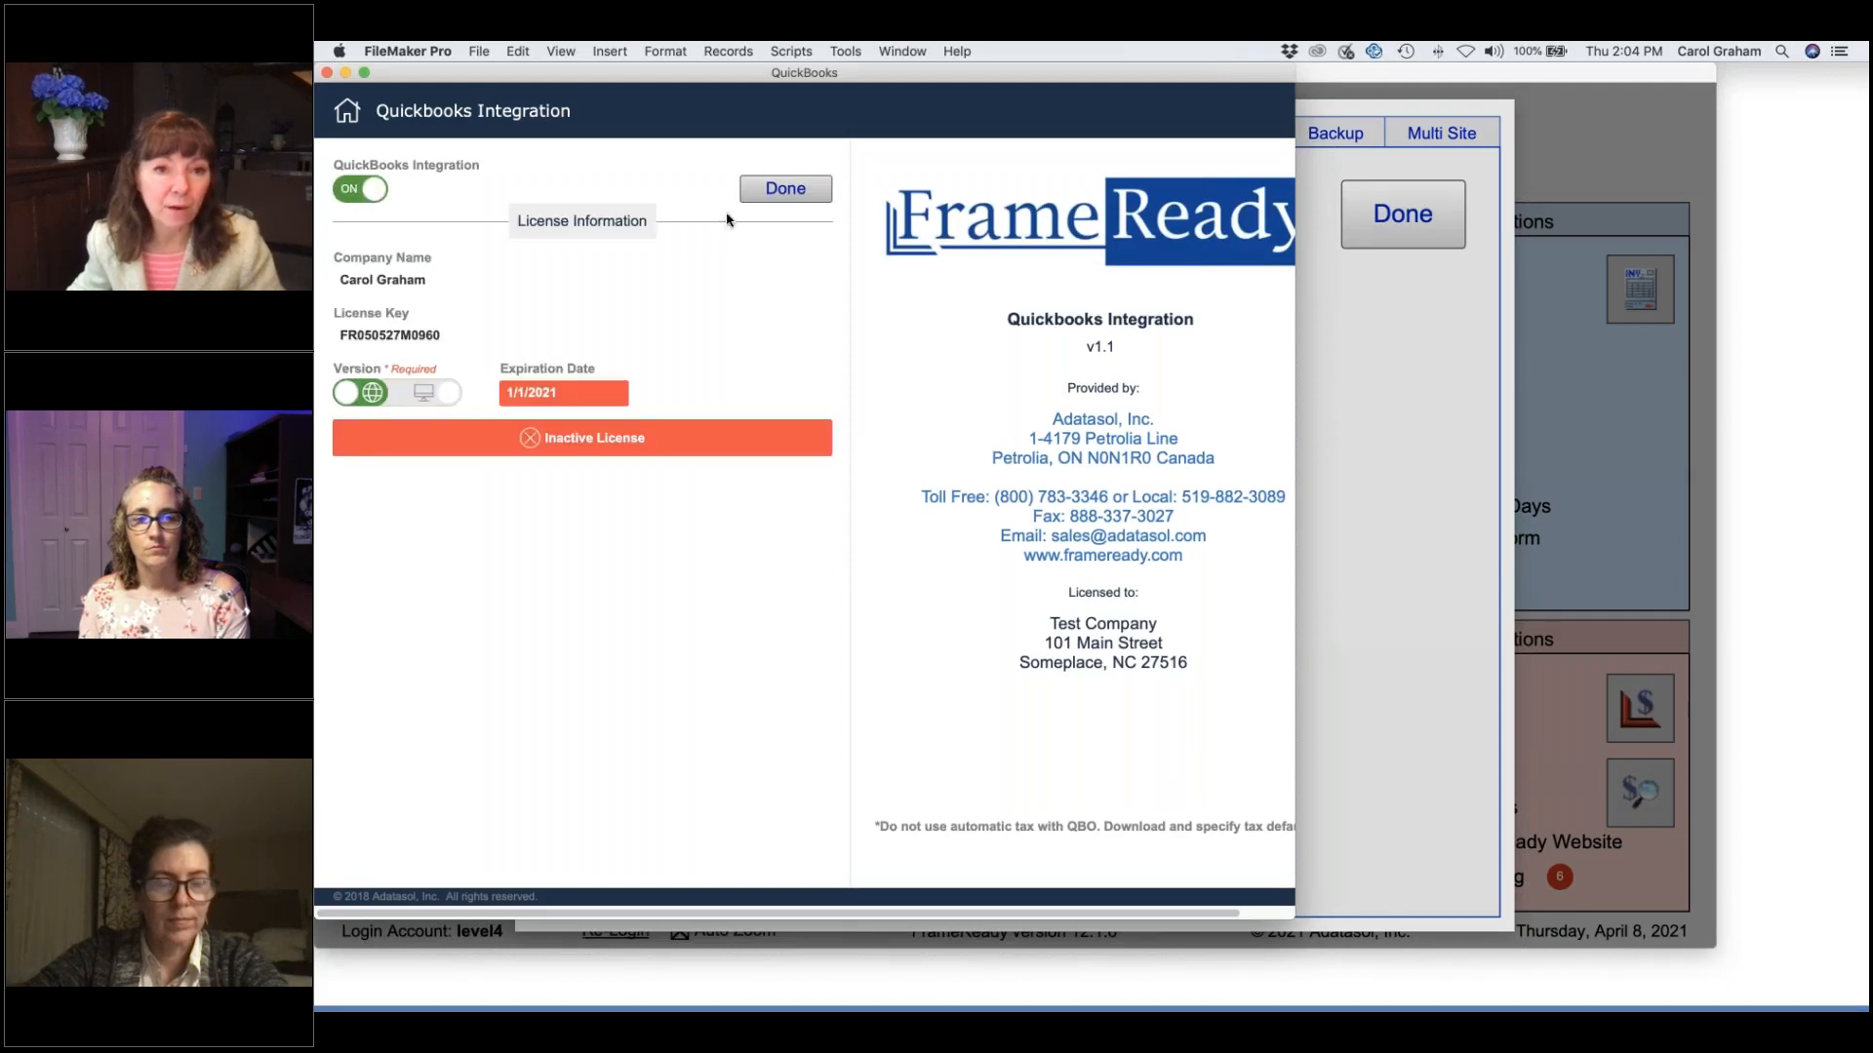
# Close the QuickBooks Integration window, returning to the Fiscal tab with tax details.
pyautogui.click(780, 190)
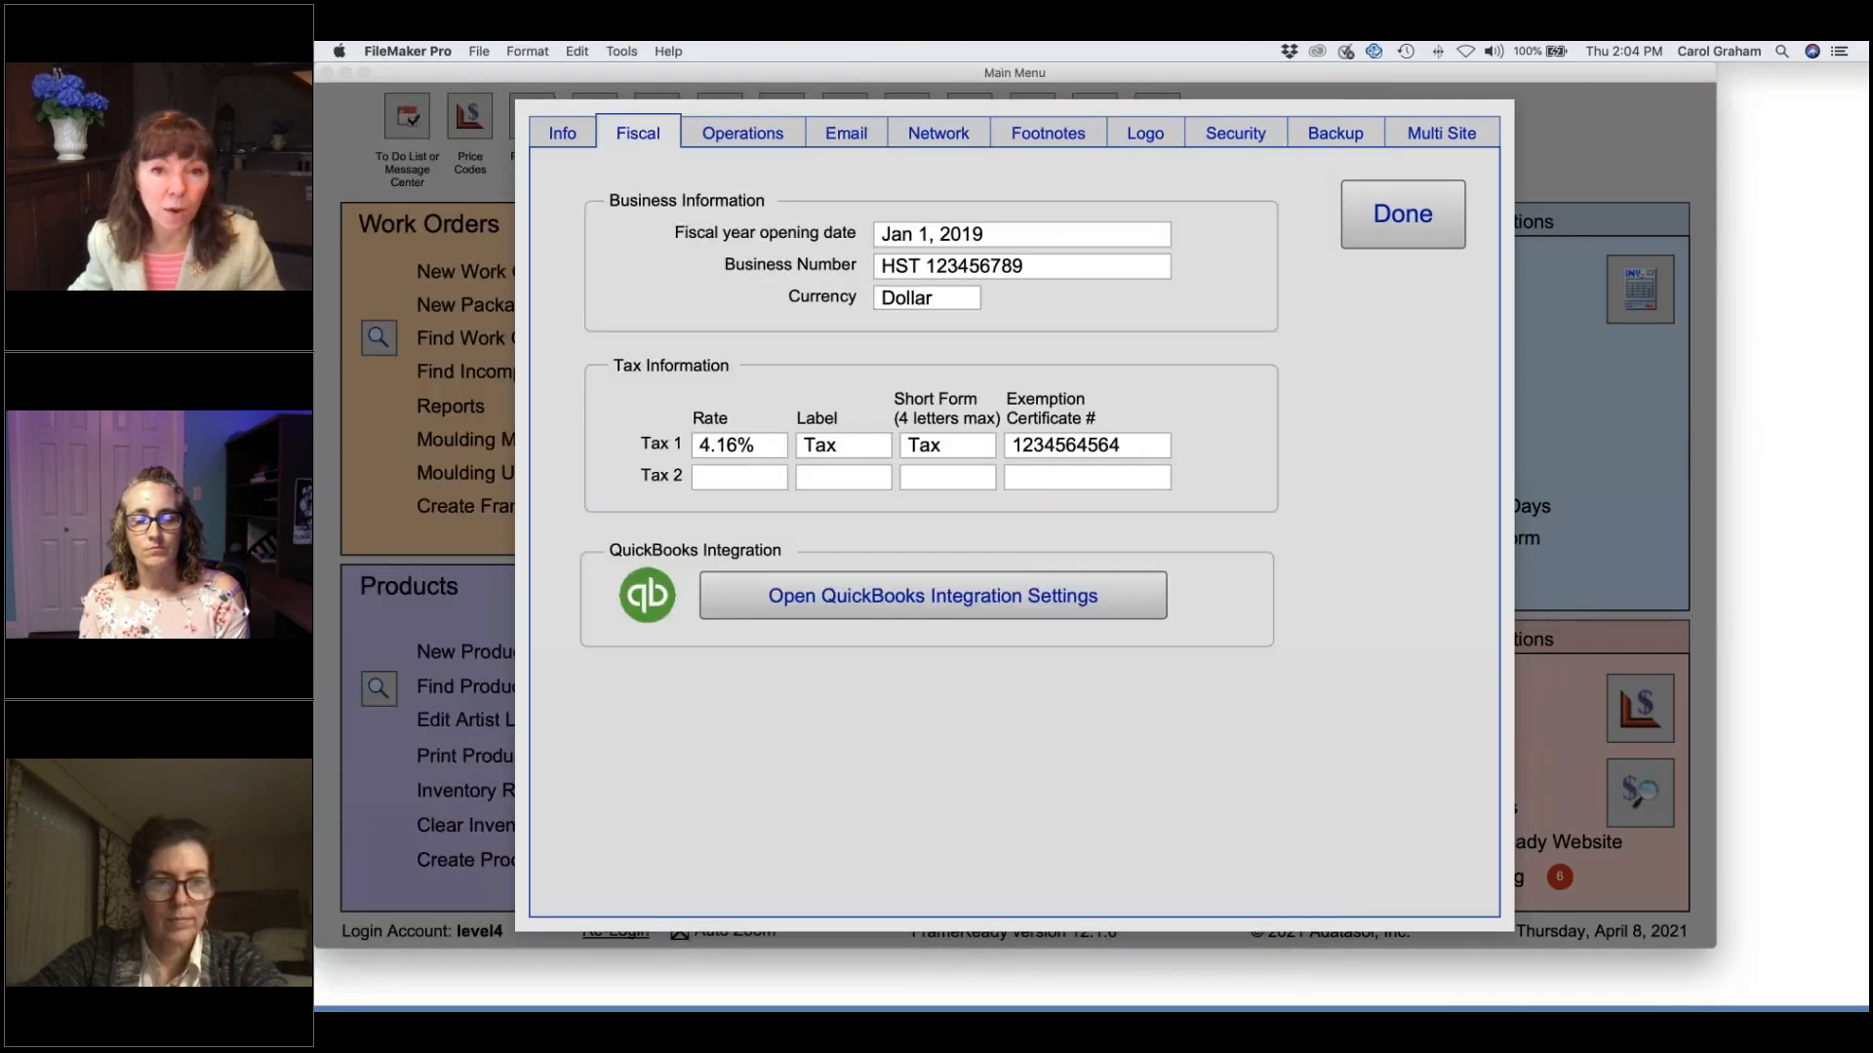
# Exit preferences and go through Contacts to the Products record for item 100002, Evening Song.
pyautogui.click(1397, 220)
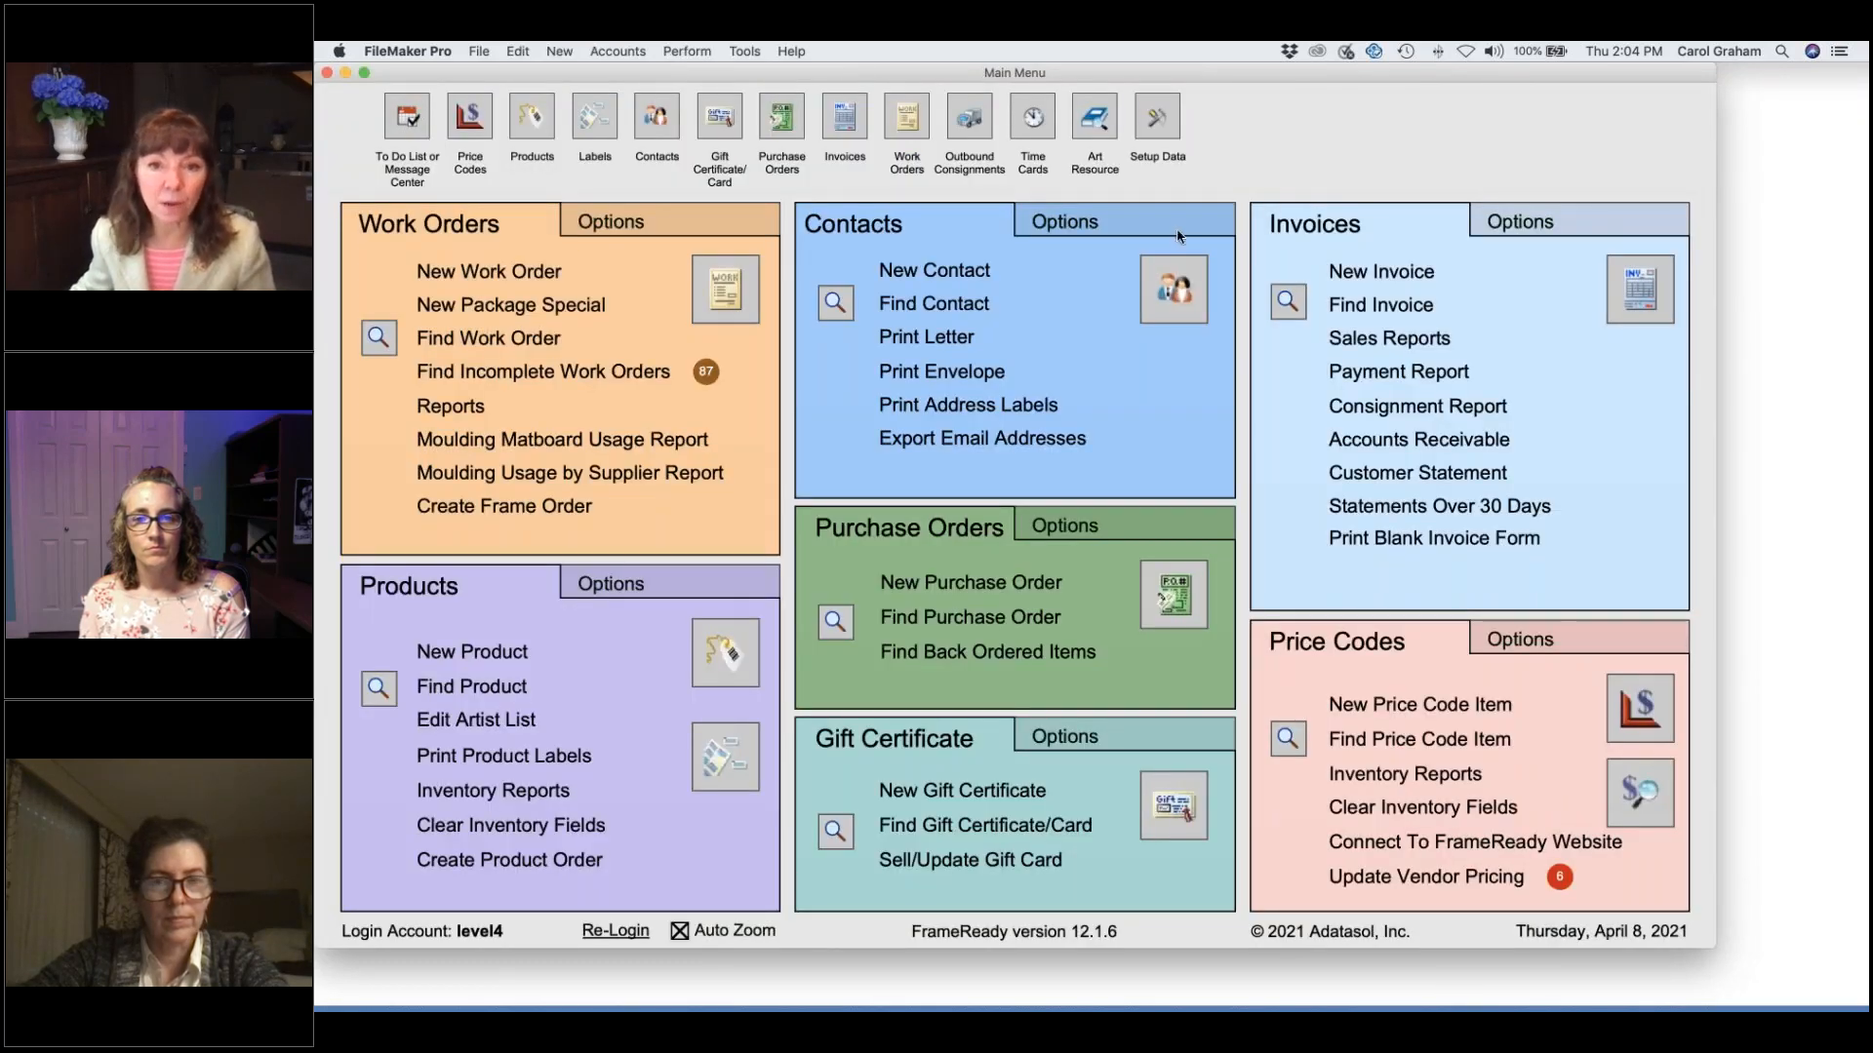
pyautogui.click(1173, 302)
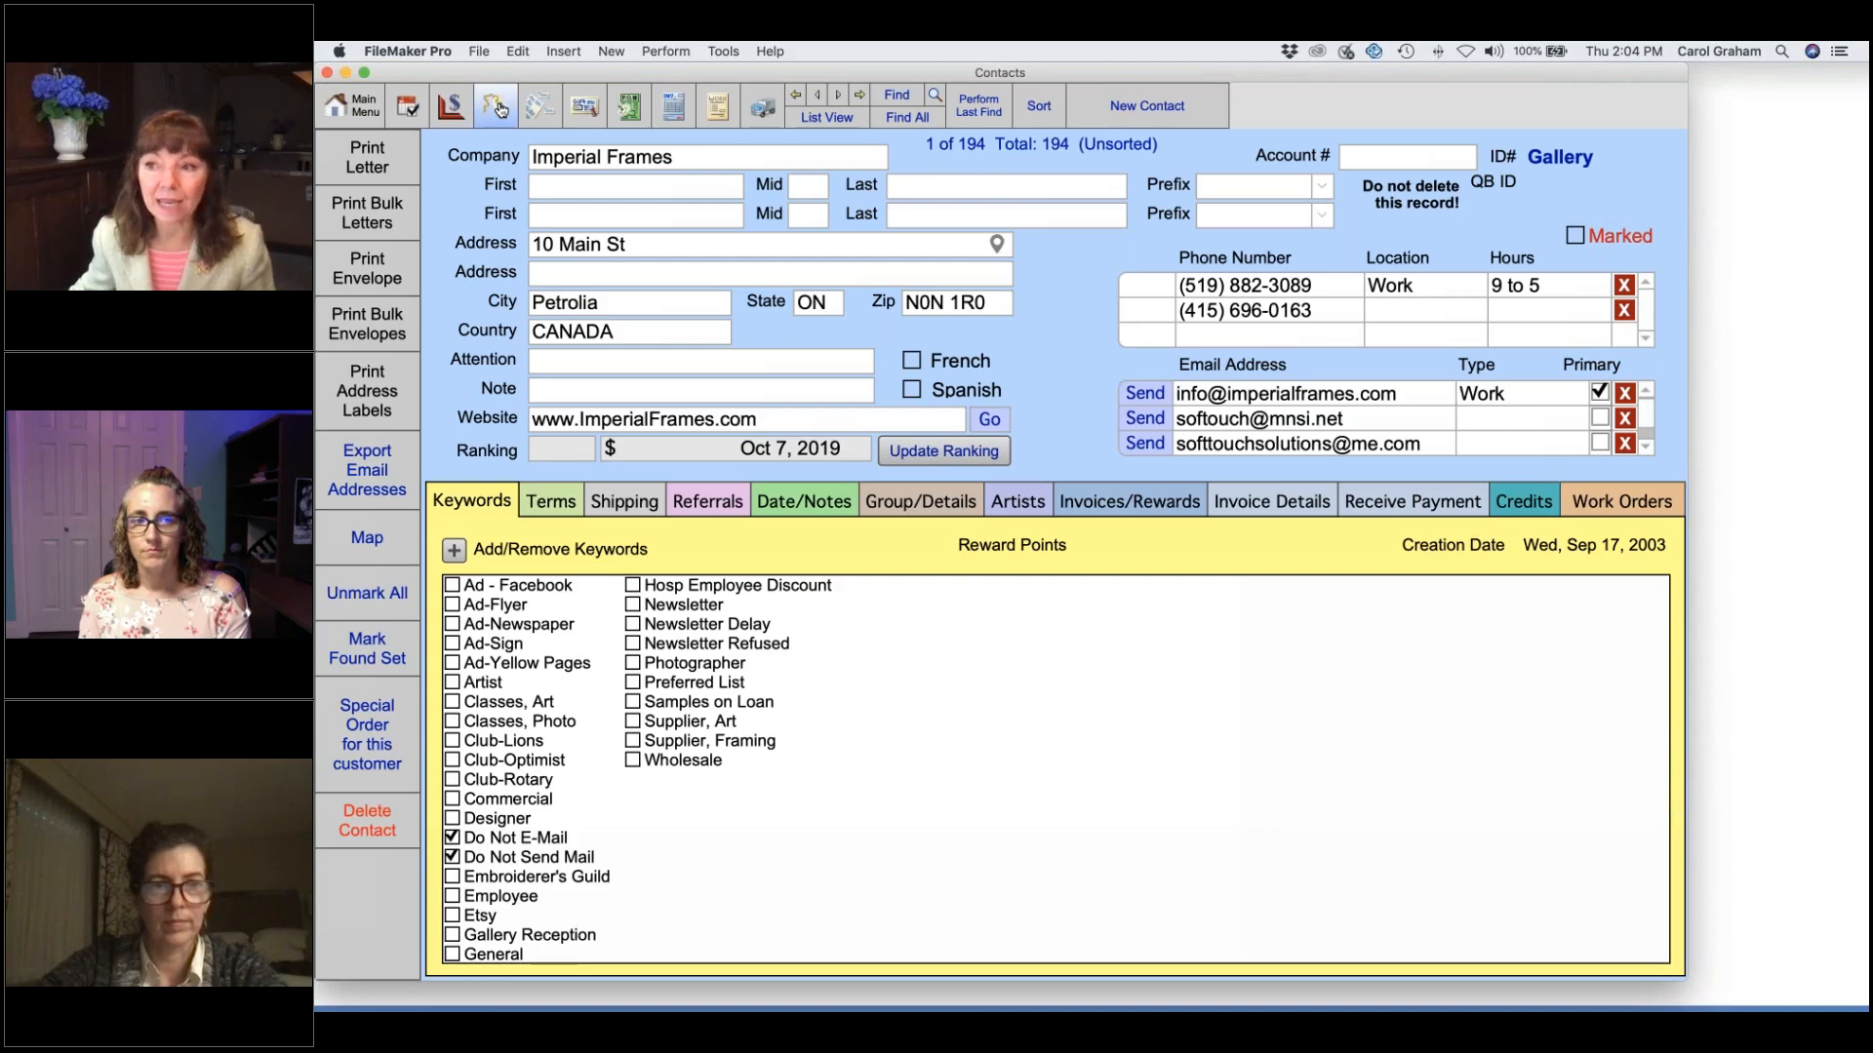
pyautogui.click(496, 109)
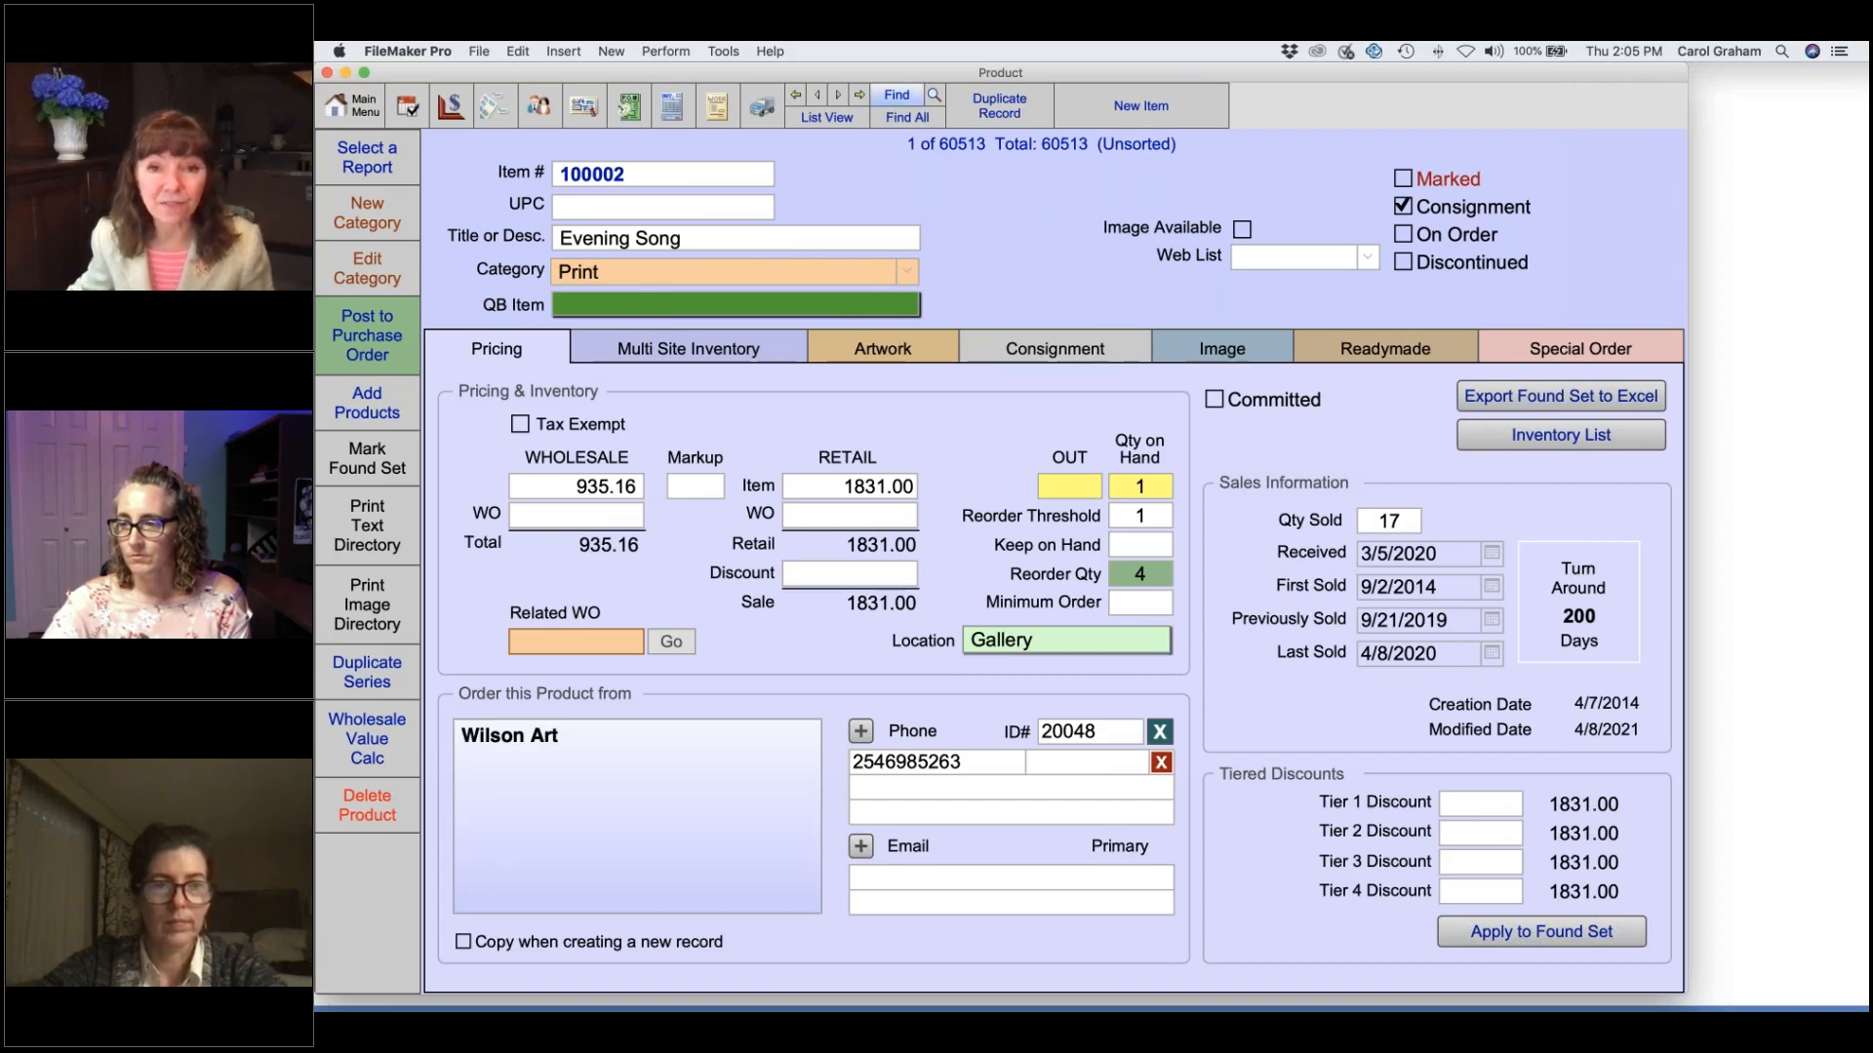
# Start and cancel a product search, then switch to the Invoices records for invoice 100002.
pyautogui.click(903, 98)
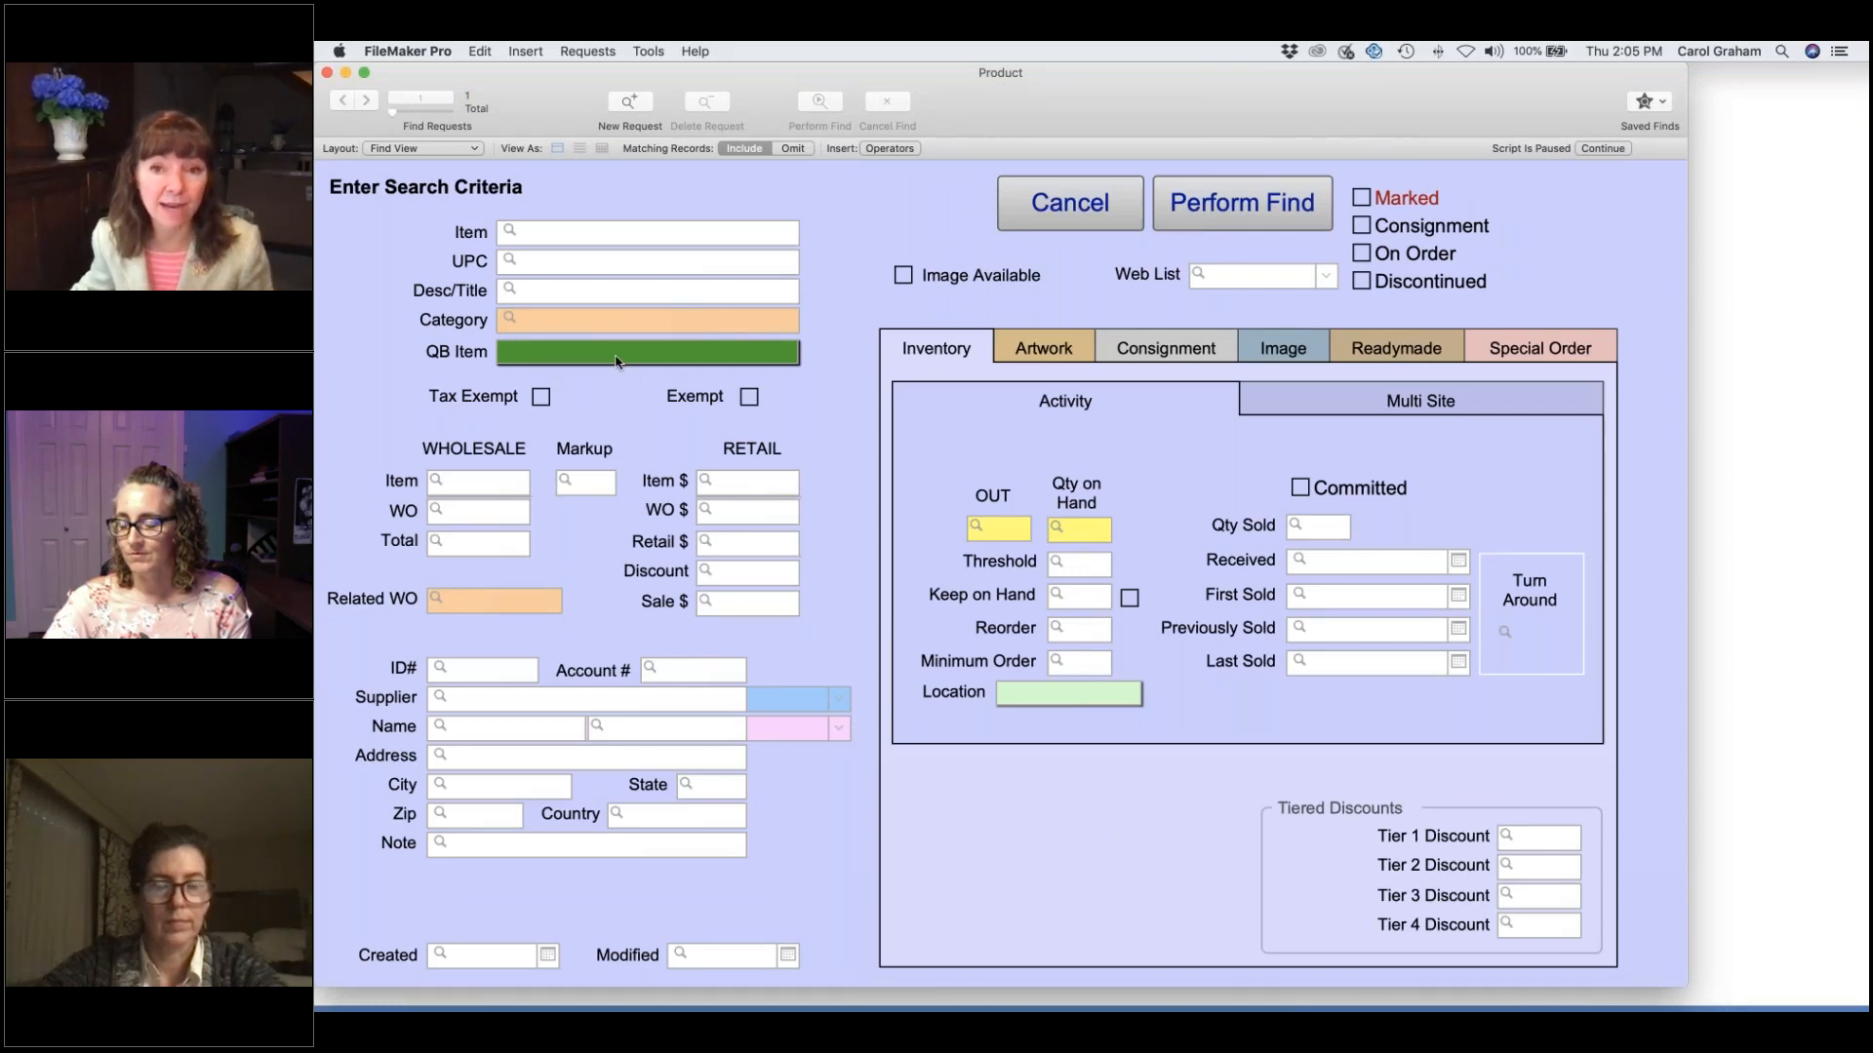
pyautogui.click(1031, 210)
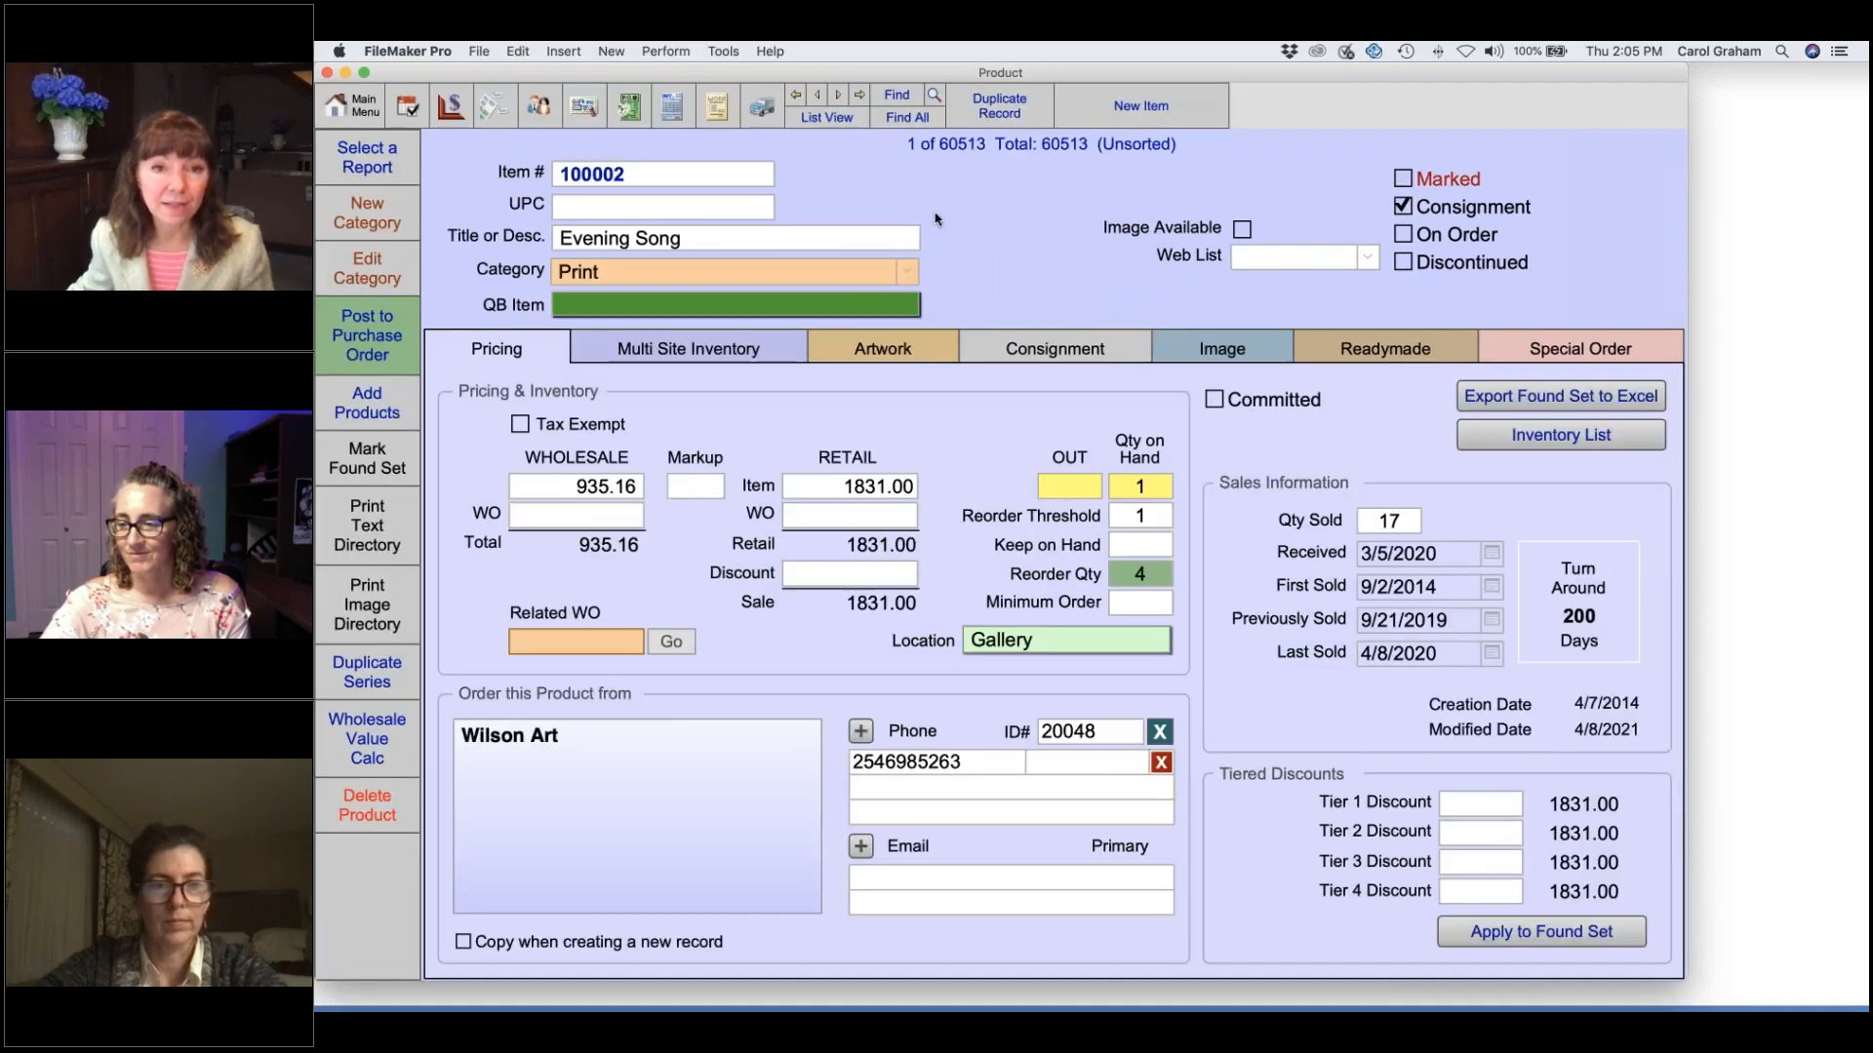
pyautogui.click(671, 105)
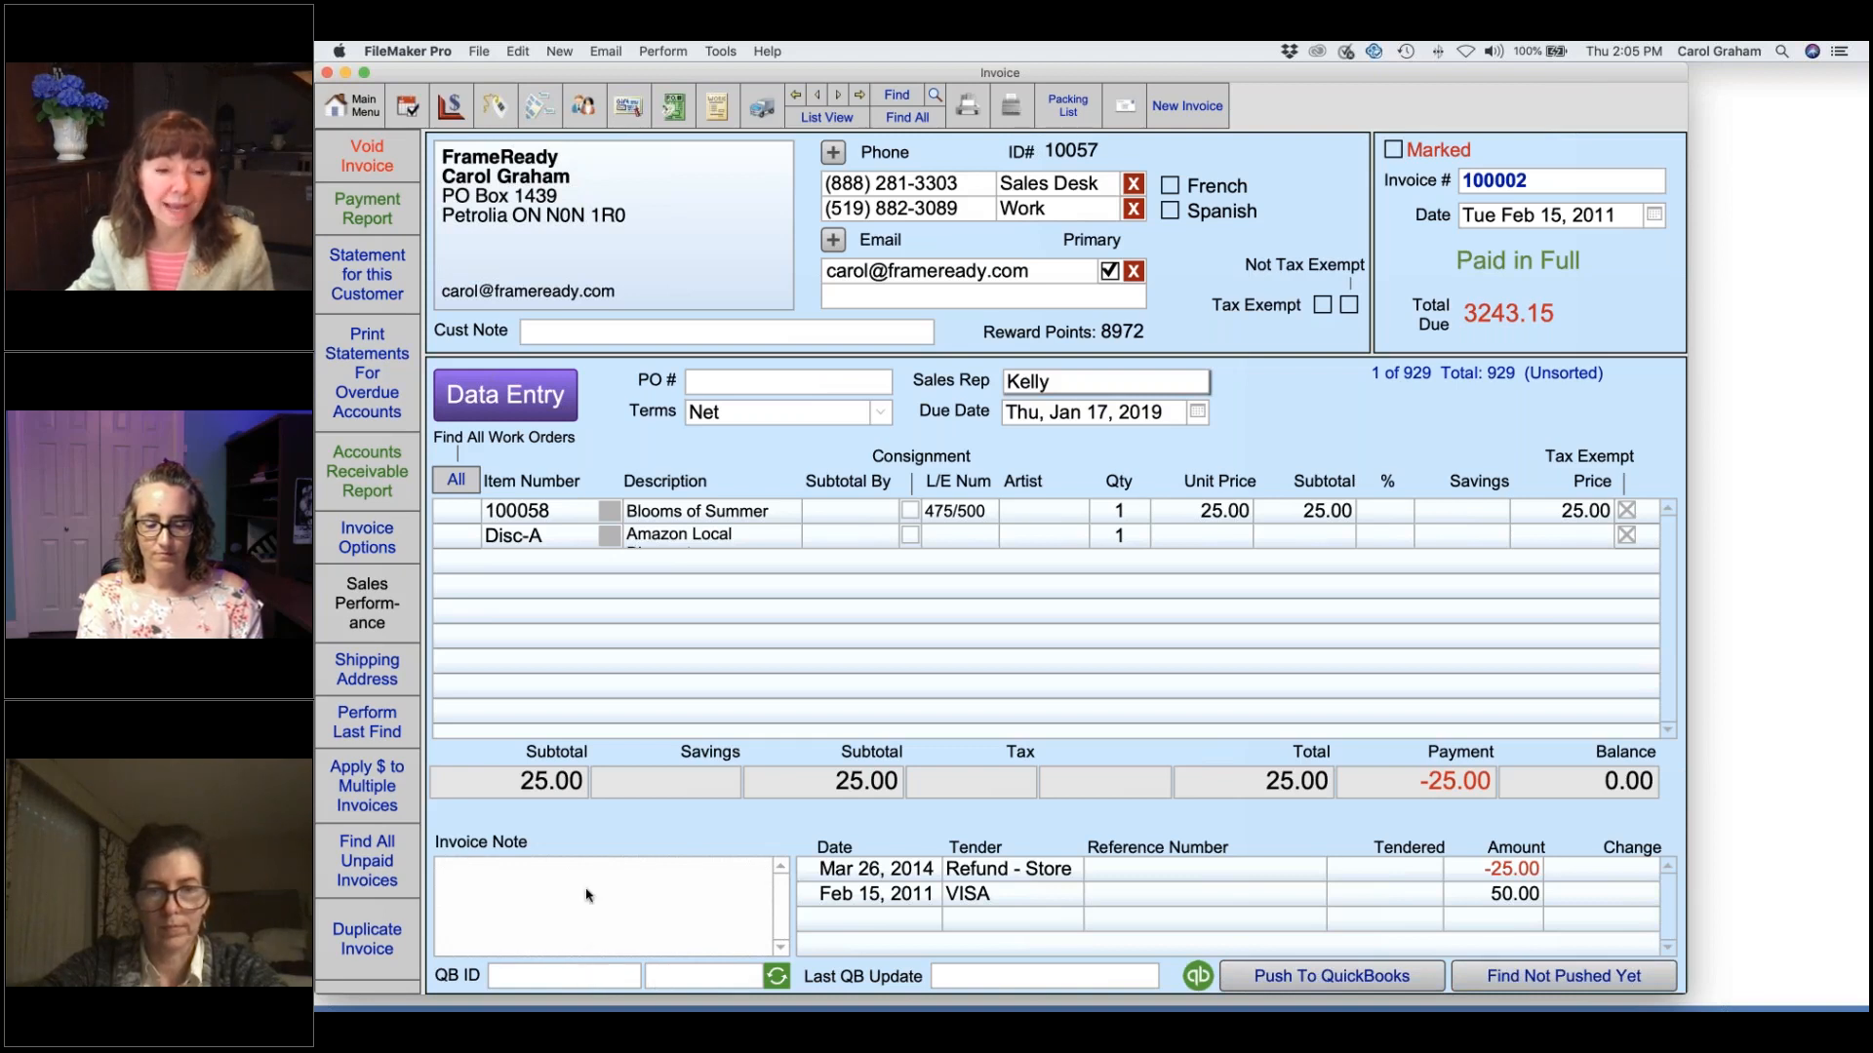
# Inspect the QuickBooks item and category list for line item 100058 without changing it.
pyautogui.click(610, 513)
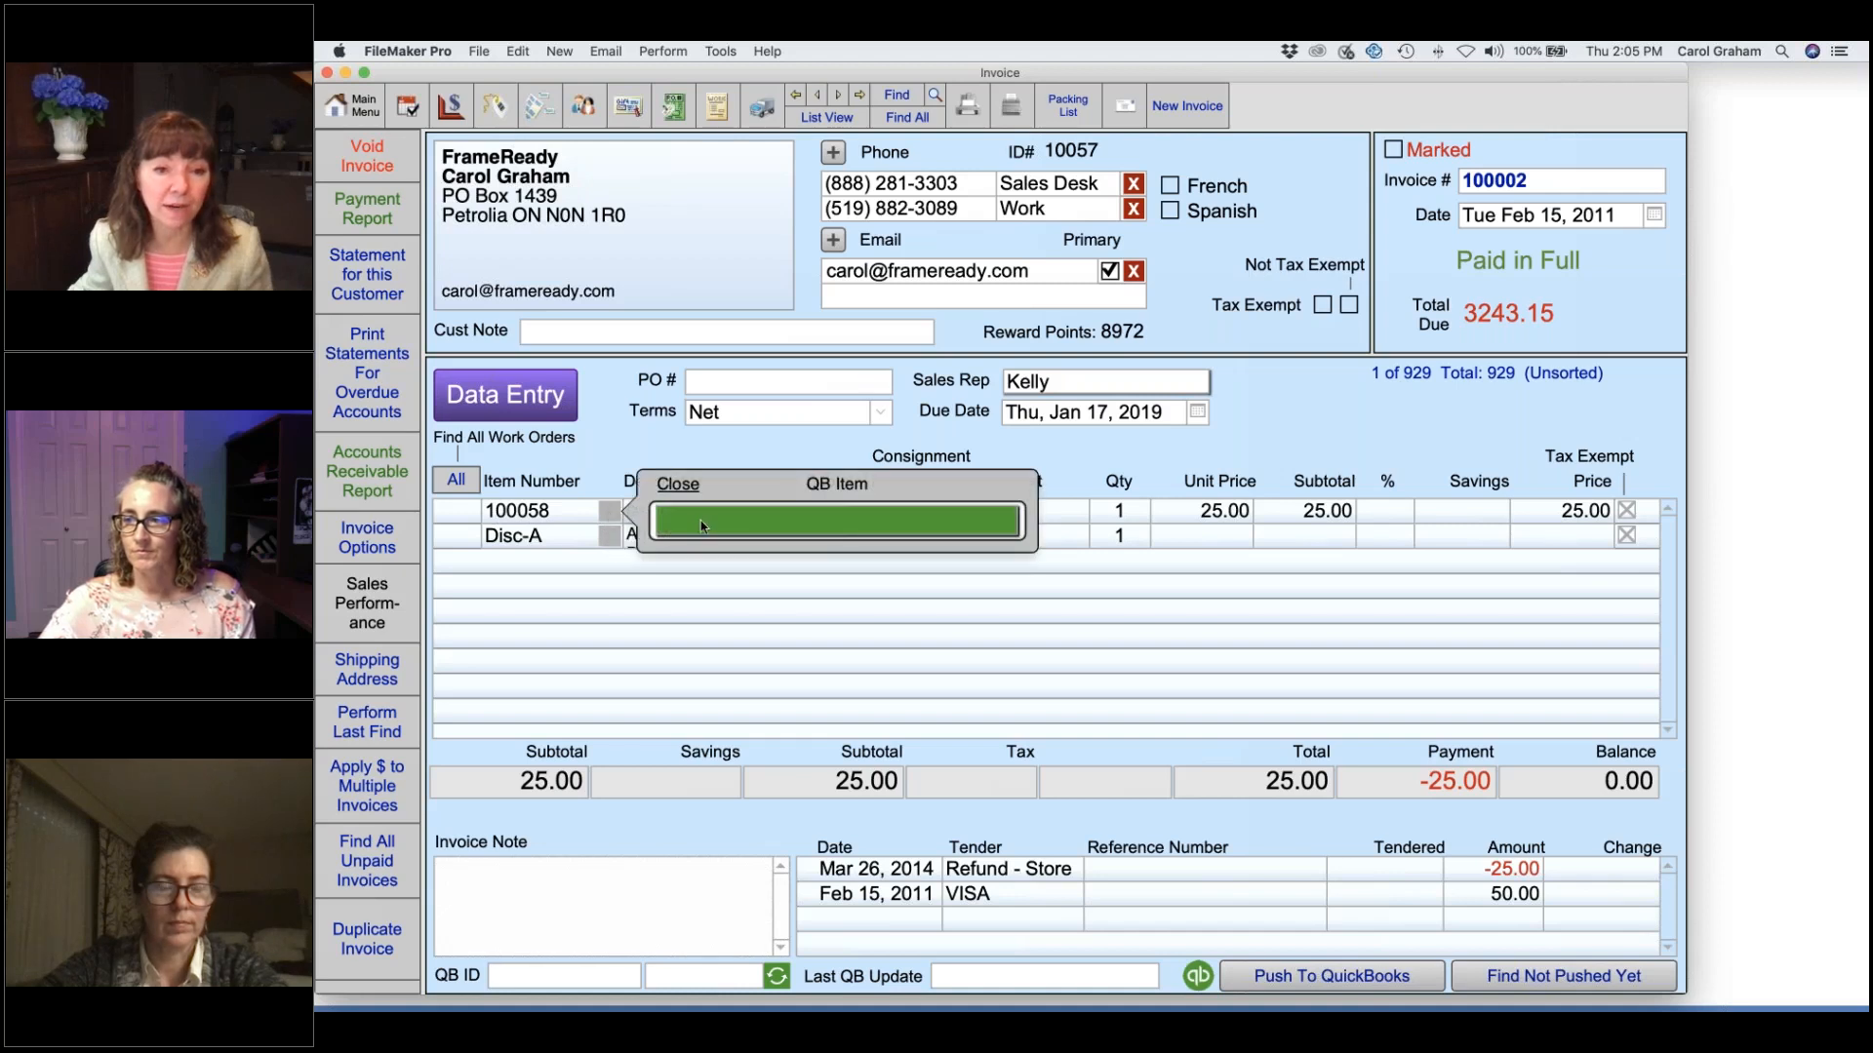
pyautogui.click(808, 527)
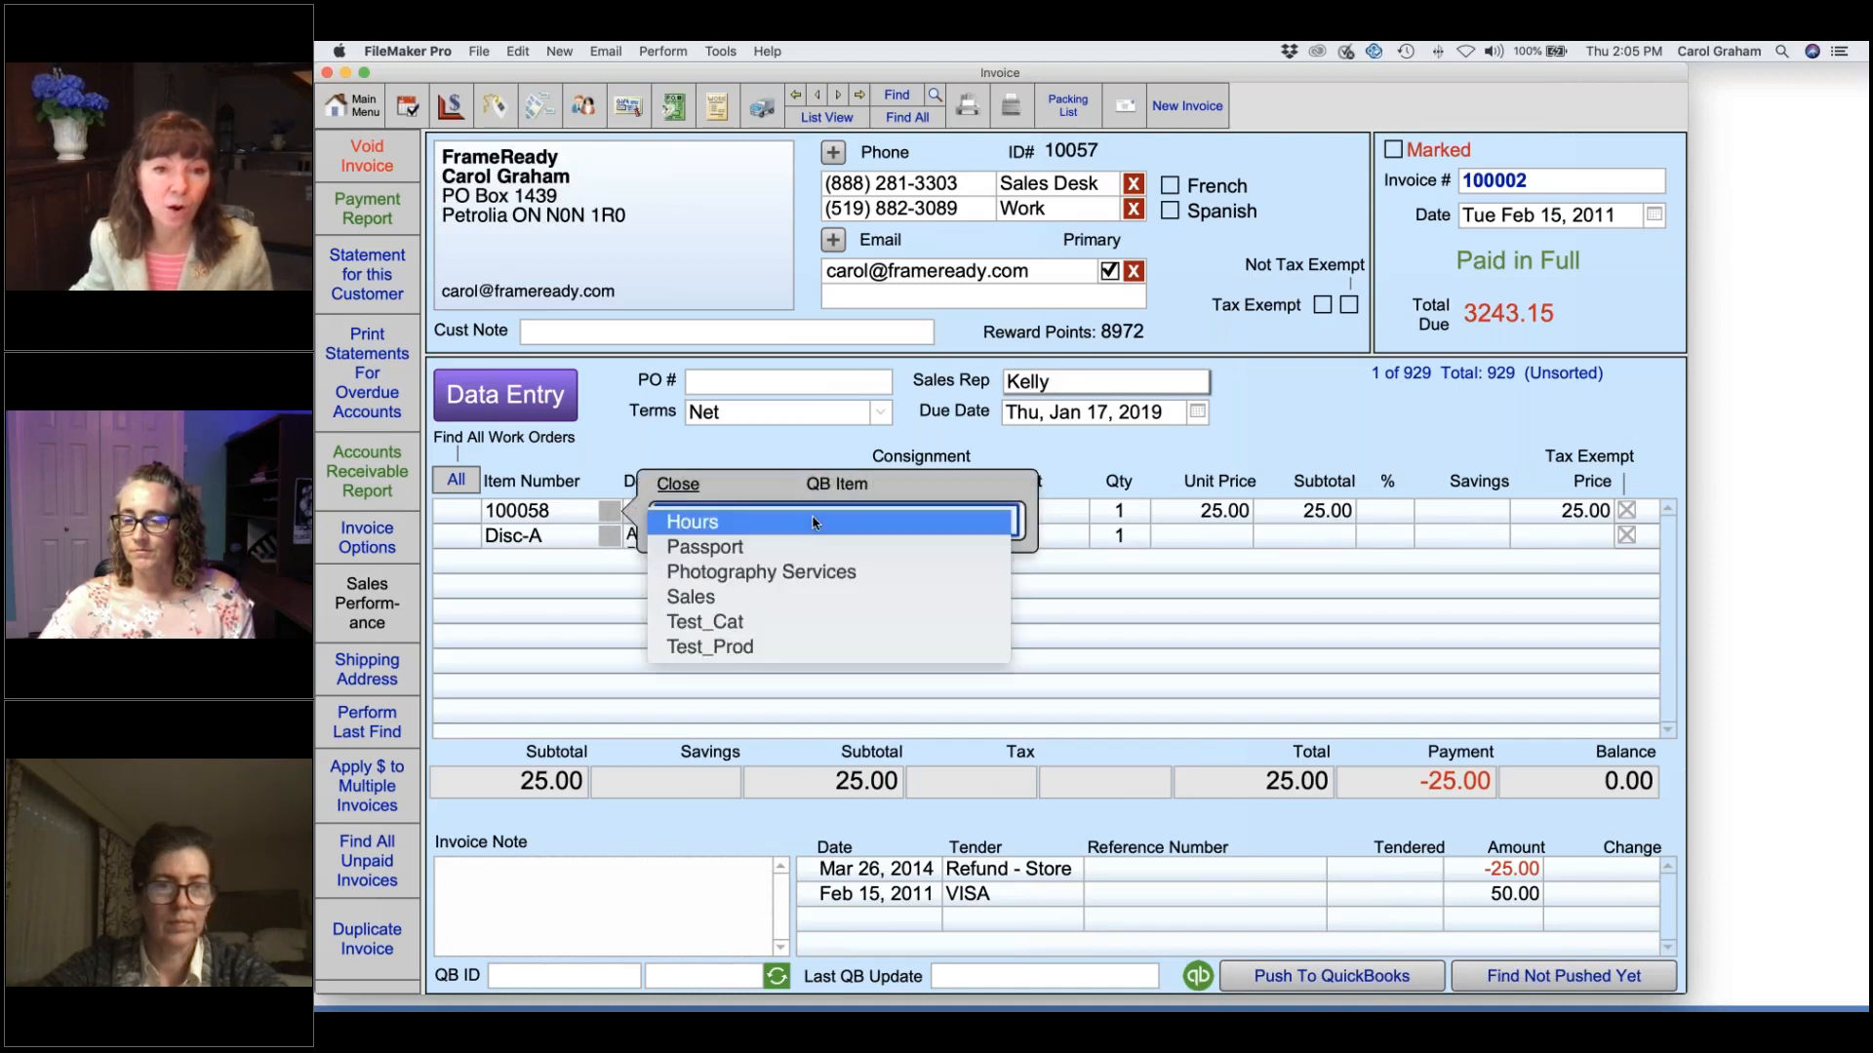
pyautogui.click(627, 517)
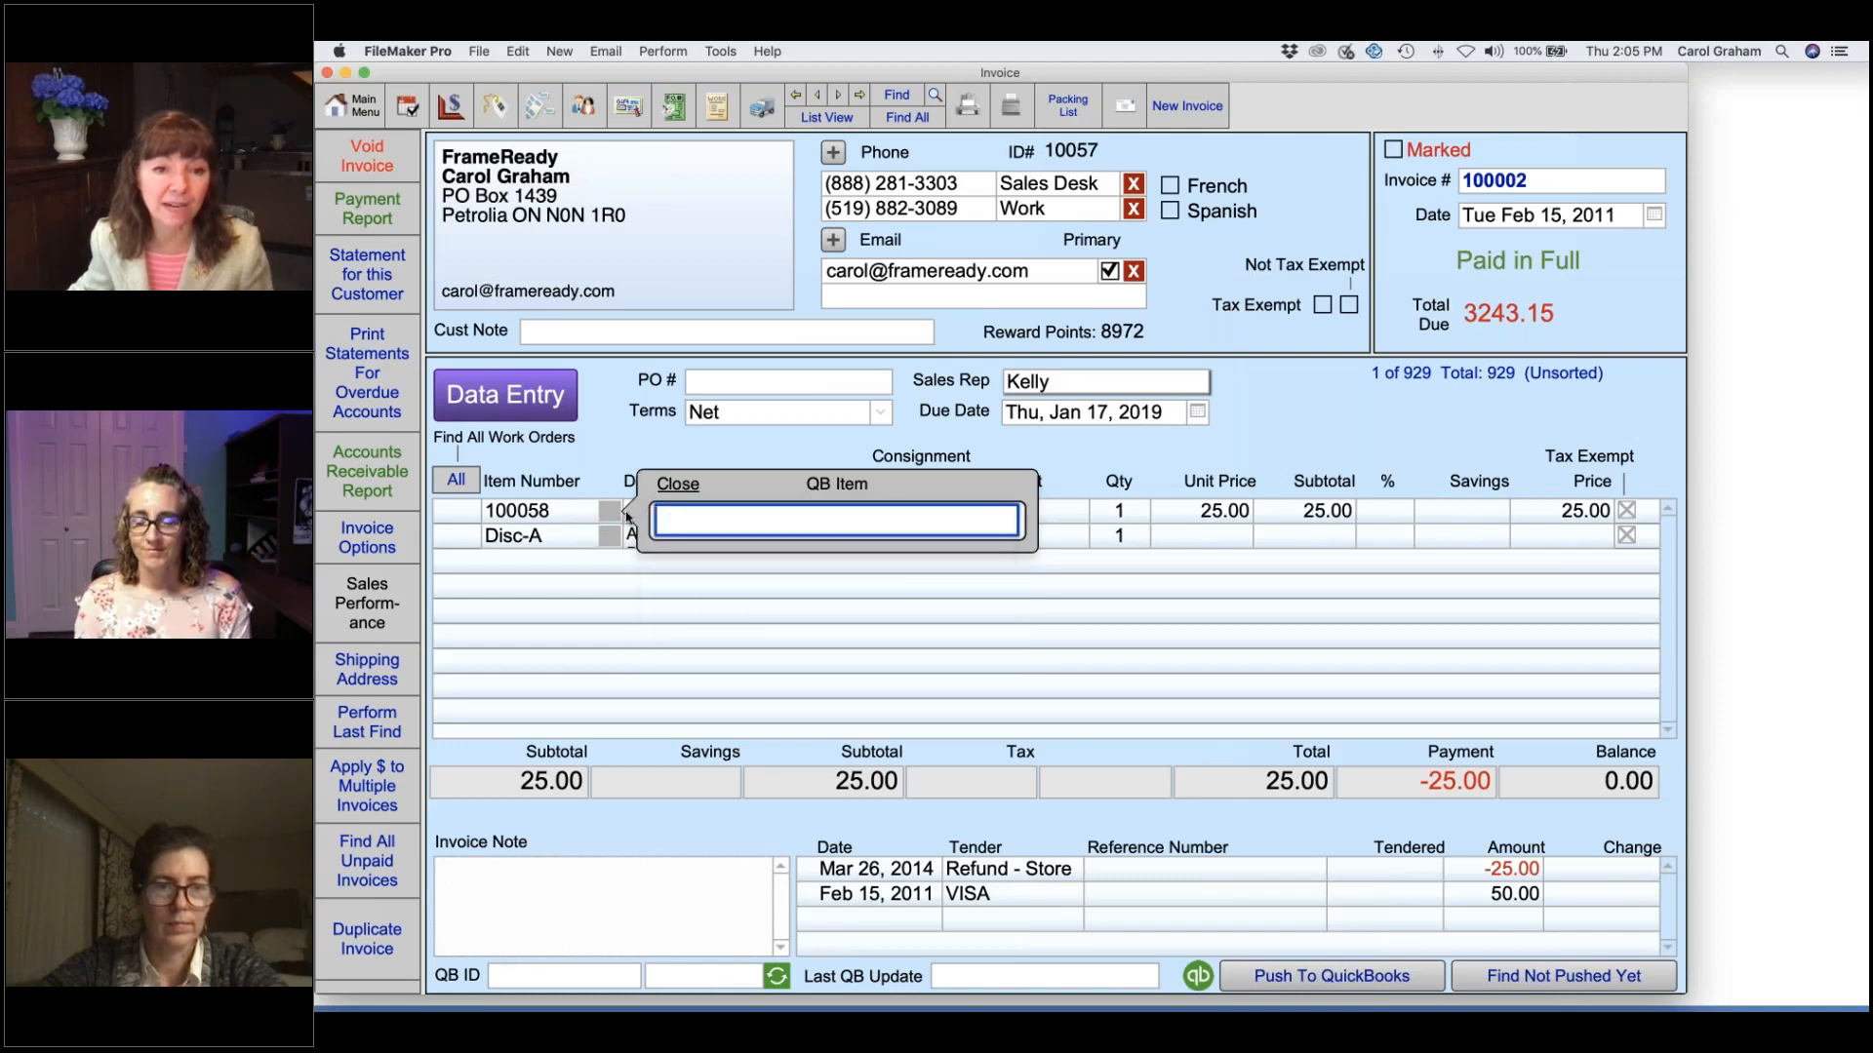
pyautogui.click(612, 444)
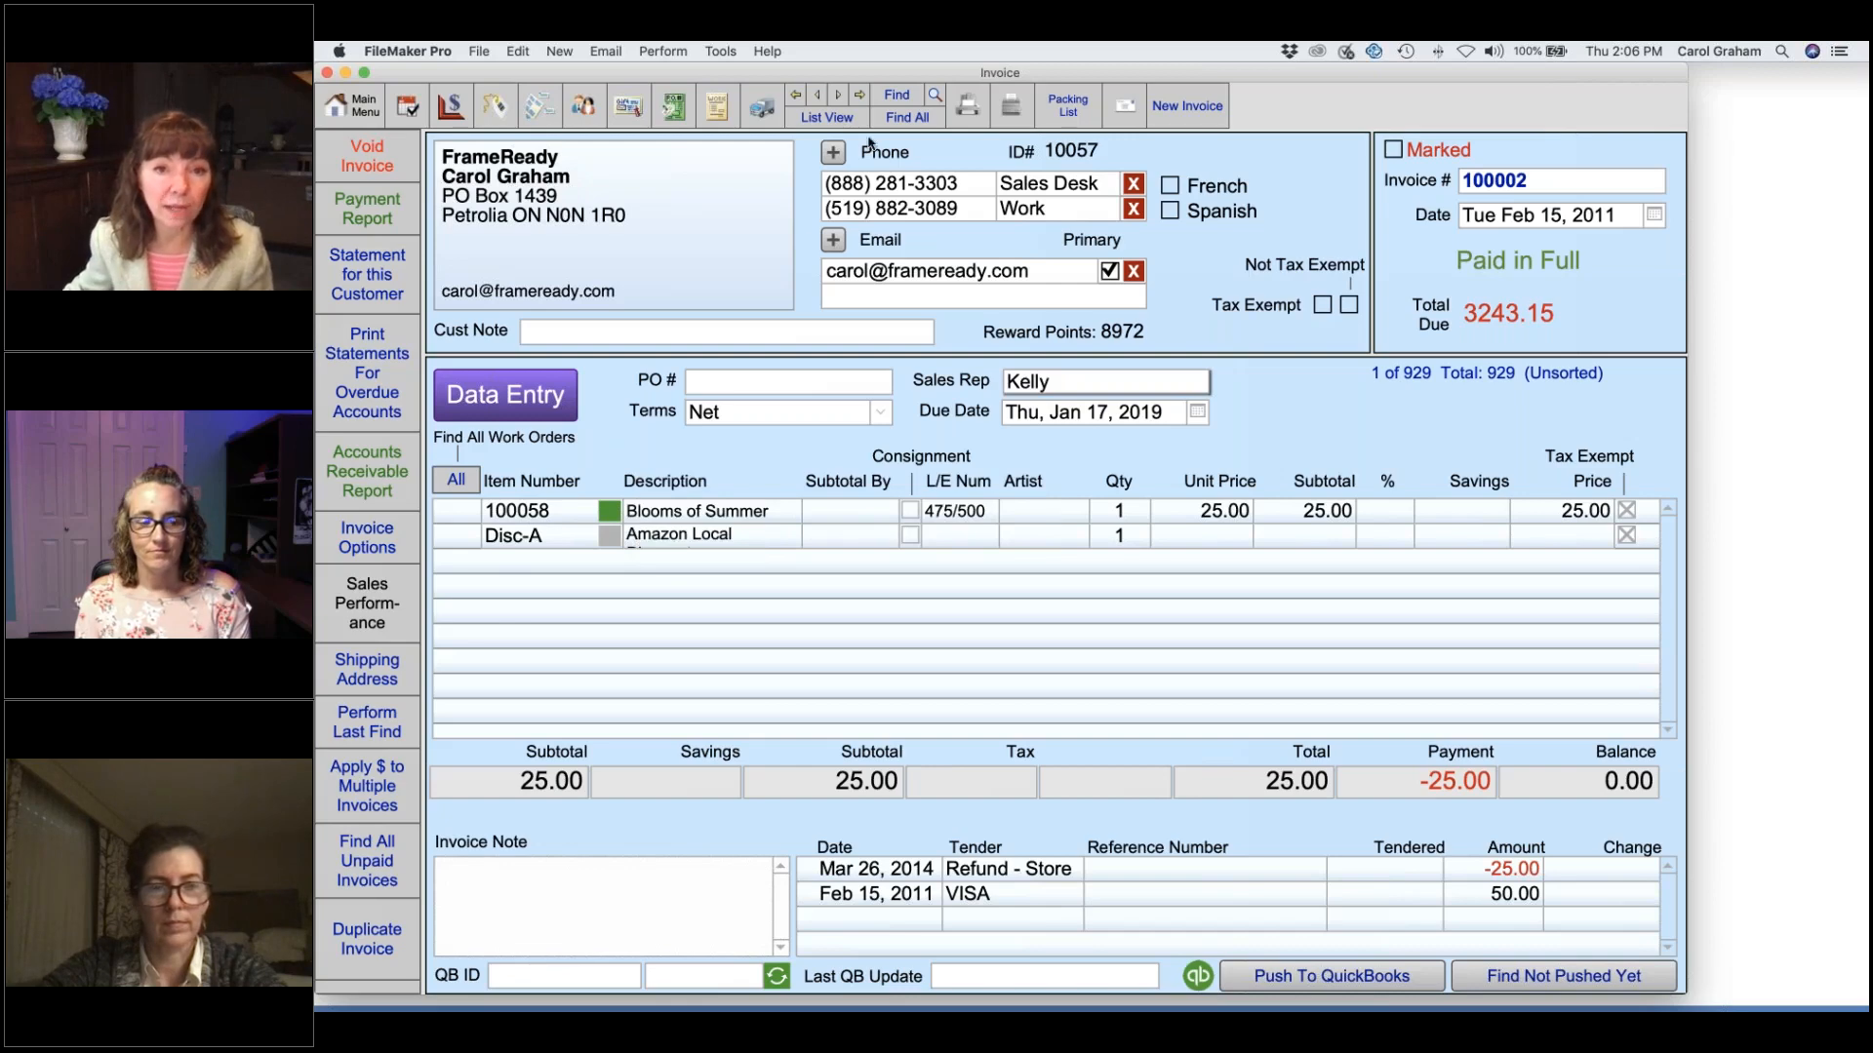
# Start and cancel an invoice search, then return to the Main Menu.
pyautogui.click(898, 97)
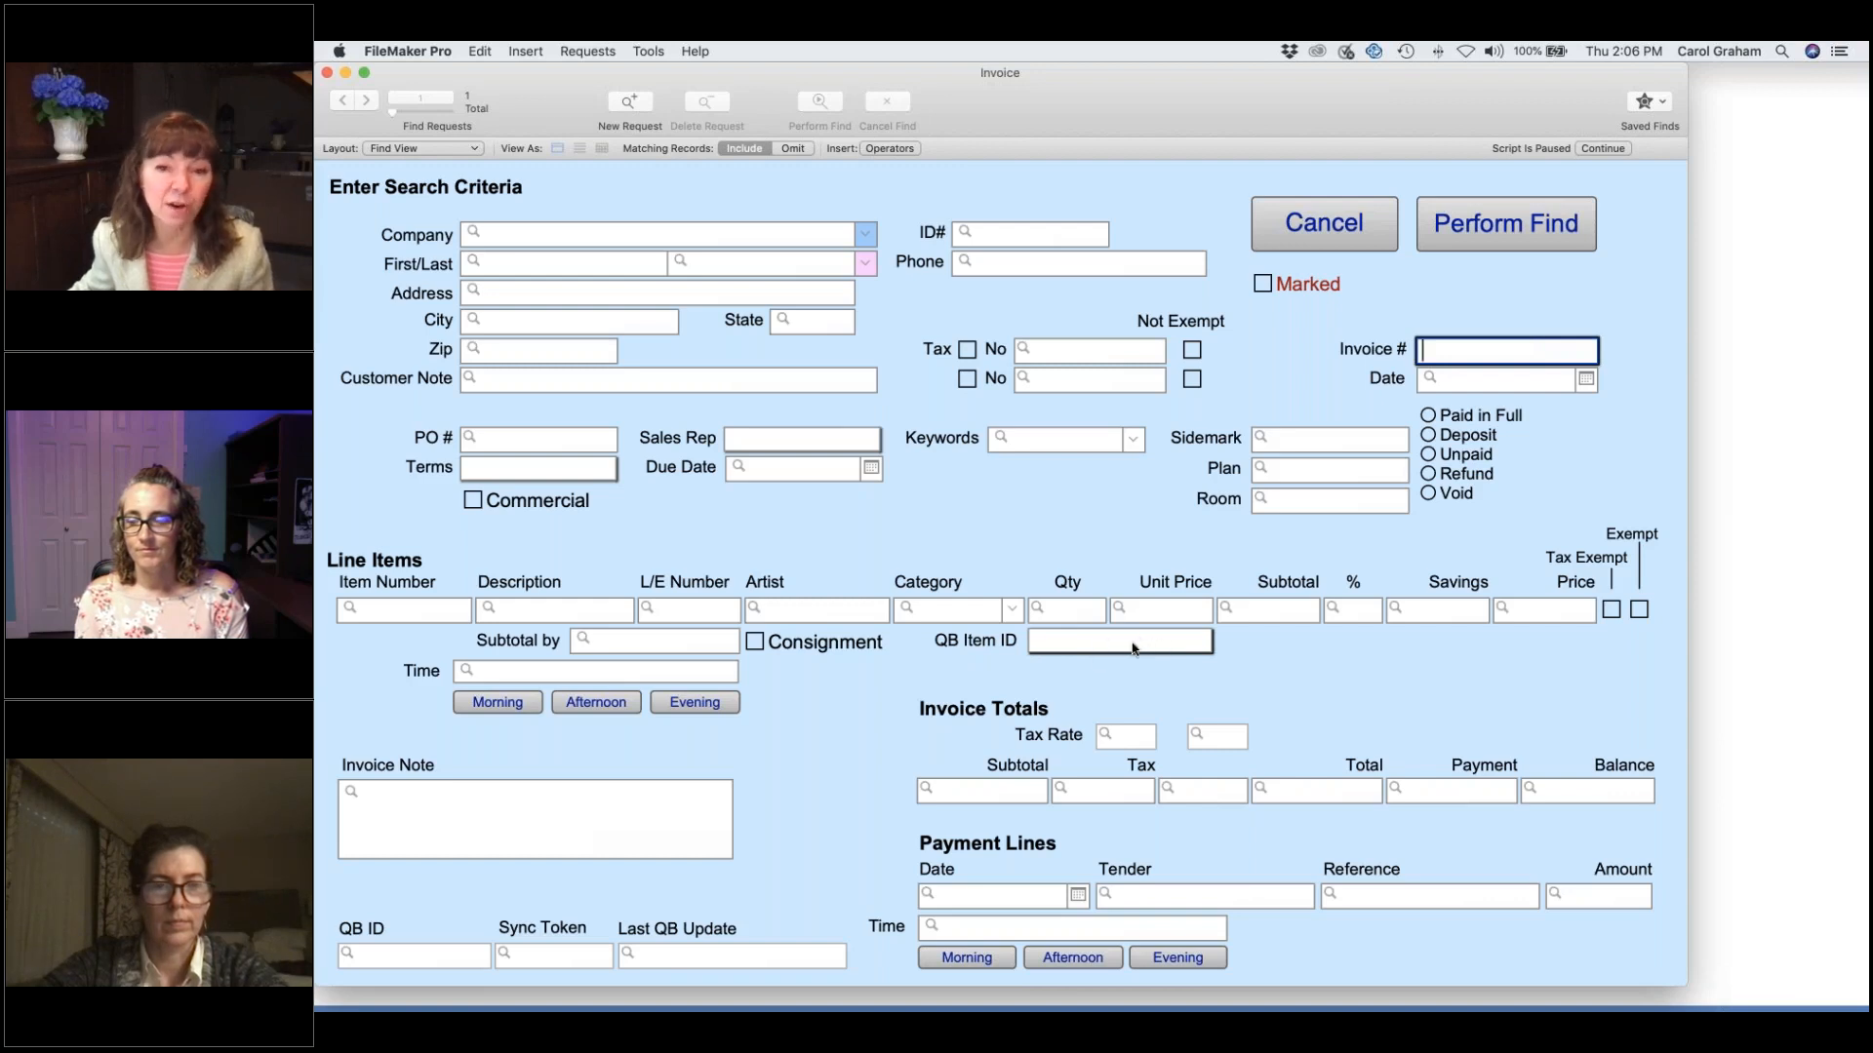
pyautogui.click(1331, 224)
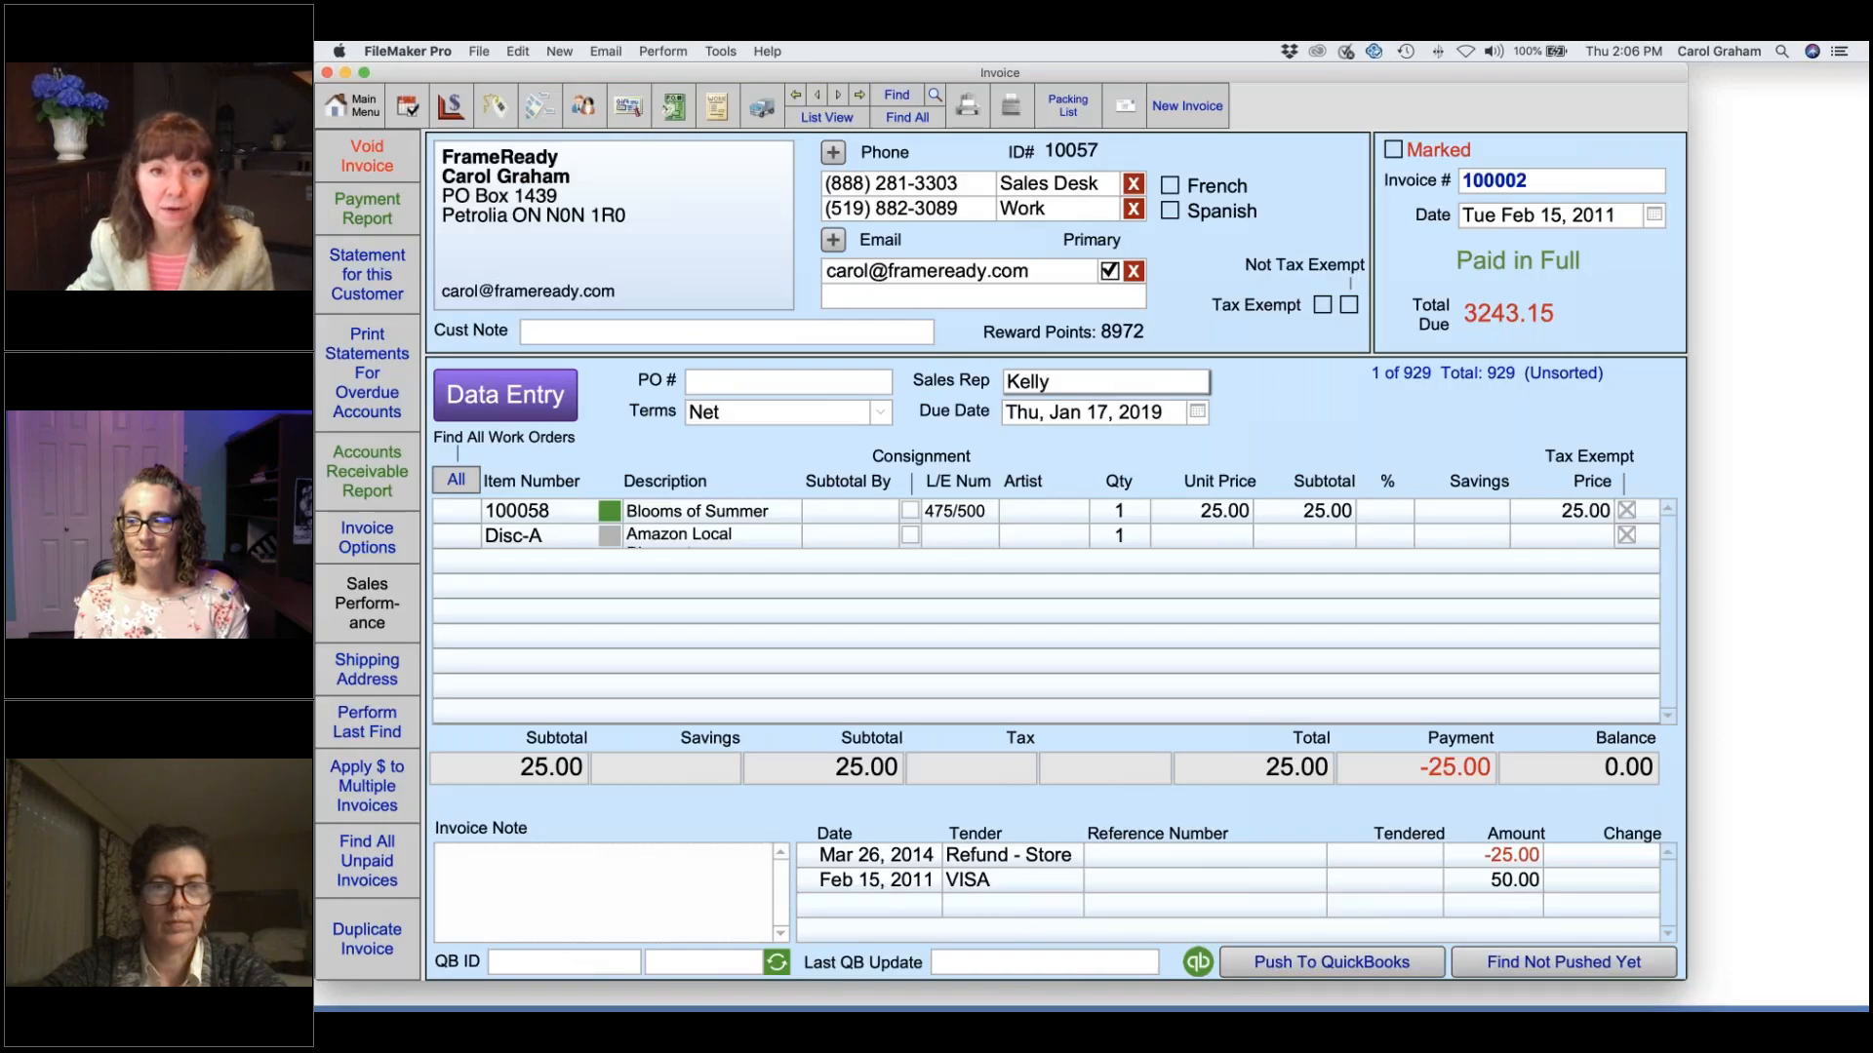
pyautogui.click(354, 107)
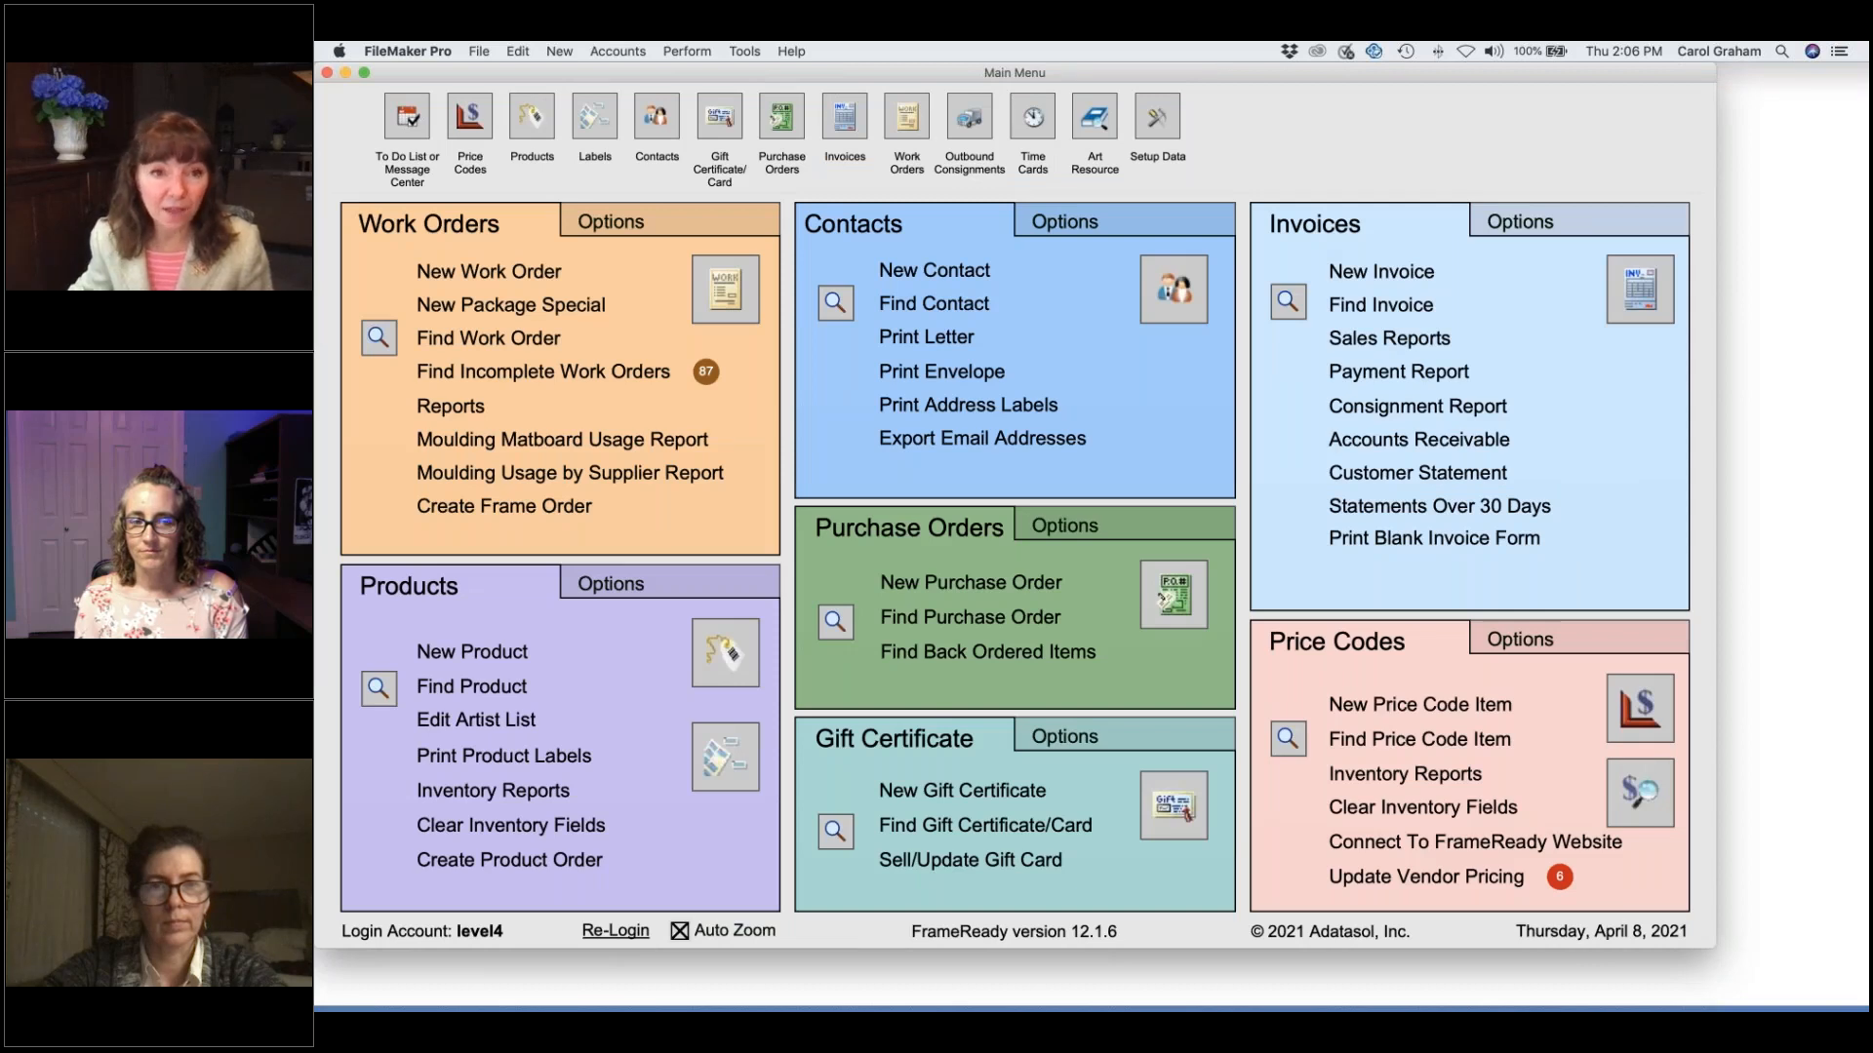
# Open Work Order Options' More Options and bring up the QB category defaults.
pyautogui.click(680, 224)
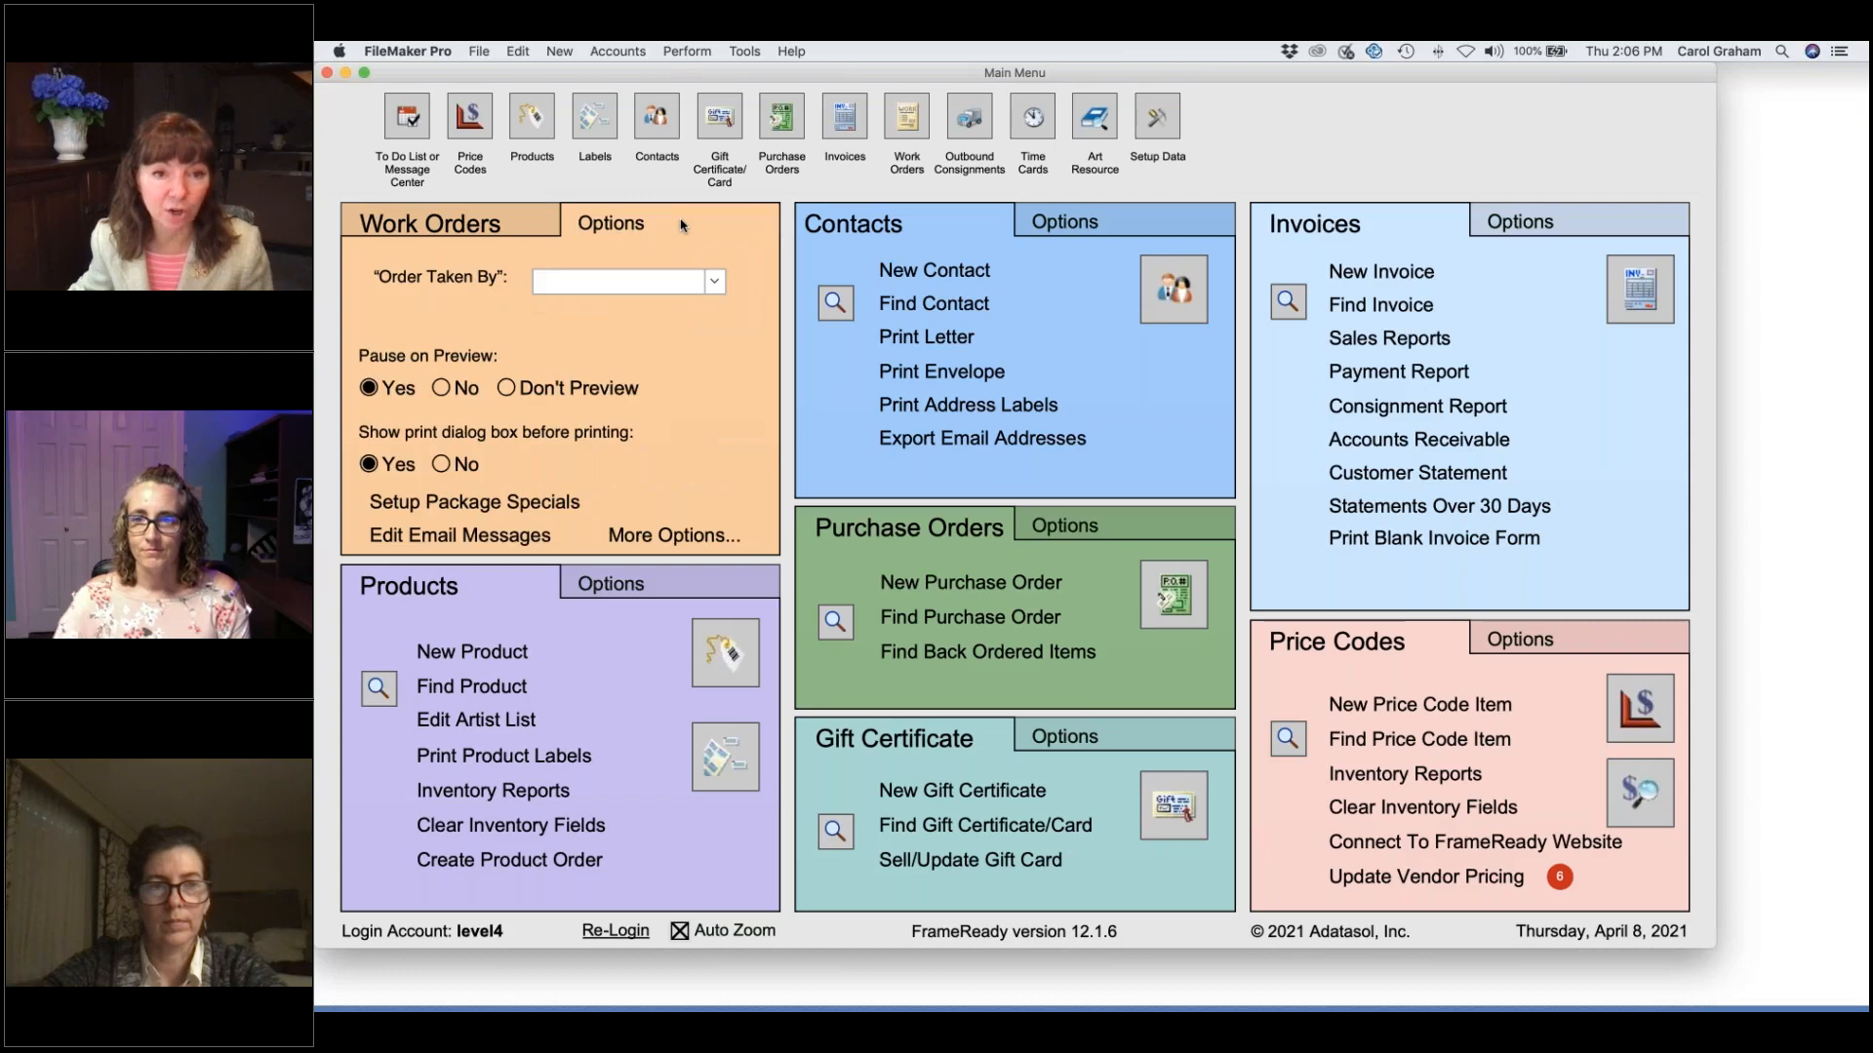
pyautogui.click(690, 542)
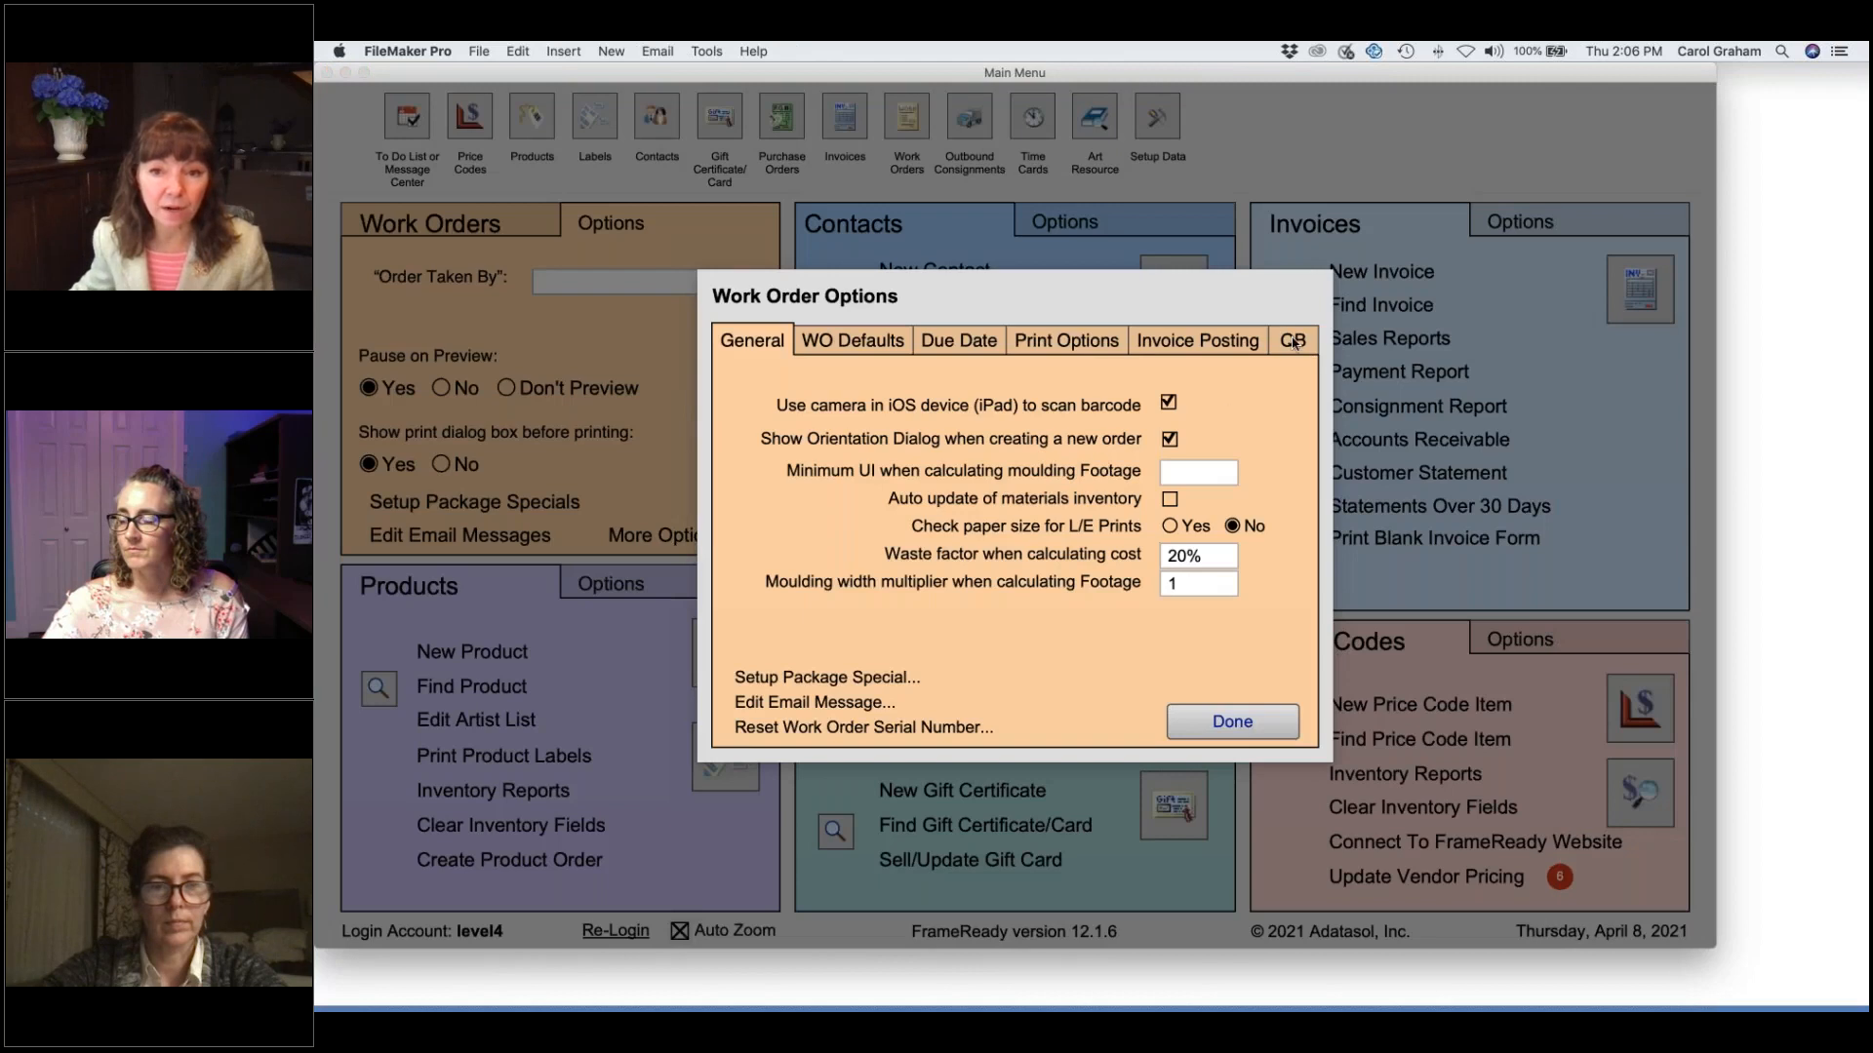
pyautogui.click(1293, 341)
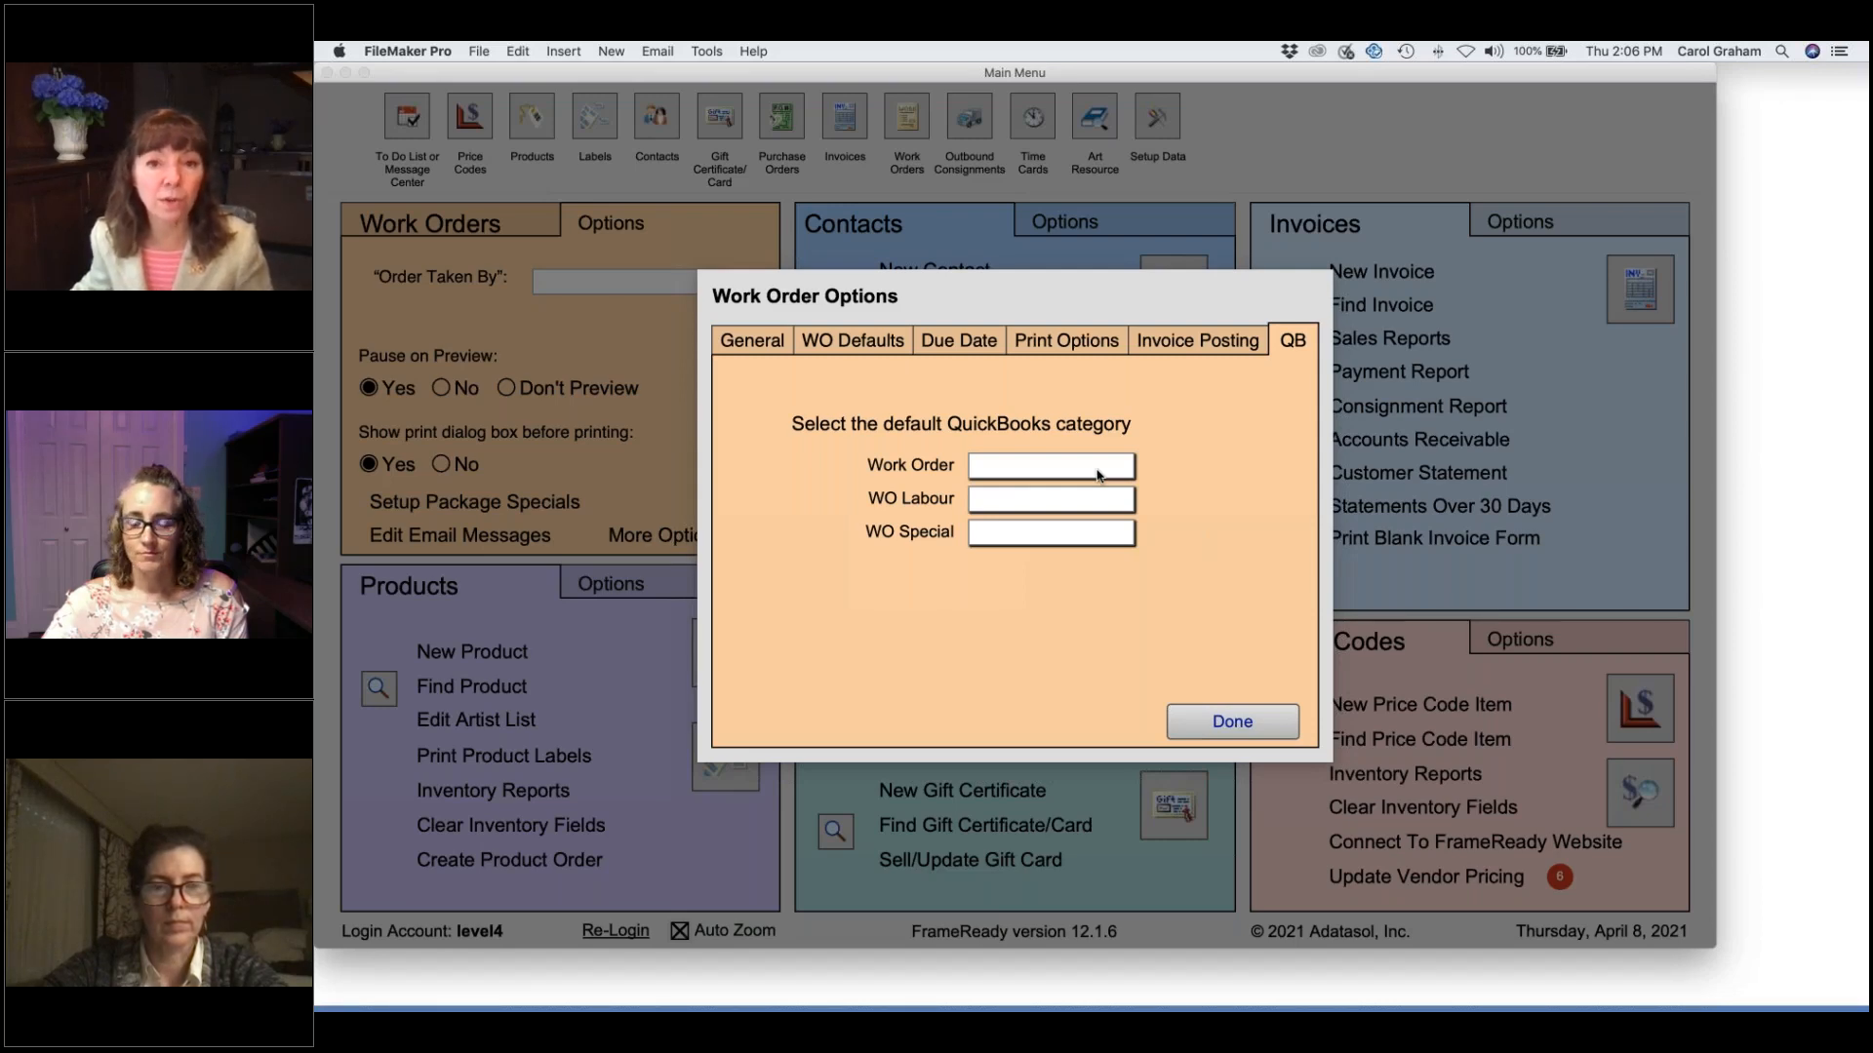
# Set the Work Order, WO Labour and WO Special QuickBooks categories to Sales.
pyautogui.click(1098, 473)
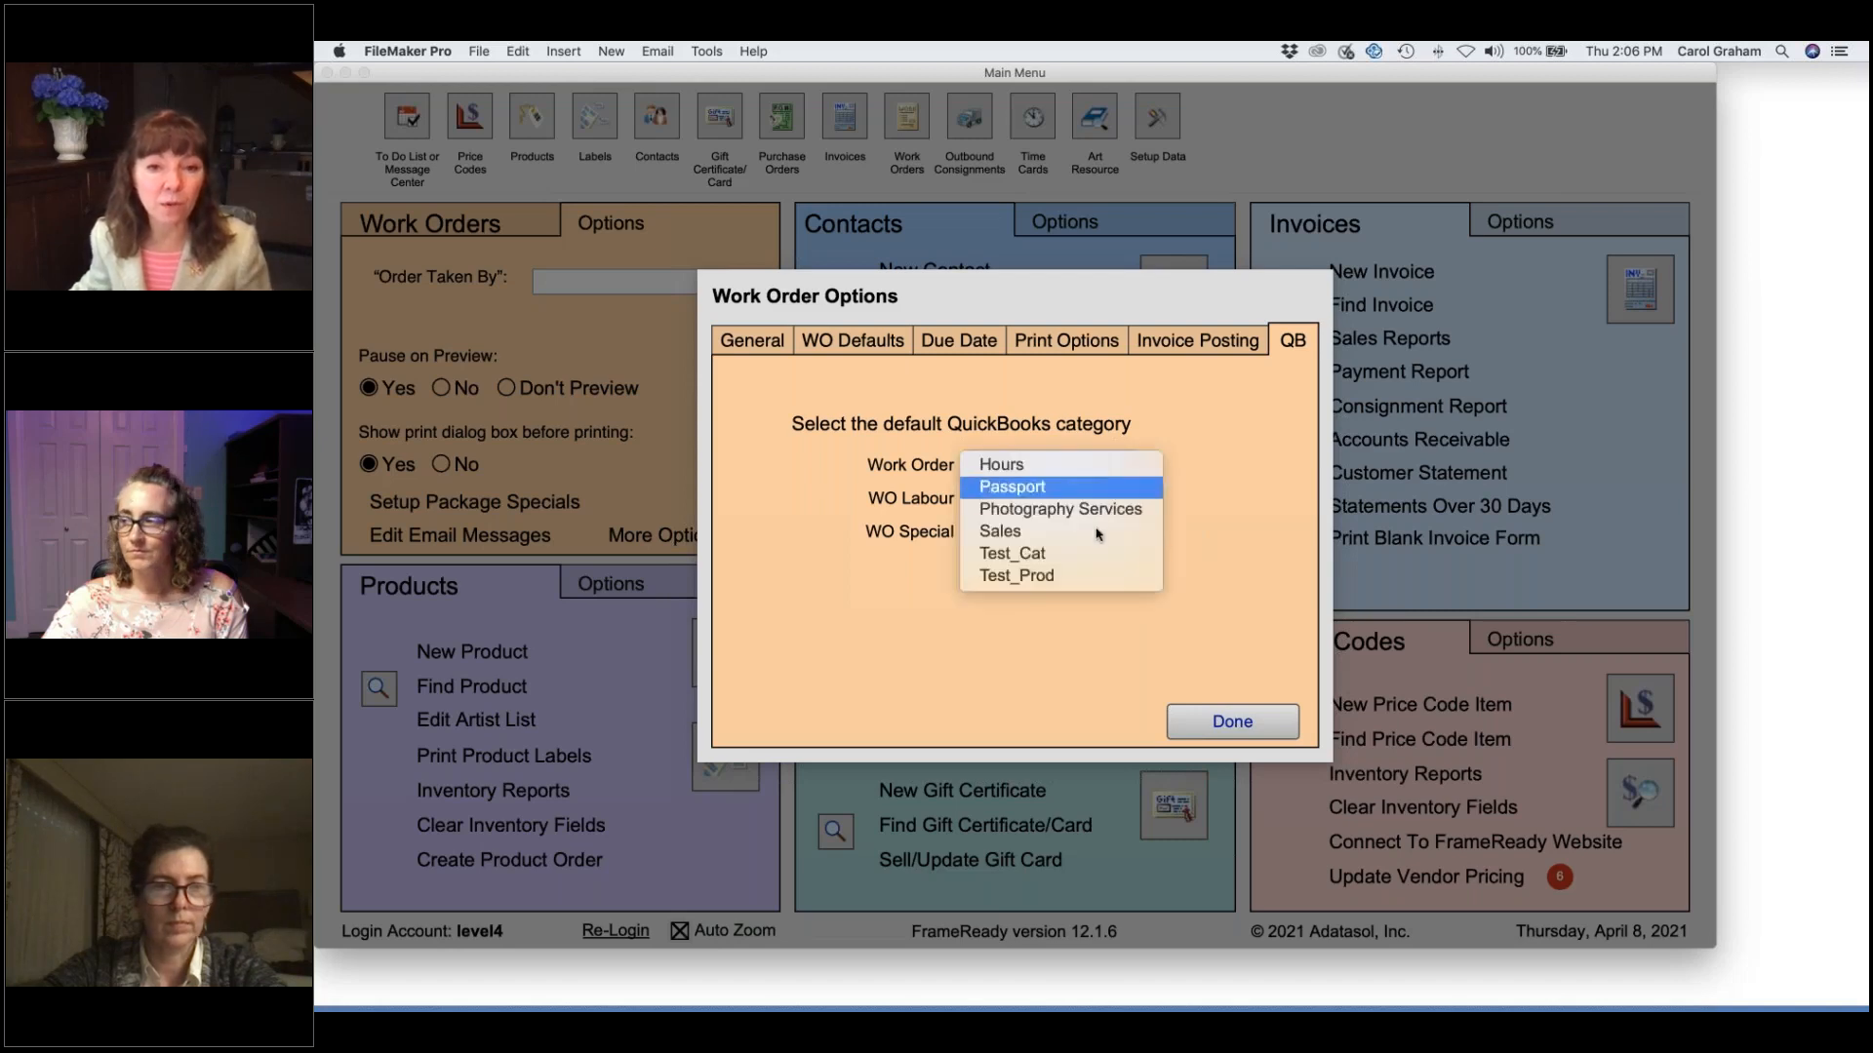
pyautogui.click(1096, 532)
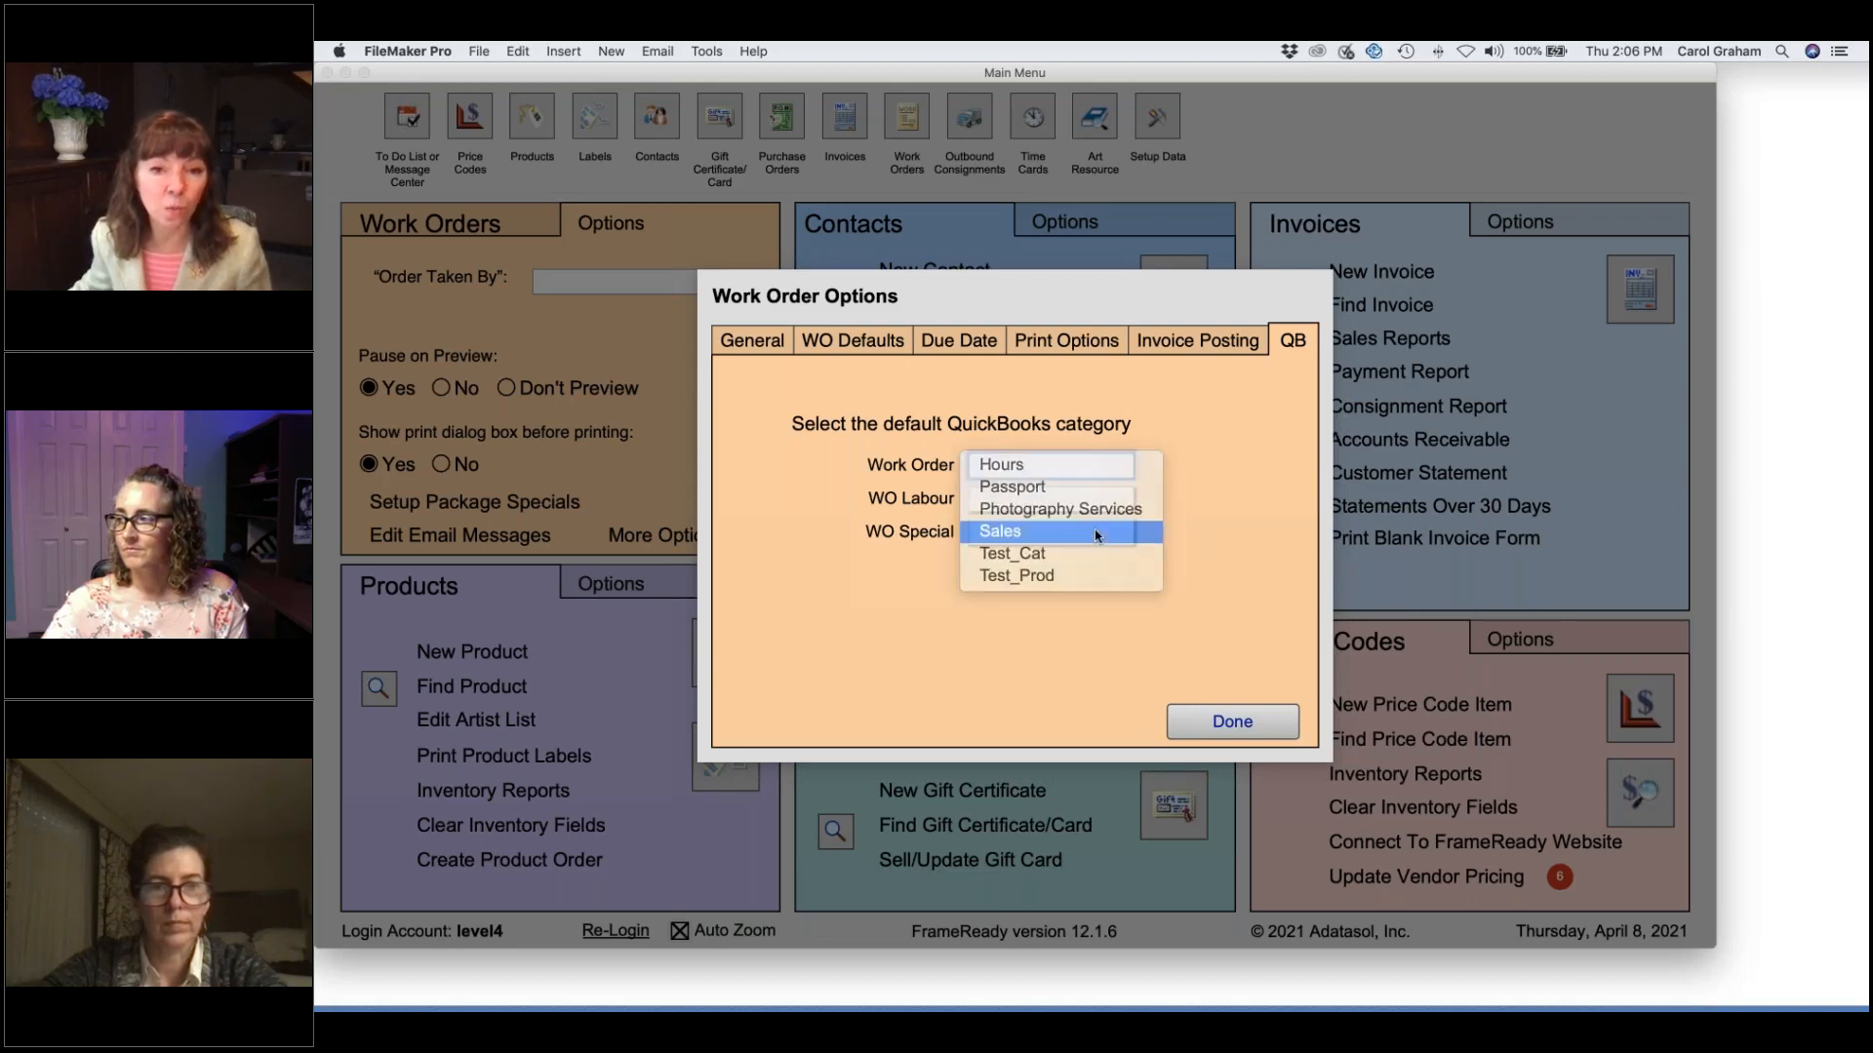
pyautogui.click(1098, 505)
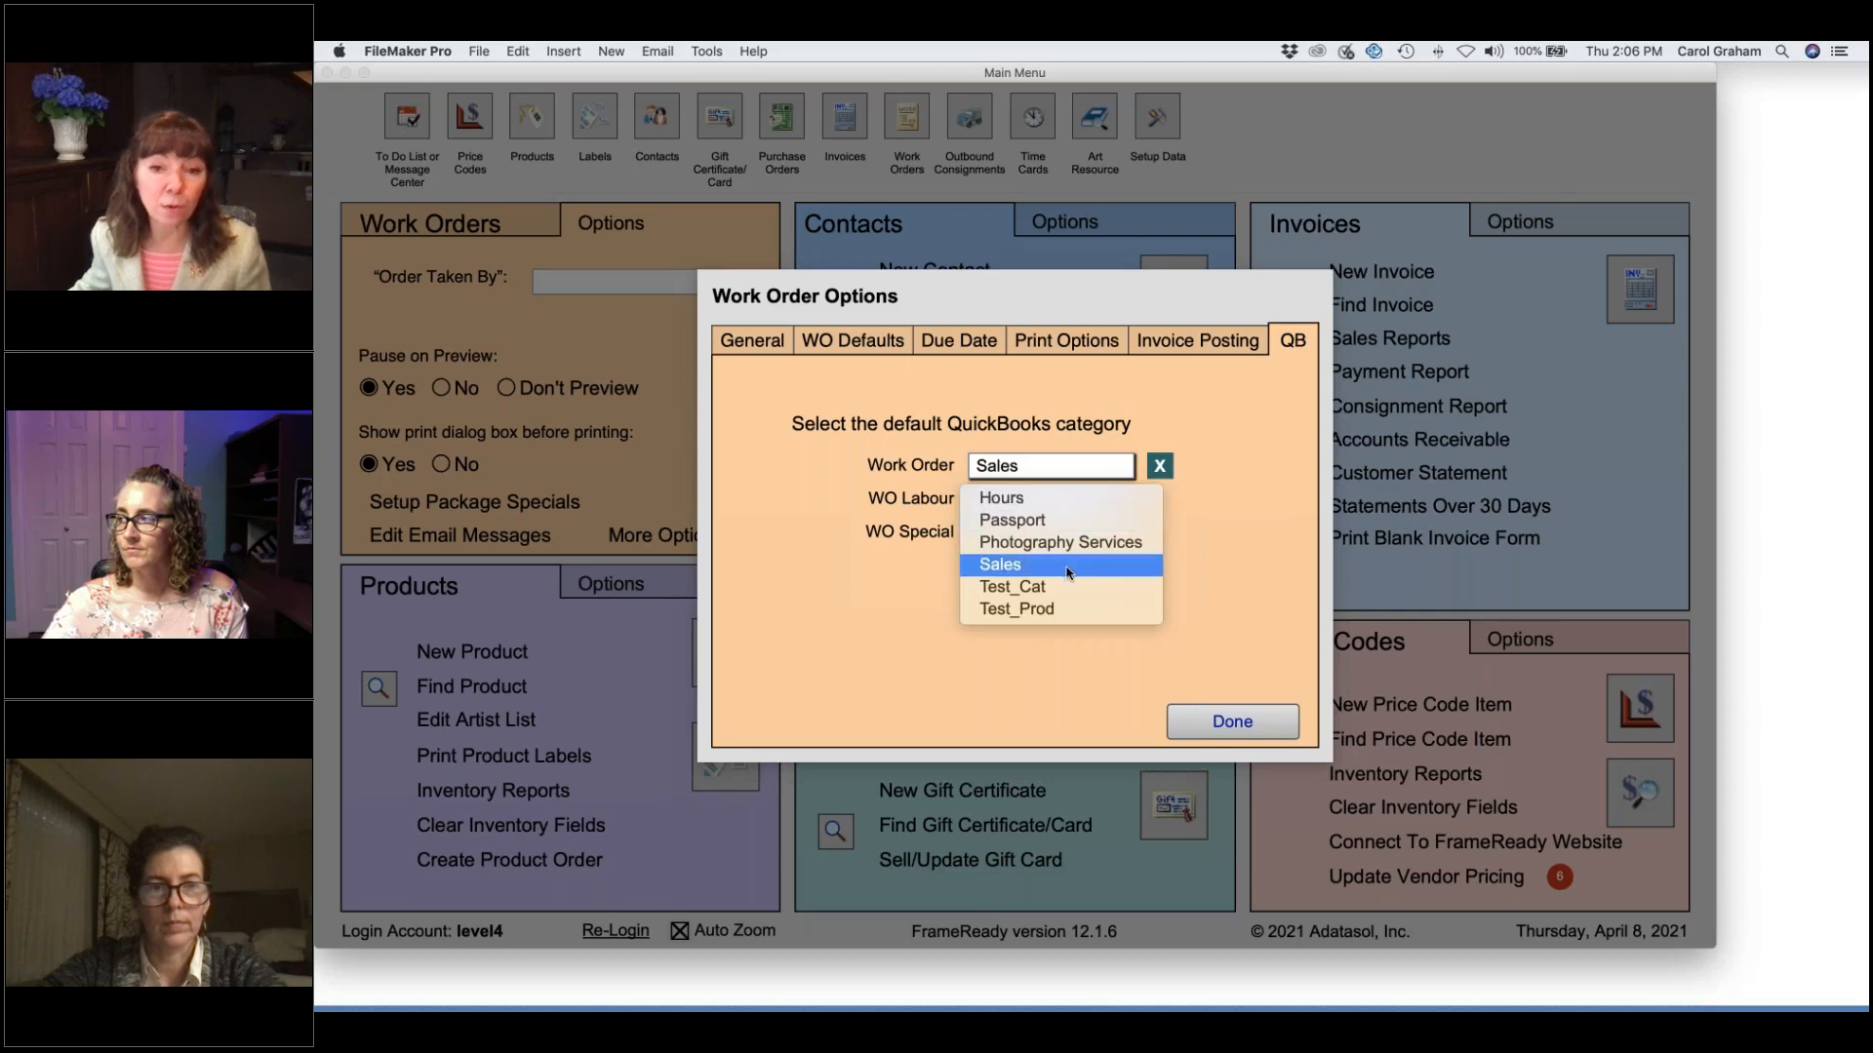
pyautogui.click(1063, 560)
pyautogui.click(1068, 536)
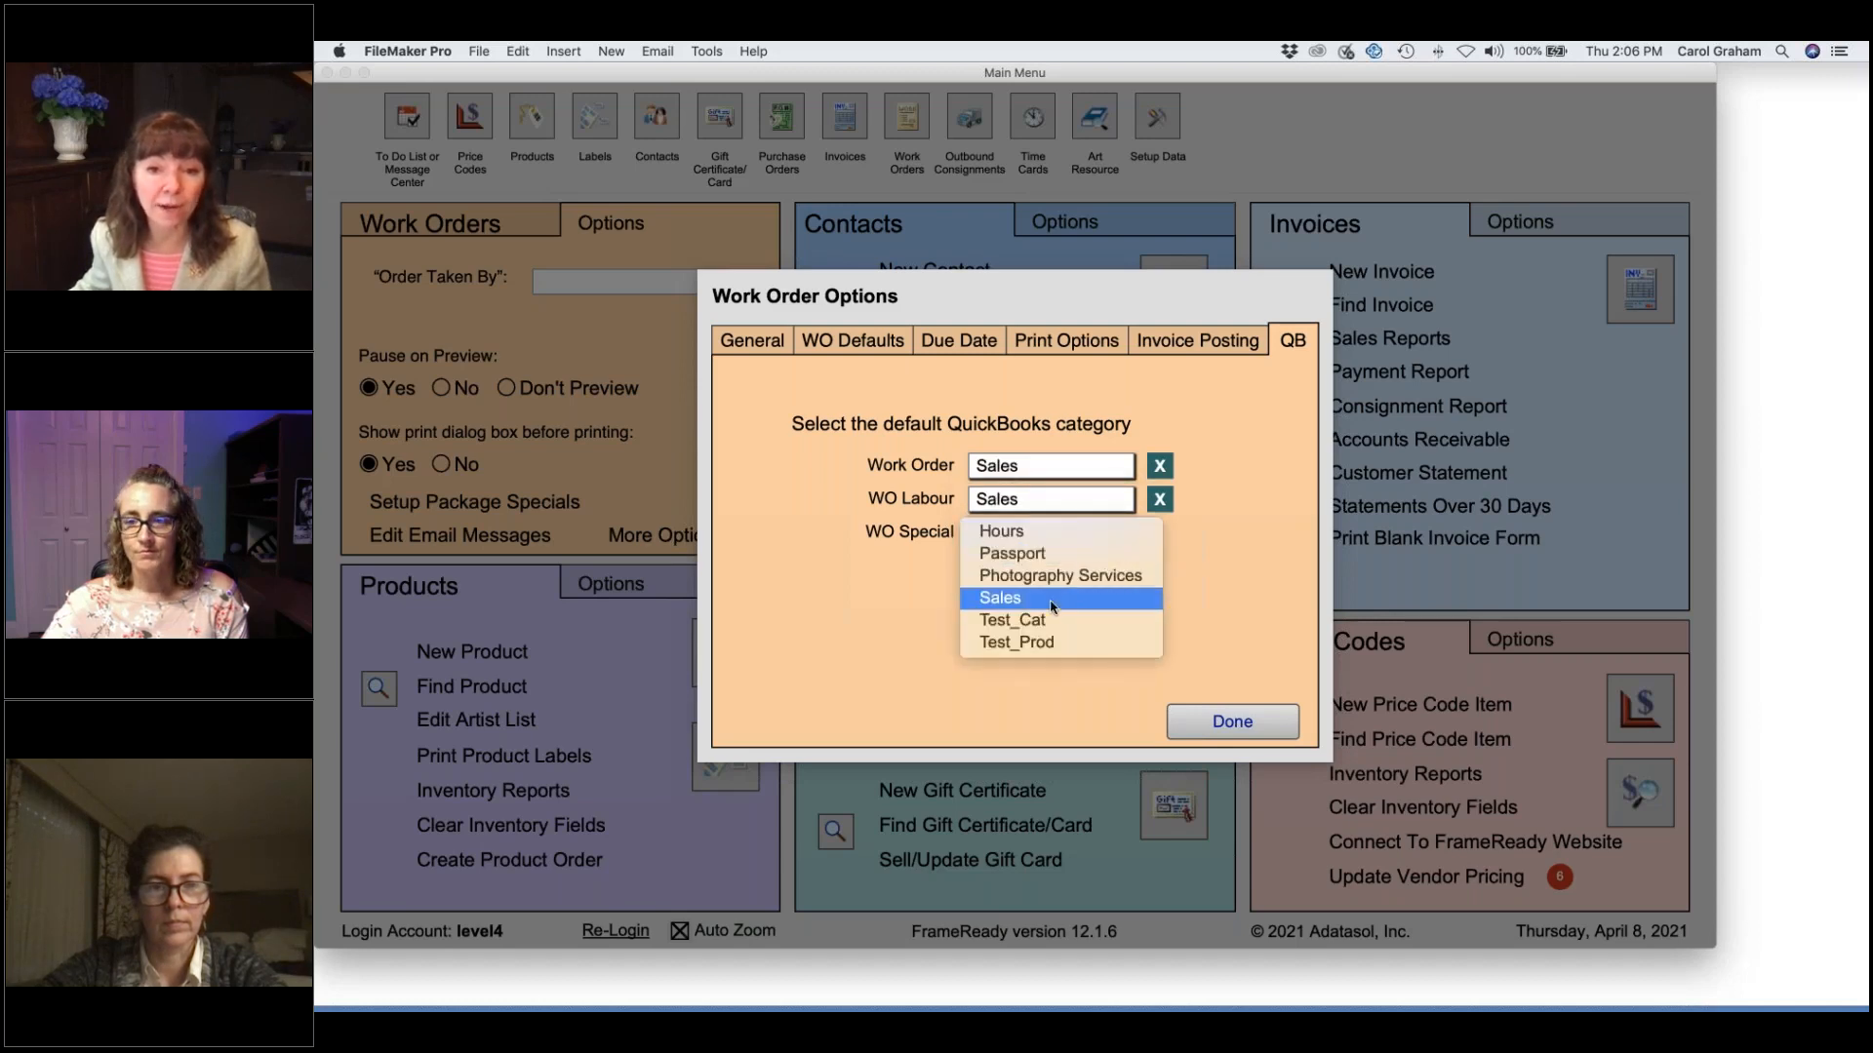
pyautogui.click(1054, 603)
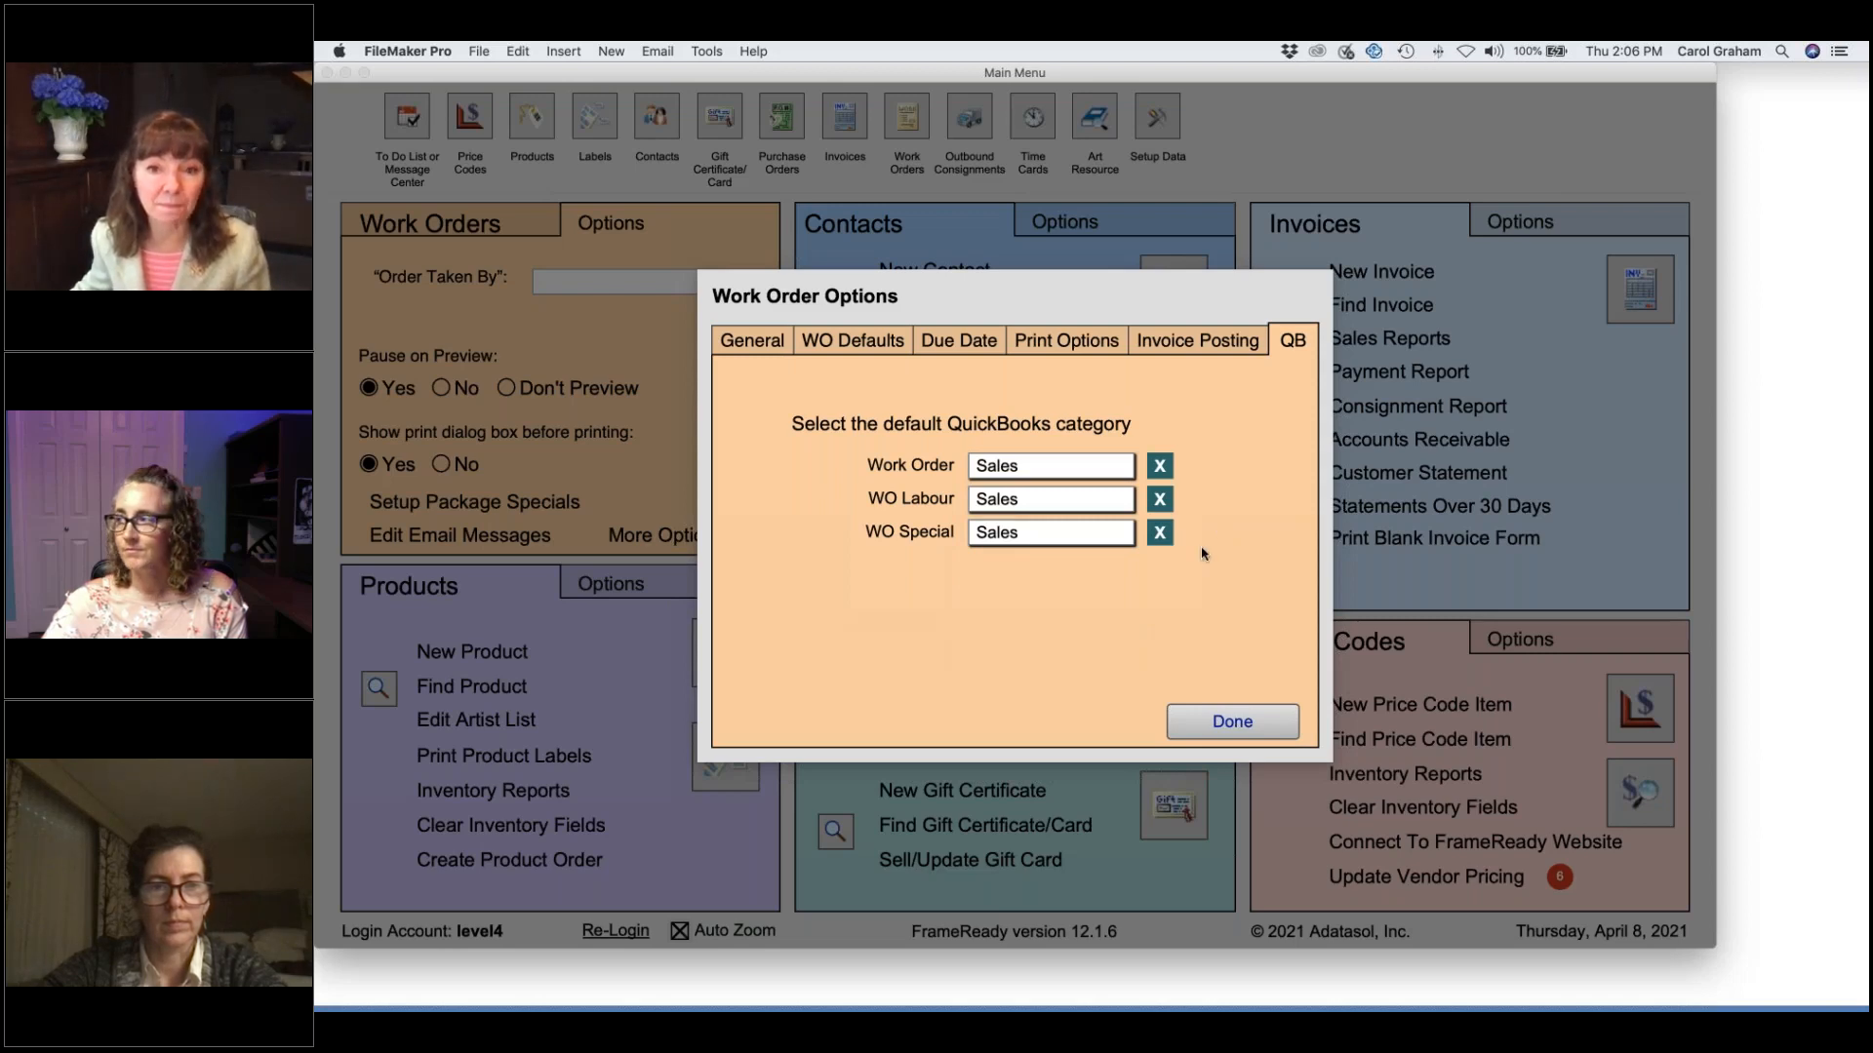
# Save and close Work Order Options, then open the FileMaker Pro application menu.
pyautogui.click(1232, 721)
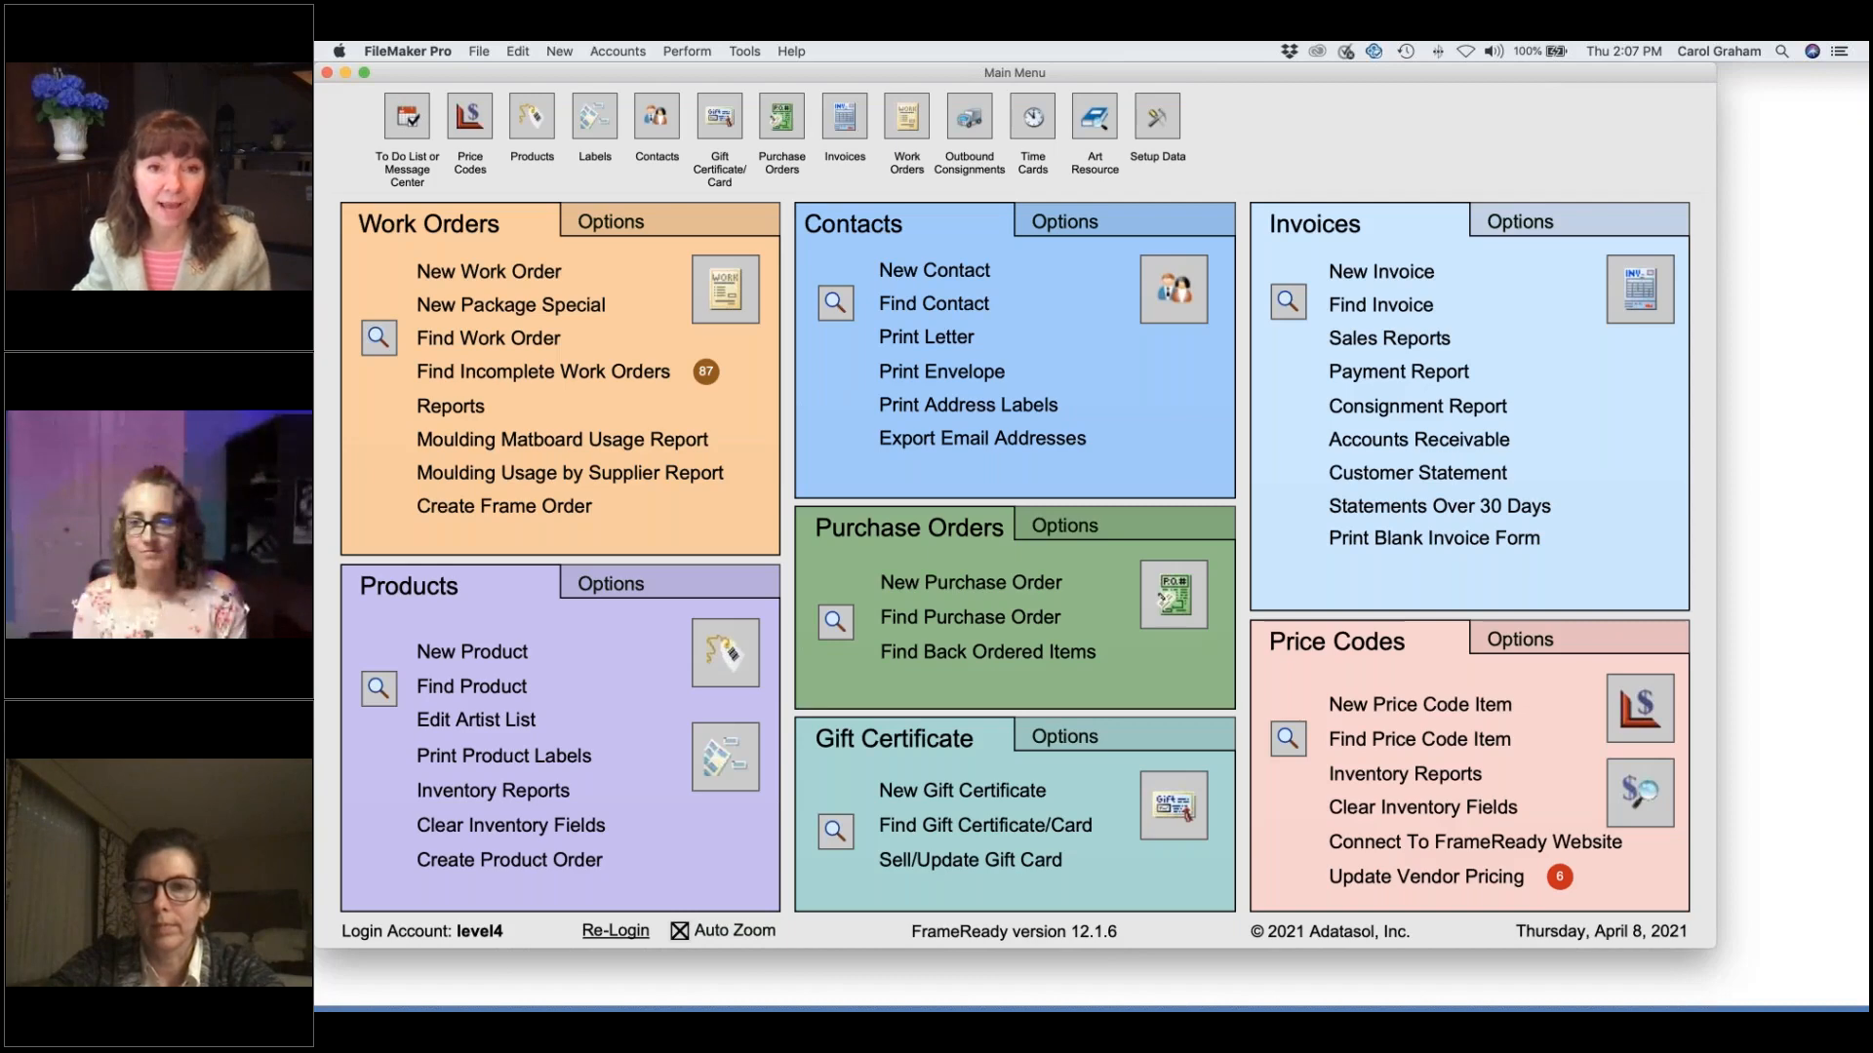
pyautogui.click(420, 53)
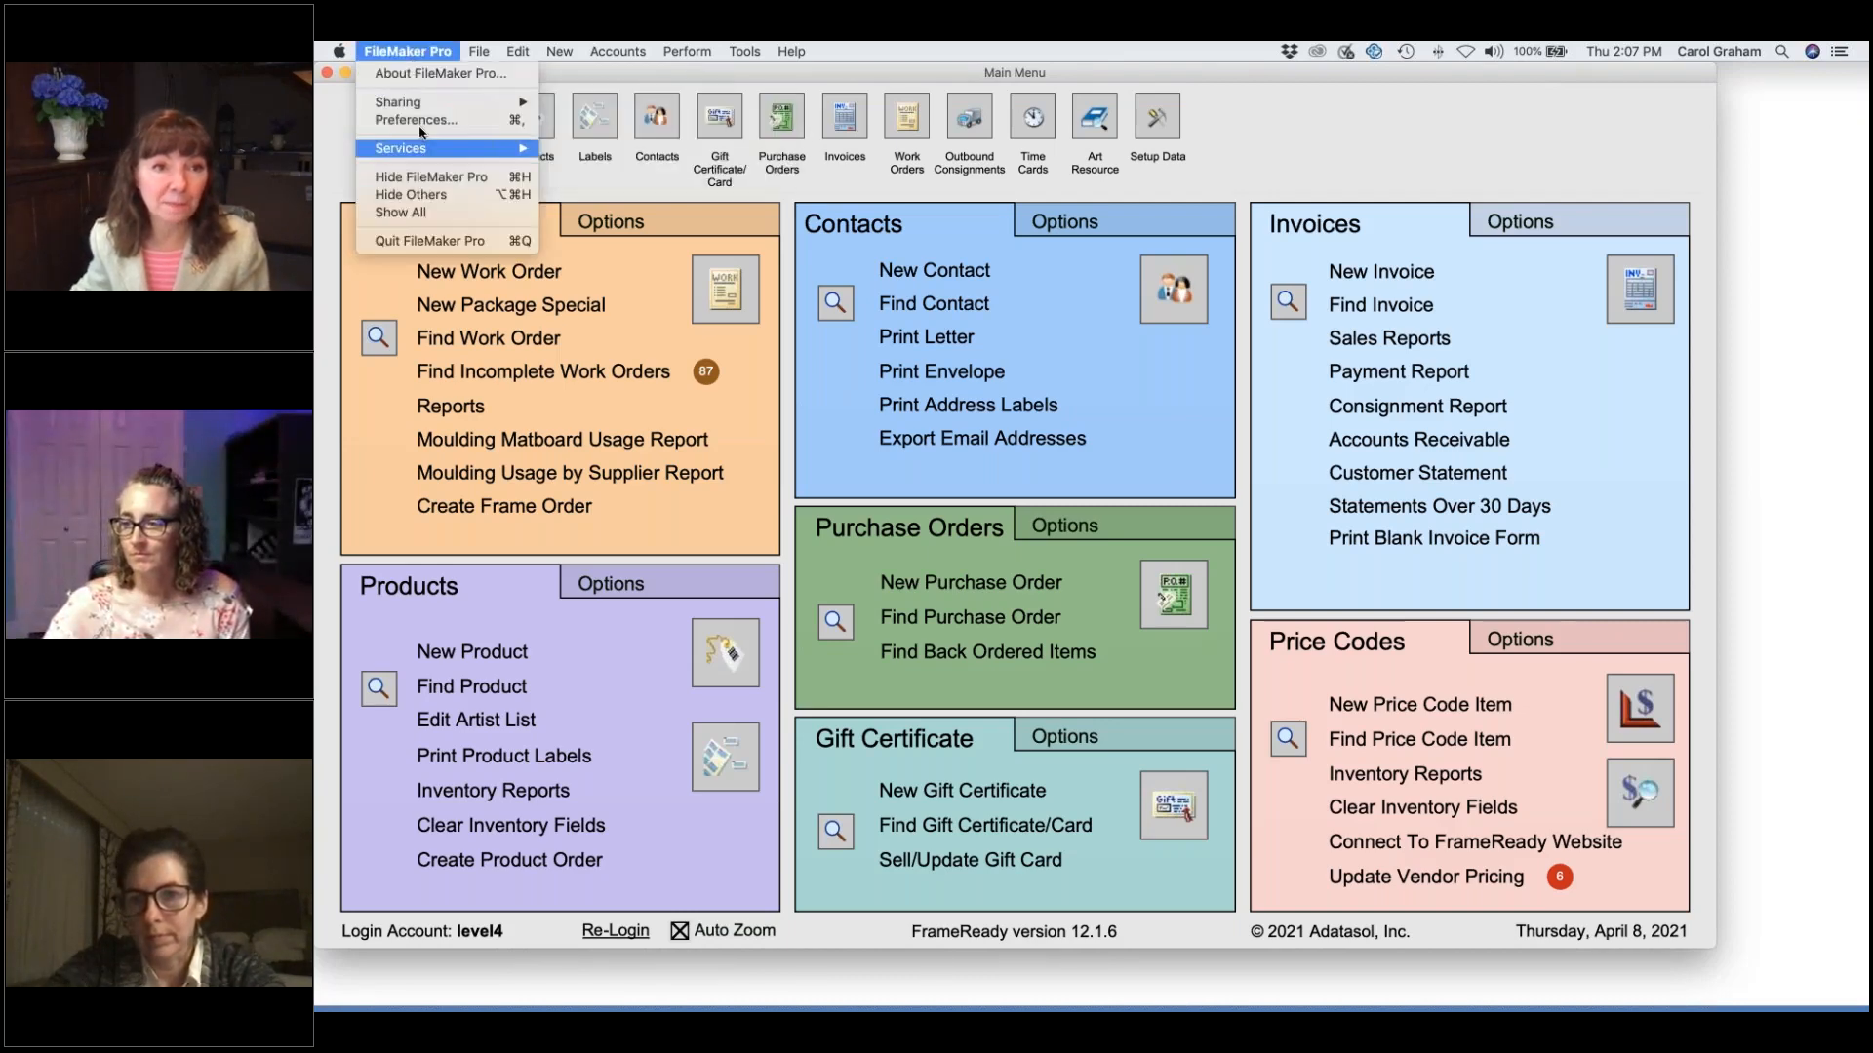
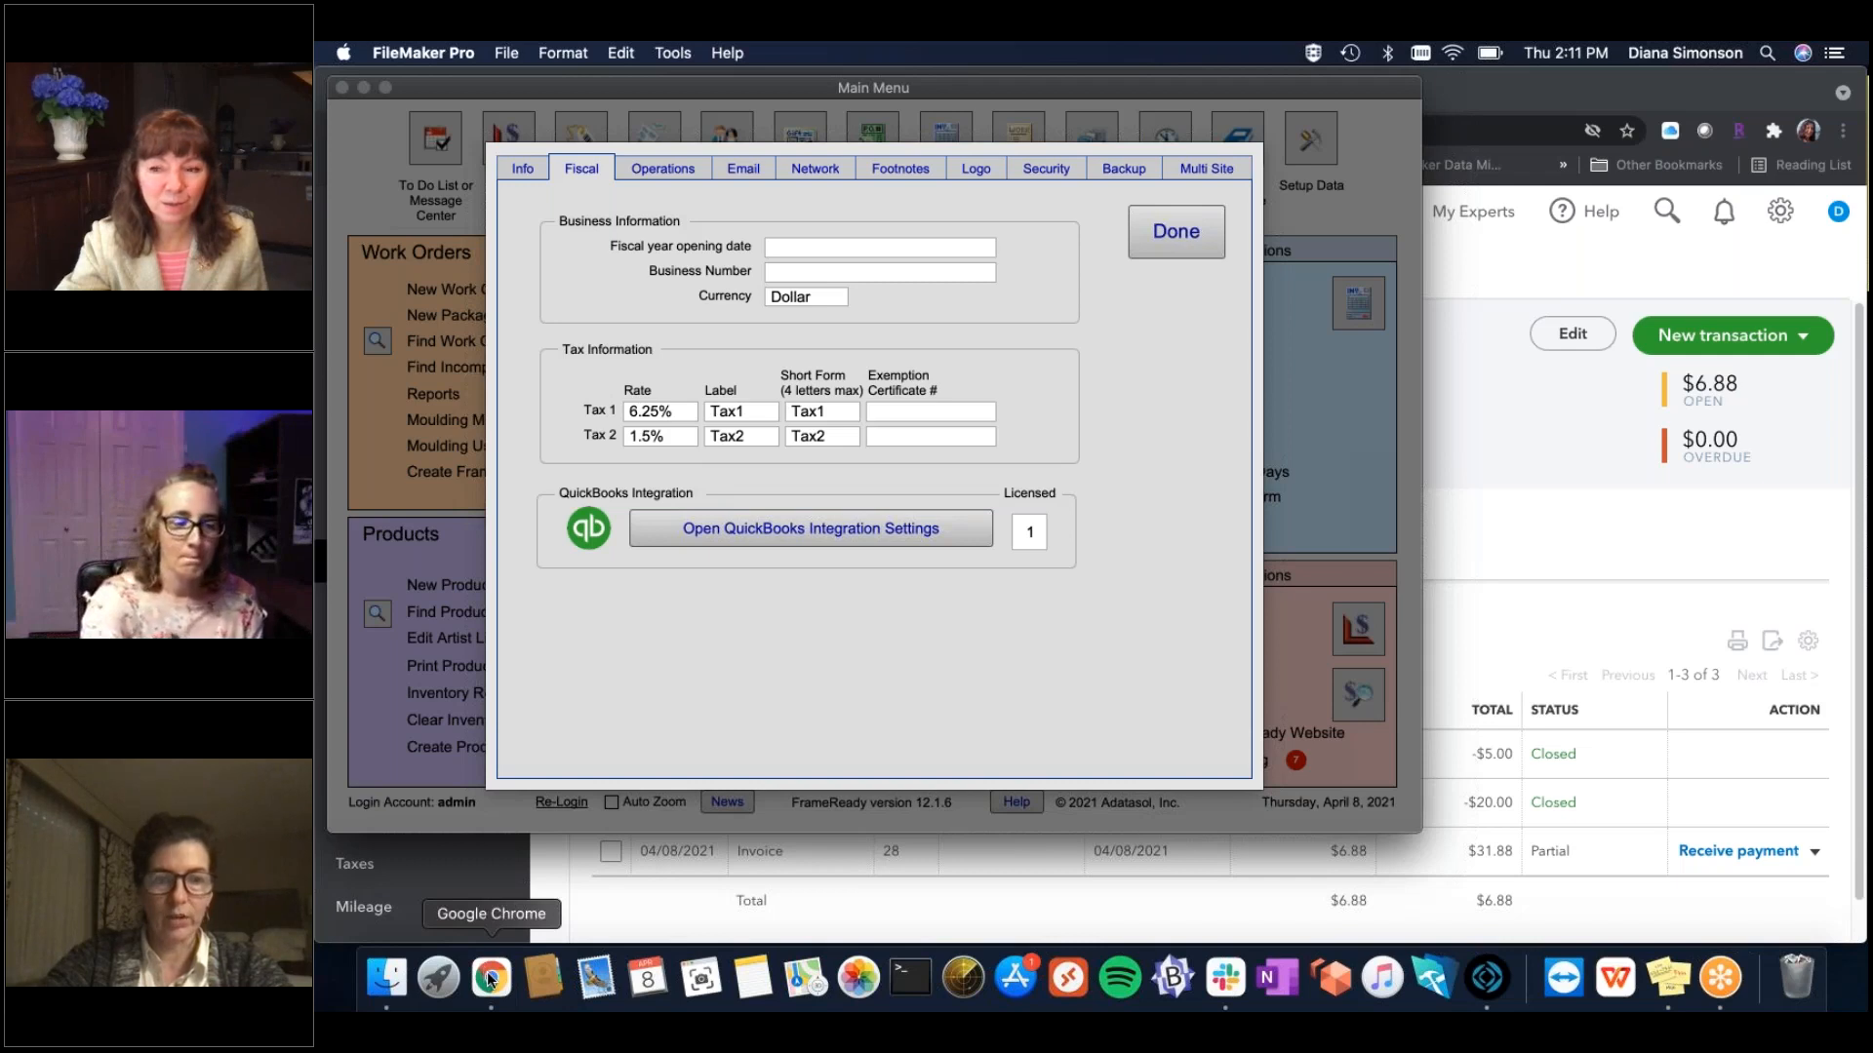
# In QuickBooks, view the Sales tax page: $0.00 due, California return due April 20.
pyautogui.click(485, 976)
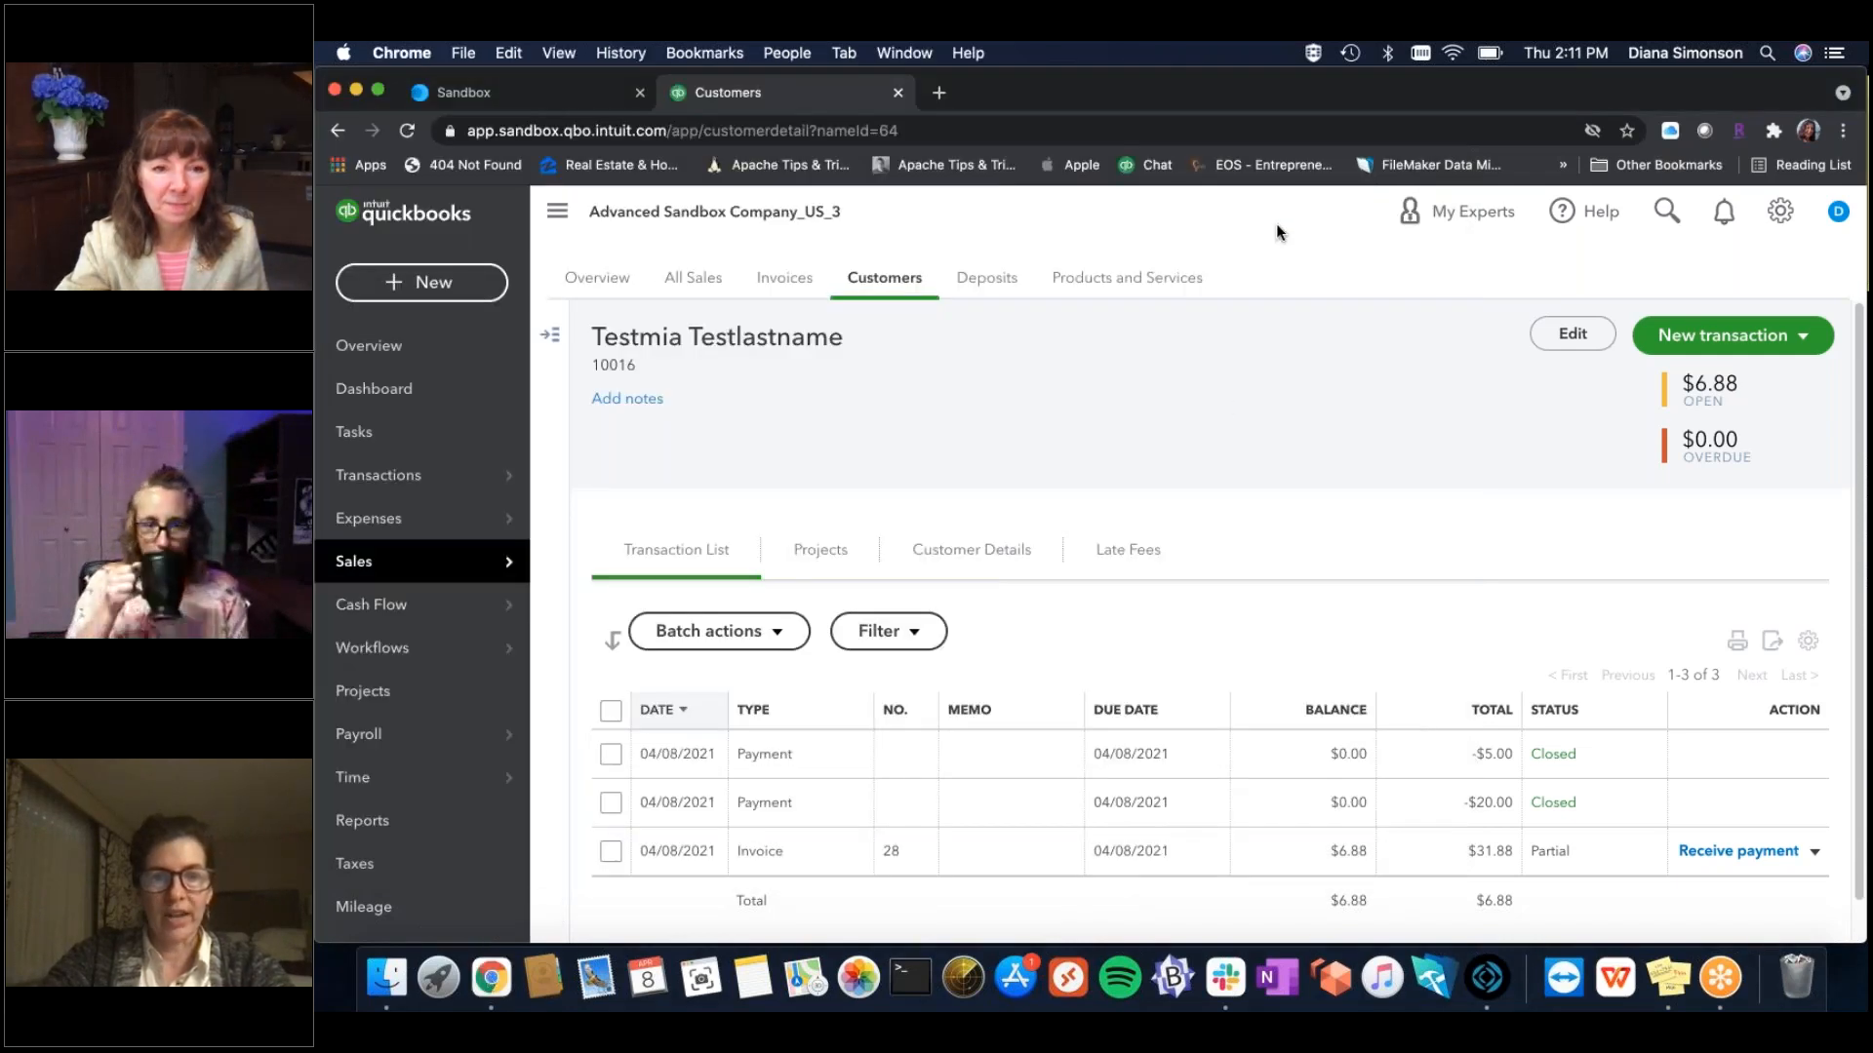
pyautogui.moveTo(484, 566)
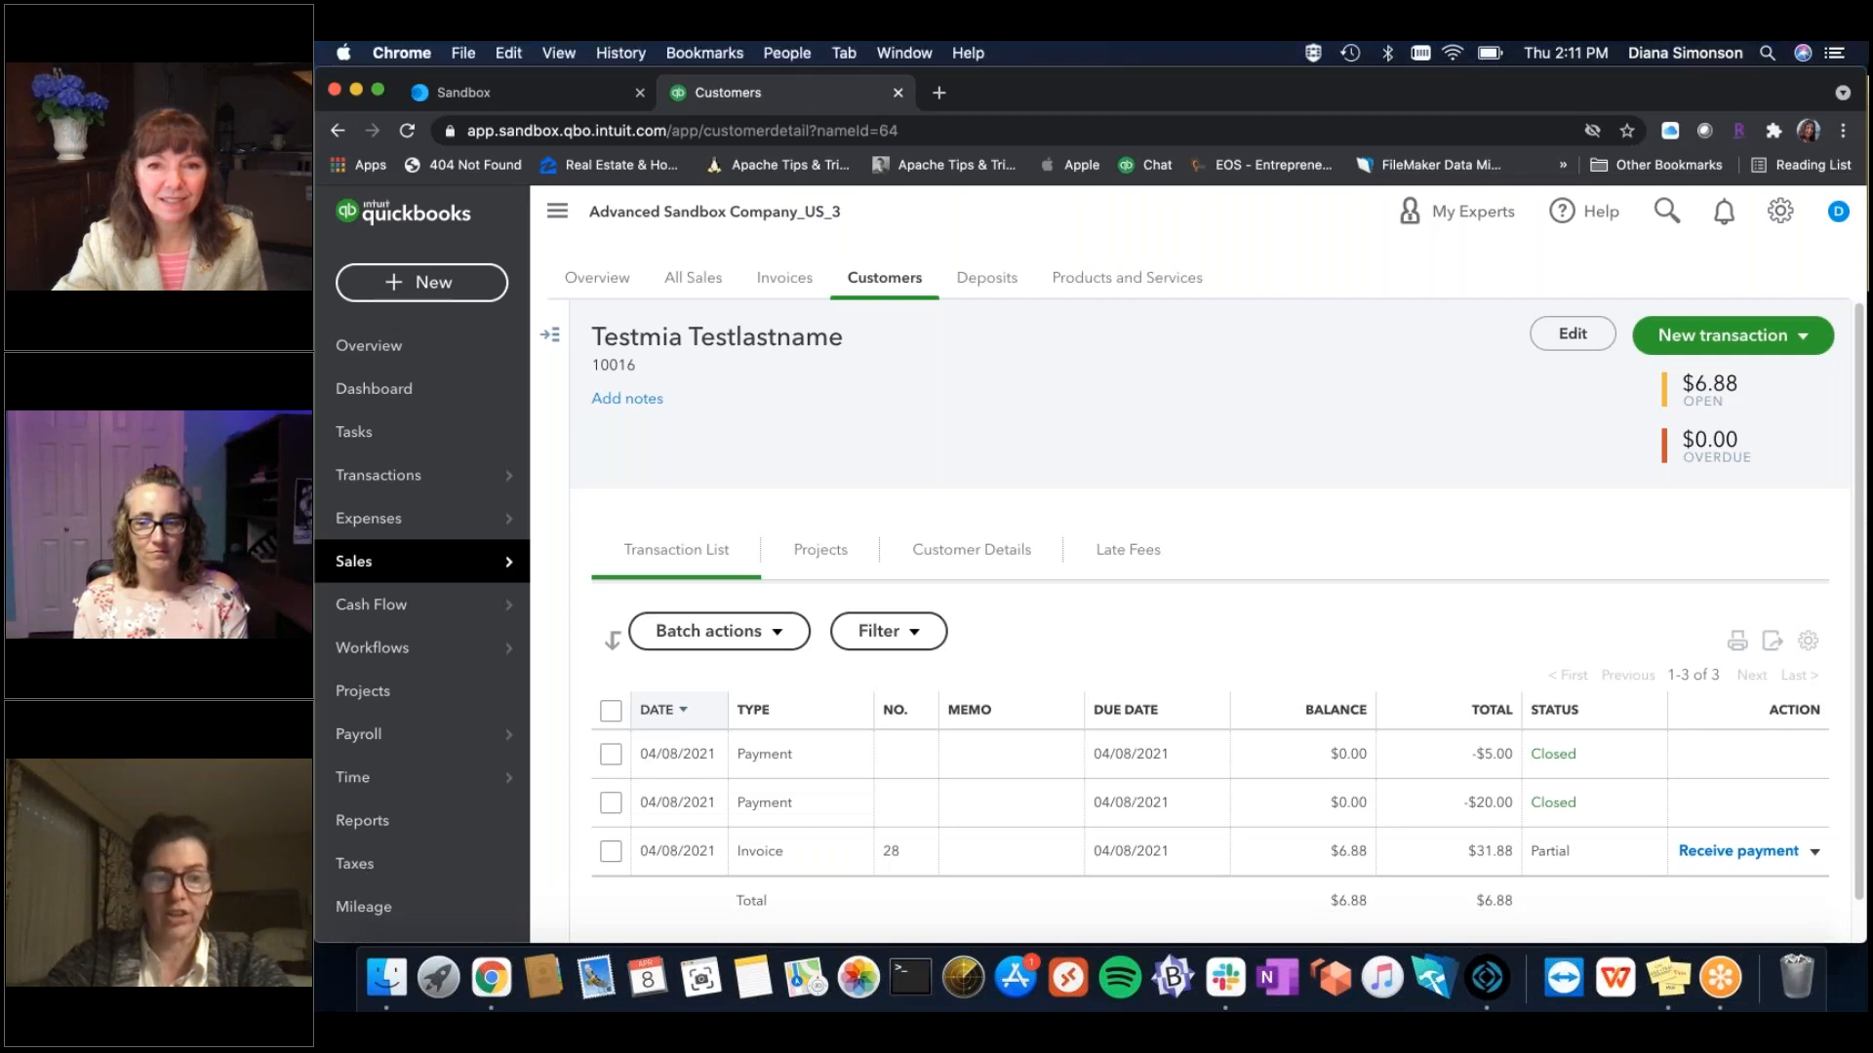
pyautogui.scroll(-2, 358, 876)
pyautogui.click(356, 867)
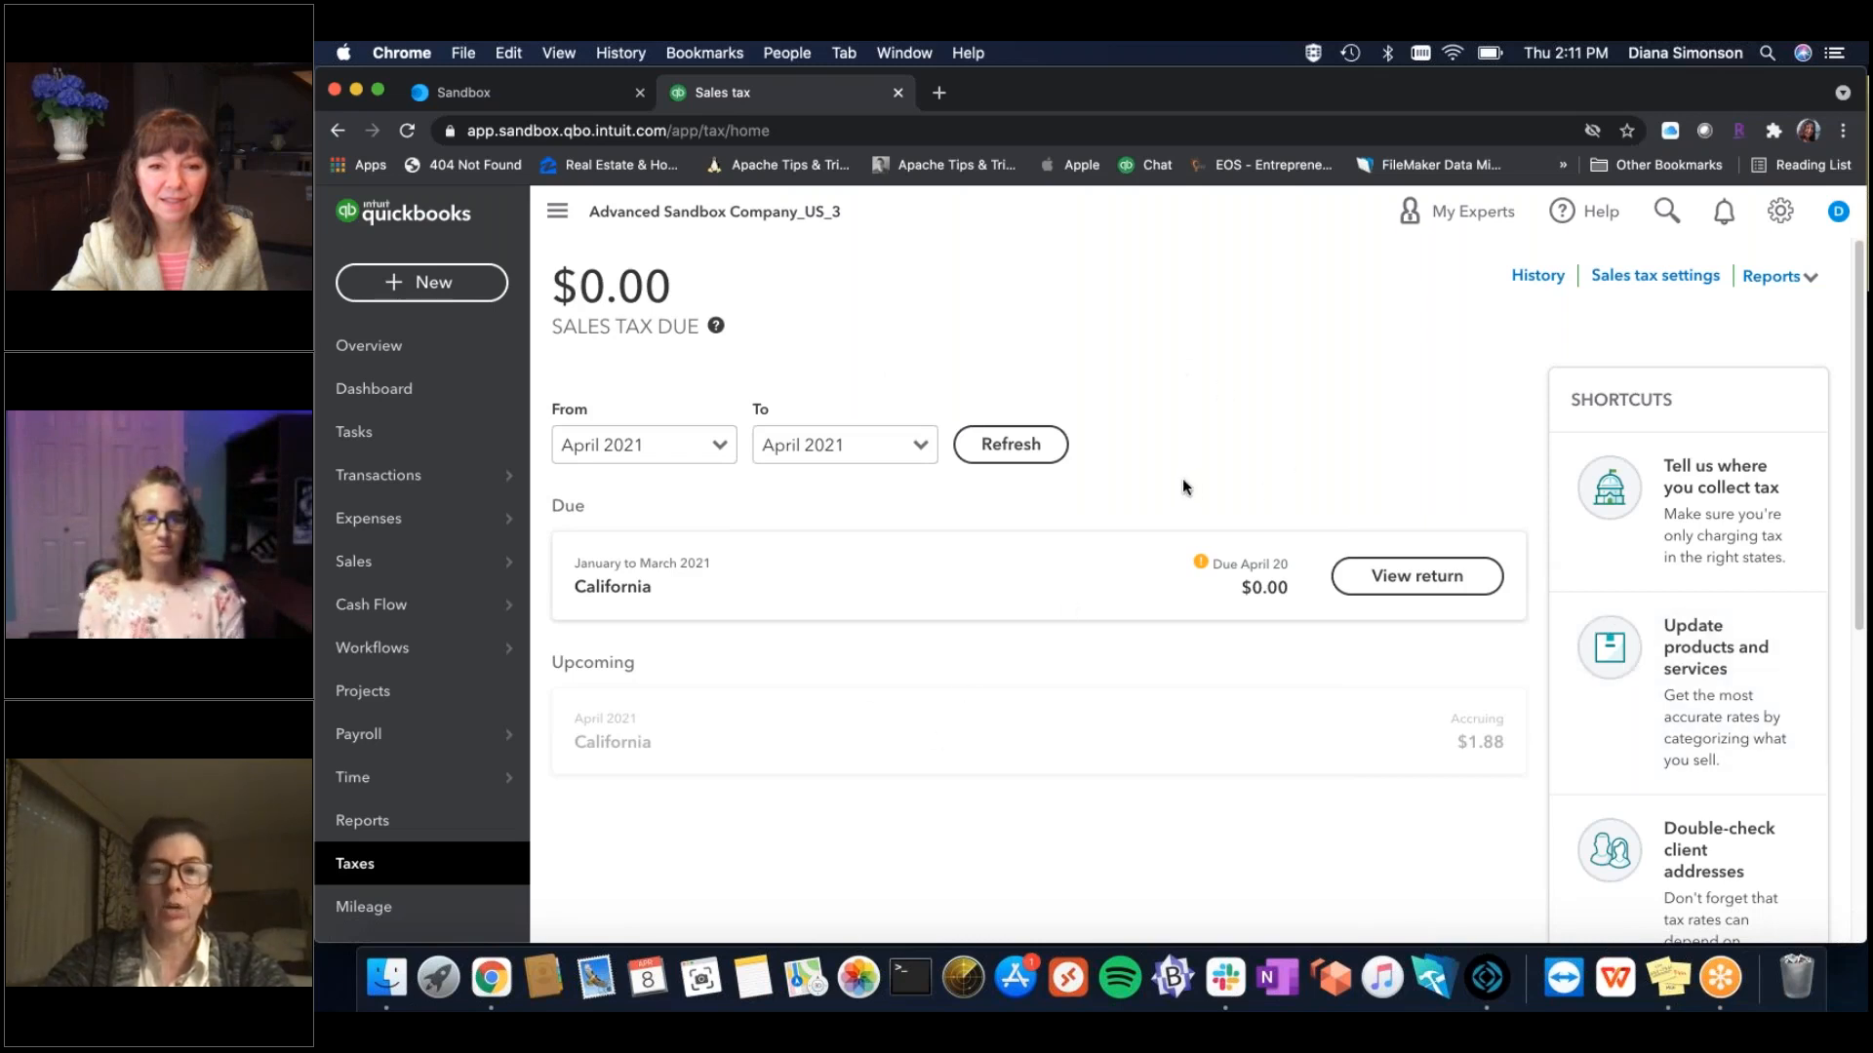
pyautogui.click(1483, 970)
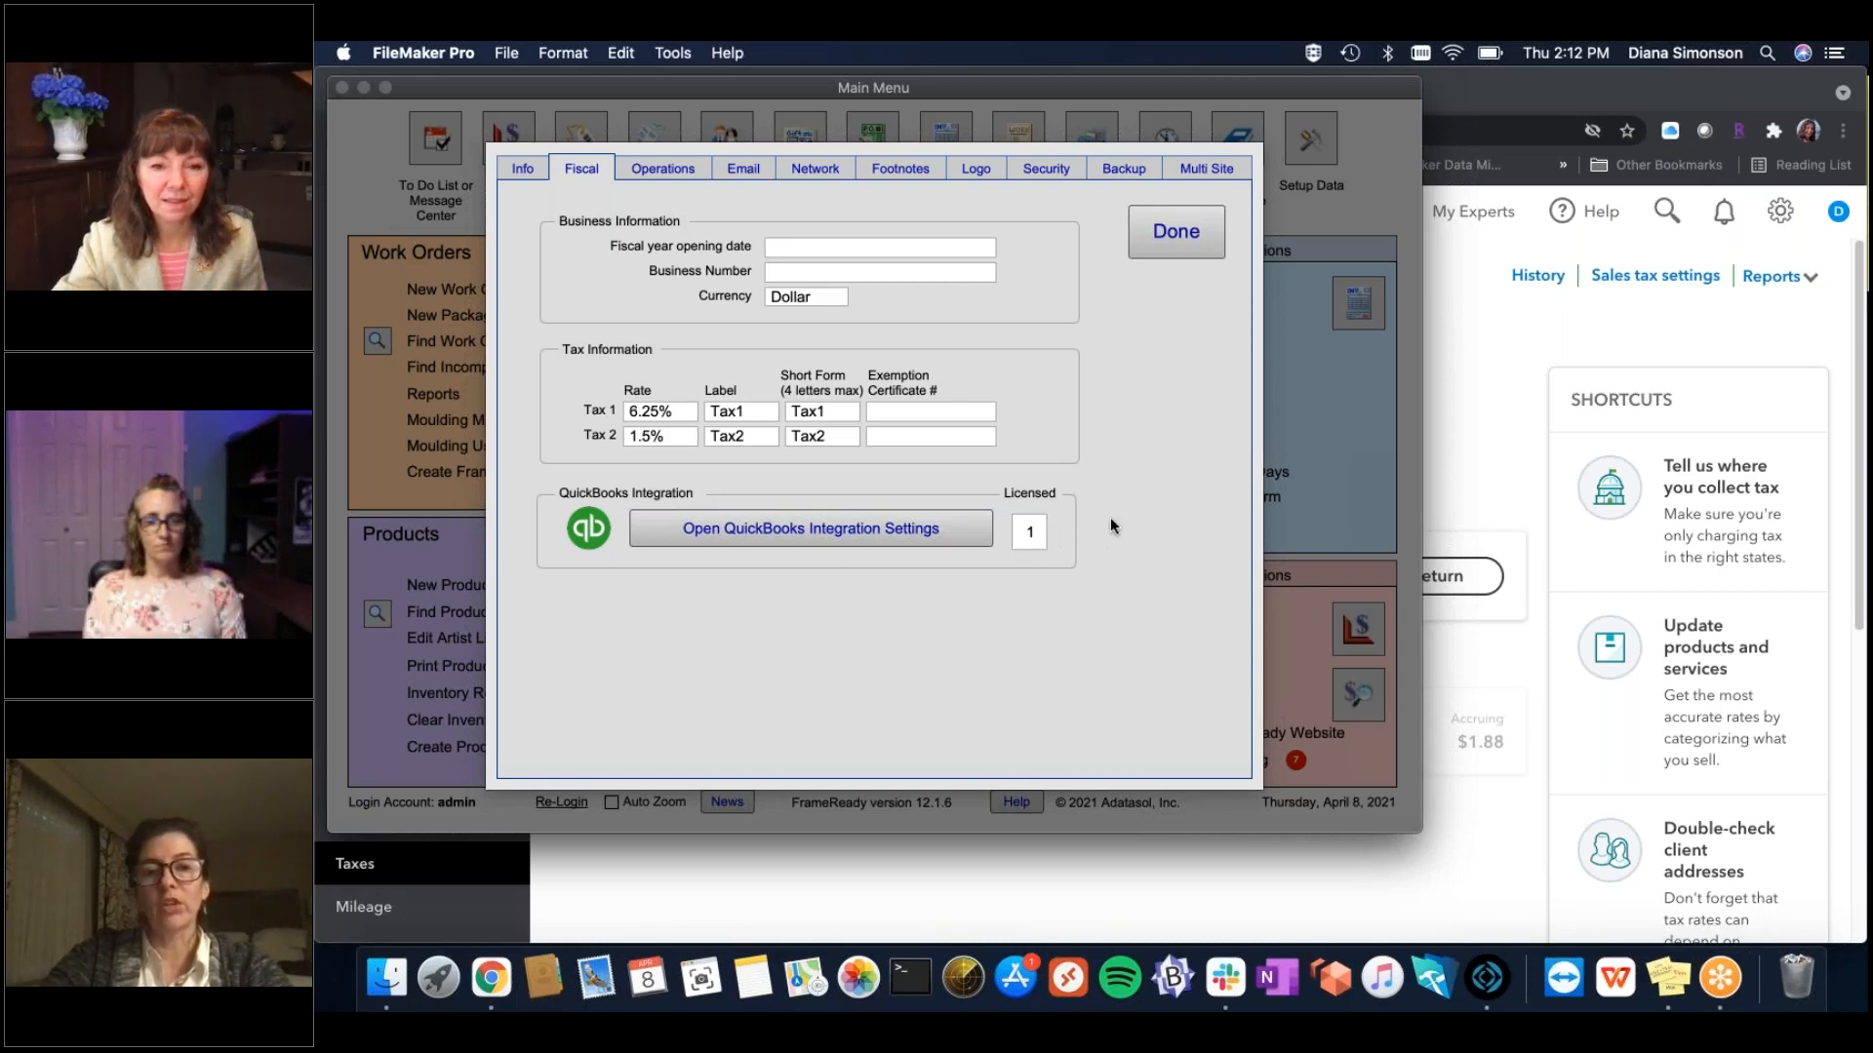
# Open QuickBooks Integration Settings, toggle the integration off and back on, and choose Connect to QuickBooks.
pyautogui.click(955, 531)
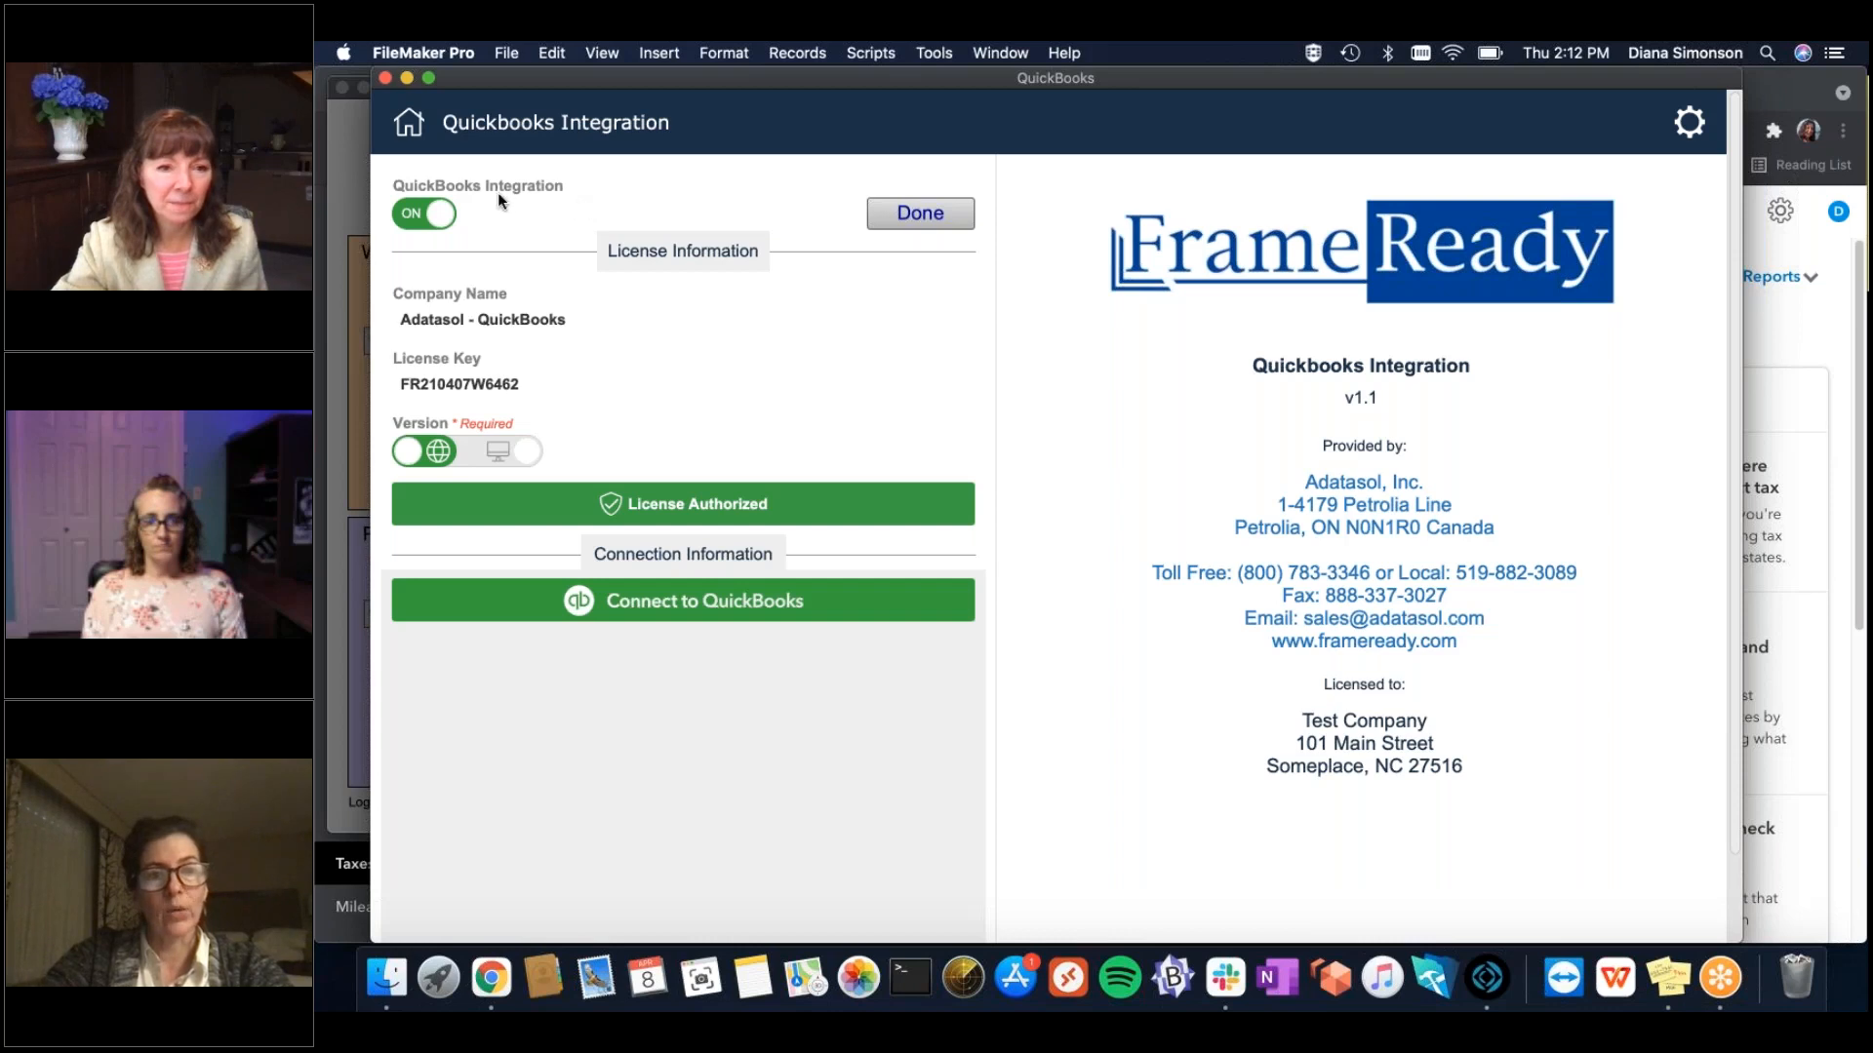
pyautogui.click(424, 212)
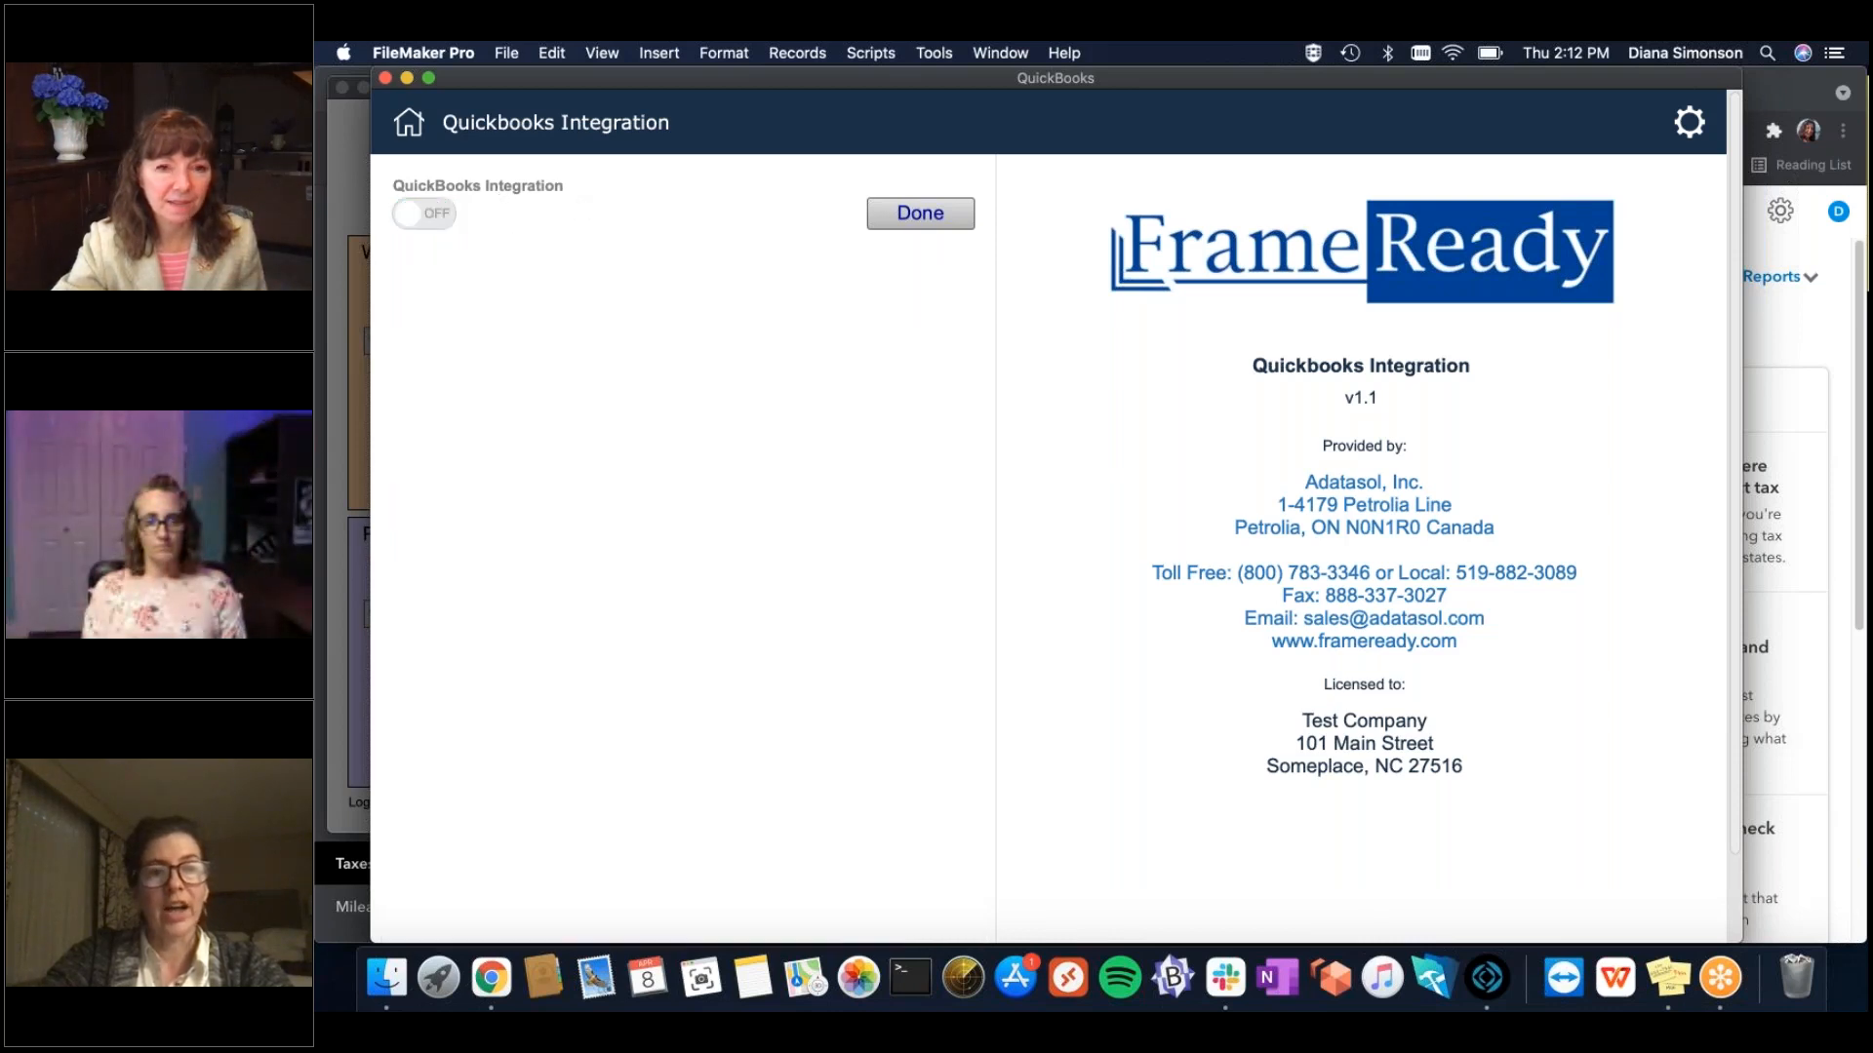
pyautogui.click(413, 219)
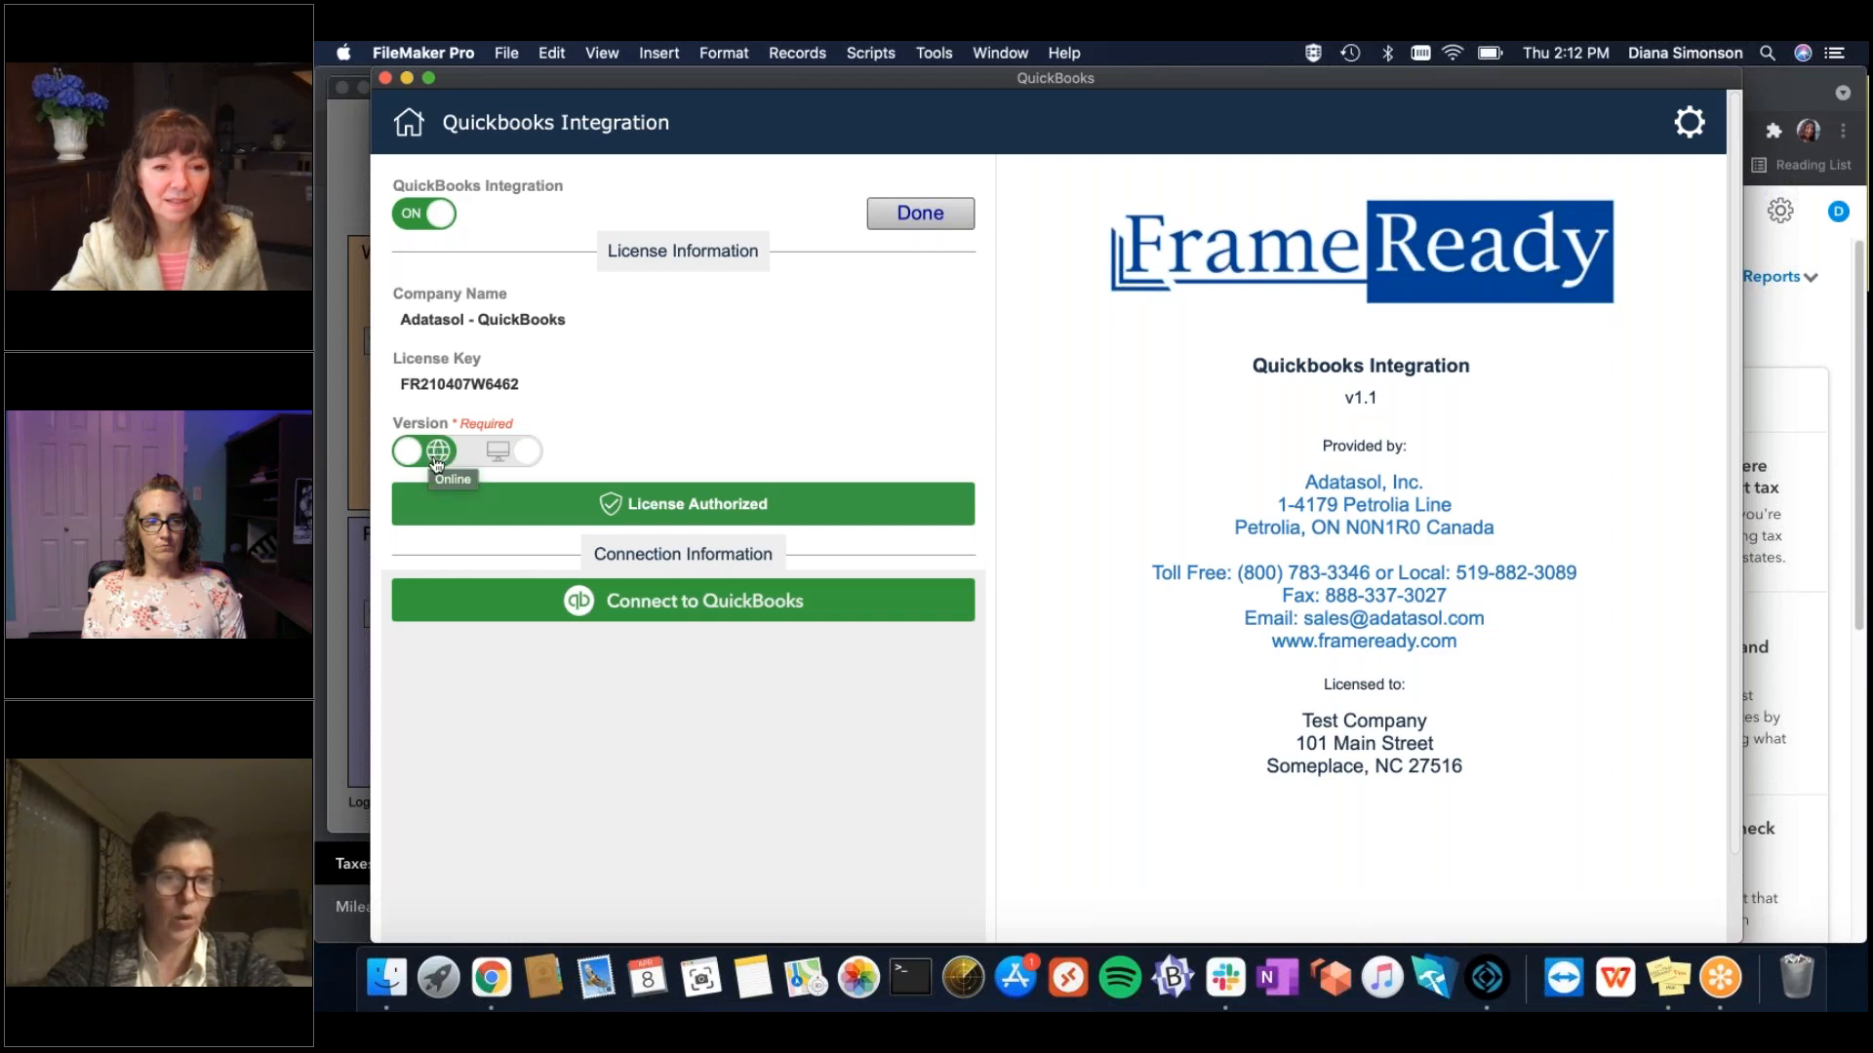
pyautogui.click(661, 610)
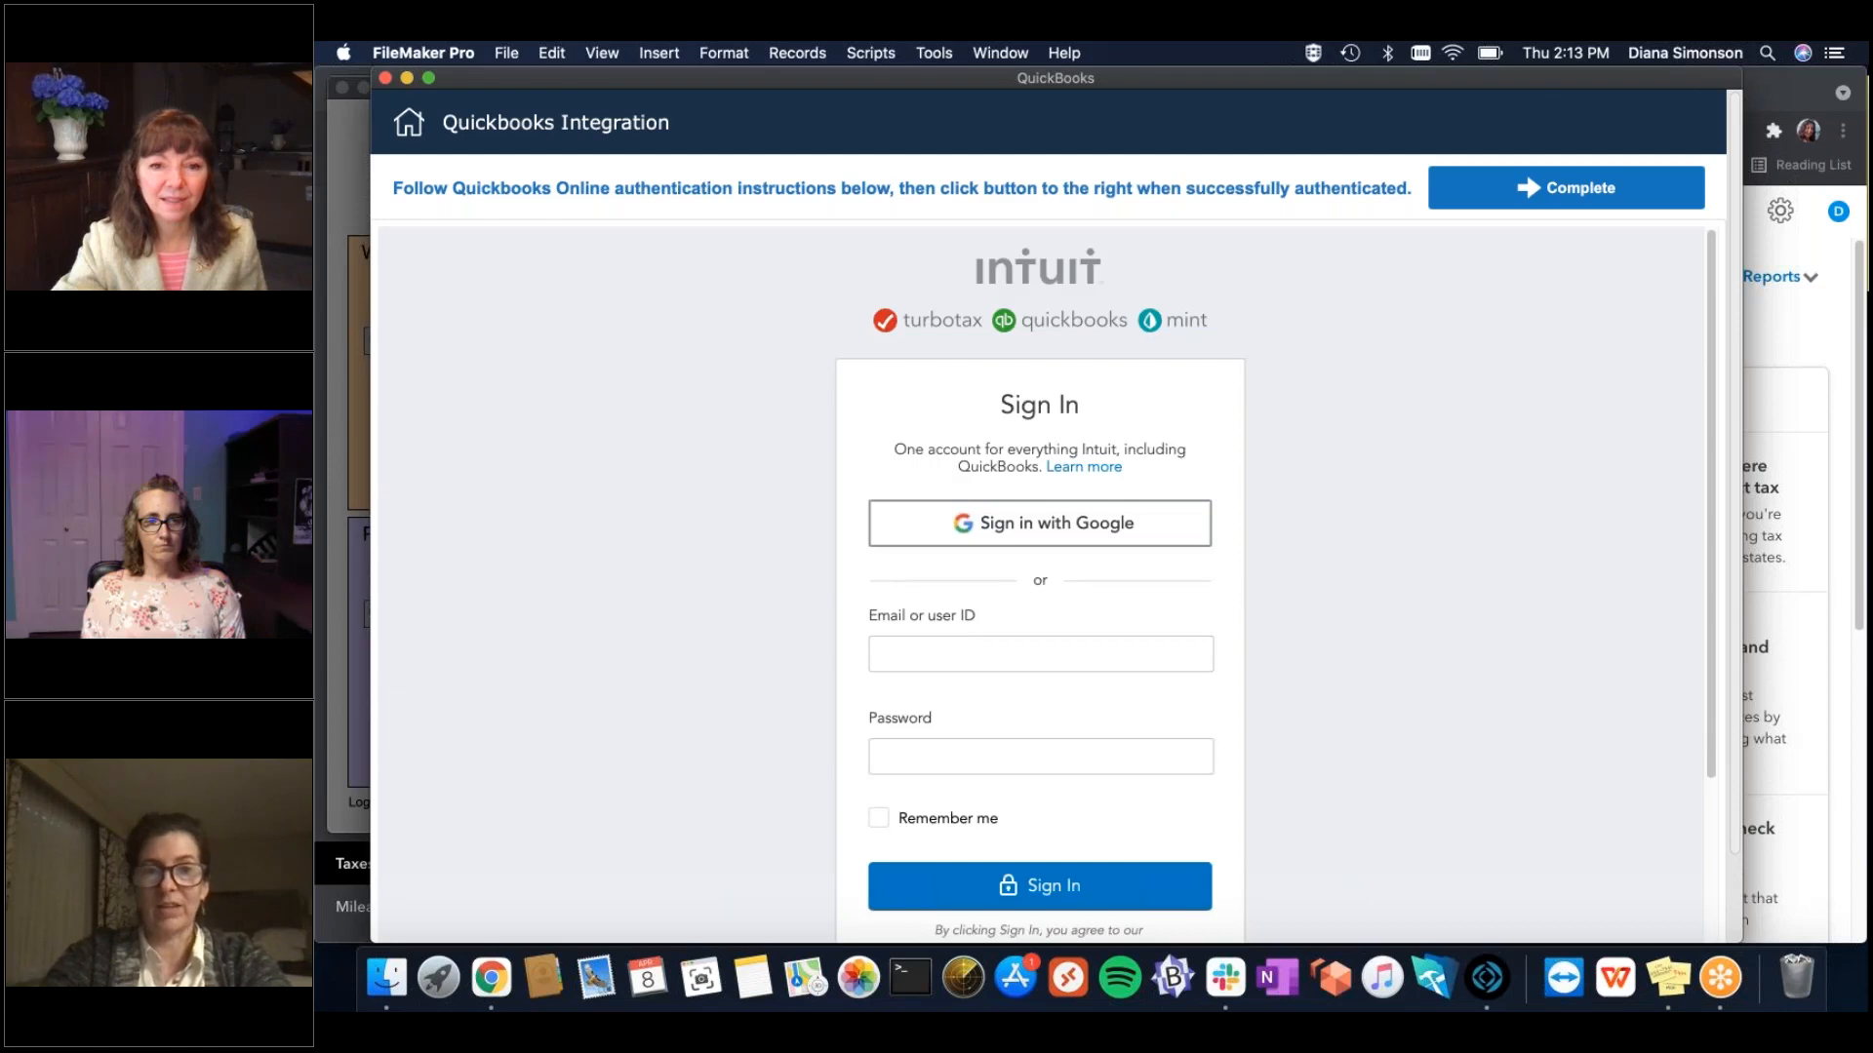
# Sign in to Intuit with the account e-mail and password.
pyautogui.click(964, 650)
pyautogui.press('Tab')
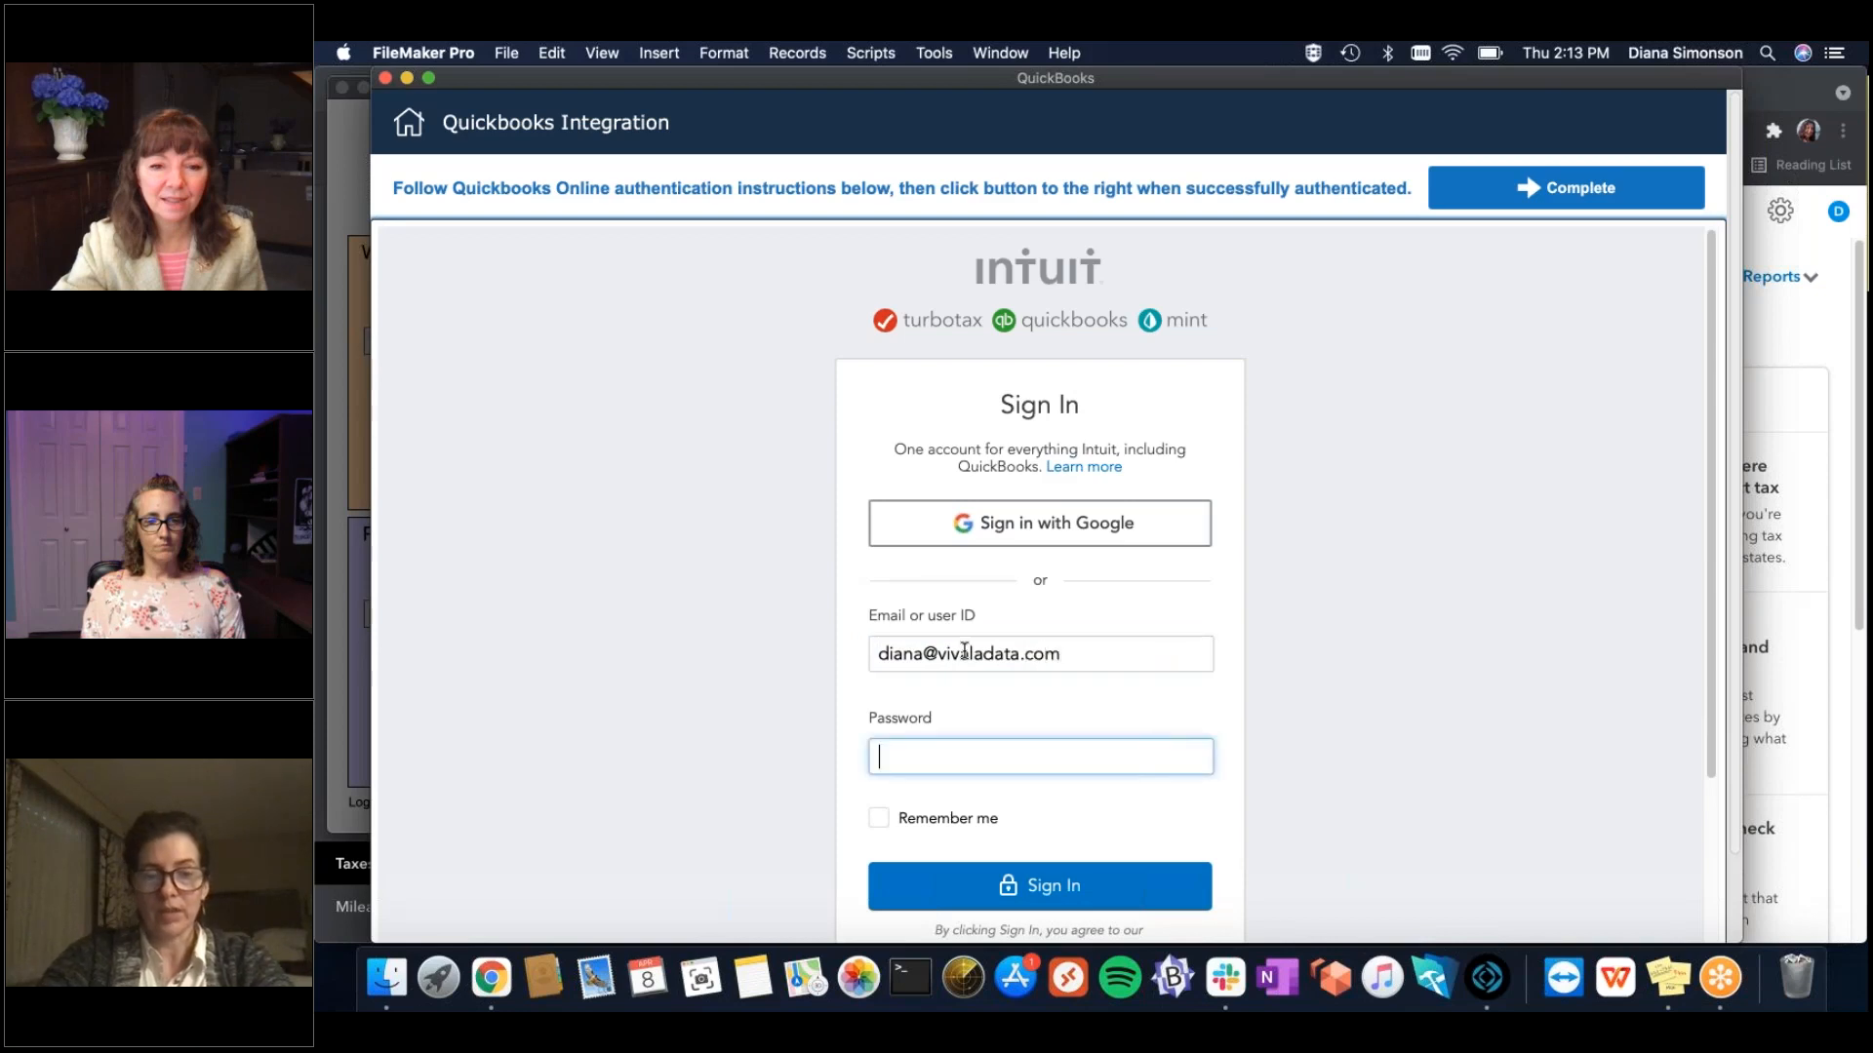
pyautogui.press('super+v')
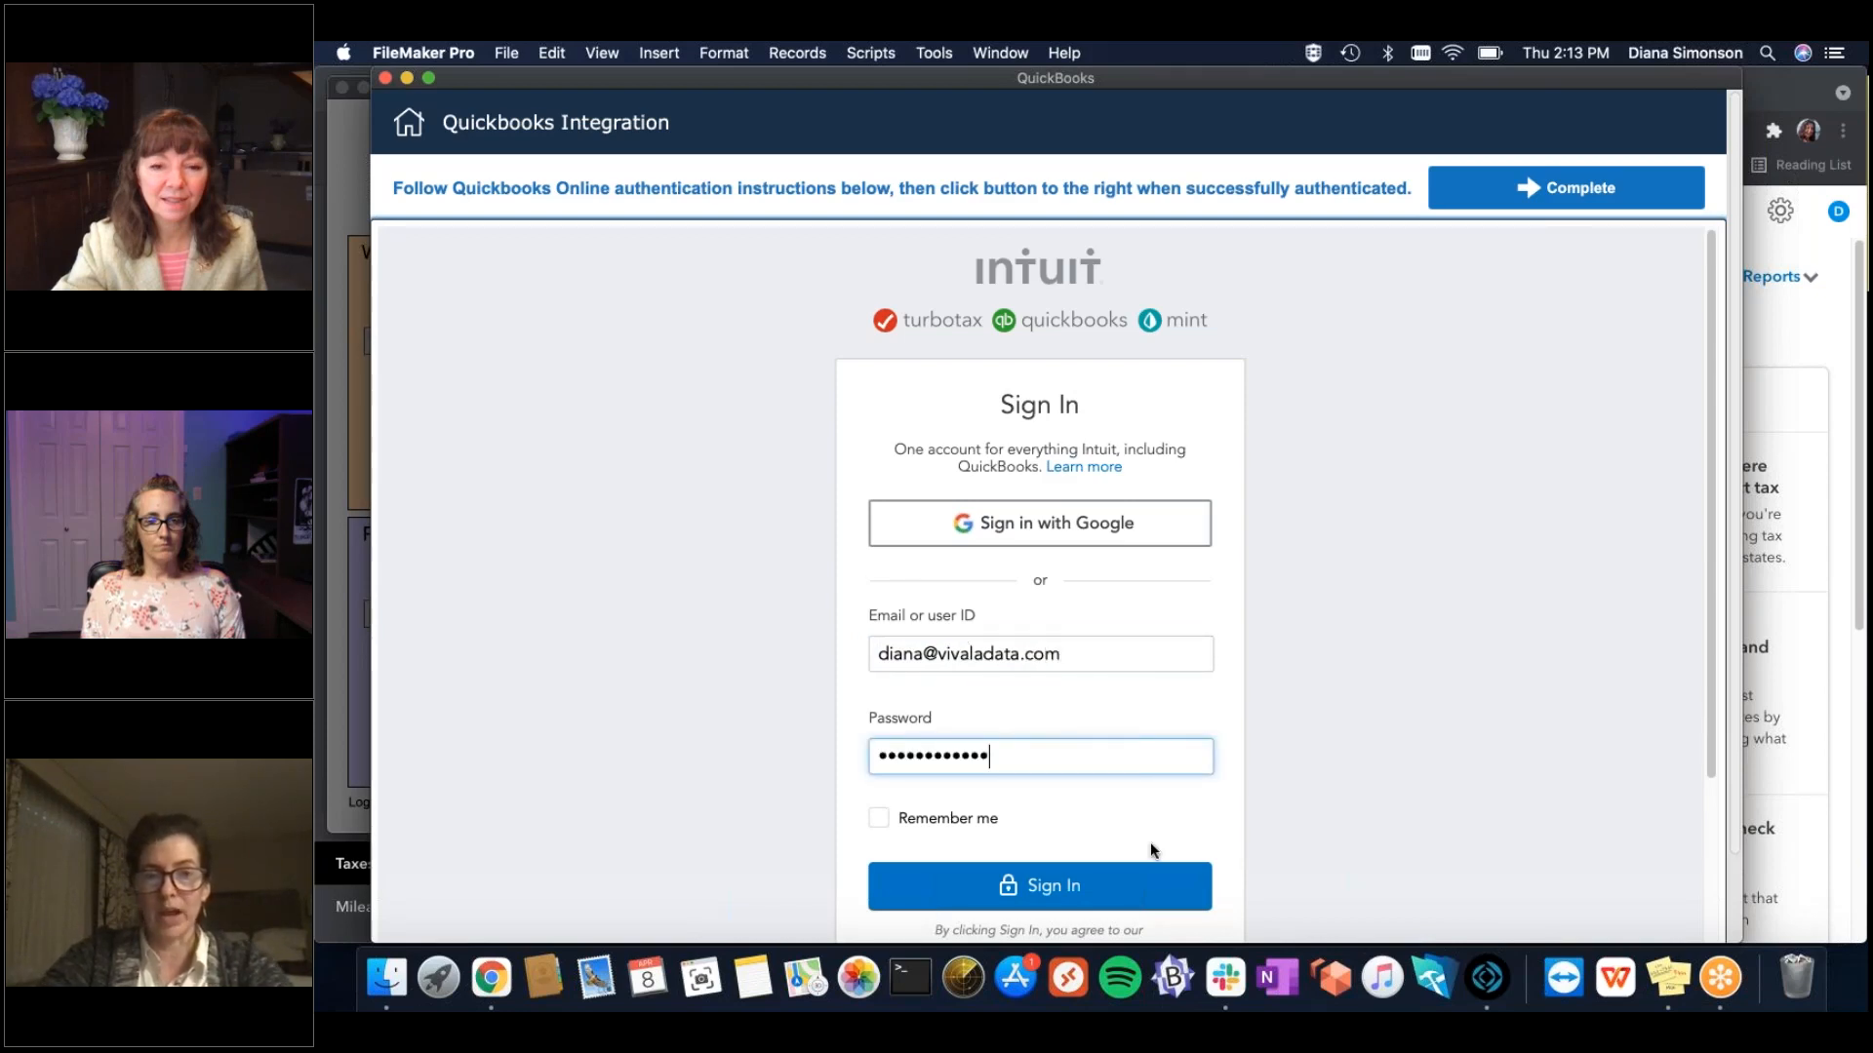
pyautogui.click(1091, 890)
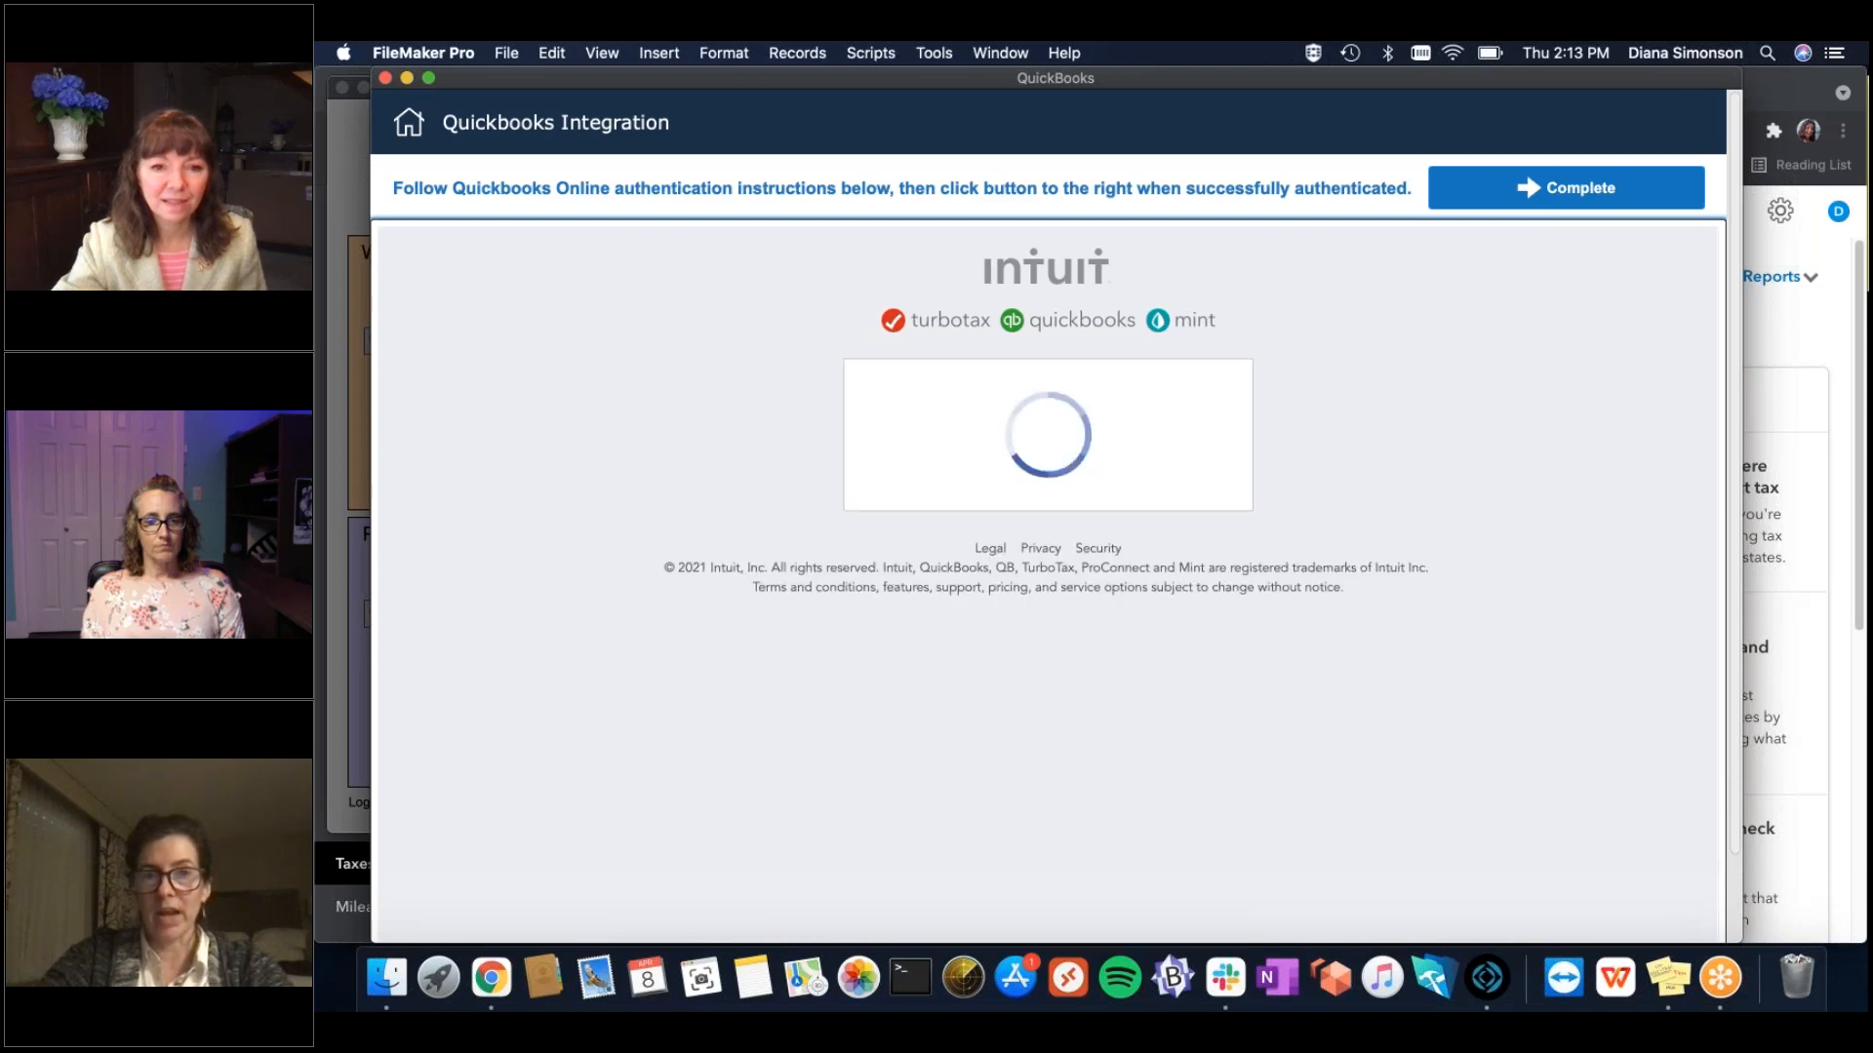
# Choose Advanced Sandbox Company_US_3, continue, and complete the connection once the authentication code appears.
pyautogui.click(1083, 494)
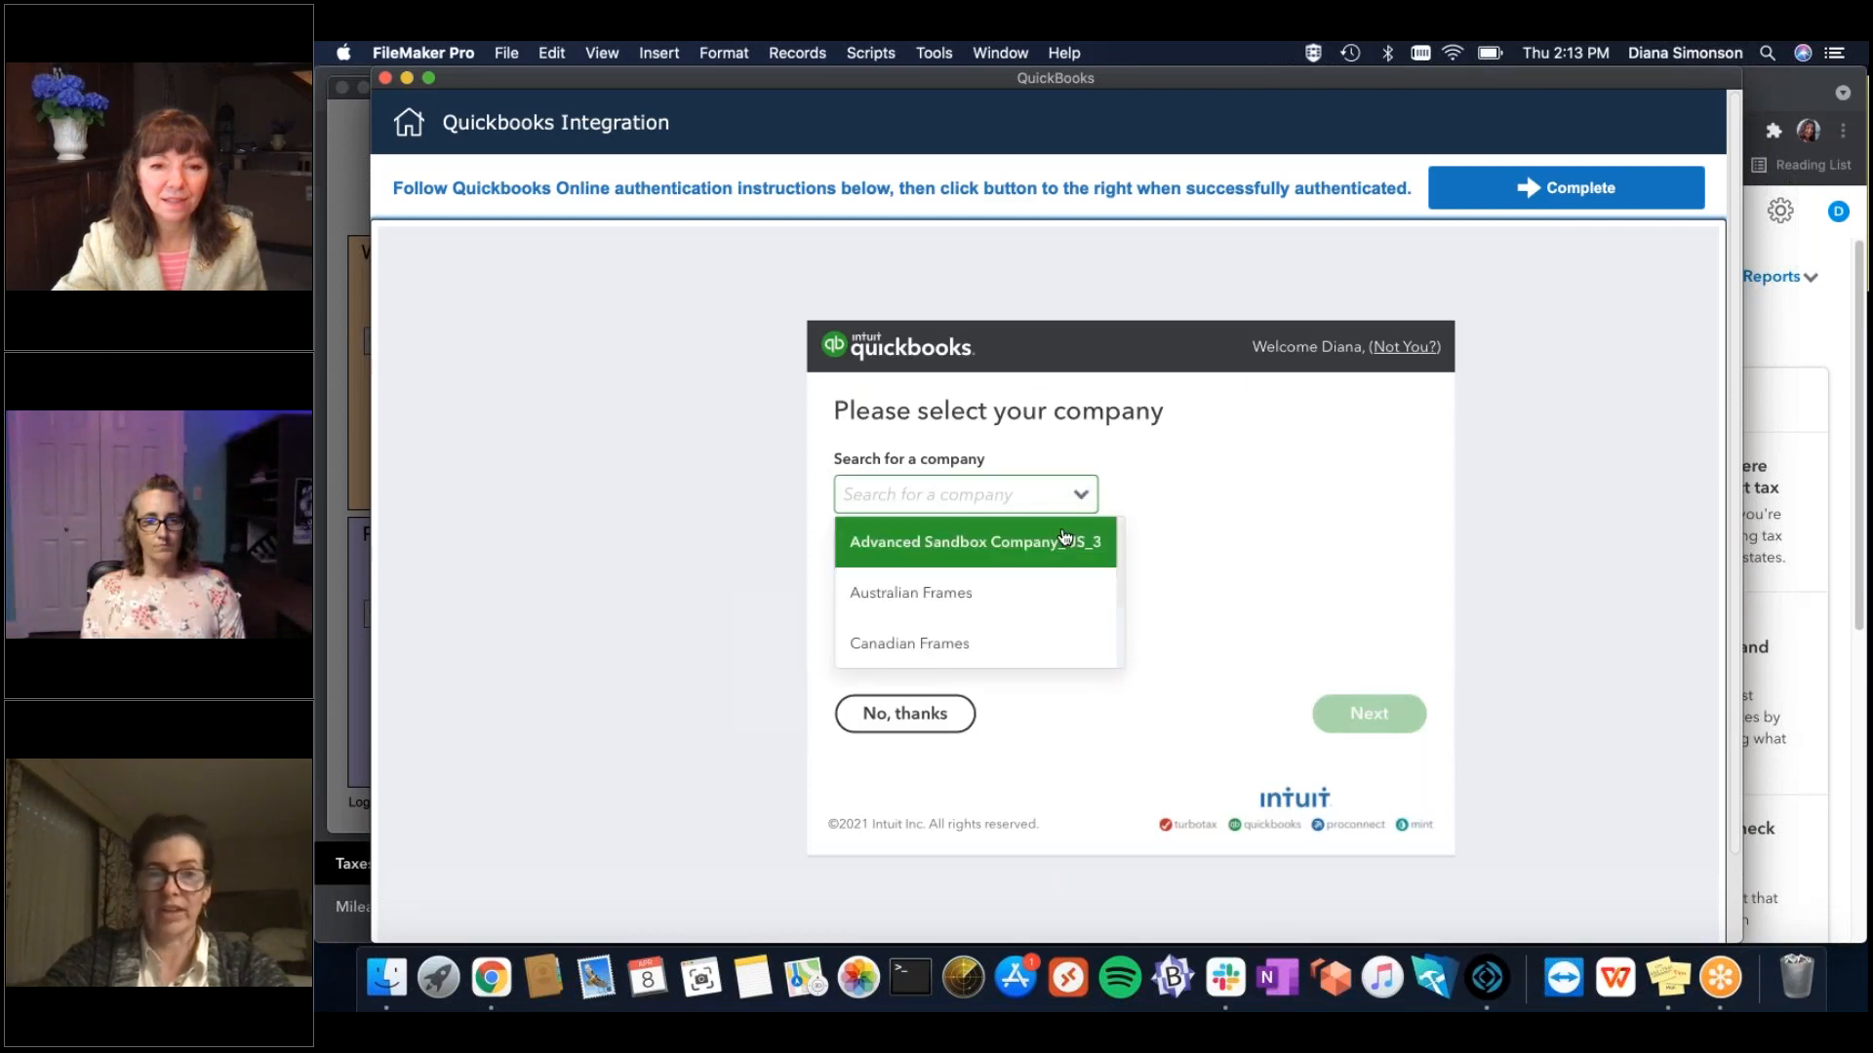
pyautogui.click(1065, 540)
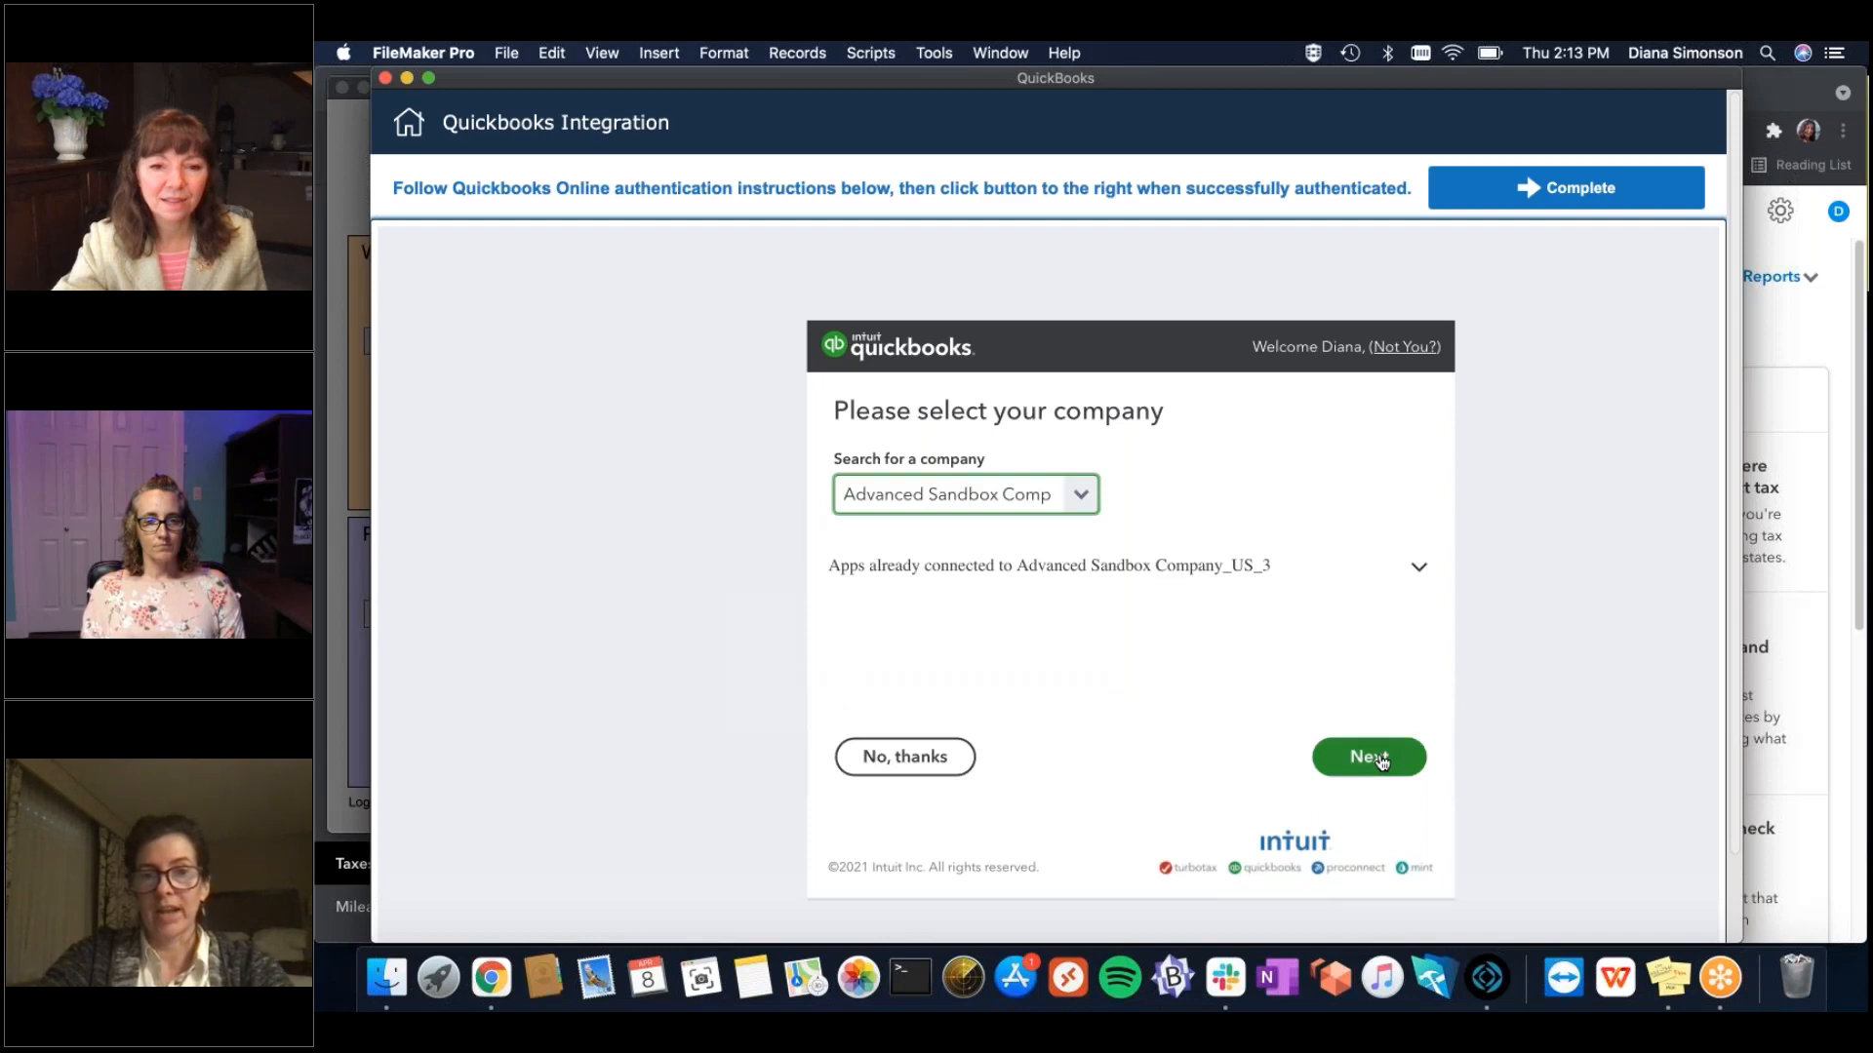
pyautogui.click(1381, 761)
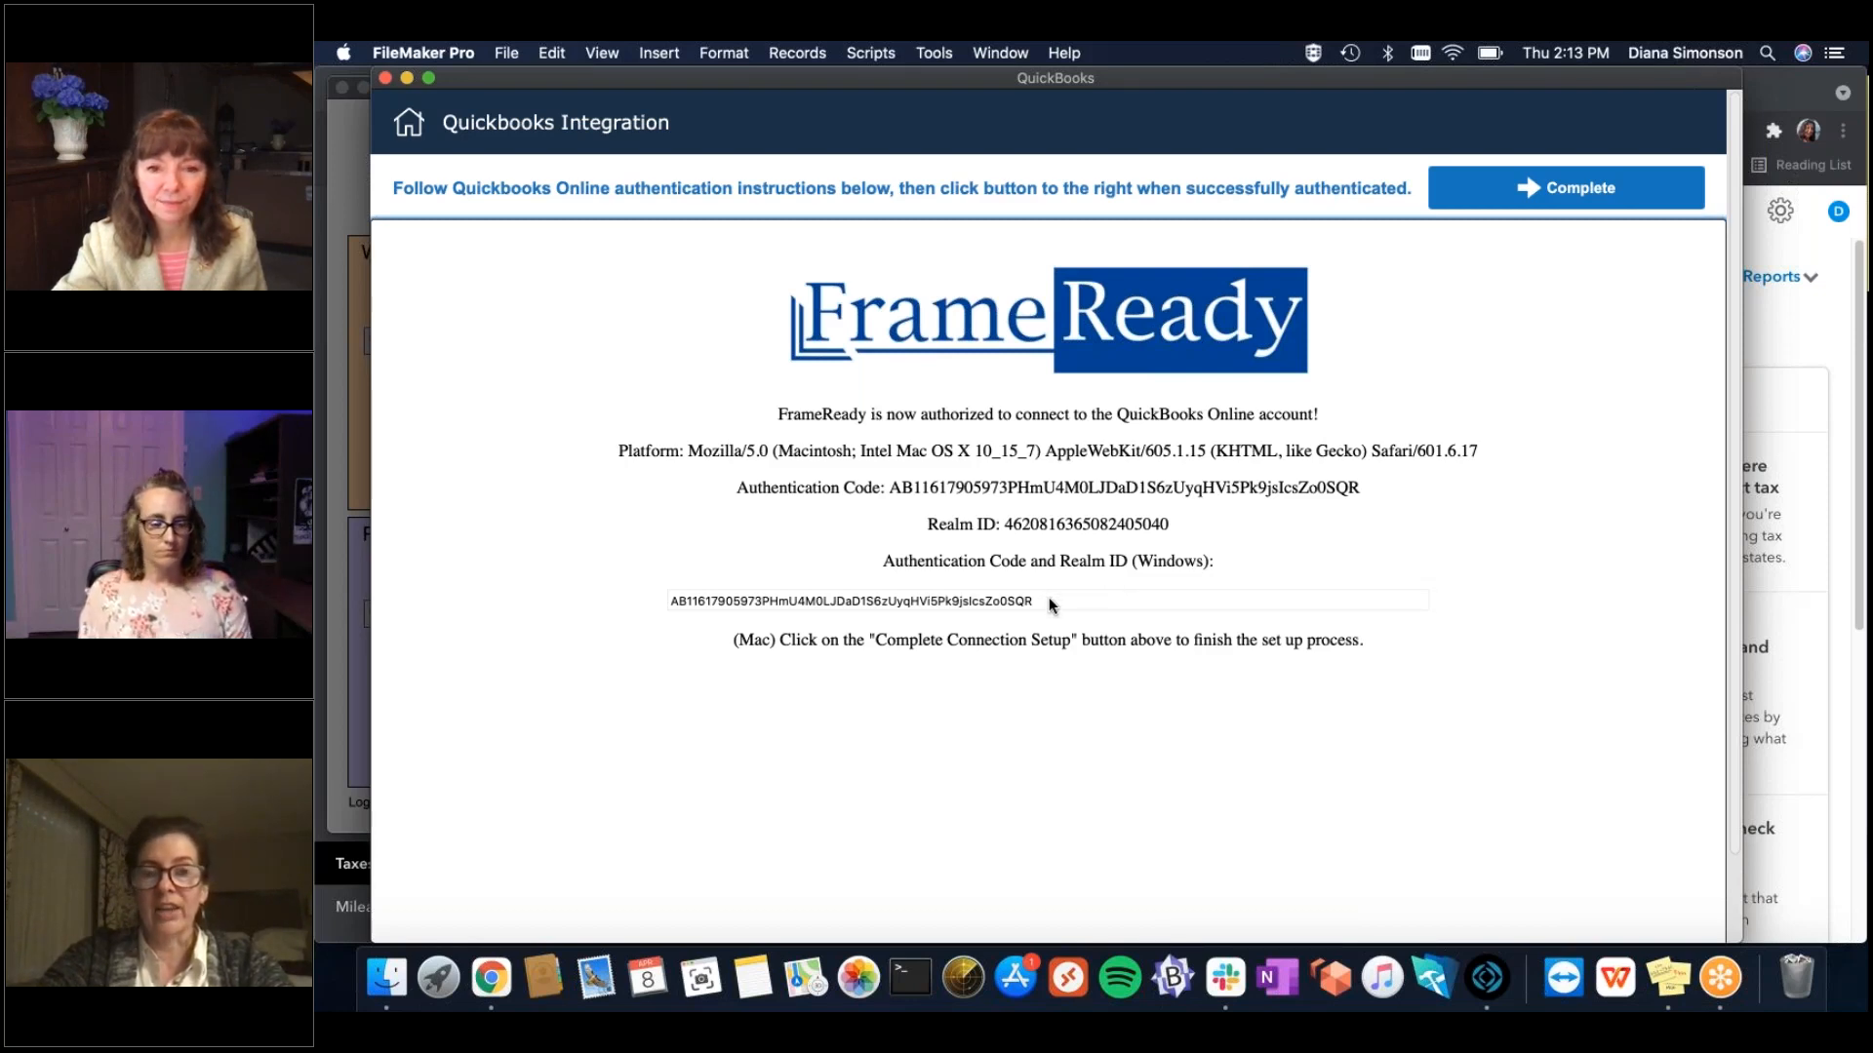
pyautogui.doubleClick(1006, 595)
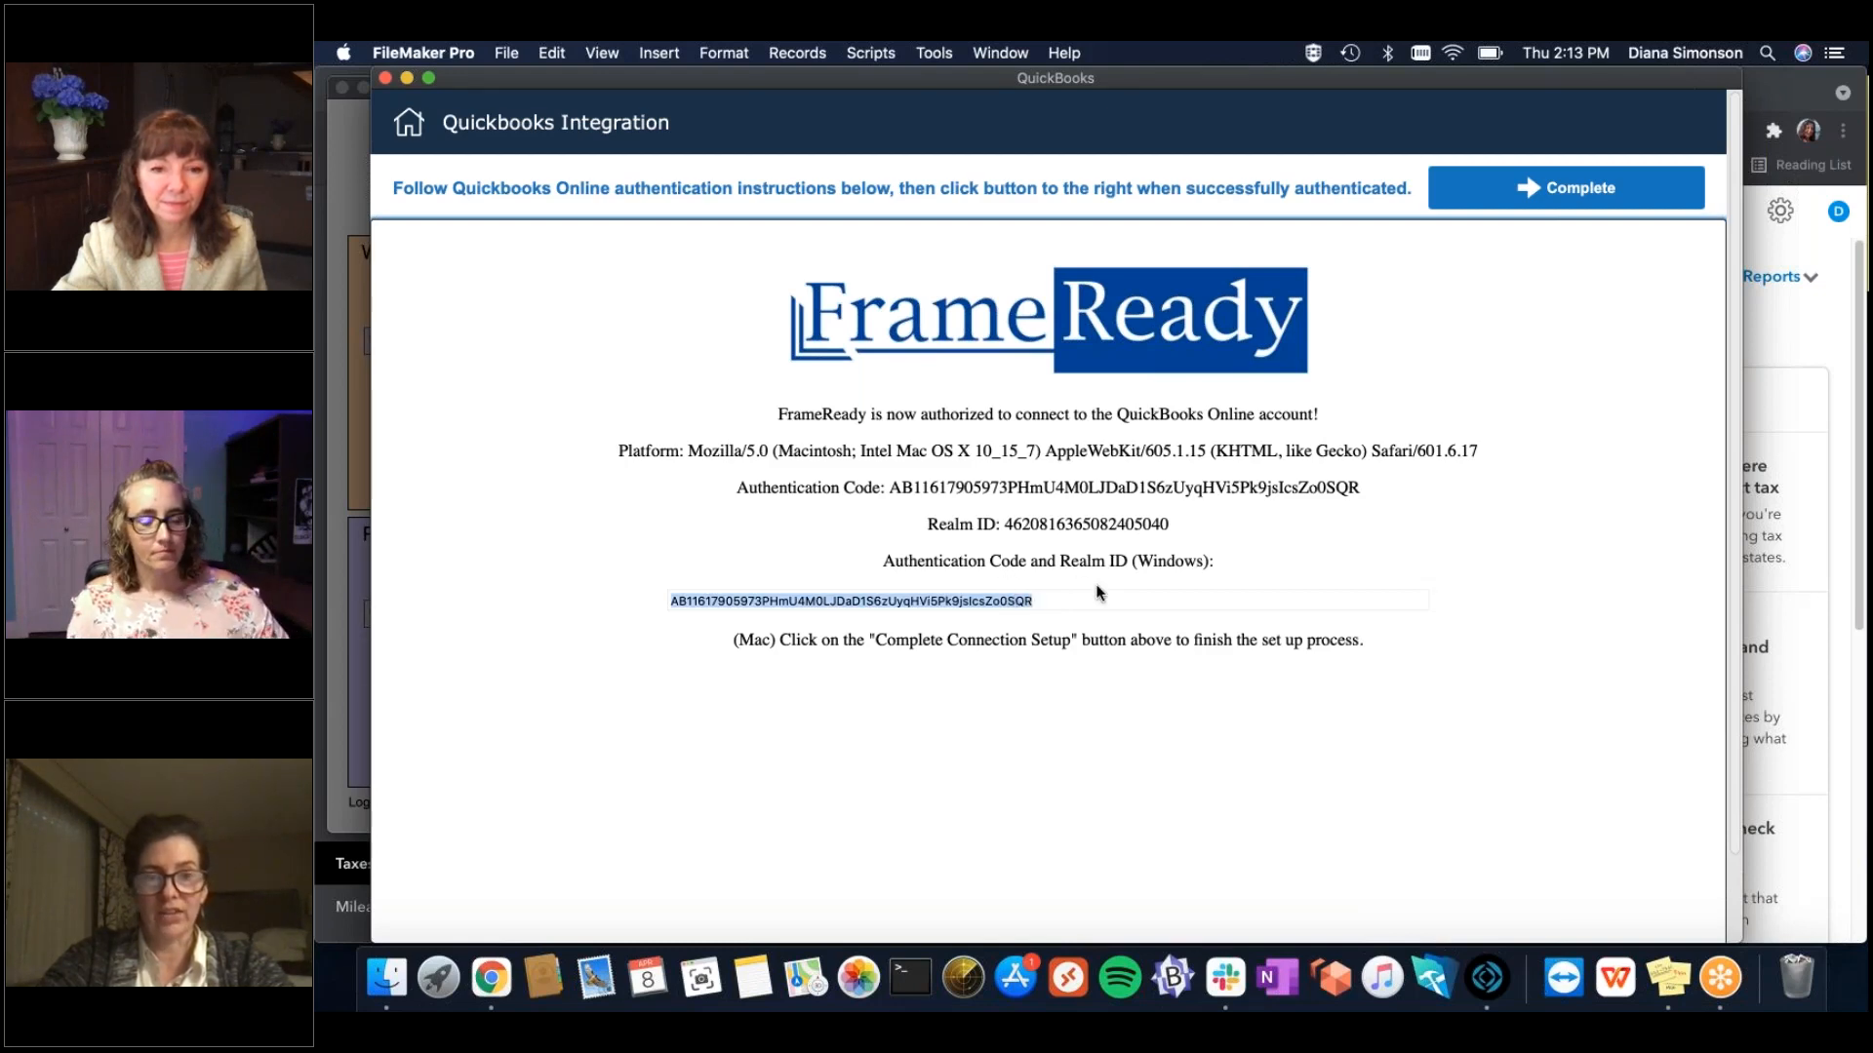
pyautogui.moveTo(1059, 602); pyautogui.dragTo(664, 582)
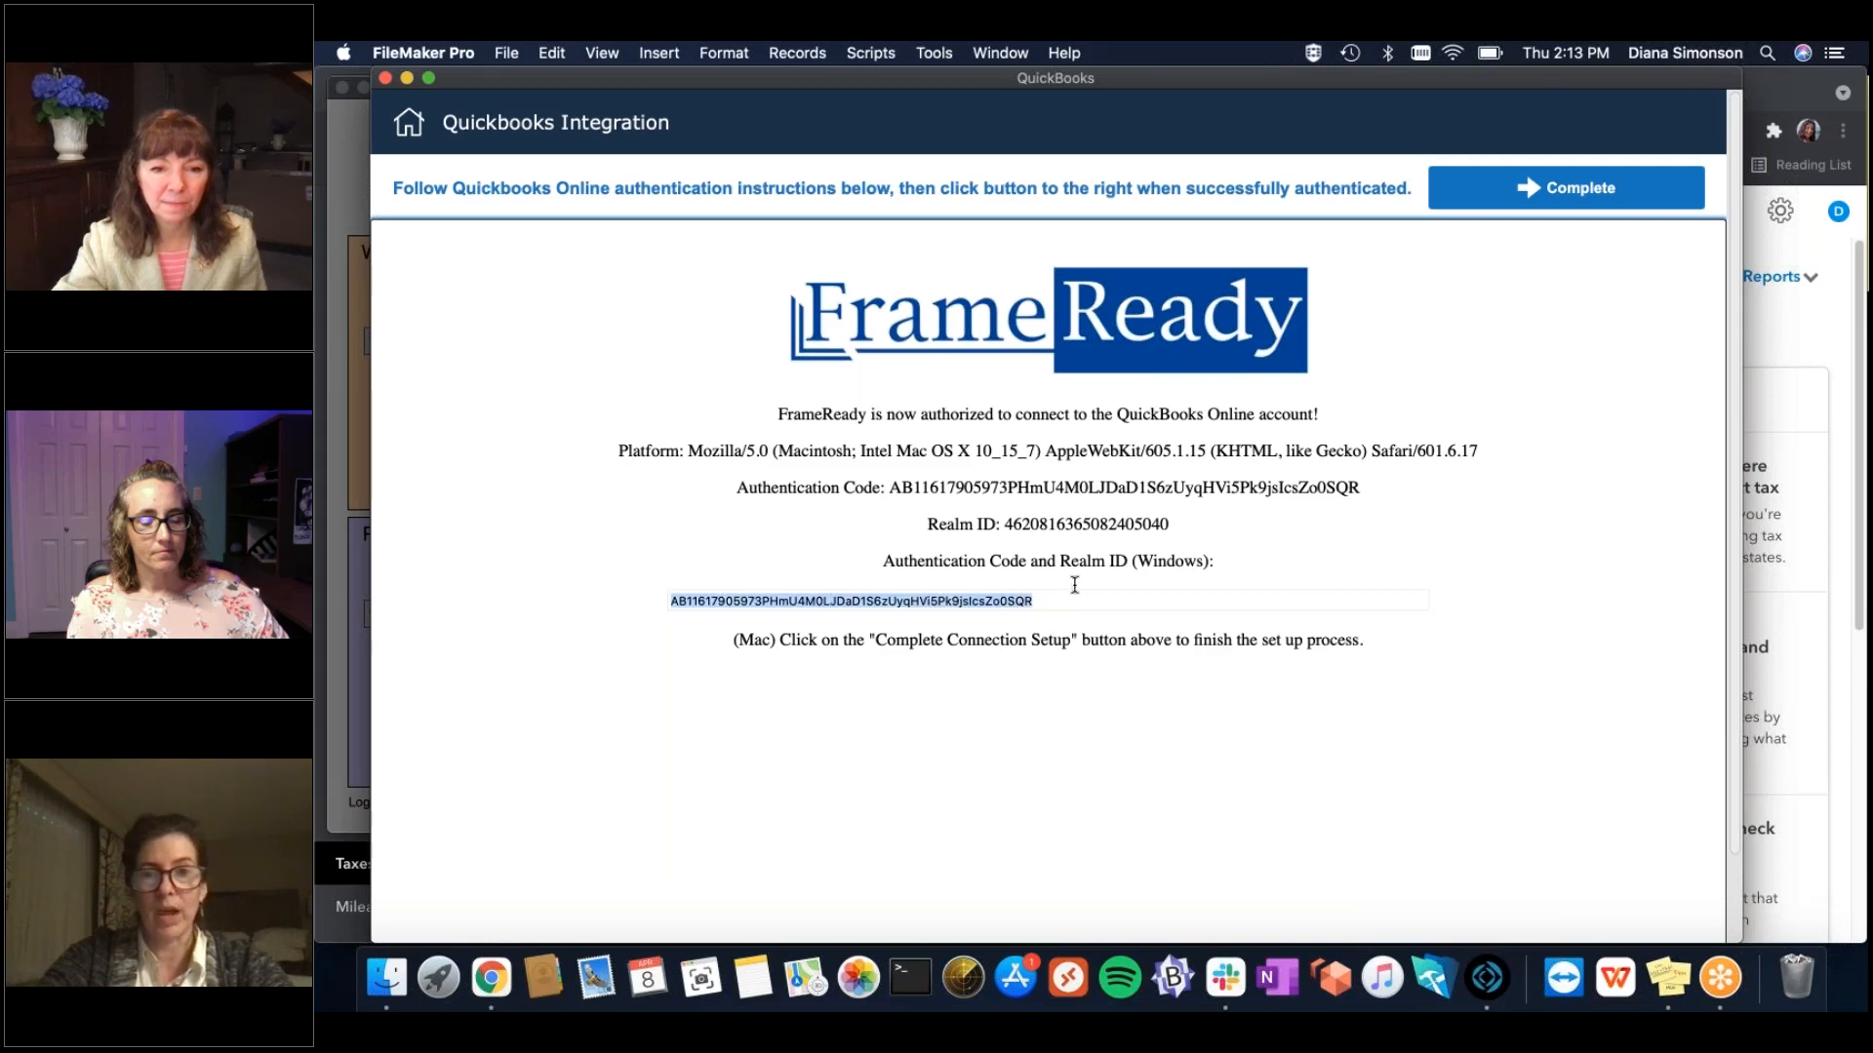
pyautogui.click(1562, 367)
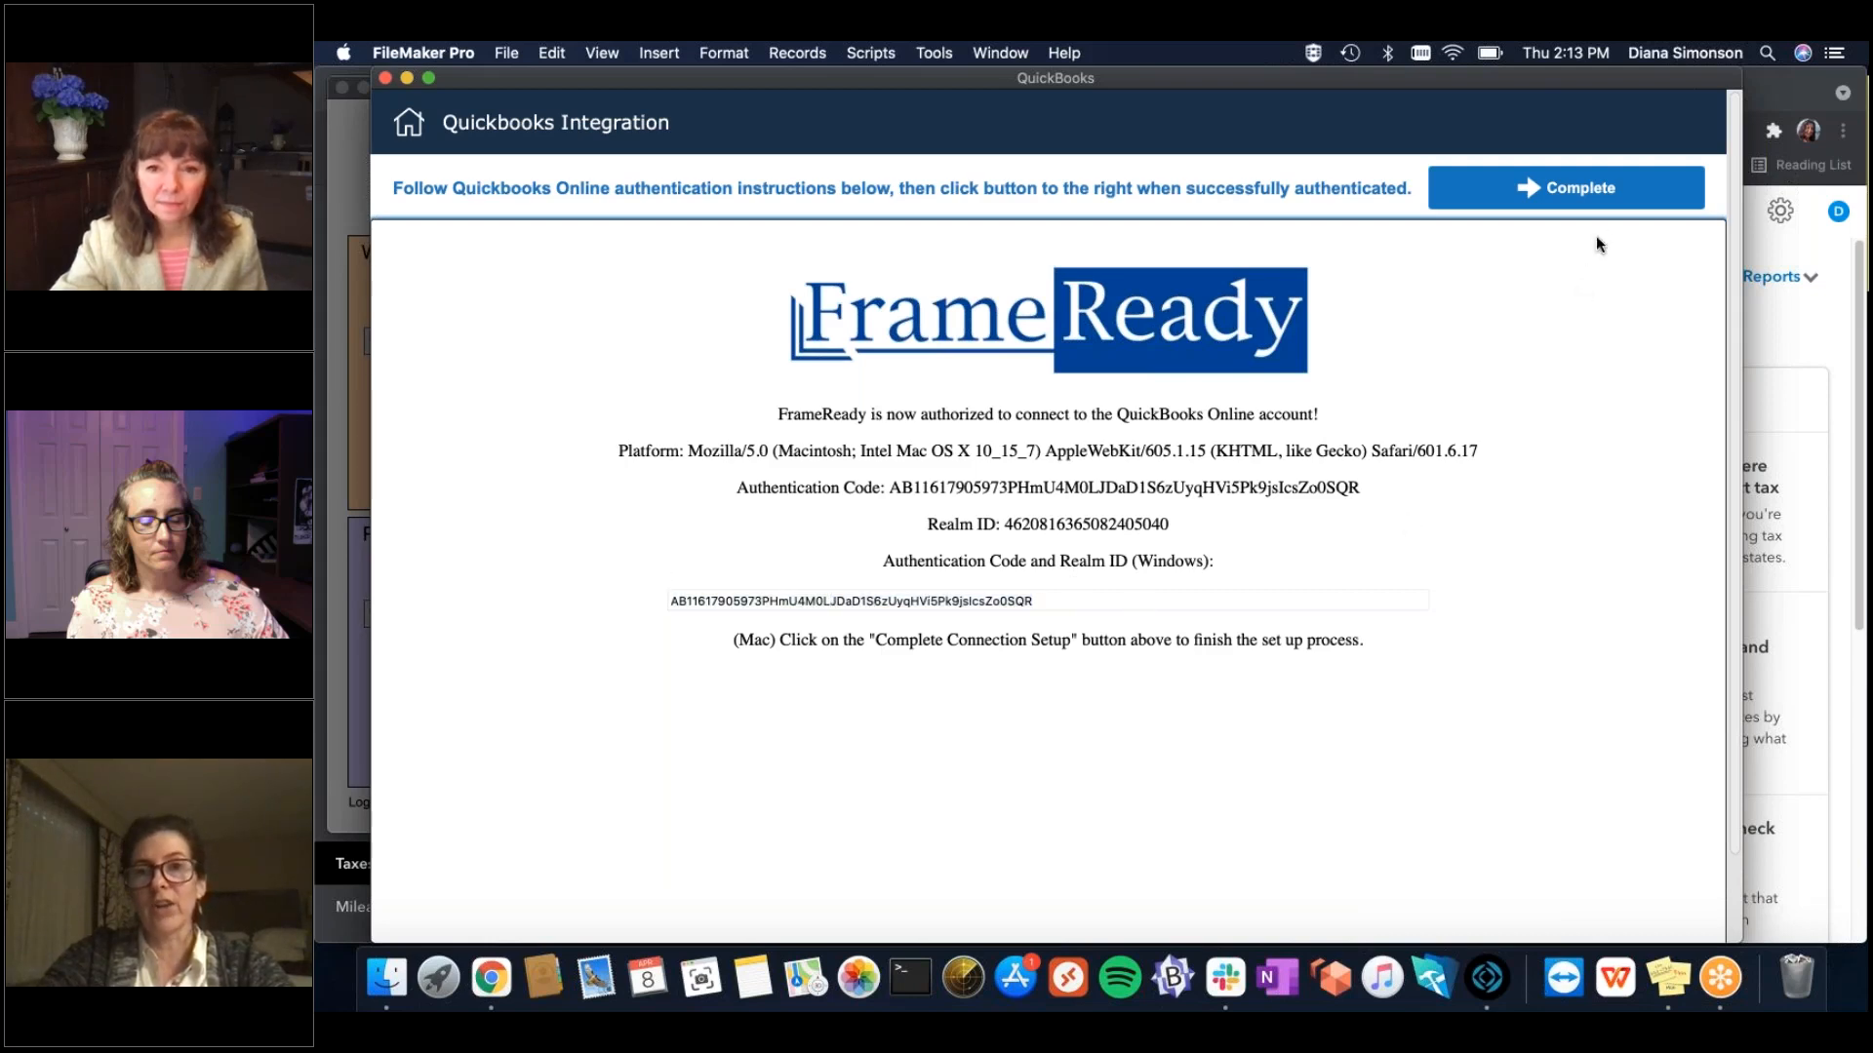
pyautogui.click(1619, 190)
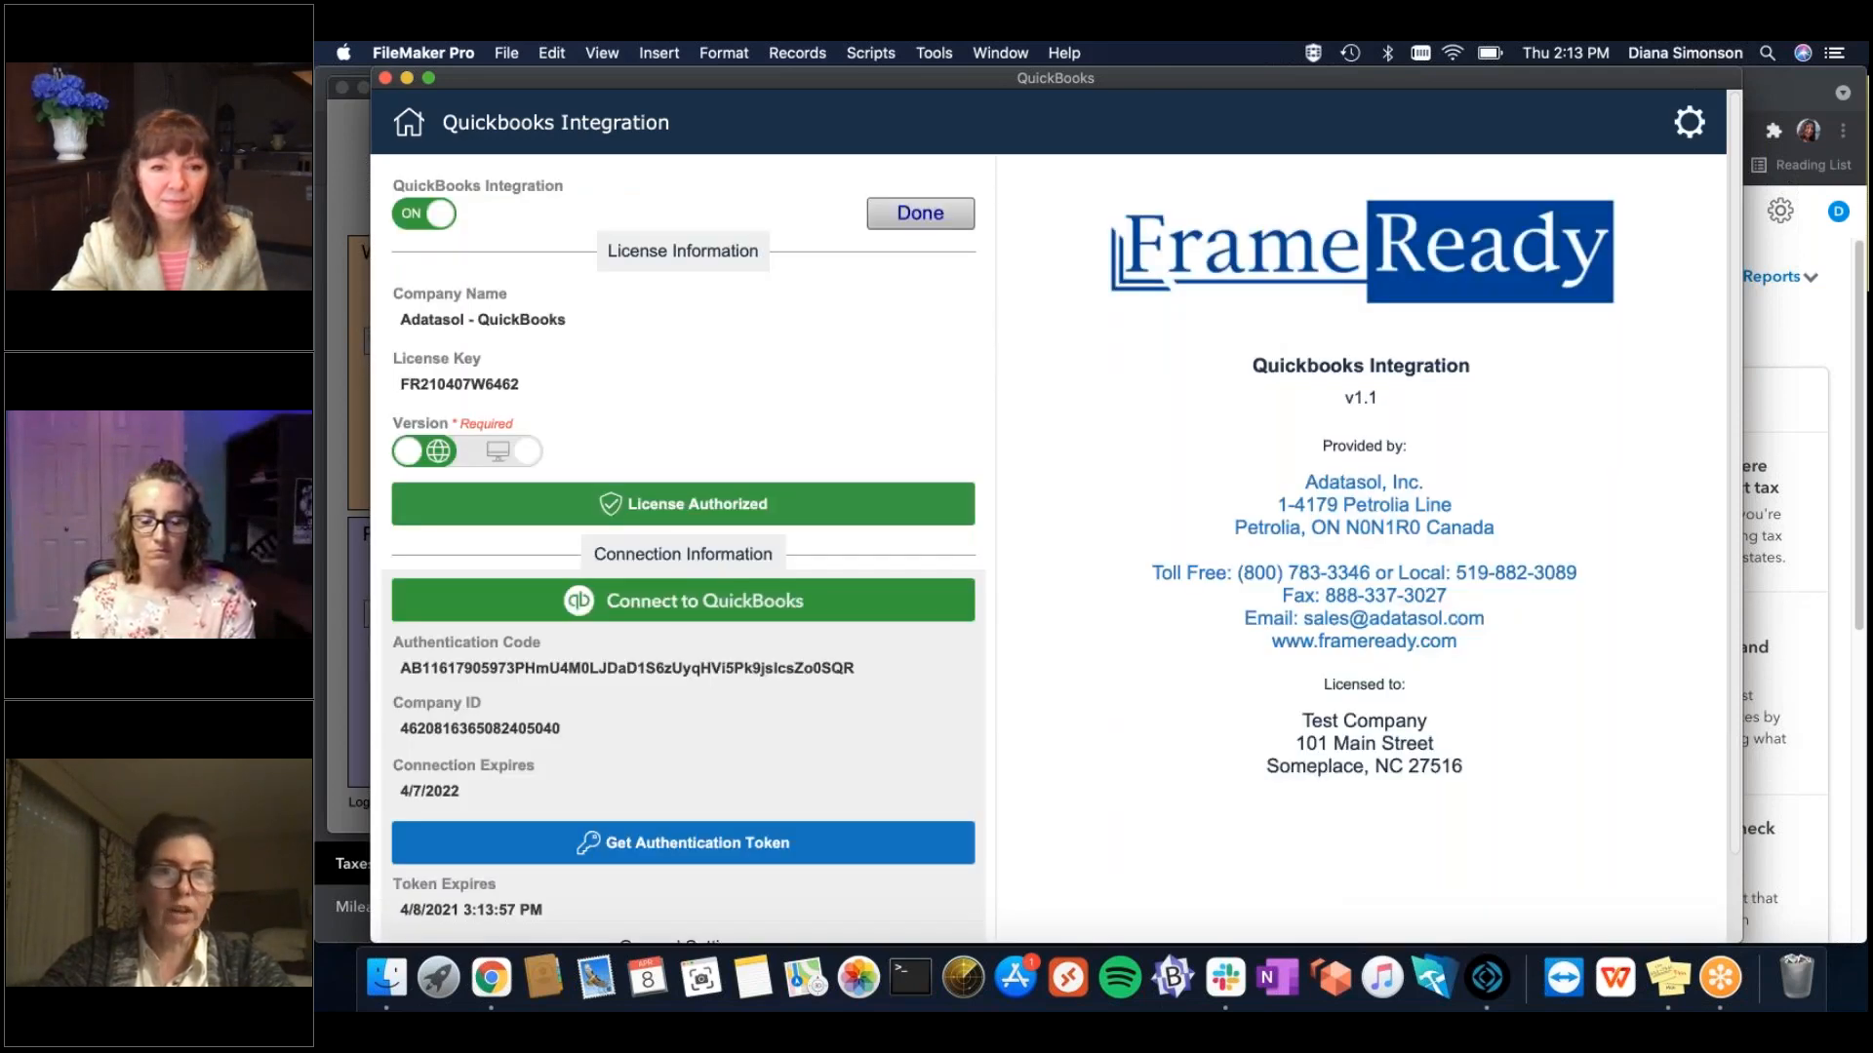
# Look over the Scripts menu without running one, then go to the empty QuickBooks Customers layout (0 of 0).
pyautogui.click(888, 49)
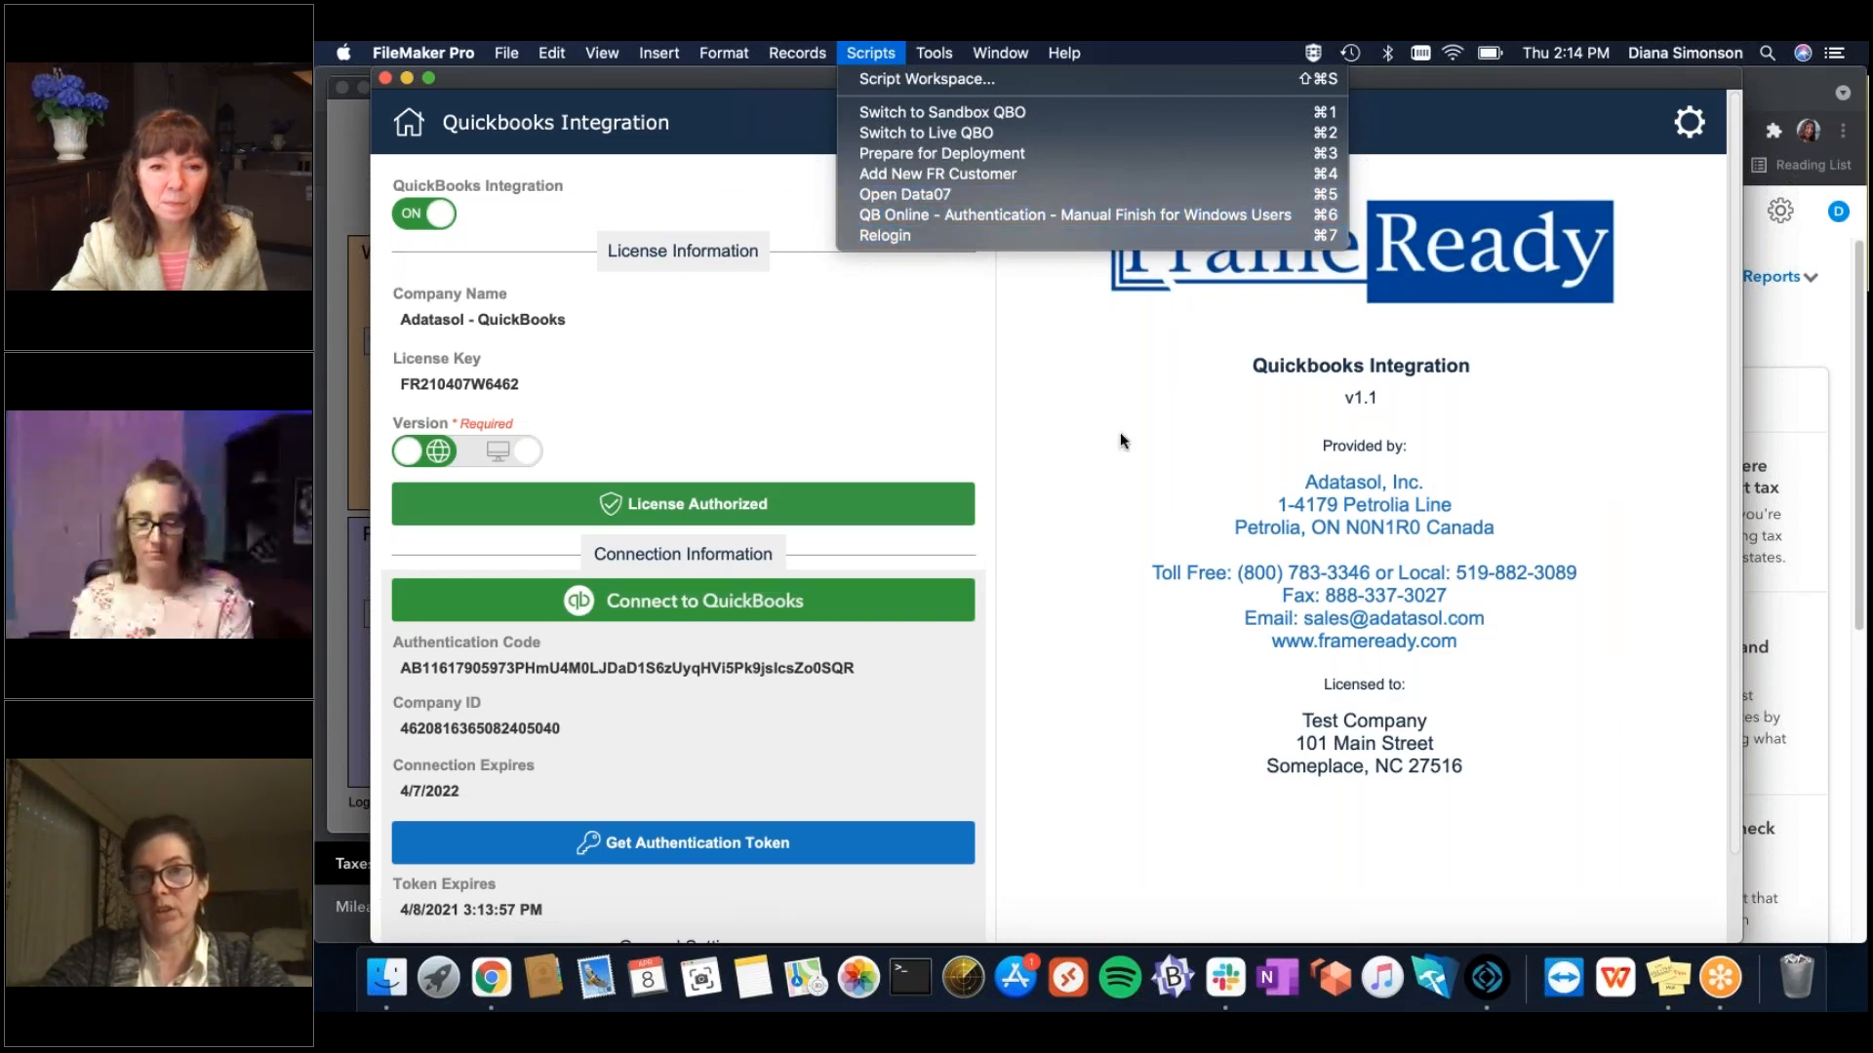
pyautogui.click(1094, 474)
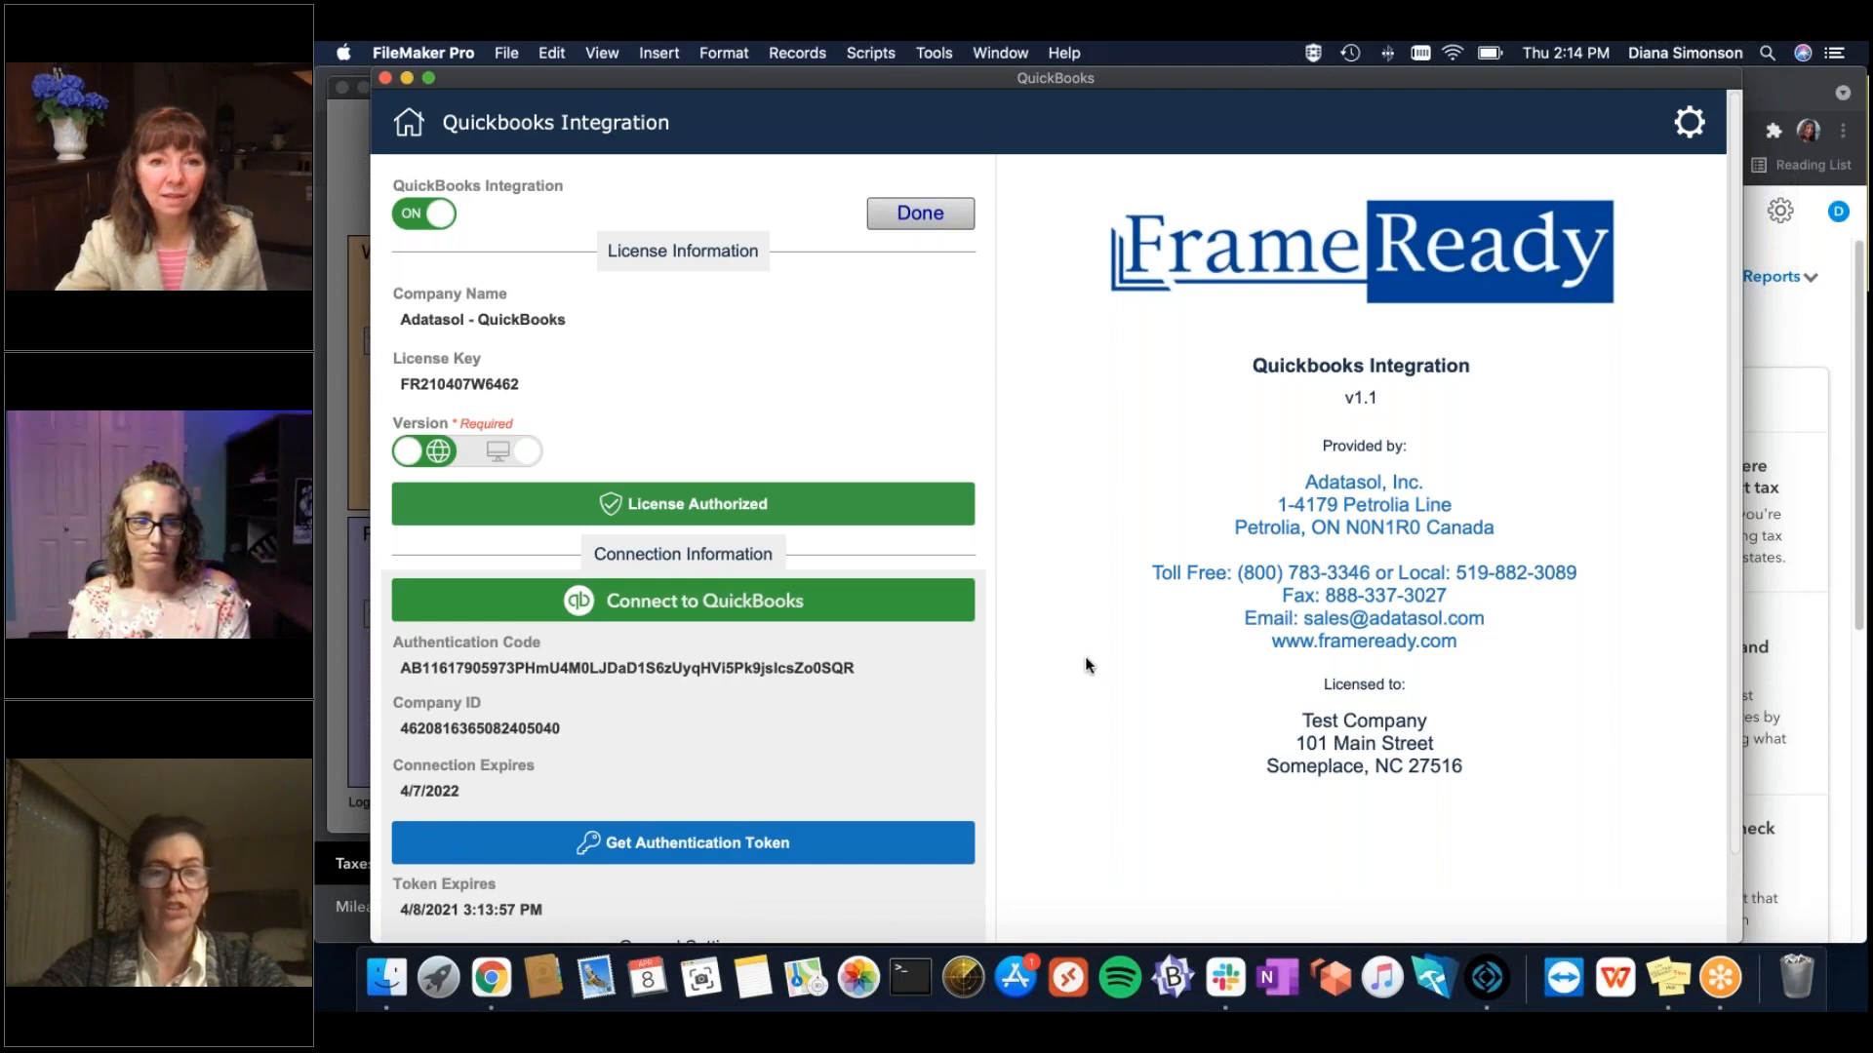
pyautogui.click(1687, 129)
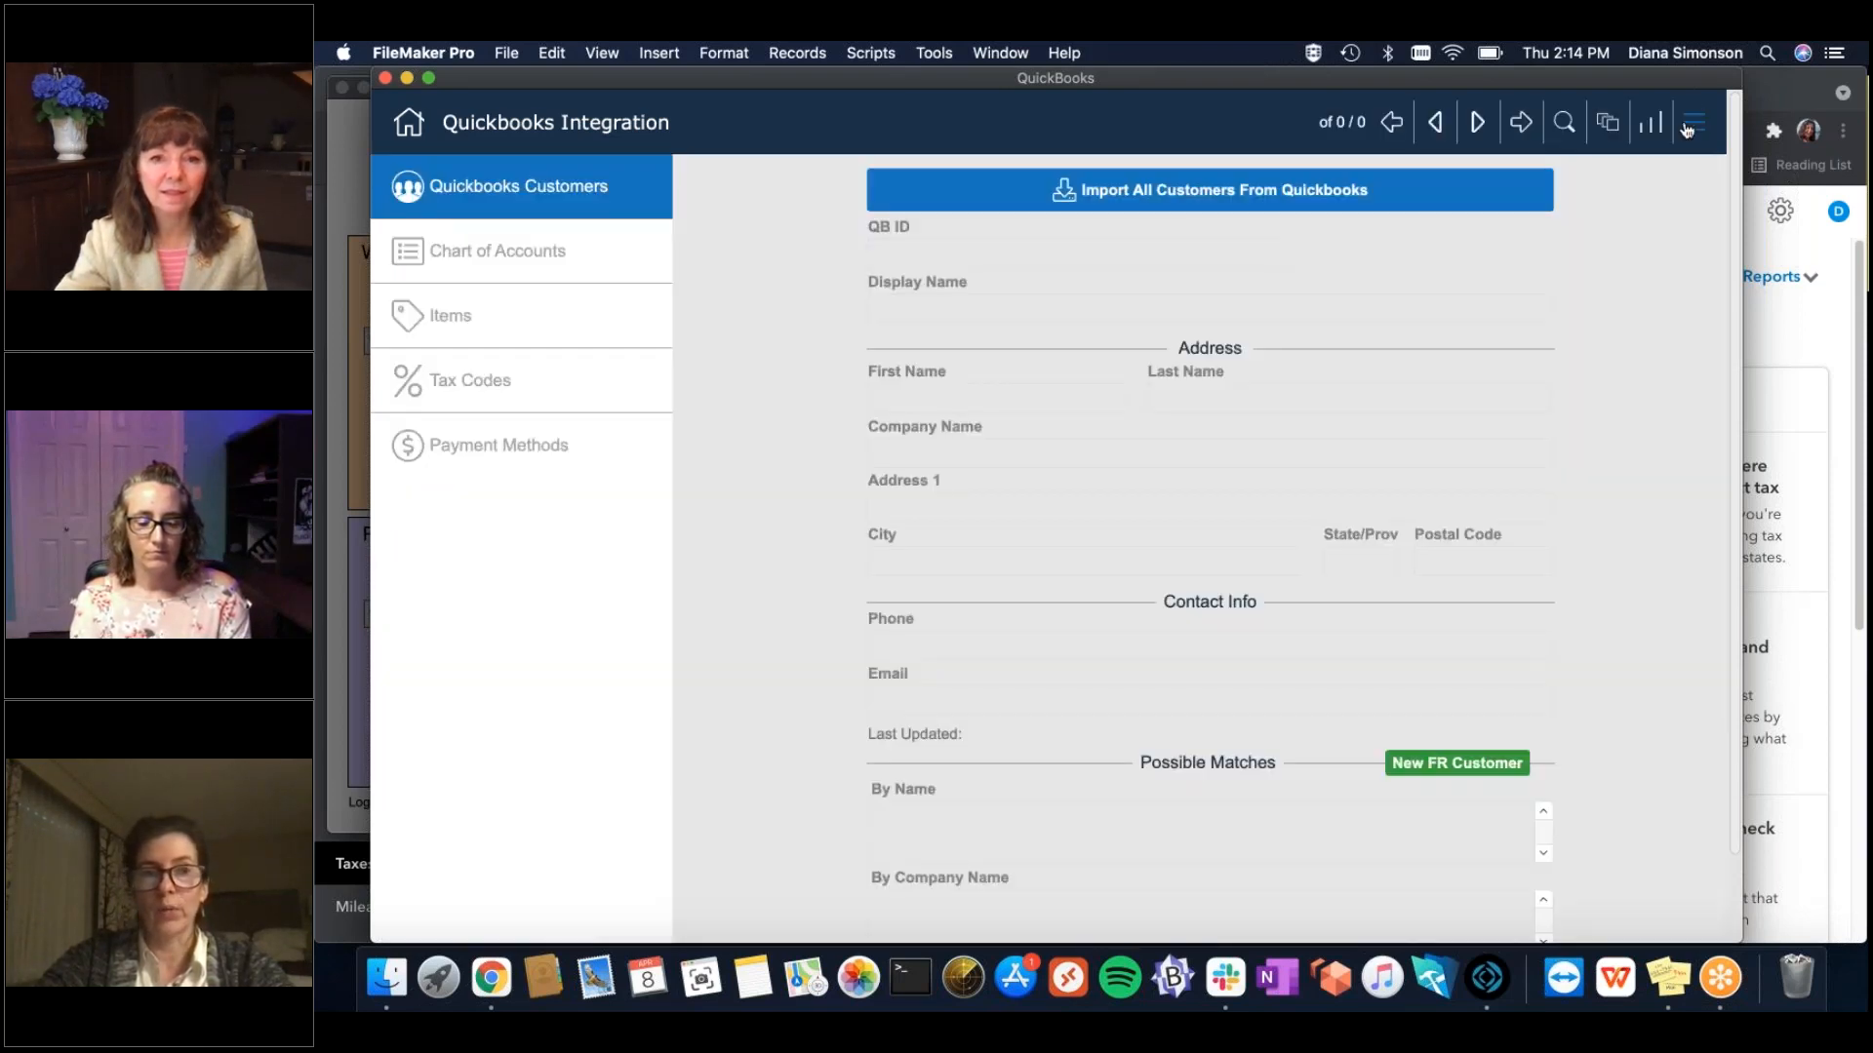
# Import the five QuickBooks customers and toggle the first customer's name-match link on and off.
pyautogui.click(995, 198)
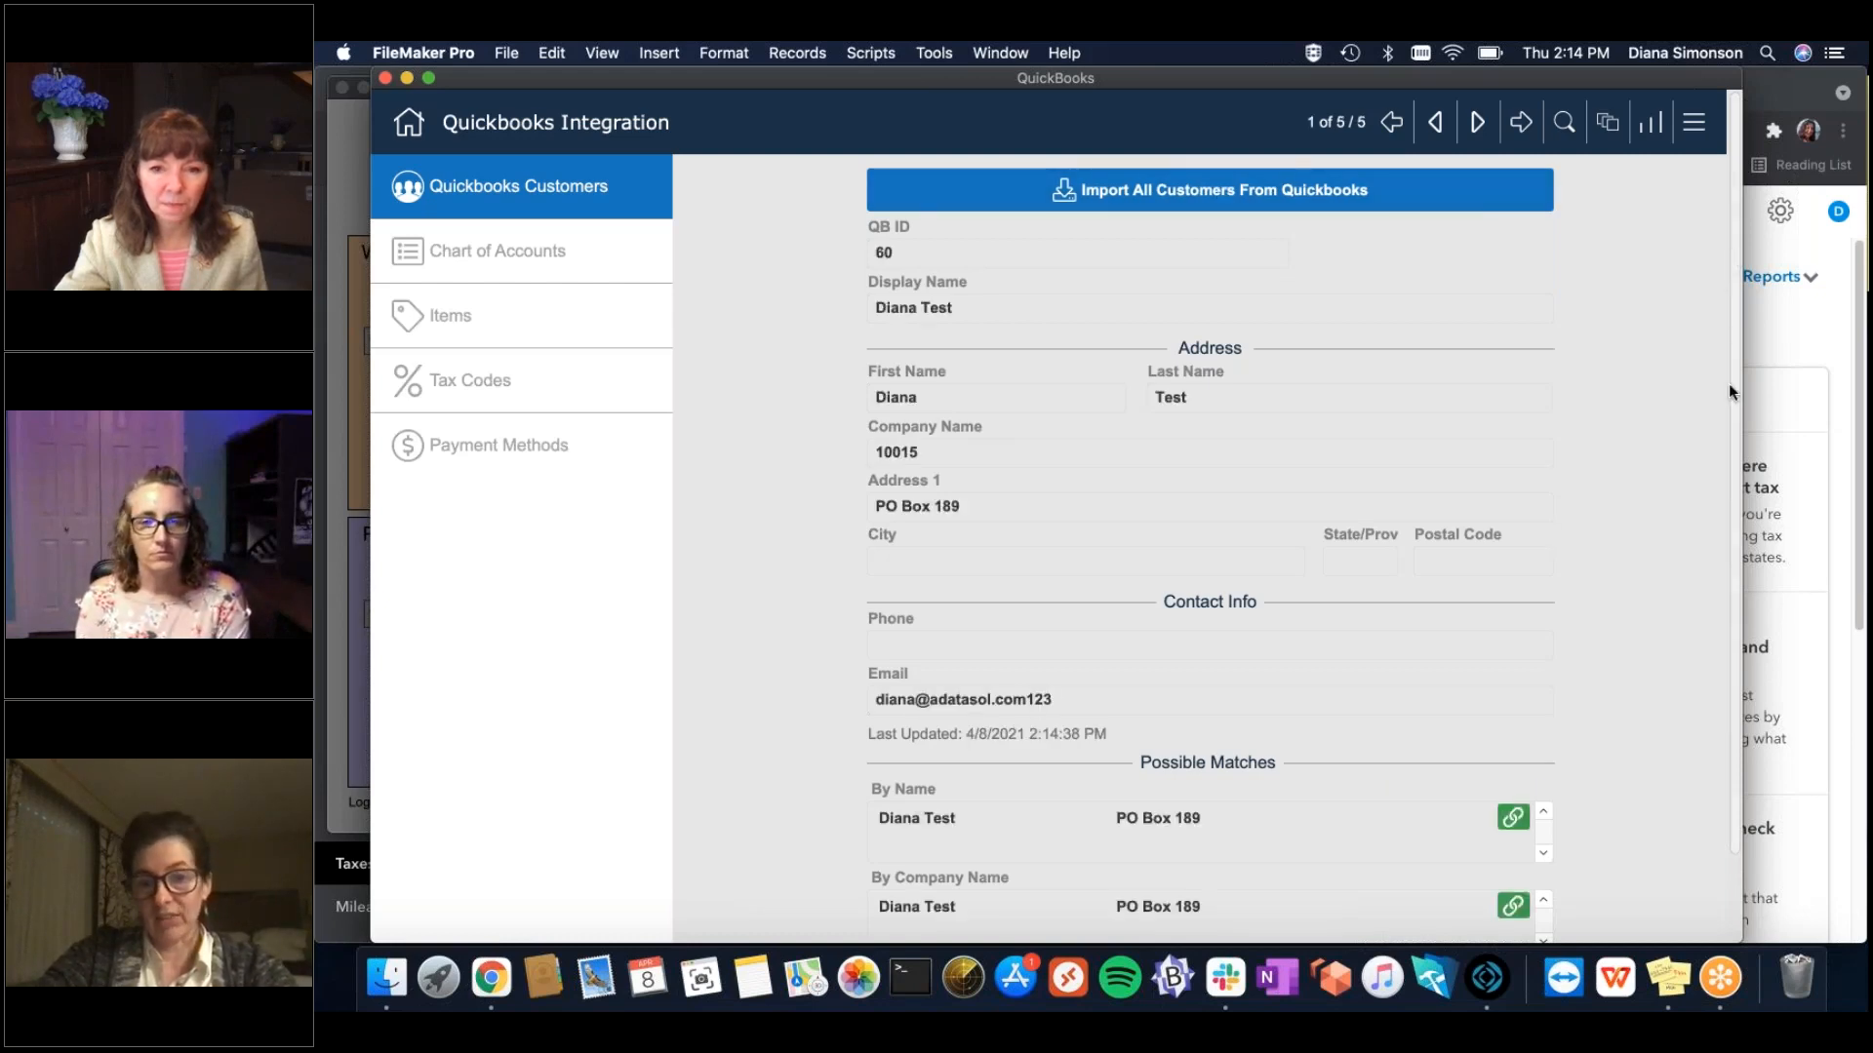
pyautogui.scroll(-2, 1728, 383)
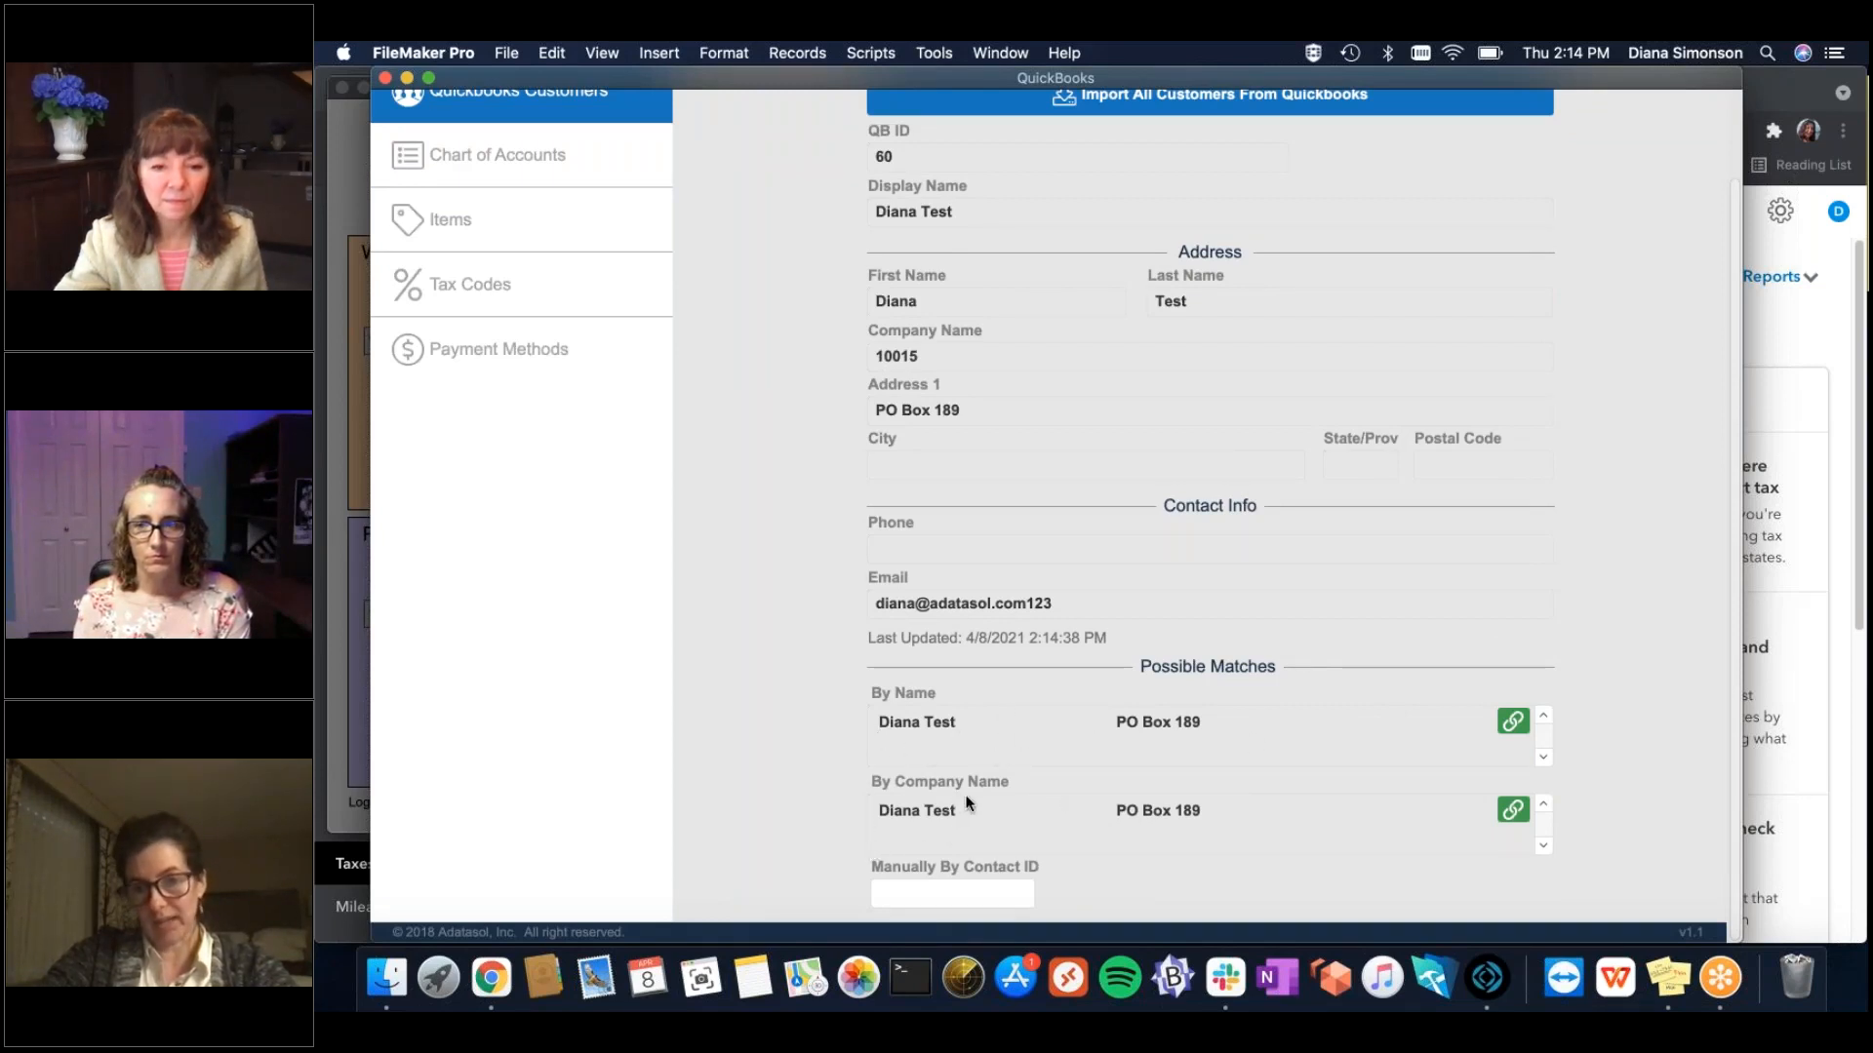
pyautogui.click(1513, 722)
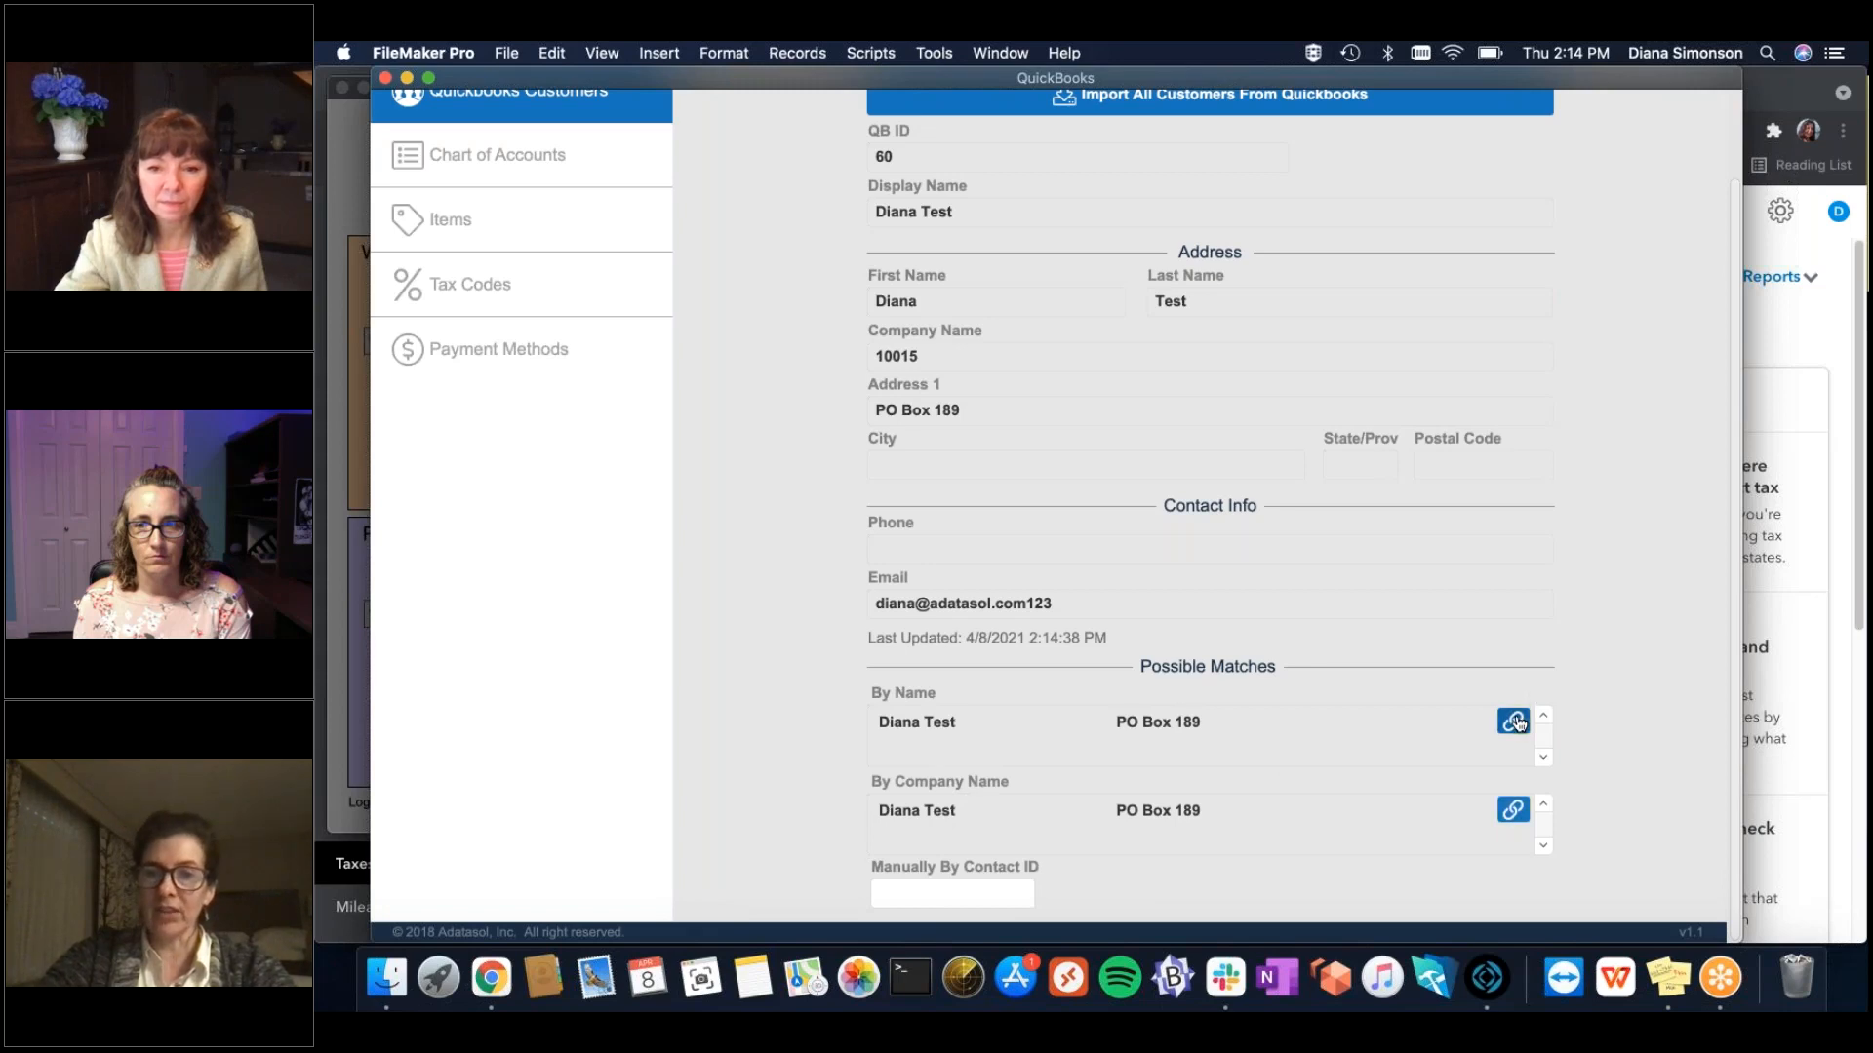
pyautogui.click(1513, 723)
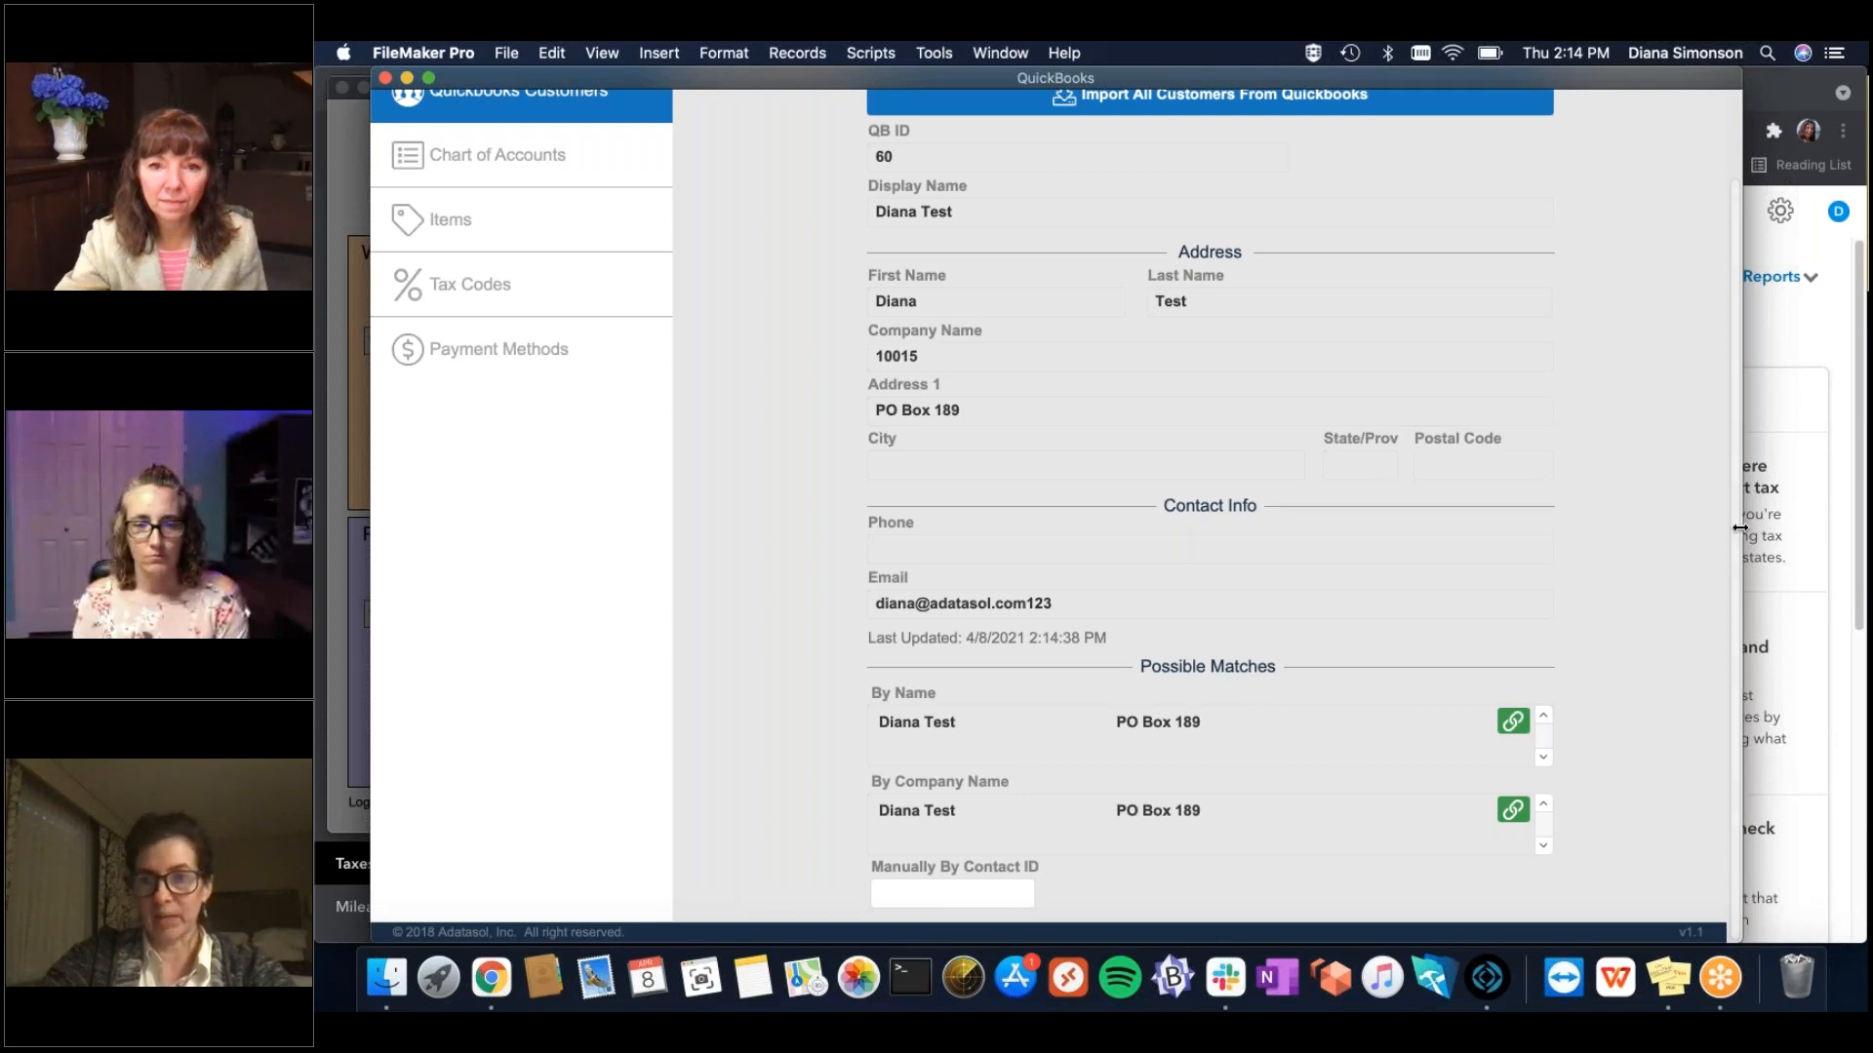
pyautogui.scroll(3, 1707, 400)
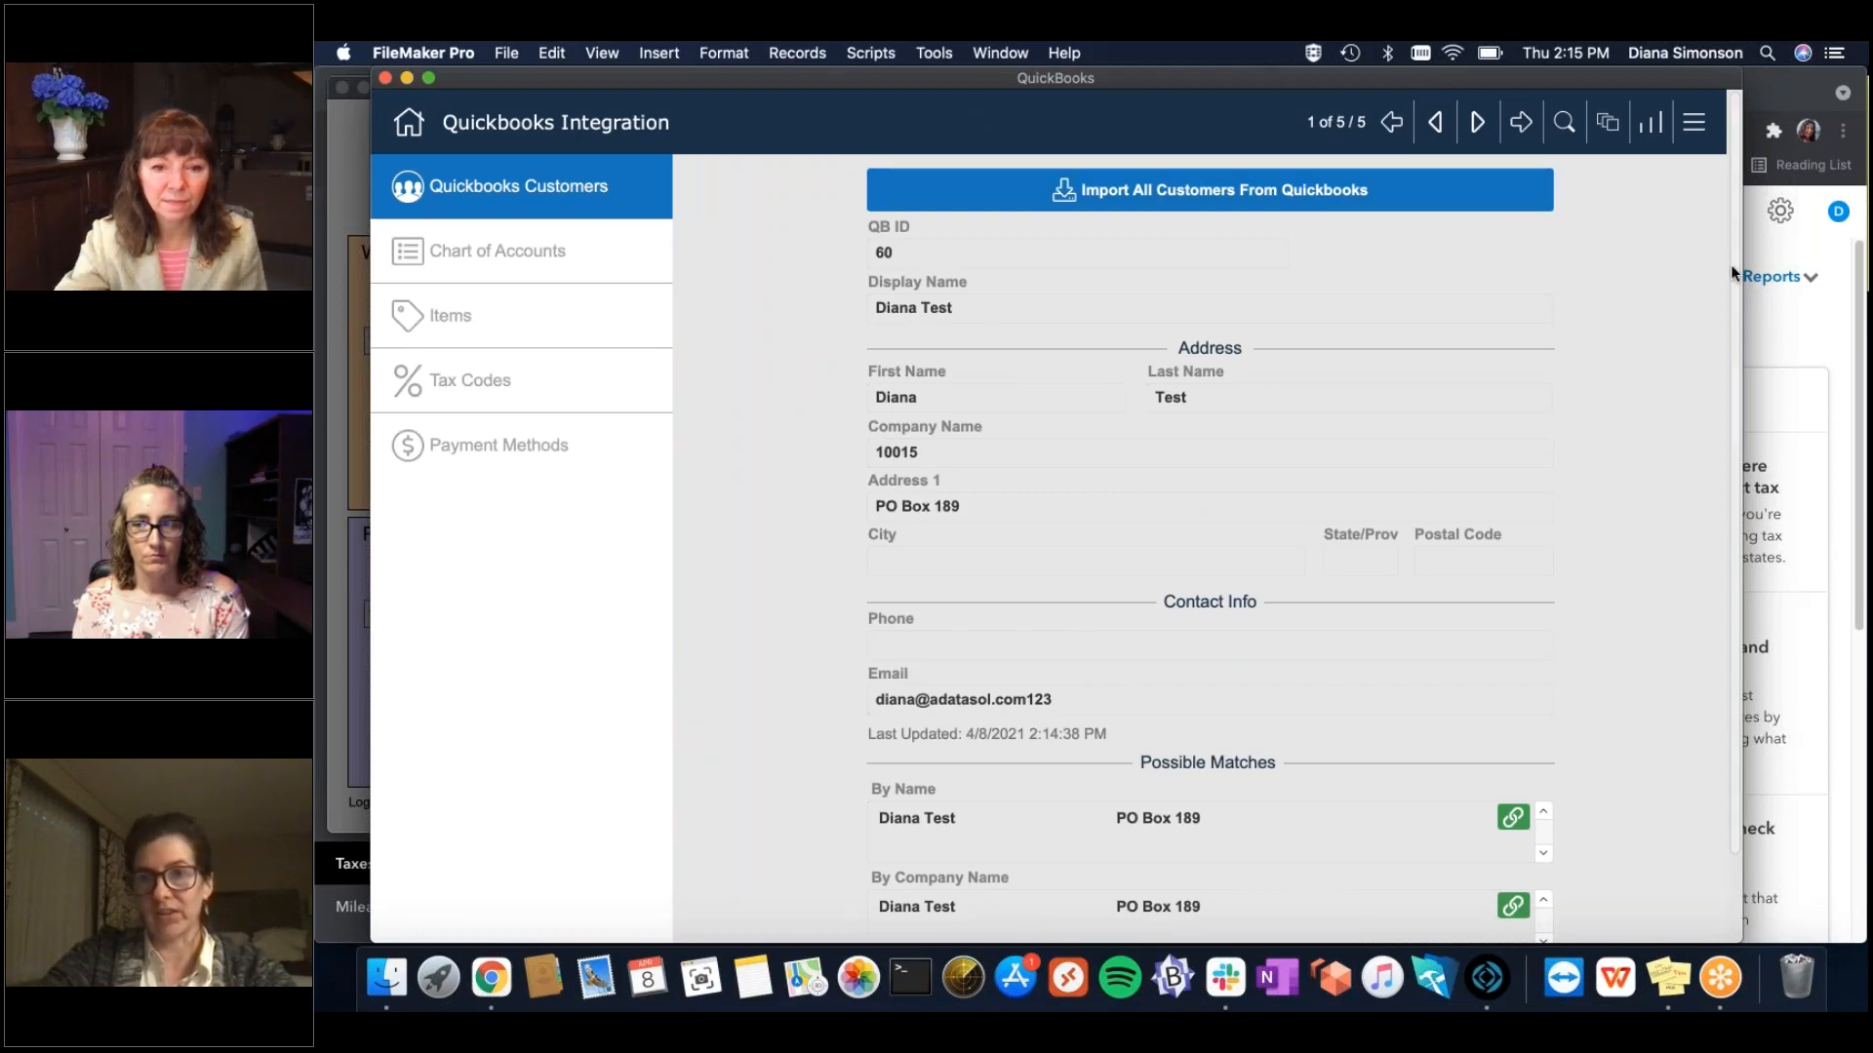
pyautogui.scroll(-3, 1731, 265)
pyautogui.scroll(3, 1730, 183)
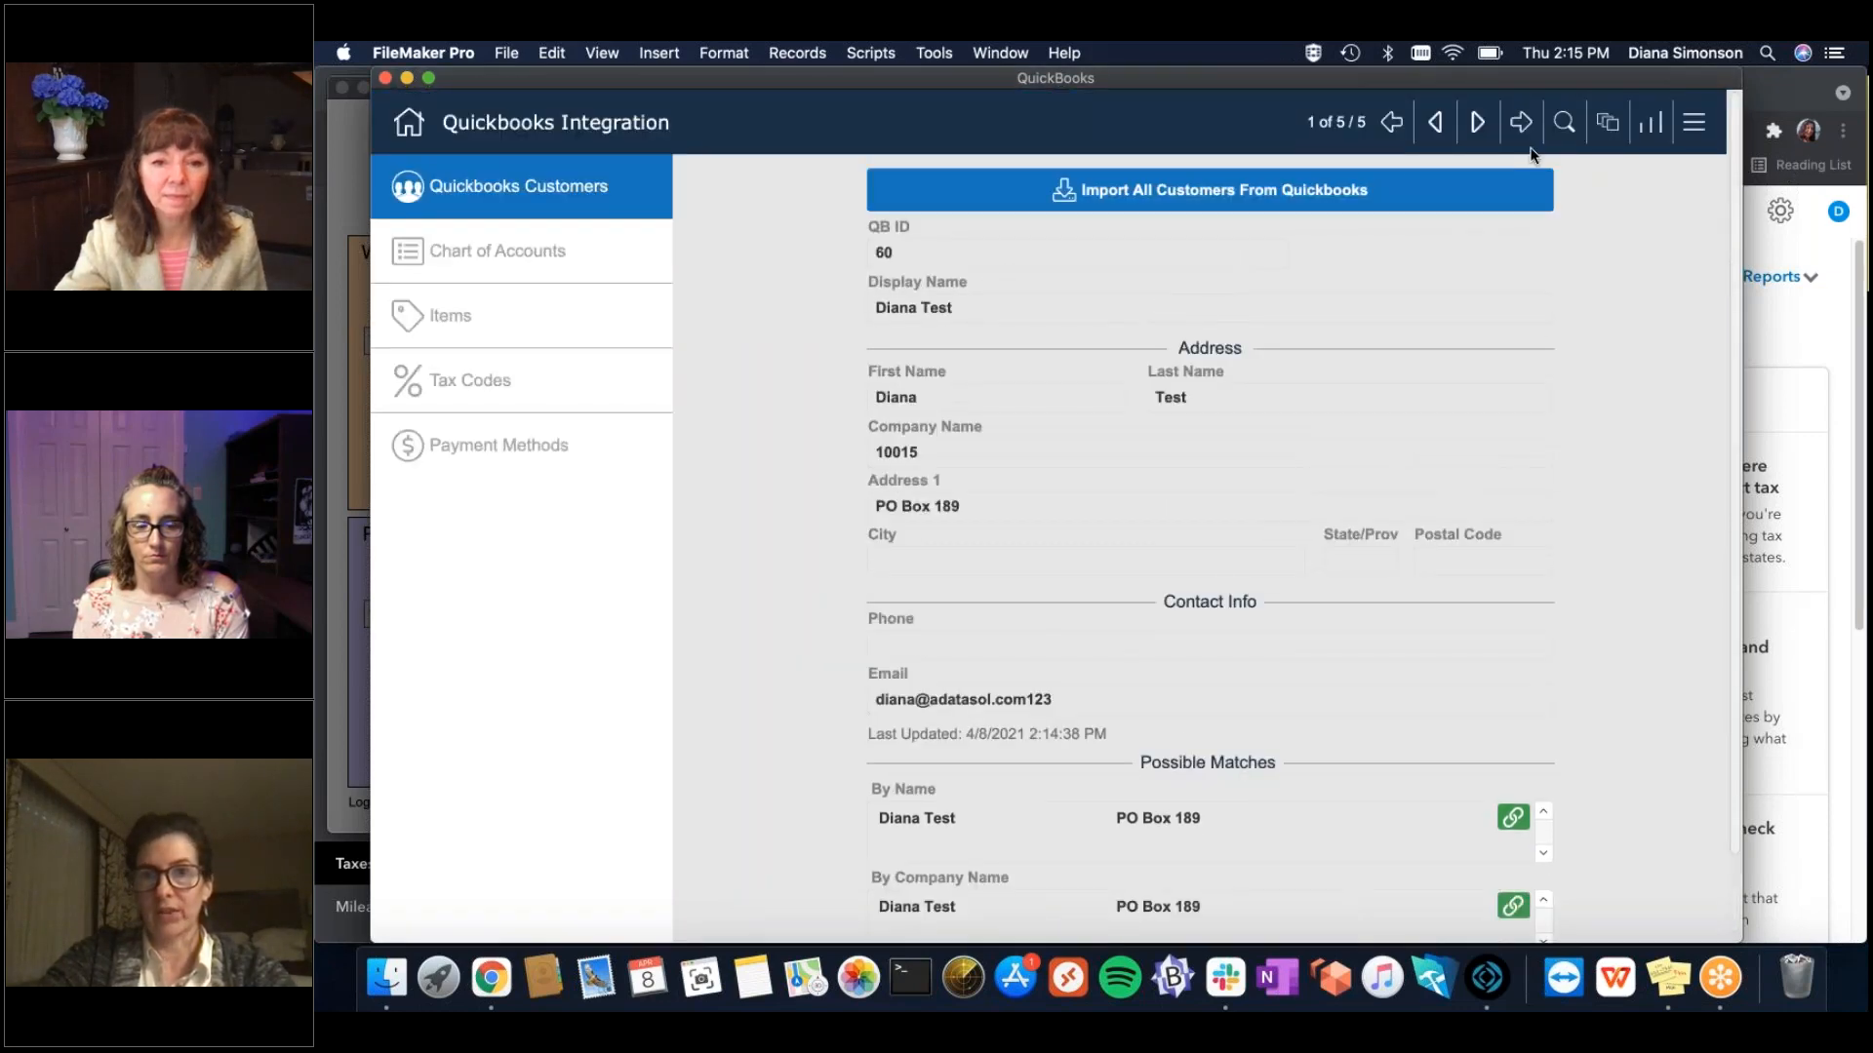
# Step through to the fifth imported customer, then open the Items section.
pyautogui.click(1478, 124)
pyautogui.click(1478, 124)
pyautogui.click(1478, 124)
pyautogui.click(1478, 124)
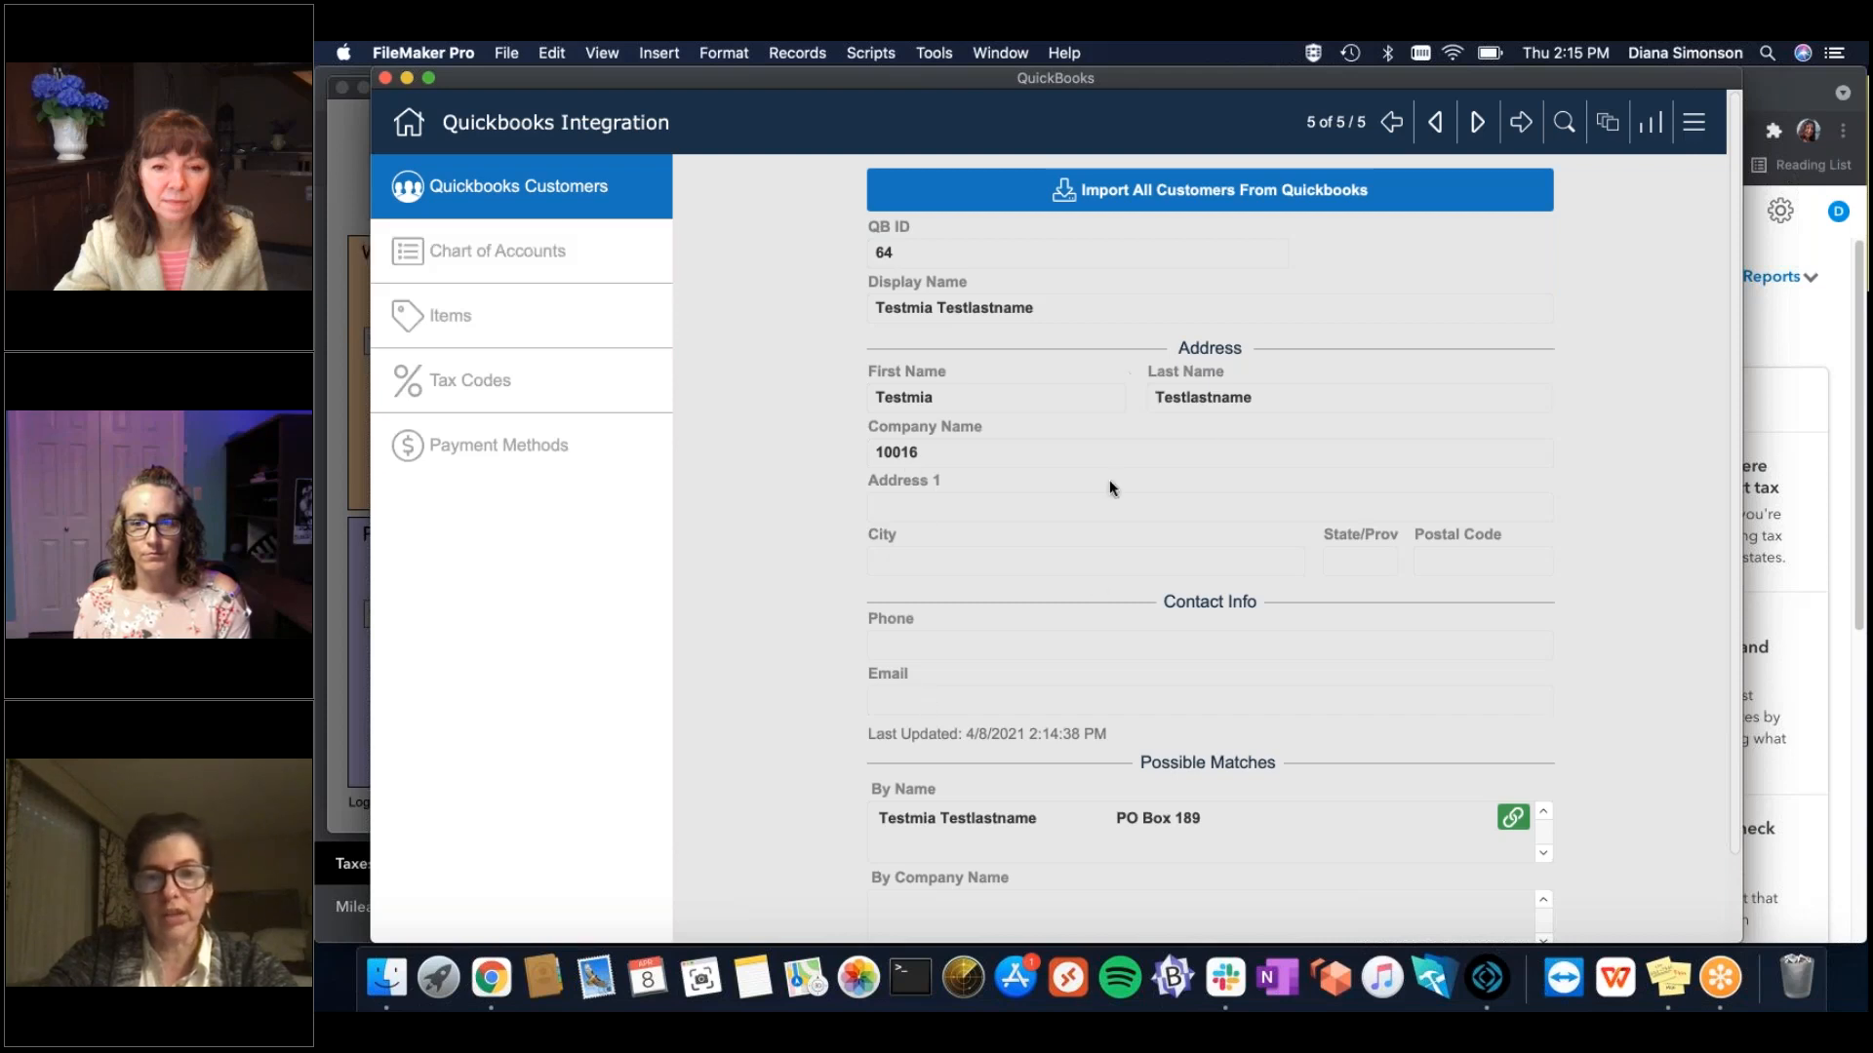
pyautogui.click(504, 313)
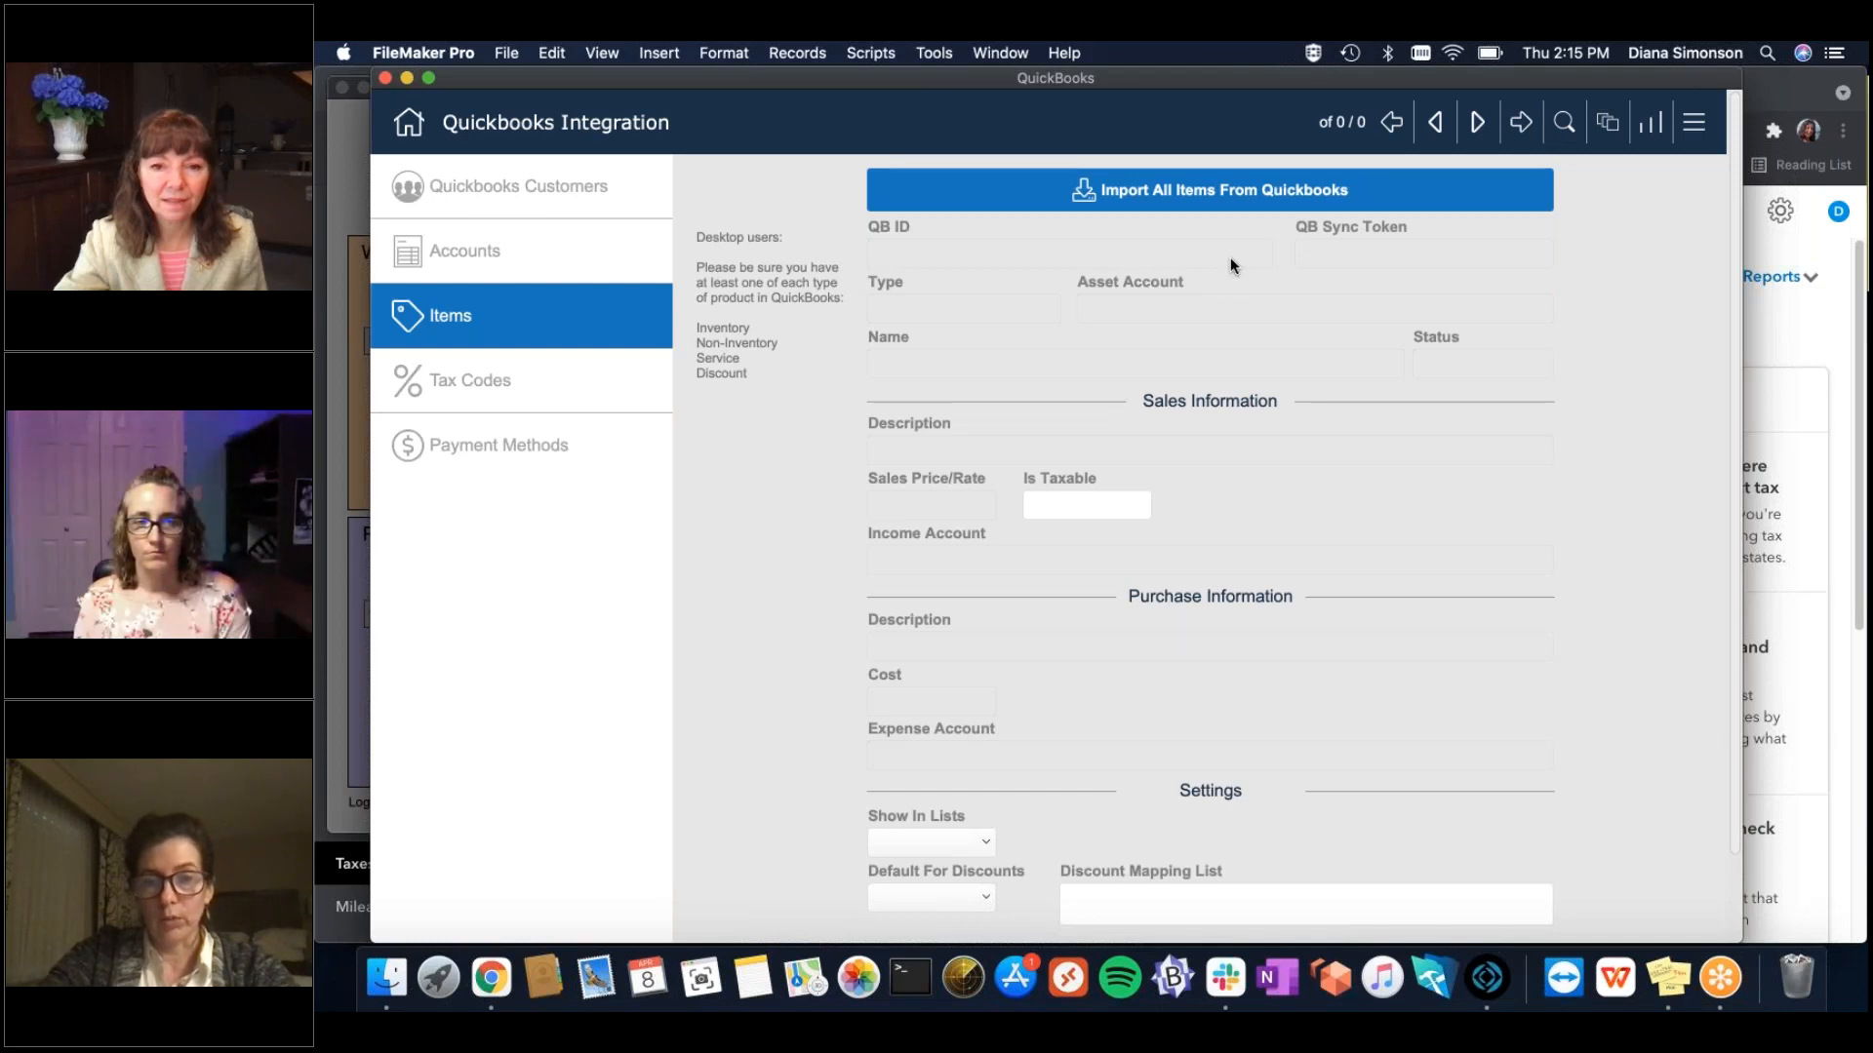
# Glance at Chart of Accounts, then import all four QuickBooks items from the Items section.
pyautogui.click(550, 256)
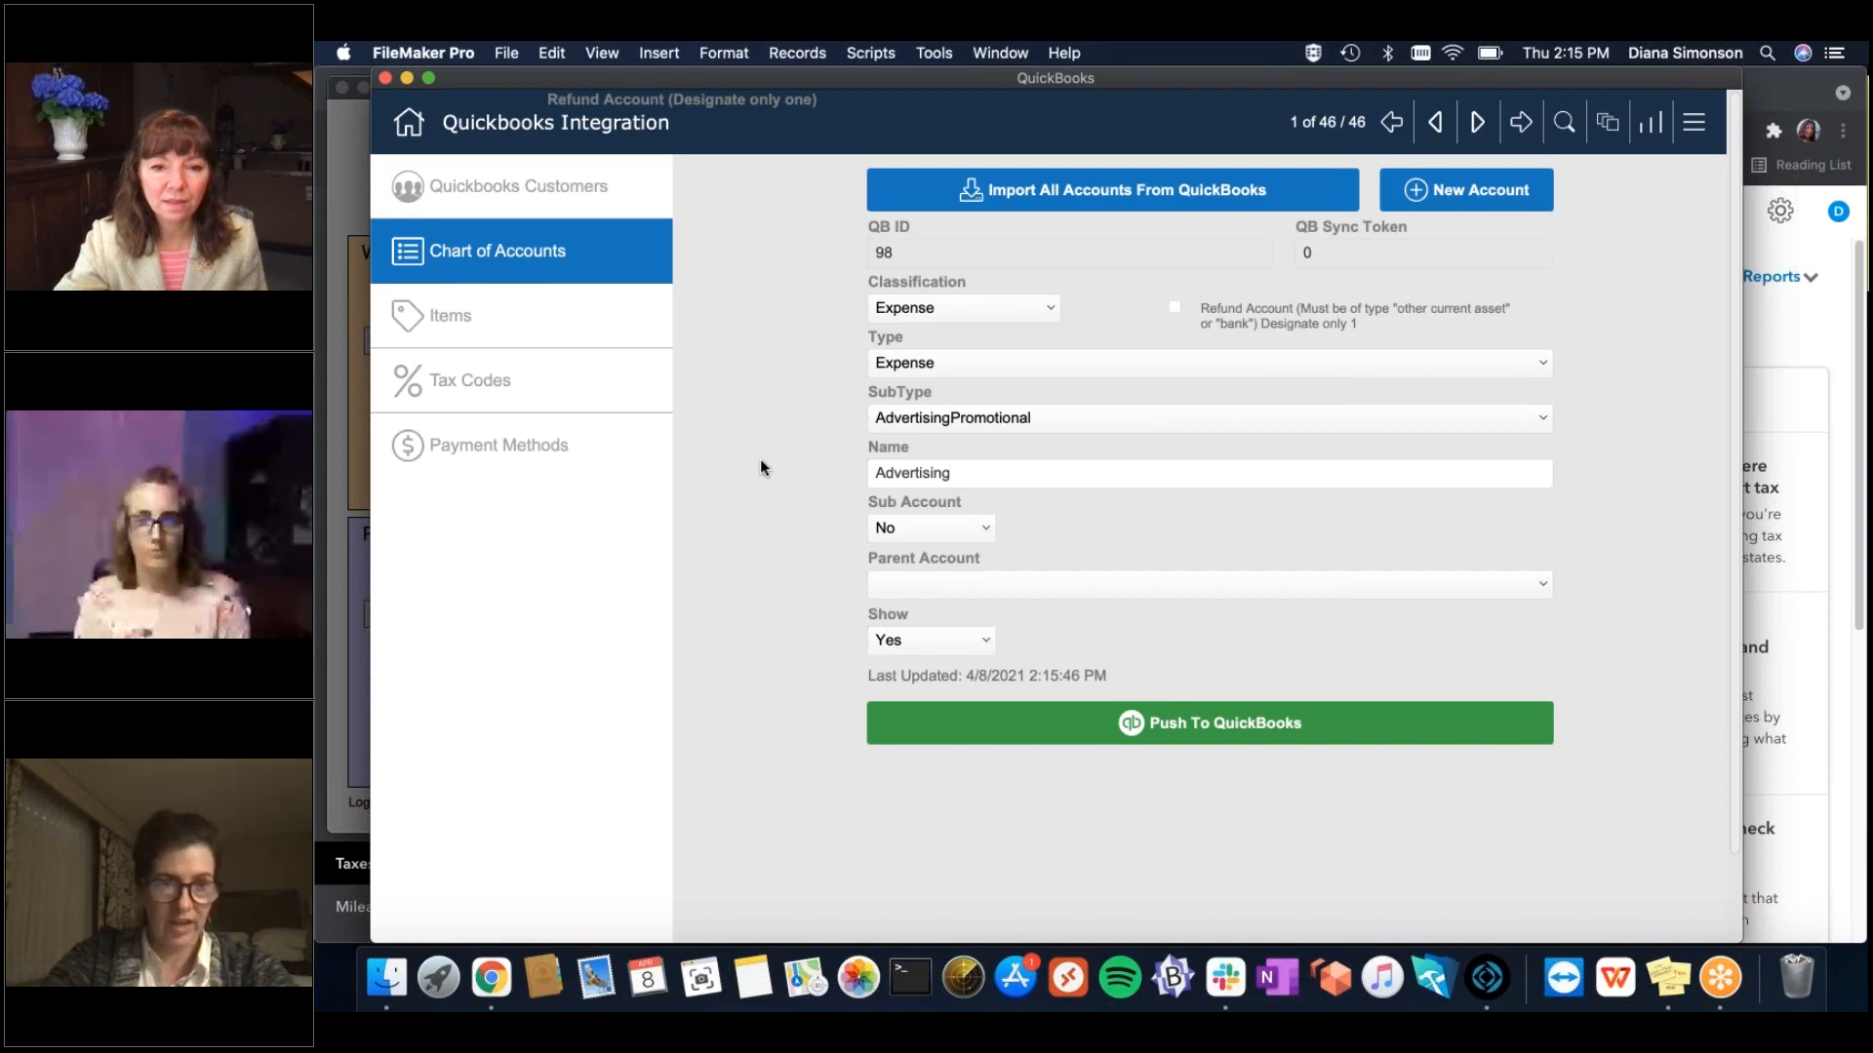
pyautogui.click(553, 329)
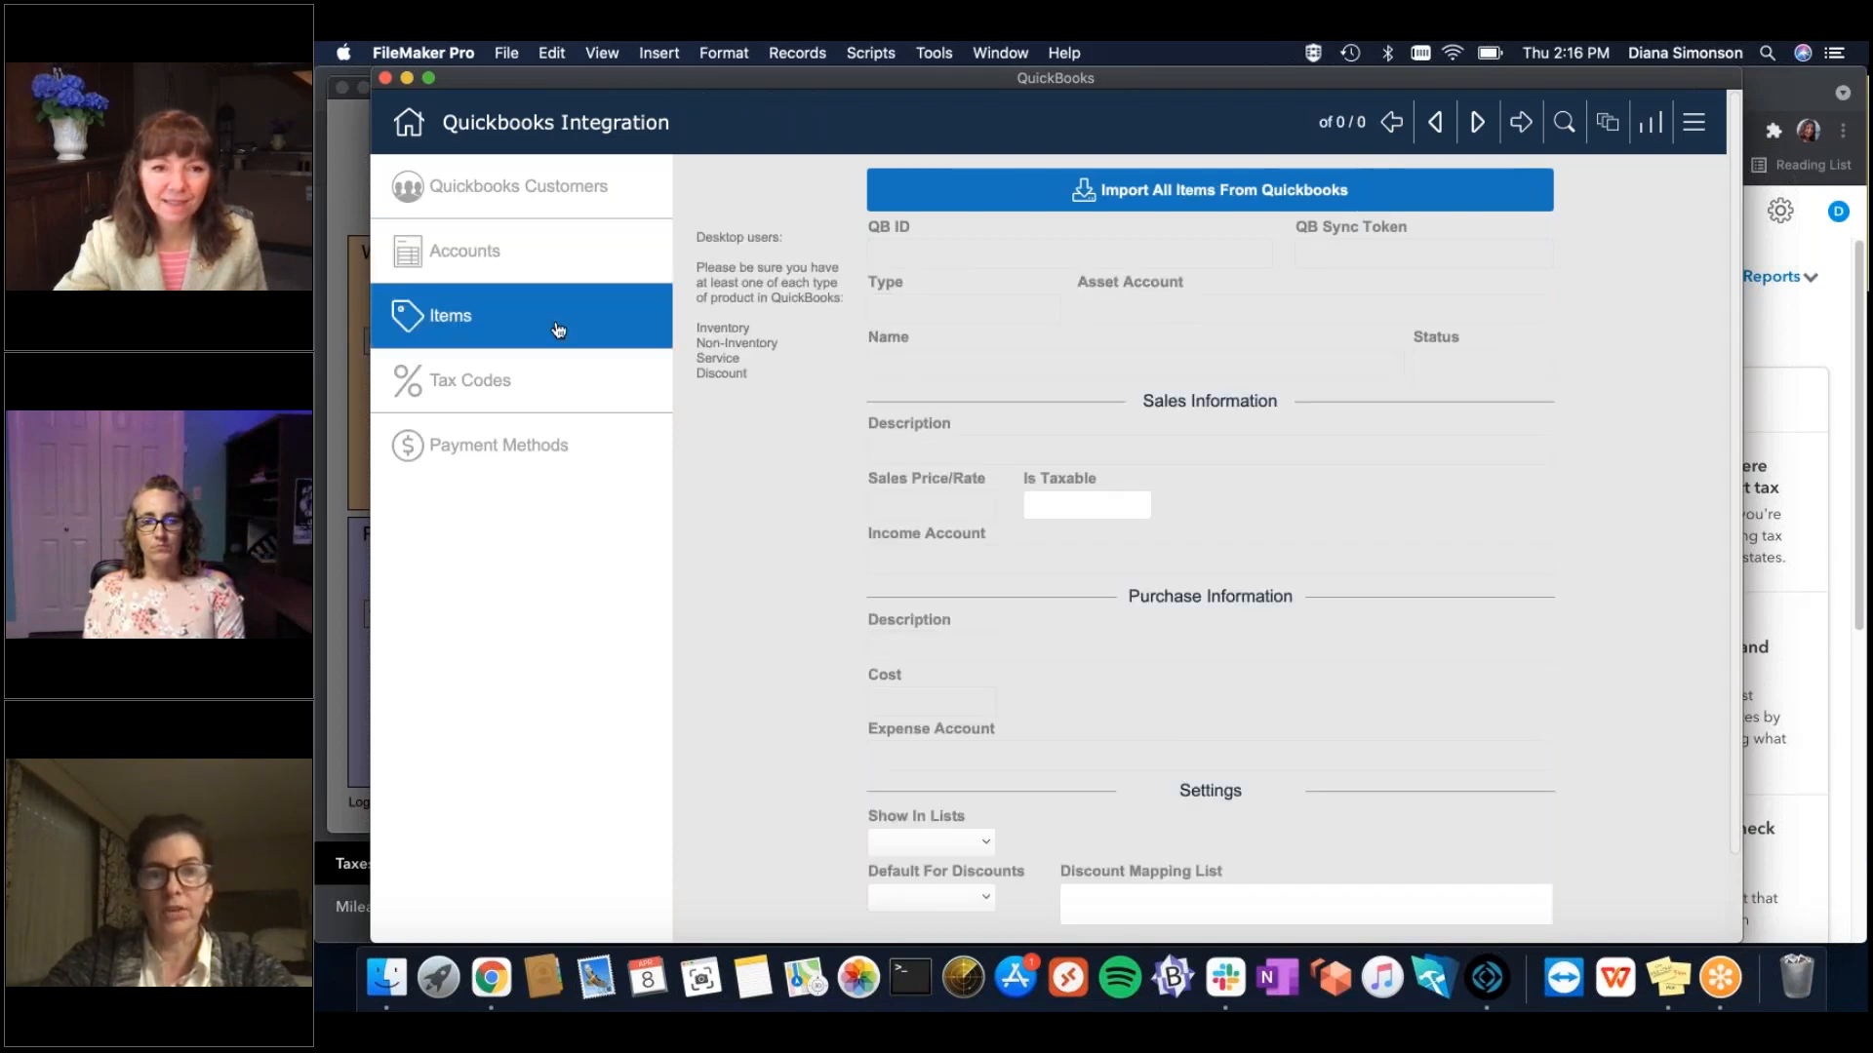
pyautogui.click(1132, 194)
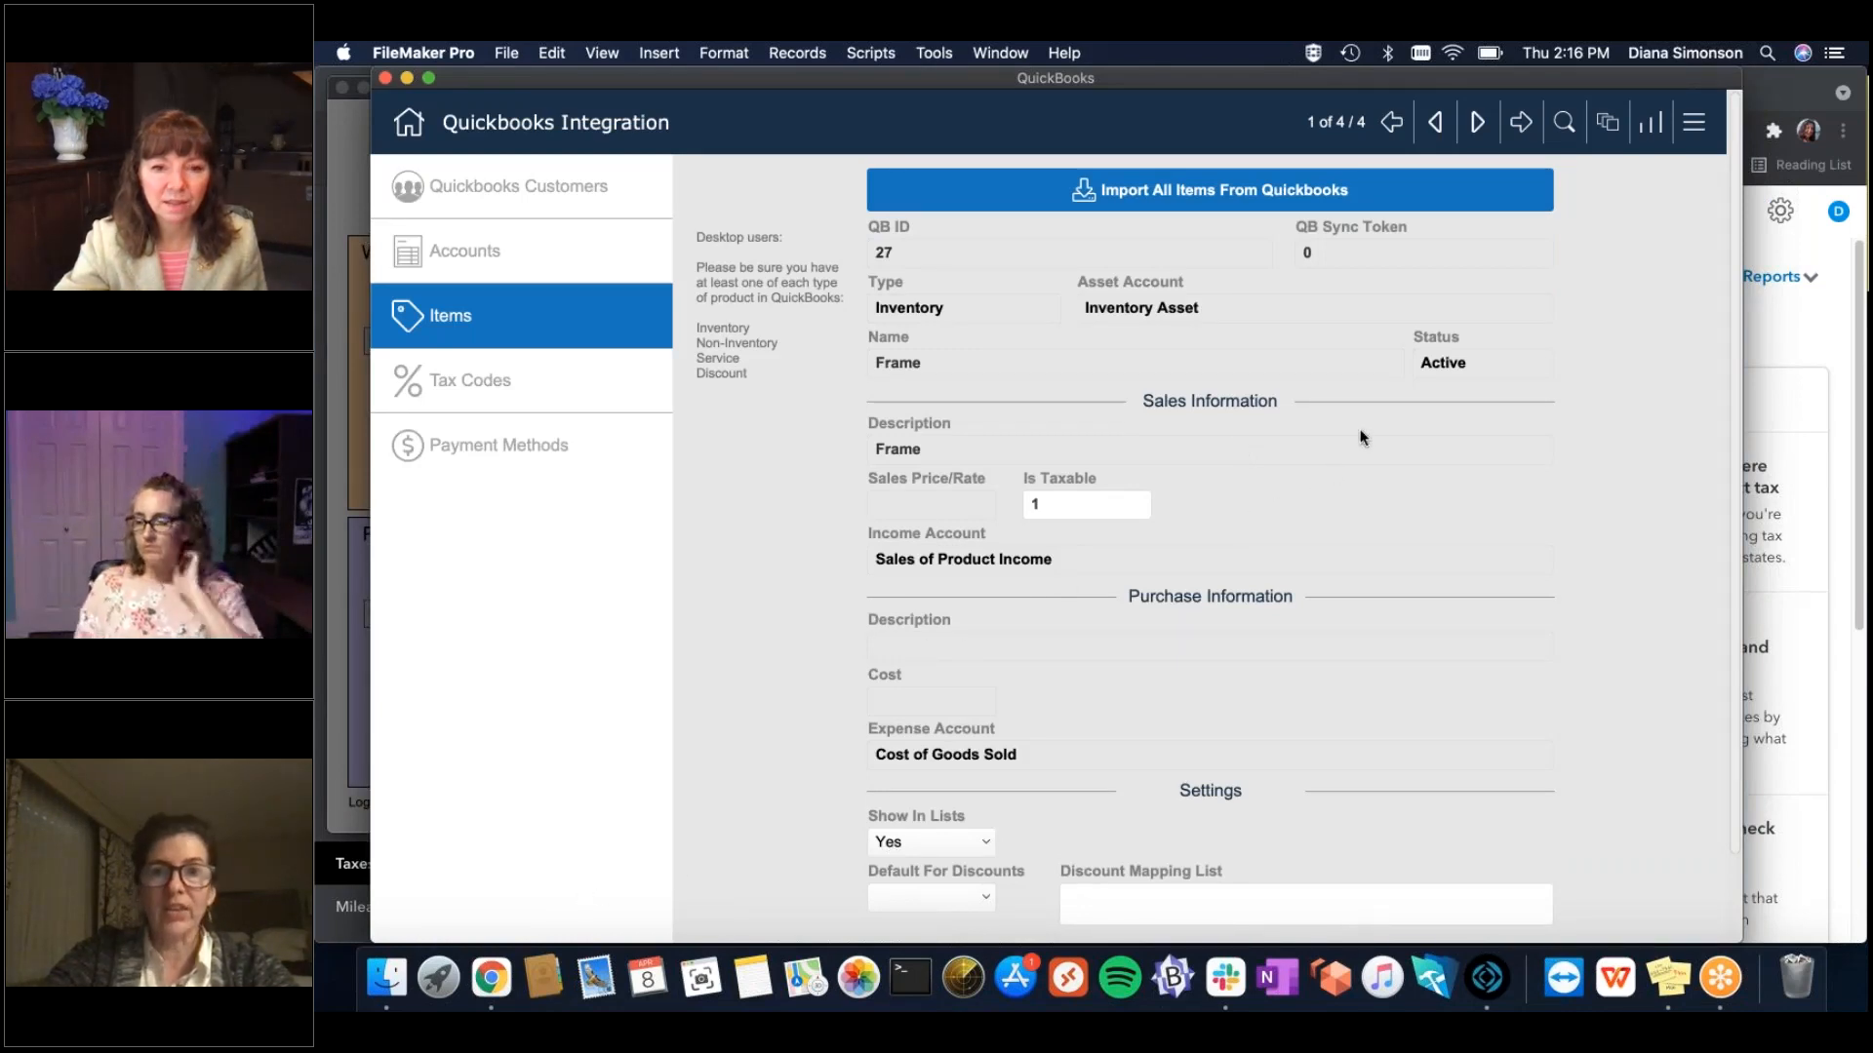
pyautogui.click(492, 976)
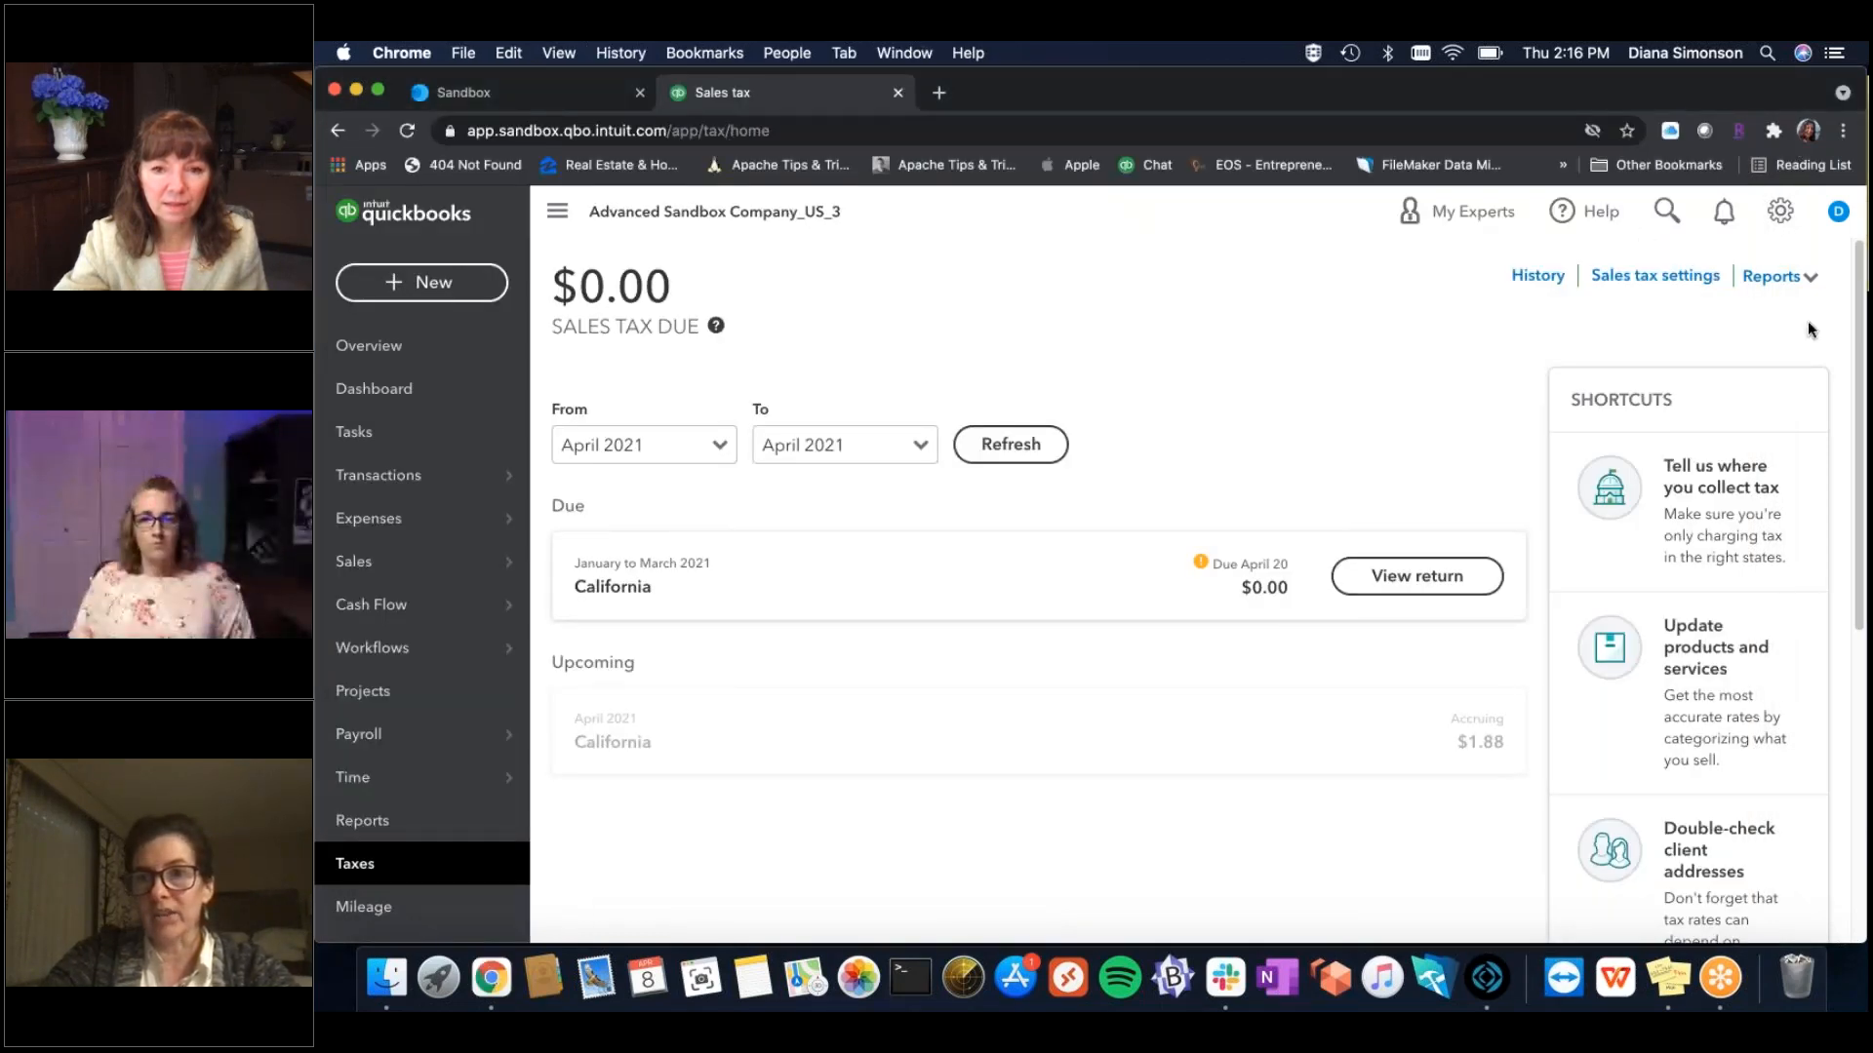
# From the gear menu, open Products and Services and edit the Frame item (48 on hand).
pyautogui.click(1778, 213)
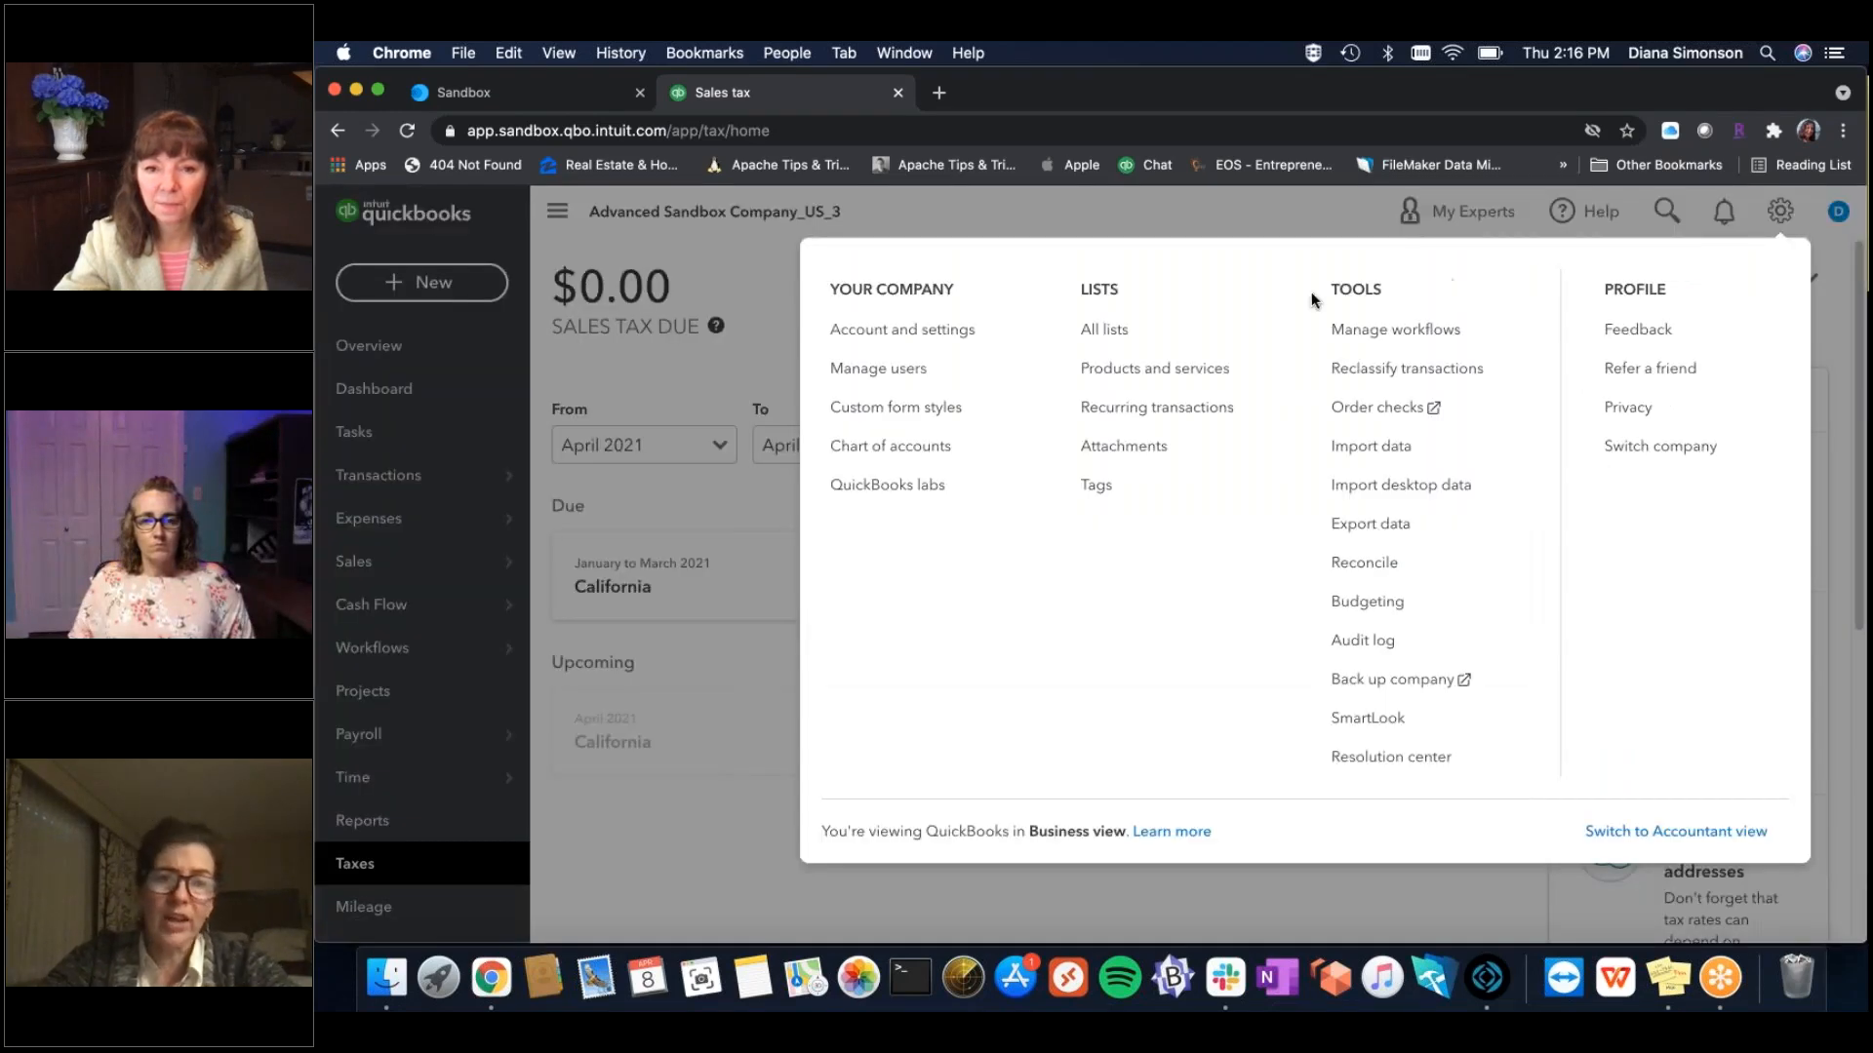
pyautogui.click(1147, 375)
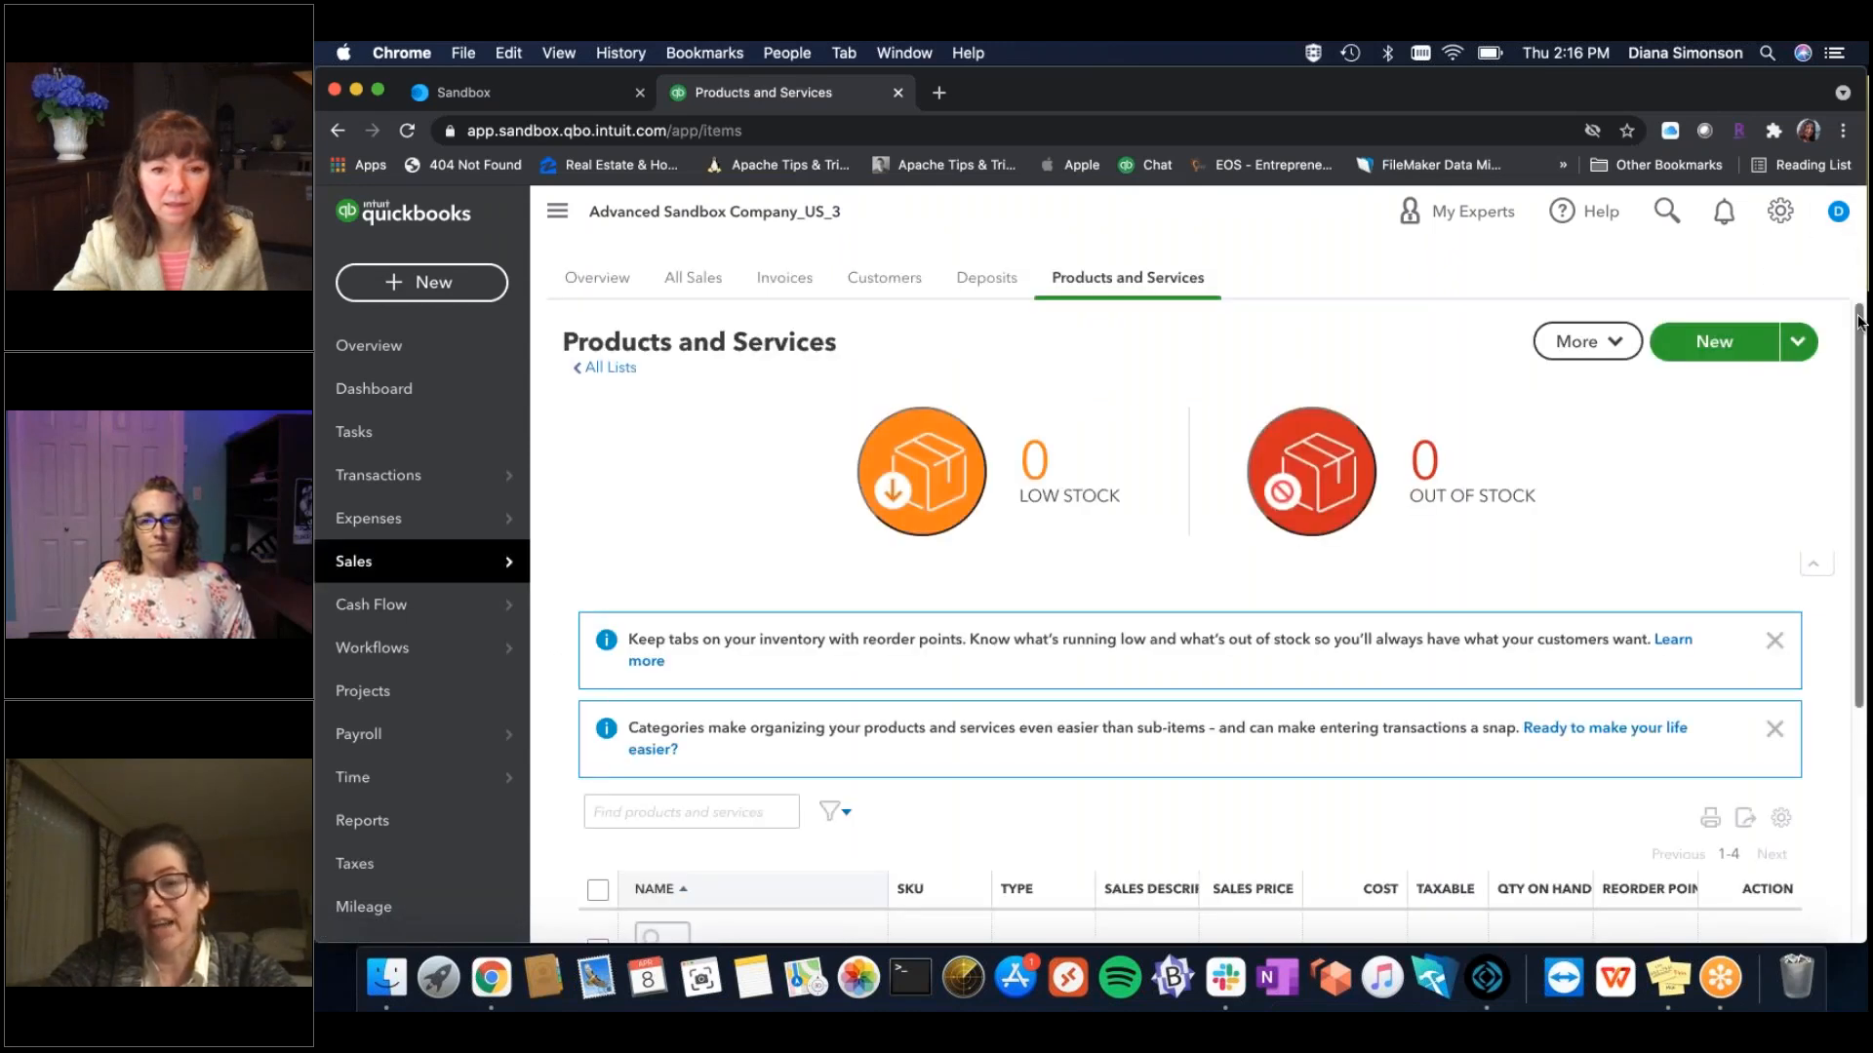
pyautogui.scroll(-4, 887, 669)
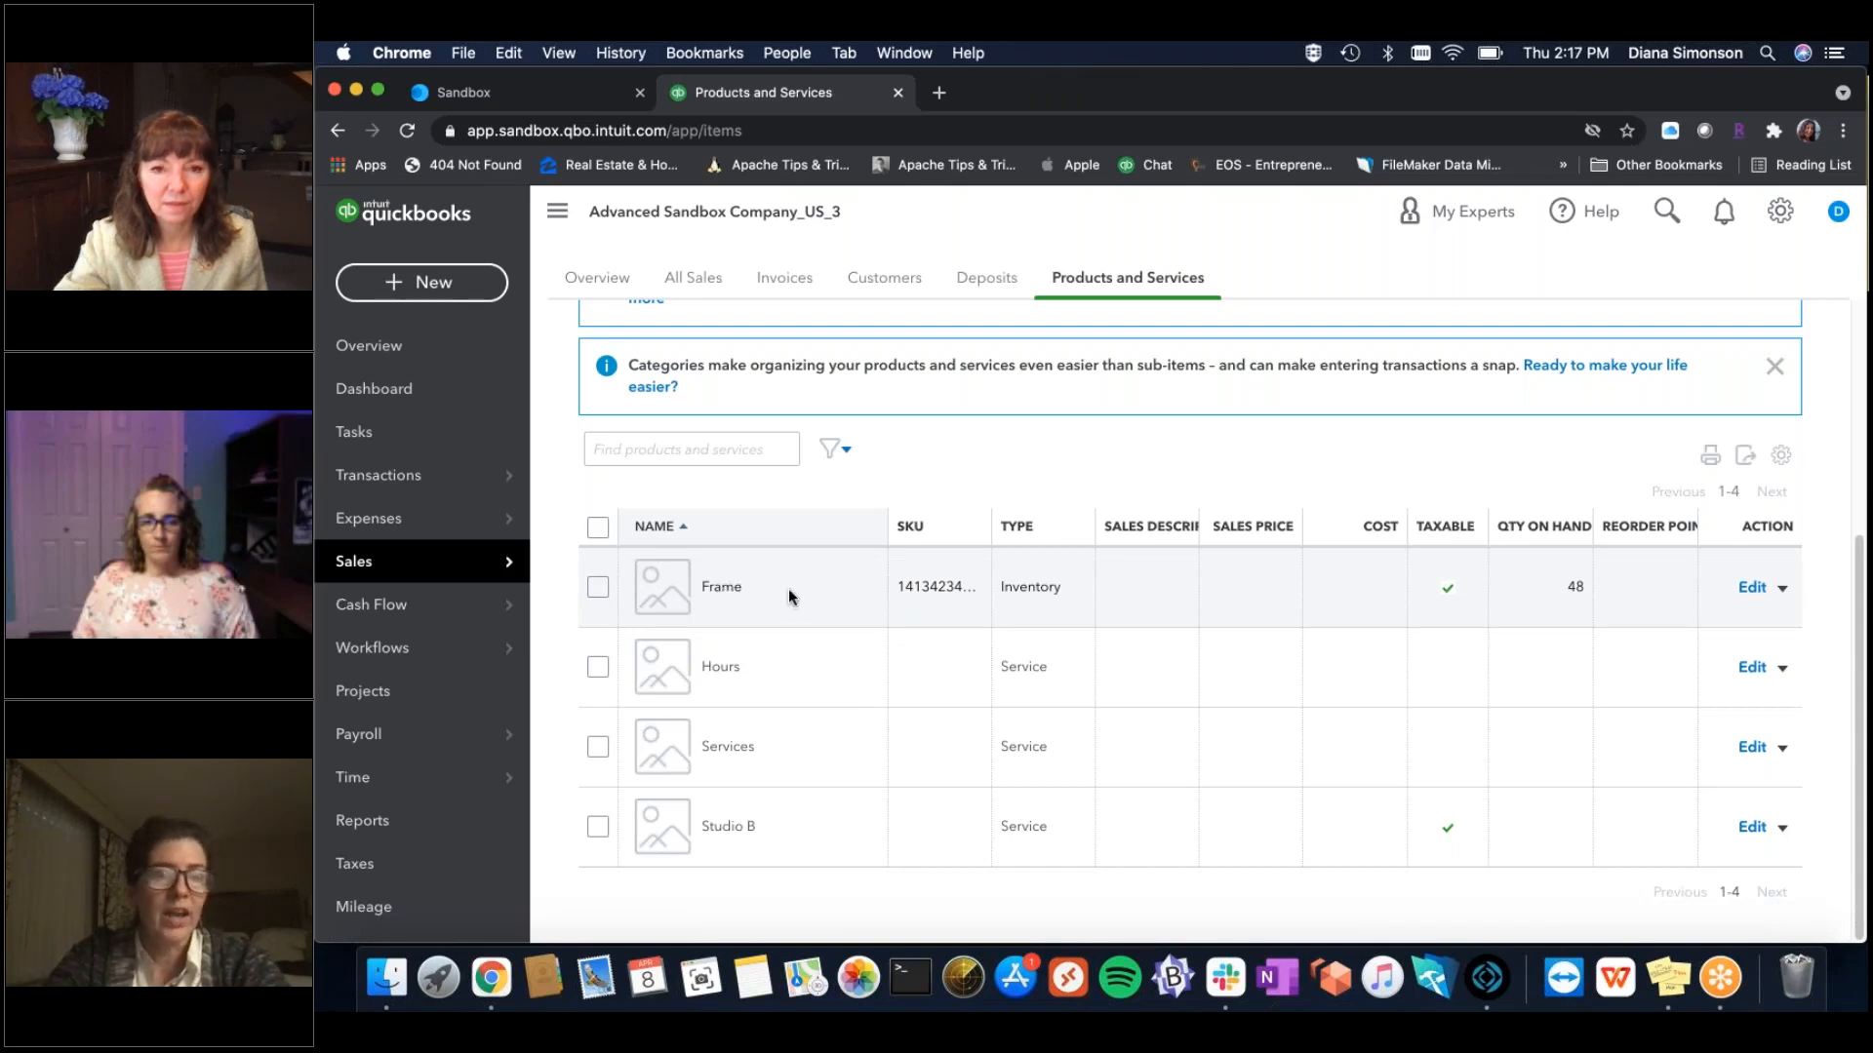
pyautogui.click(1752, 589)
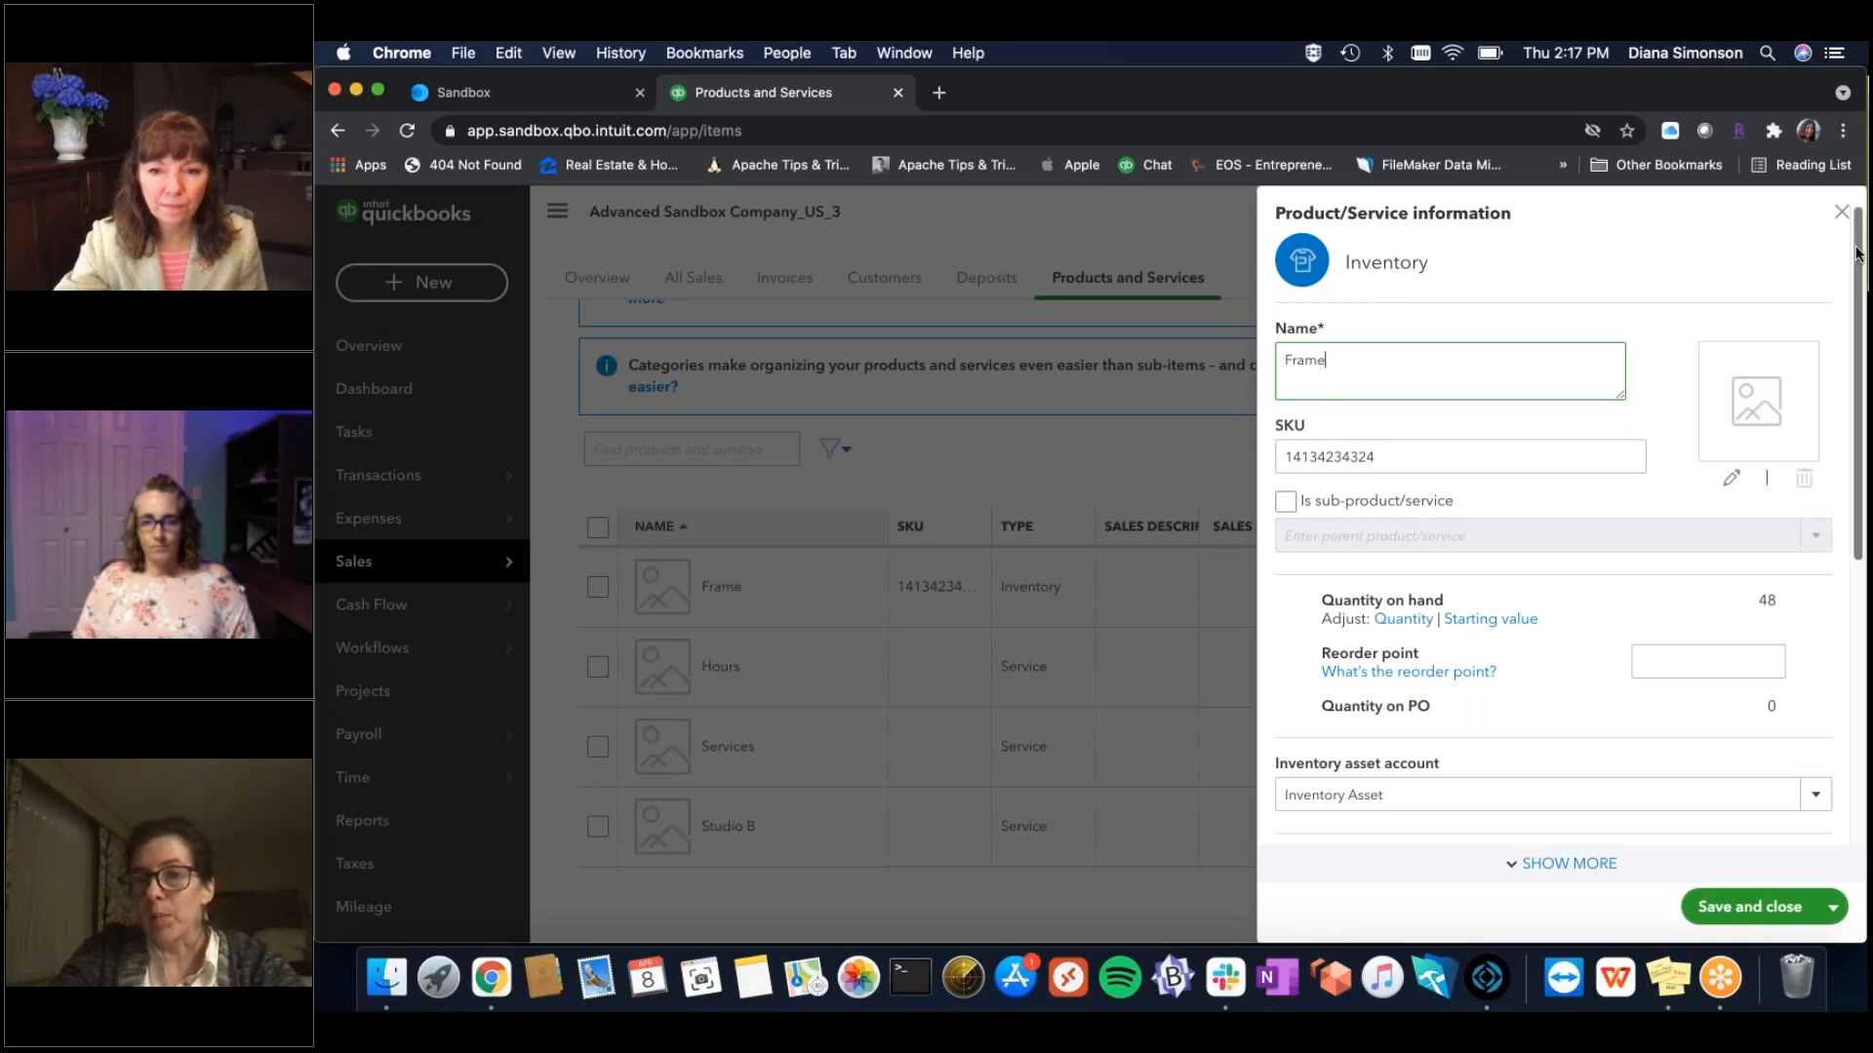
pyautogui.scroll(-3, 1561, 527)
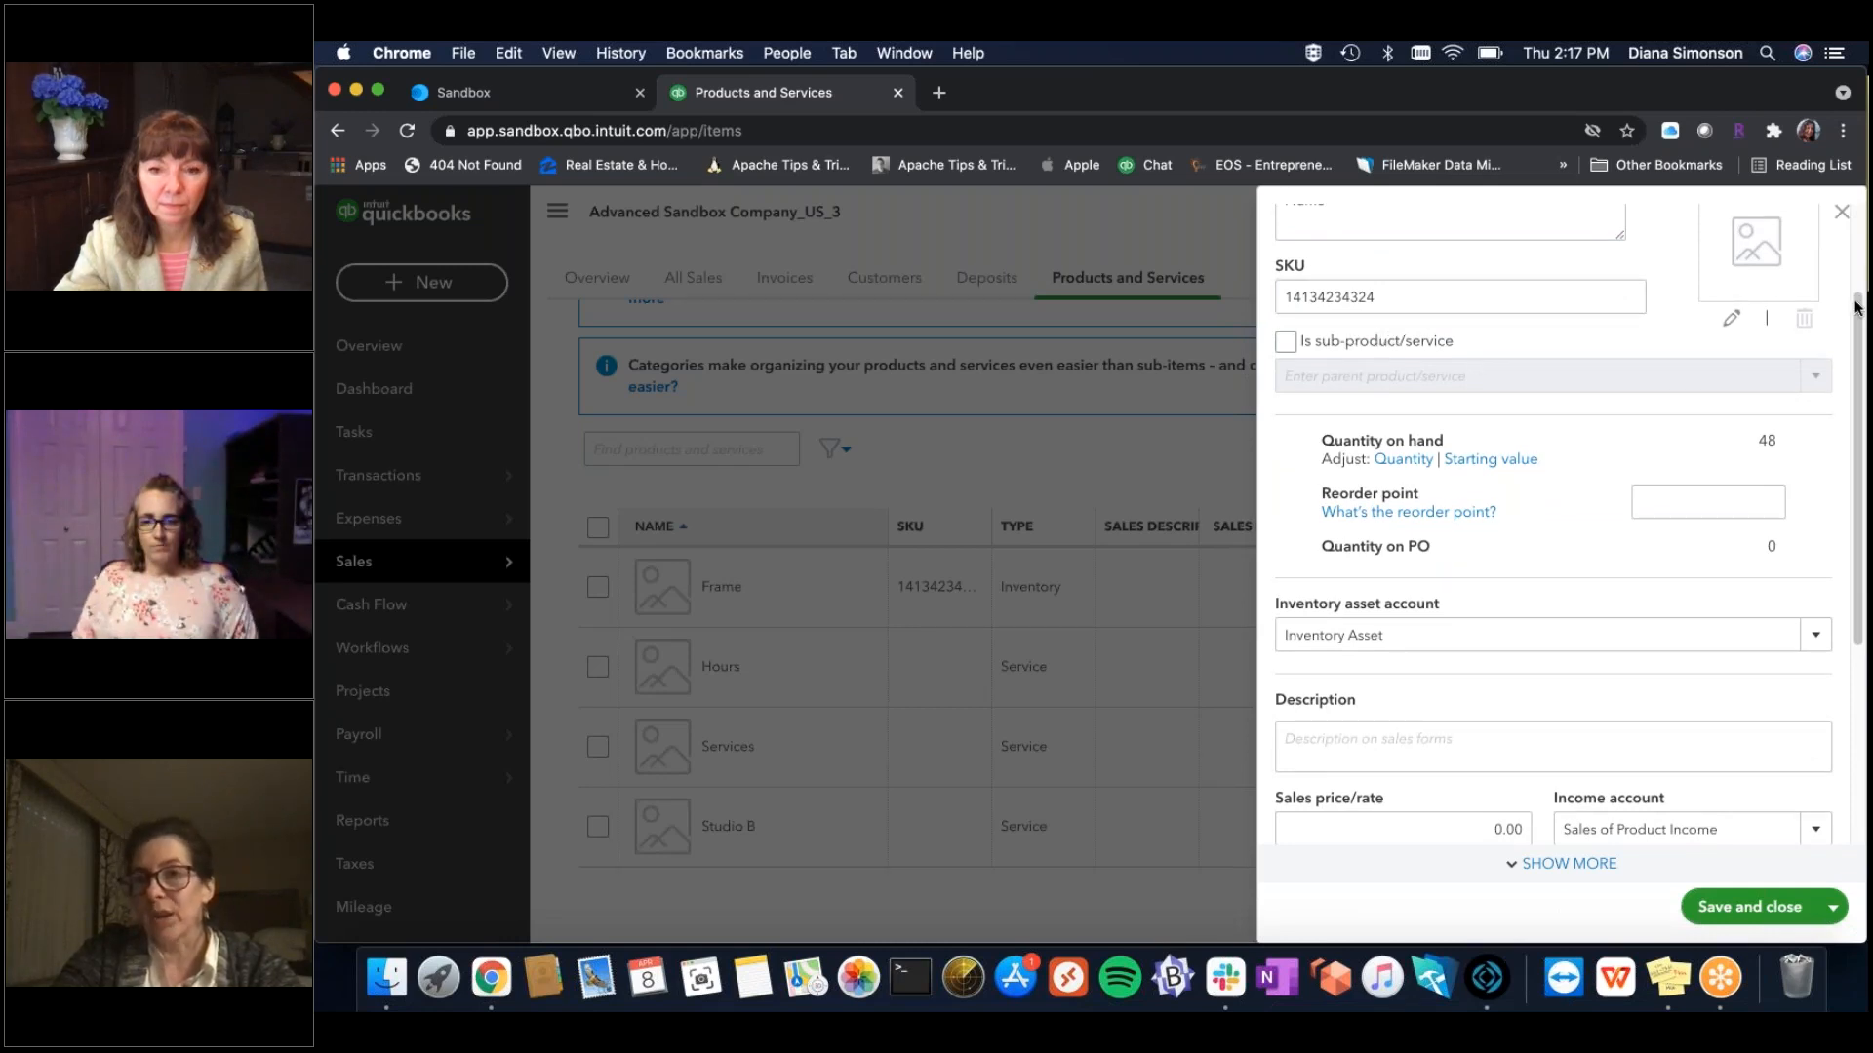
pyautogui.scroll(-4, 1856, 307)
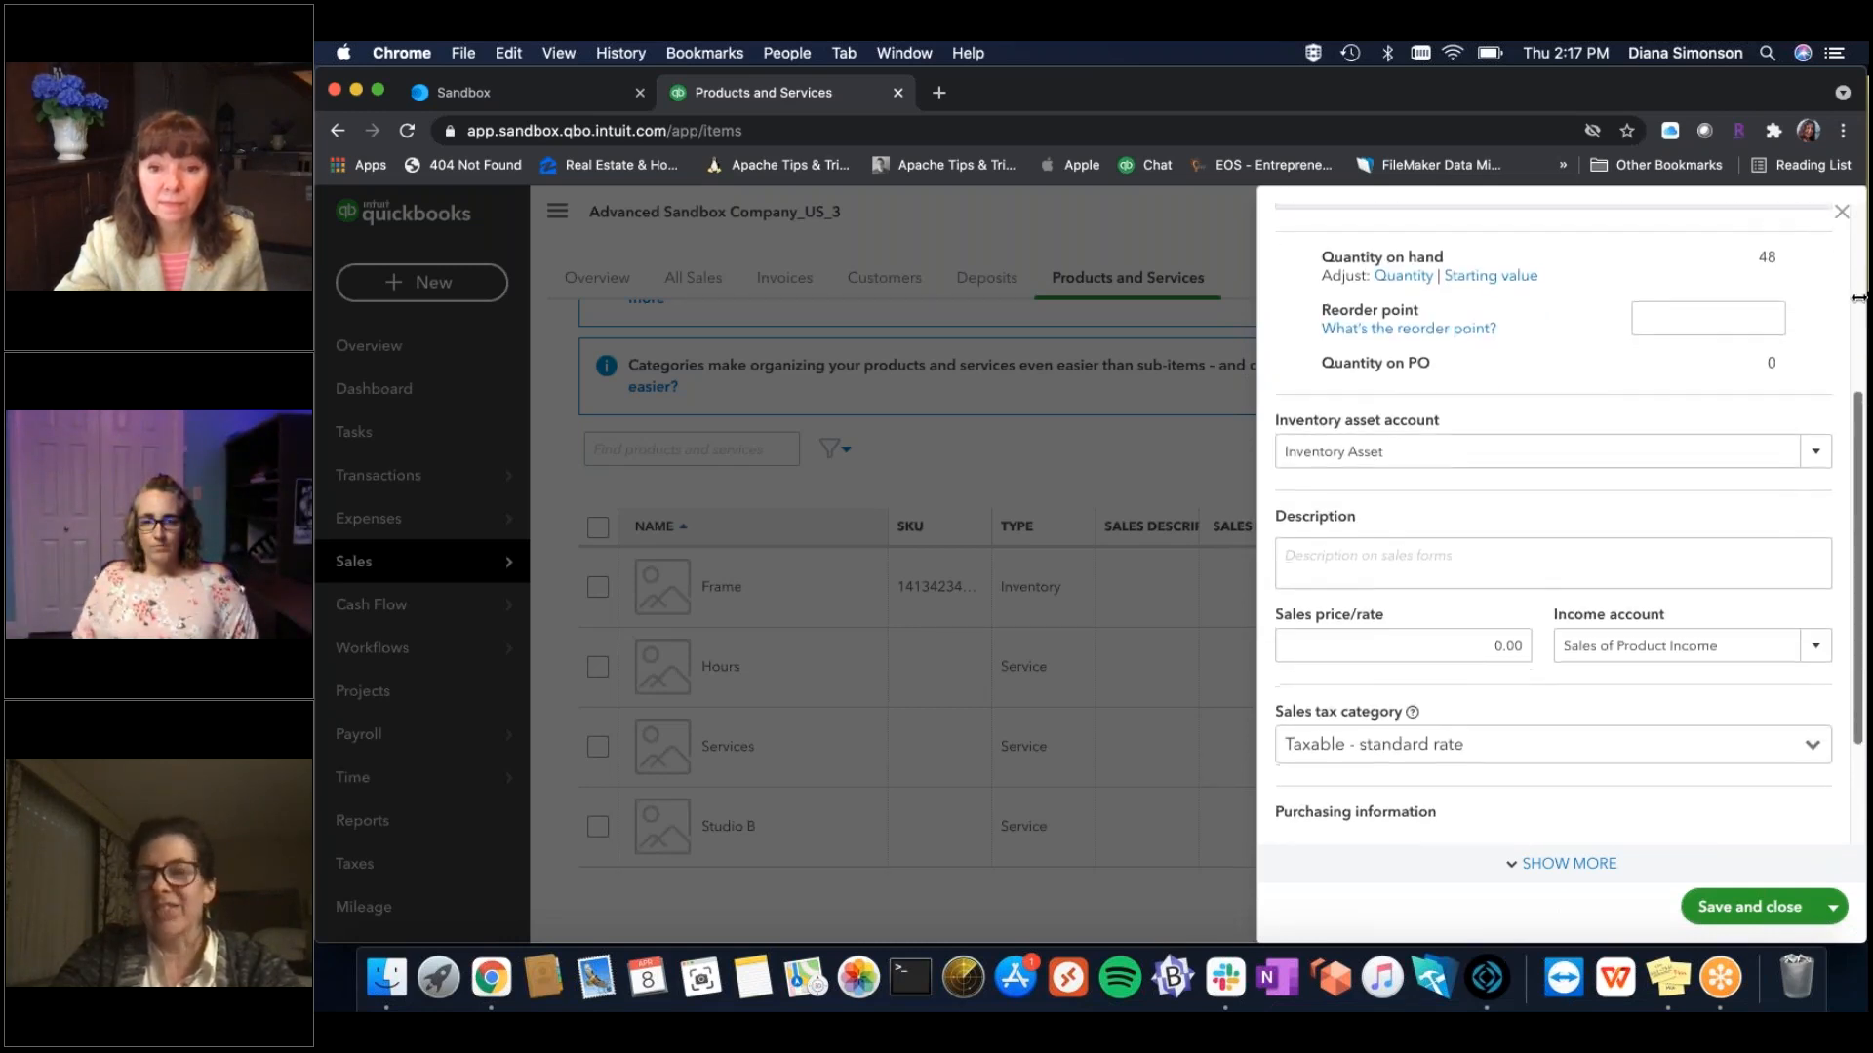
pyautogui.scroll(6, 1858, 298)
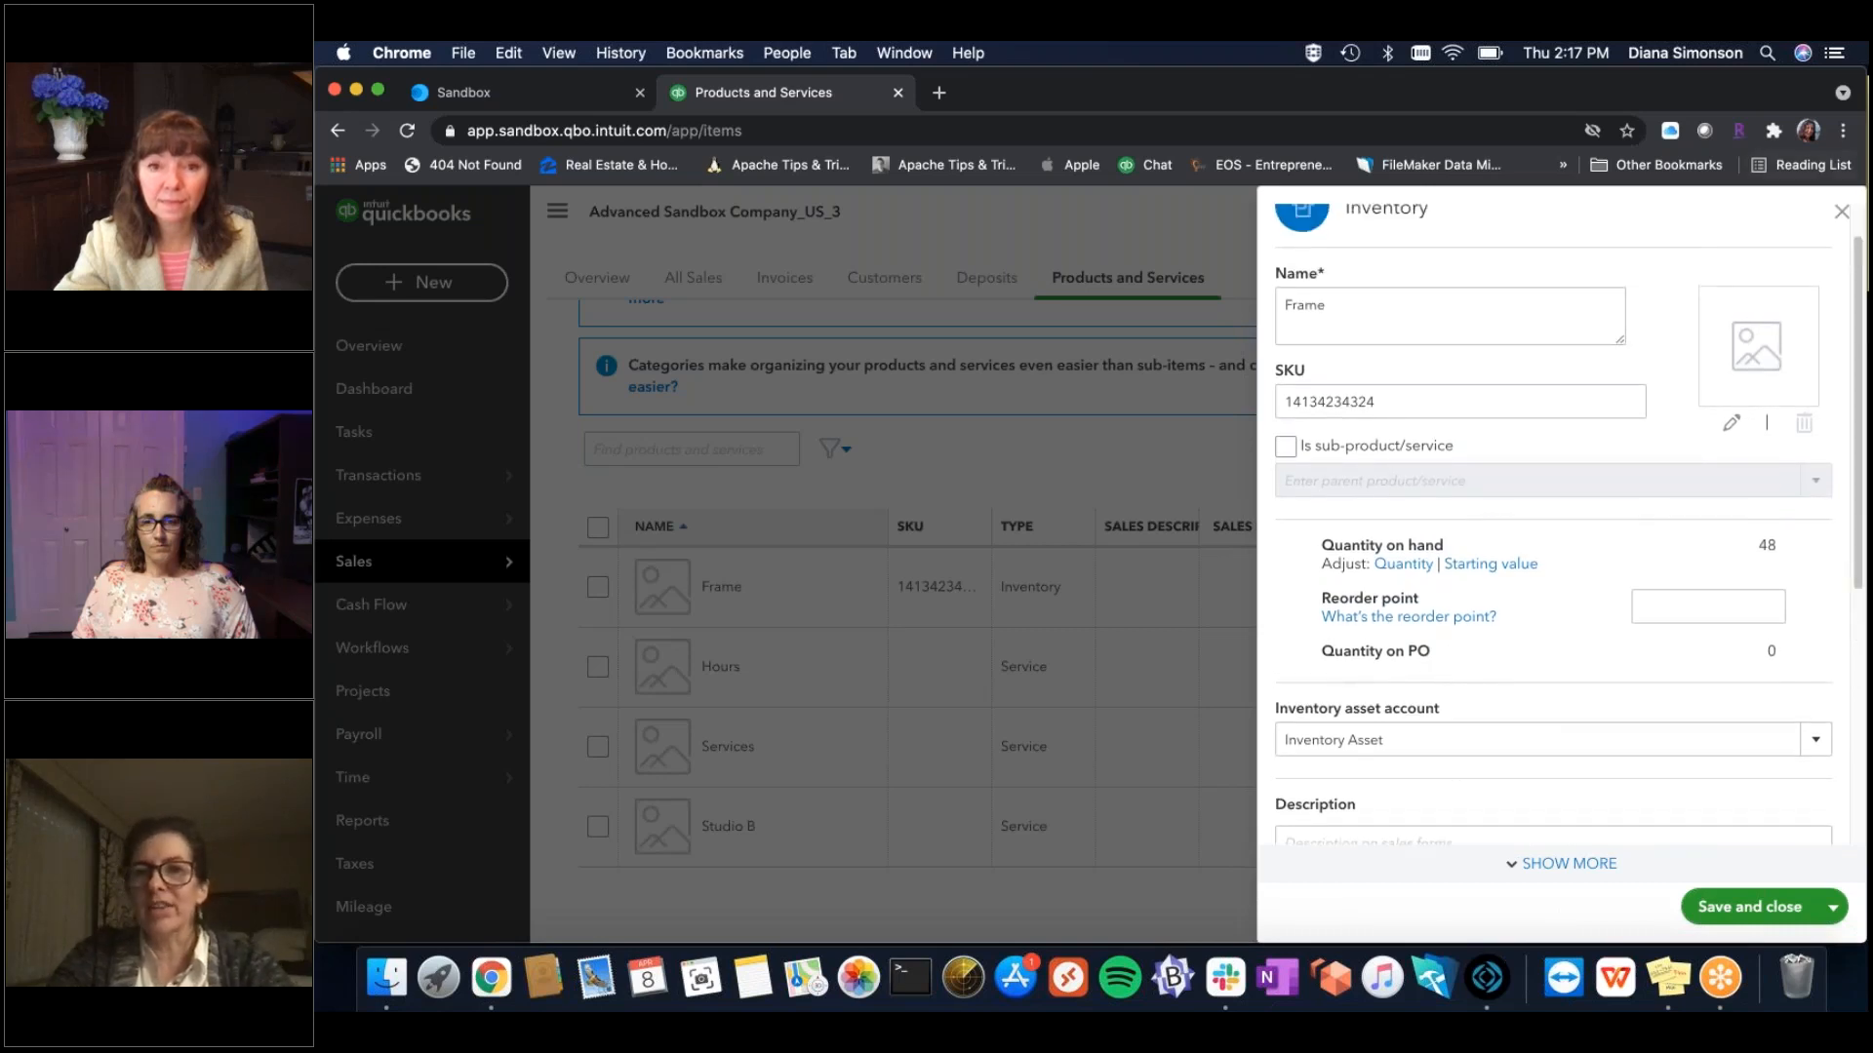
pyautogui.scroll(2, 1436, 261)
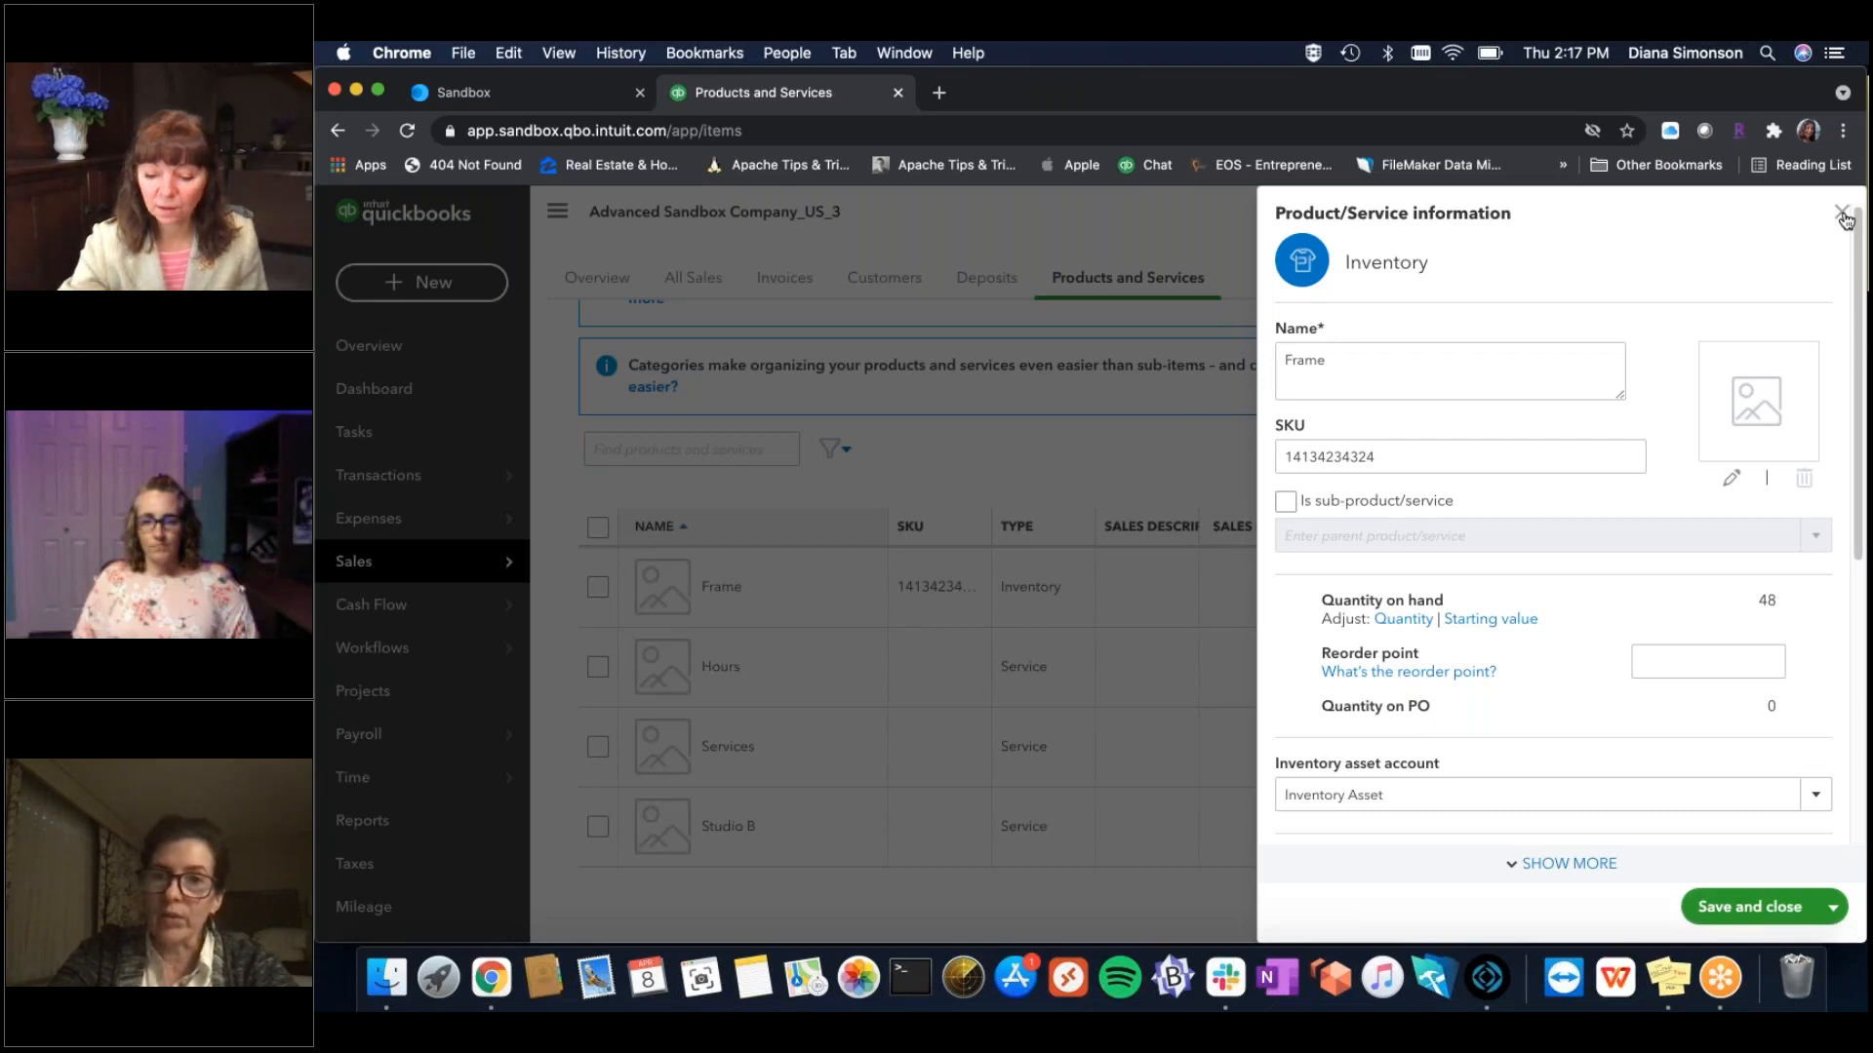
pyautogui.moveTo(1853, 289); pyautogui.dragTo(1862, 620)
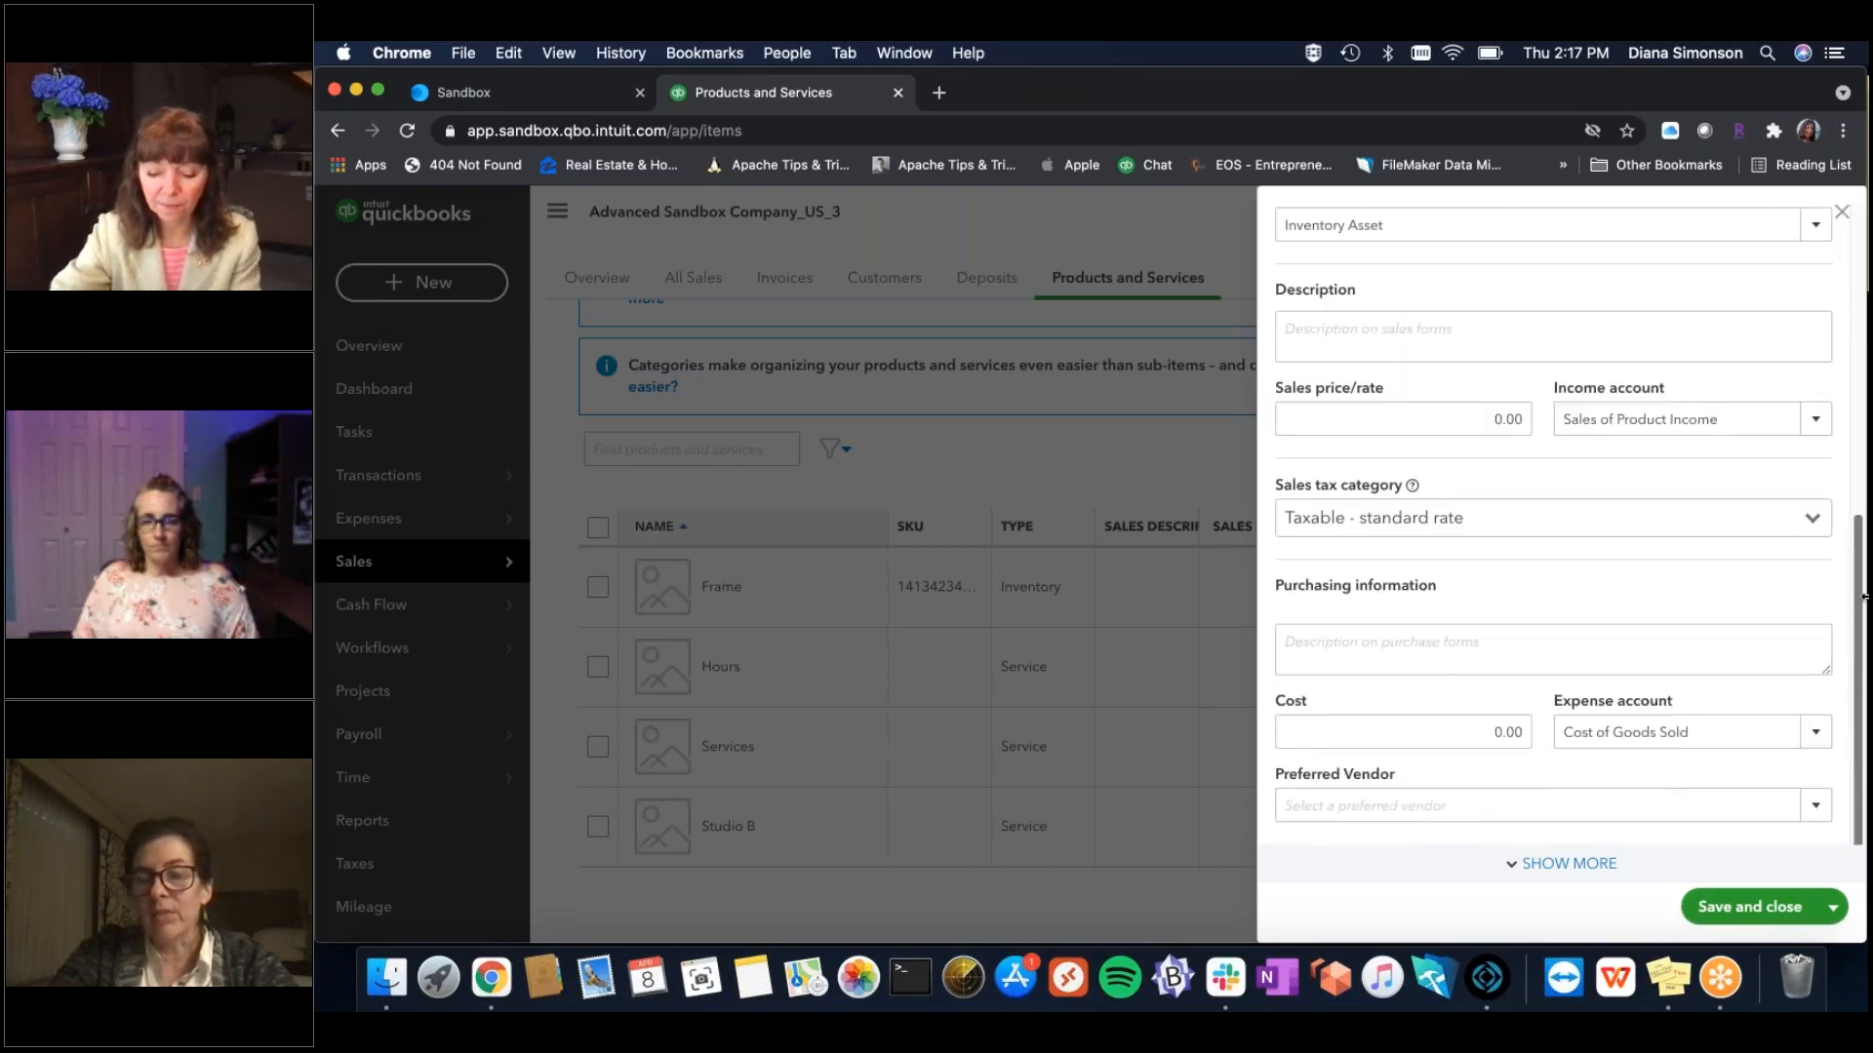
pyautogui.click(1475, 522)
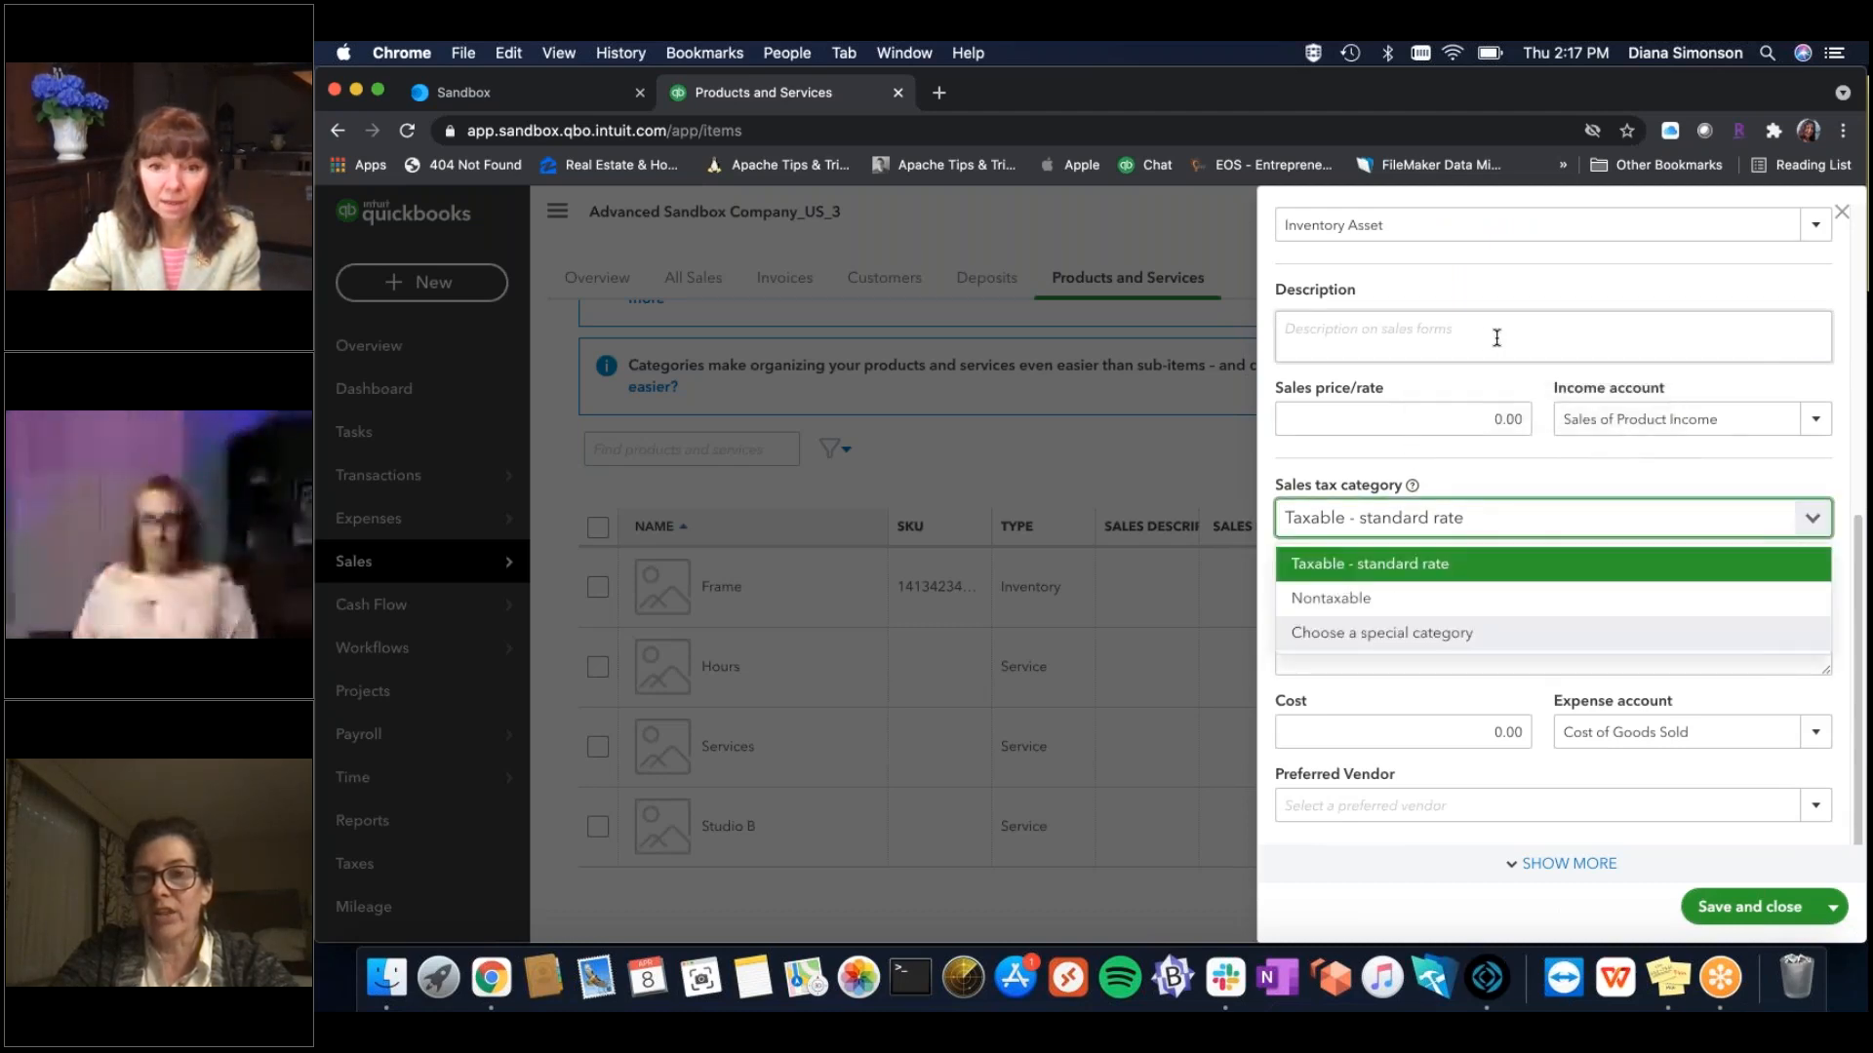
pyautogui.click(1490, 452)
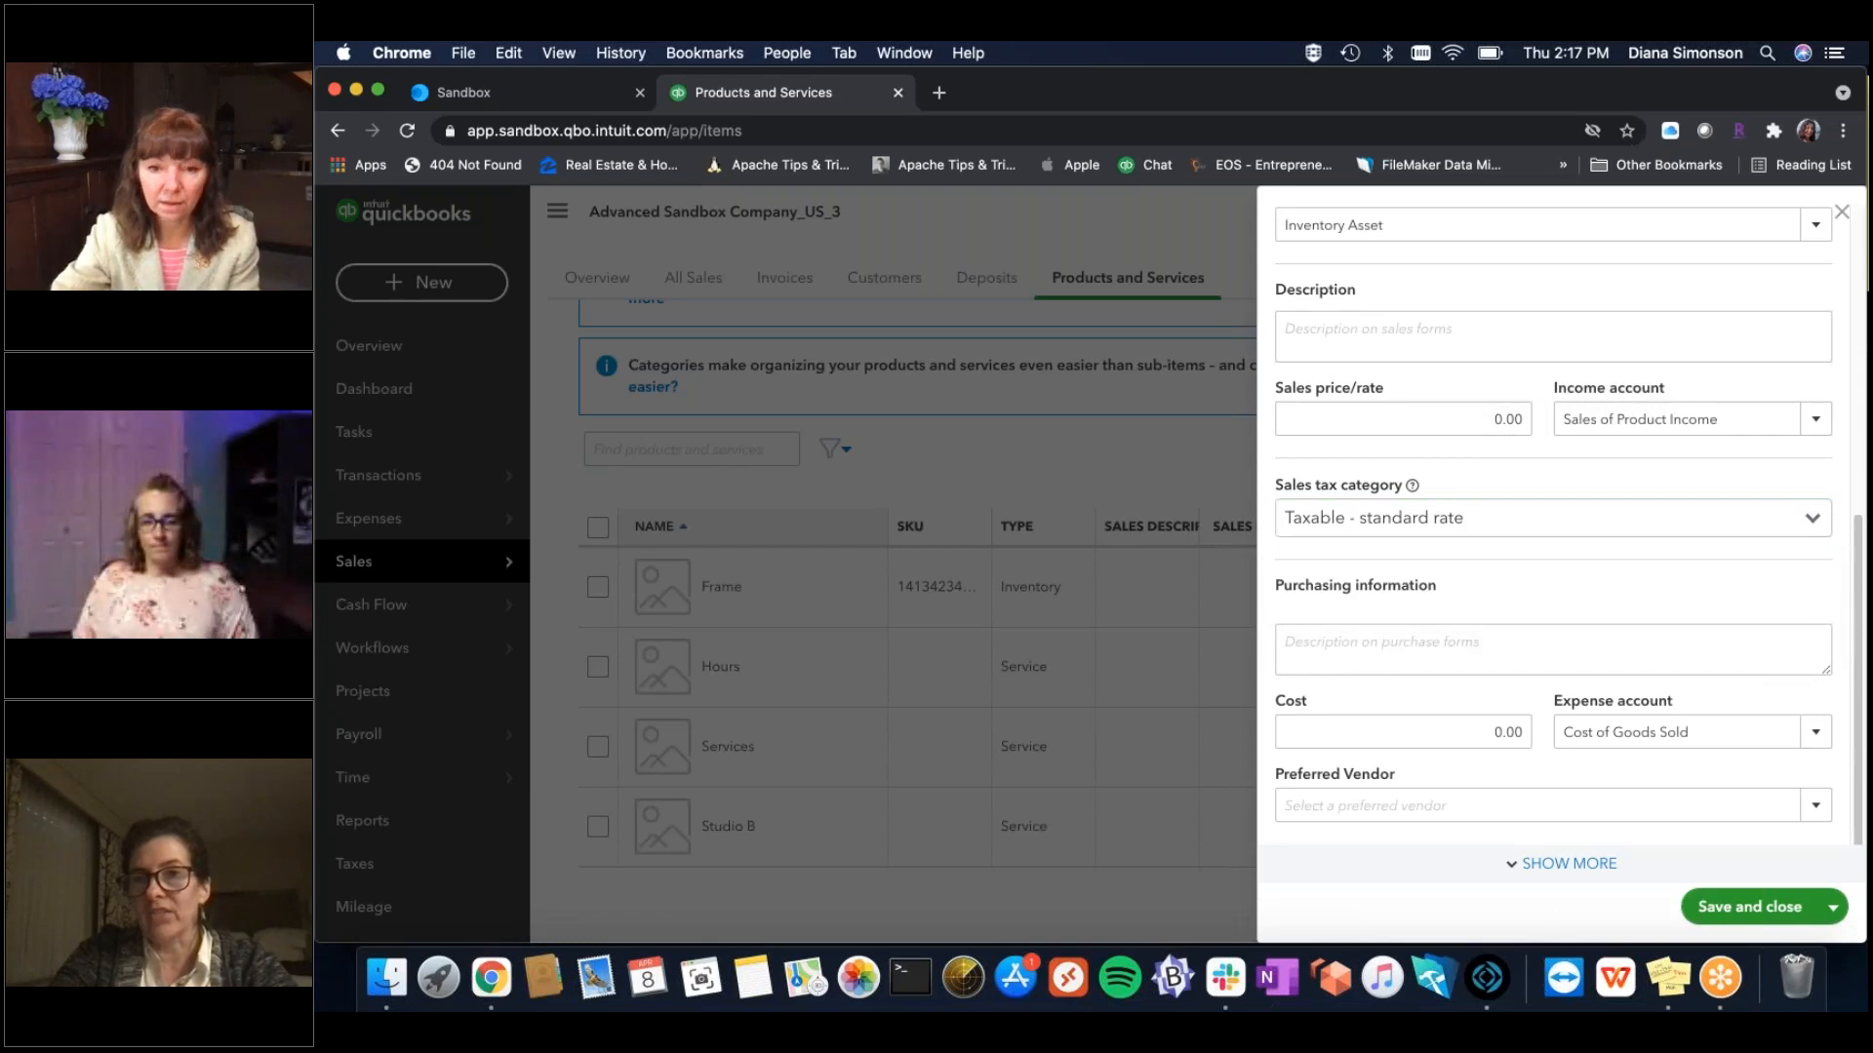
pyautogui.click(1845, 213)
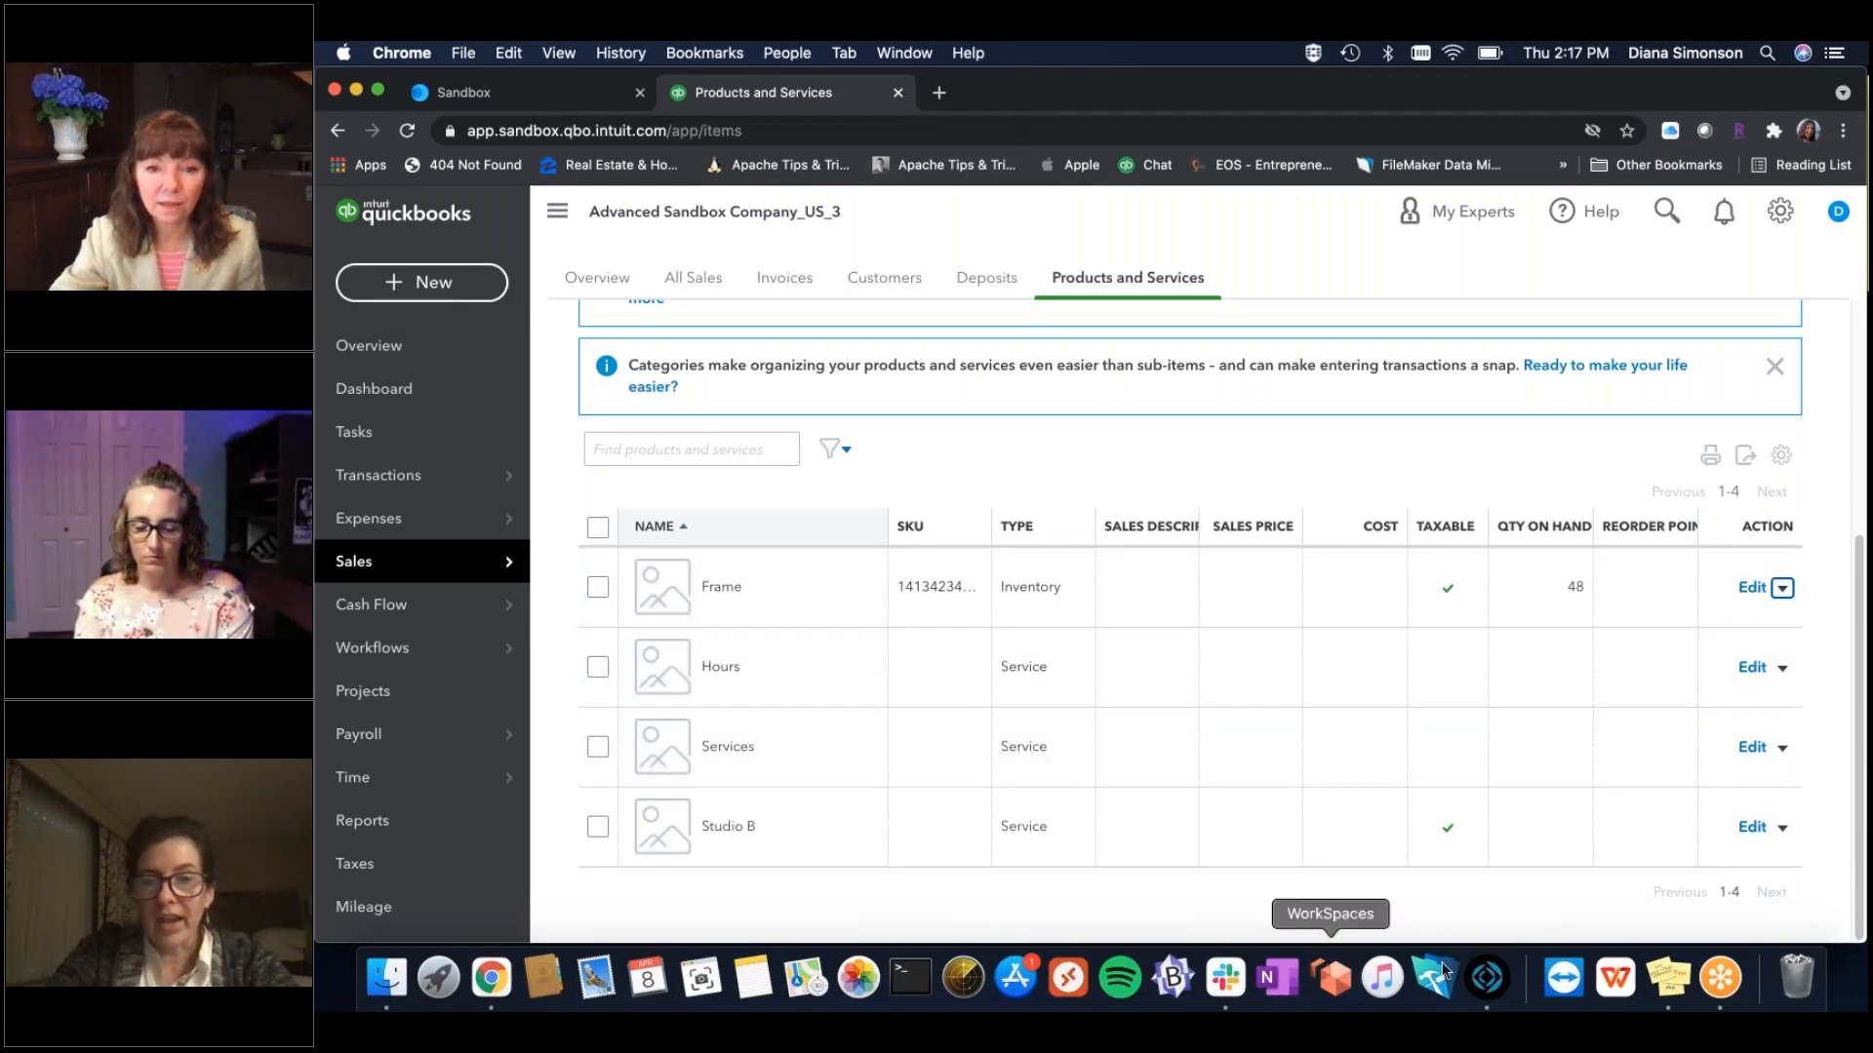
# Back in FrameReady, import all eight QuickBooks tax rates from the Tax Rates section.
pyautogui.click(1486, 978)
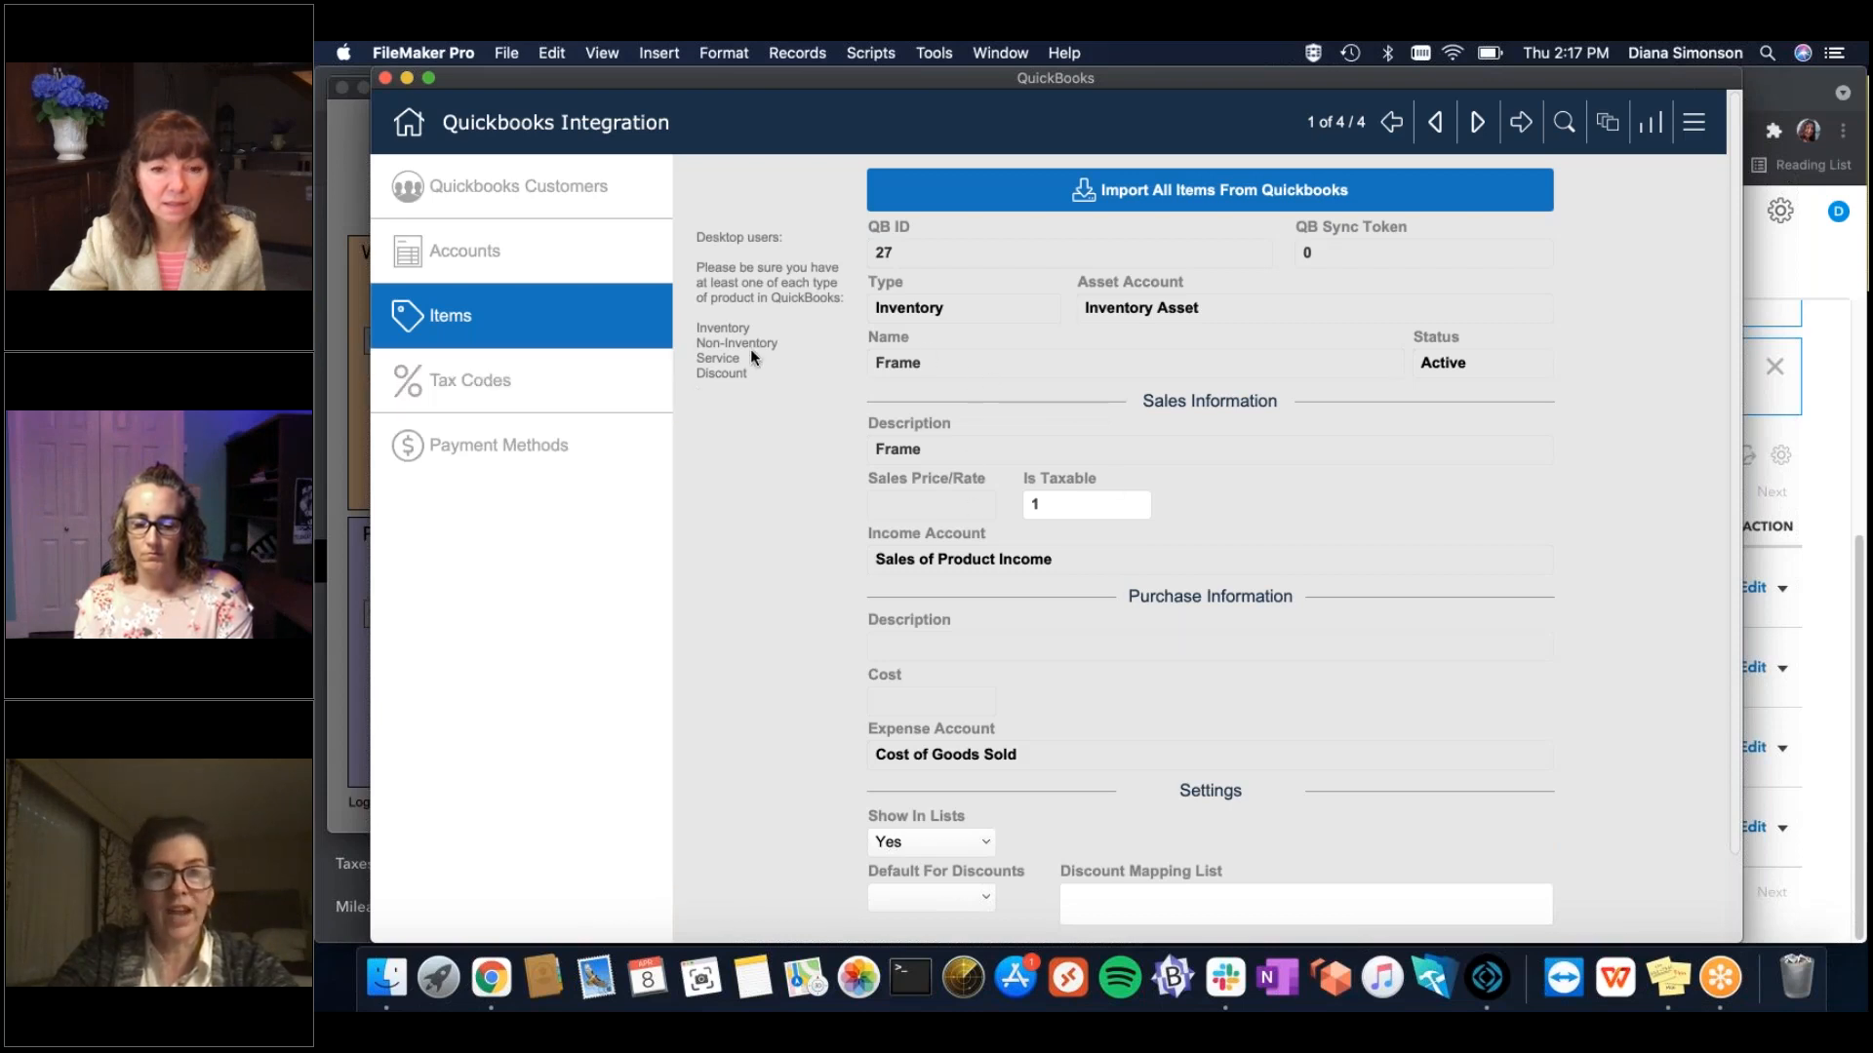
pyautogui.click(500, 401)
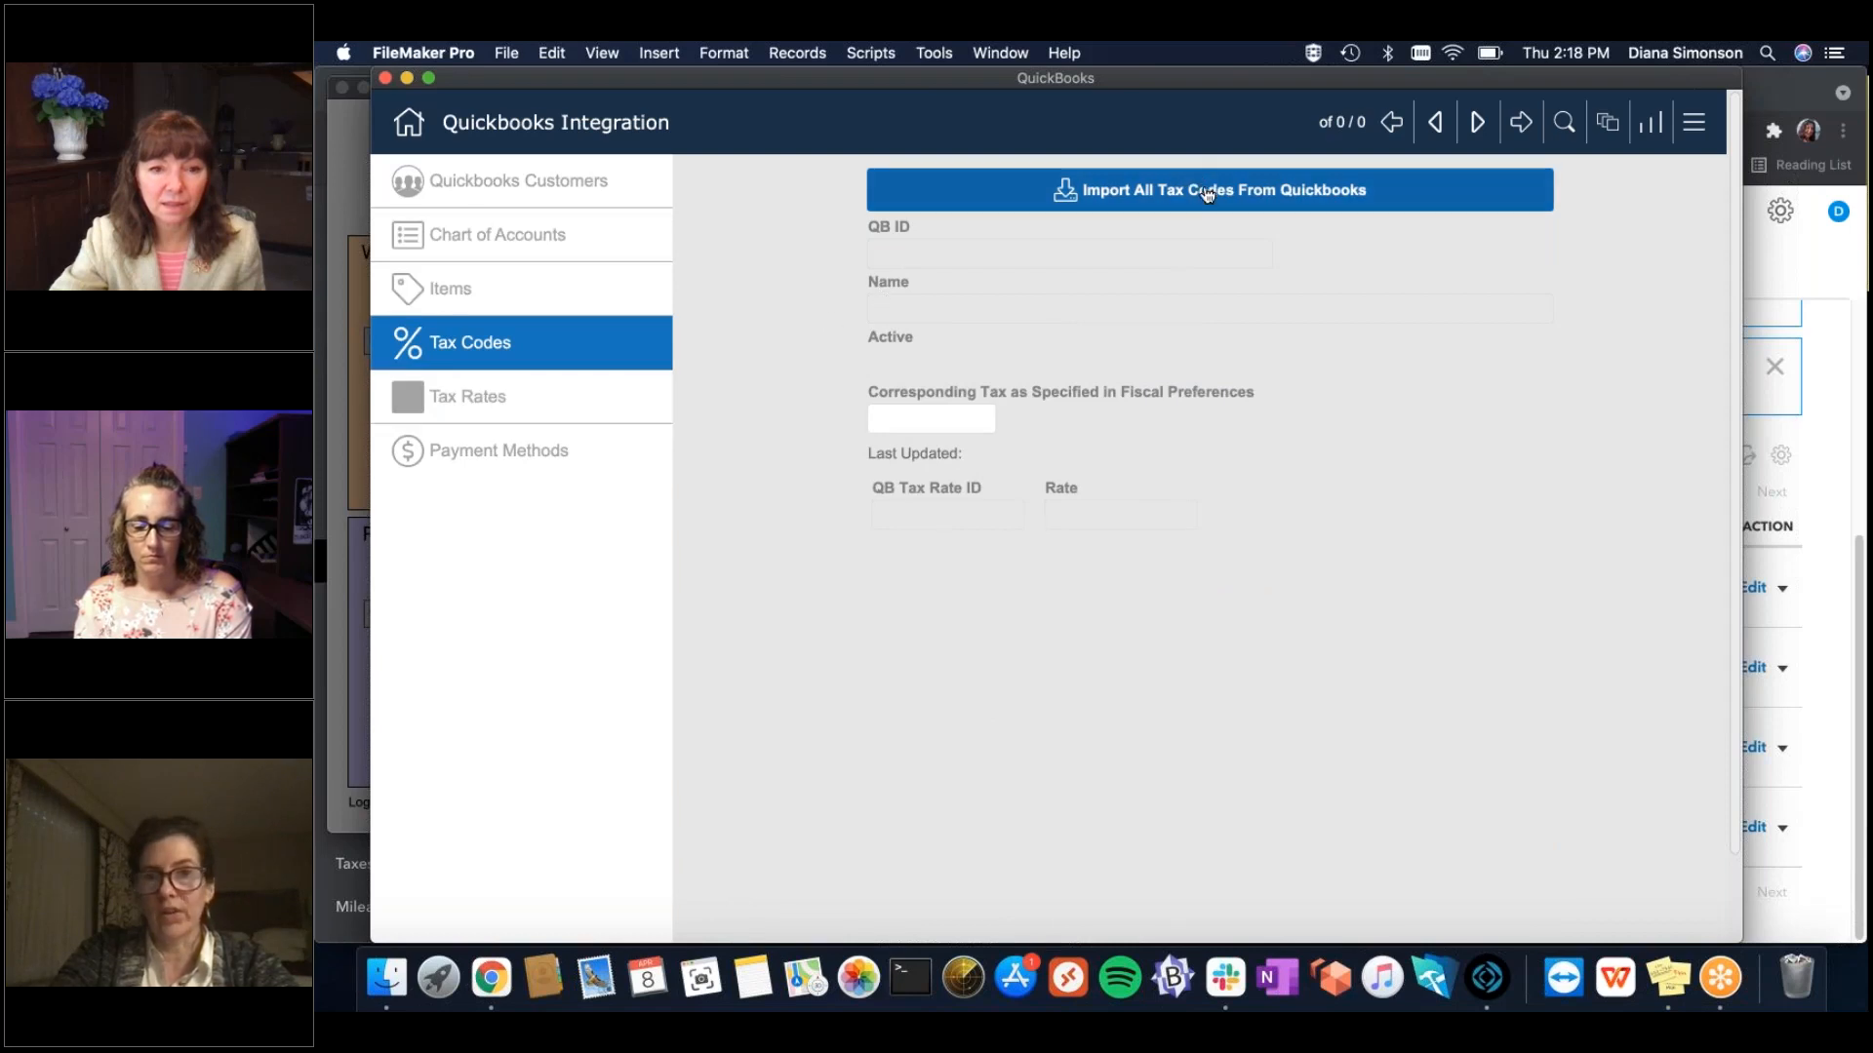
pyautogui.click(507, 396)
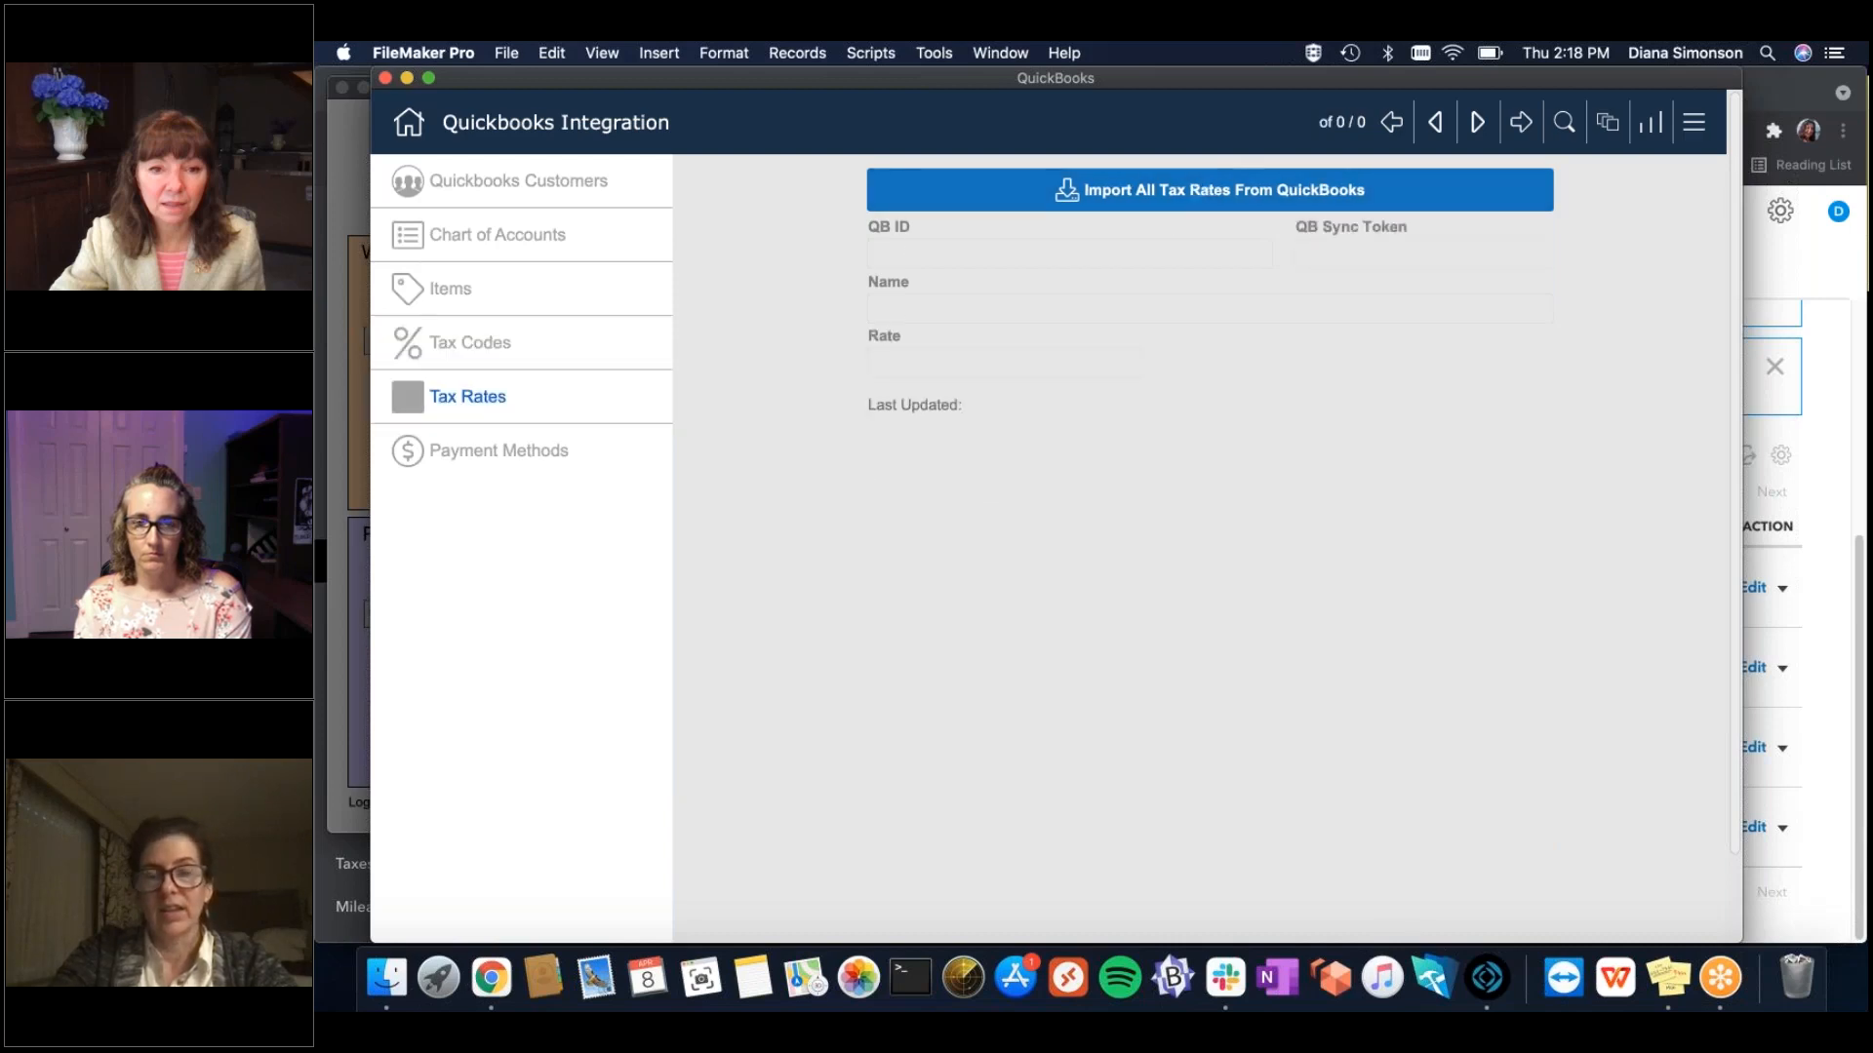
pyautogui.click(1210, 190)
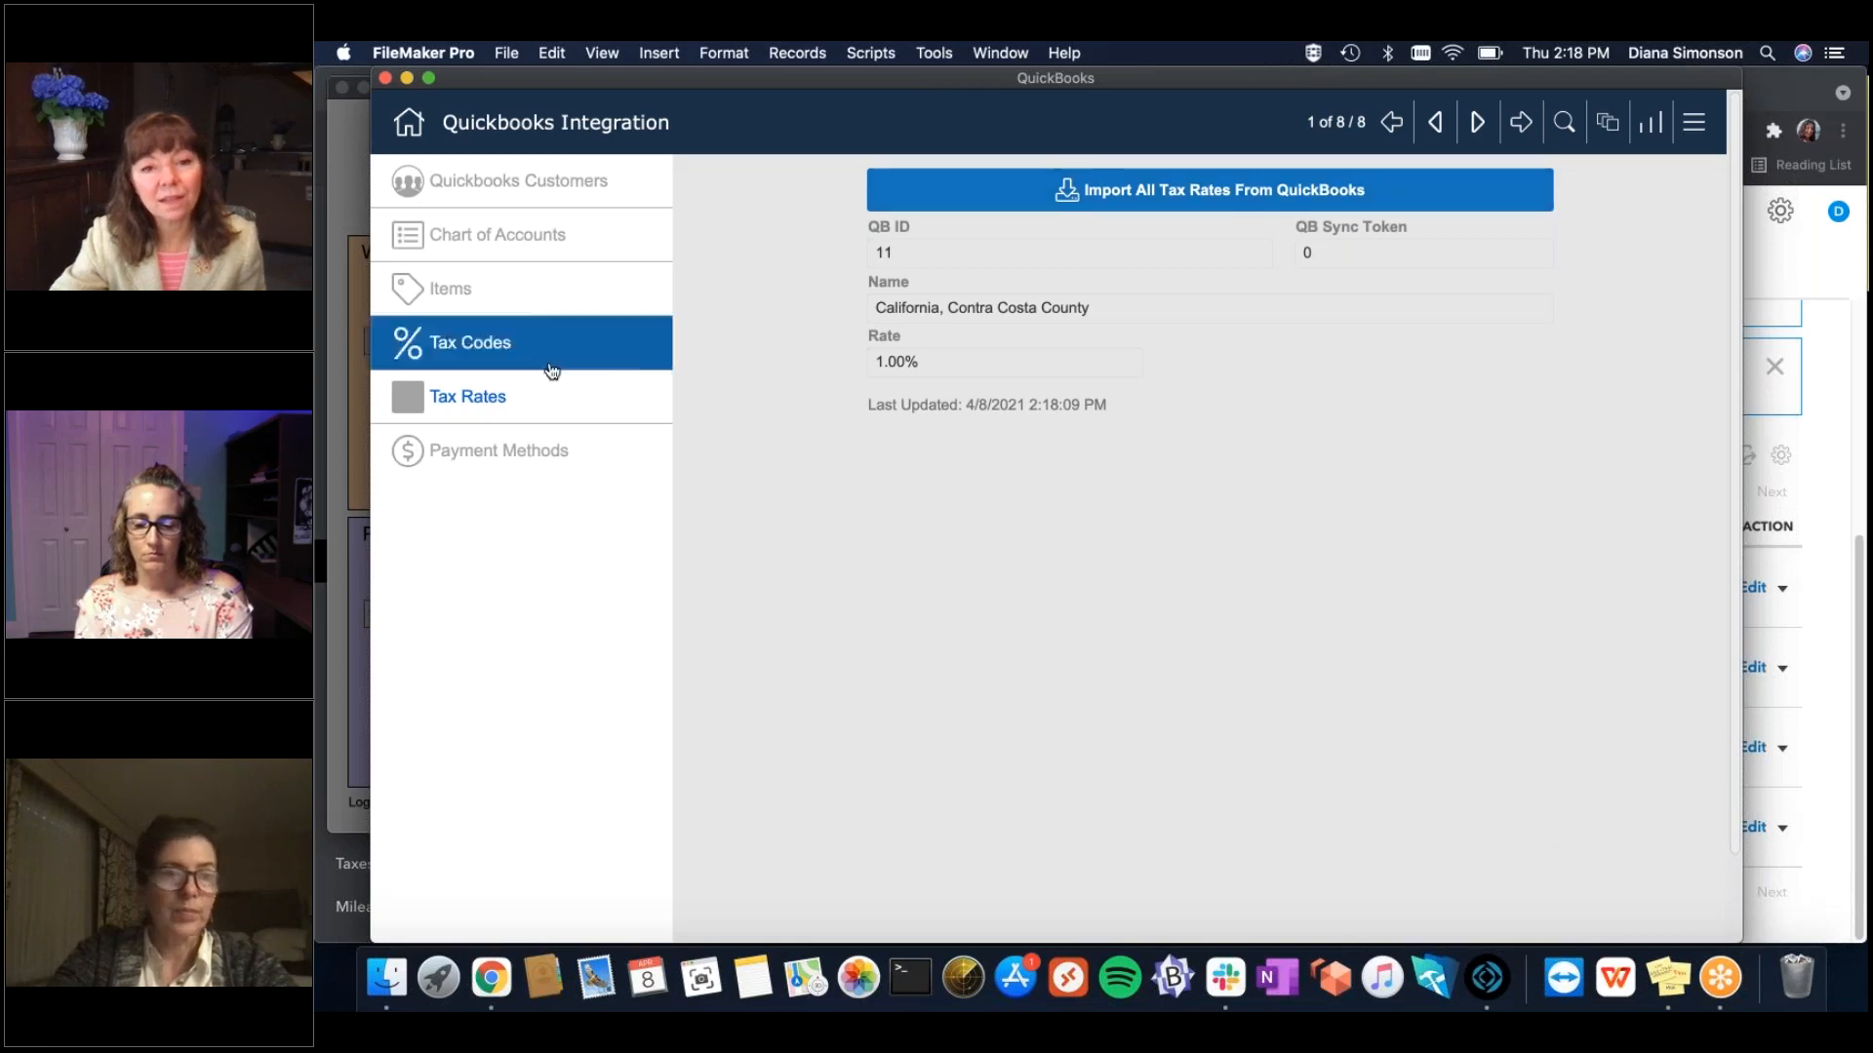
pyautogui.click(507, 367)
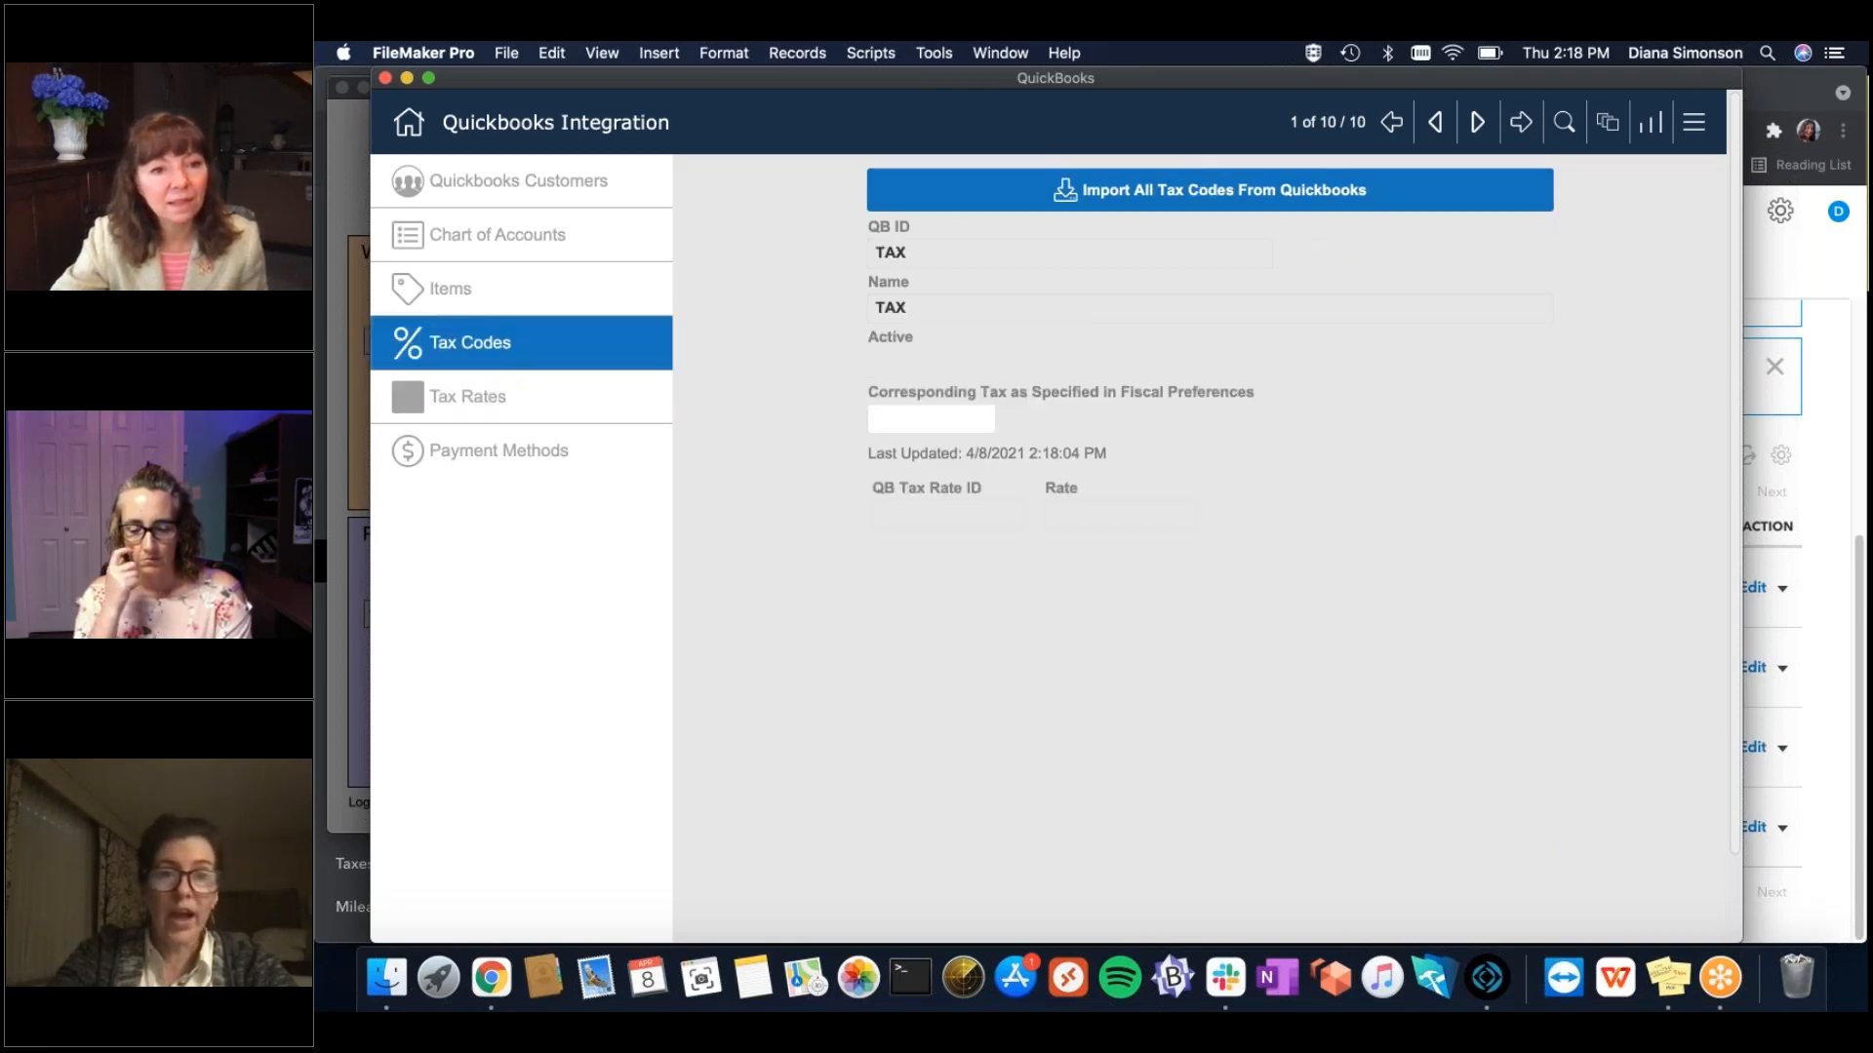
# Advance six tax code records to California State and check its QB Tax Rate ID of 10.
pyautogui.click(1478, 124)
pyautogui.click(1478, 125)
pyautogui.click(1477, 125)
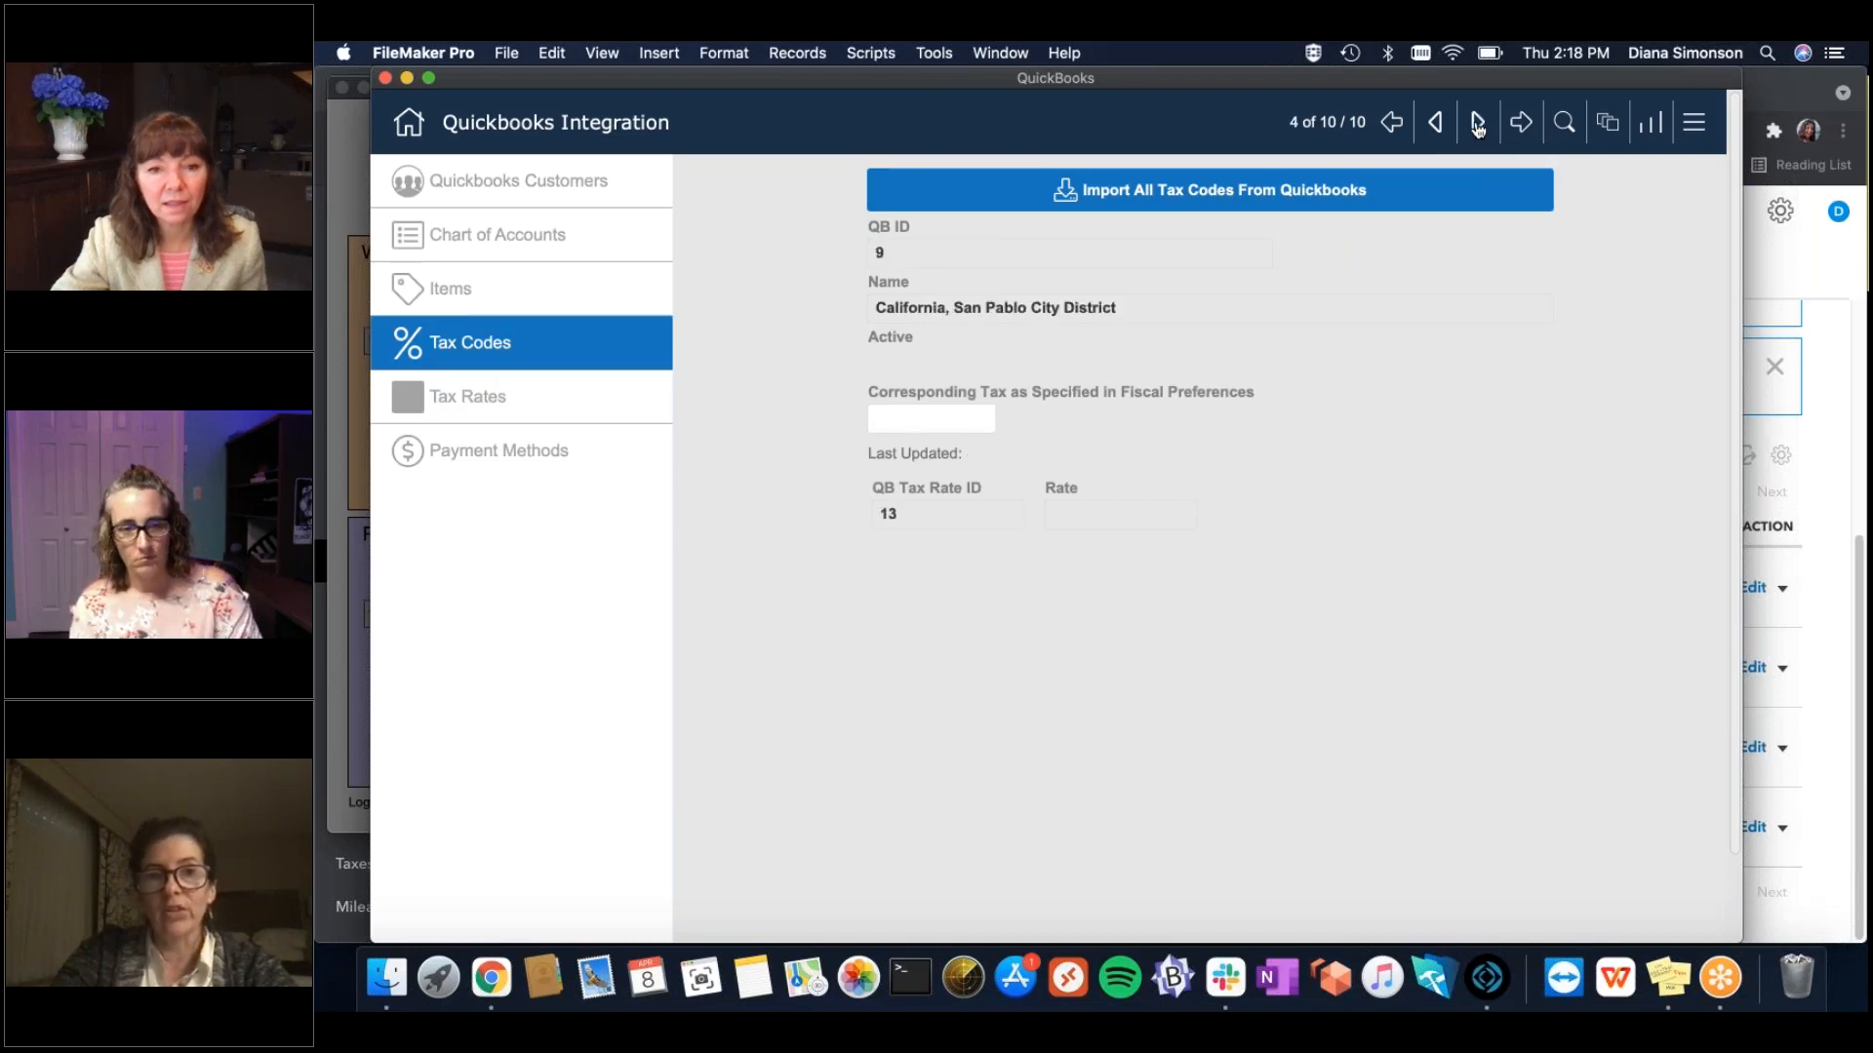
pyautogui.click(1477, 125)
pyautogui.click(1477, 125)
pyautogui.click(1478, 125)
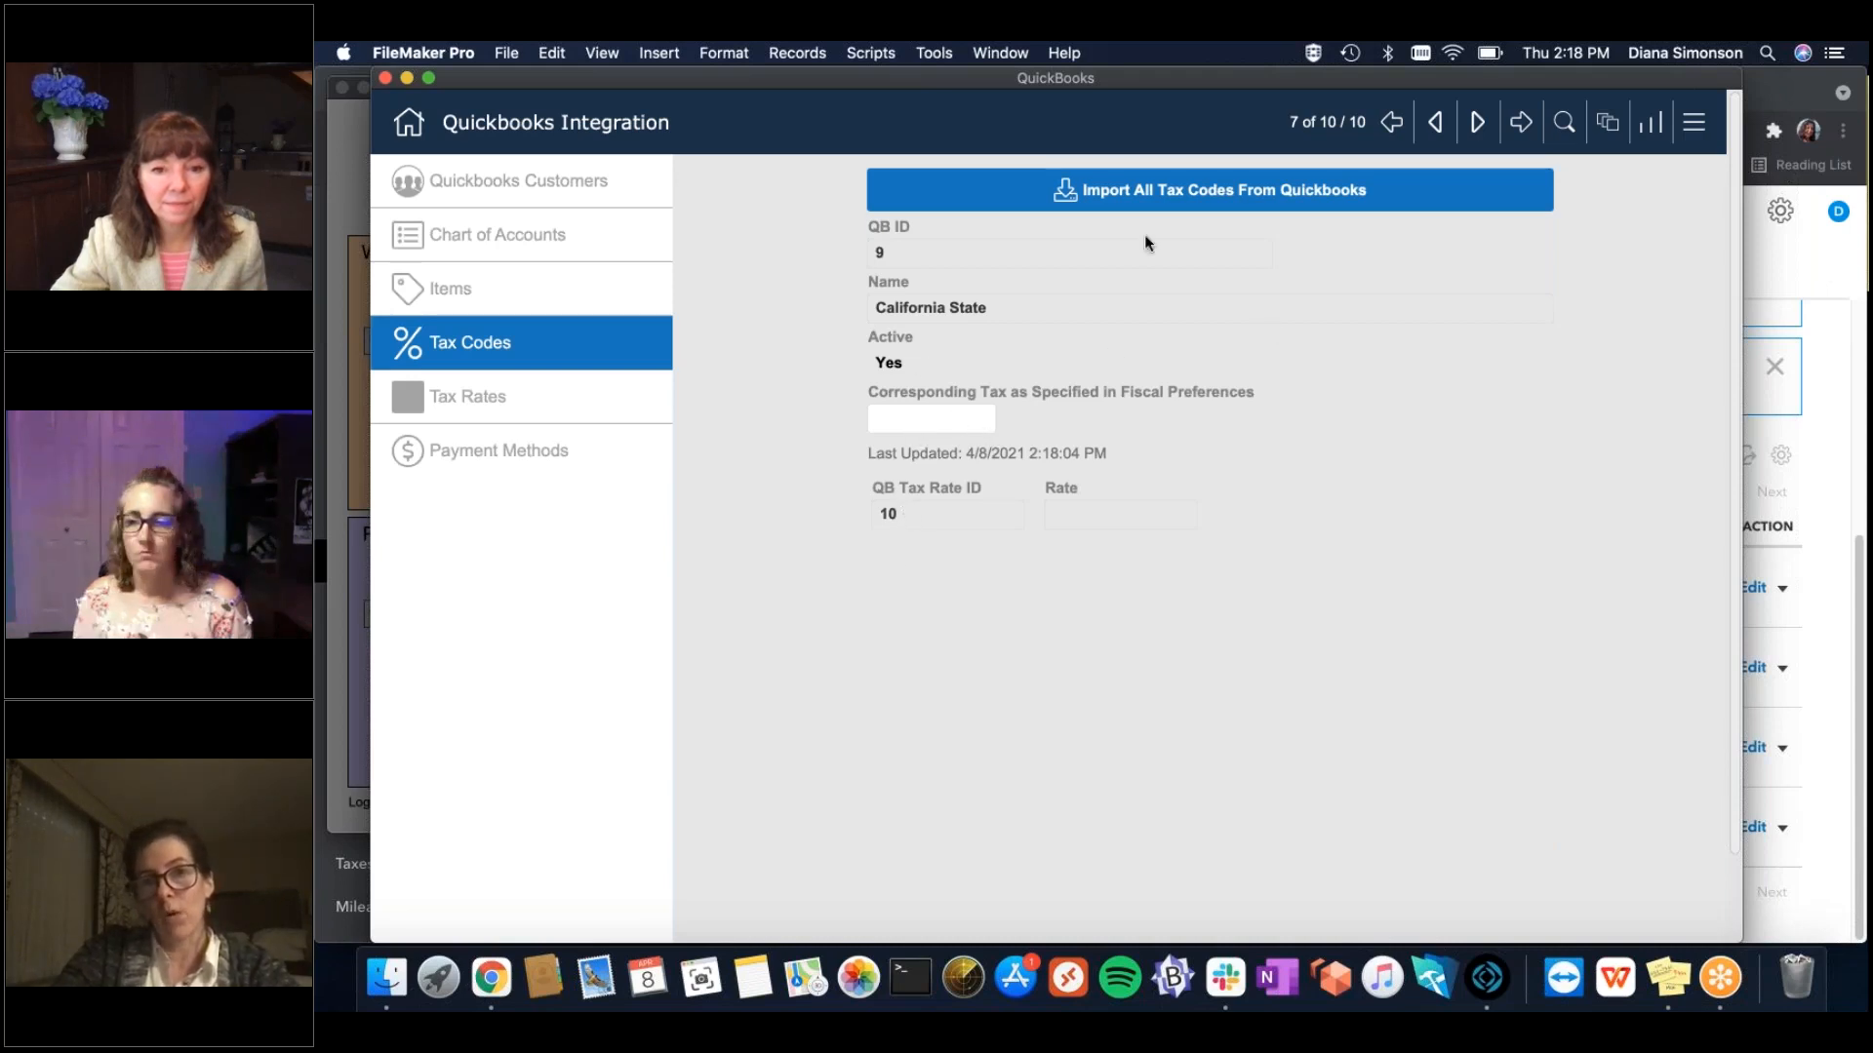
pyautogui.click(938, 509)
pyautogui.click(1032, 573)
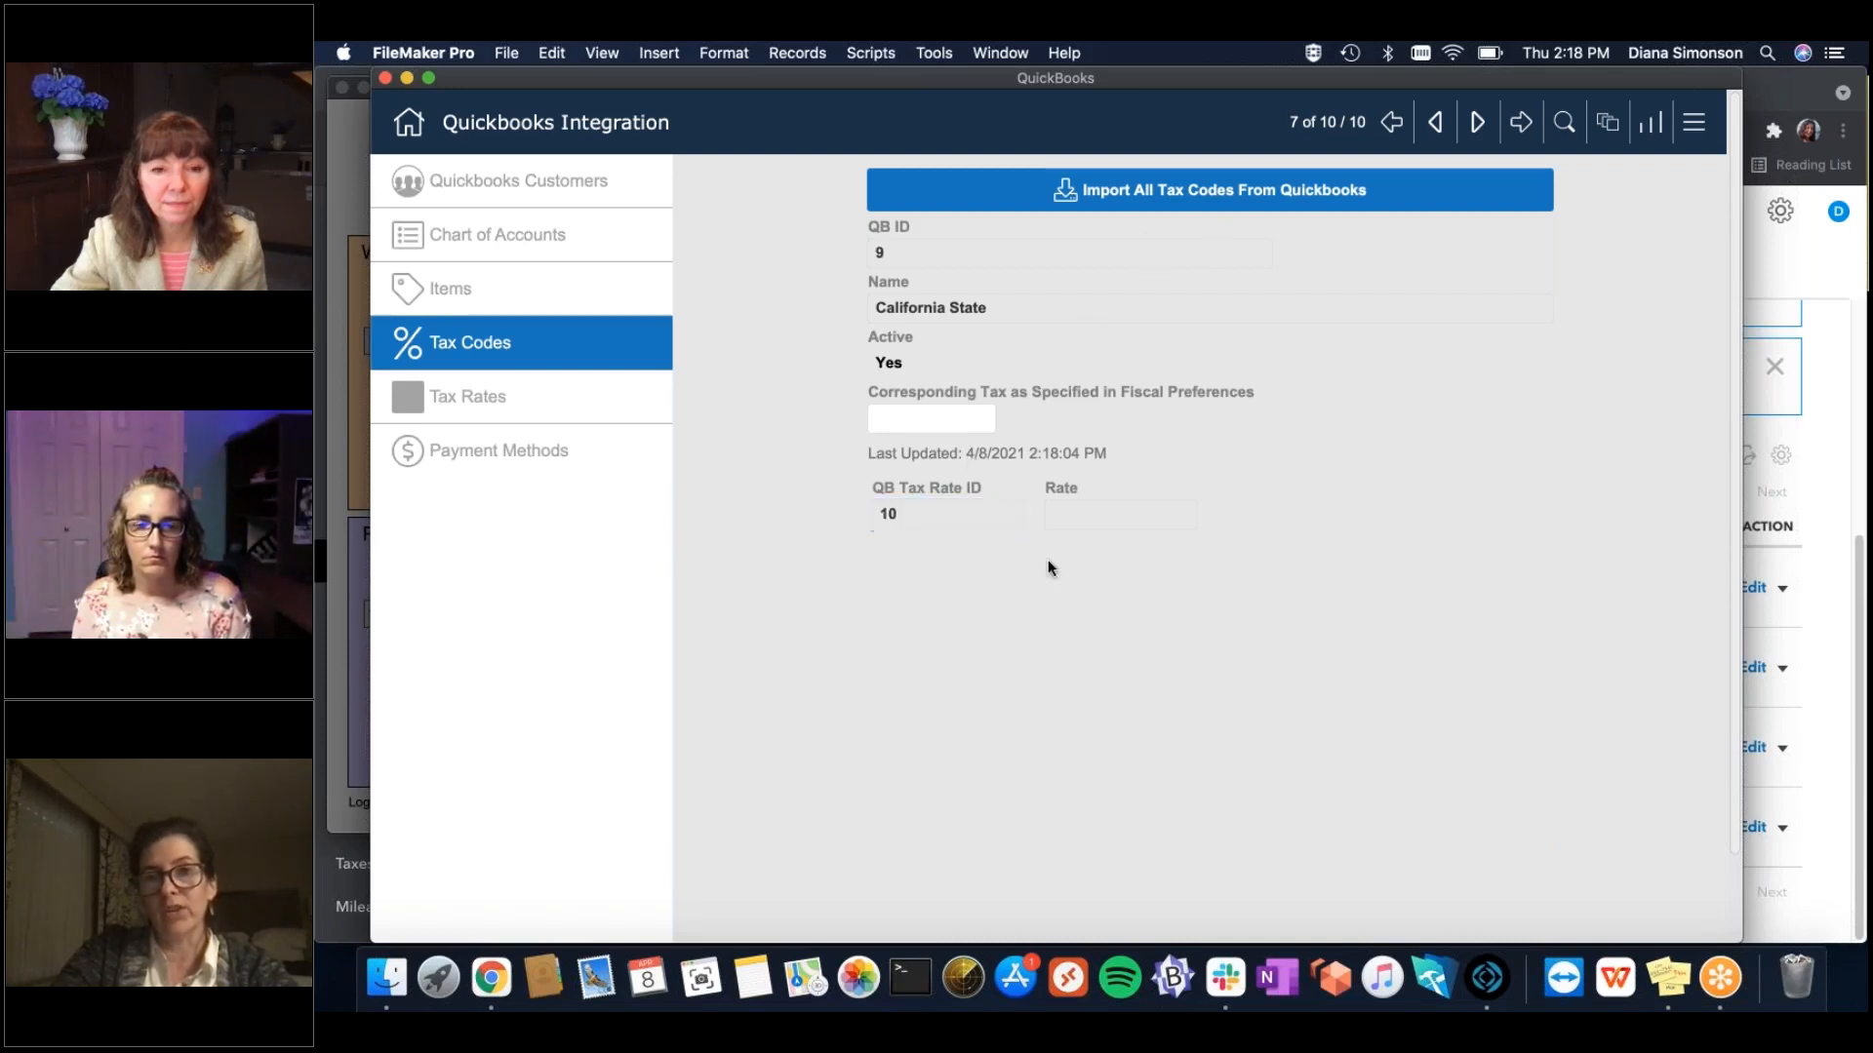
pyautogui.click(903, 509)
pyautogui.click(928, 611)
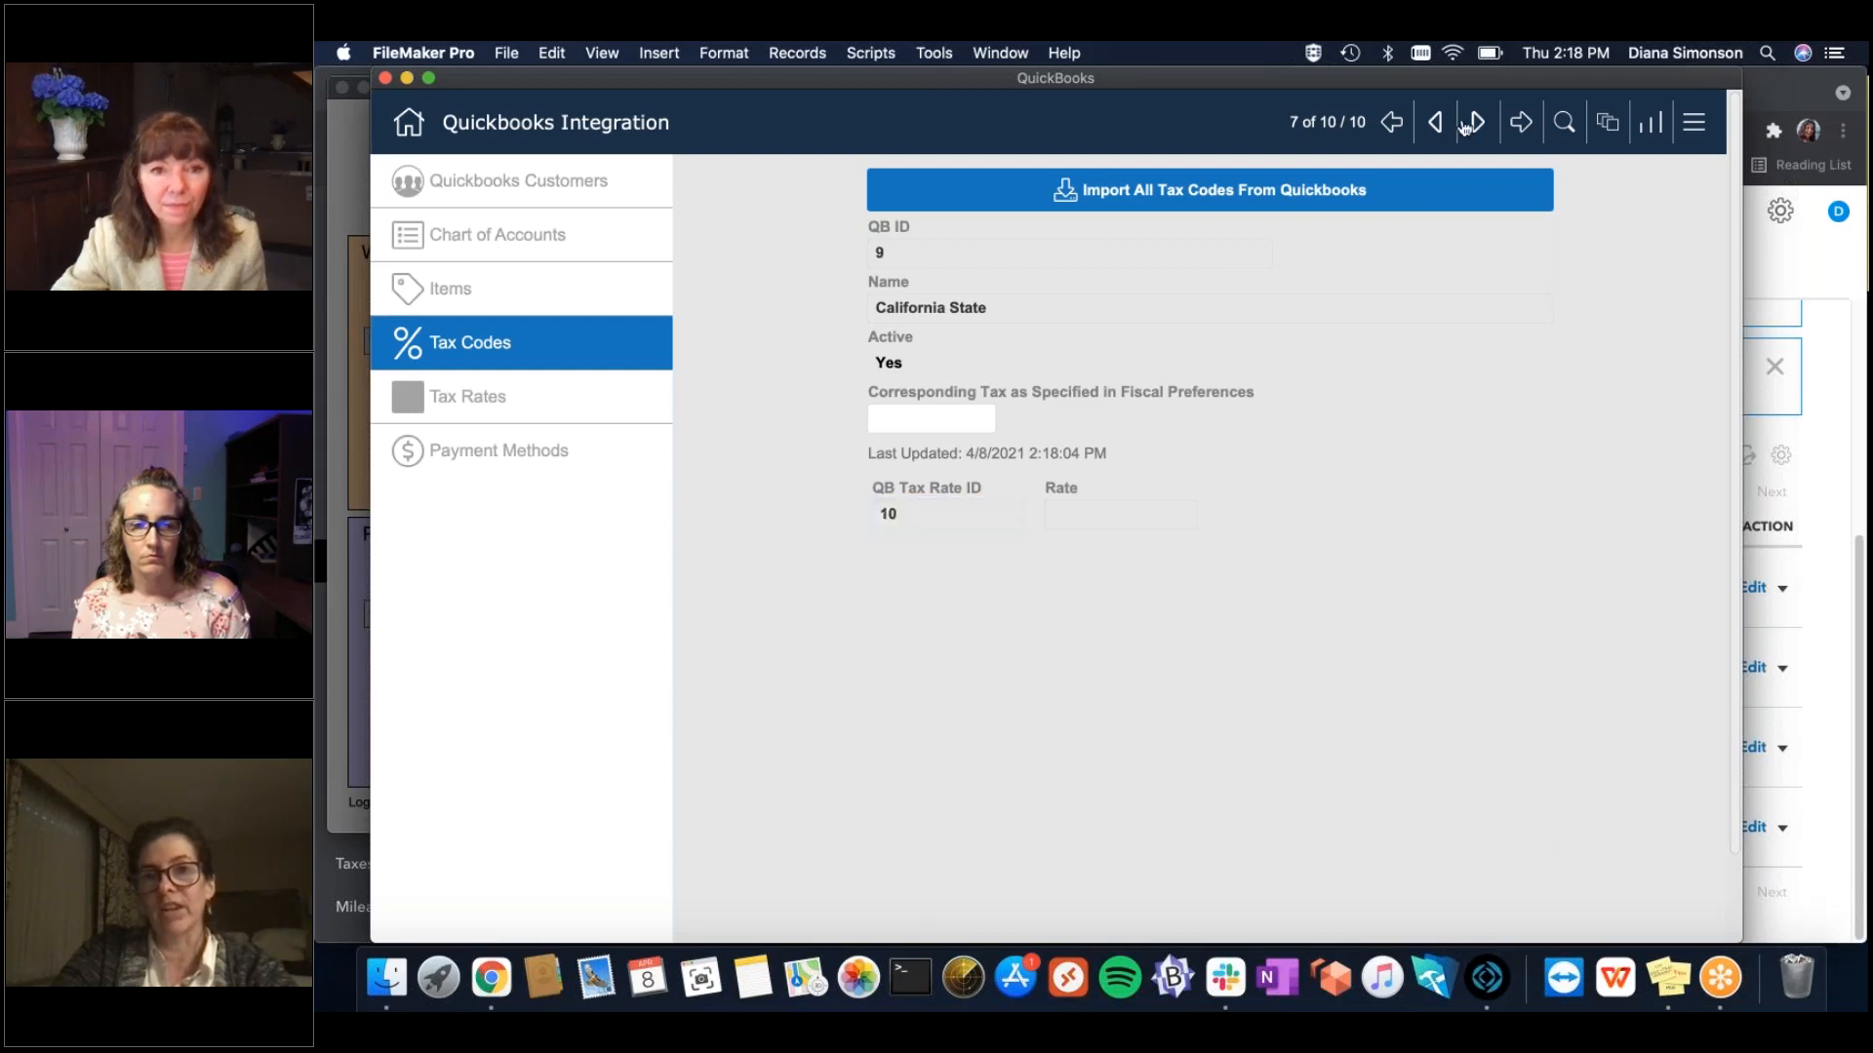
# Step back to CustomSalesTax, then forward to record 6 of 10, California, Contra Costa County.
pyautogui.click(1437, 122)
pyautogui.click(1437, 122)
pyautogui.click(1437, 122)
pyautogui.click(1438, 122)
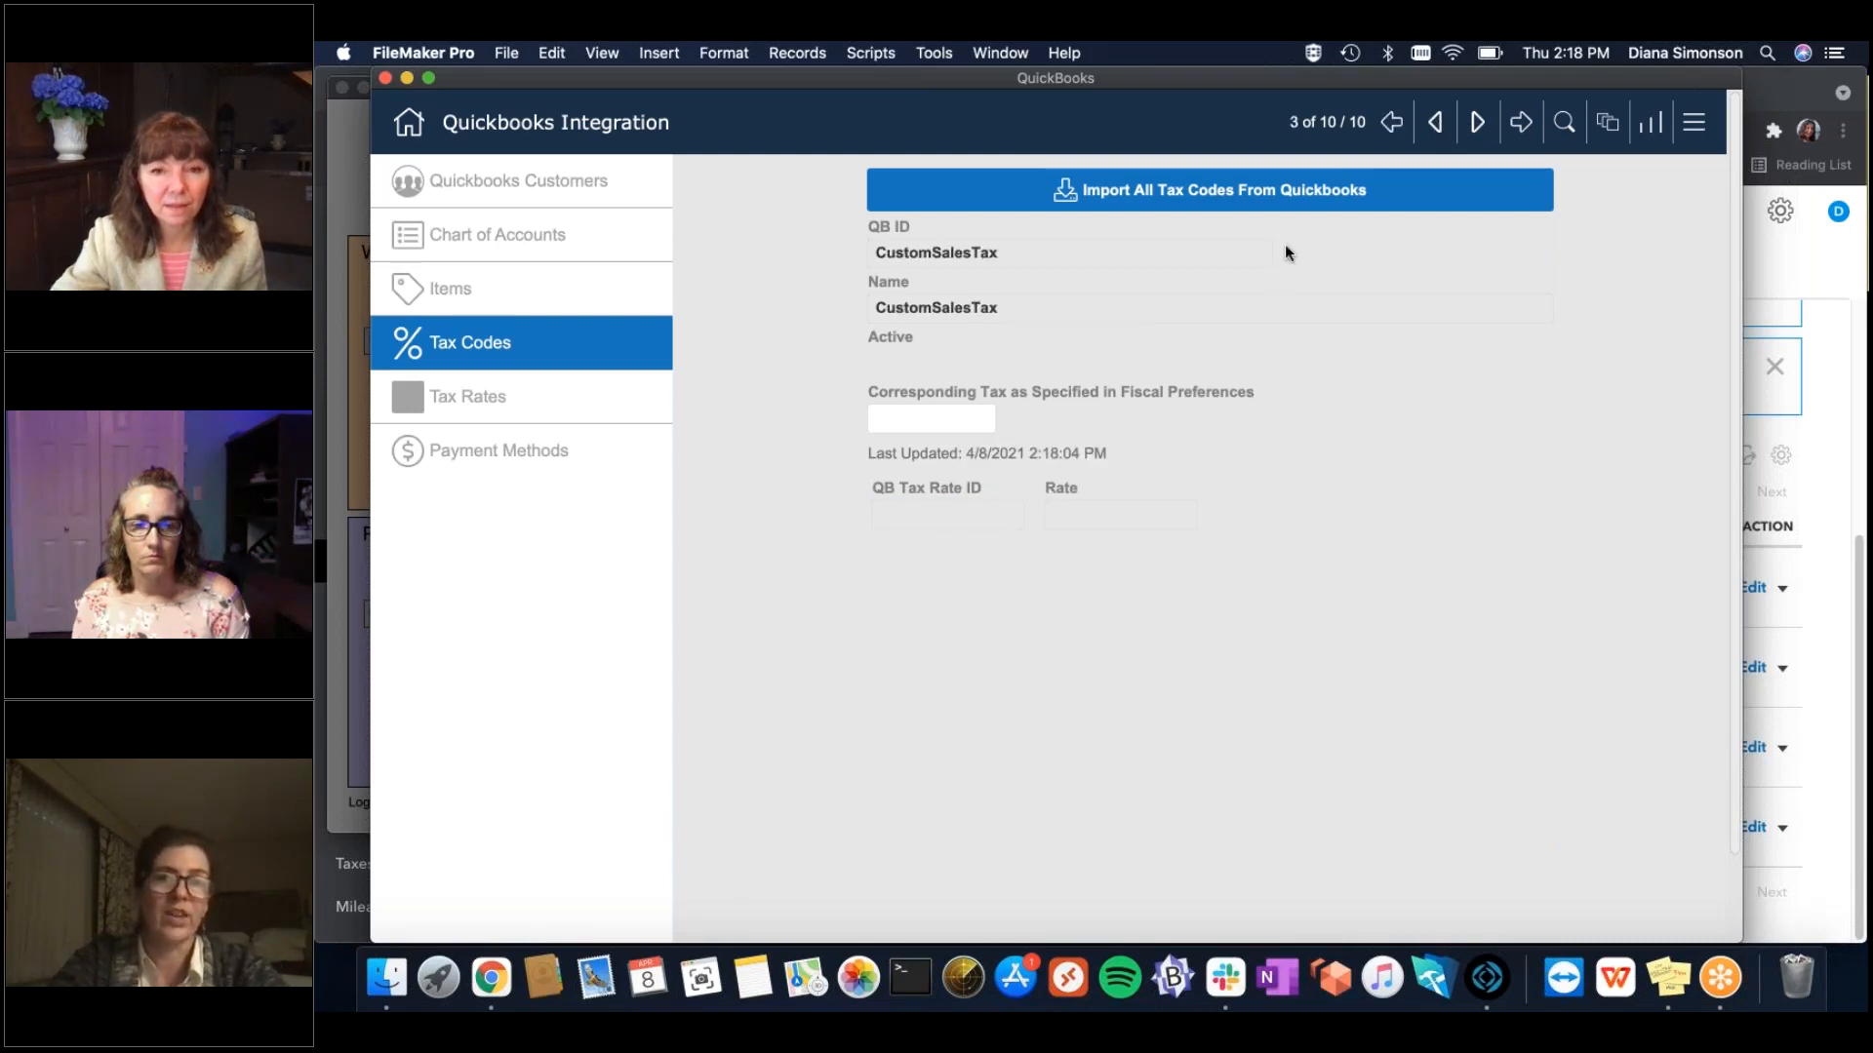
pyautogui.click(1476, 122)
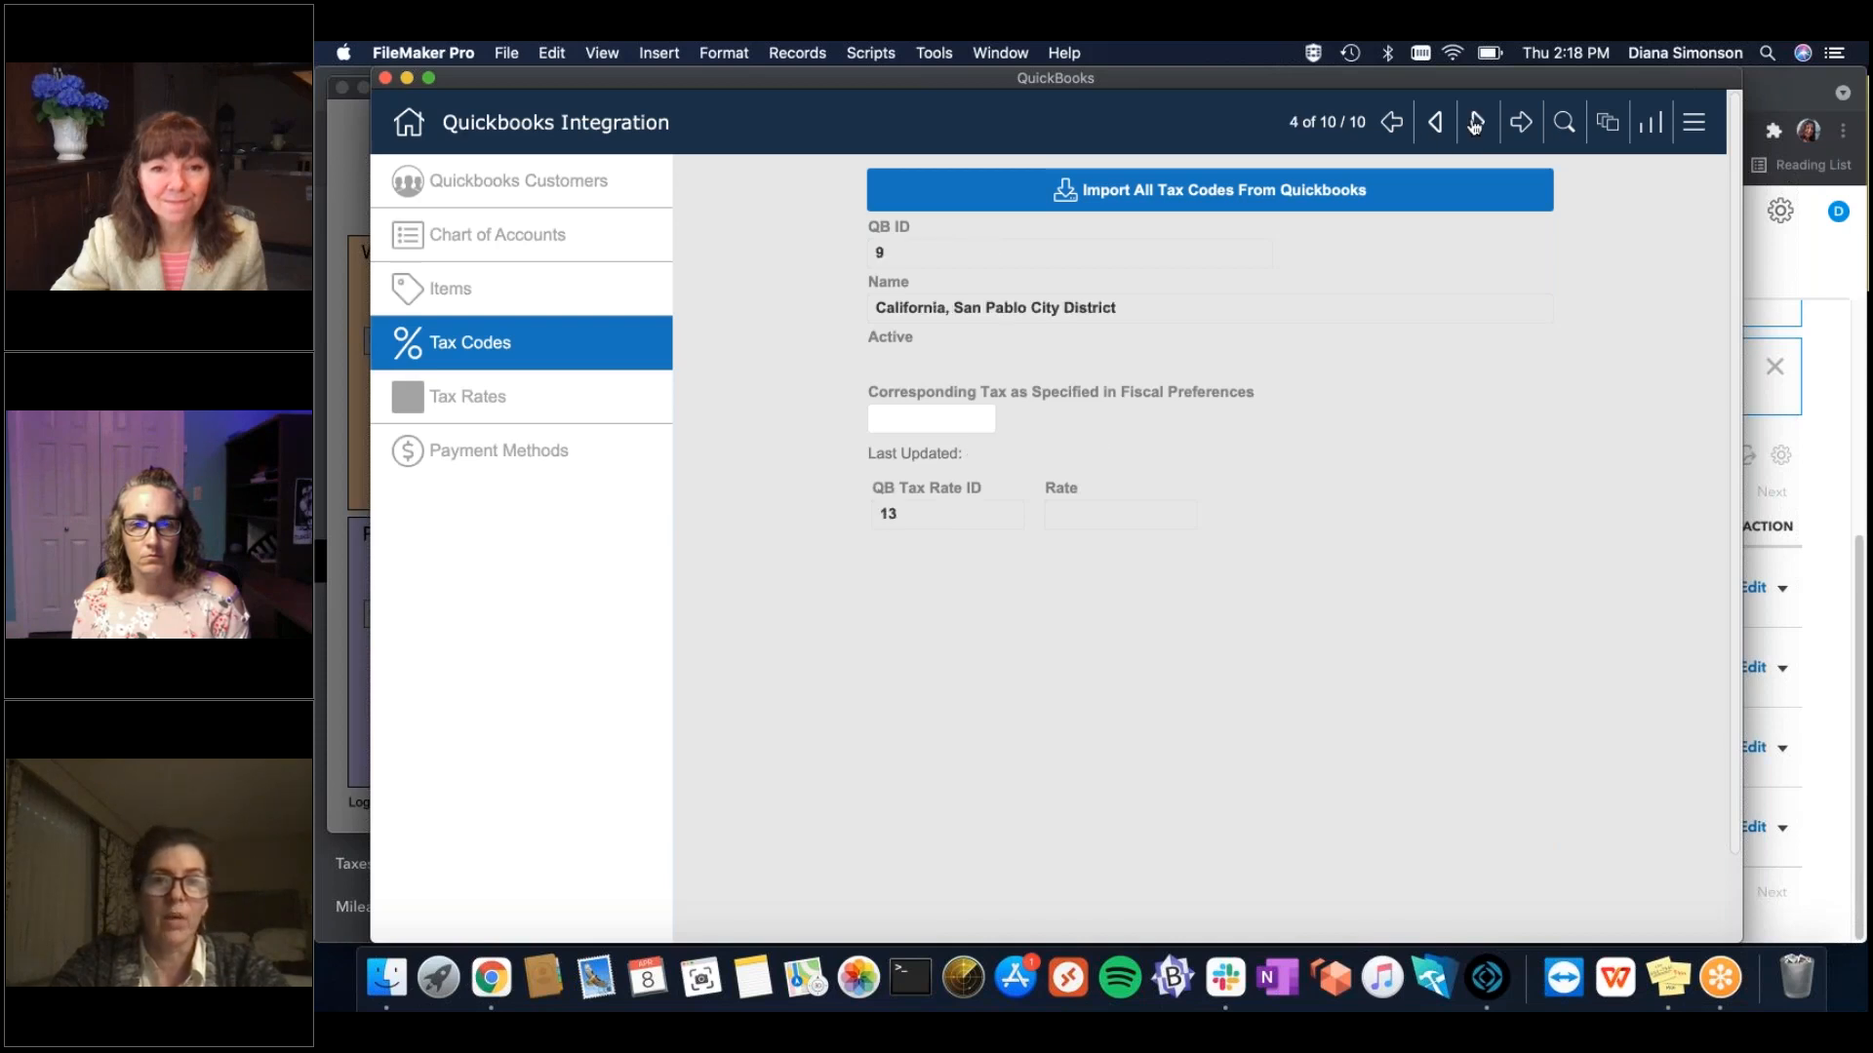
pyautogui.click(1476, 122)
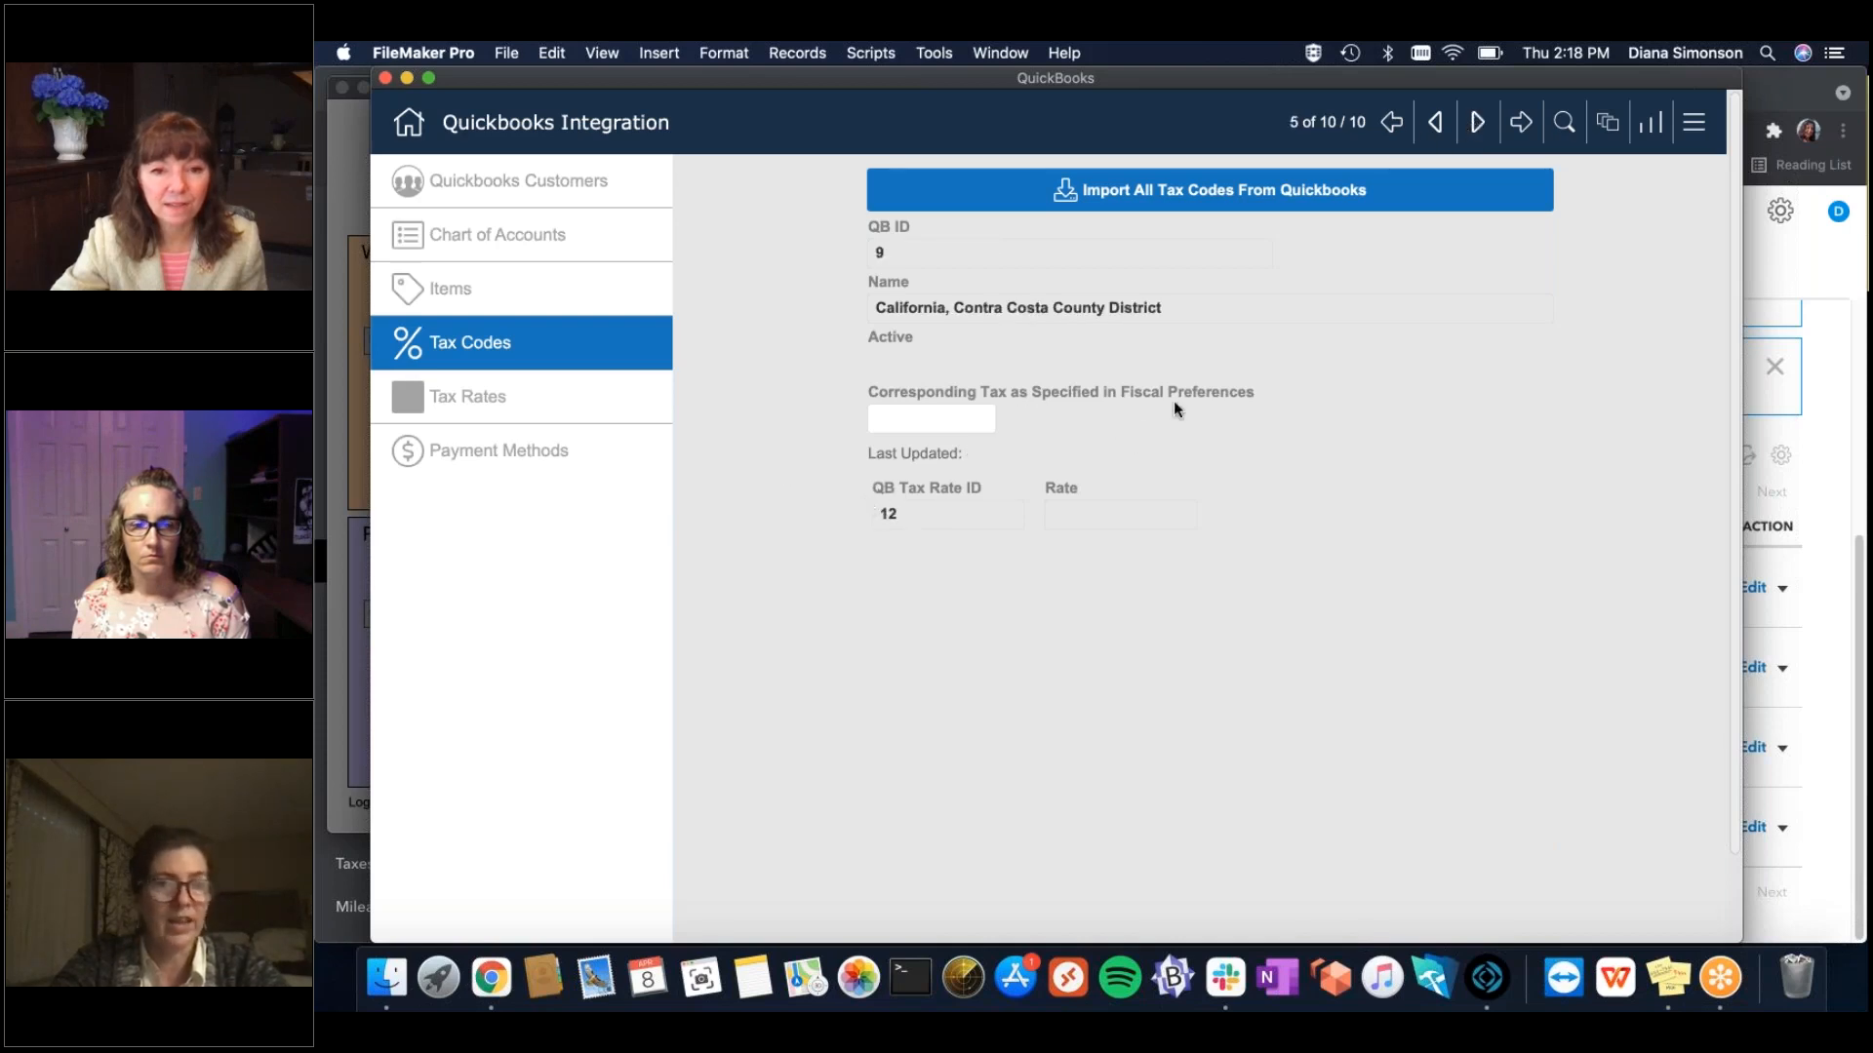
pyautogui.click(1477, 124)
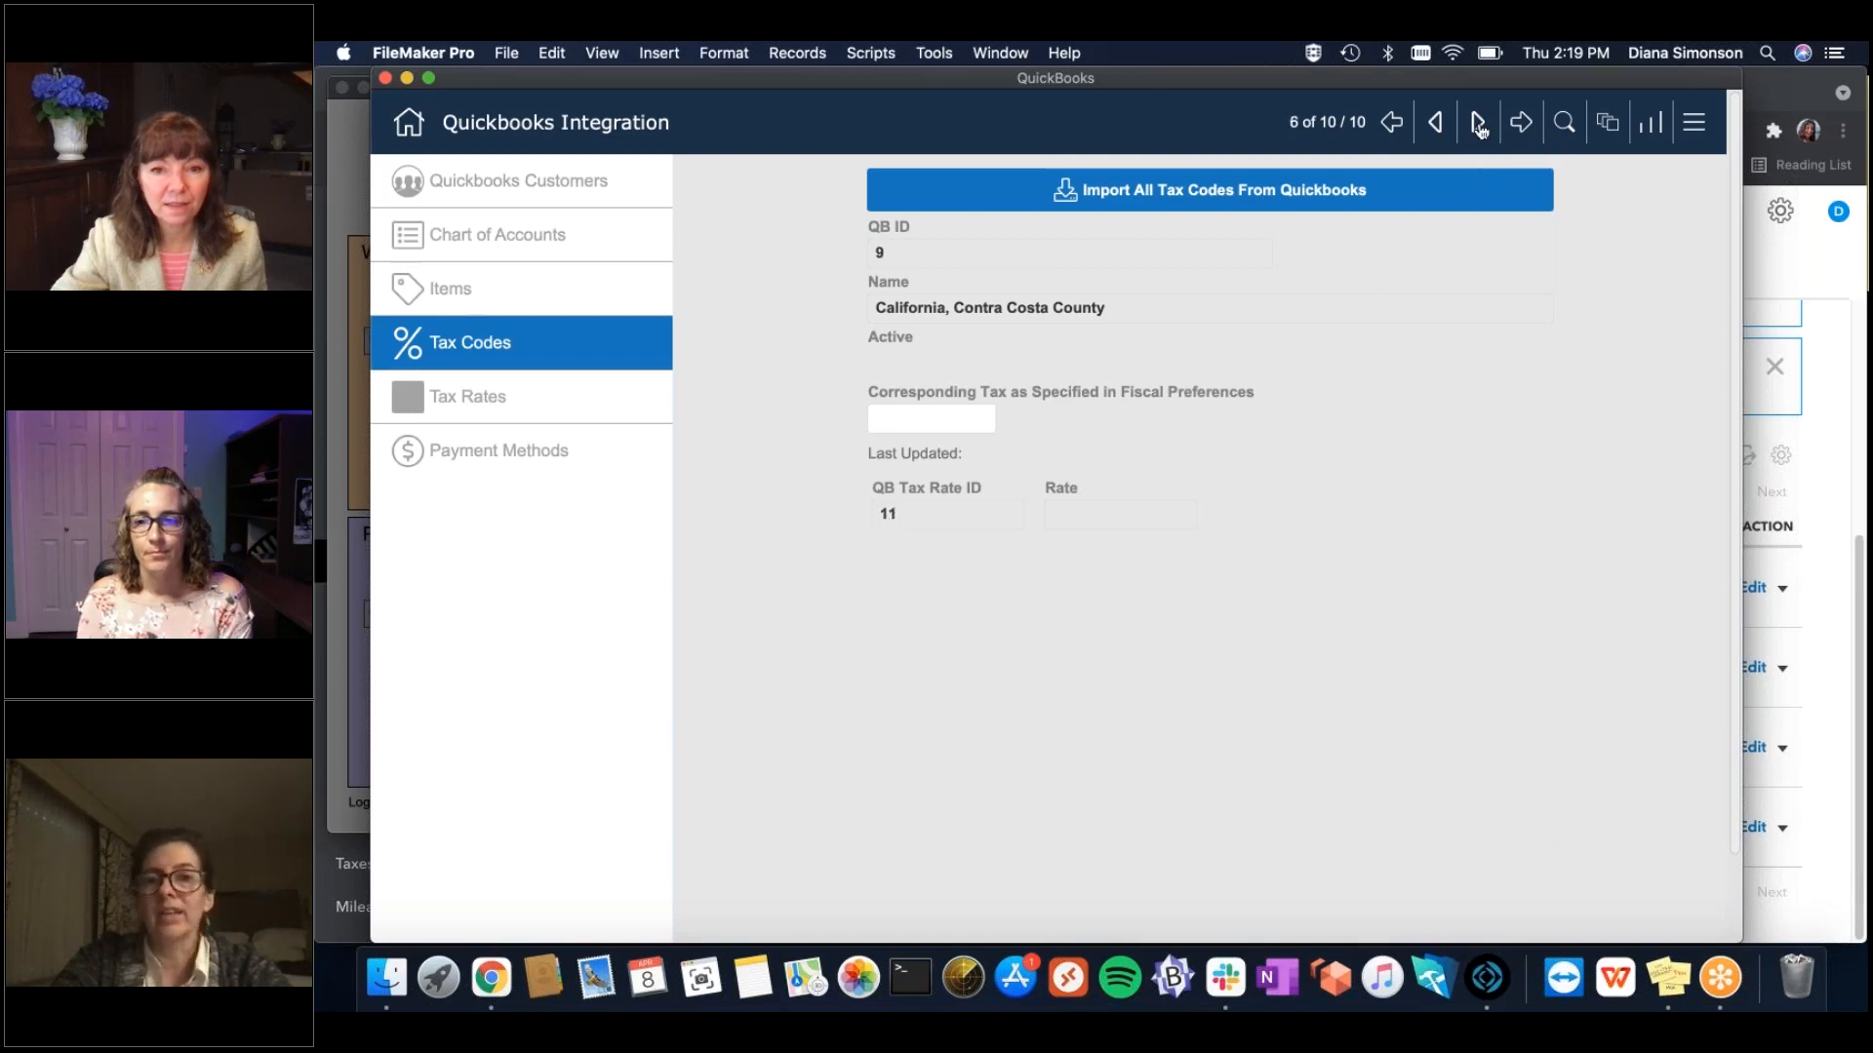
# Review the Contra Costa County District's Corresponding Tax choices, then show Tax Rates: Contra Costa County at 1.00%.
pyautogui.click(1818, 752)
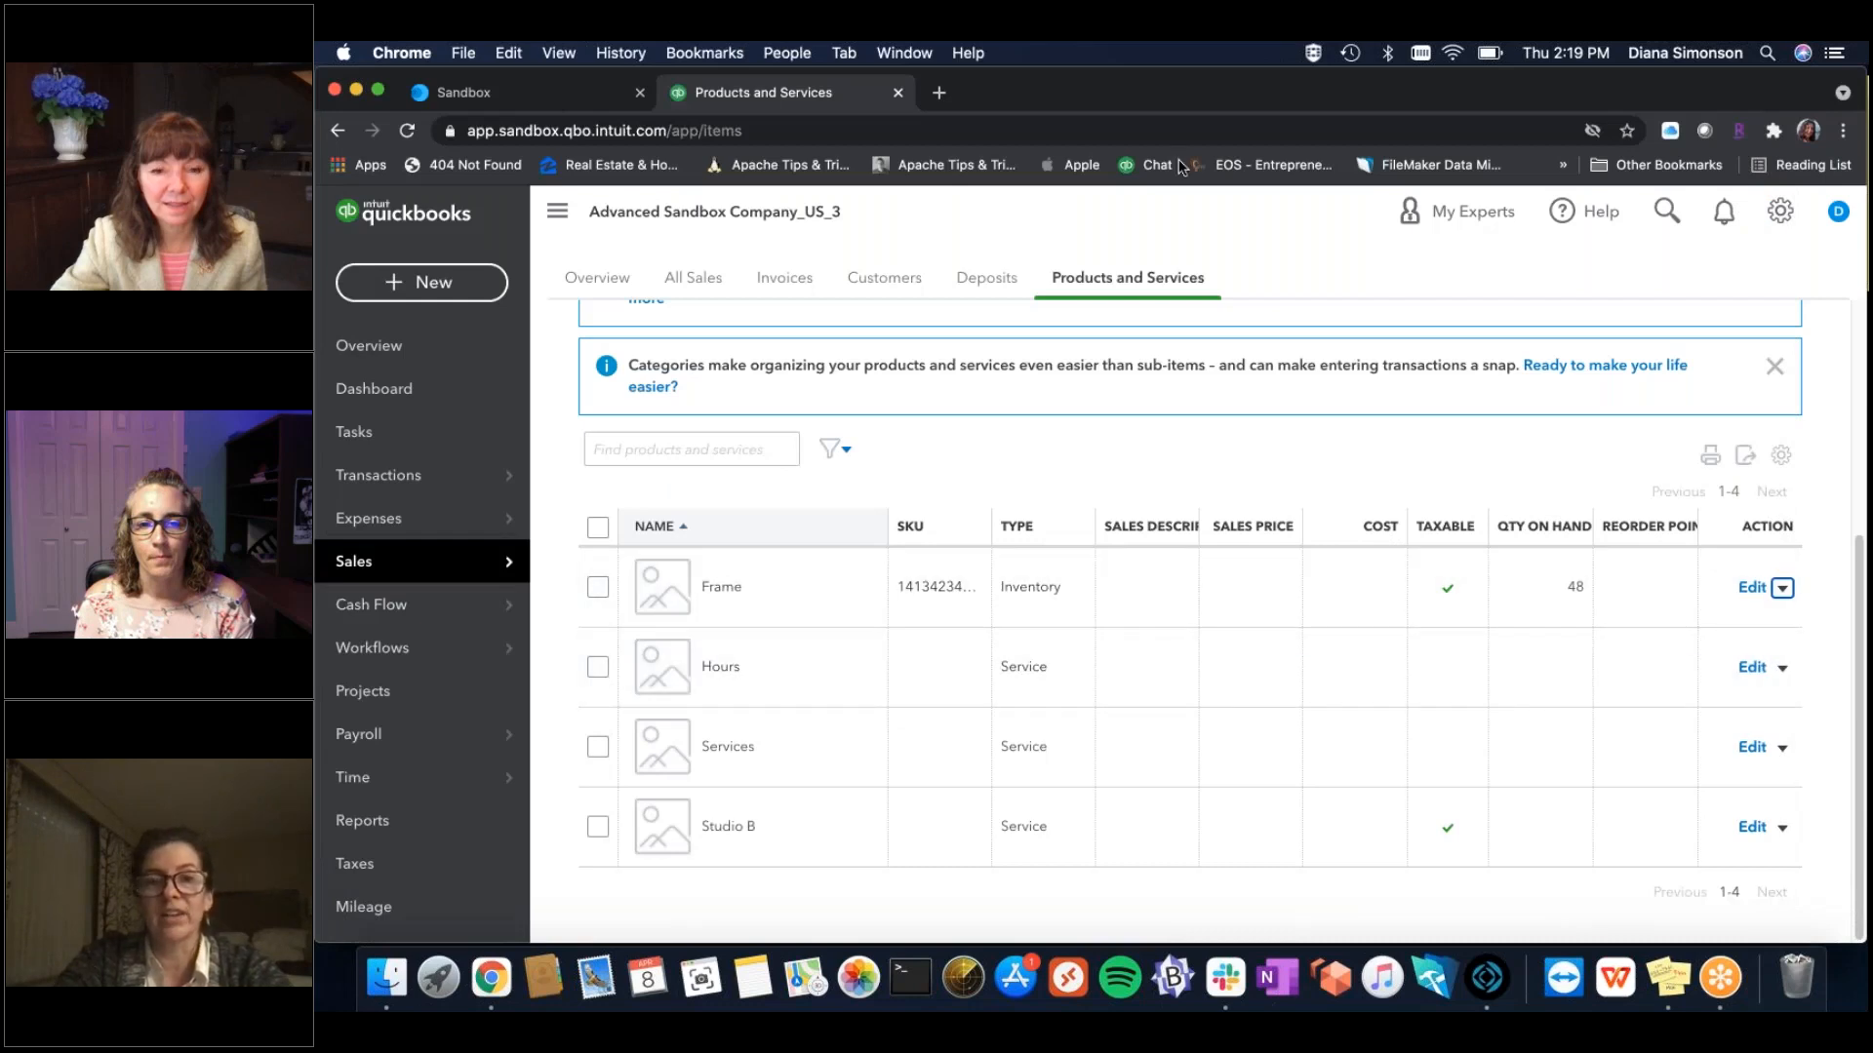
pyautogui.click(1486, 978)
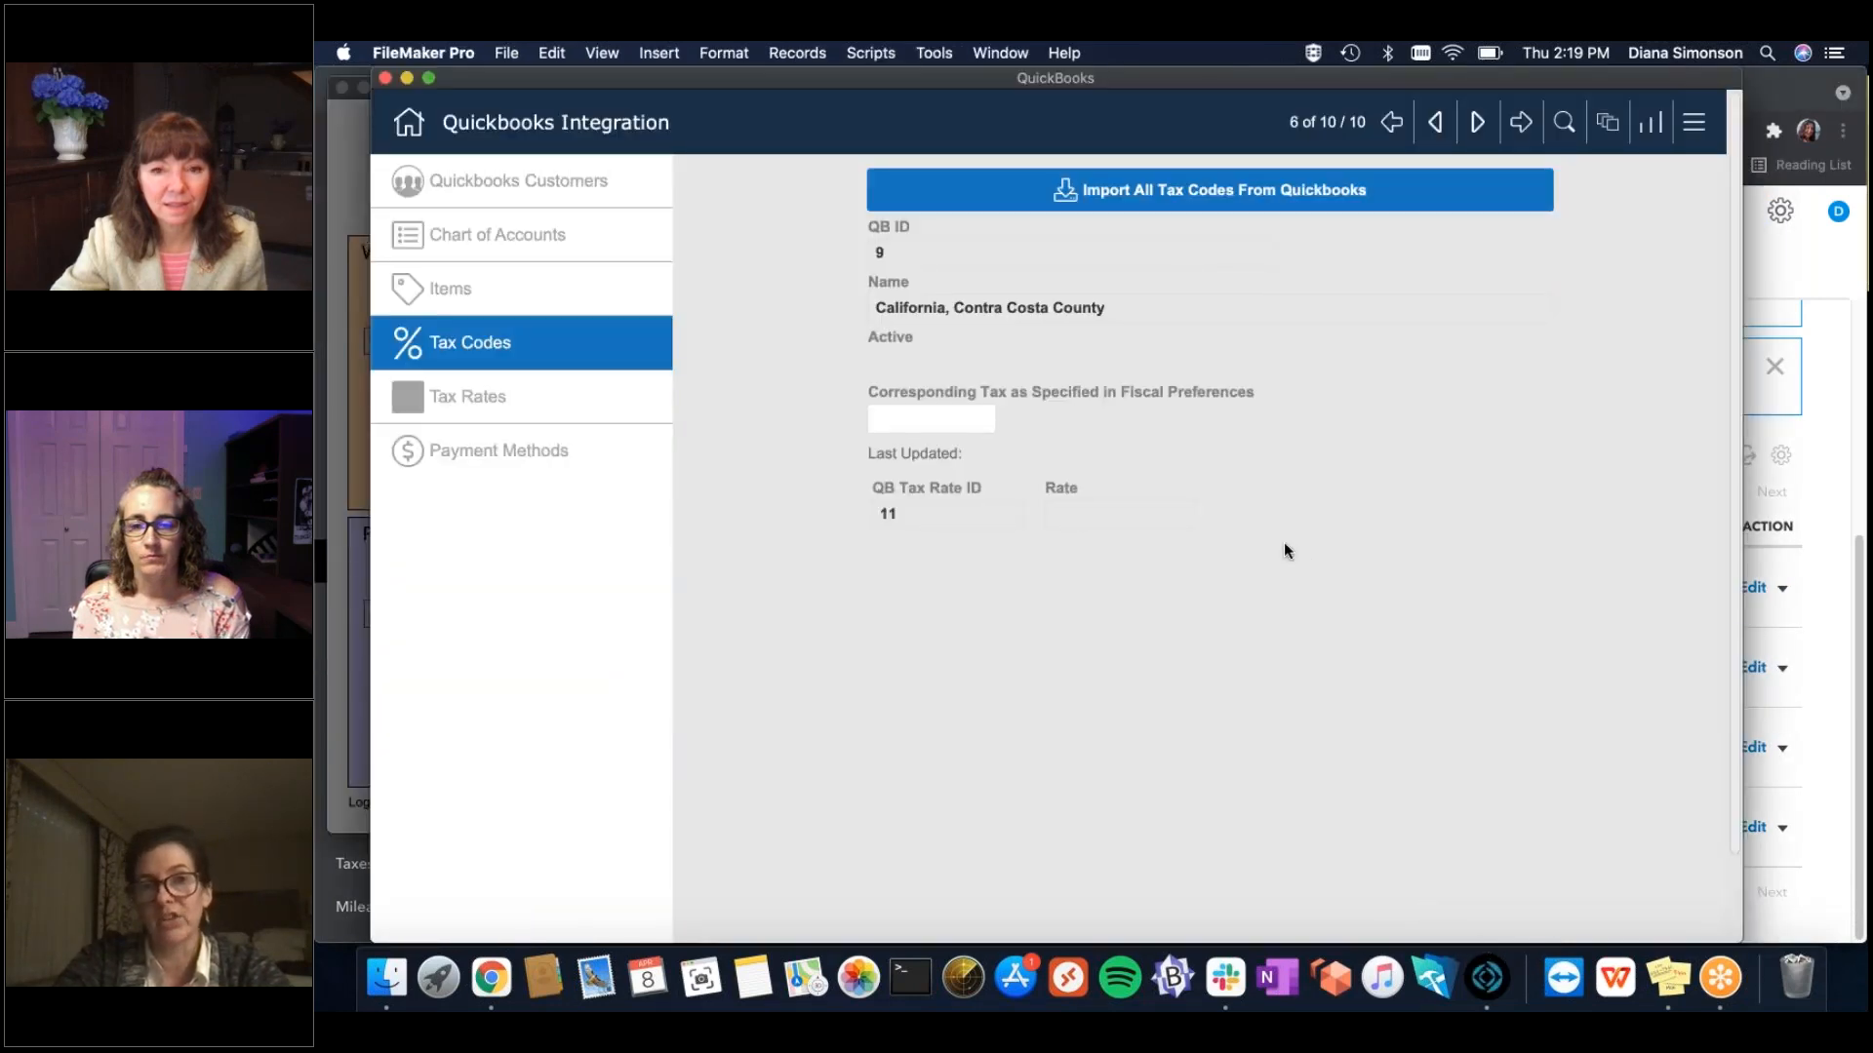
pyautogui.click(1436, 122)
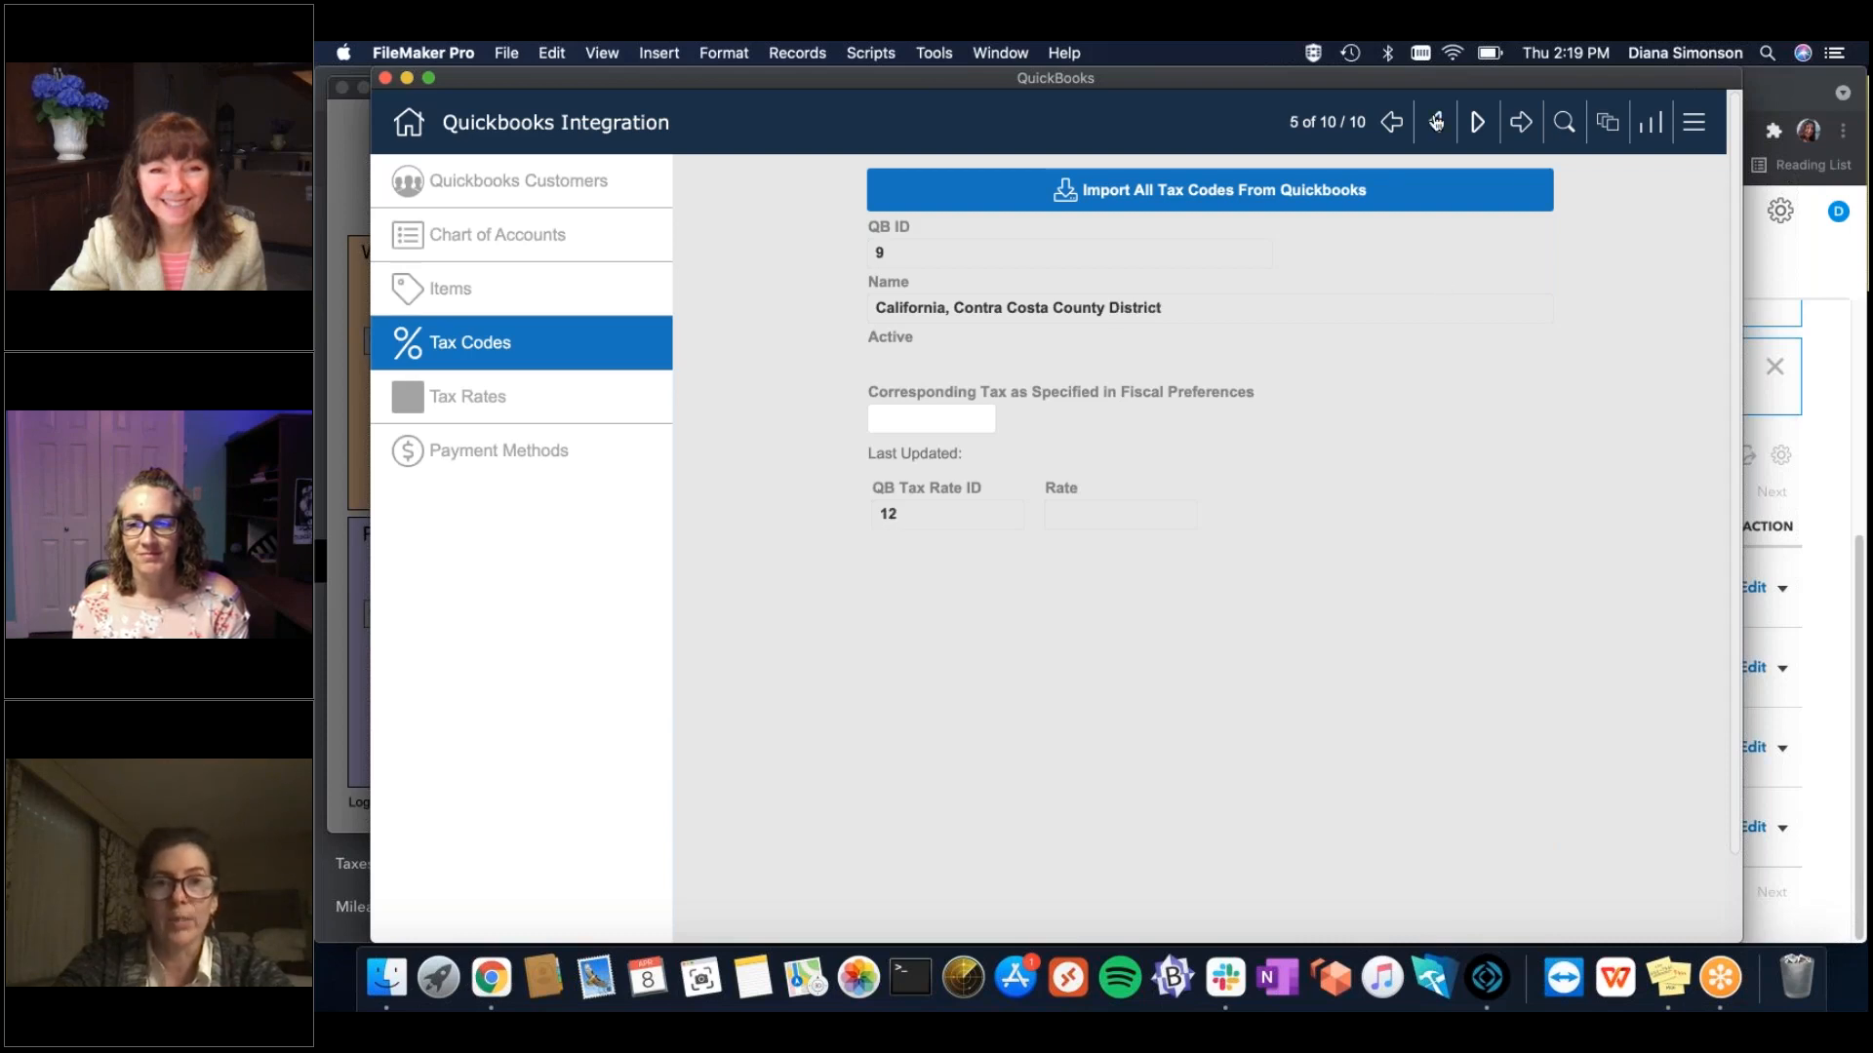
pyautogui.click(959, 420)
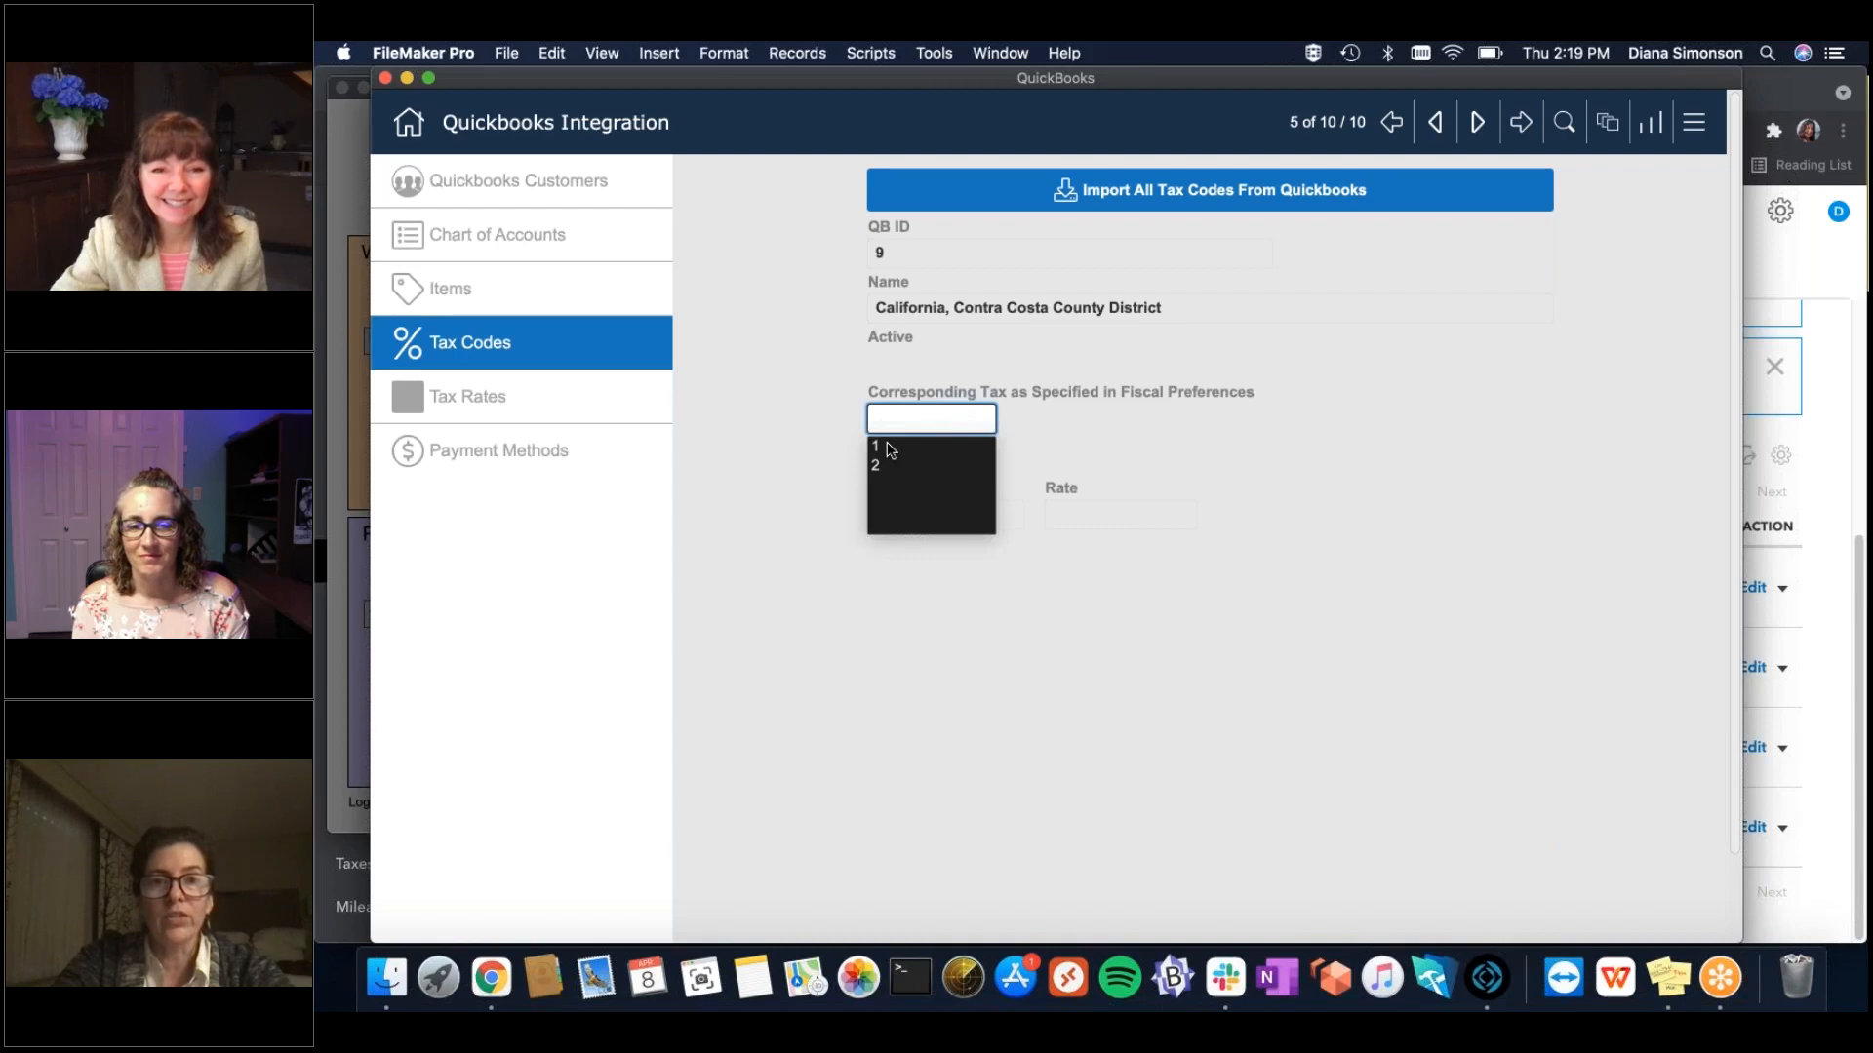
pyautogui.click(1209, 365)
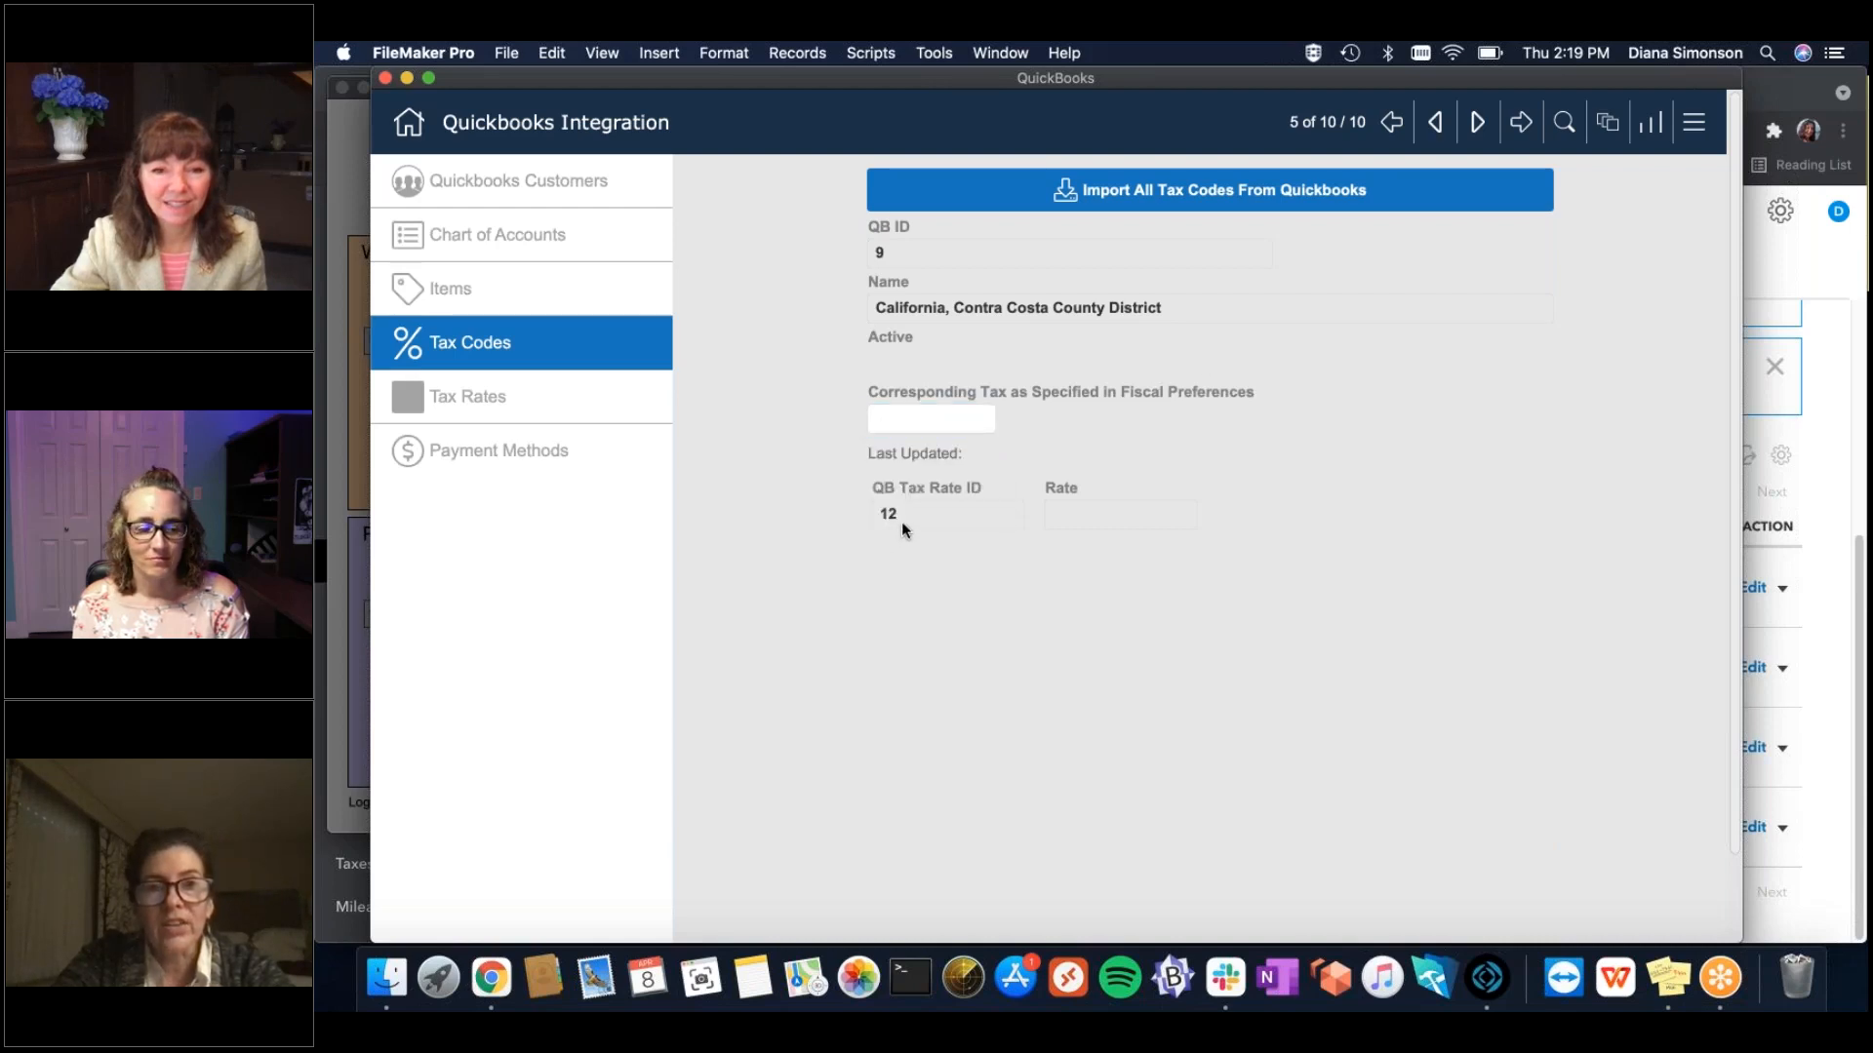
pyautogui.click(535, 398)
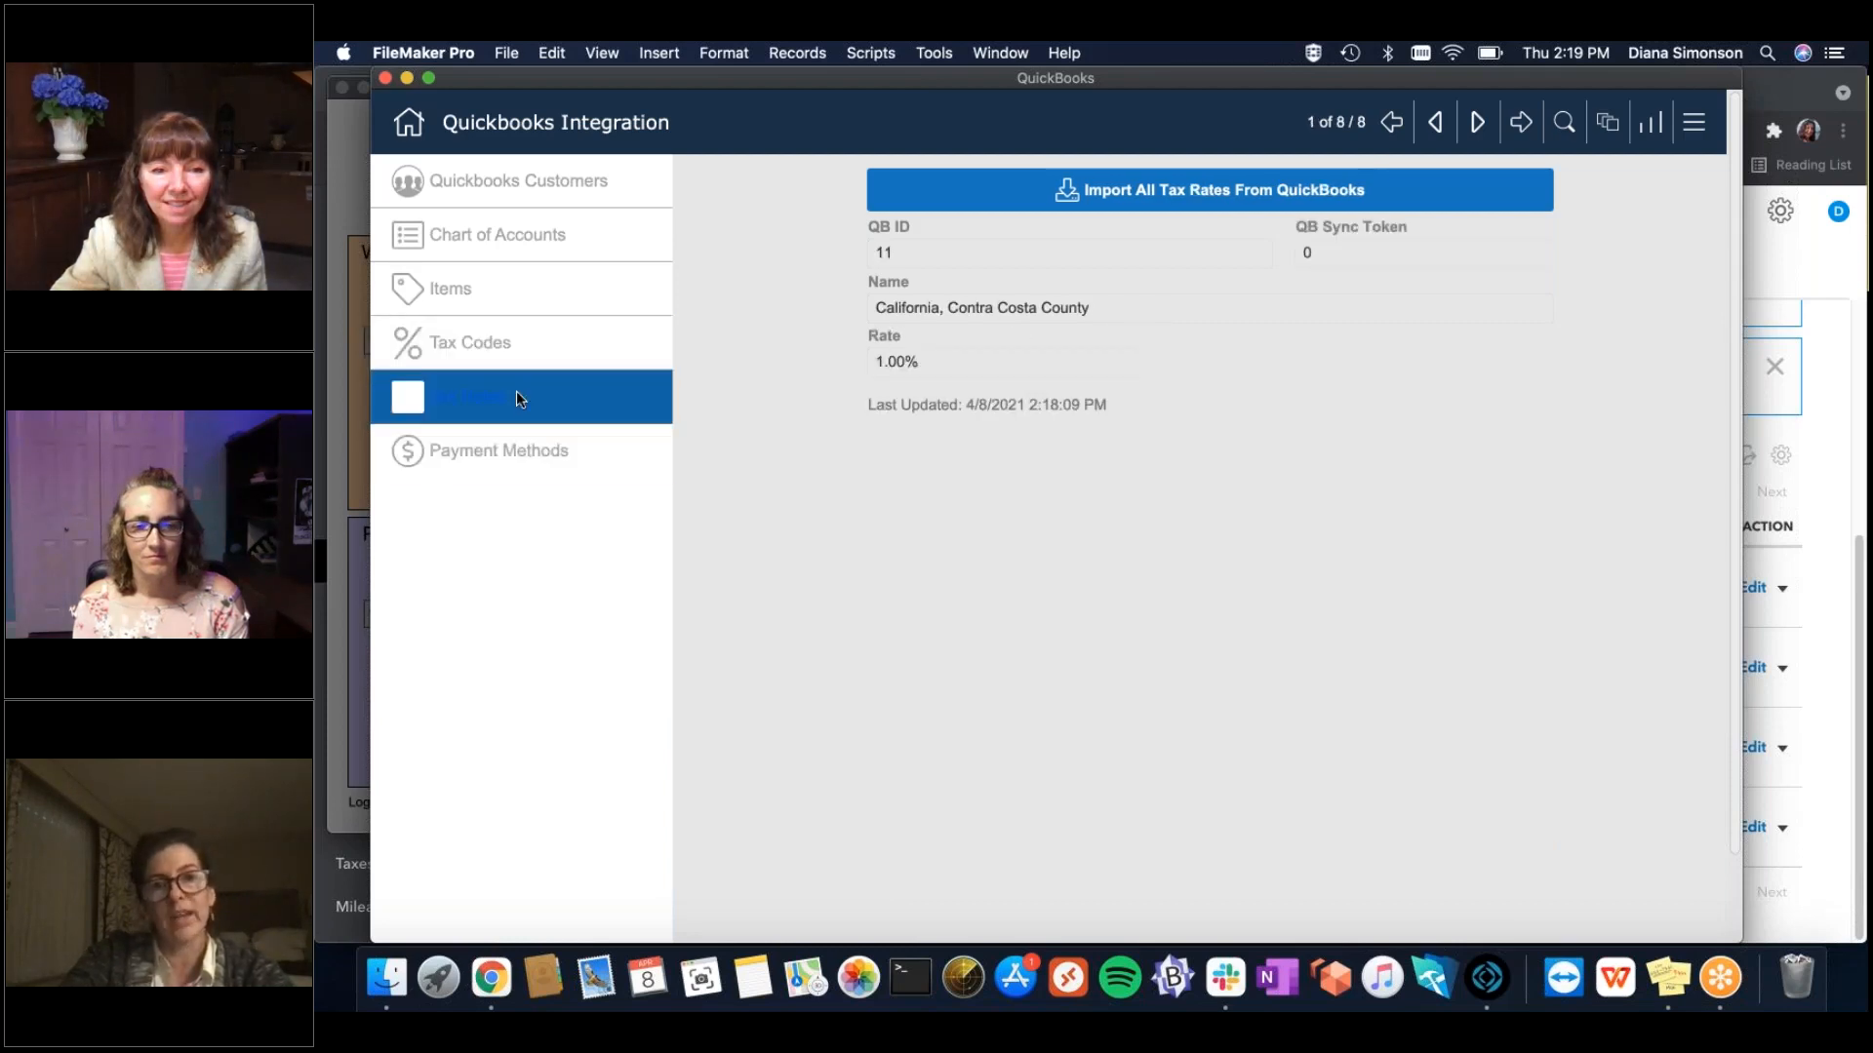
# Browse the tax rate records forward to the California State rate.
pyautogui.click(1477, 133)
pyautogui.click(1477, 133)
pyautogui.click(1477, 132)
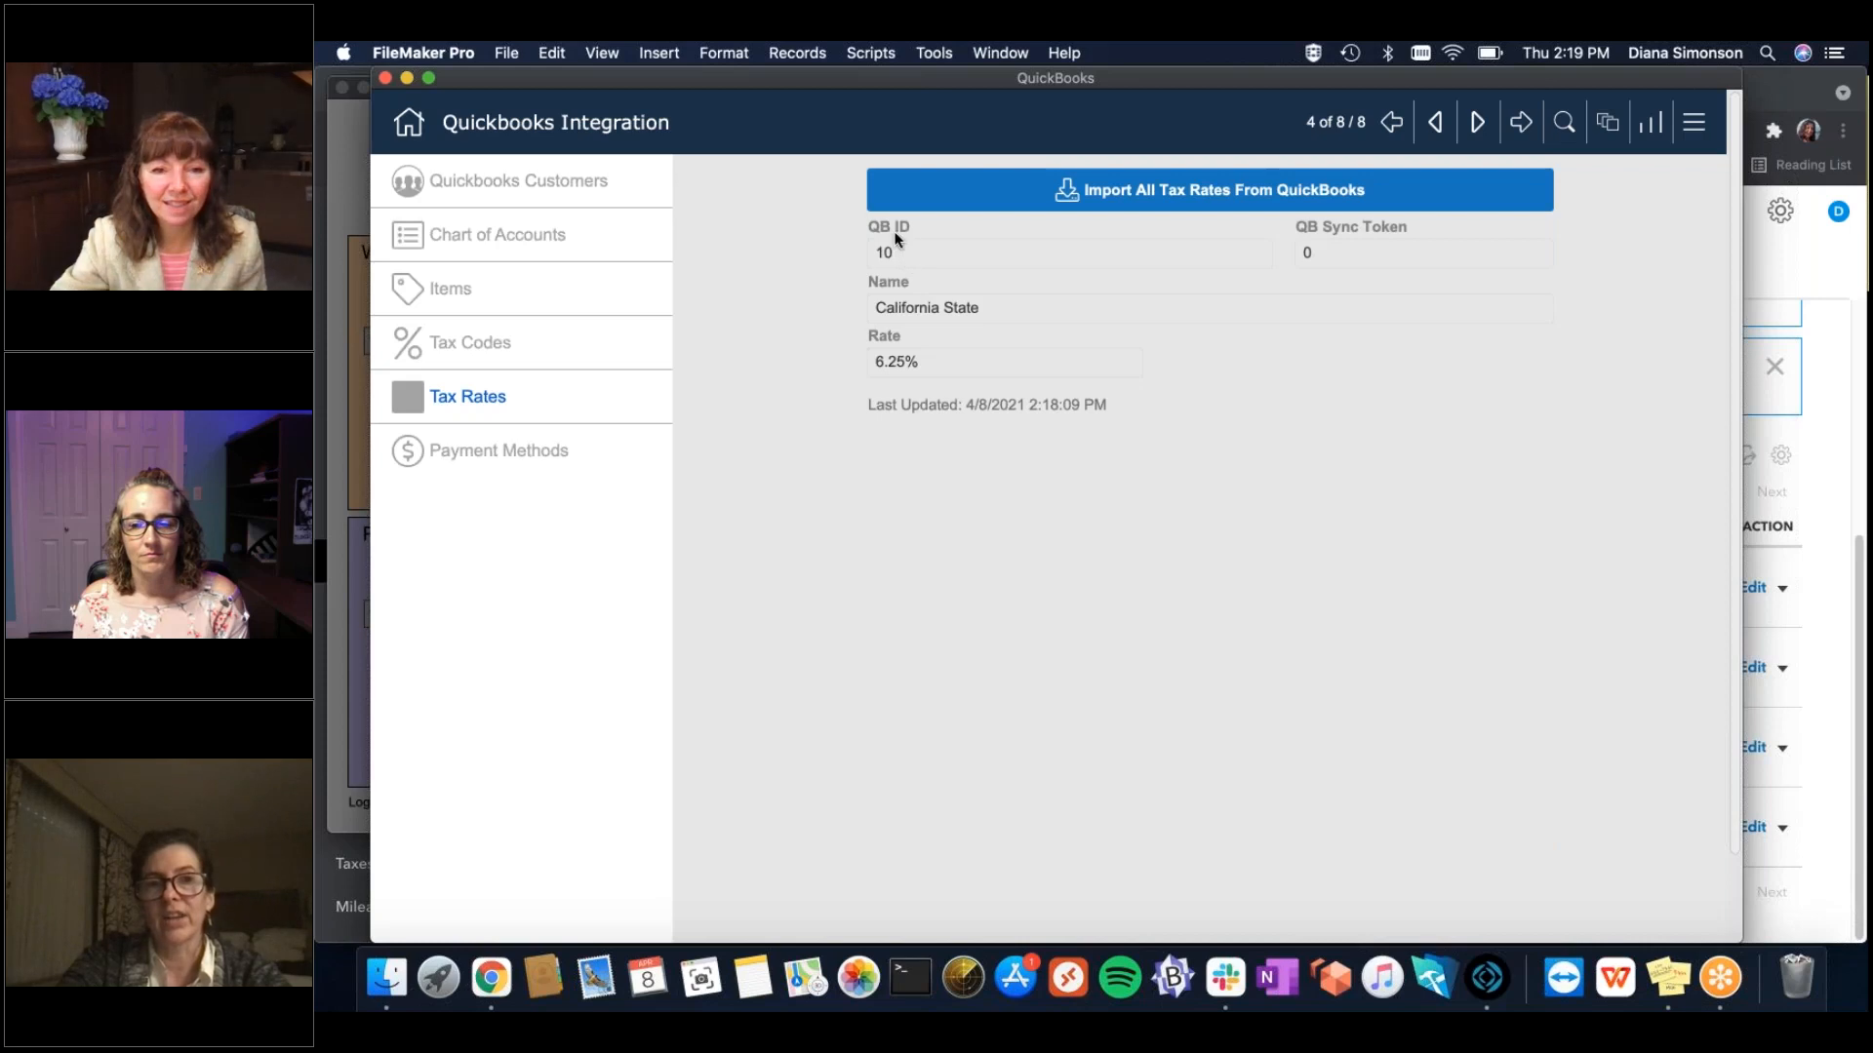
# Map the California State tax code (record 7) to corresponding fiscal tax 1.
pyautogui.click(548, 346)
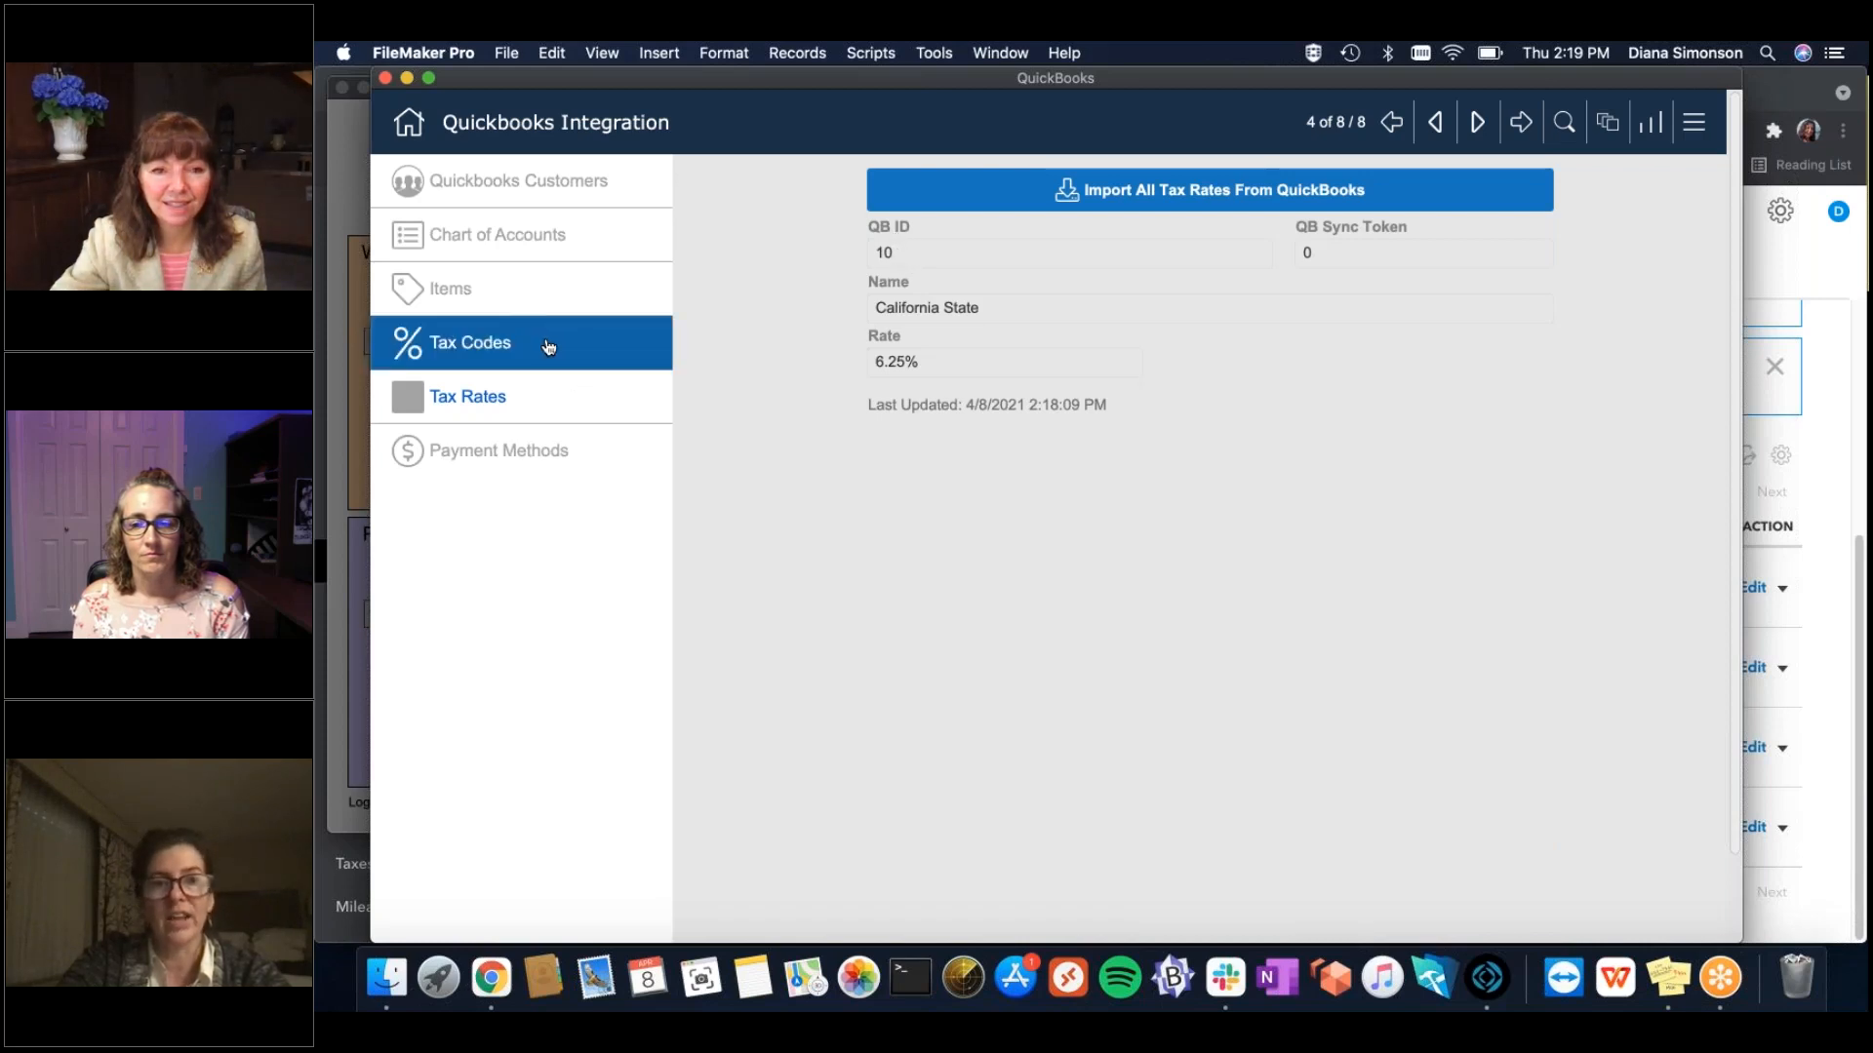
pyautogui.click(1477, 125)
pyautogui.click(1478, 125)
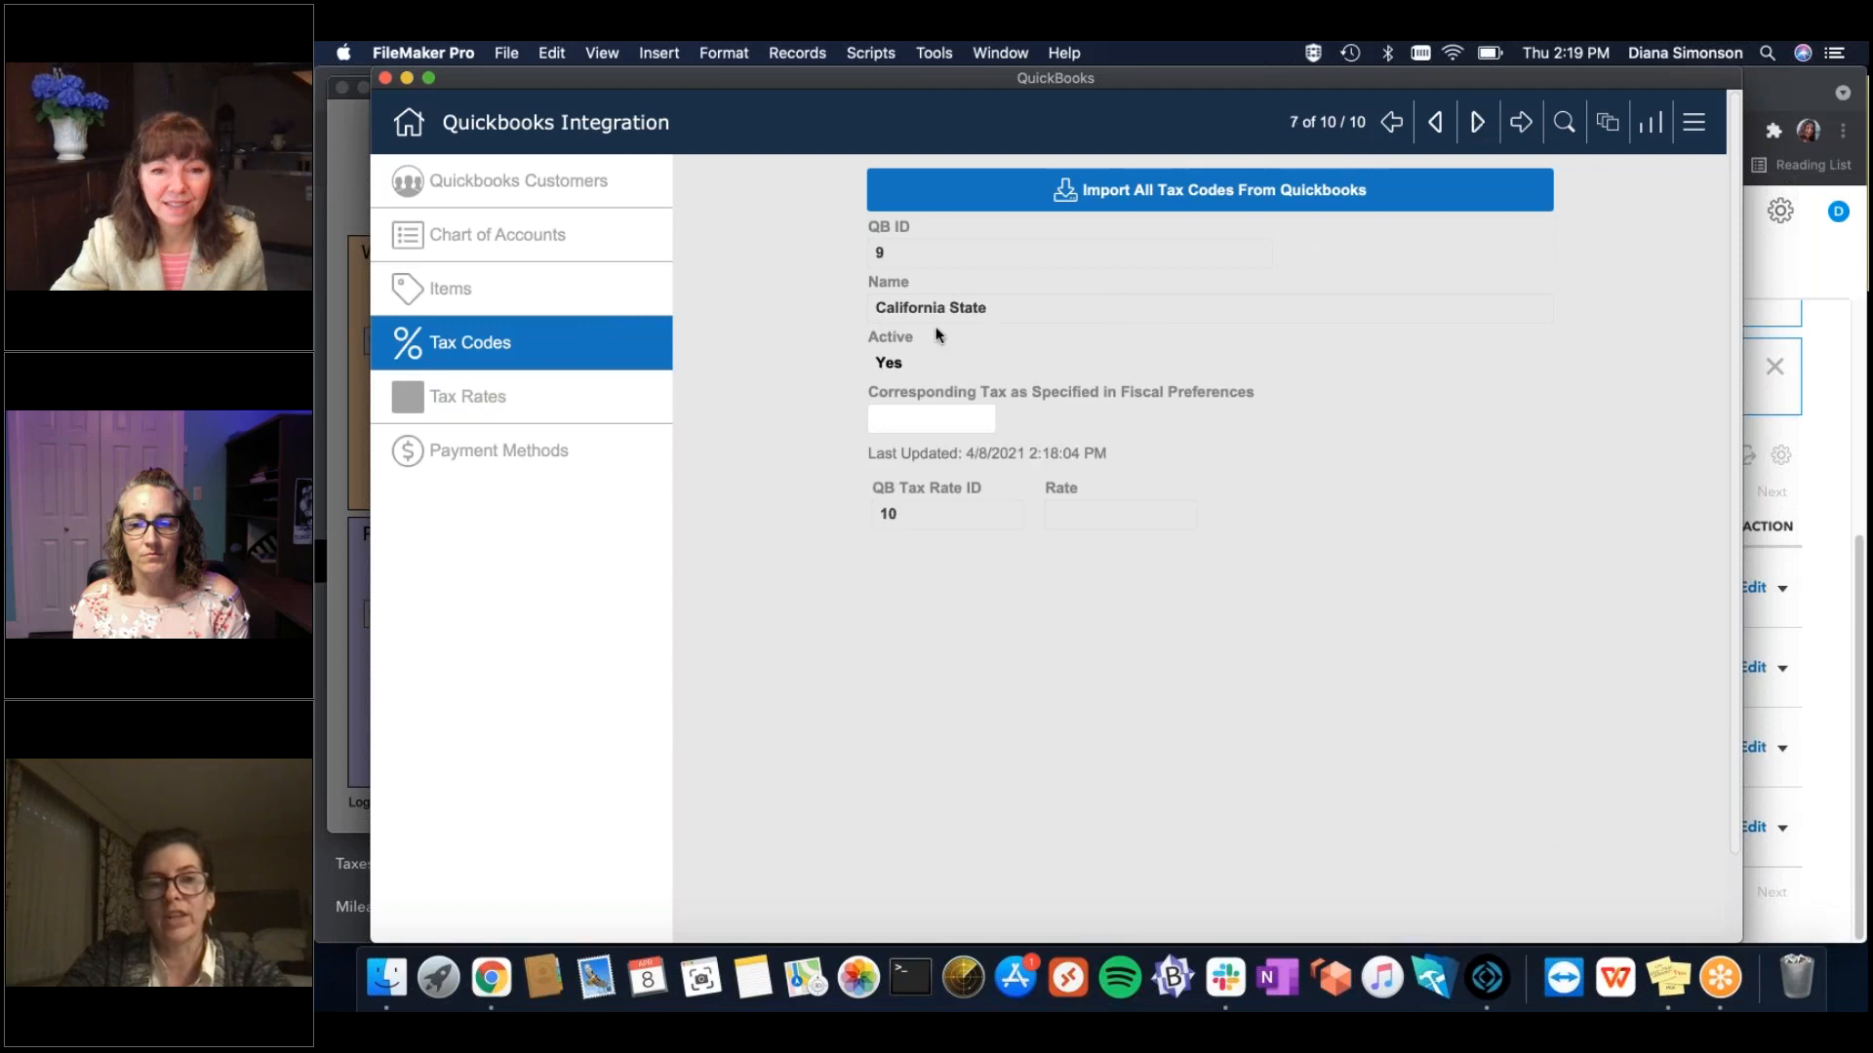
pyautogui.click(948, 419)
pyautogui.click(890, 446)
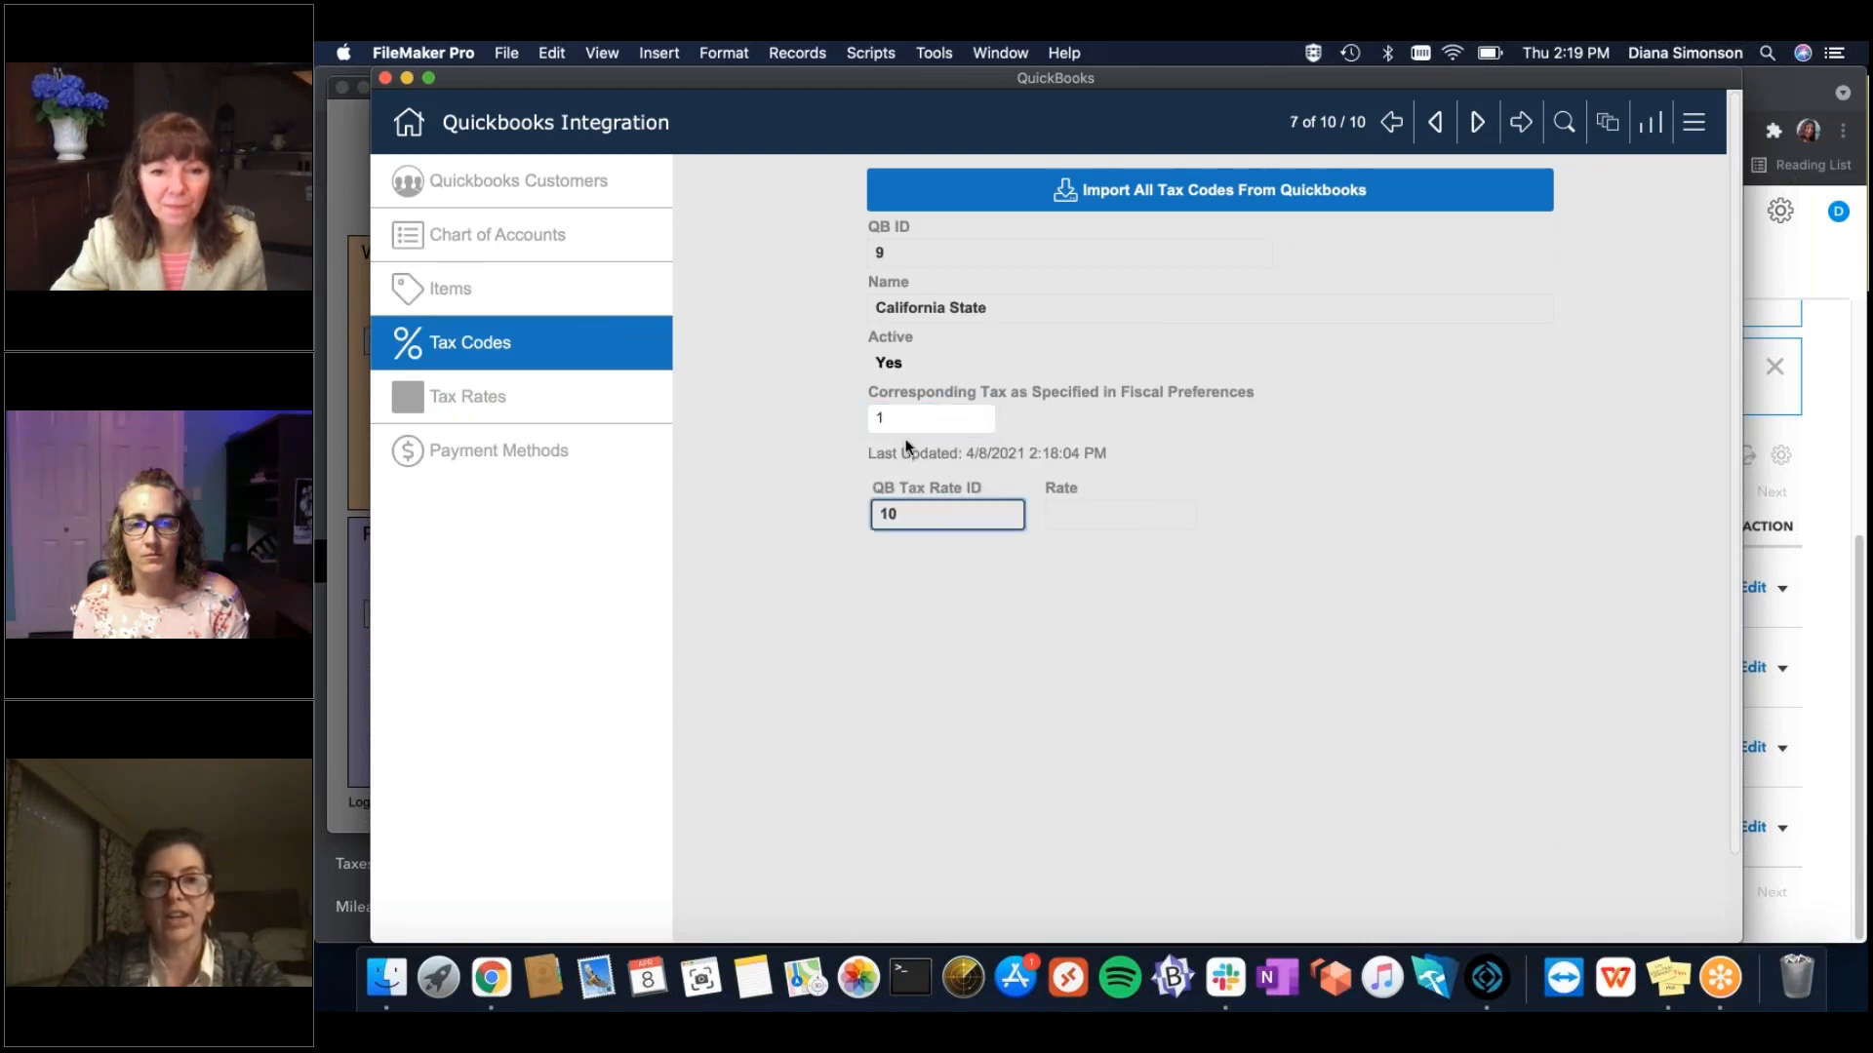
pyautogui.click(1392, 505)
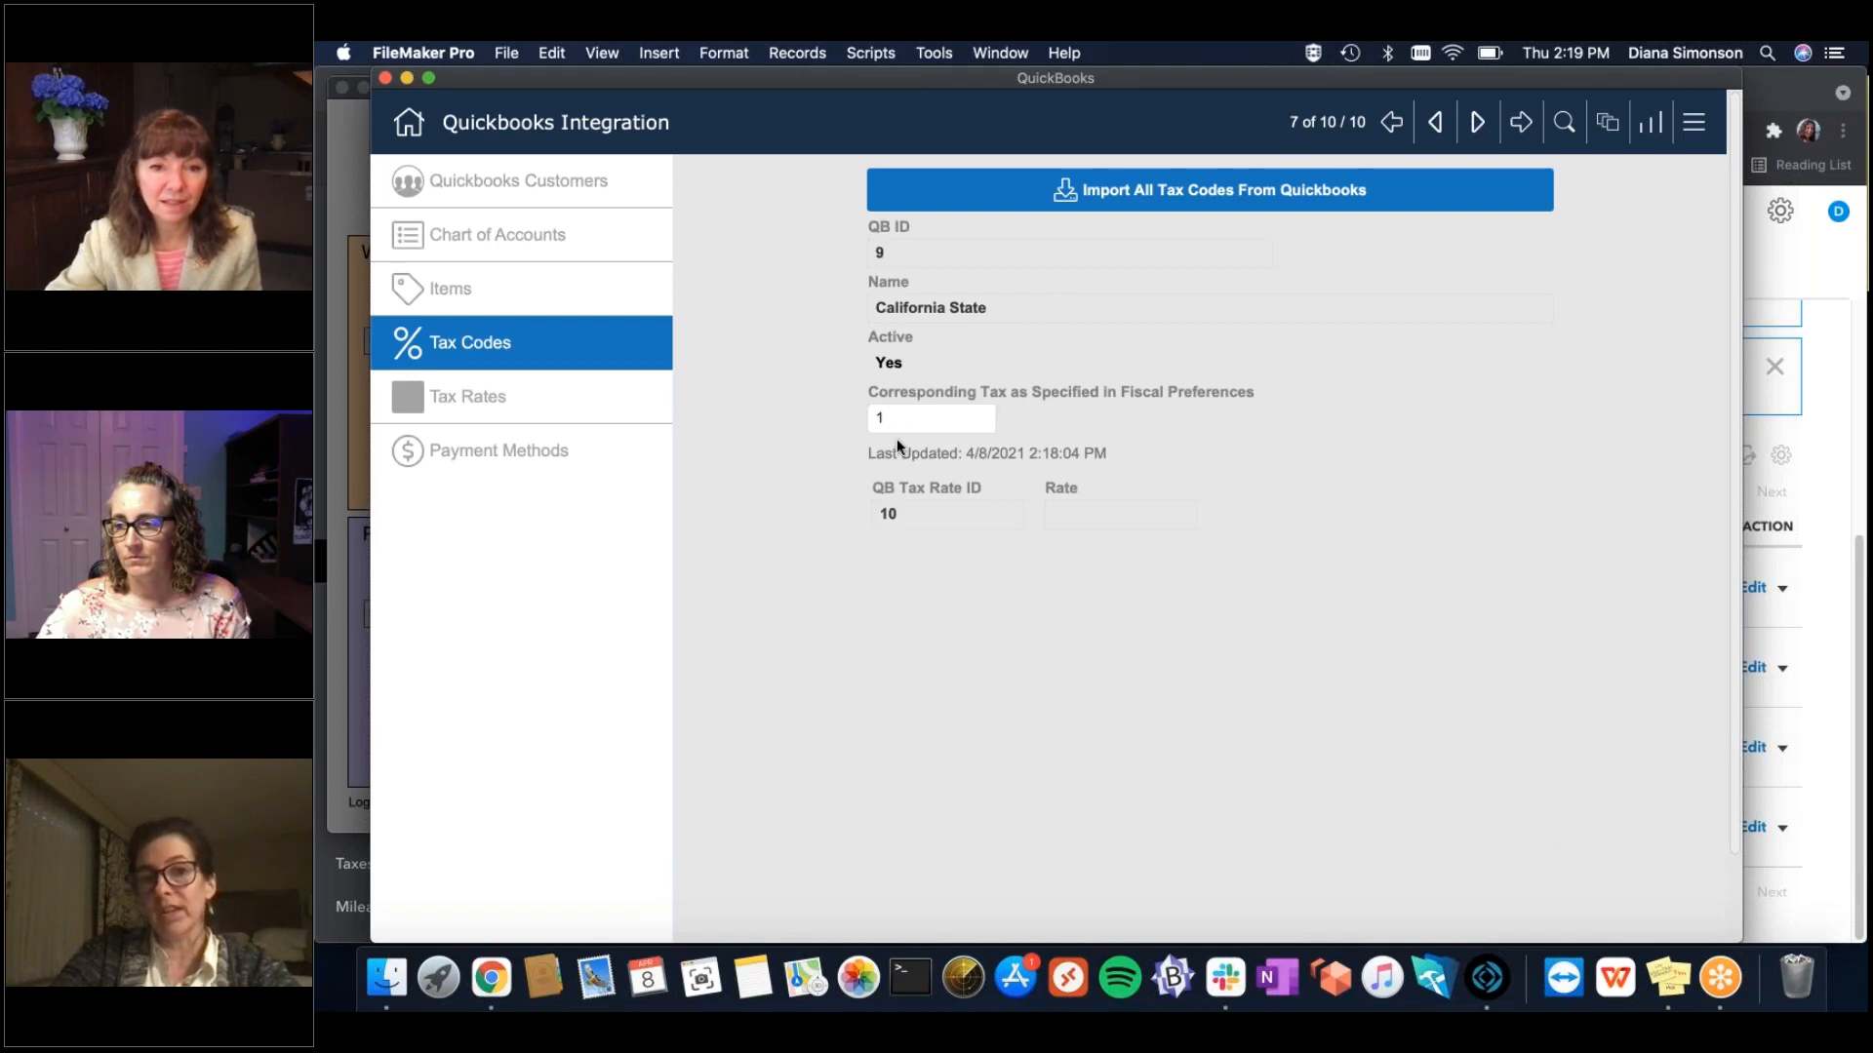
pyautogui.click(502, 452)
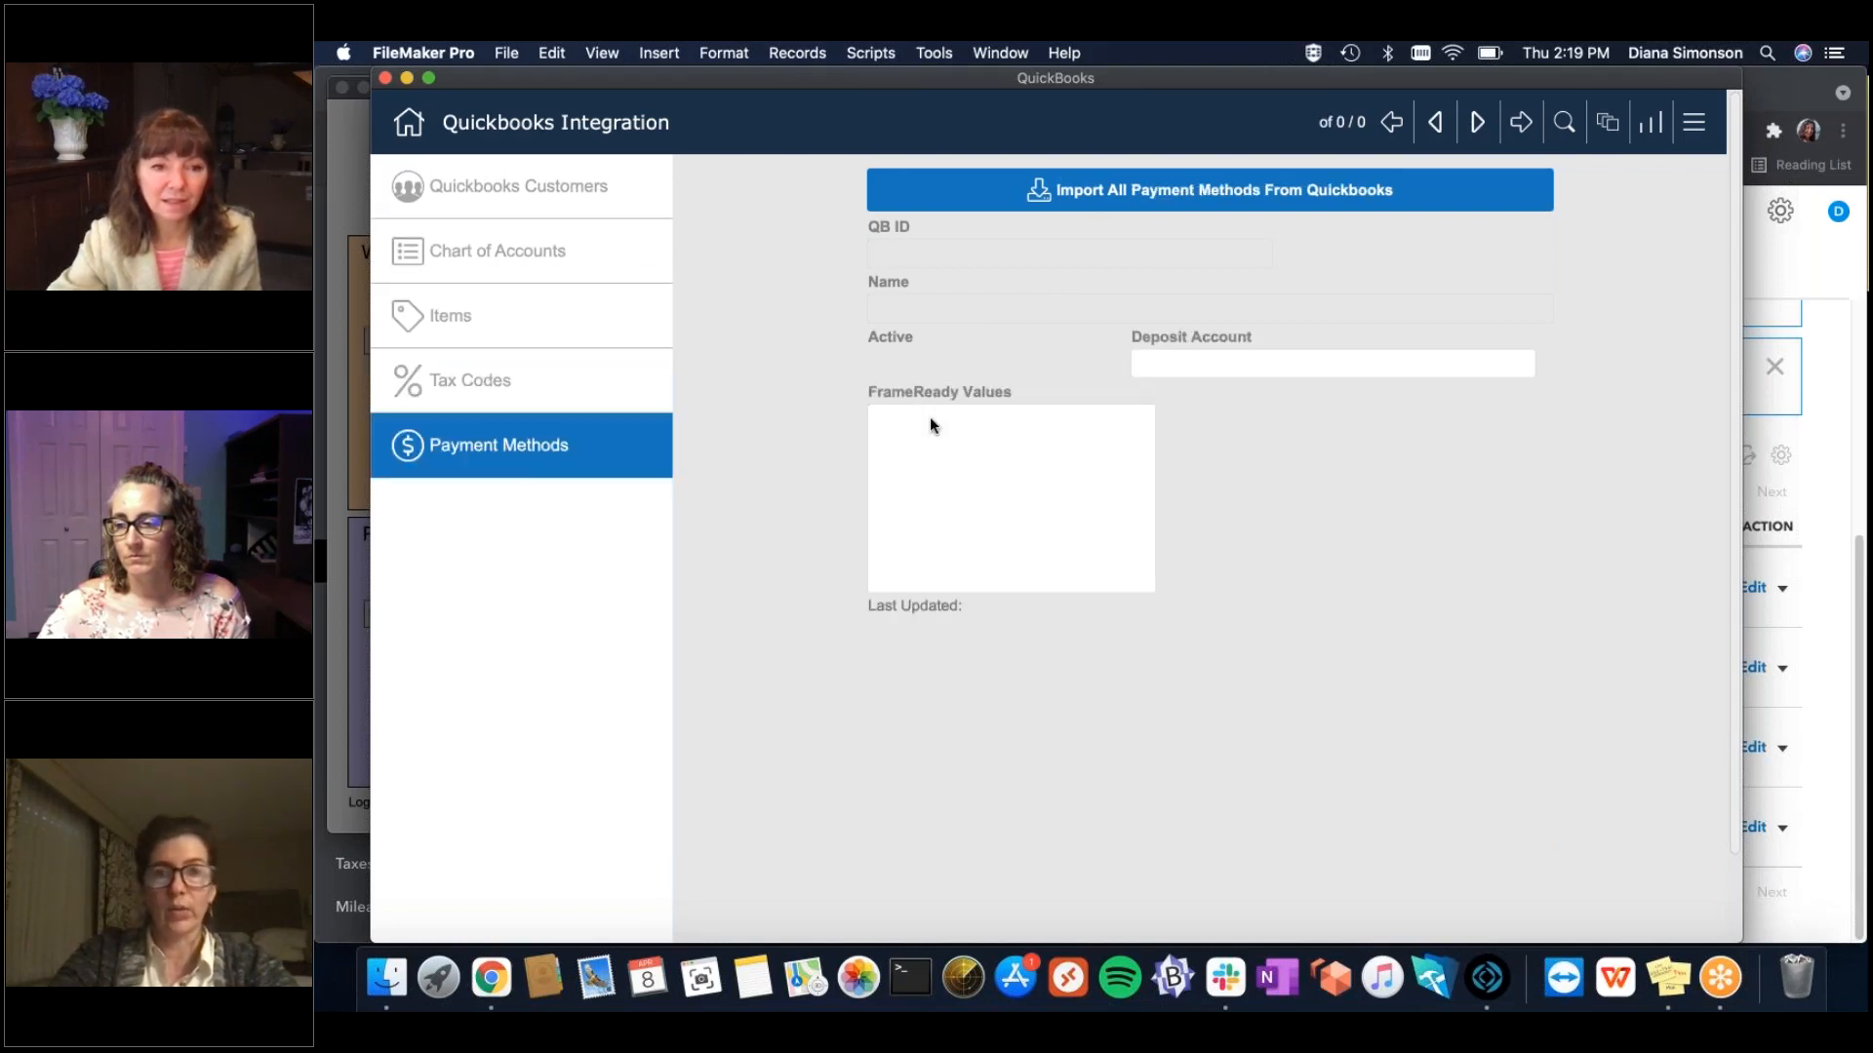
# Import Cash, Check and Credit Card payment methods from QuickBooks, review them, and close the integration.
pyautogui.click(1217, 193)
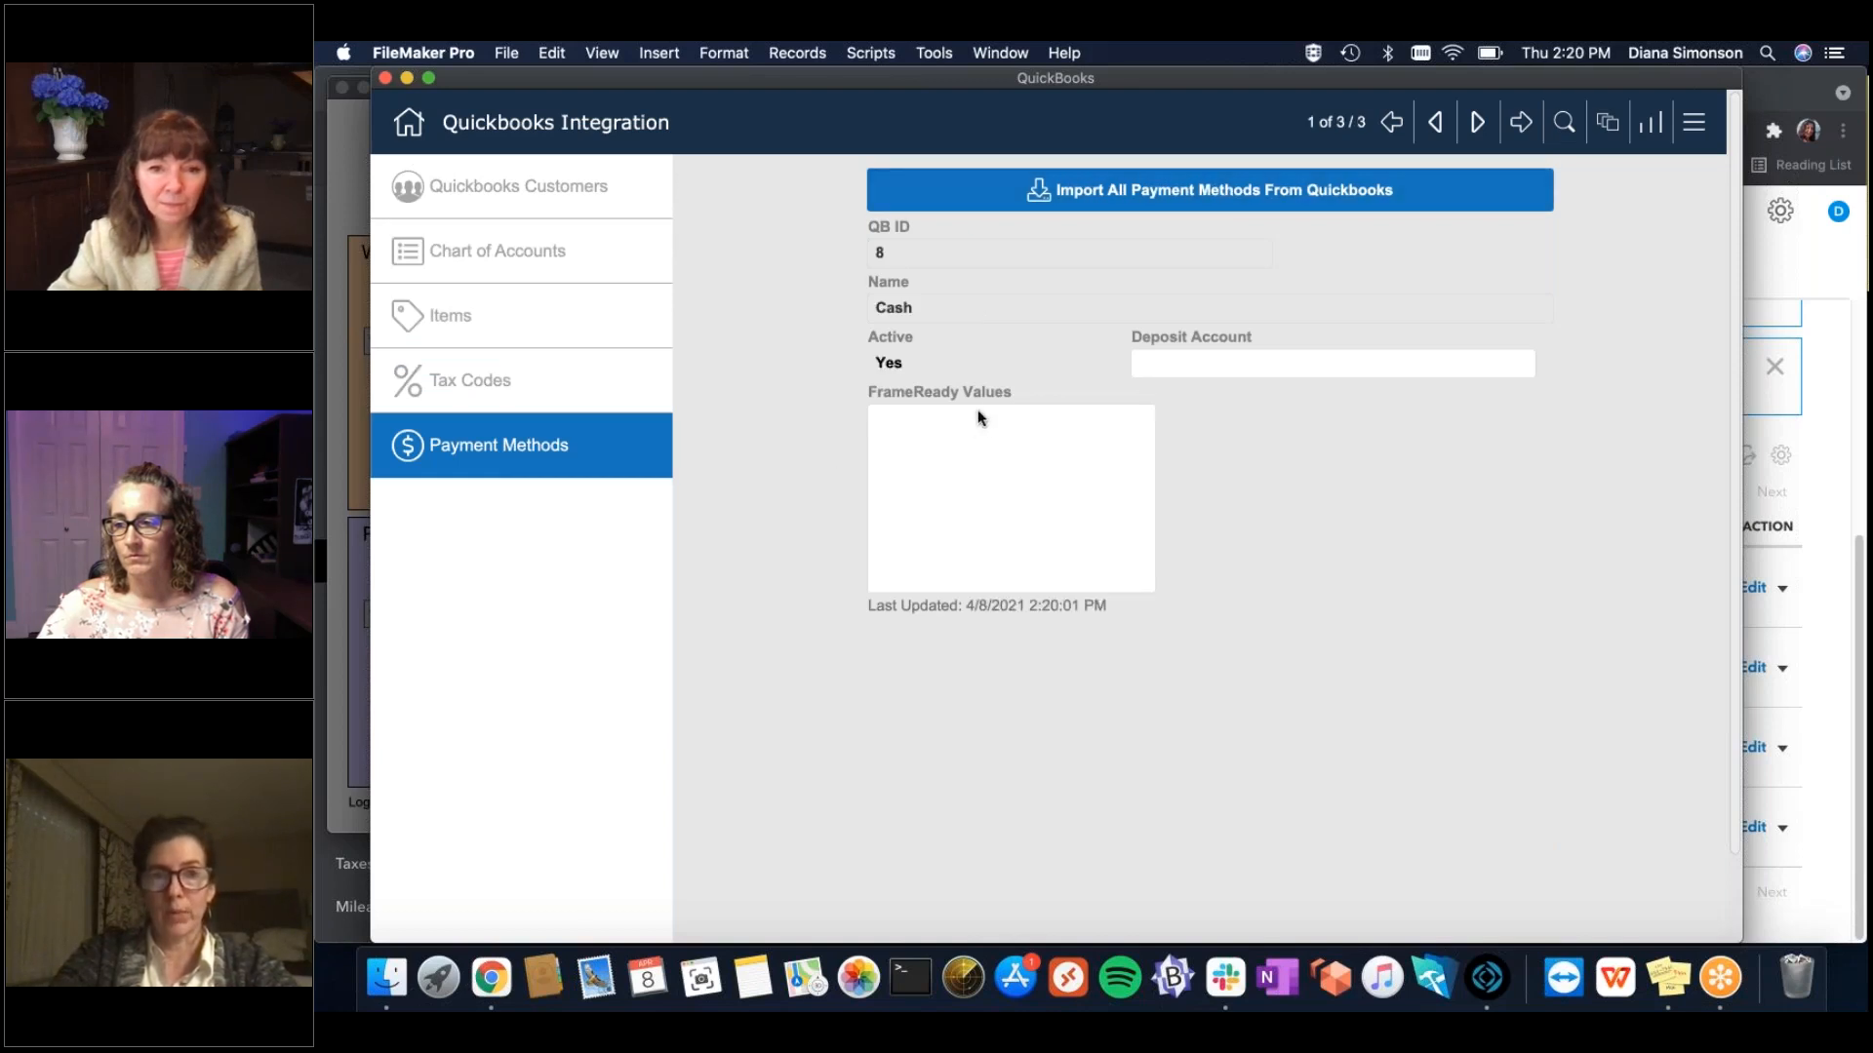
pyautogui.doubleClick(1479, 125)
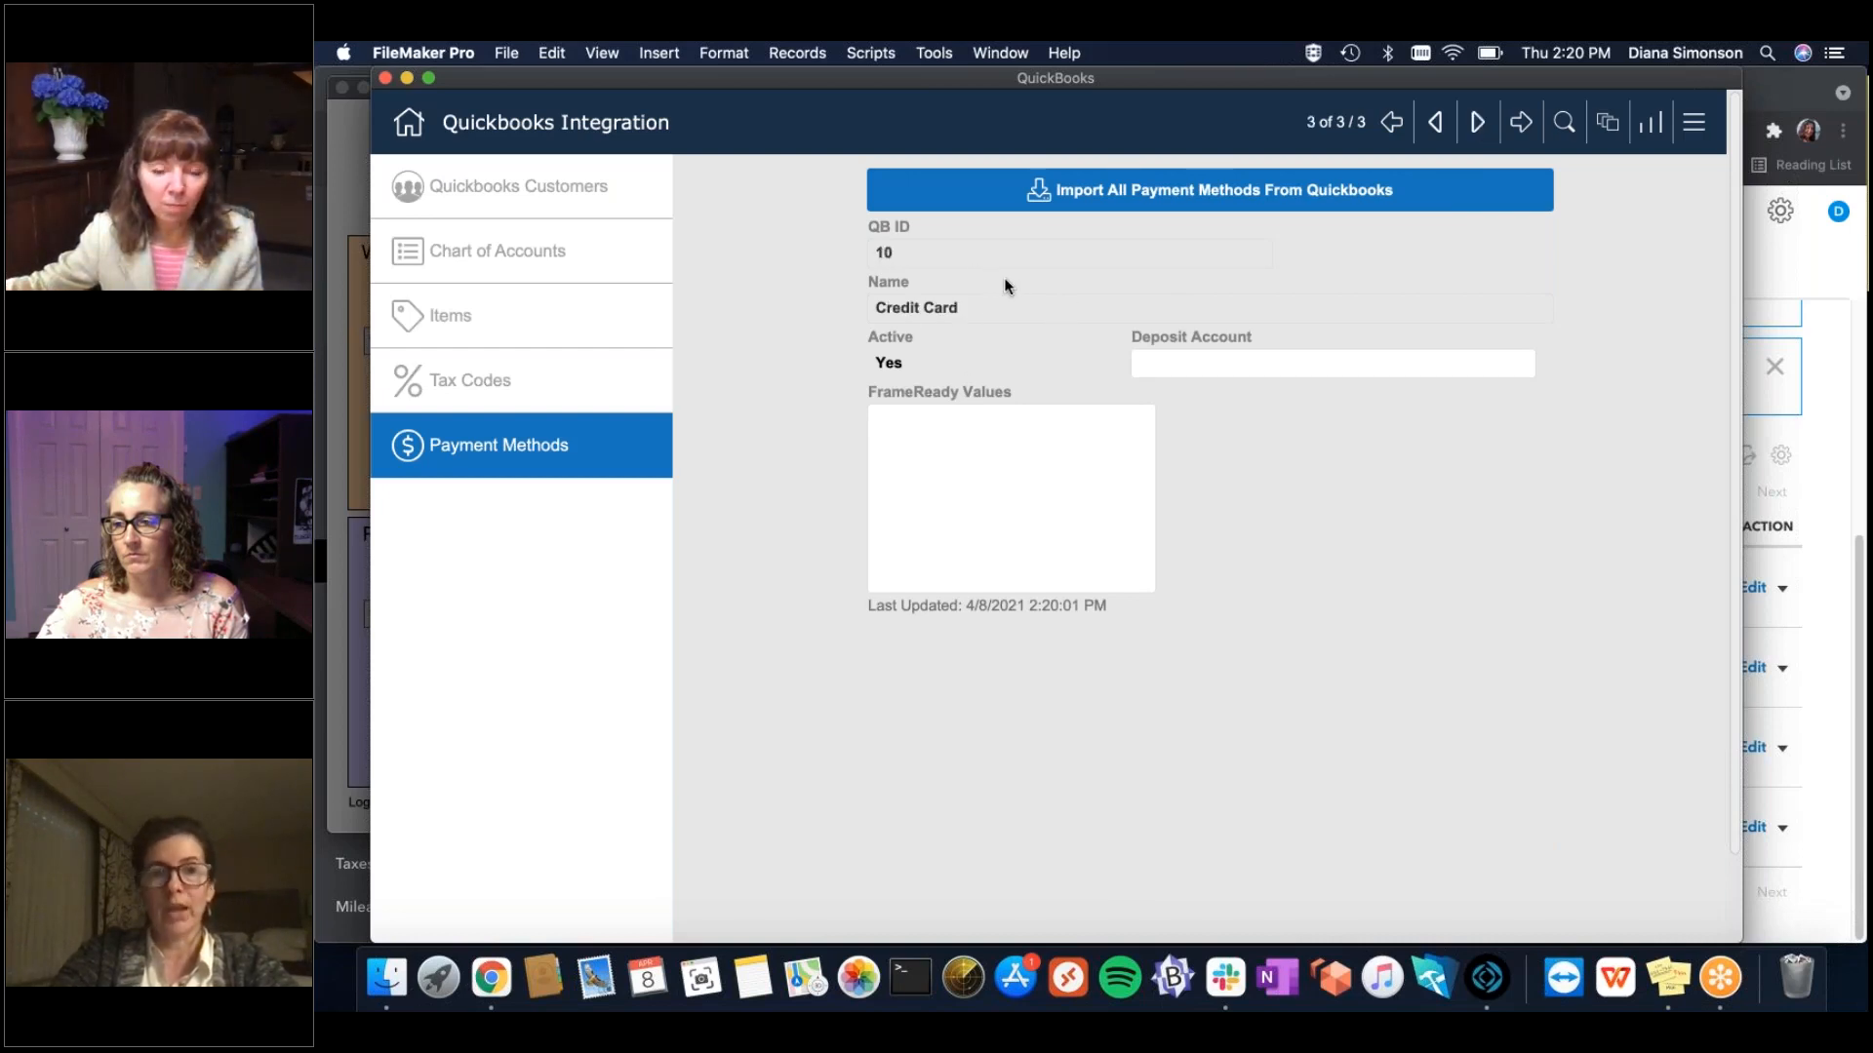
pyautogui.click(1439, 123)
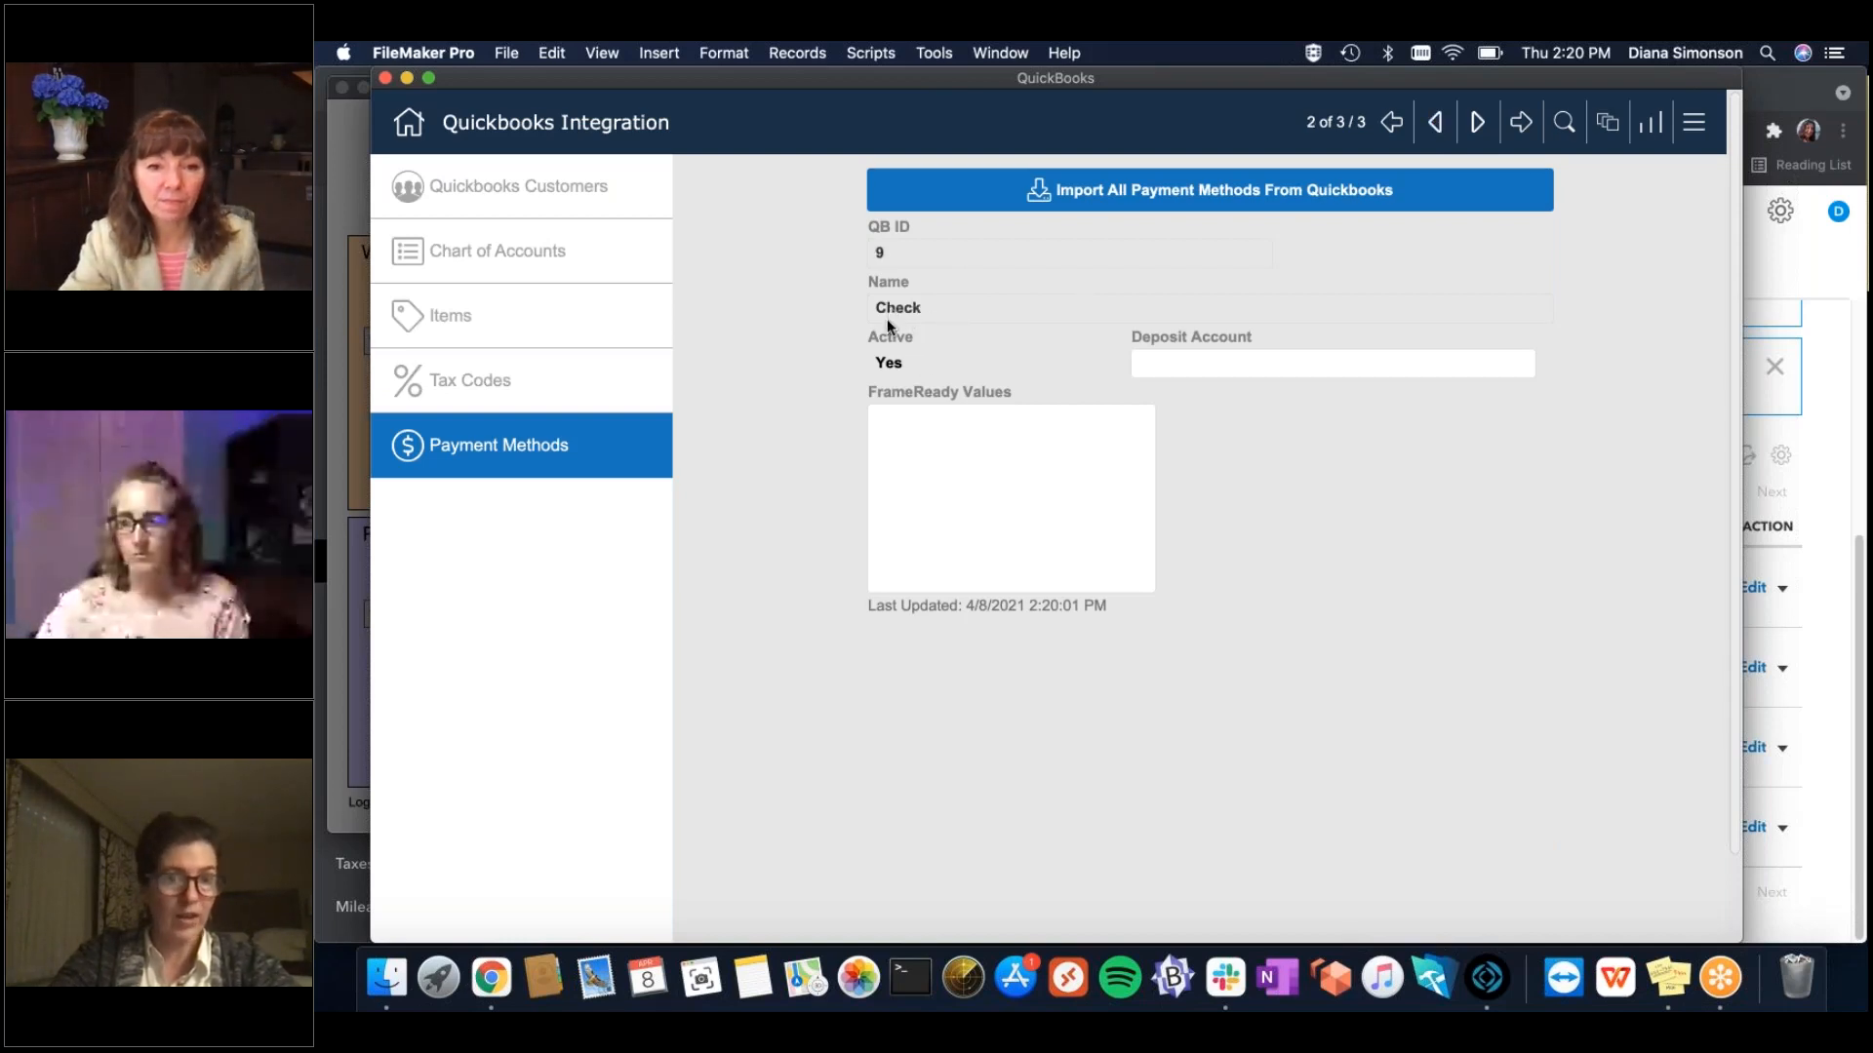
pyautogui.click(1476, 122)
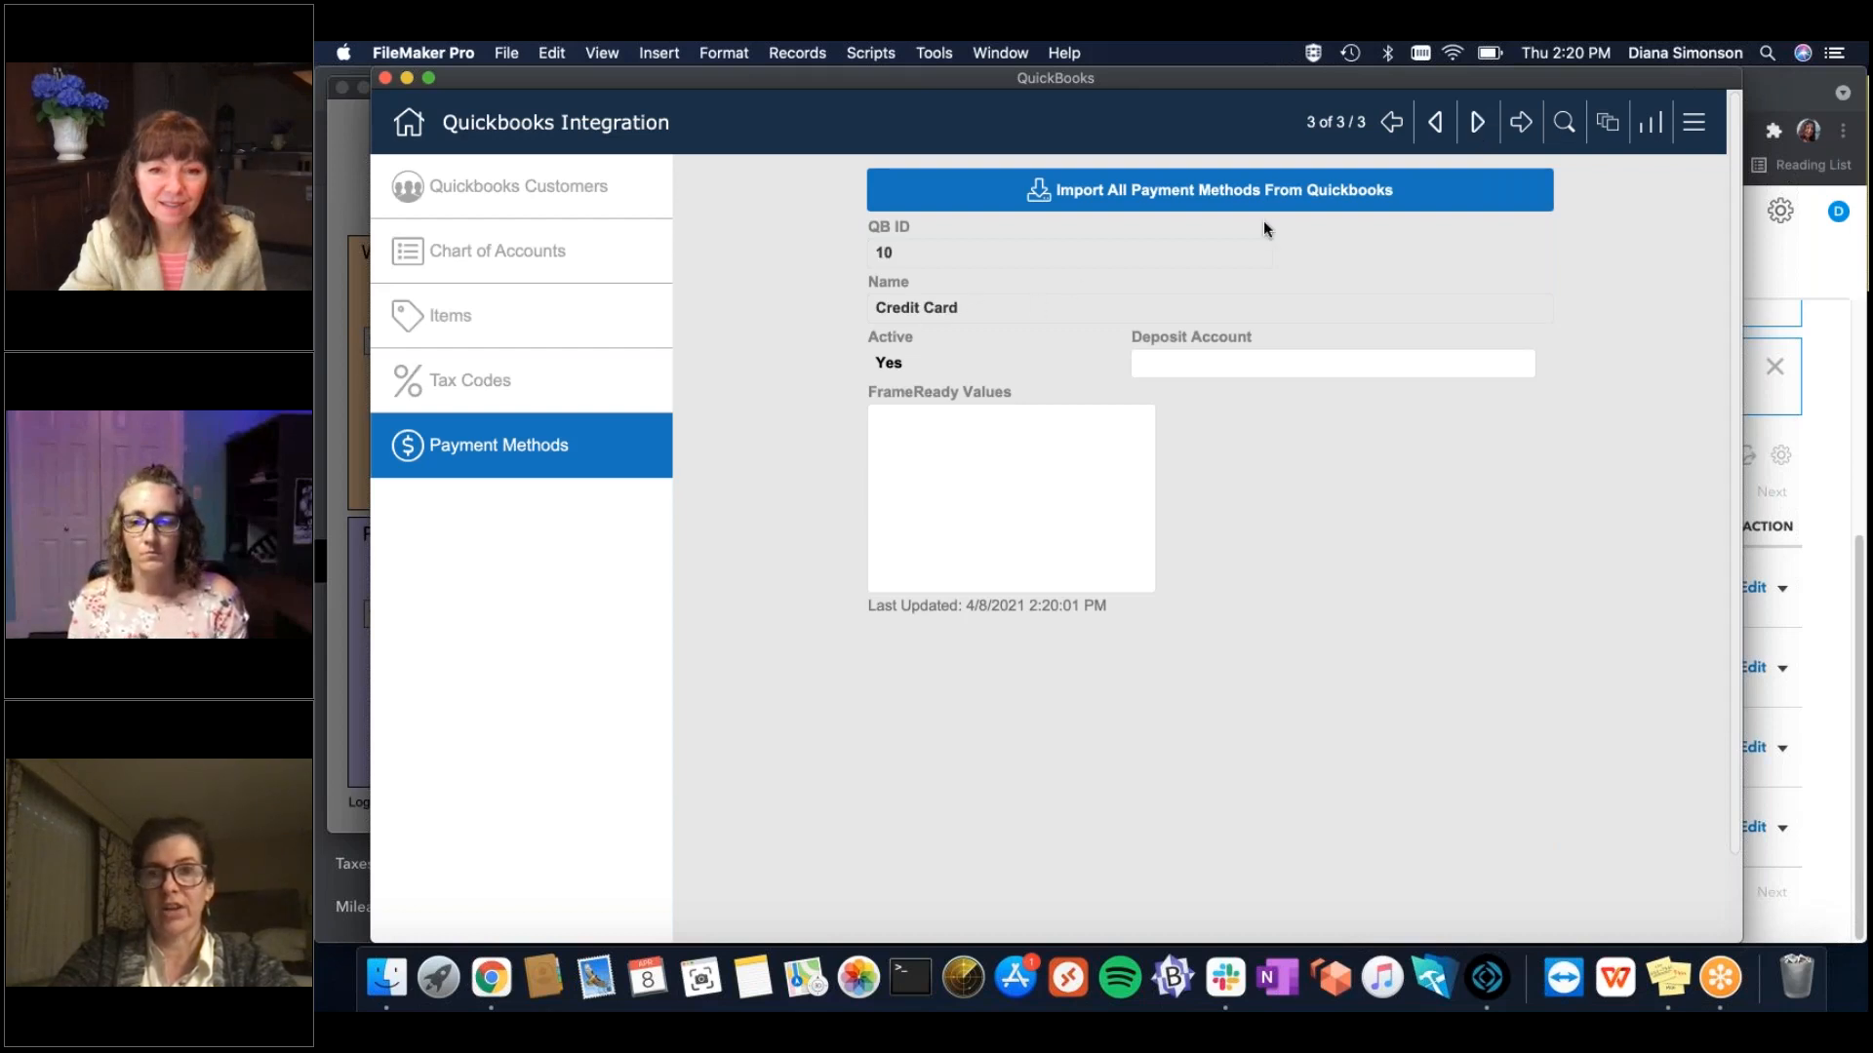
pyautogui.doubleClick(1441, 123)
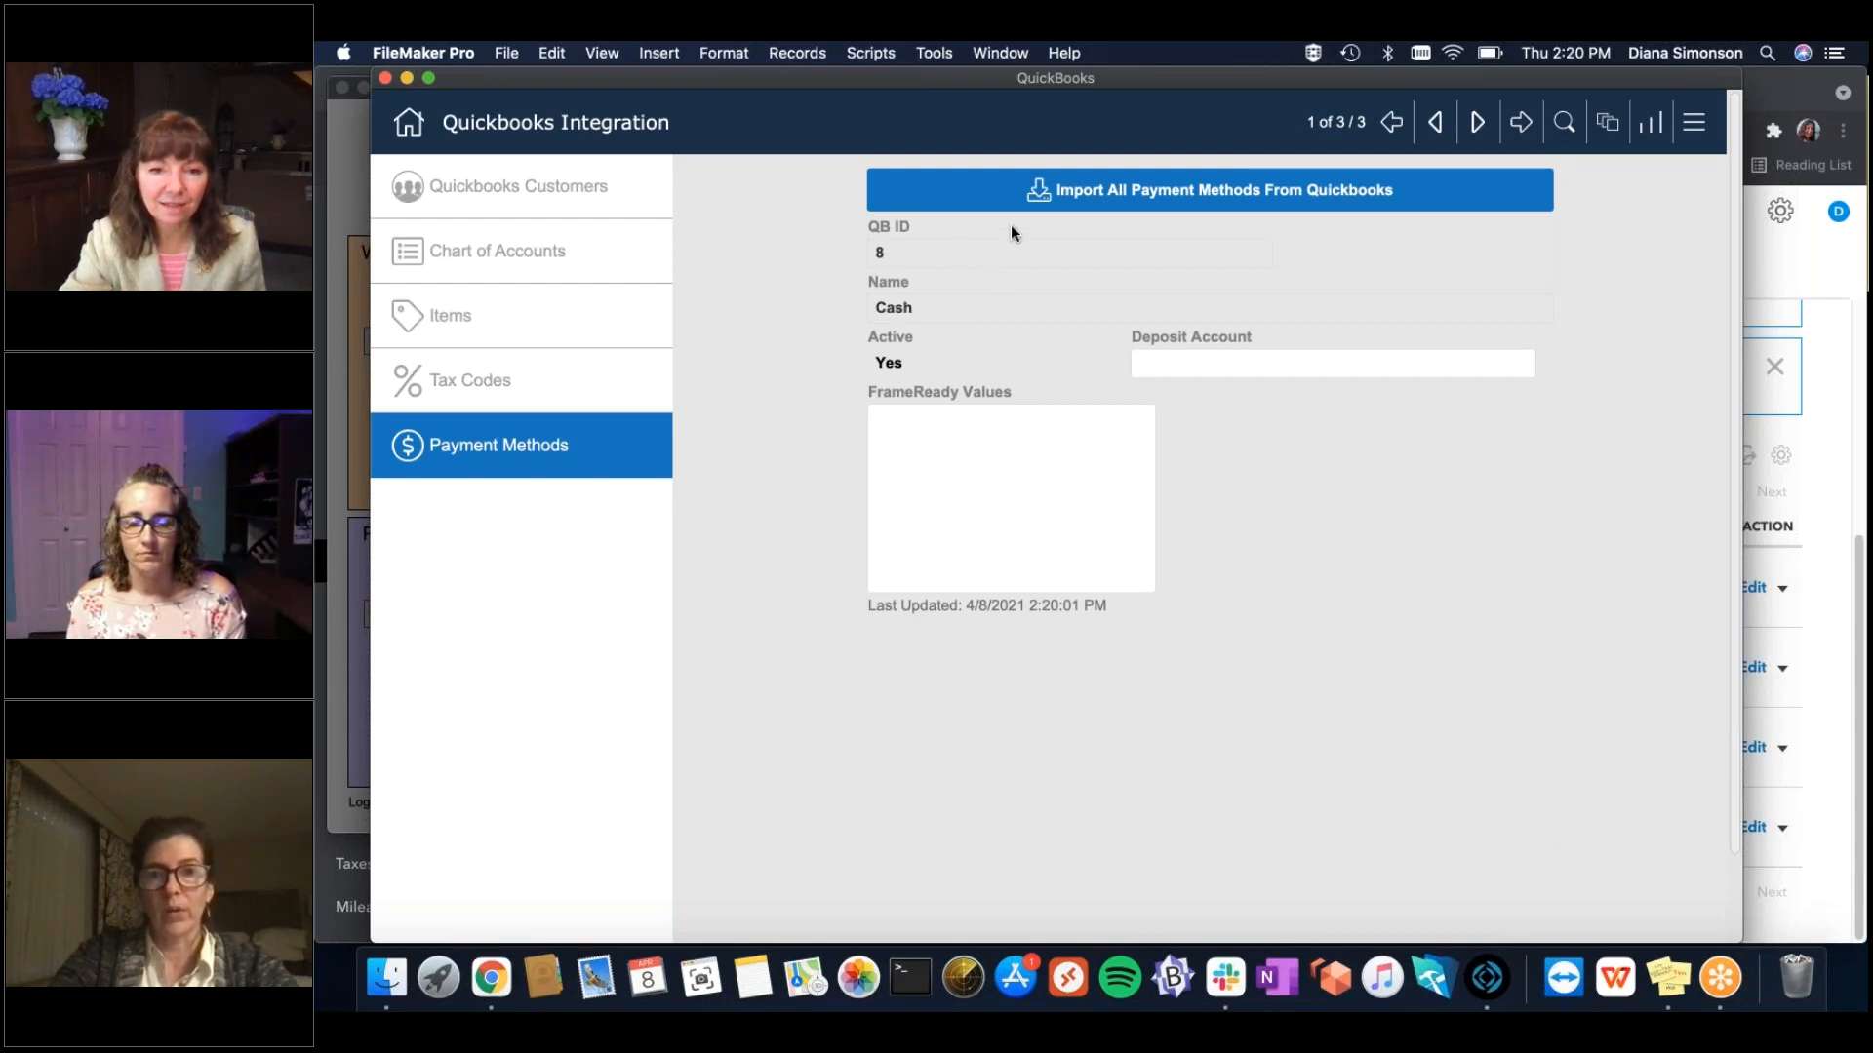
pyautogui.click(386, 77)
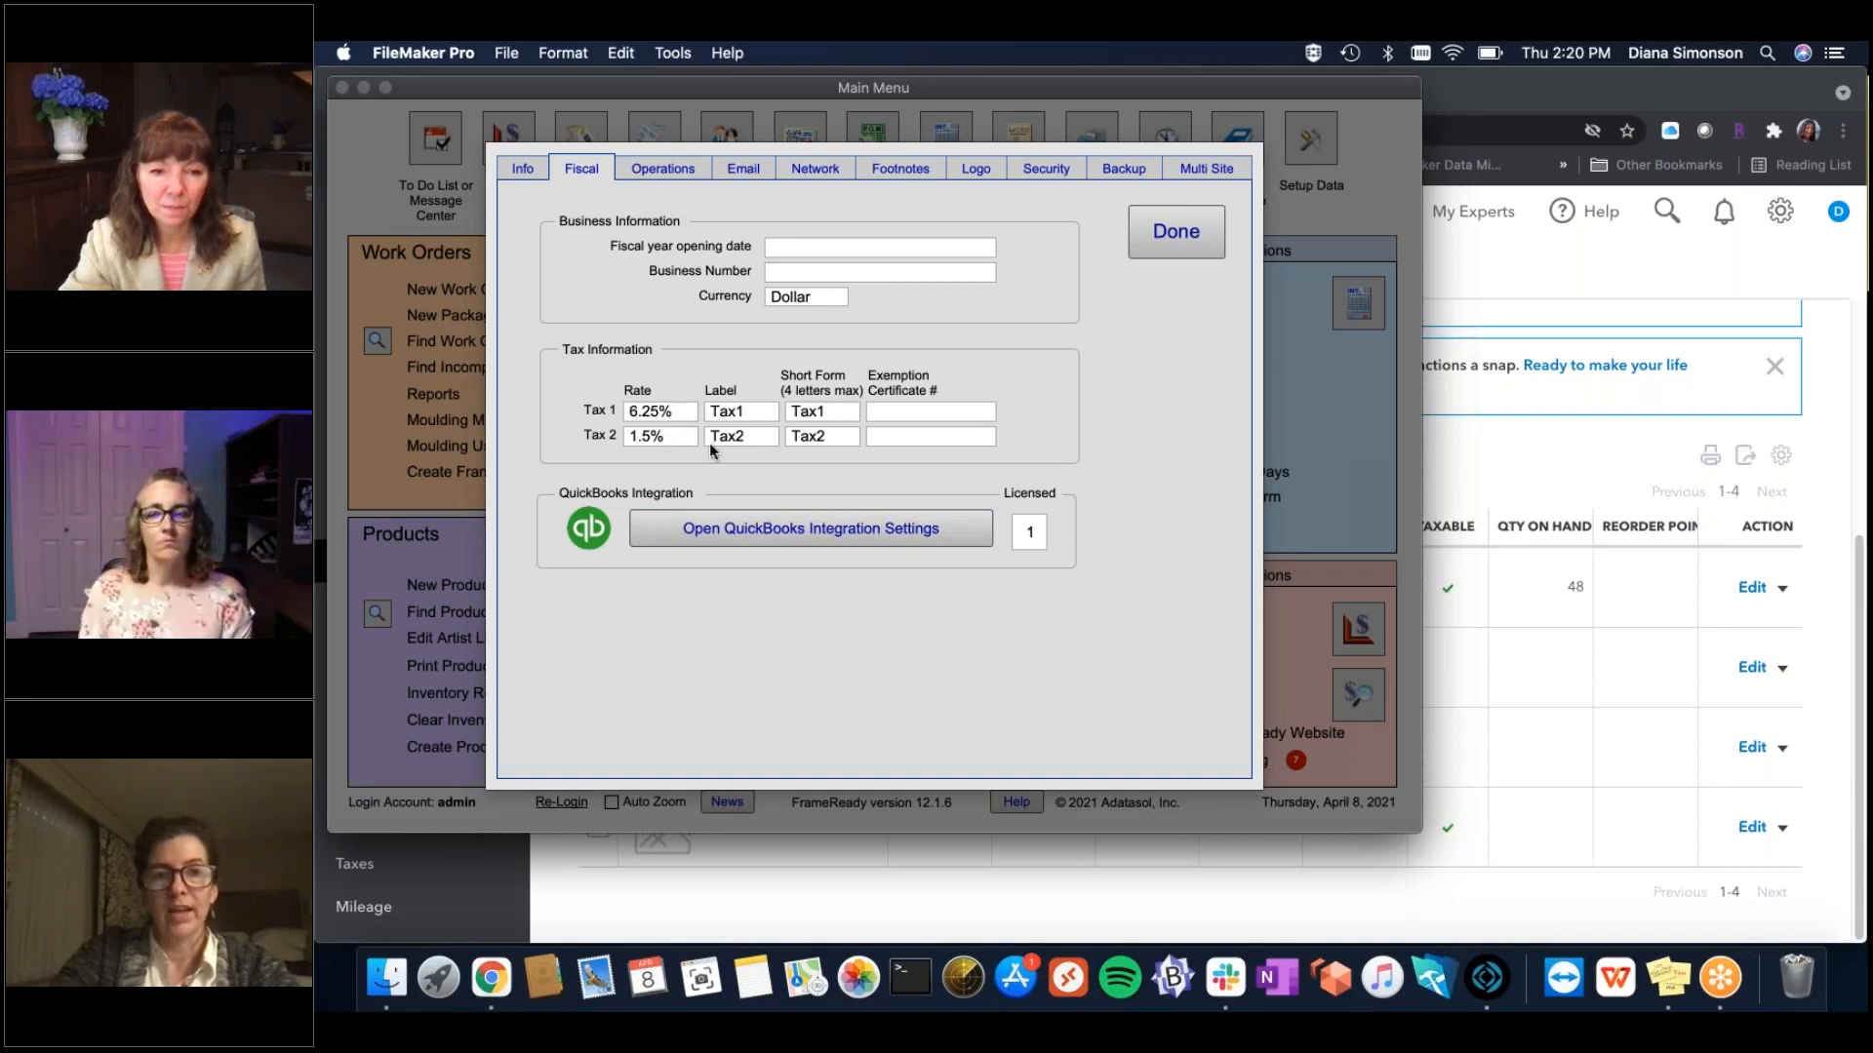
# Set the Tax 1 rate to .0625 (6.25%).
pyautogui.click(669, 415)
pyautogui.write('.015')
pyautogui.press('Tab')
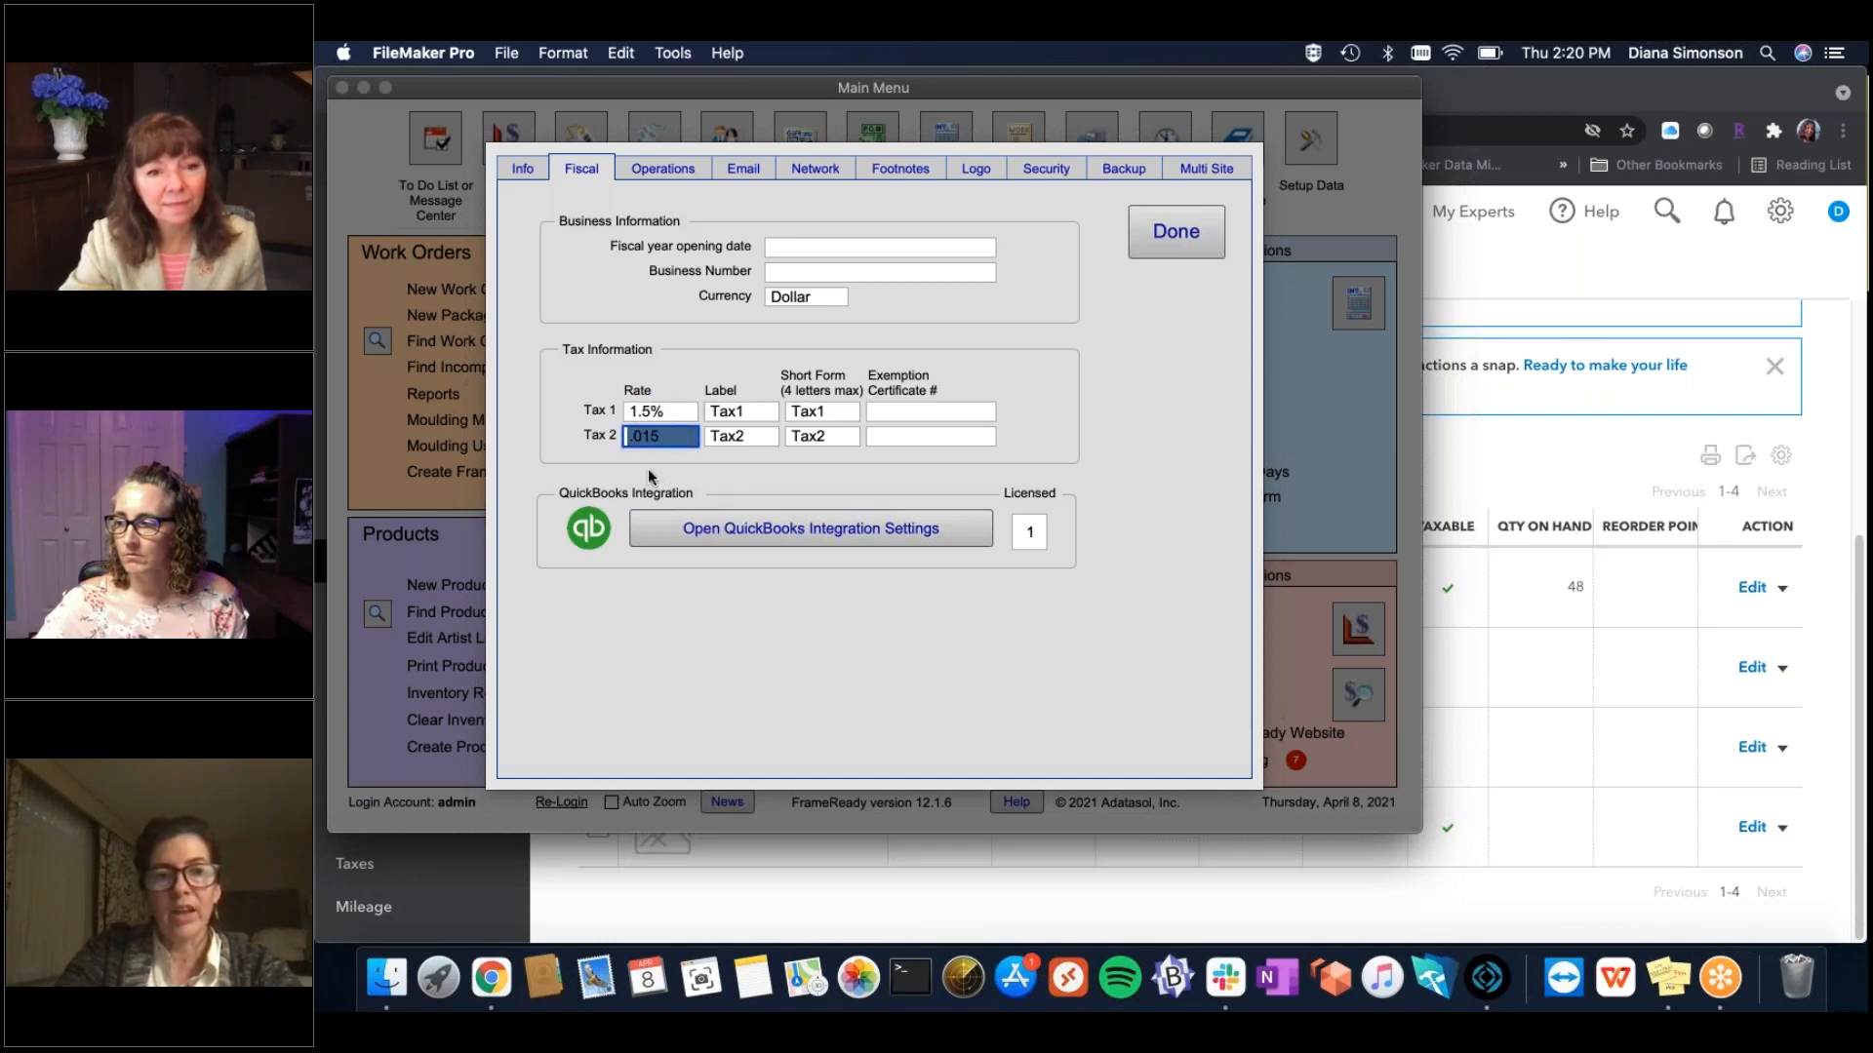
pyautogui.click(657, 416)
pyautogui.write('.0625')
# Clear Tax 2's rate, label and short form, then reopen the QuickBooks integration settings.
pyautogui.click(667, 439)
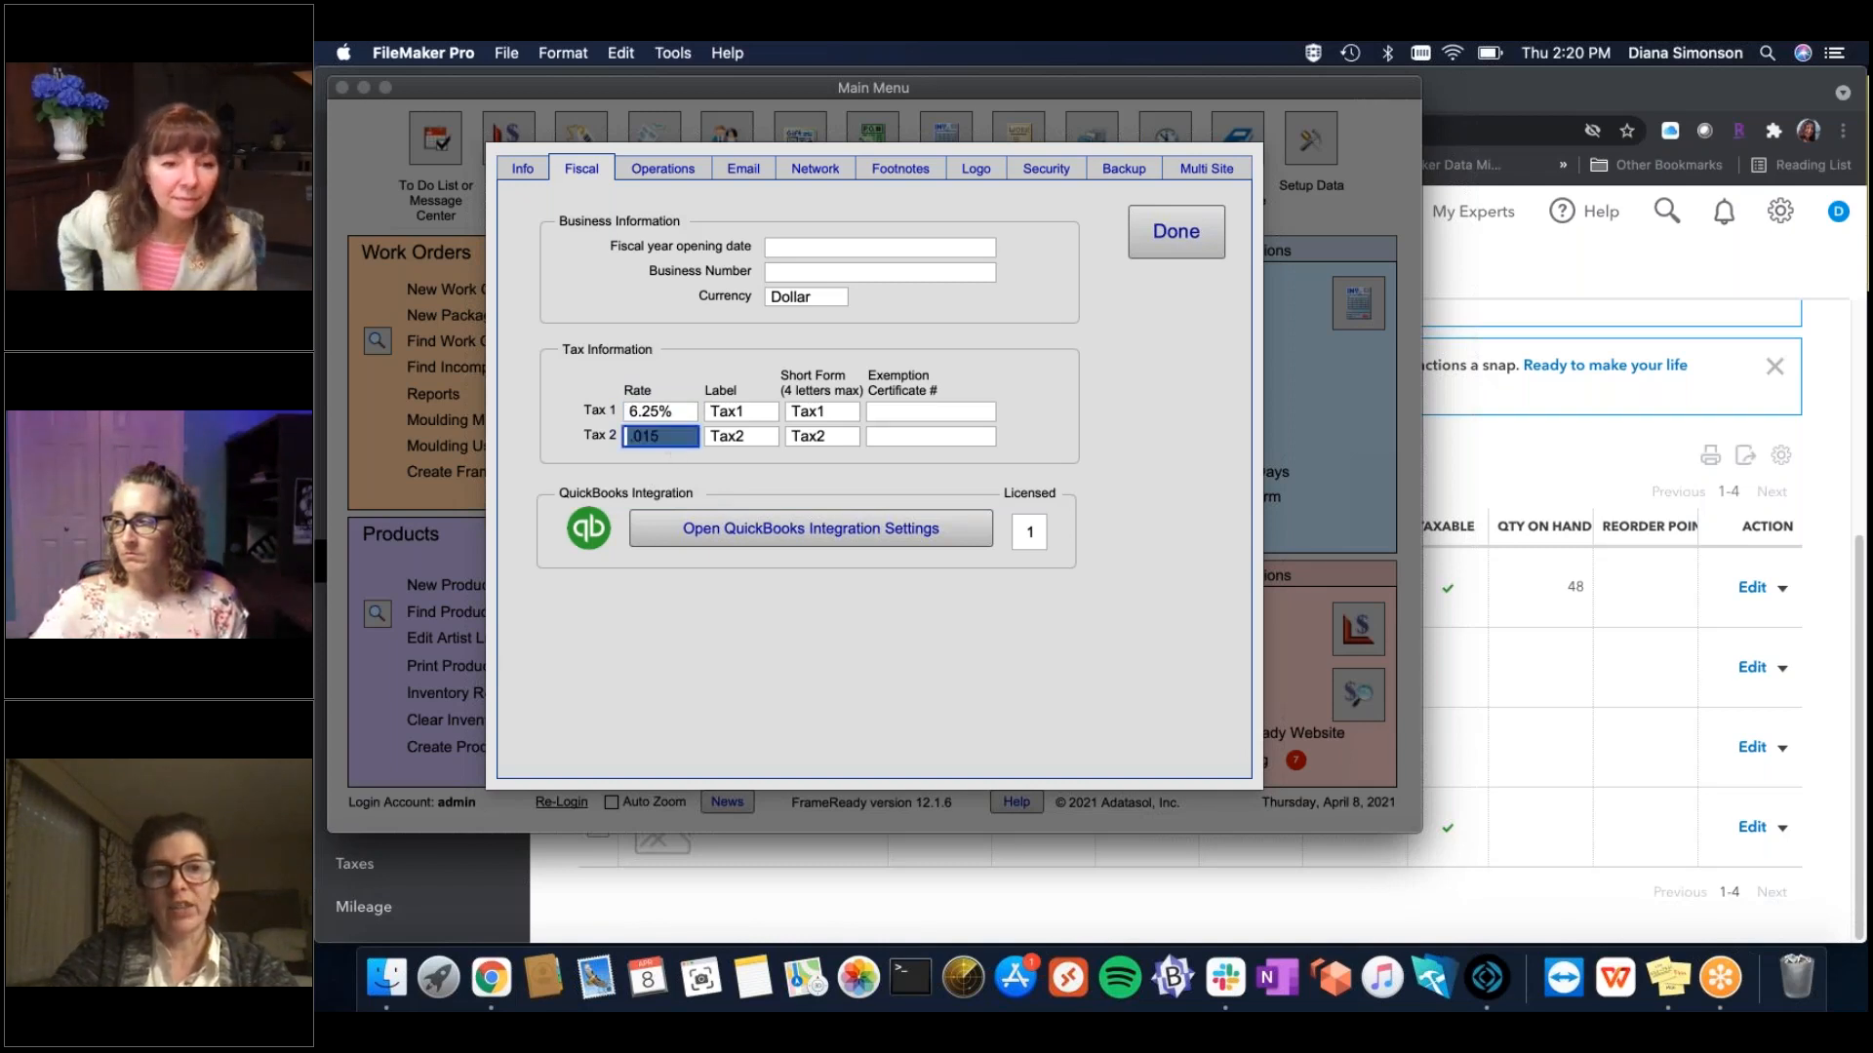
pyautogui.press('BackSpace')
pyautogui.press('Tab')
pyautogui.press('BackSpace')
pyautogui.press('Tab')
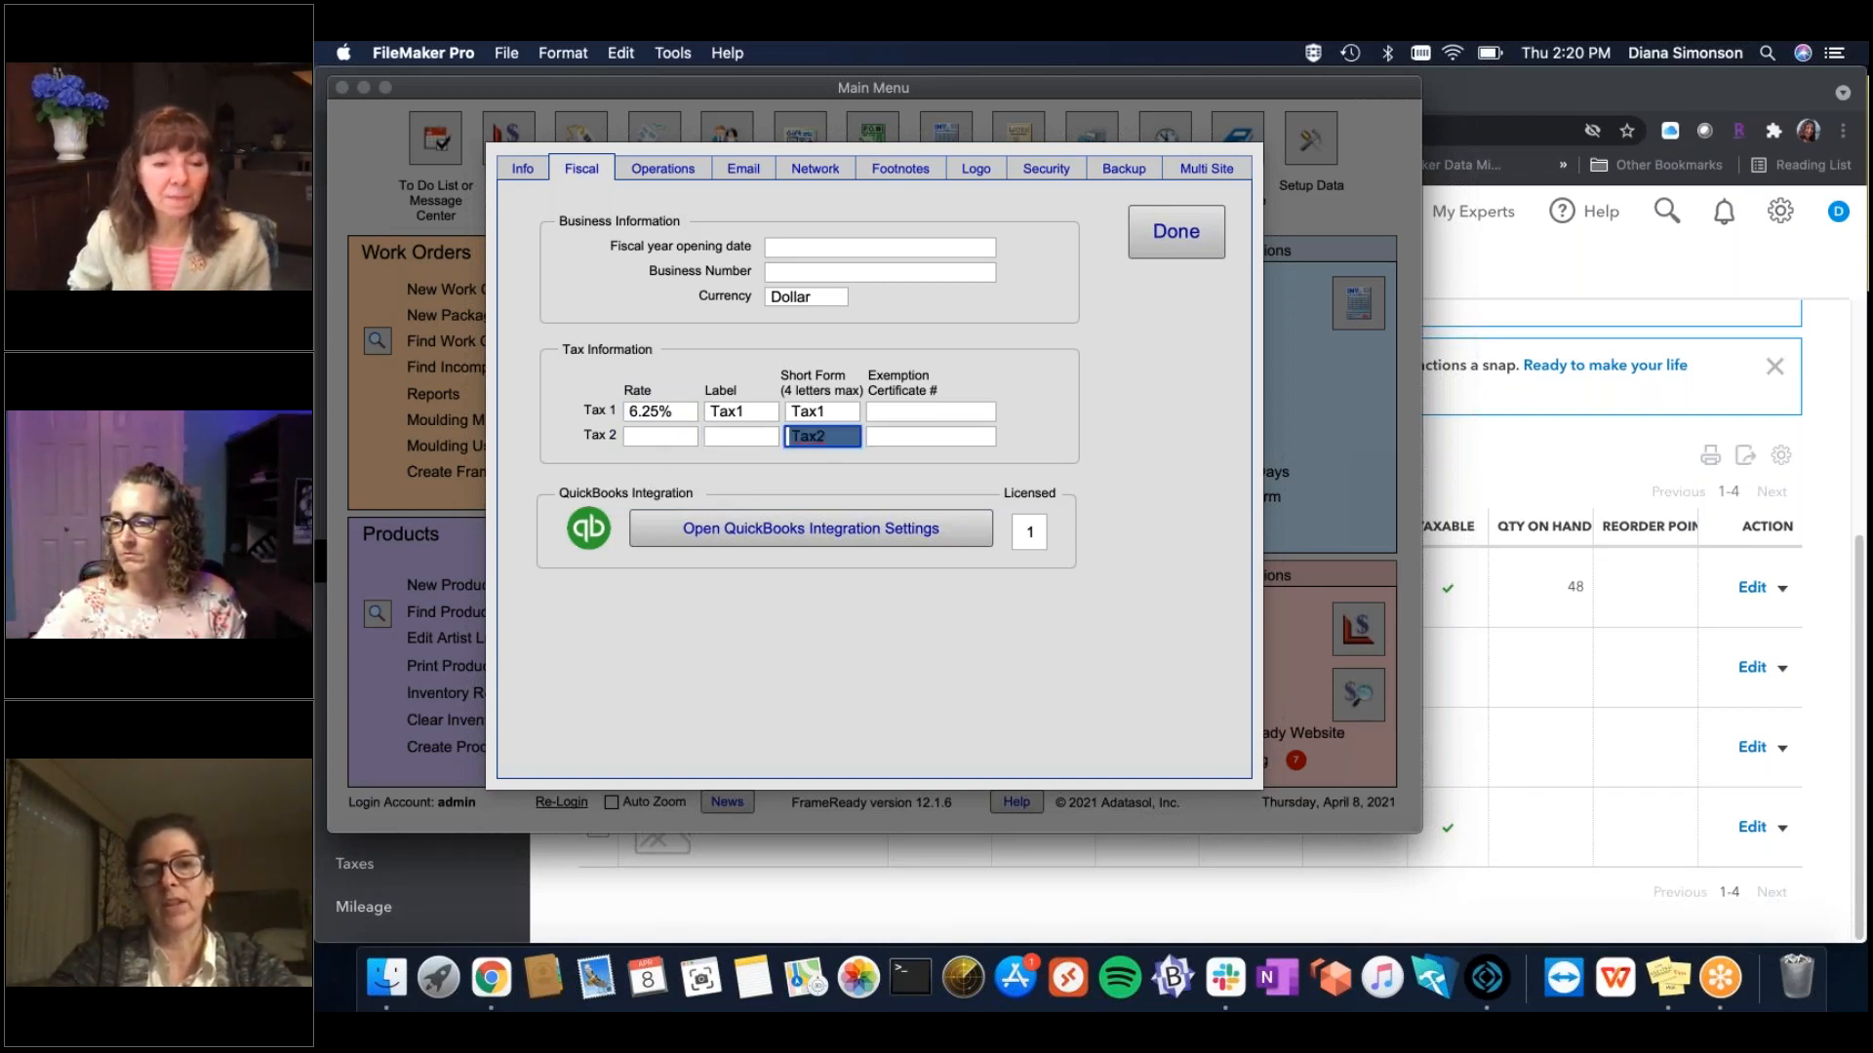
pyautogui.press('BackSpace')
pyautogui.click(1079, 459)
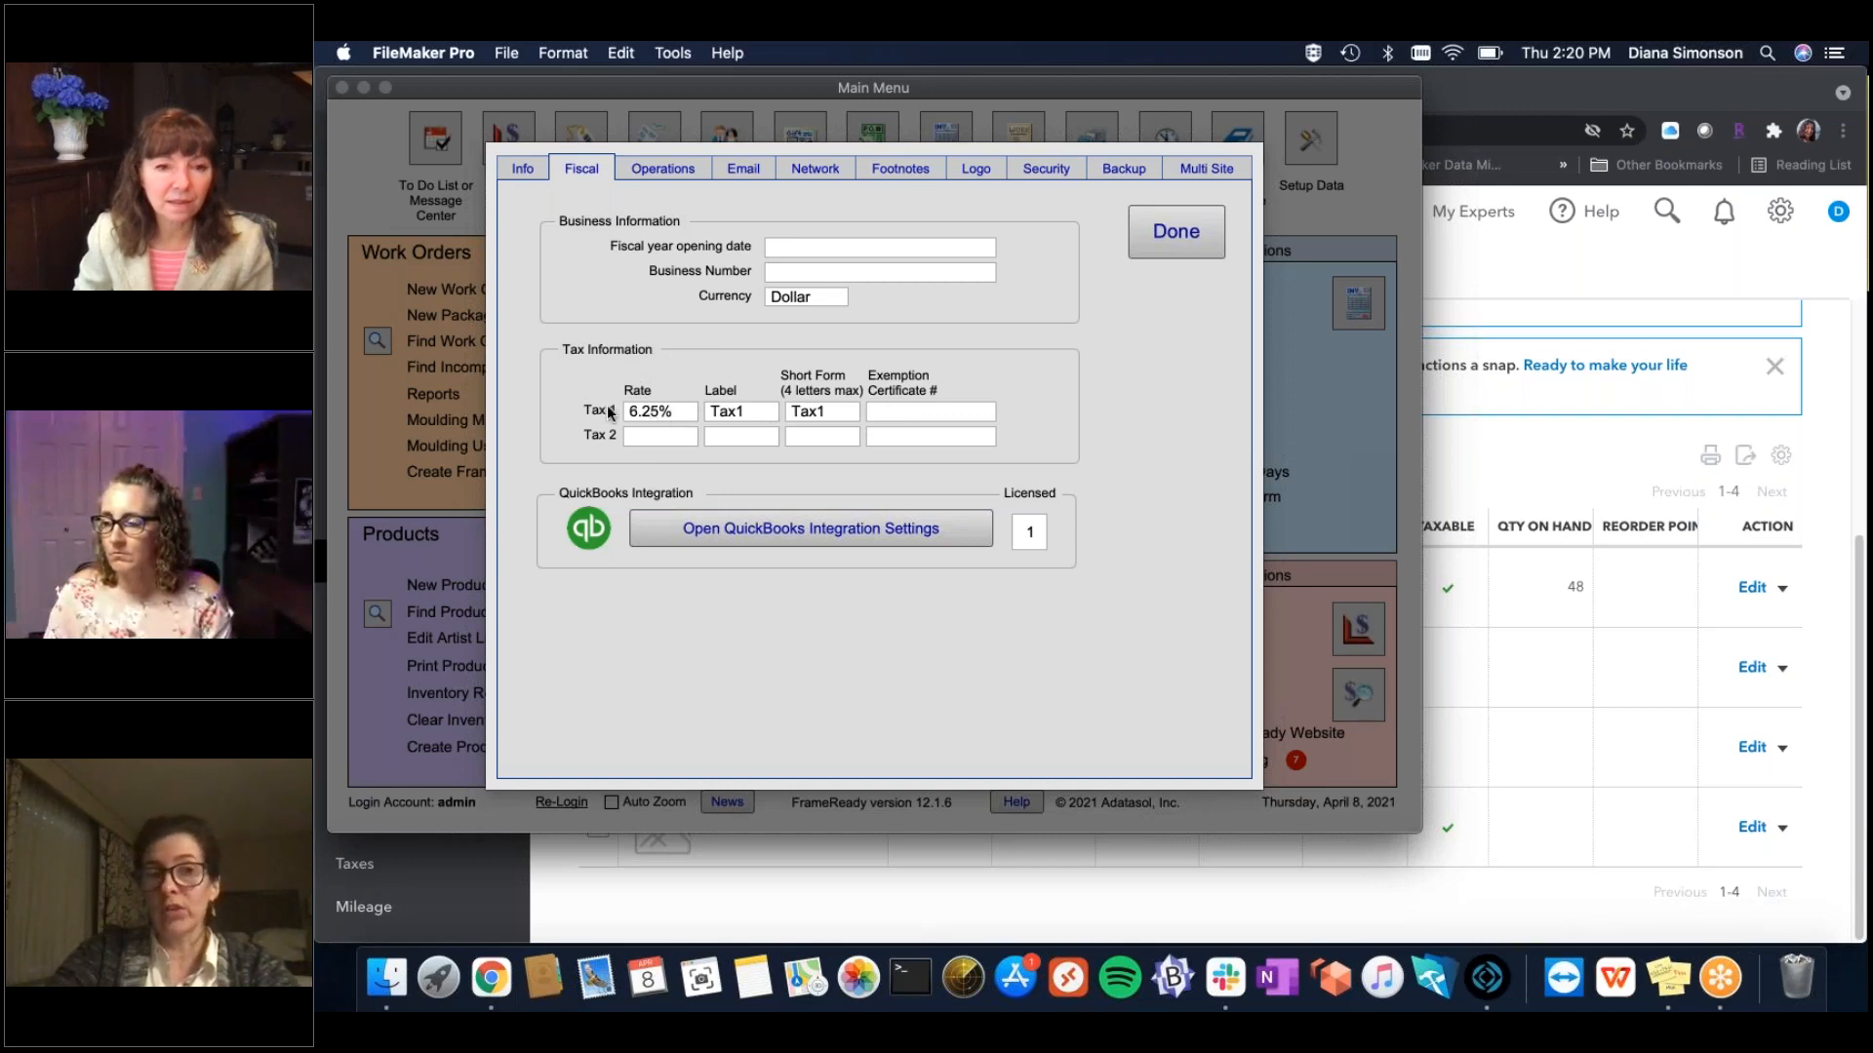
pyautogui.click(832, 514)
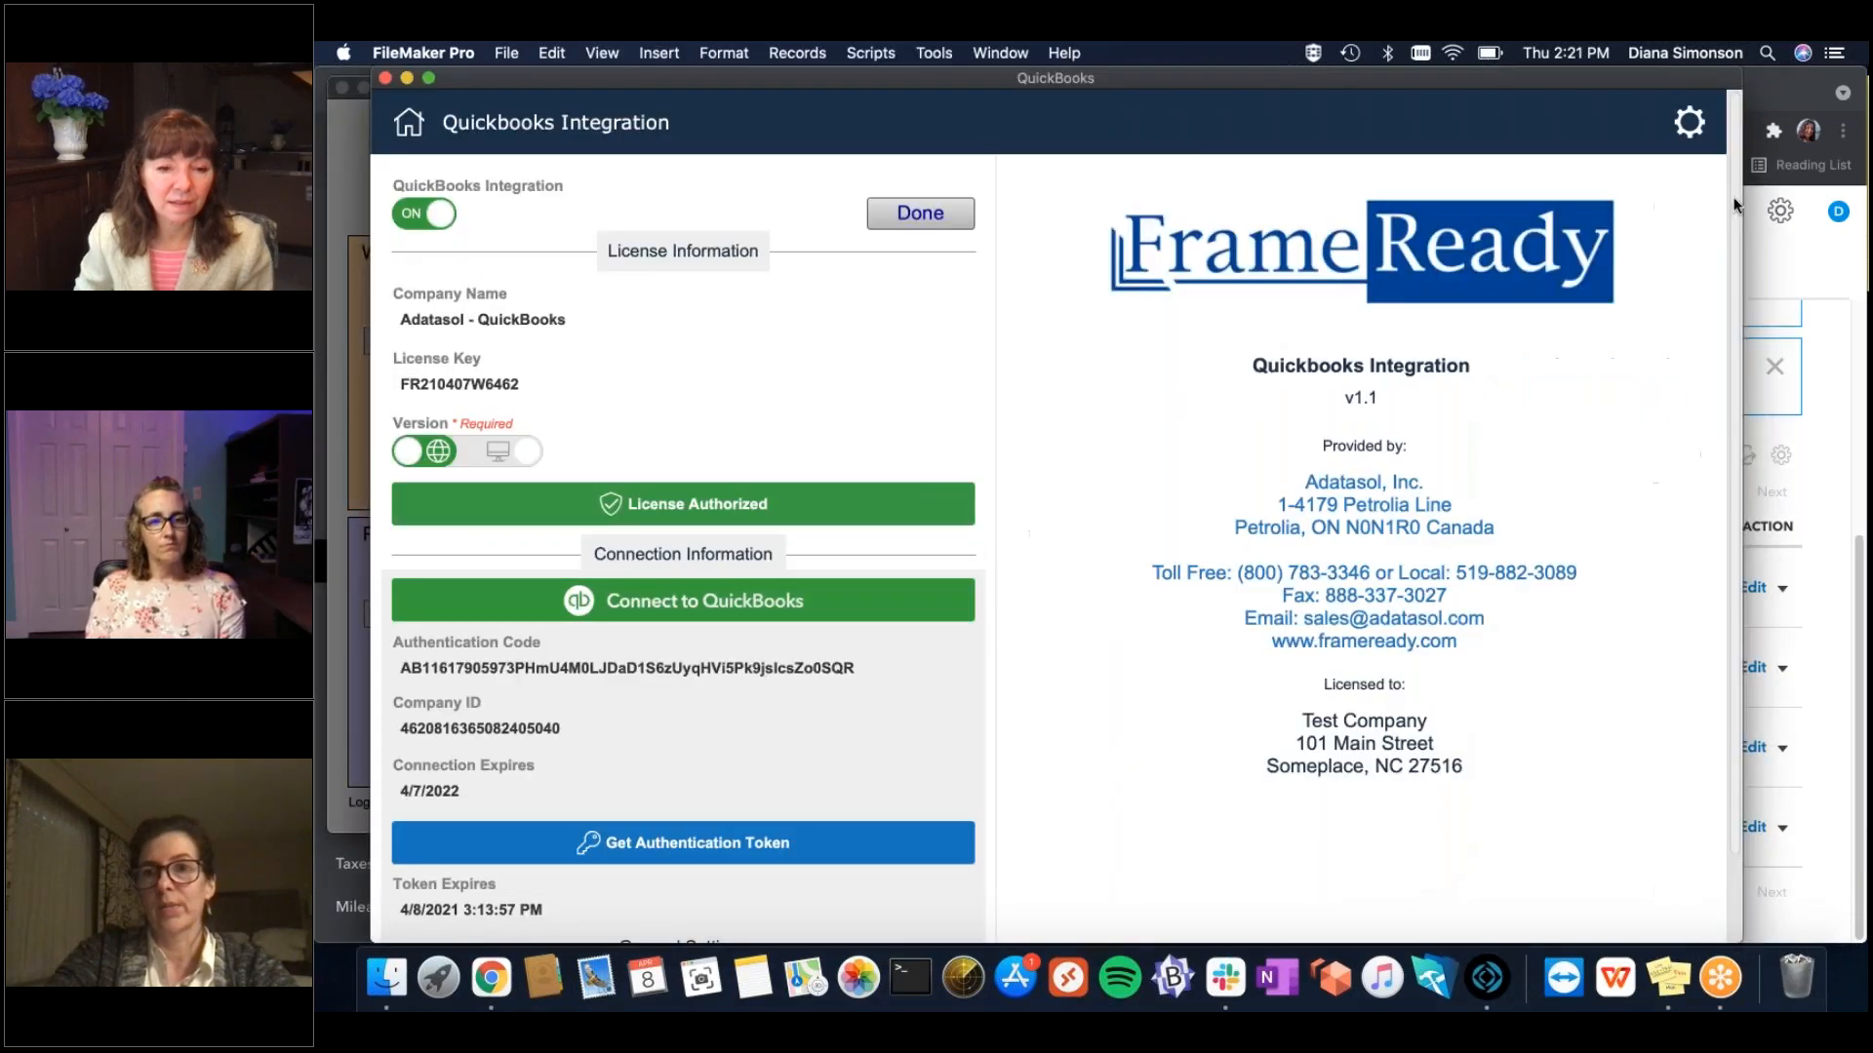
pyautogui.click(1689, 122)
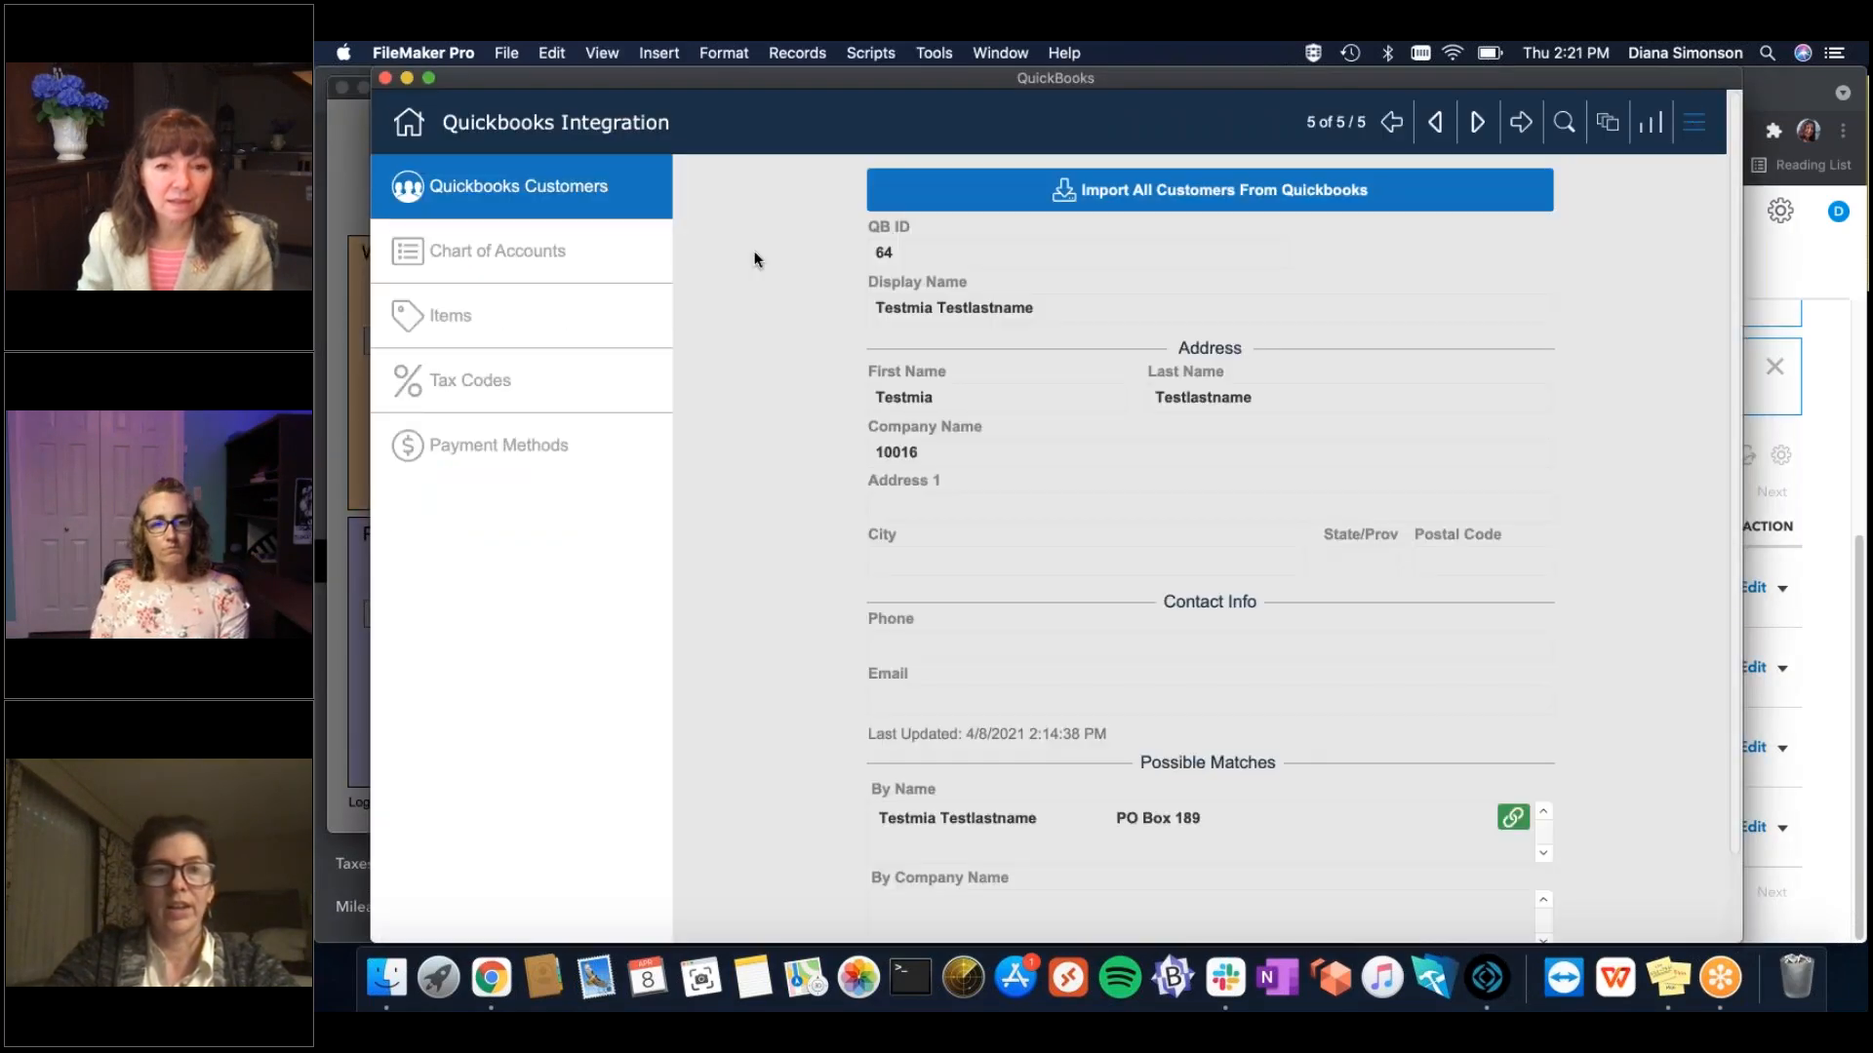
# Review the LA Sales Tax and California State tax code mappings, then close the integration window.
pyautogui.click(518, 383)
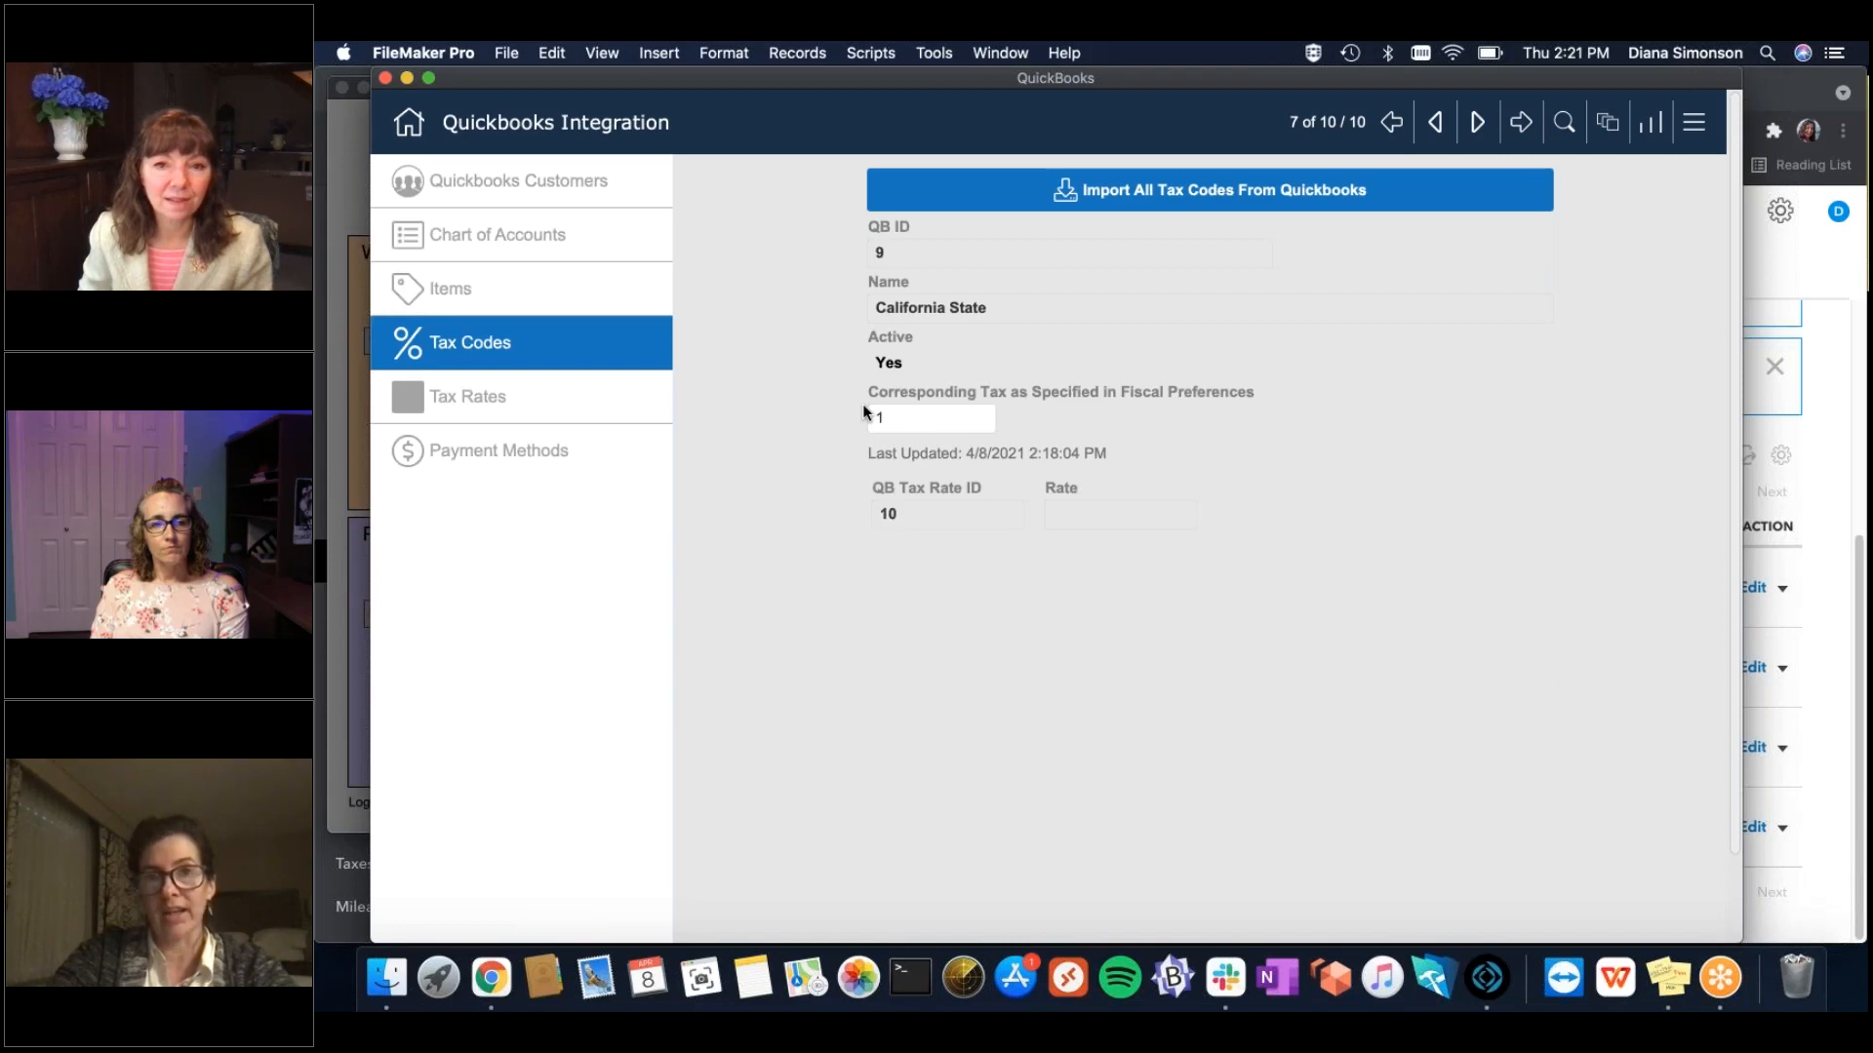
pyautogui.click(1477, 121)
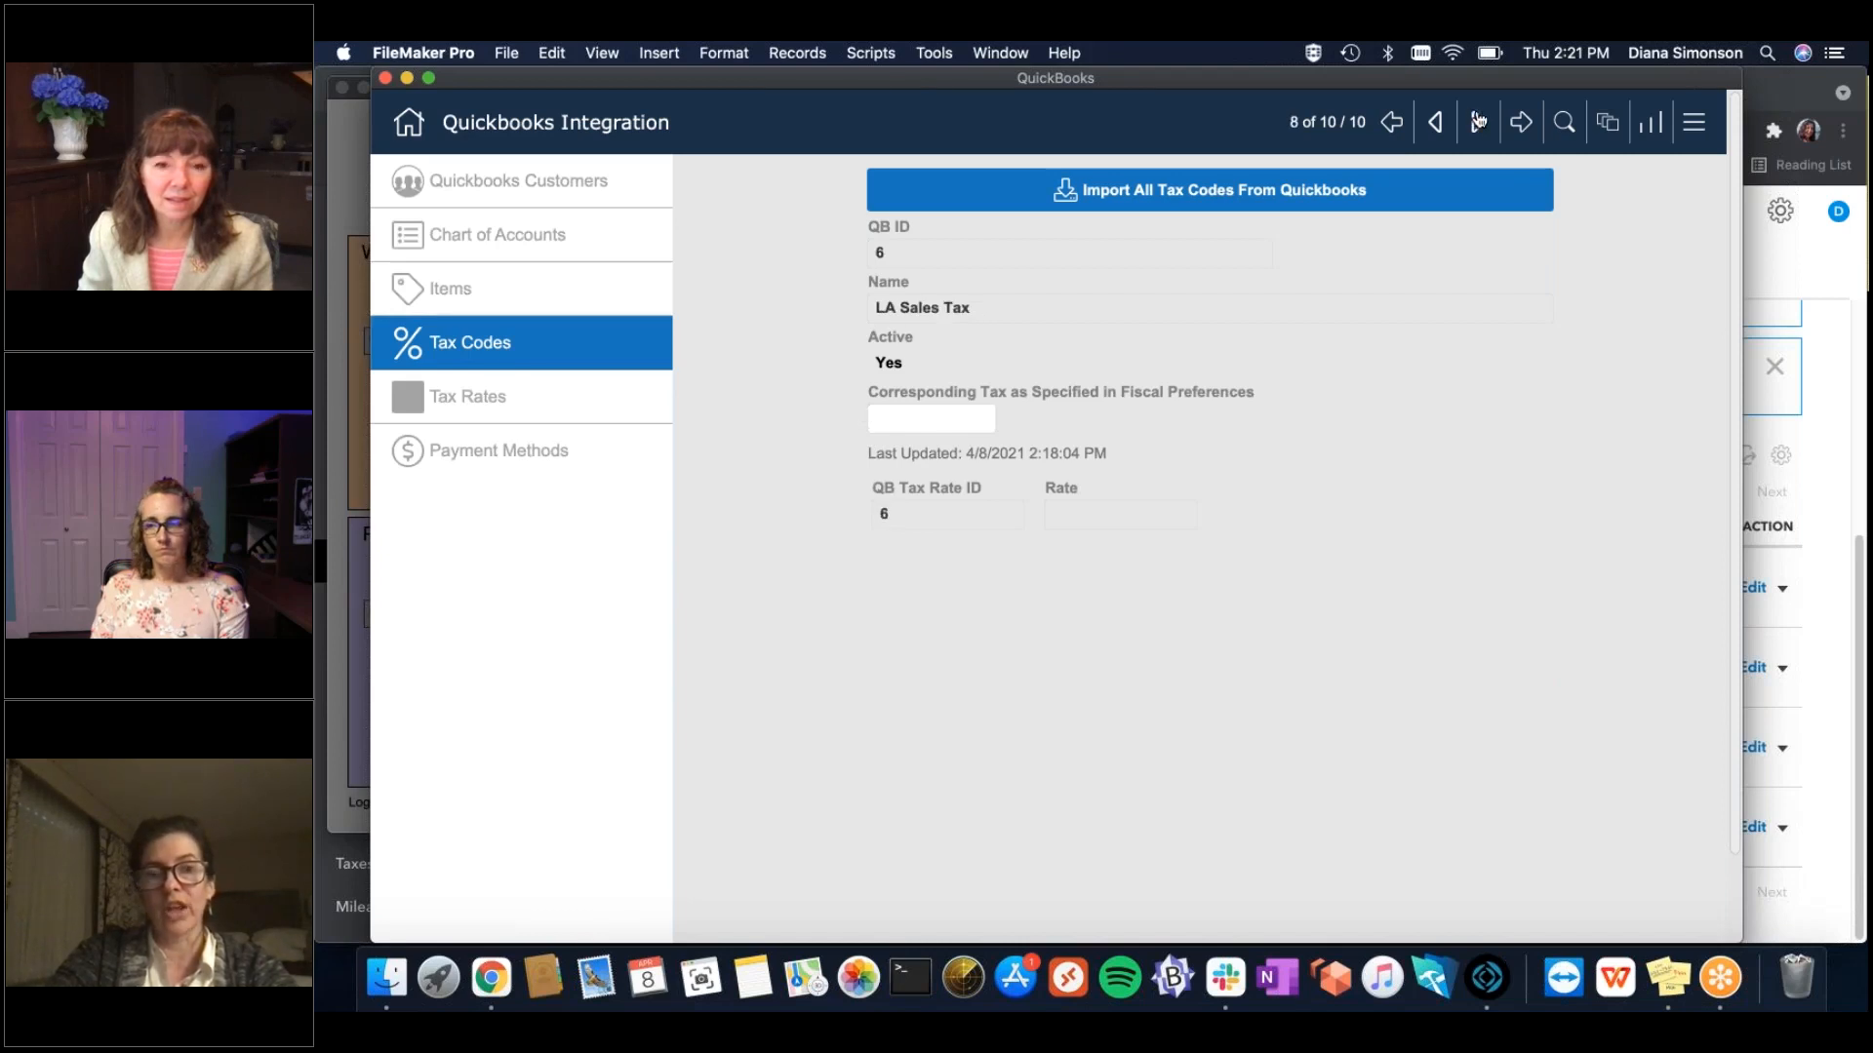
pyautogui.click(946, 415)
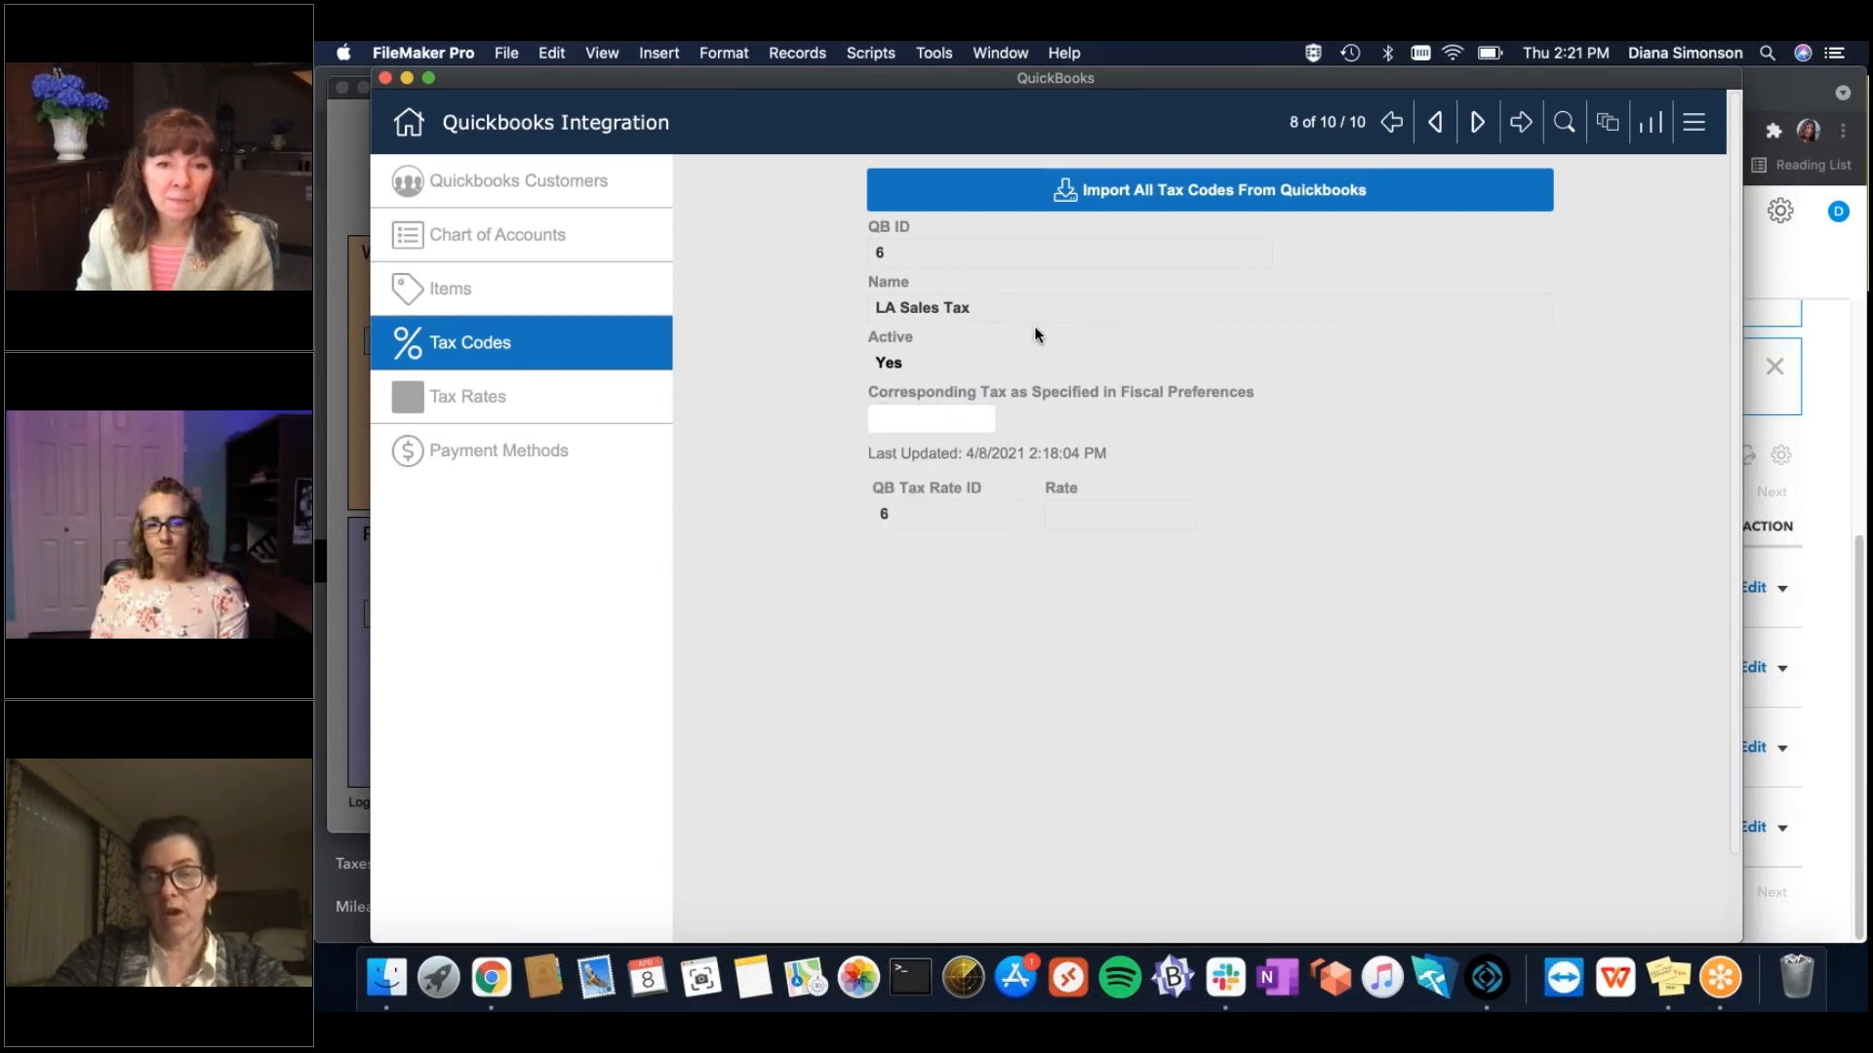
pyautogui.click(1433, 124)
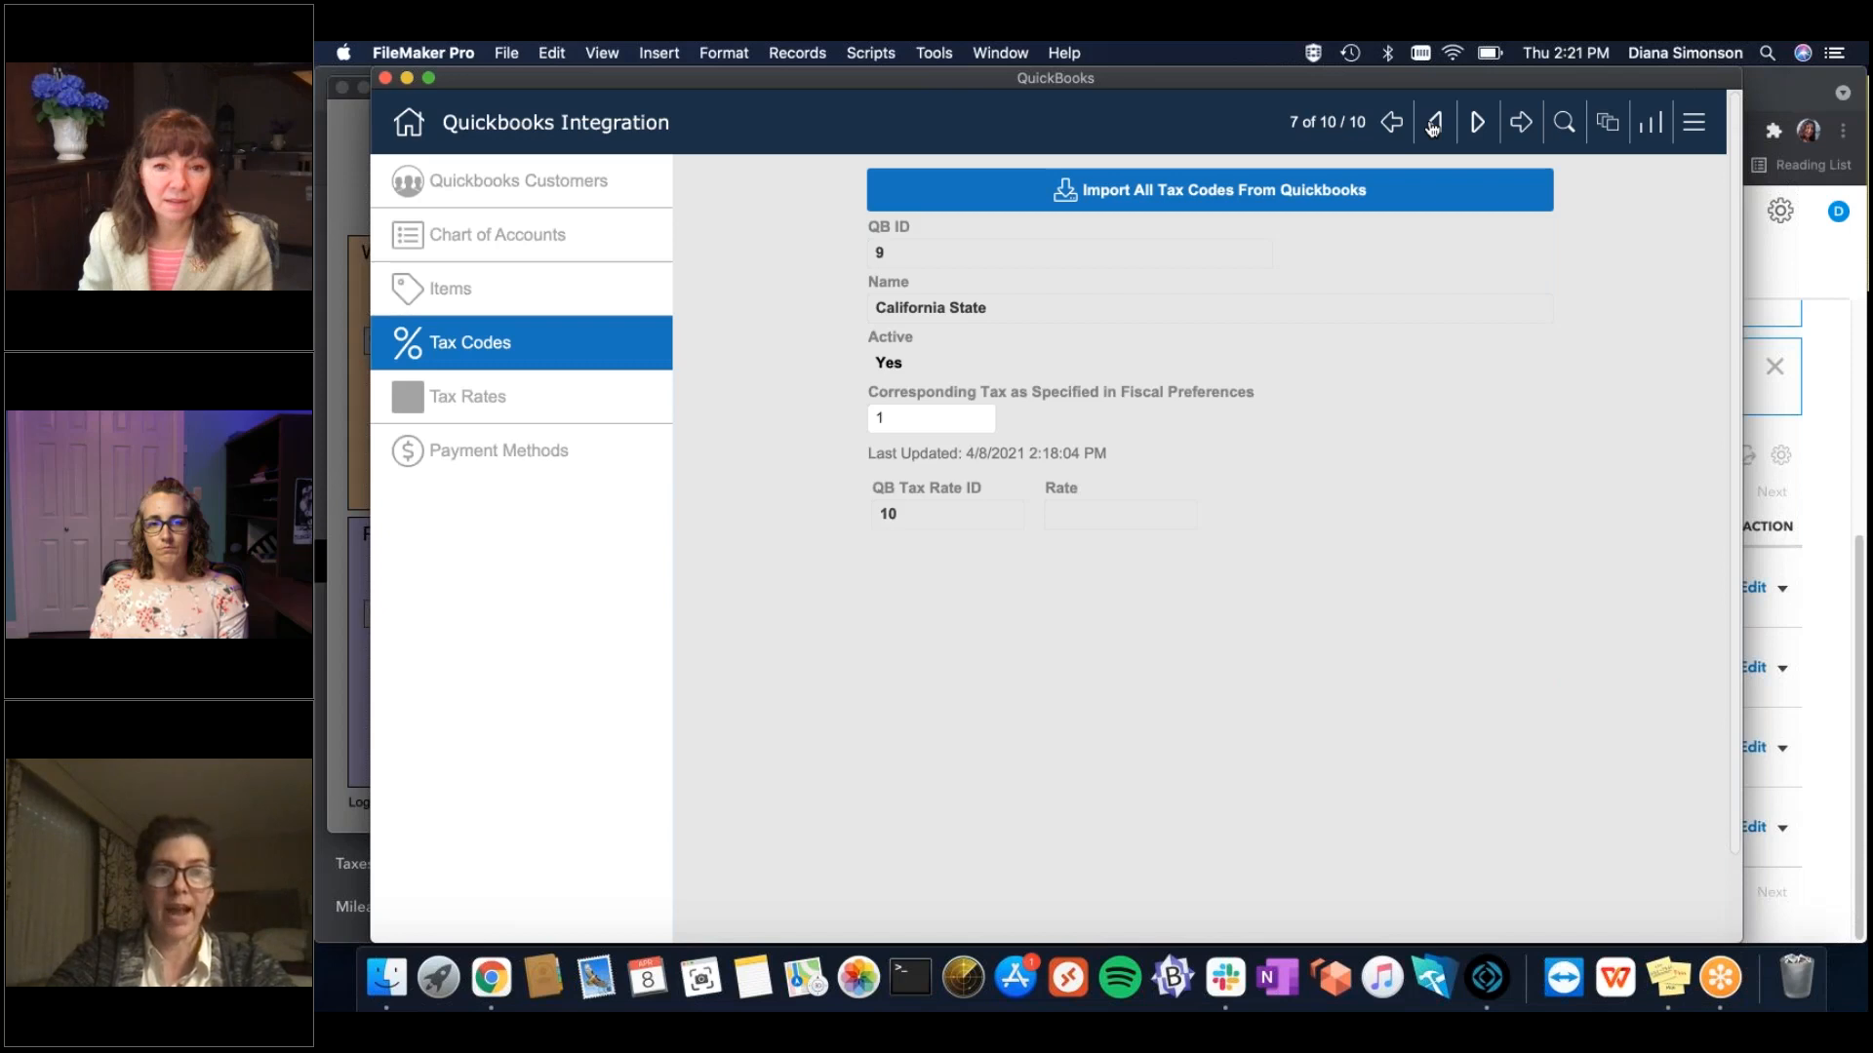
pyautogui.click(384, 78)
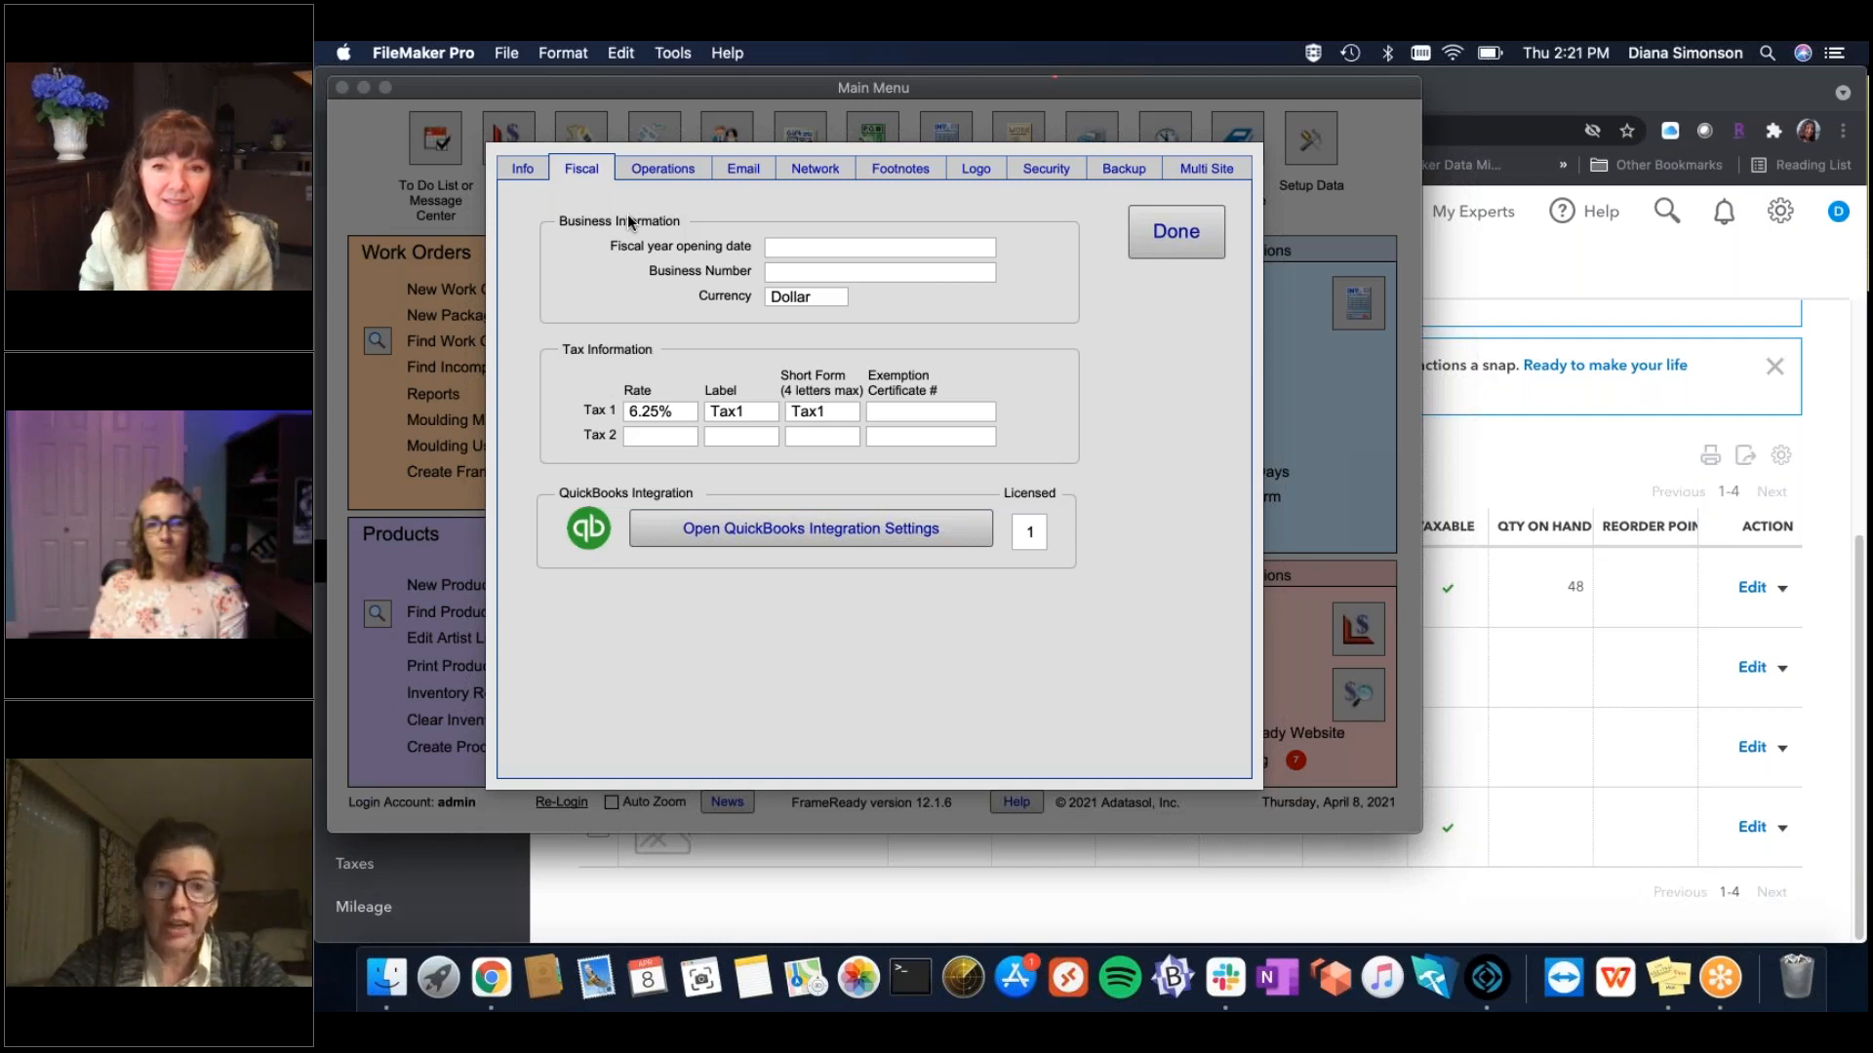
# Close the Fiscal preferences with Done and open the test contact from the Main Menu's Contacts.
pyautogui.click(1177, 232)
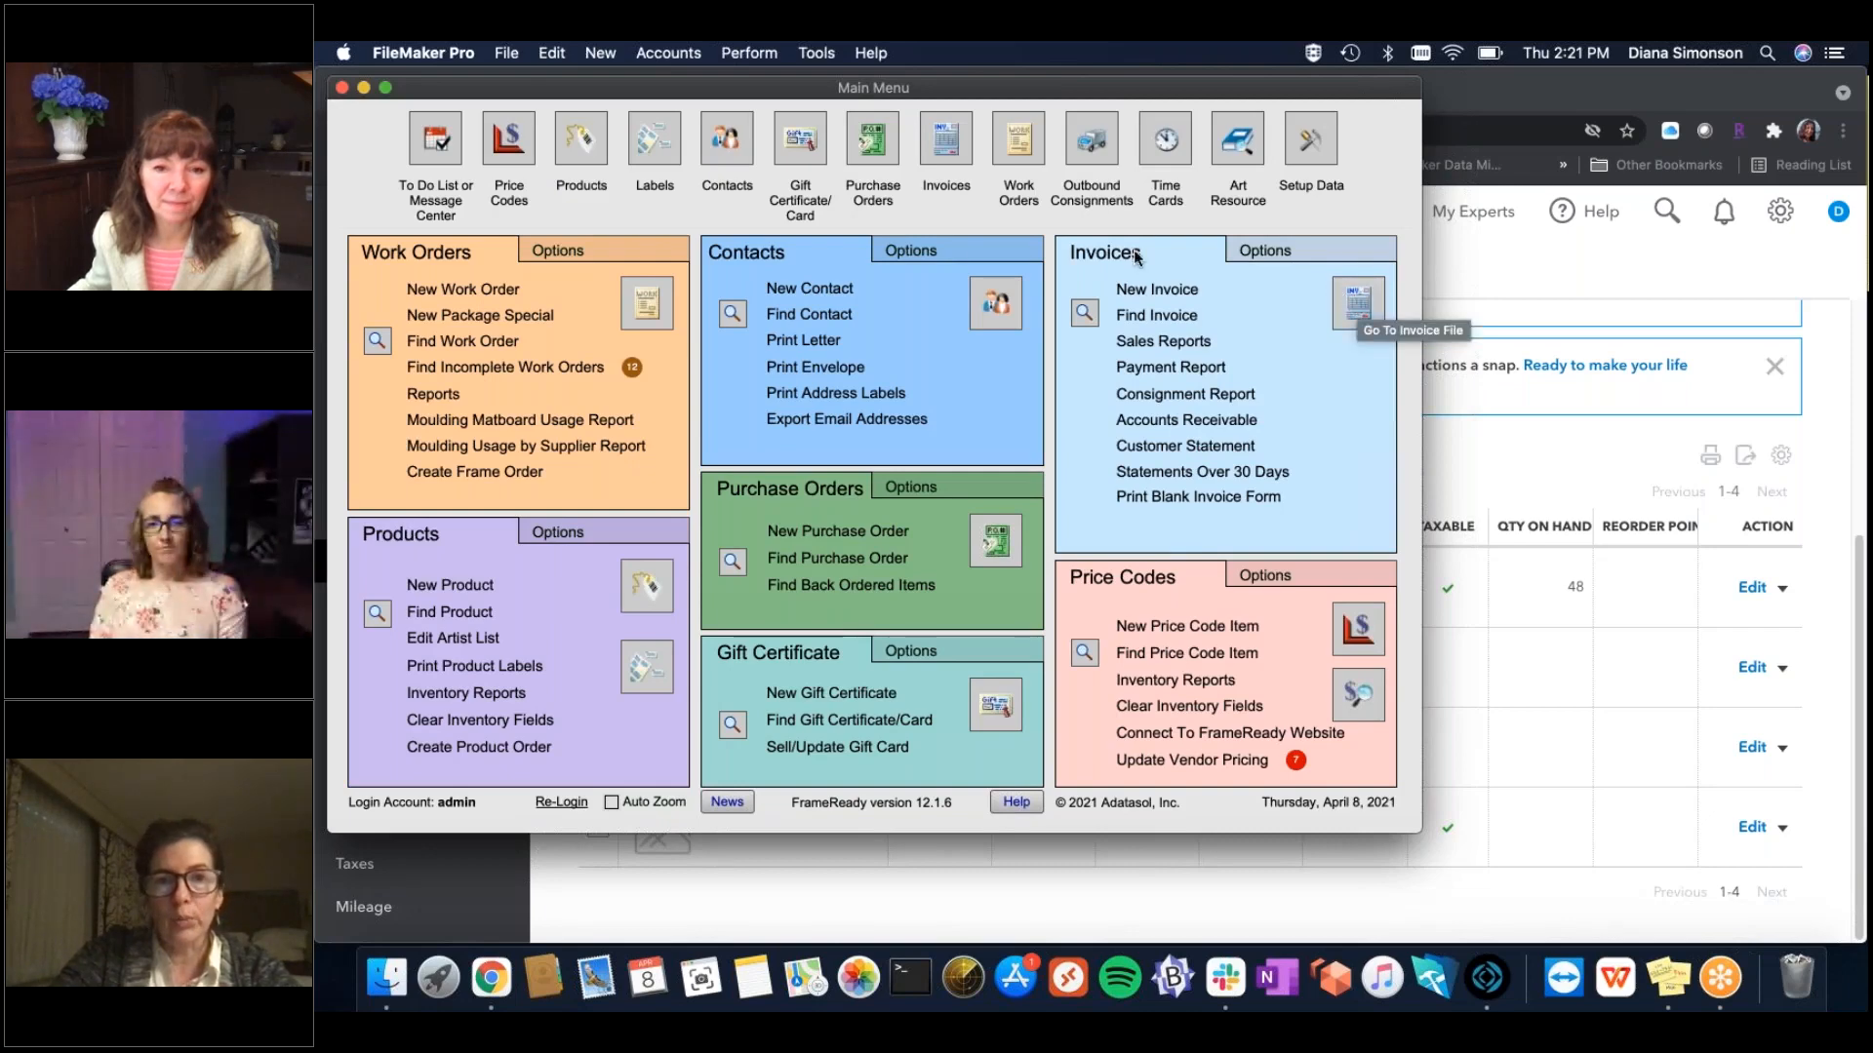
pyautogui.click(994, 303)
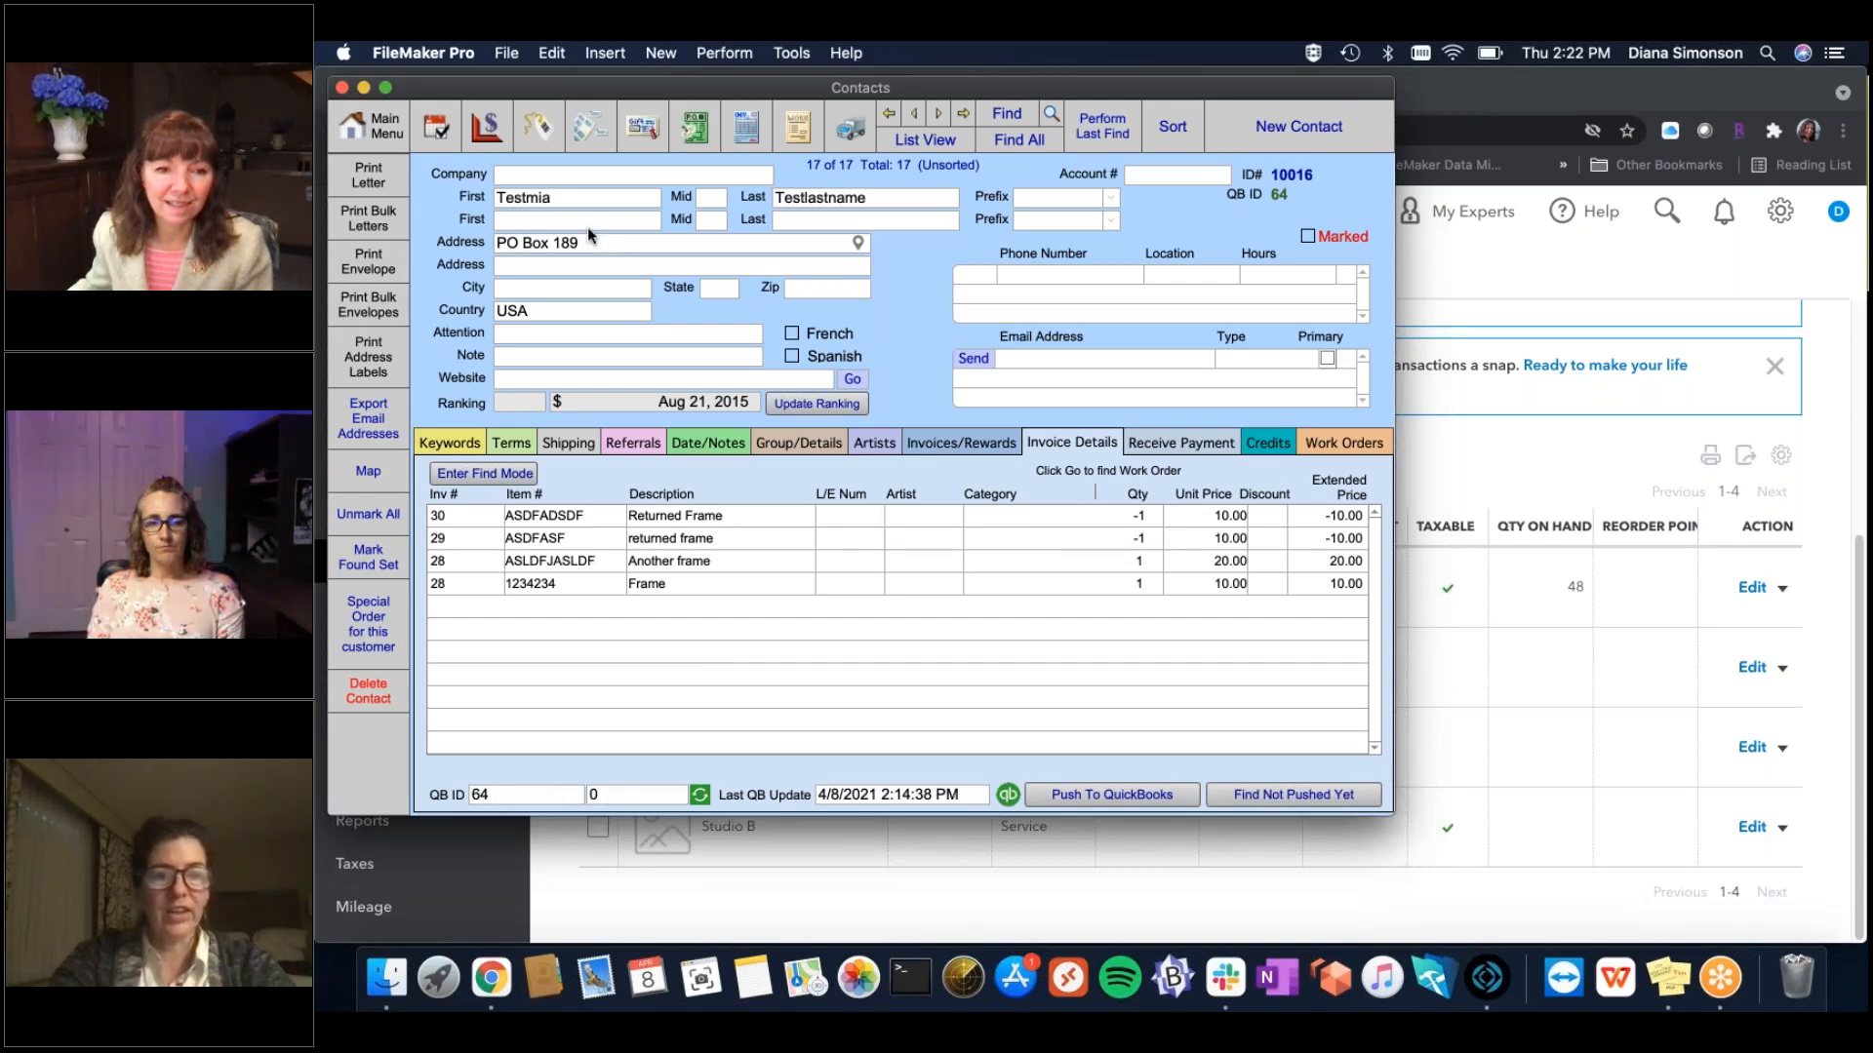
# Restore the test contact's first name after an accidental edit.
pyautogui.moveTo(588, 238); pyautogui.dragTo(571, 202)
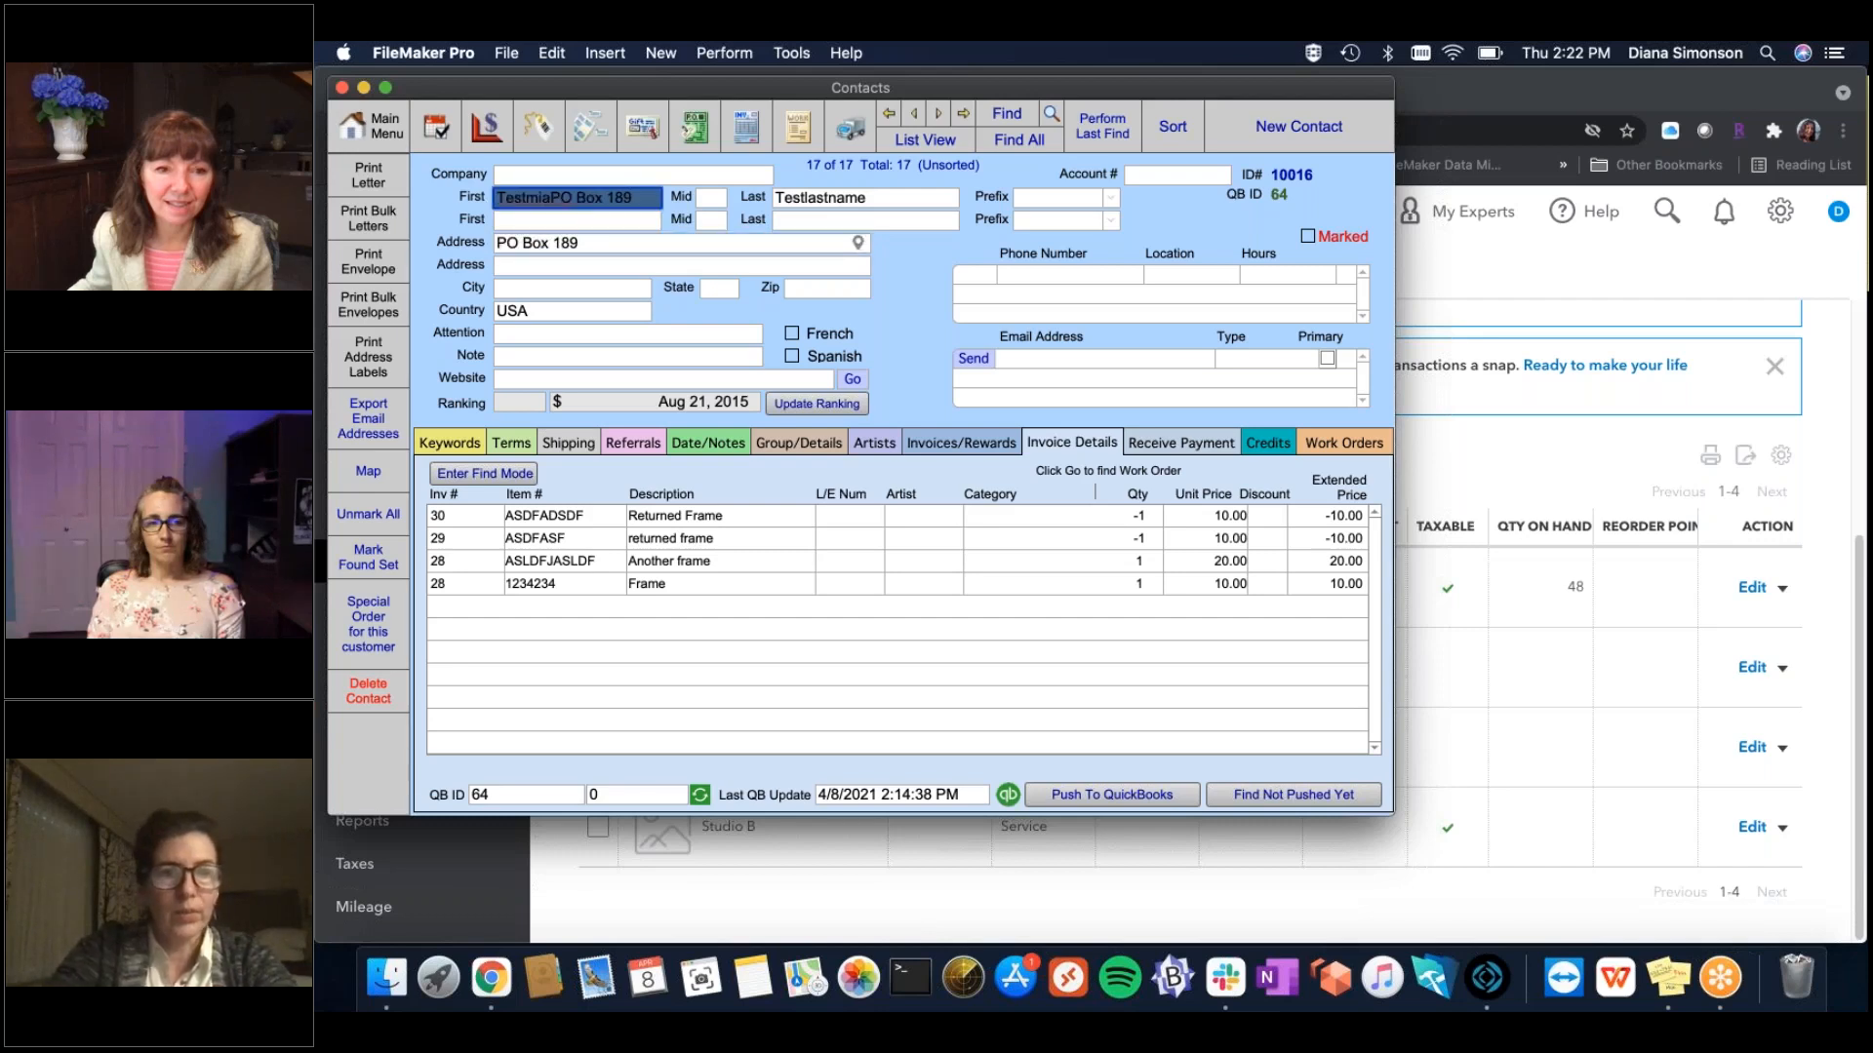
pyautogui.press('BackSpace')
pyautogui.write('Testmia')
# Change the contact's address to PO Box 214 and push the contact to QuickBooks.
pyautogui.click(599, 246)
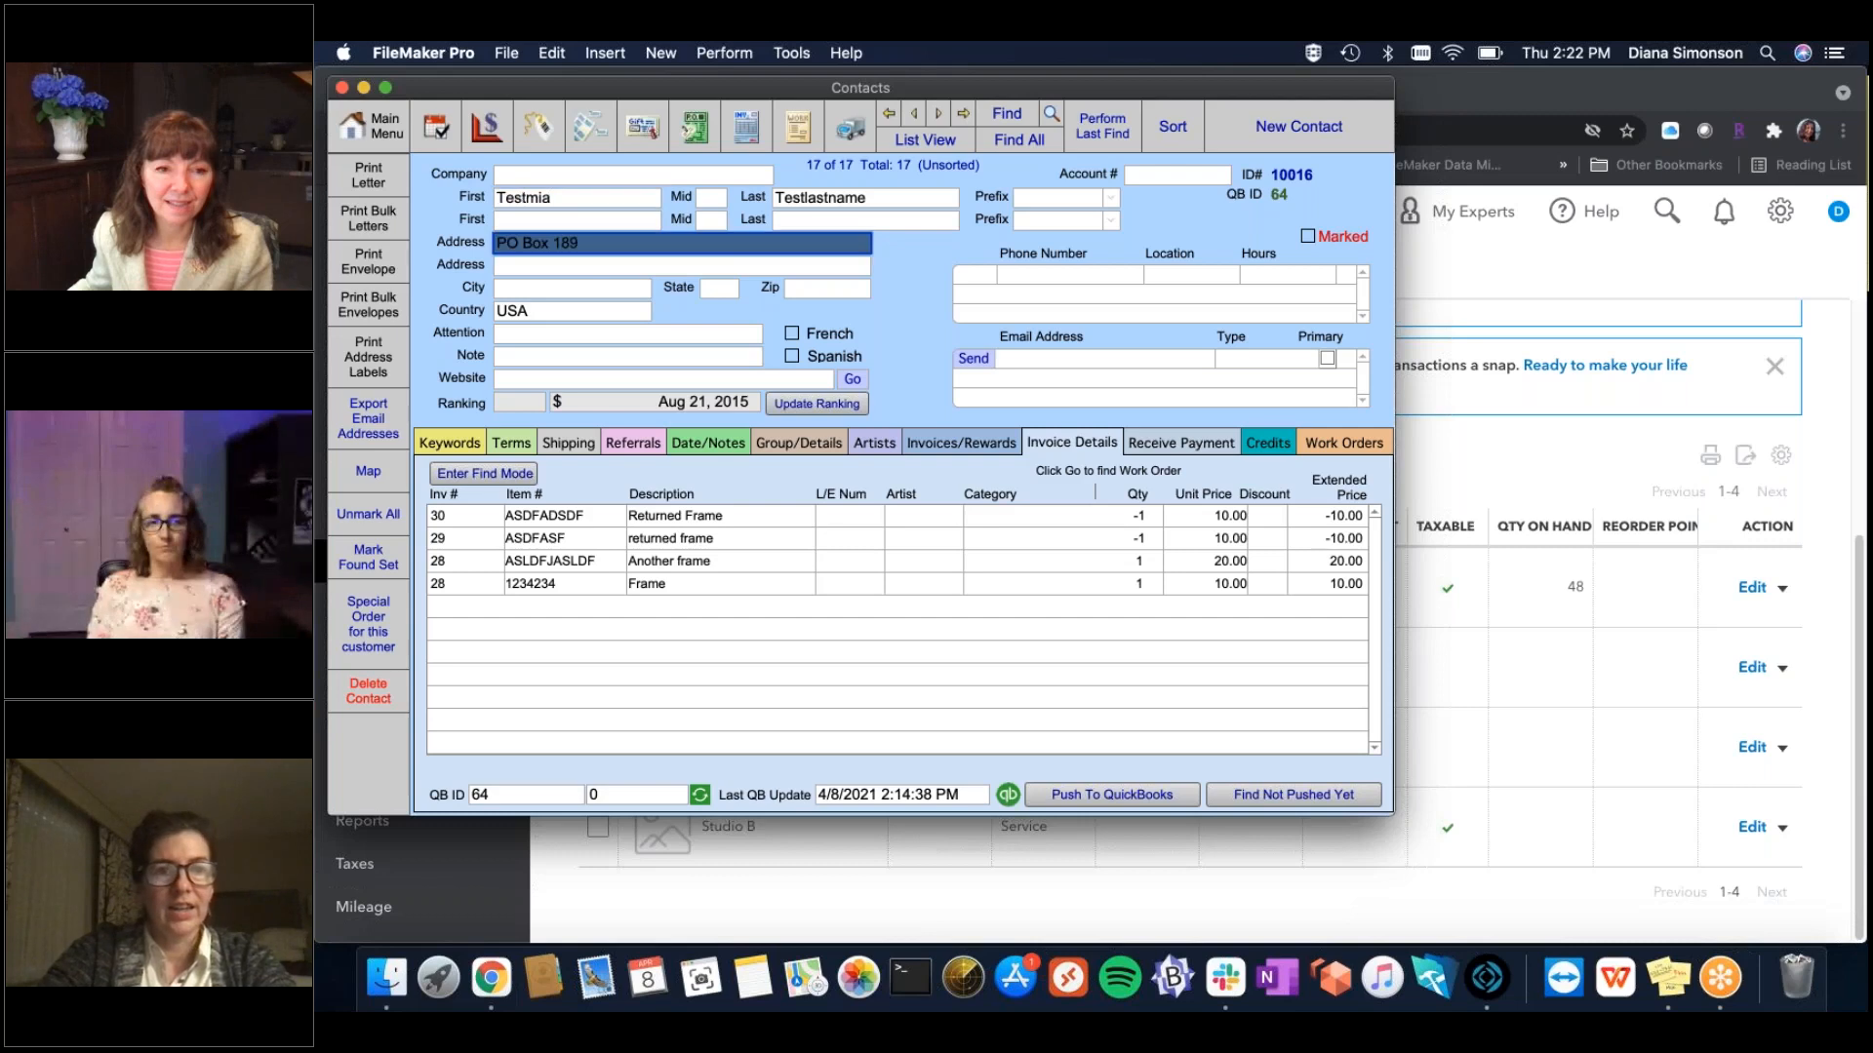
pyautogui.click(611, 241)
pyautogui.press('BackSpace')
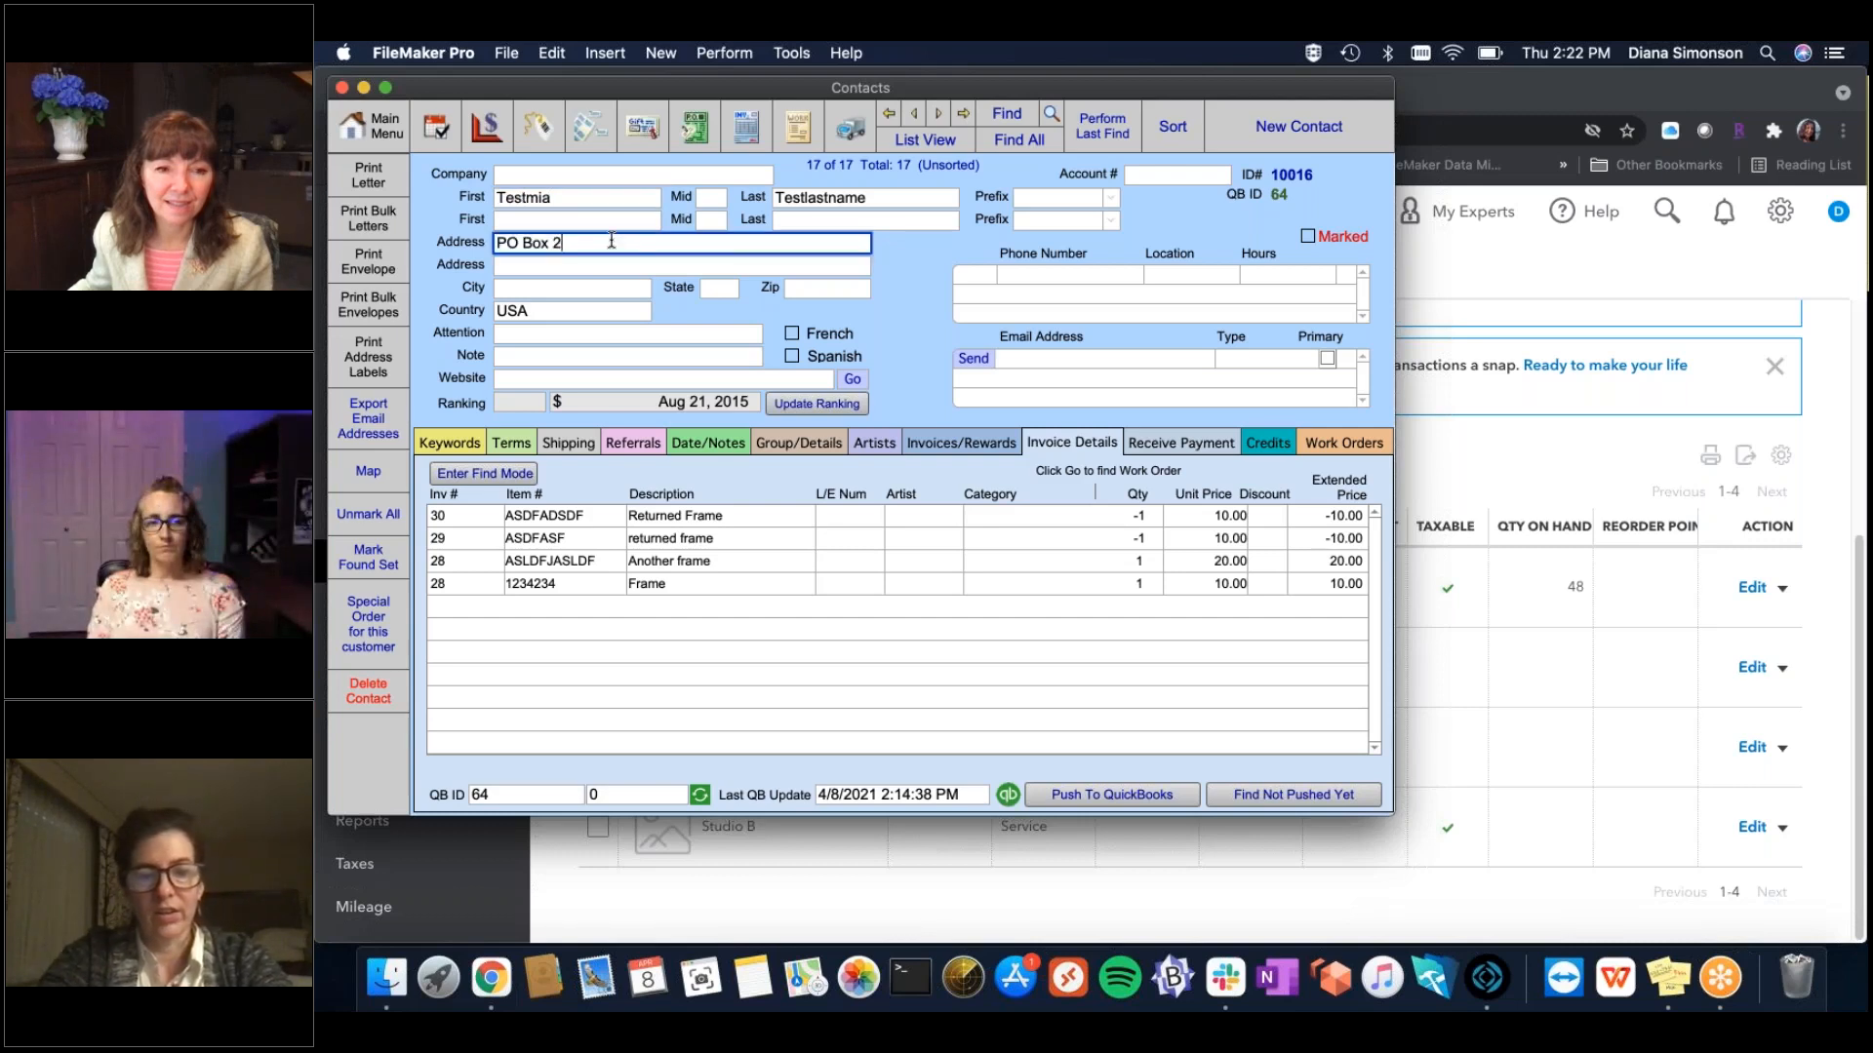
pyautogui.click(898, 322)
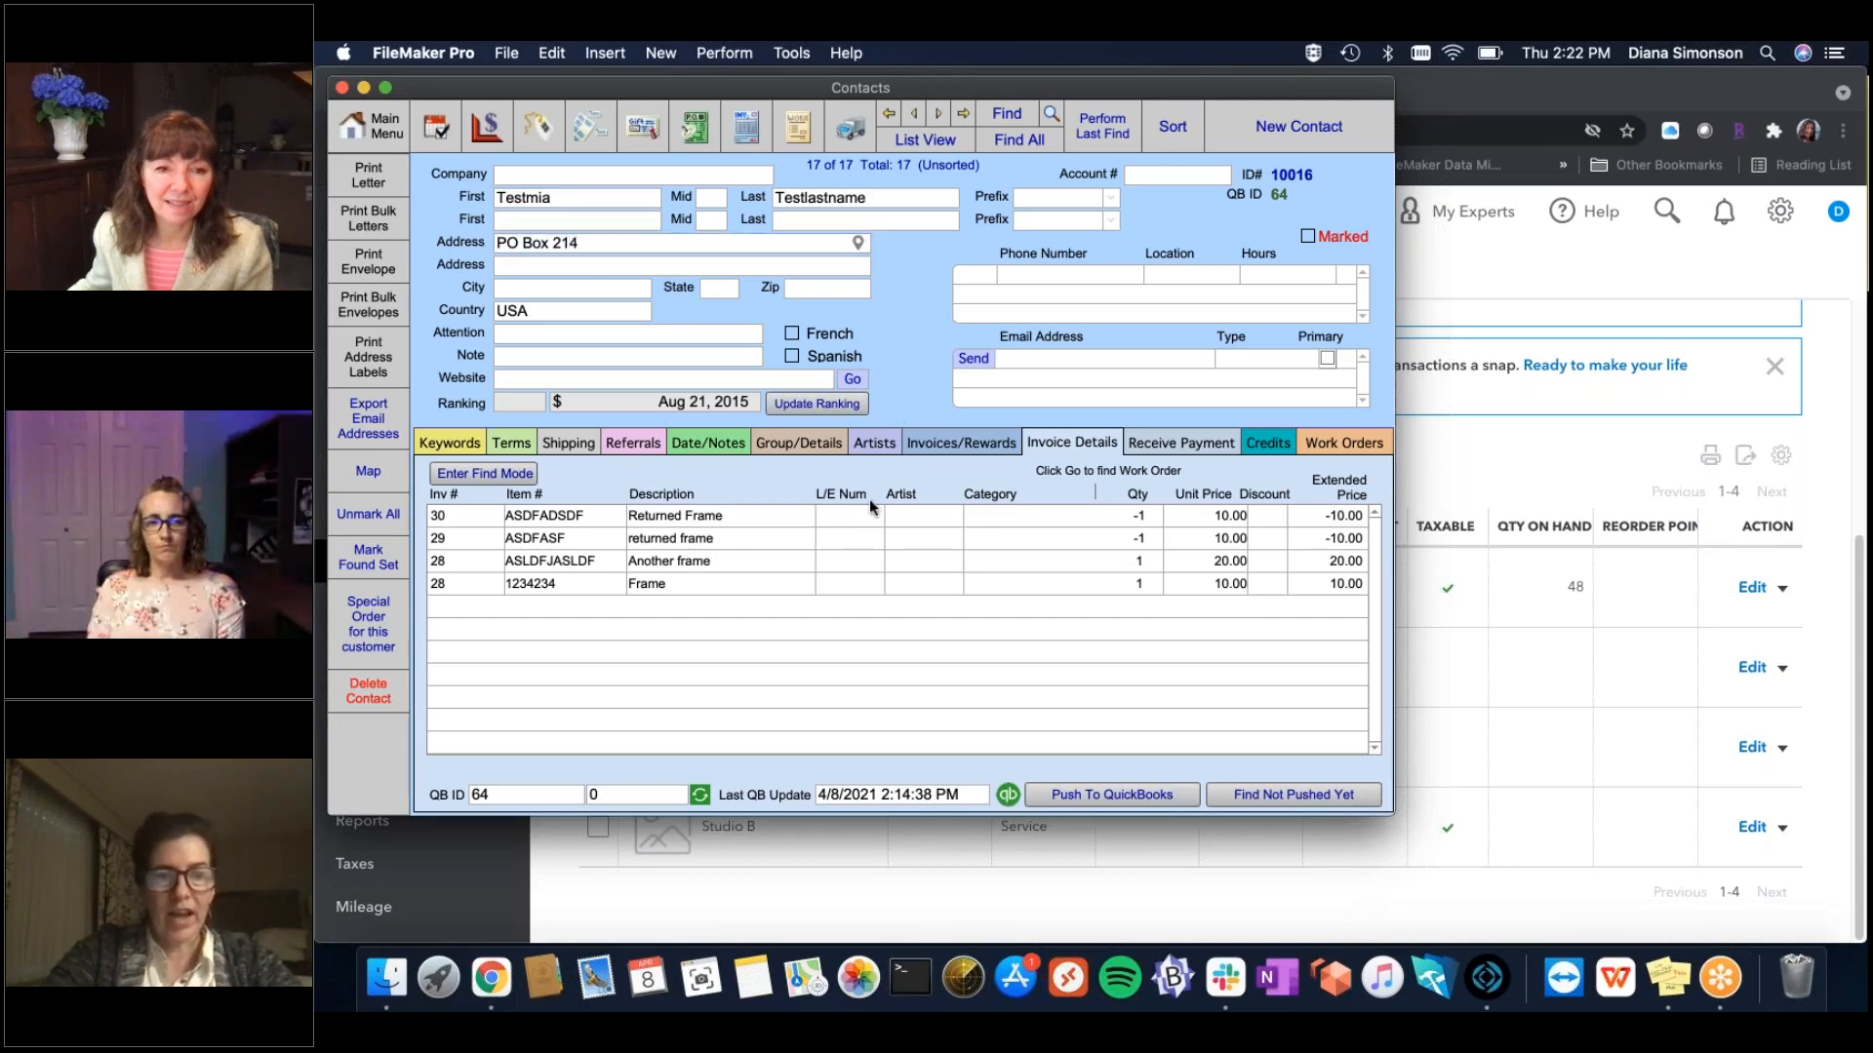
pyautogui.click(1005, 792)
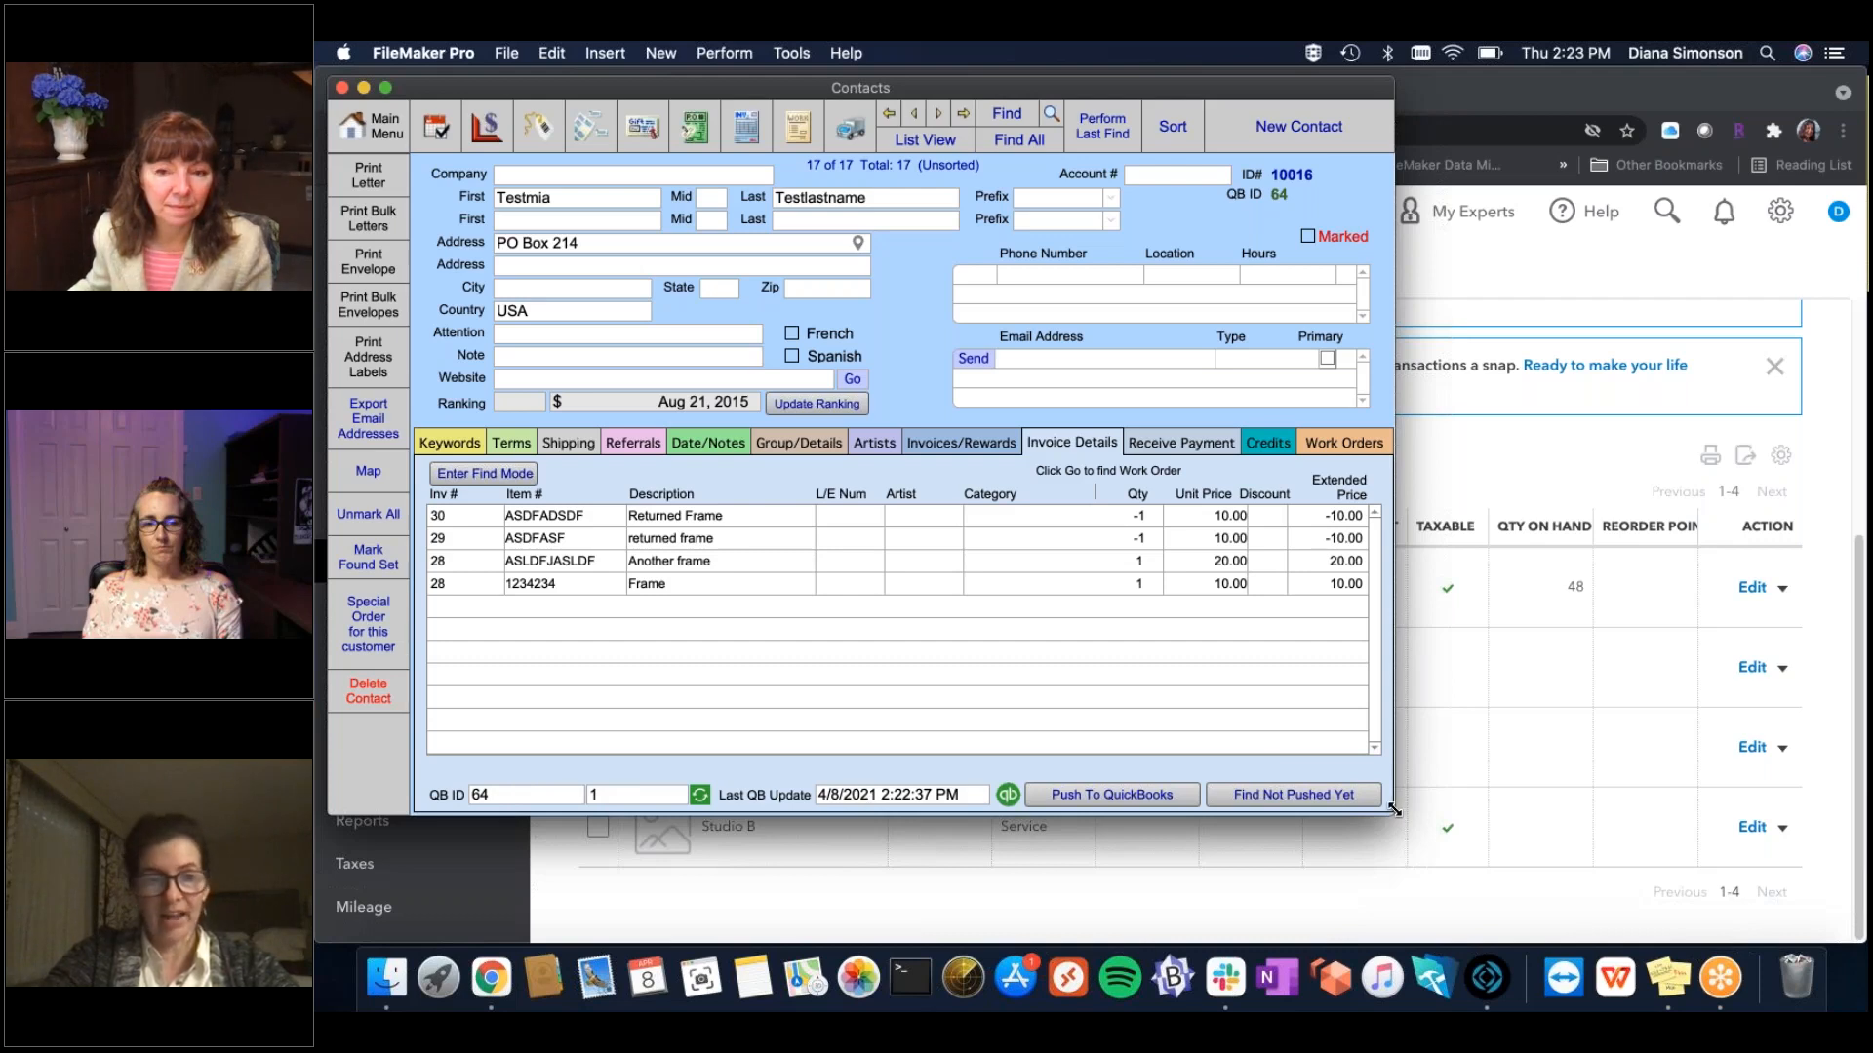
# In QuickBooks Online, open the test customer from Sales > Customers to confirm PO Box 214 arrived.
pyautogui.click(488, 980)
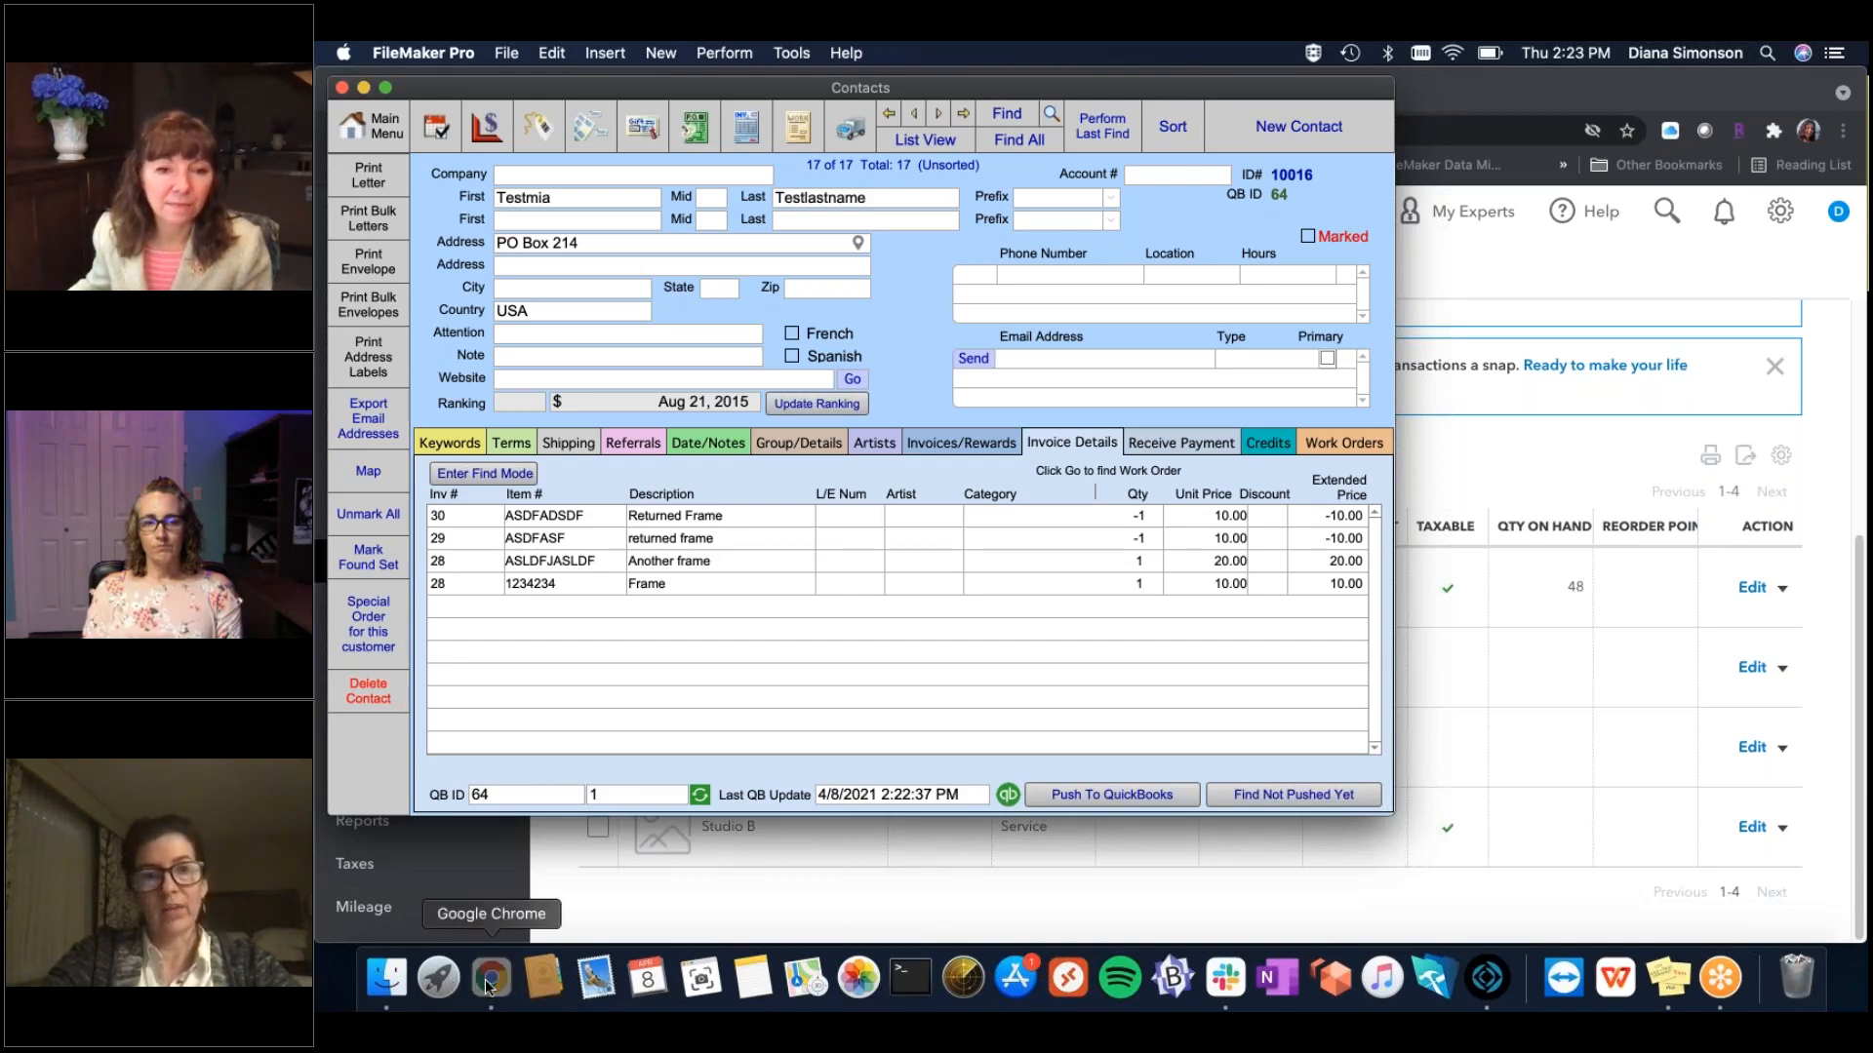
pyautogui.moveTo(427, 619)
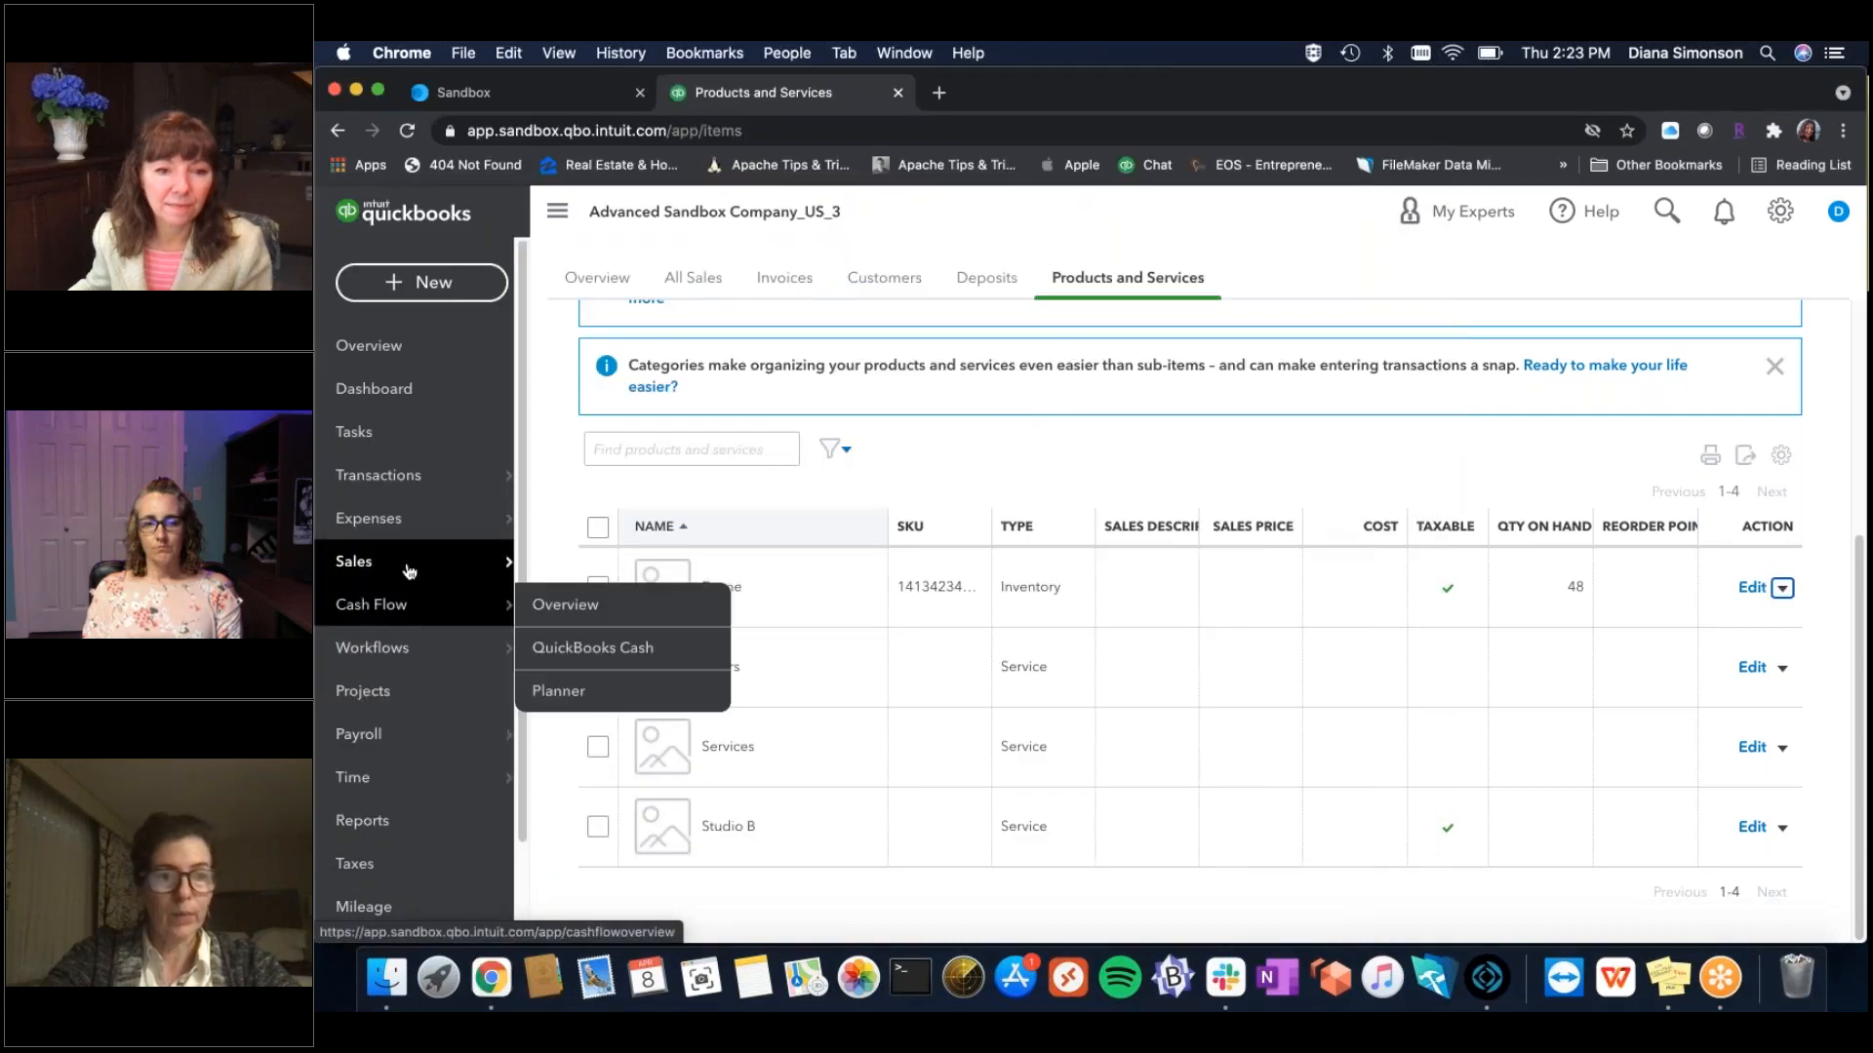
pyautogui.moveTo(409, 572)
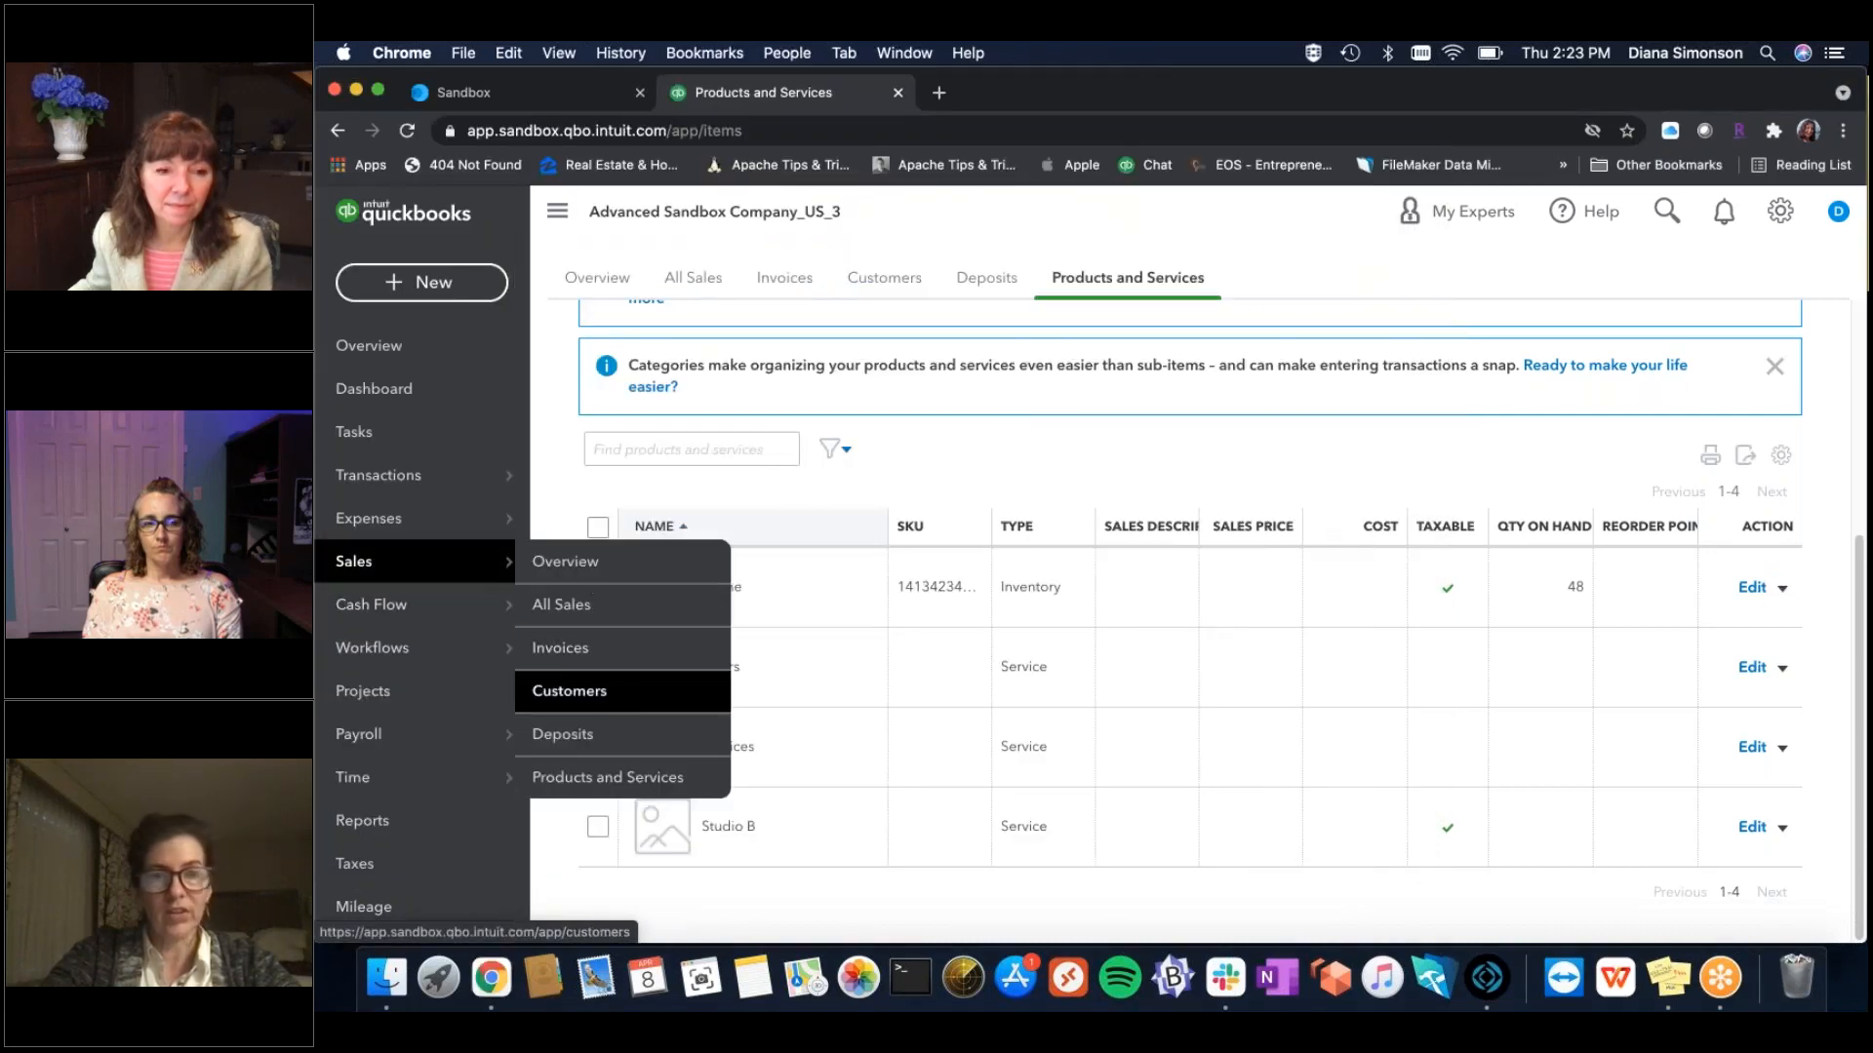
pyautogui.click(575, 690)
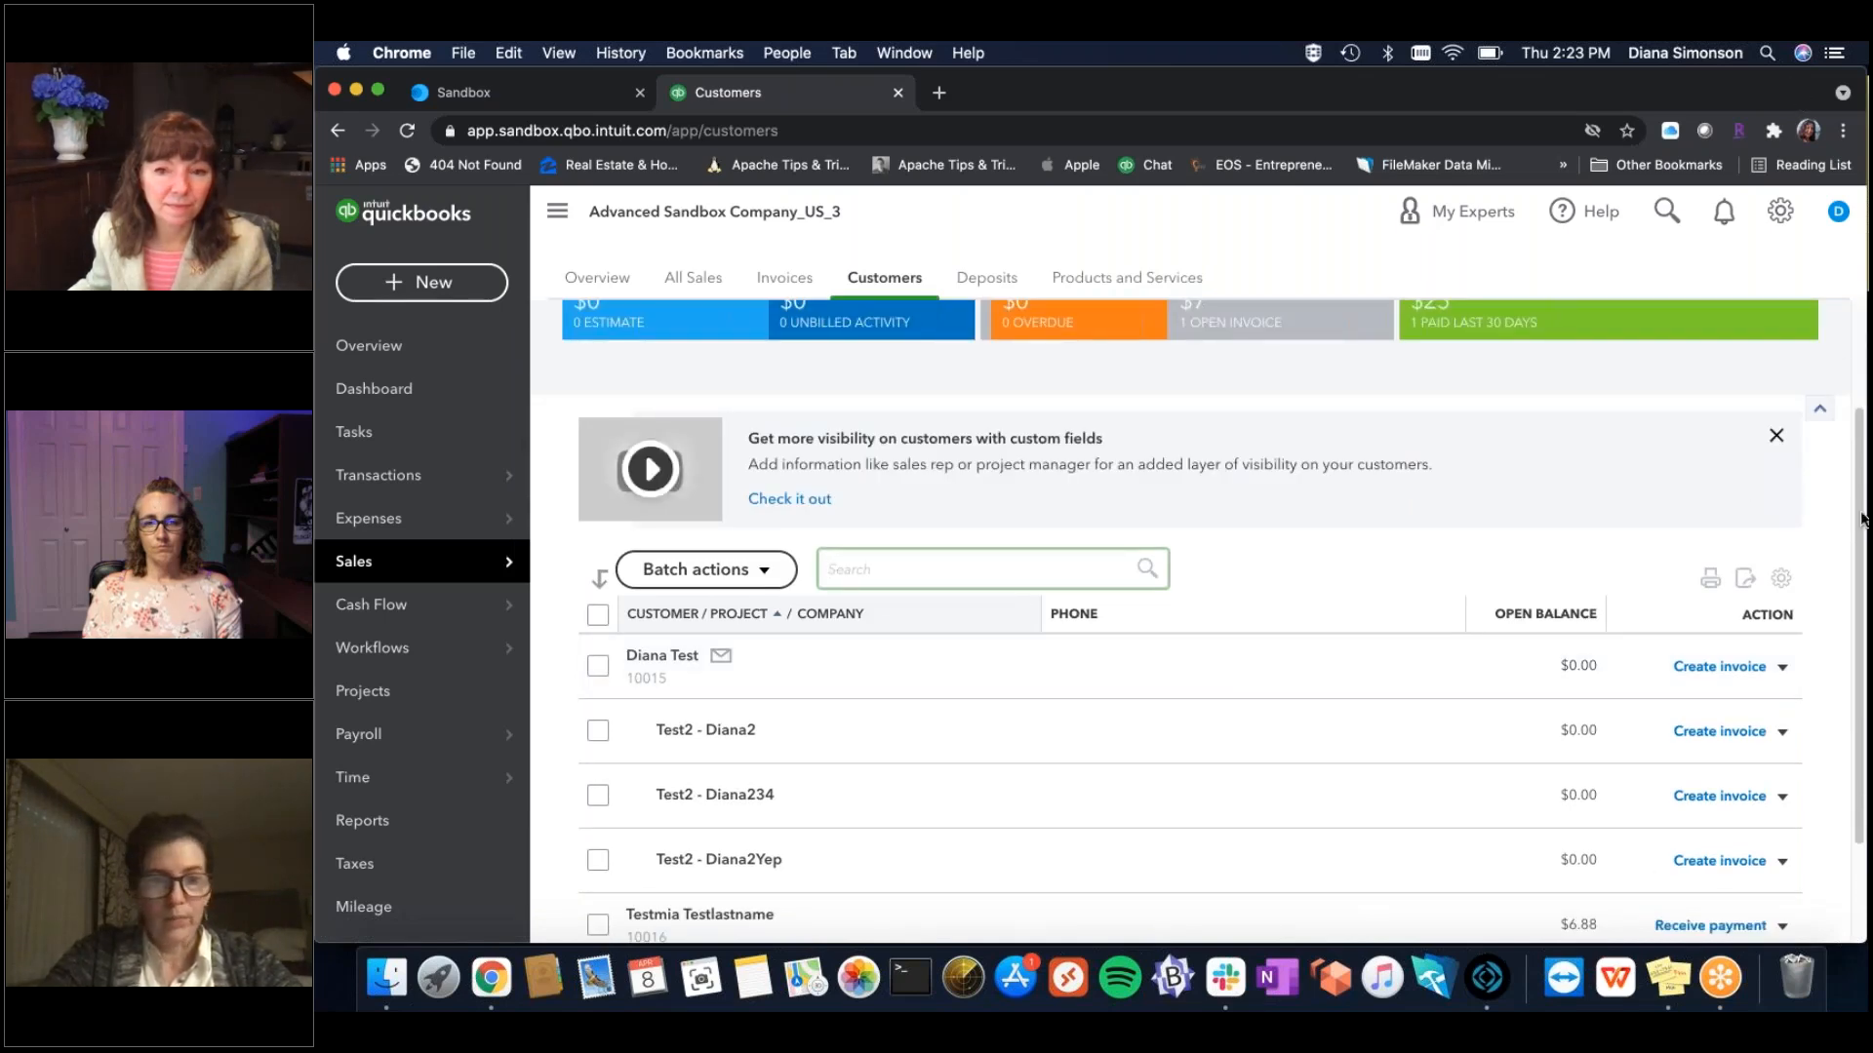
pyautogui.scroll(-3, 1853, 522)
pyautogui.click(712, 776)
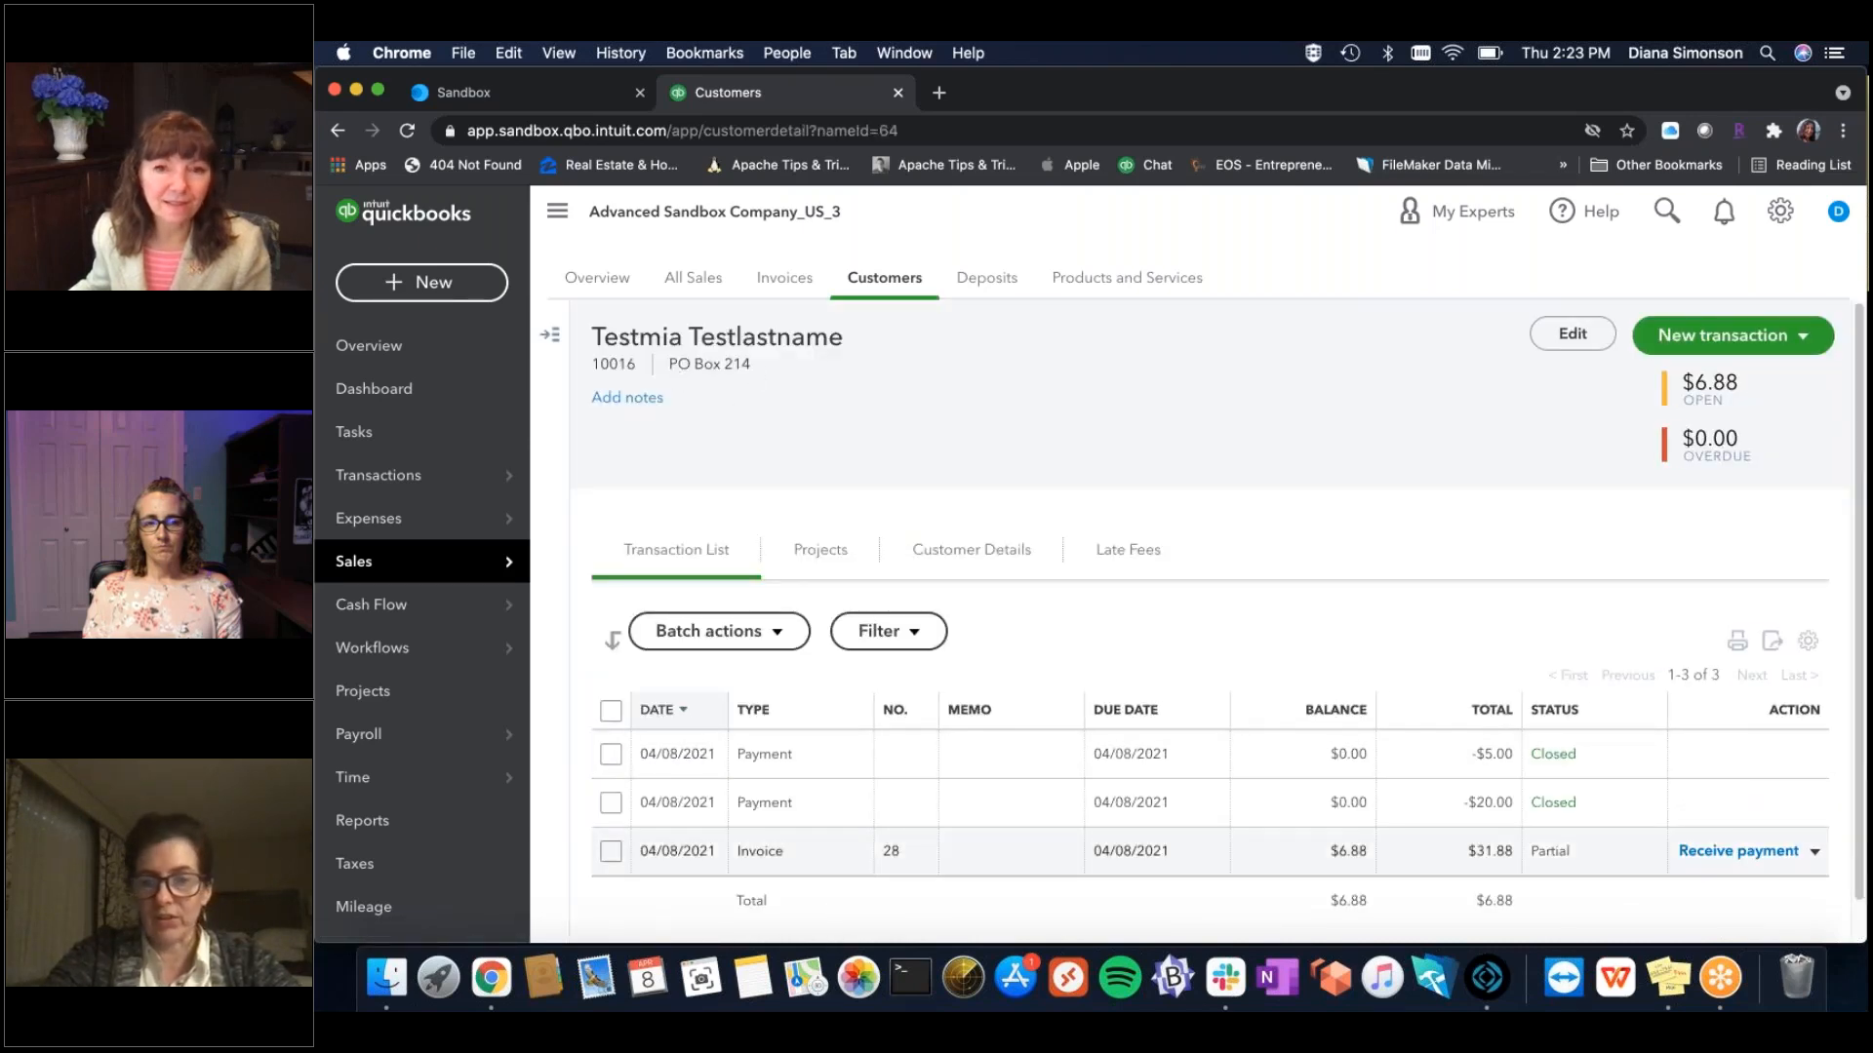
# Return to the FileMaker contact and put the cursor at the end of the address.
pyautogui.click(1486, 980)
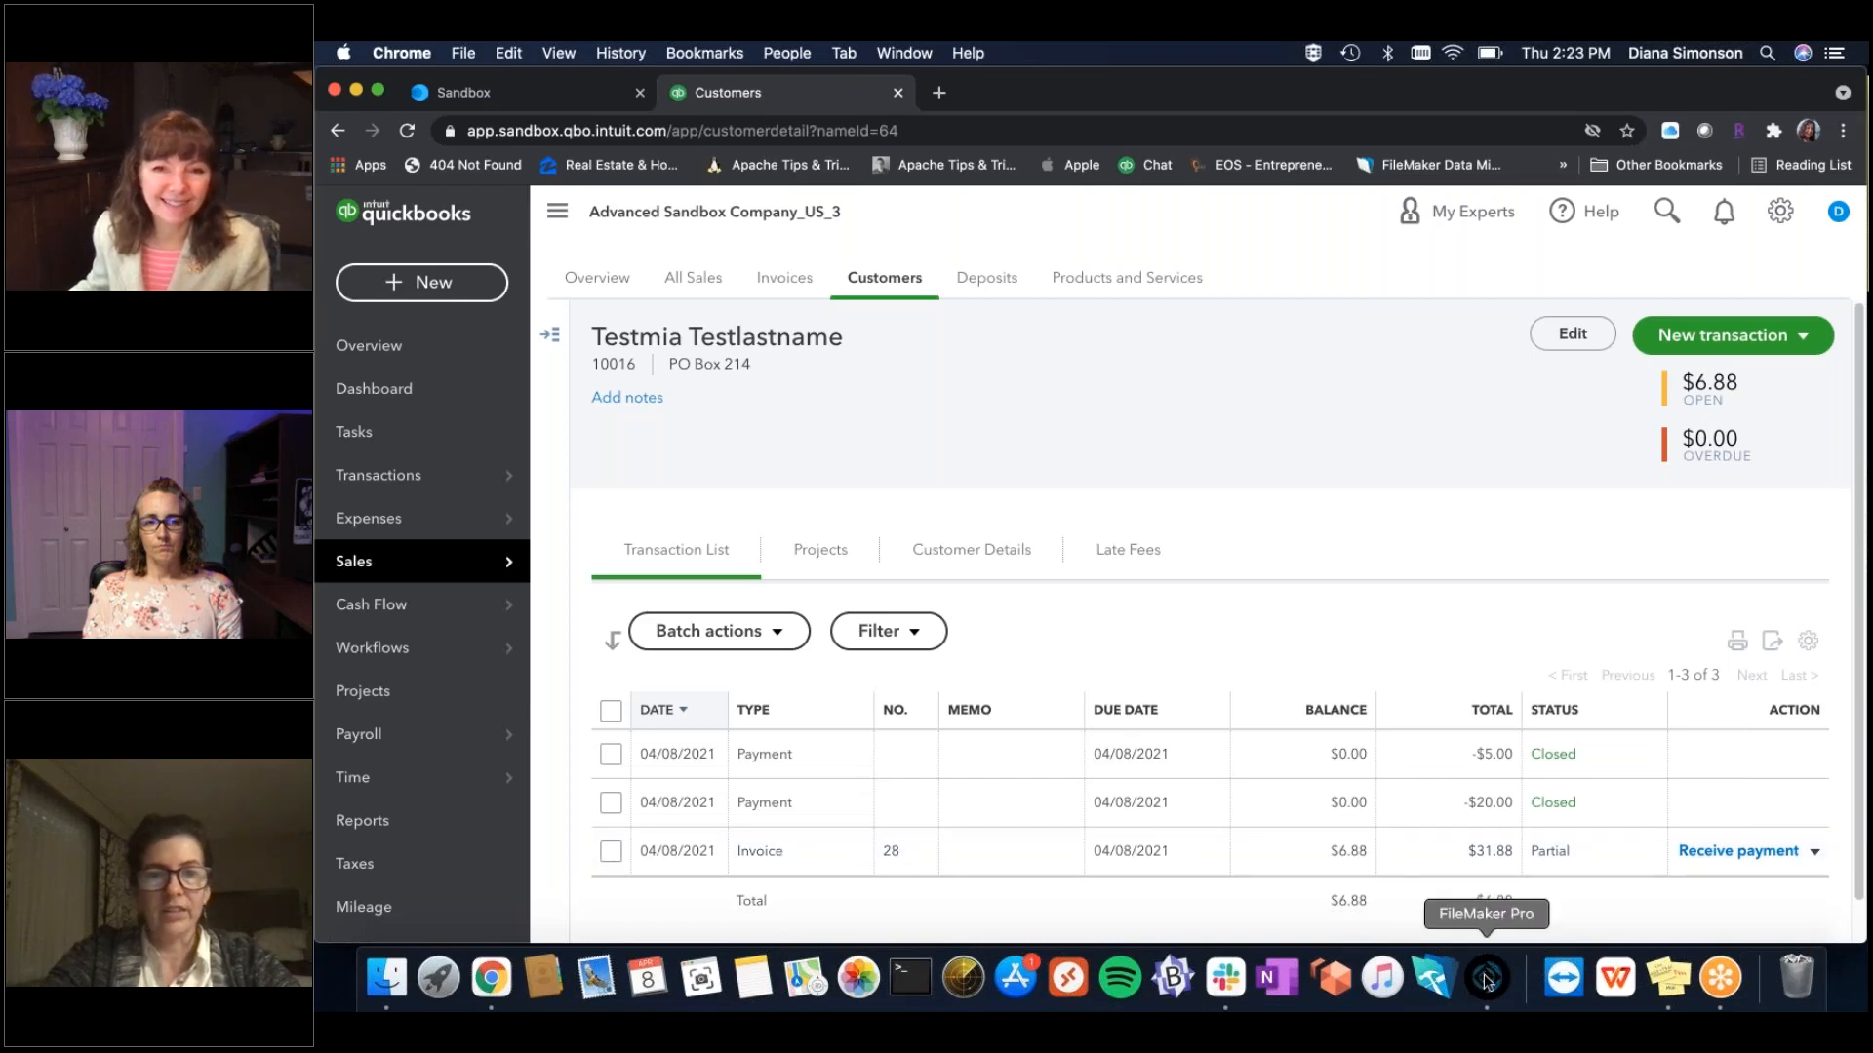
pyautogui.click(695, 248)
pyautogui.click(695, 248)
# Change the PO box to 241, push the contact to QuickBooks, and bring the QuickBooks customer page back.
pyautogui.press('BackSpace')
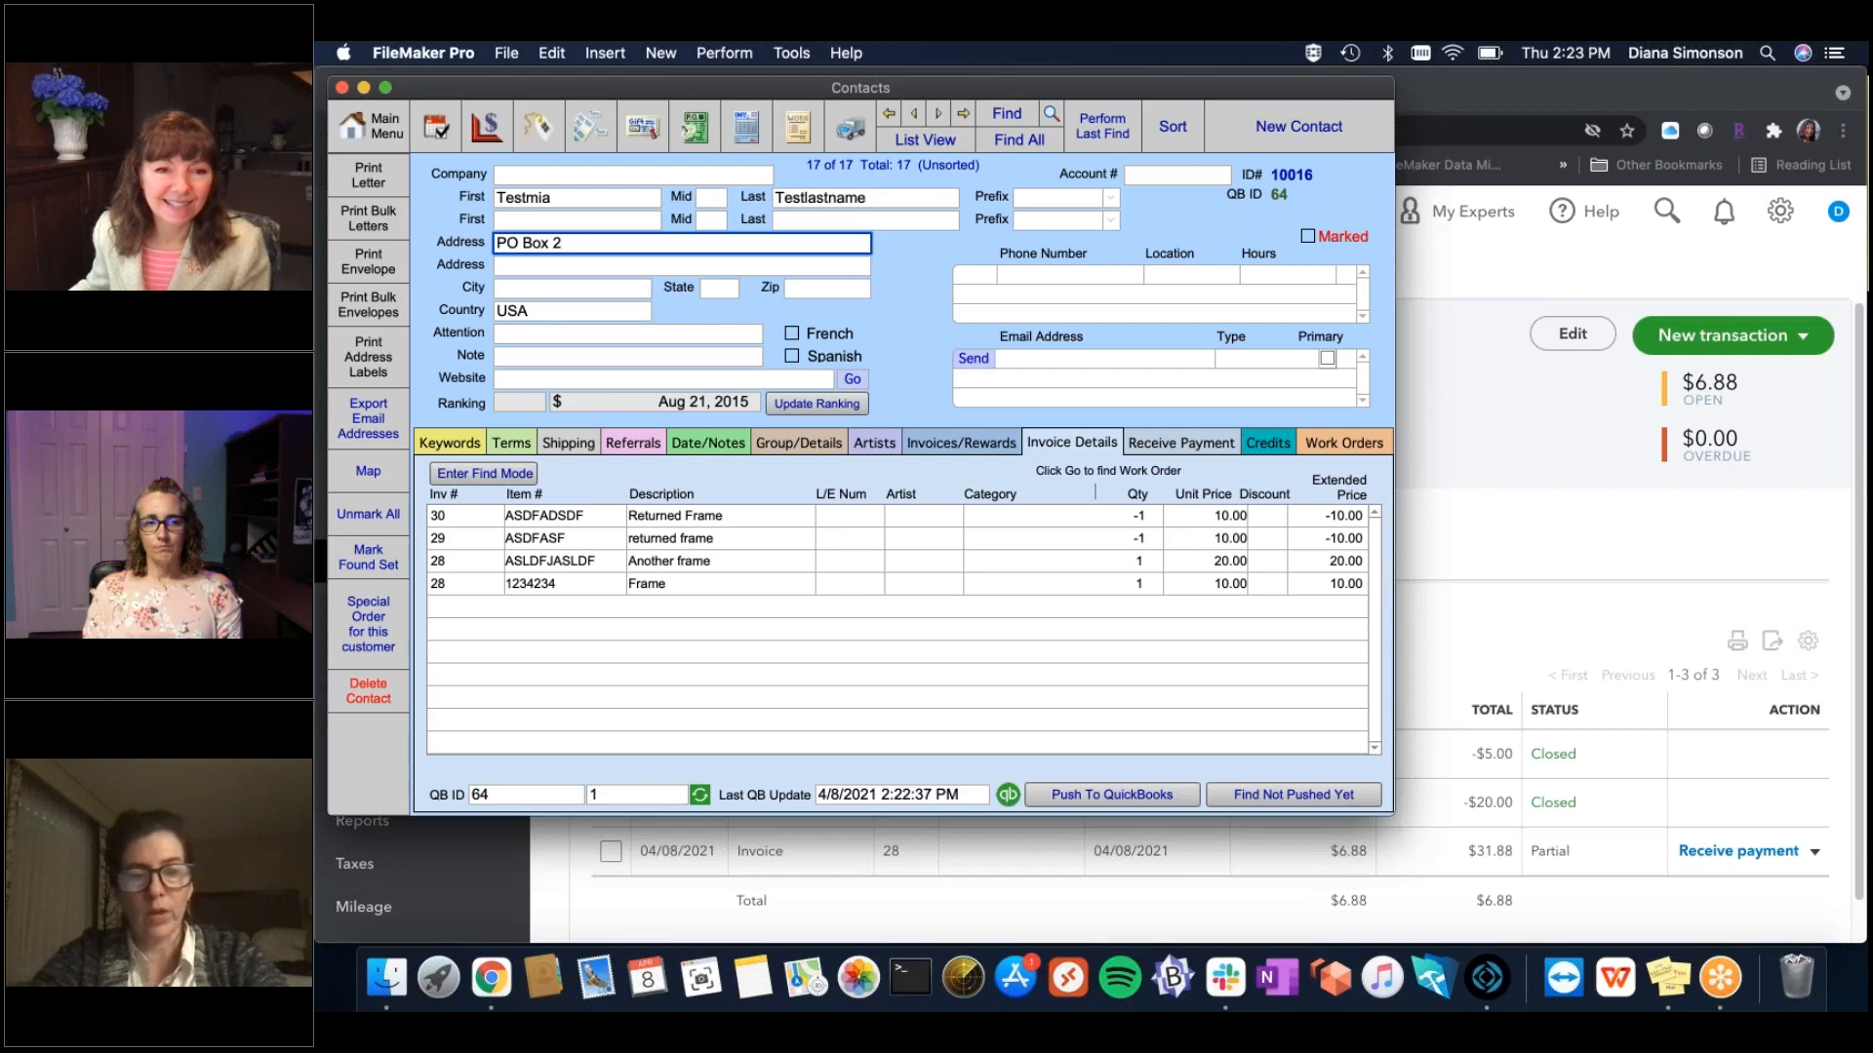
pyautogui.click(909, 297)
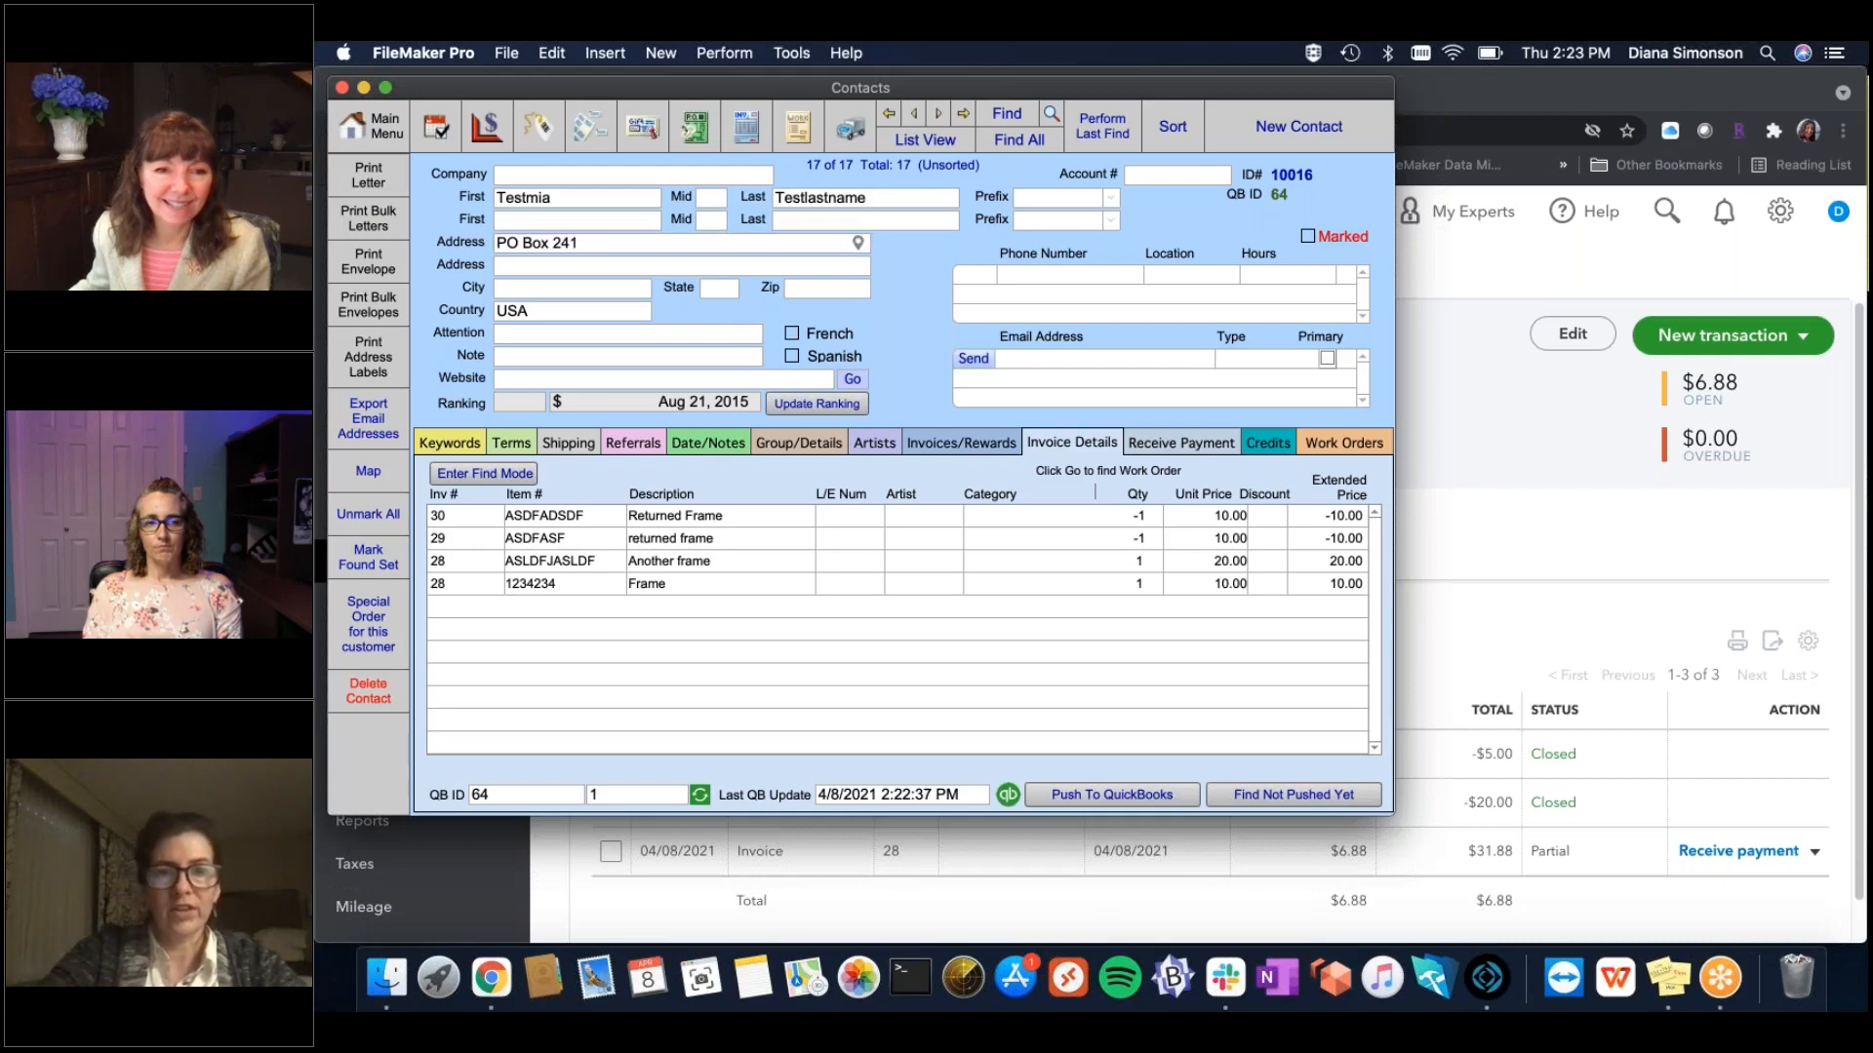
pyautogui.click(1120, 797)
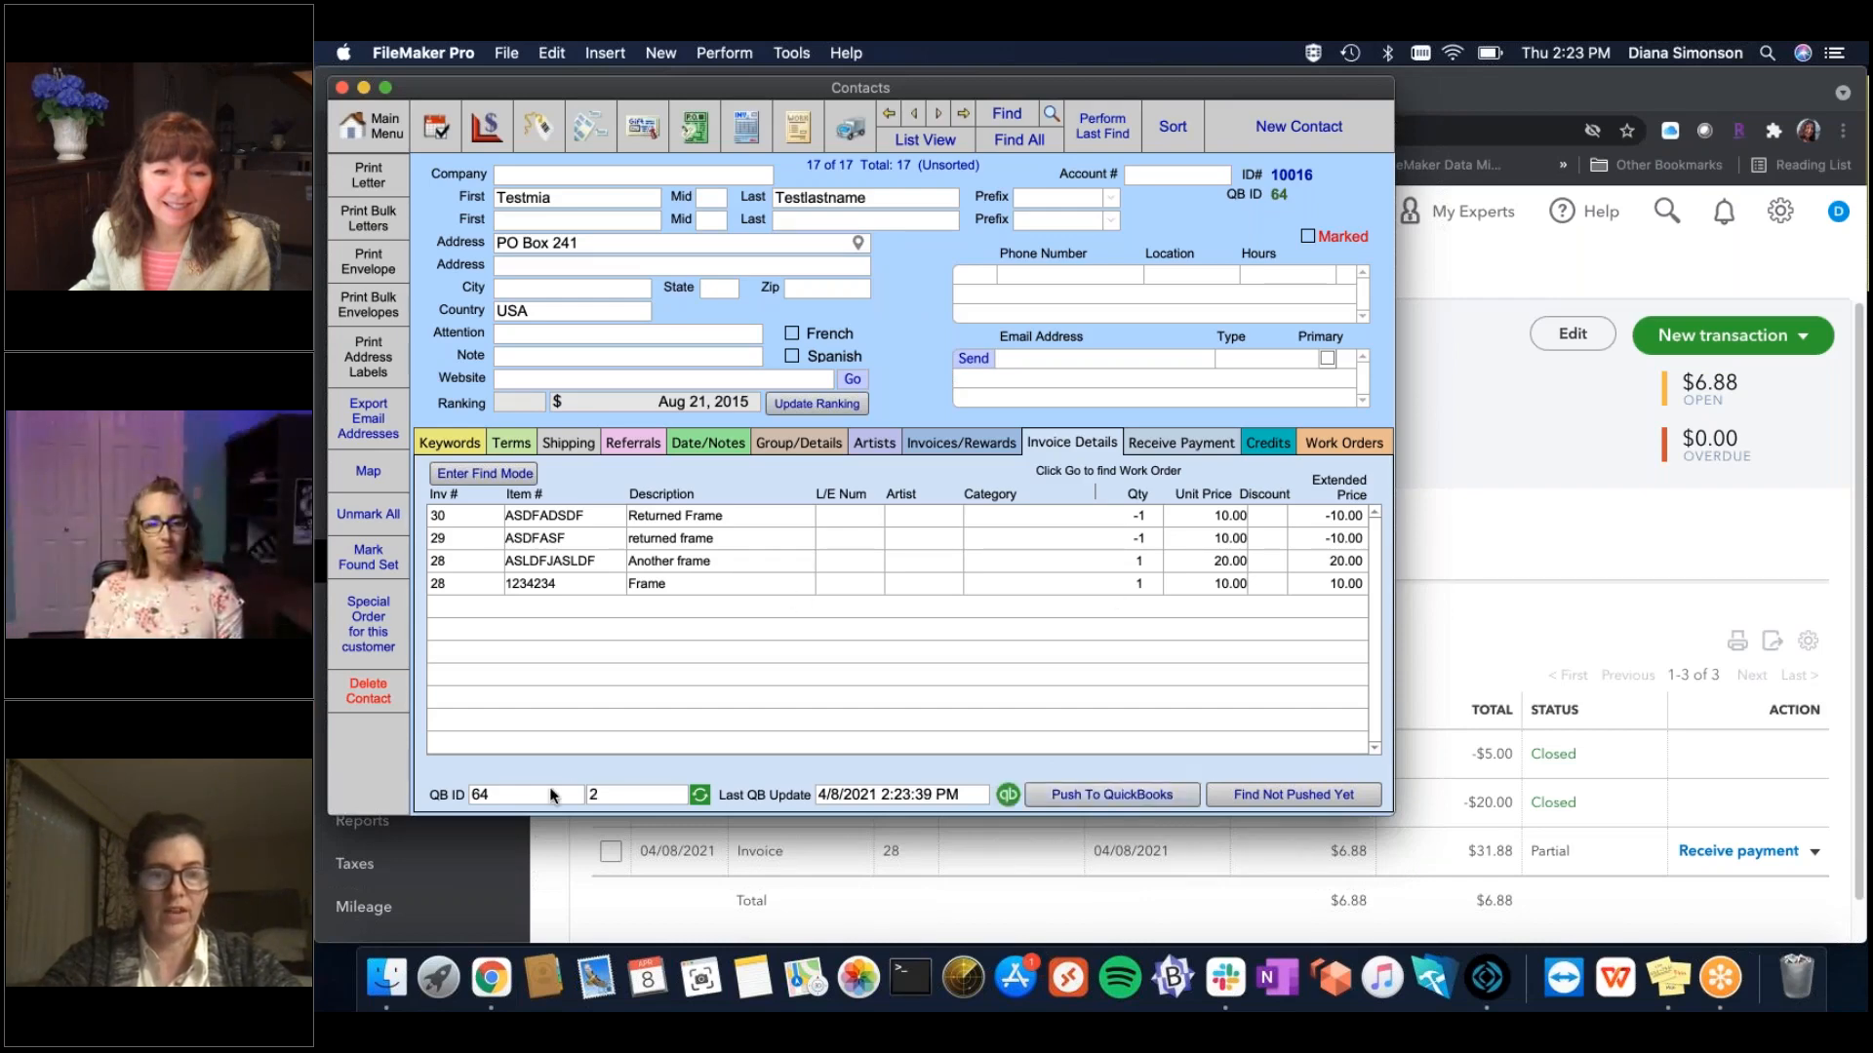
pyautogui.click(849, 907)
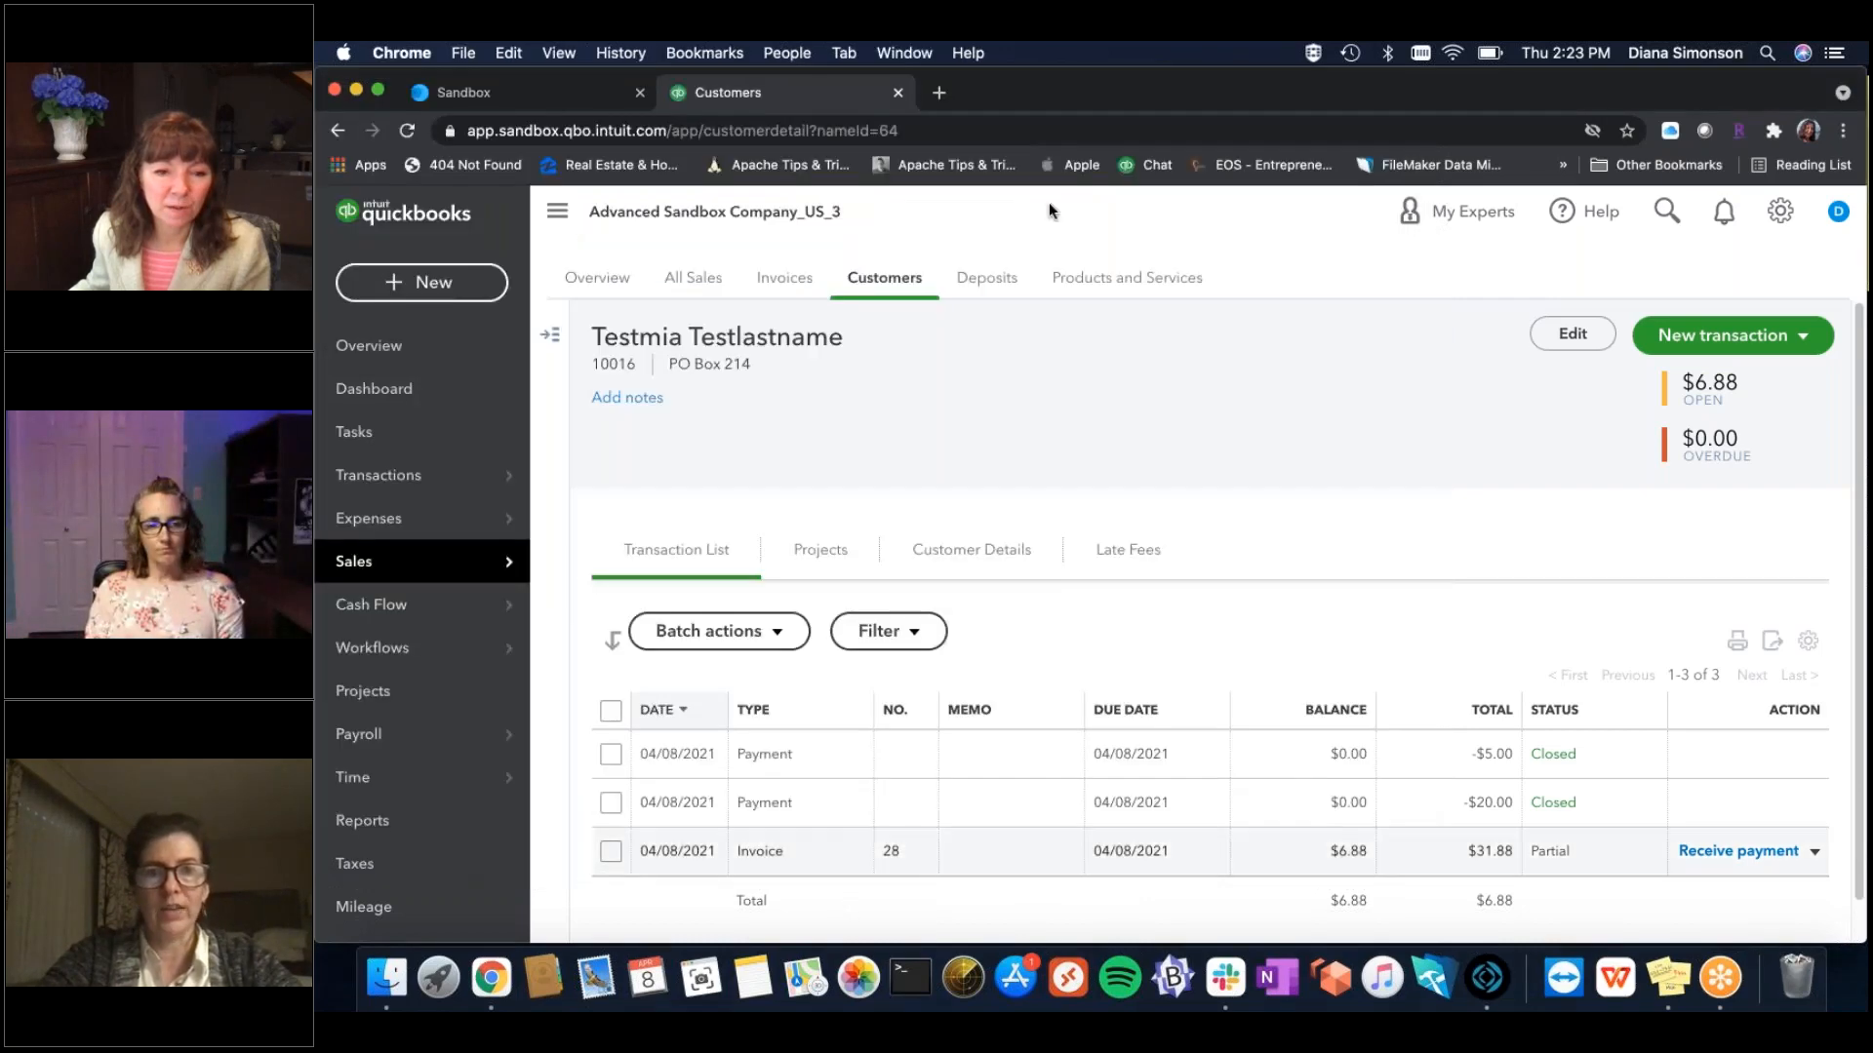
# Reload the QuickBooks customer page to show PO Box 241, then return to FileMaker.
pyautogui.click(1024, 130)
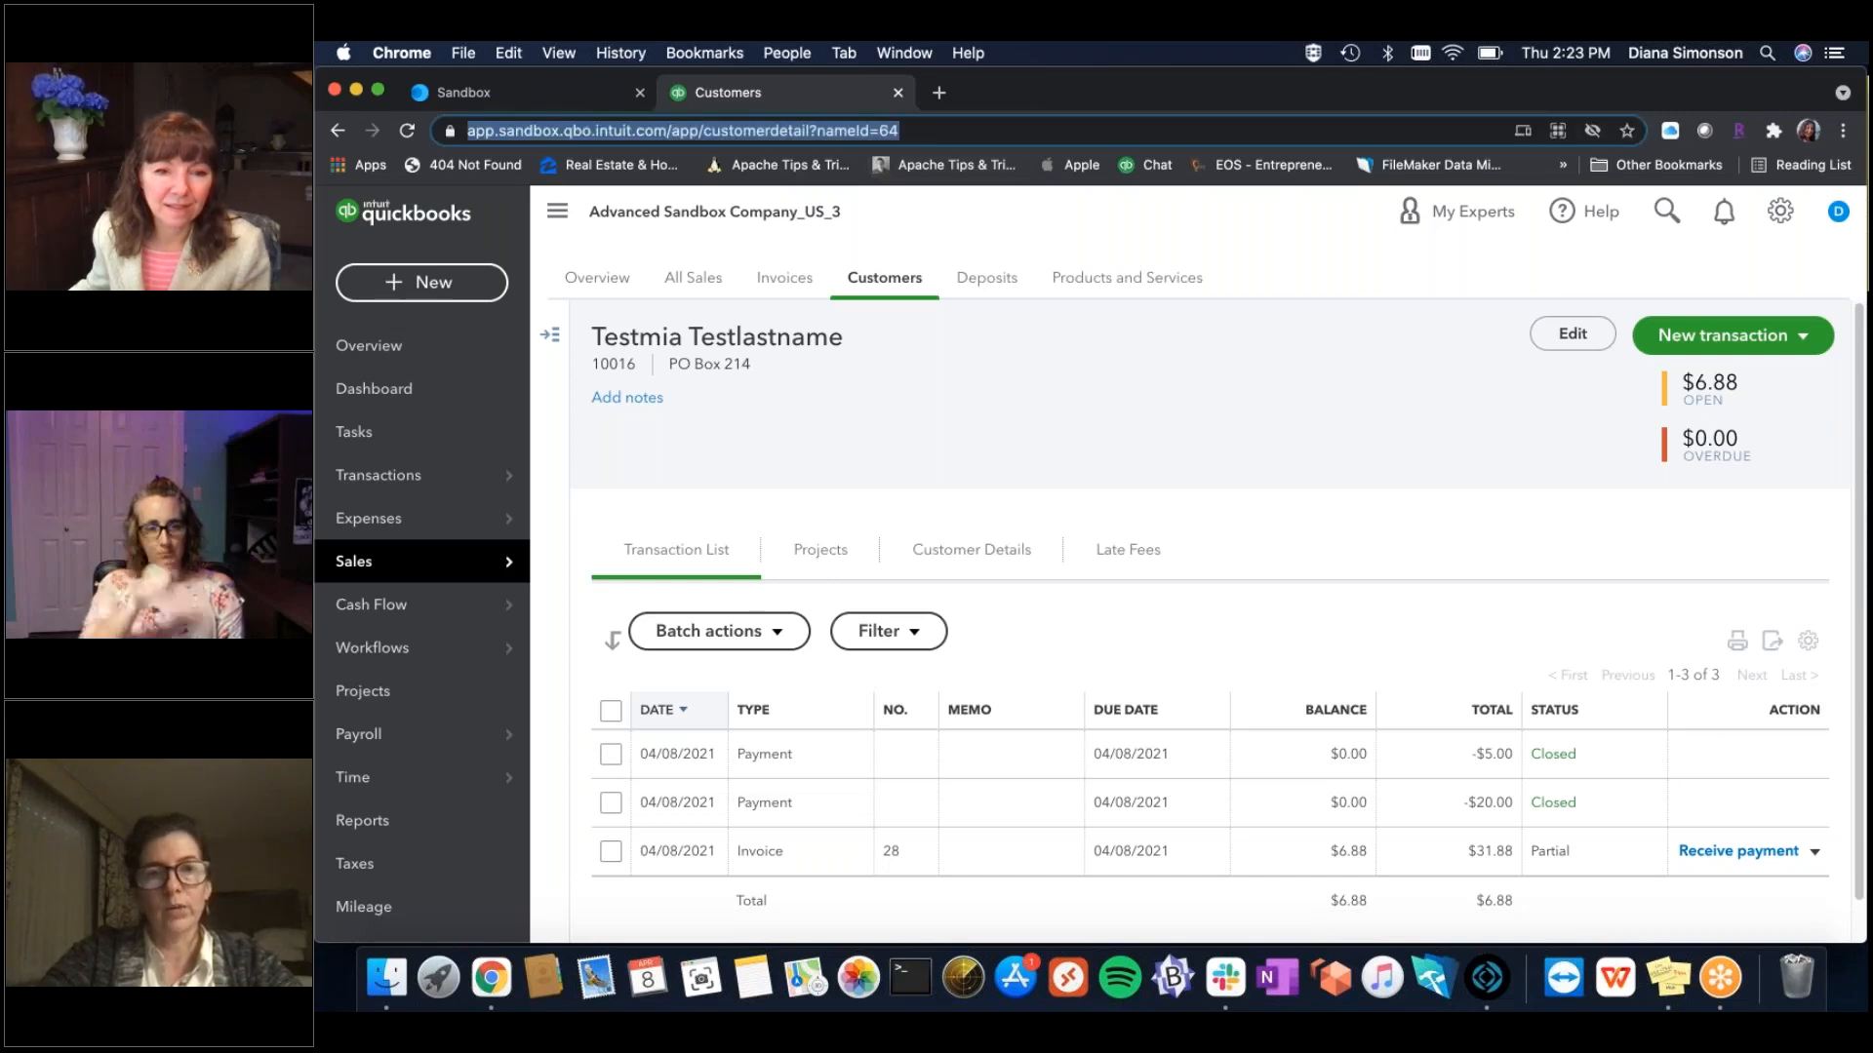
pyautogui.press('Return')
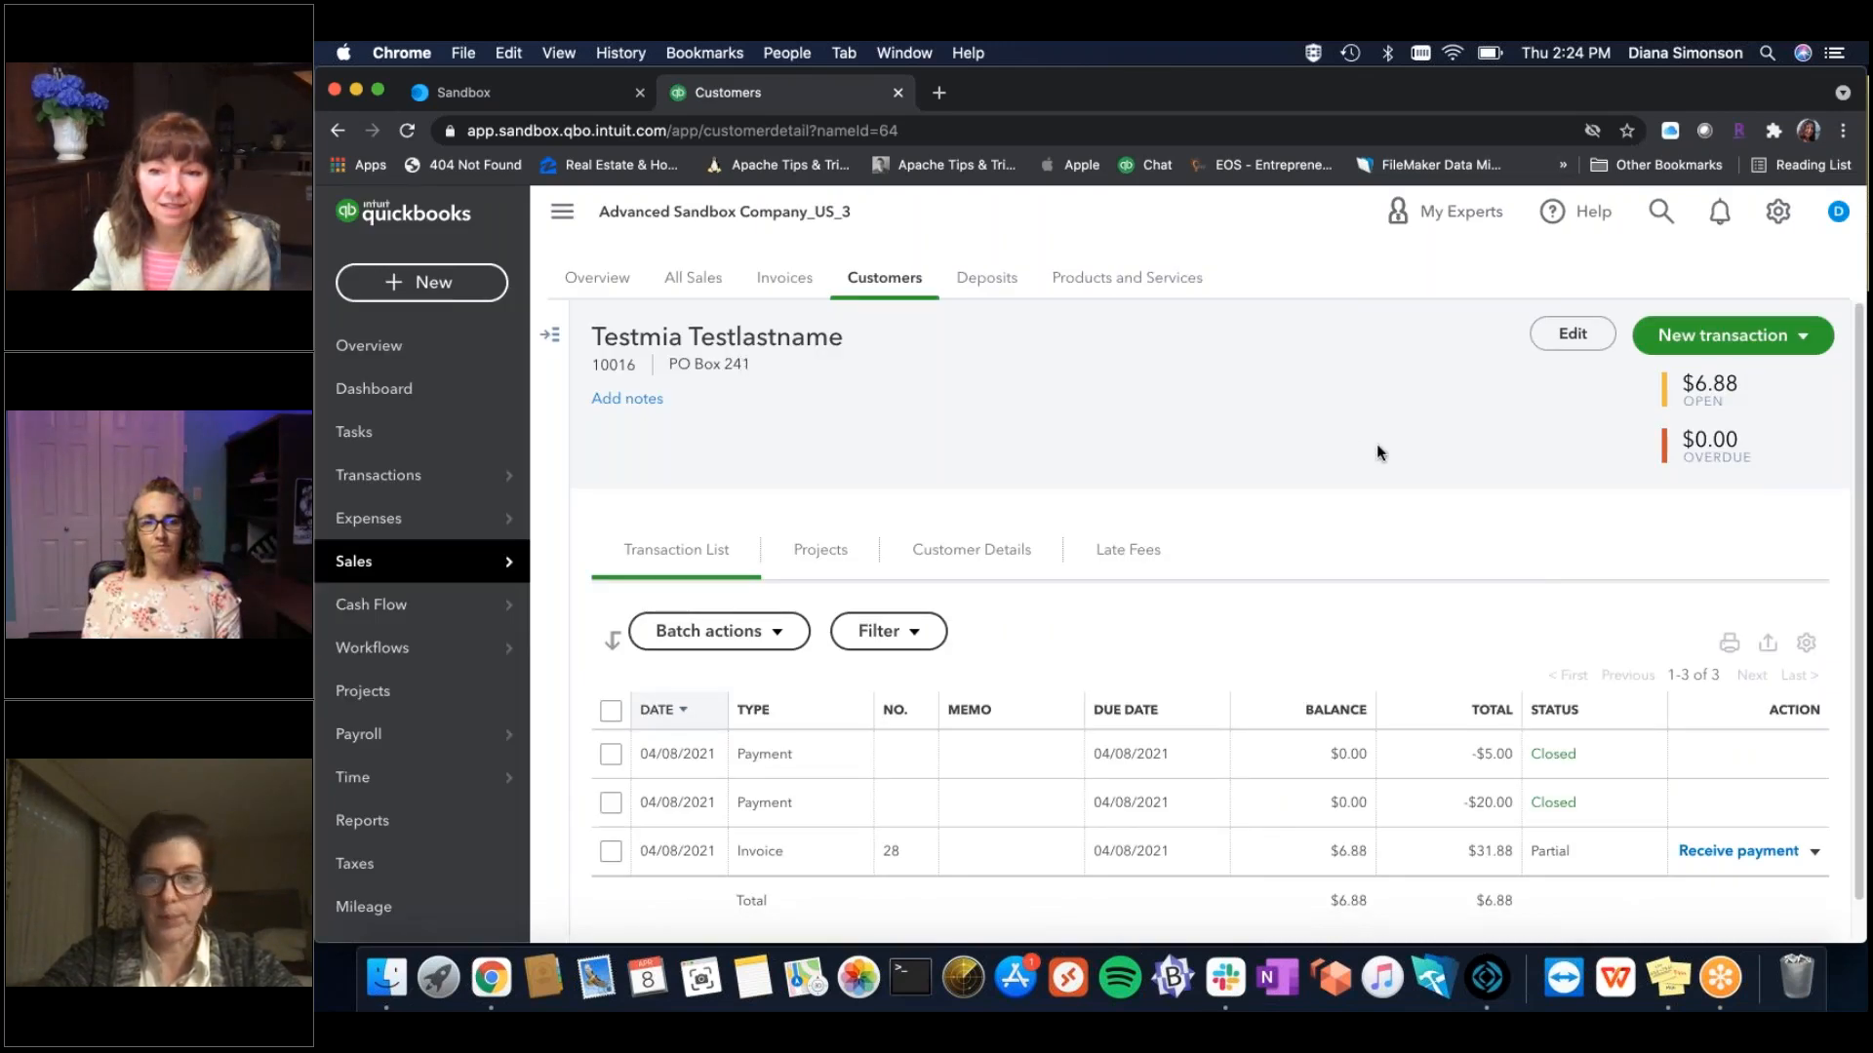
pyautogui.click(1487, 978)
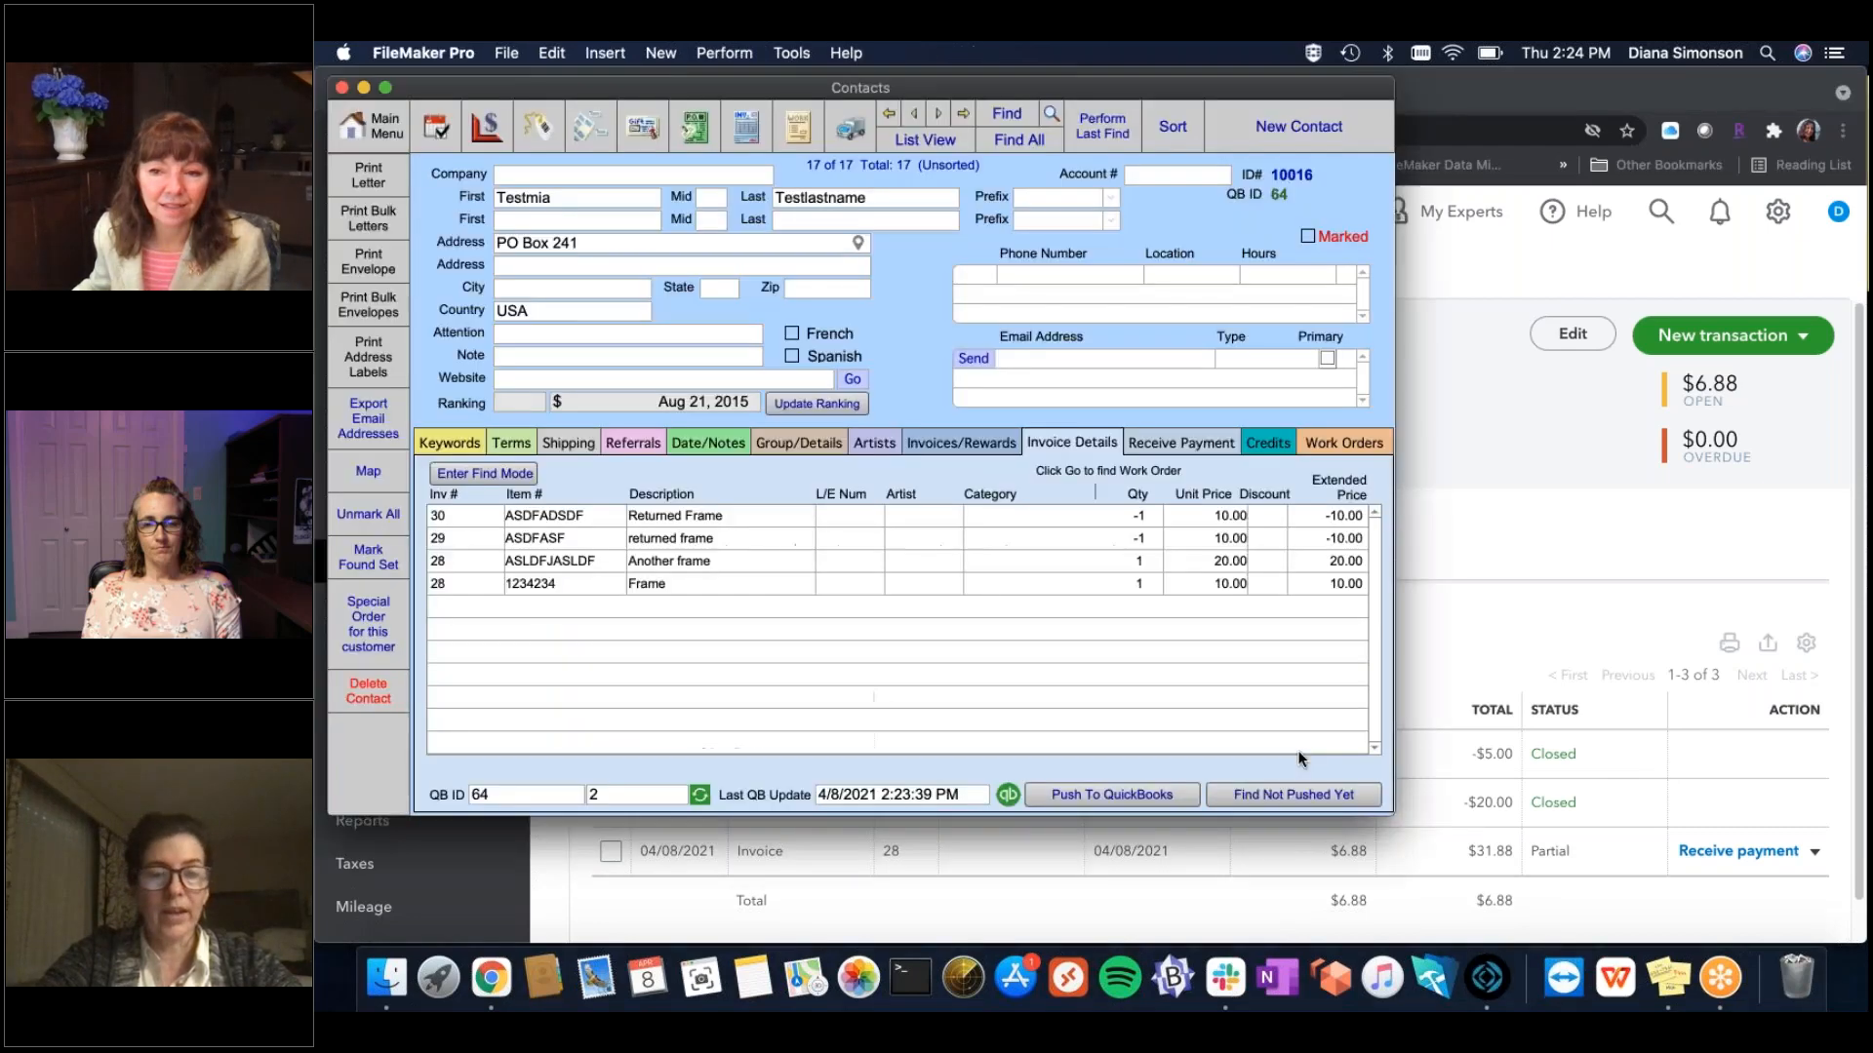
# Enlarge the Contacts window and open the test contact's invoice 30 from Invoice Details.
pyautogui.moveTo(1385, 813); pyautogui.dragTo(1435, 875)
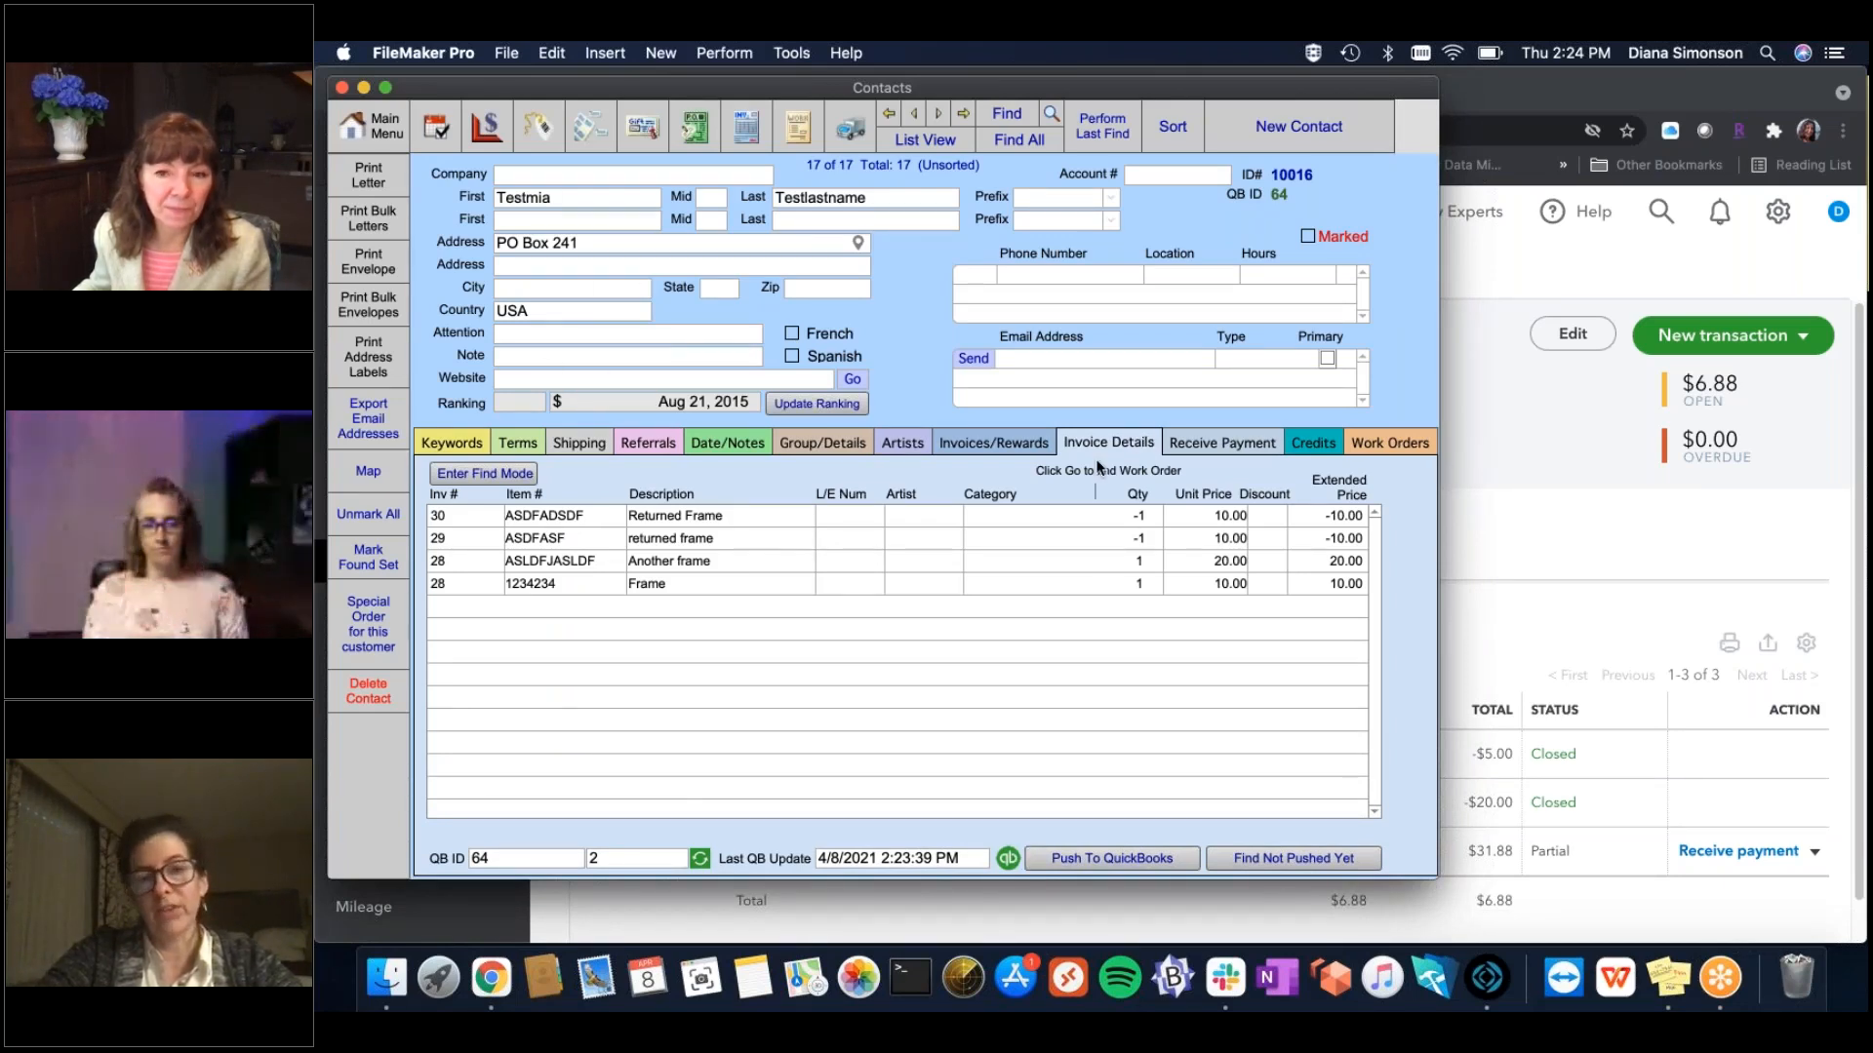
pyautogui.click(1081, 861)
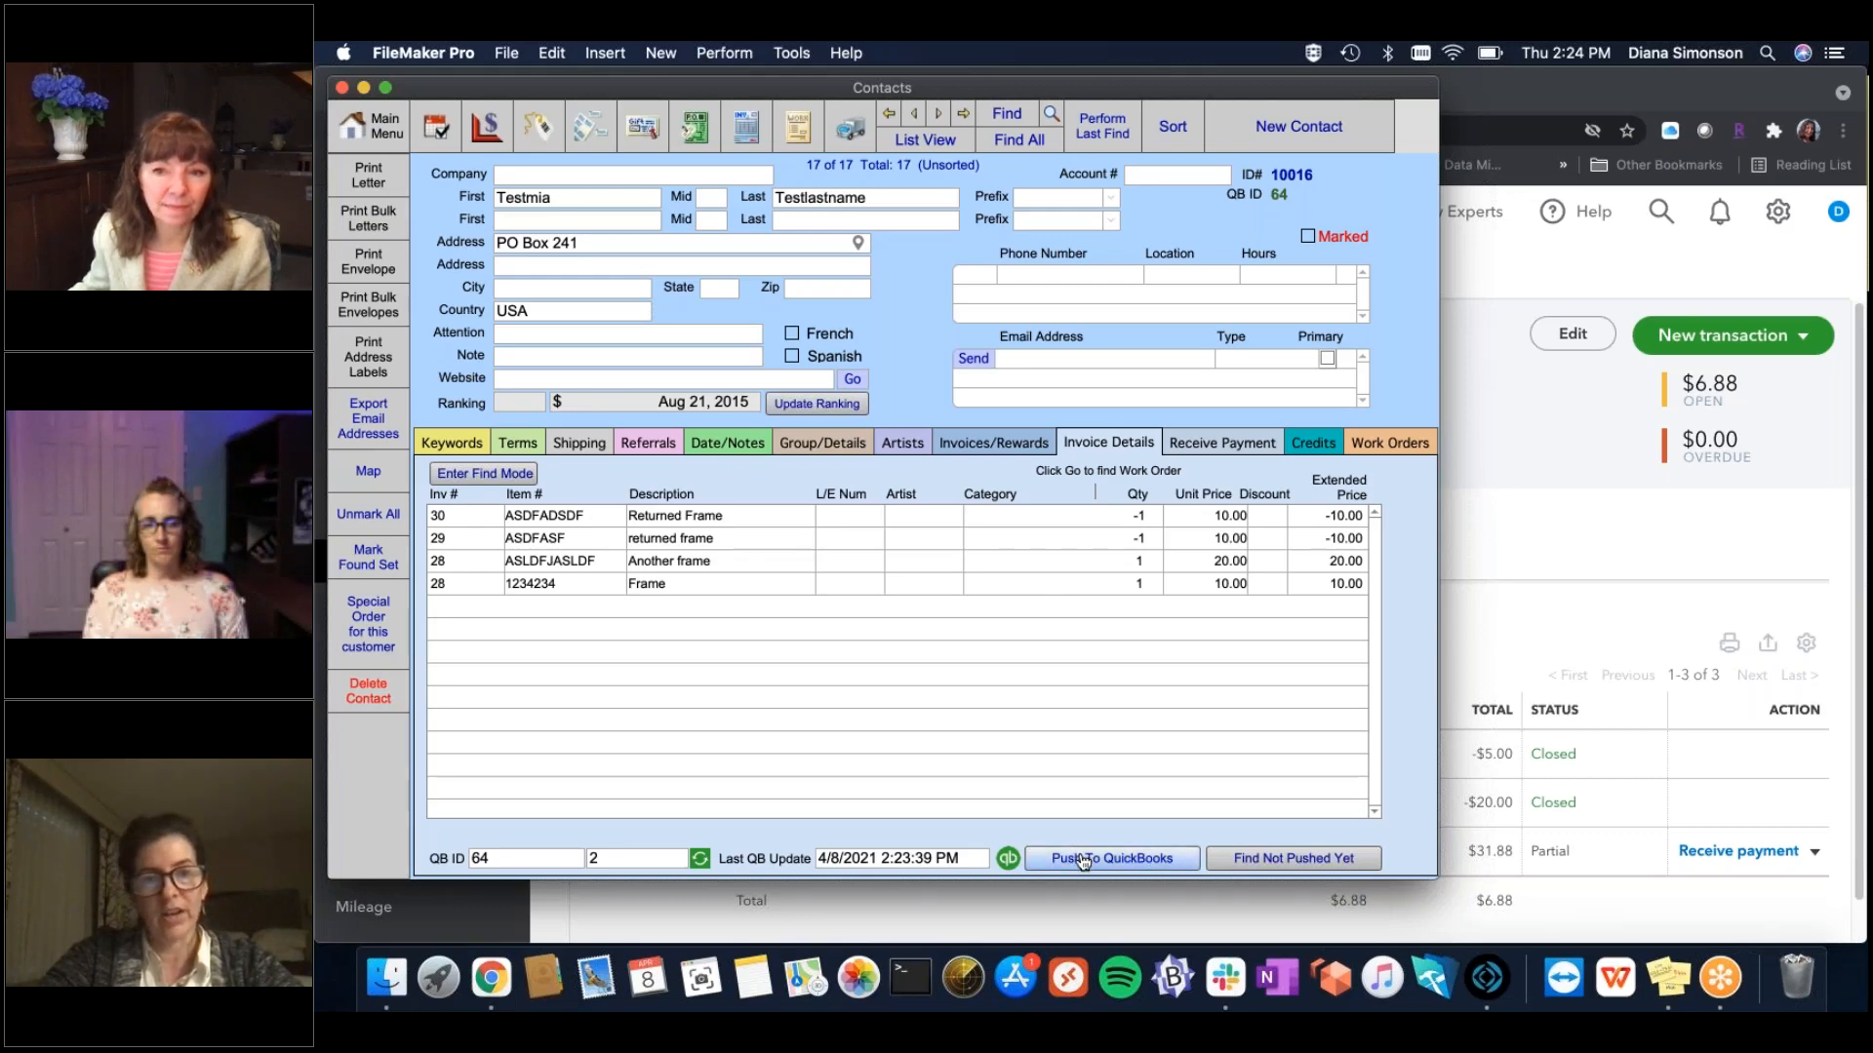
pyautogui.click(747, 127)
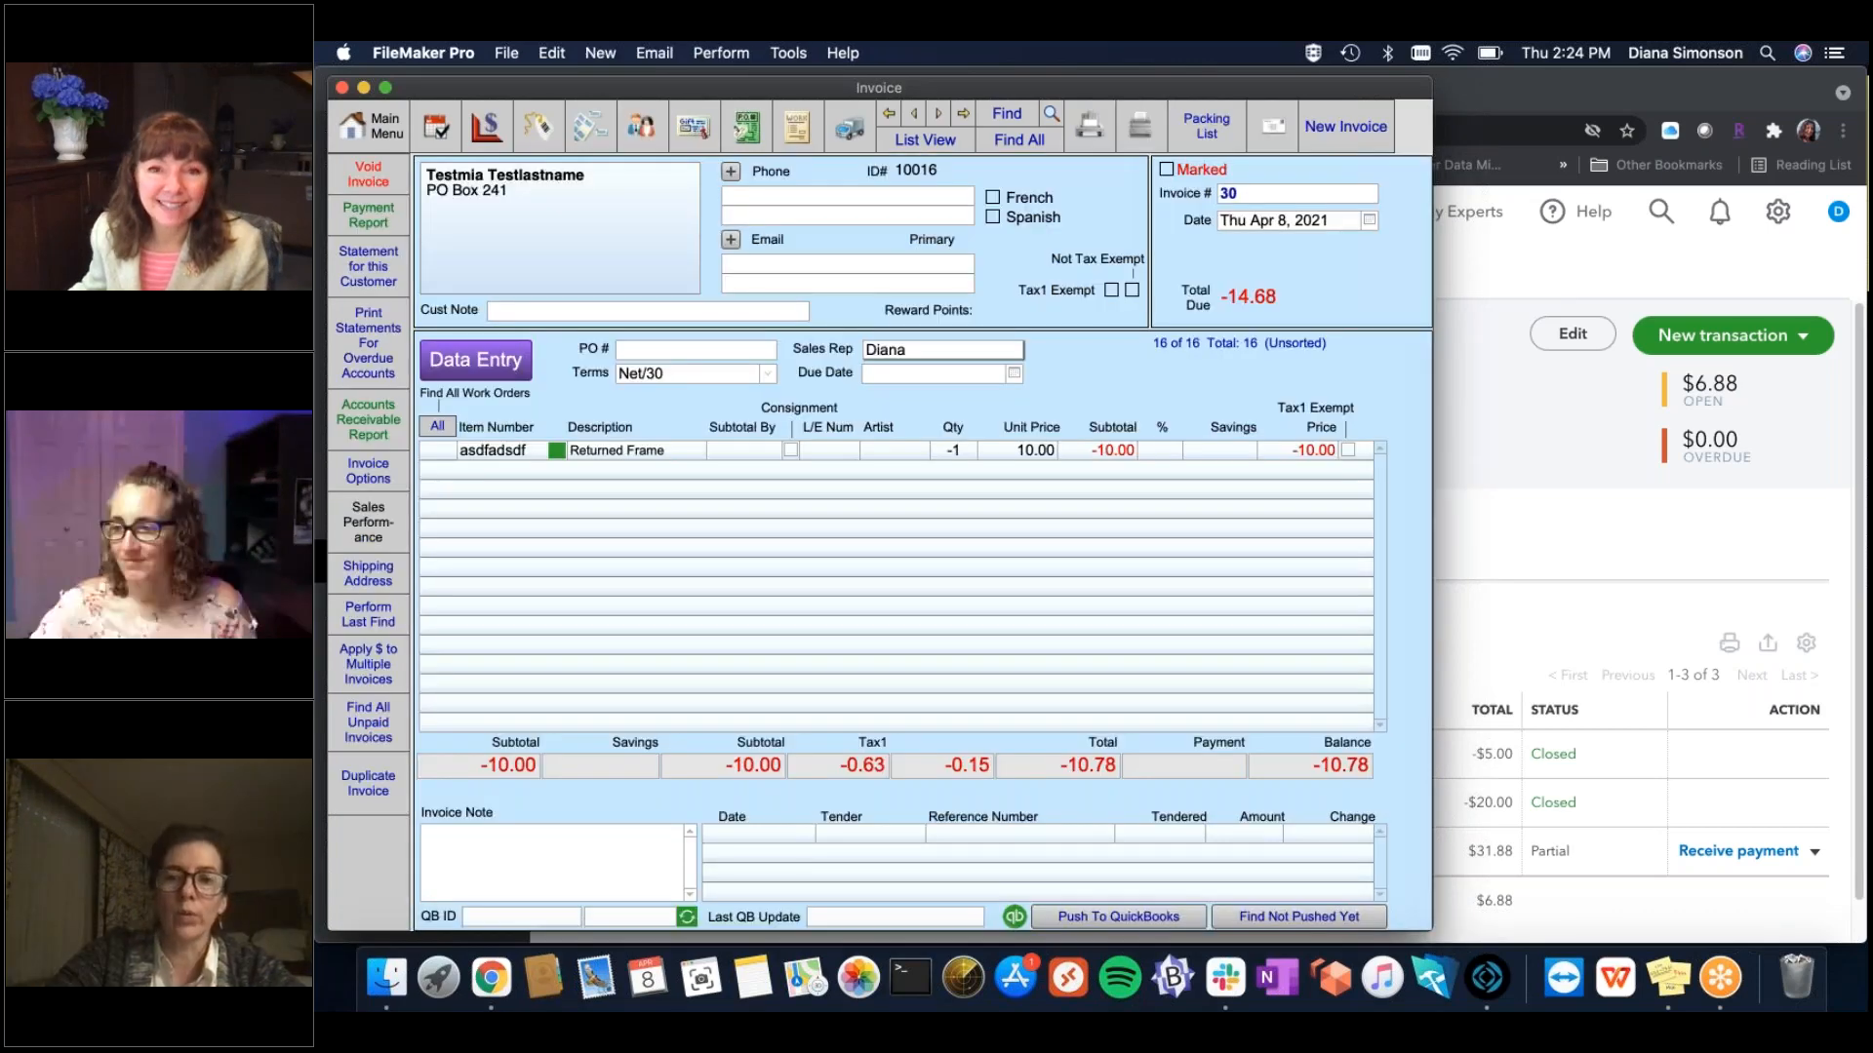
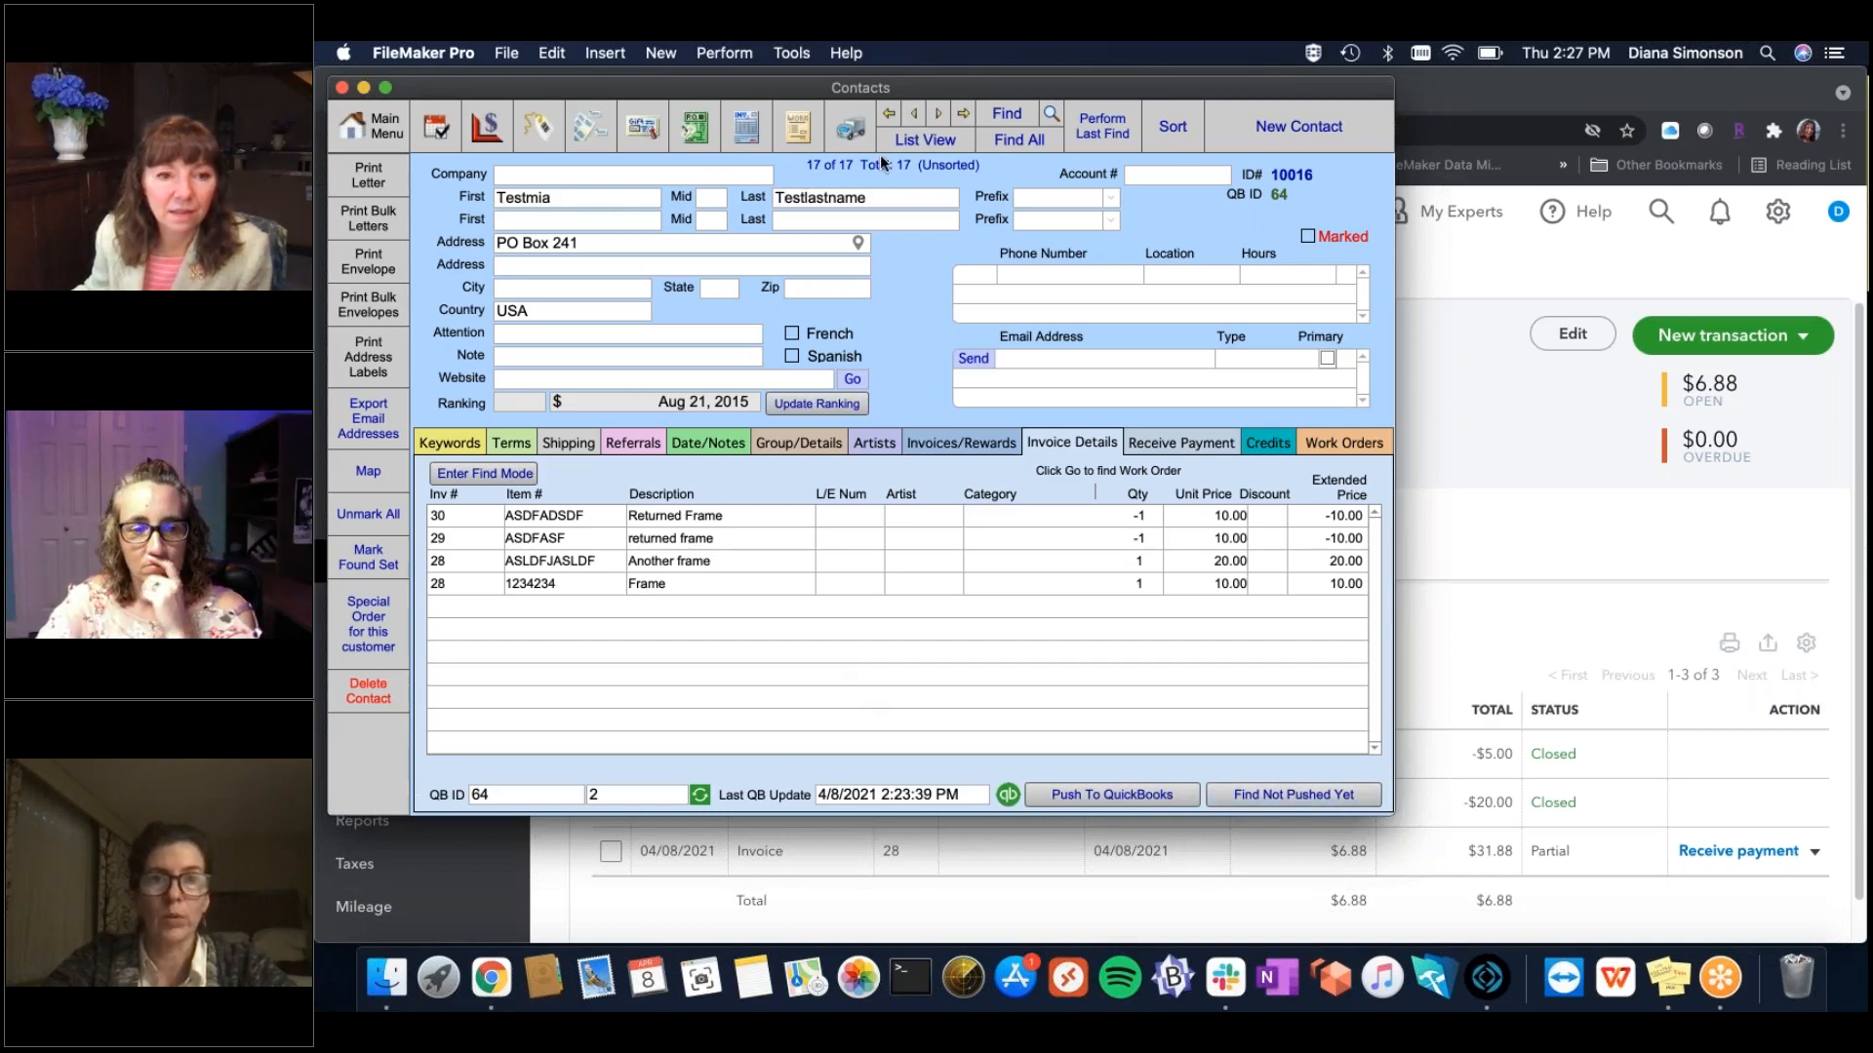
# Jump to the last contact, resize the Contacts window, and return to FrameReady's Main Menu.
pyautogui.click(973, 115)
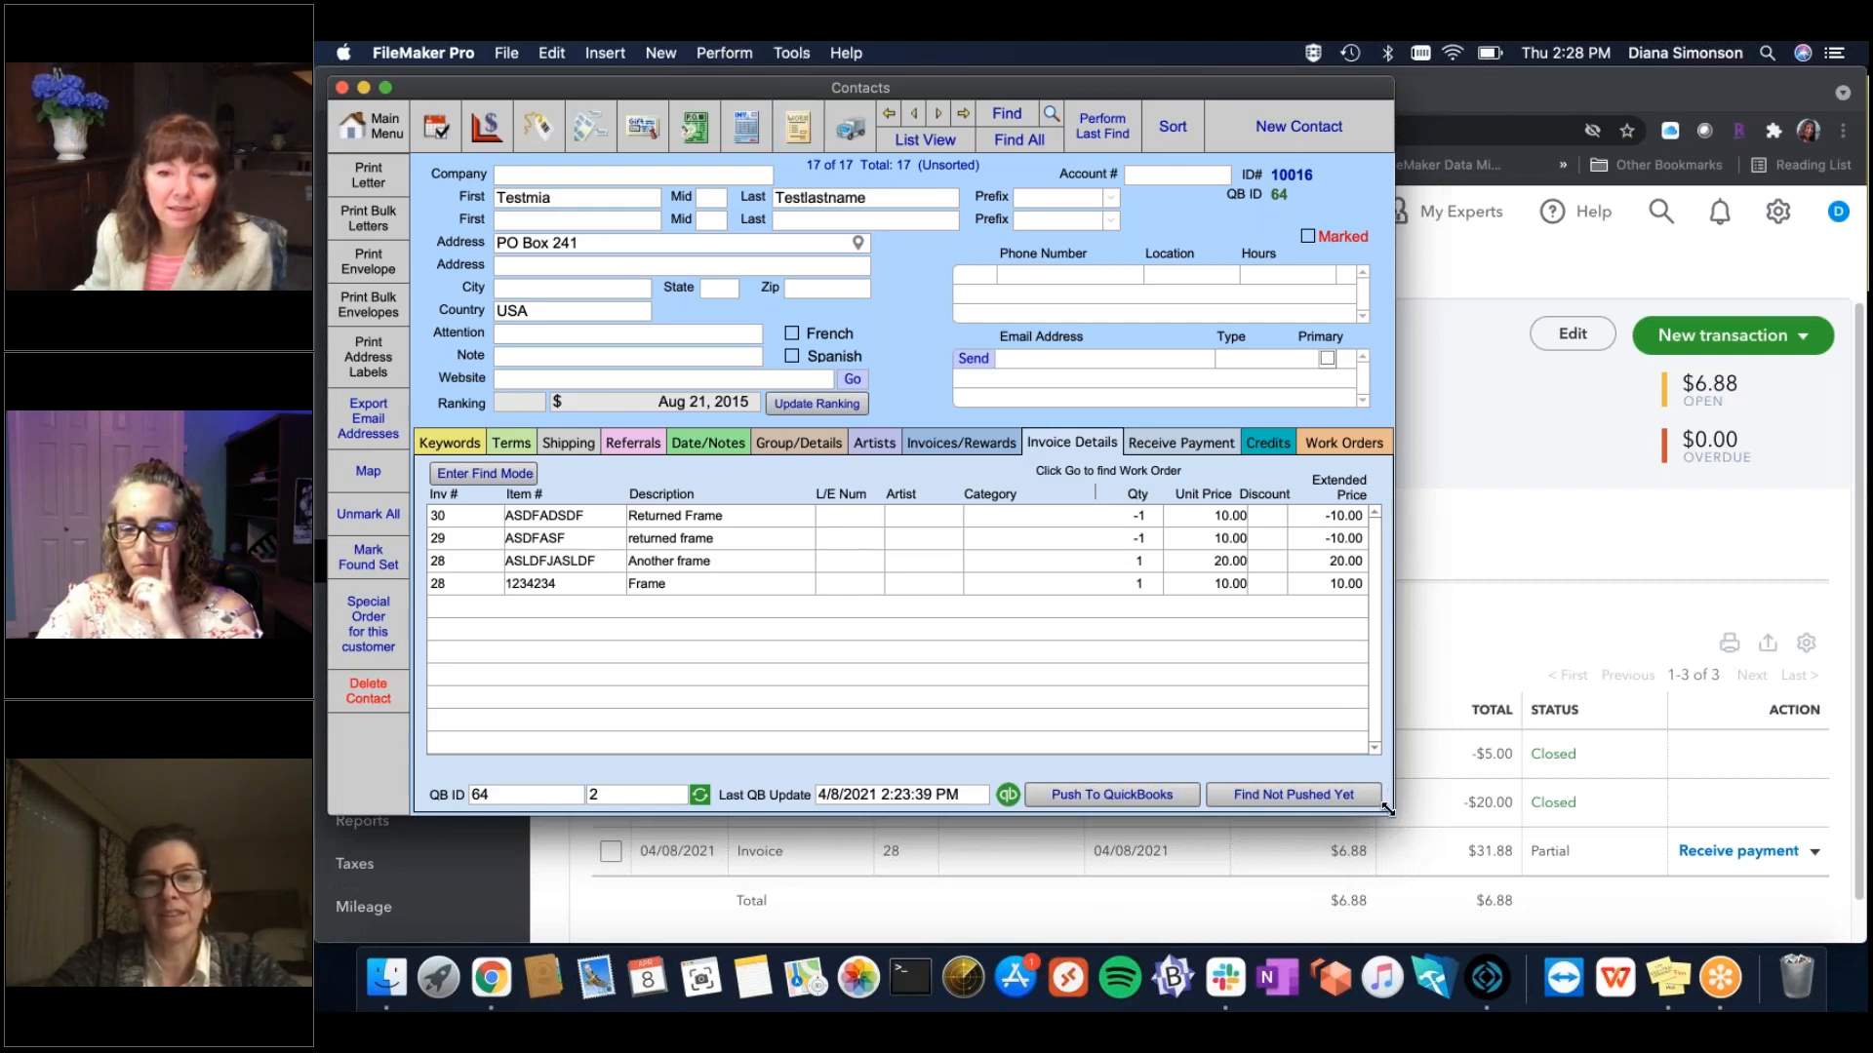
pyautogui.moveTo(1386, 808); pyautogui.dragTo(1406, 824)
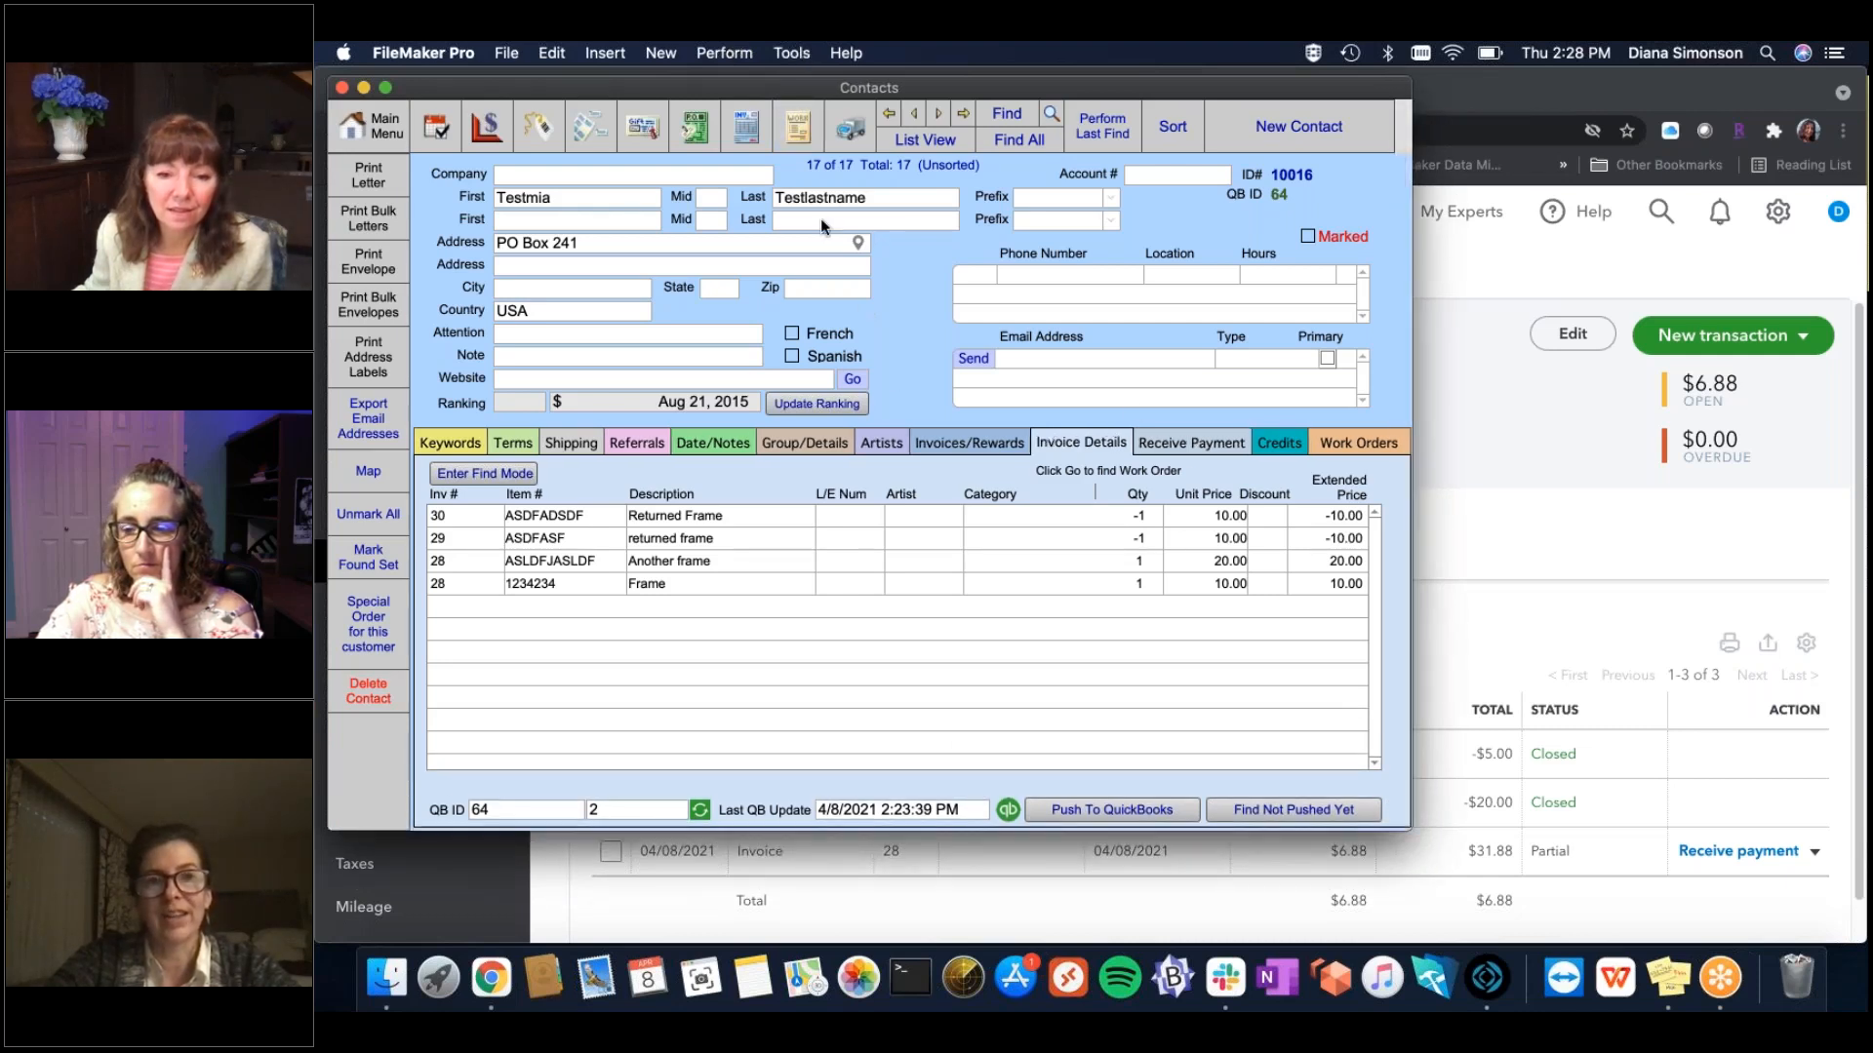
pyautogui.click(737, 49)
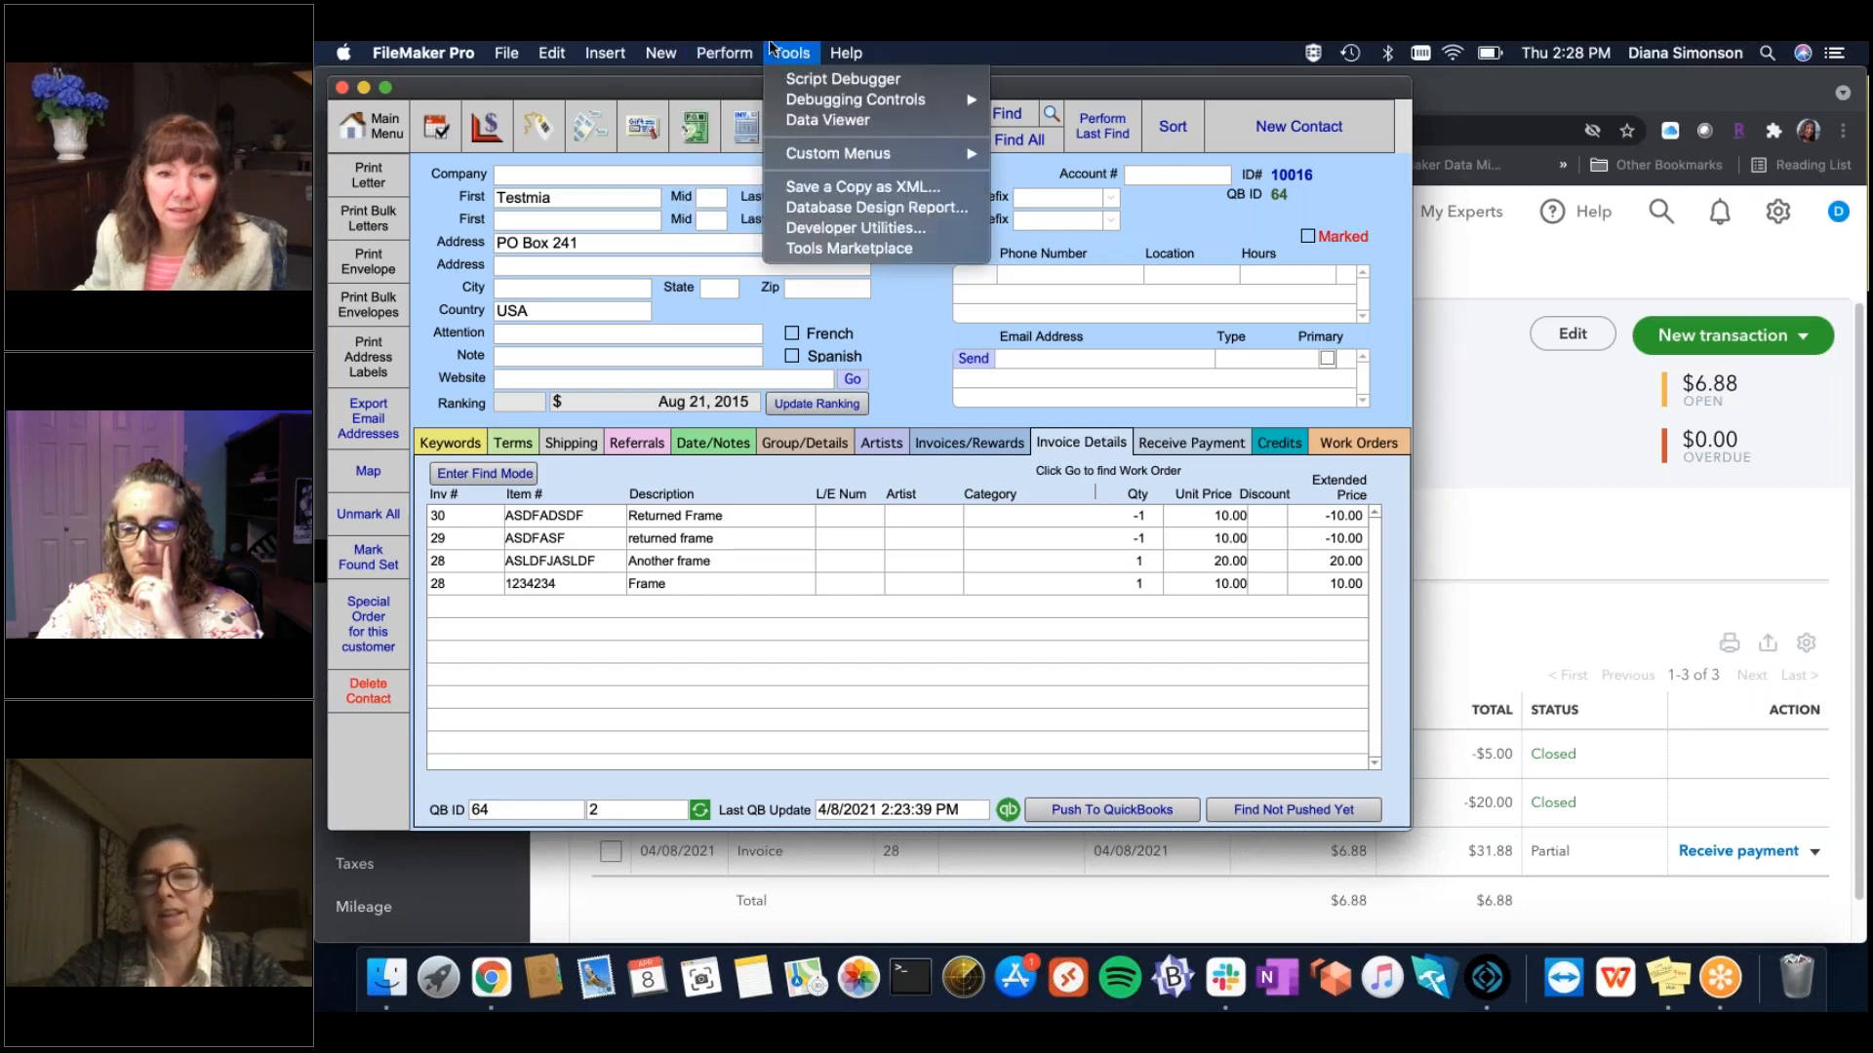
pyautogui.click(771, 44)
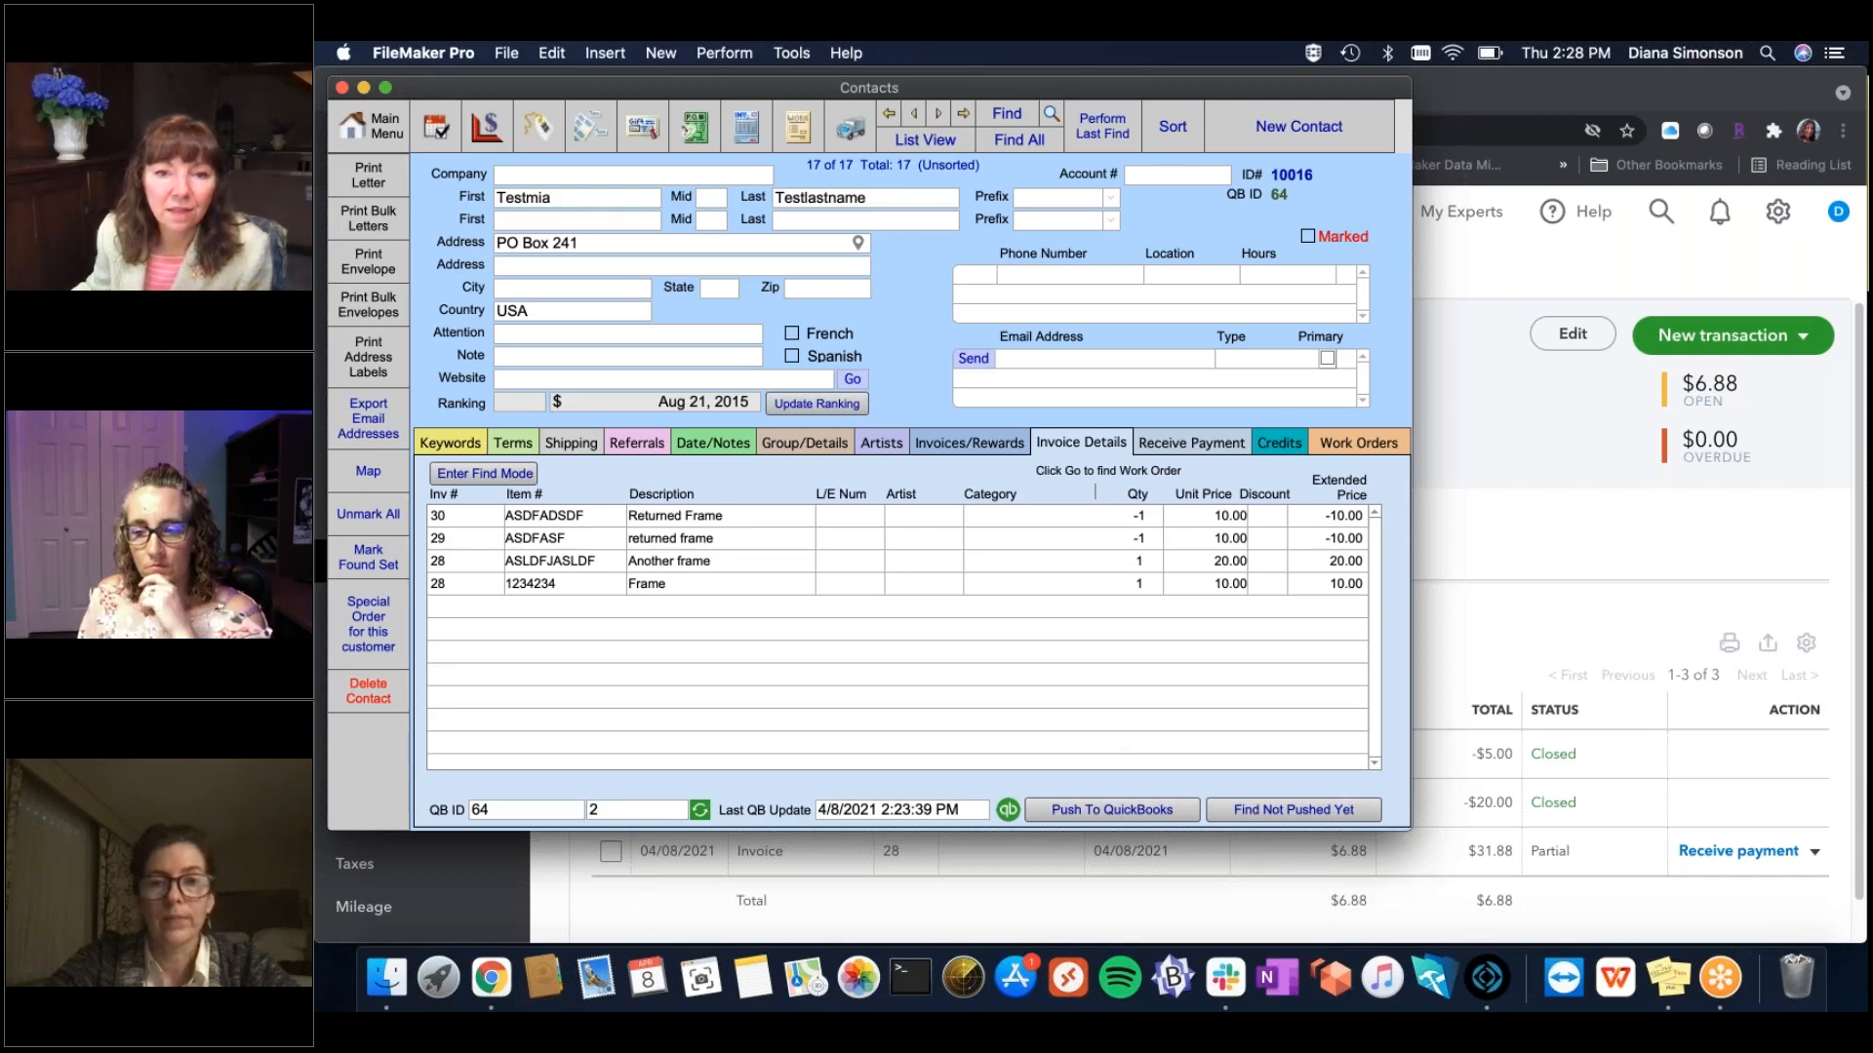
pyautogui.moveTo(1424, 824); pyautogui.dragTo(1444, 822)
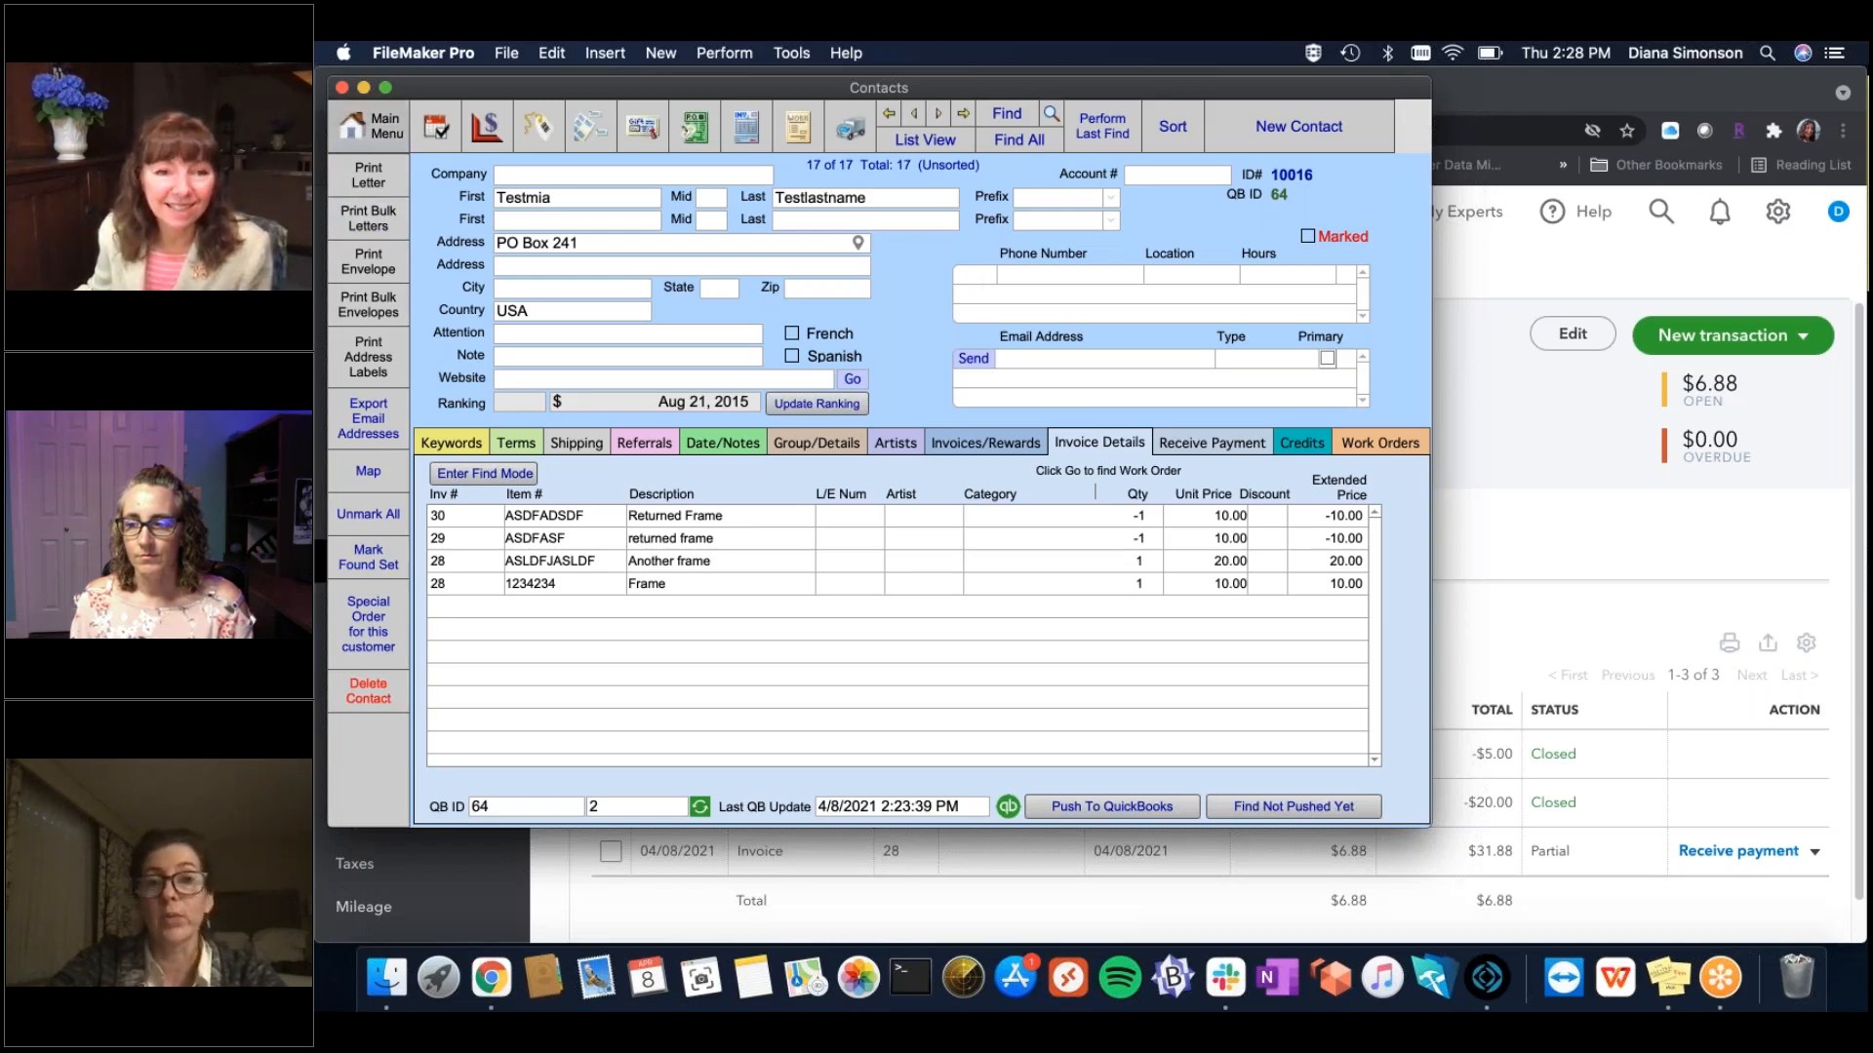
pyautogui.click(371, 126)
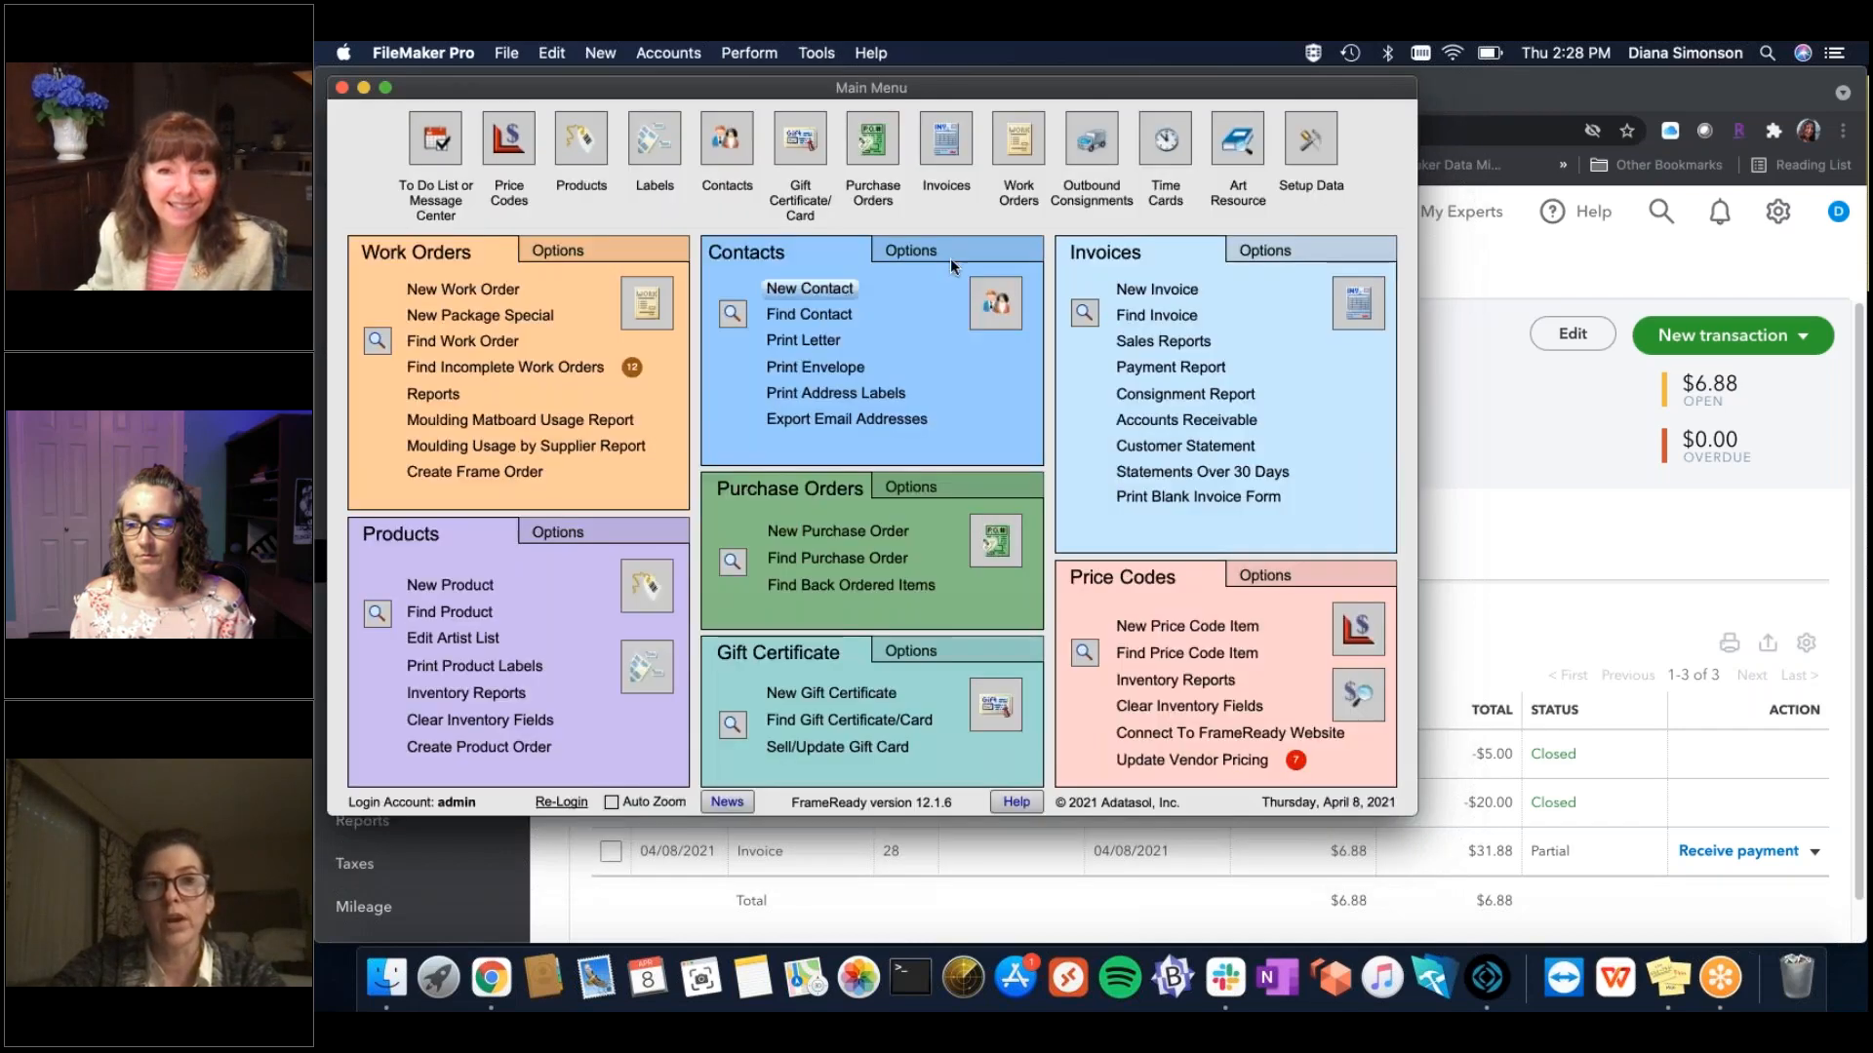
# Open Invoices, enlarge the window, and start new invoice #31.
pyautogui.click(1356, 303)
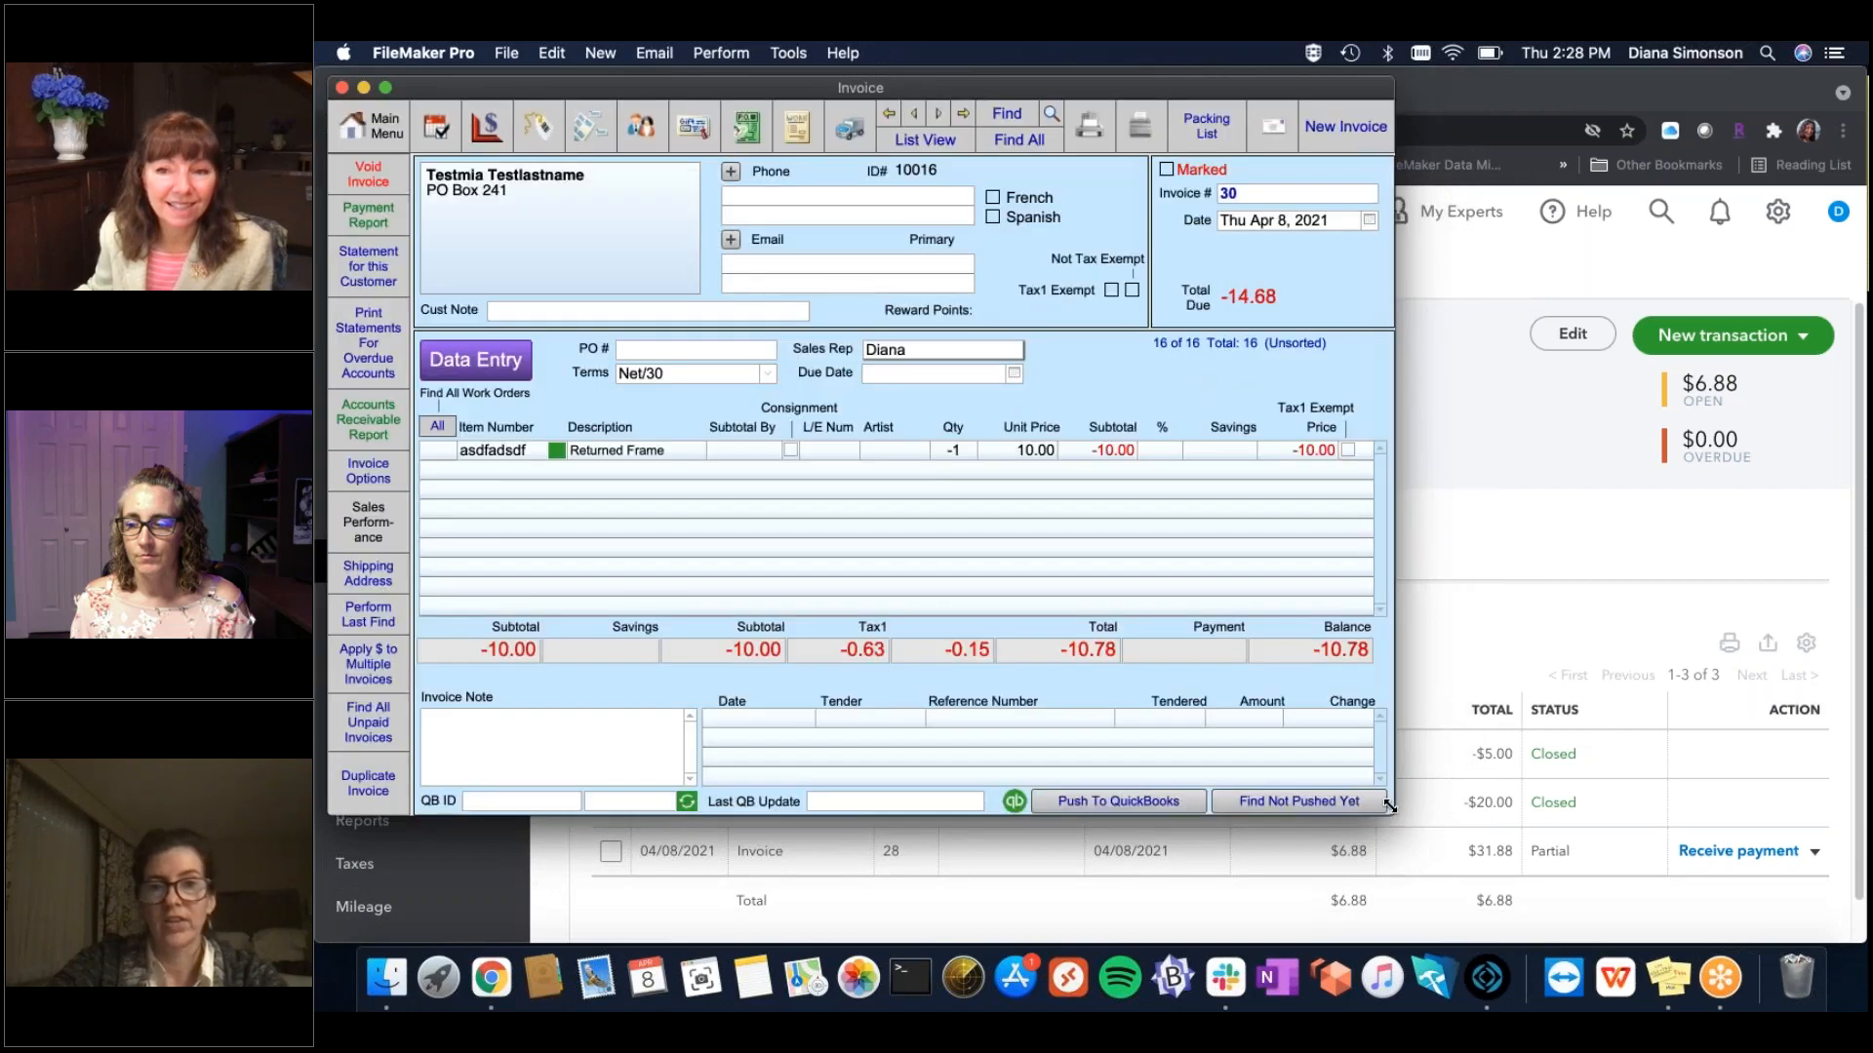
pyautogui.moveTo(1425, 843); pyautogui.dragTo(1485, 923)
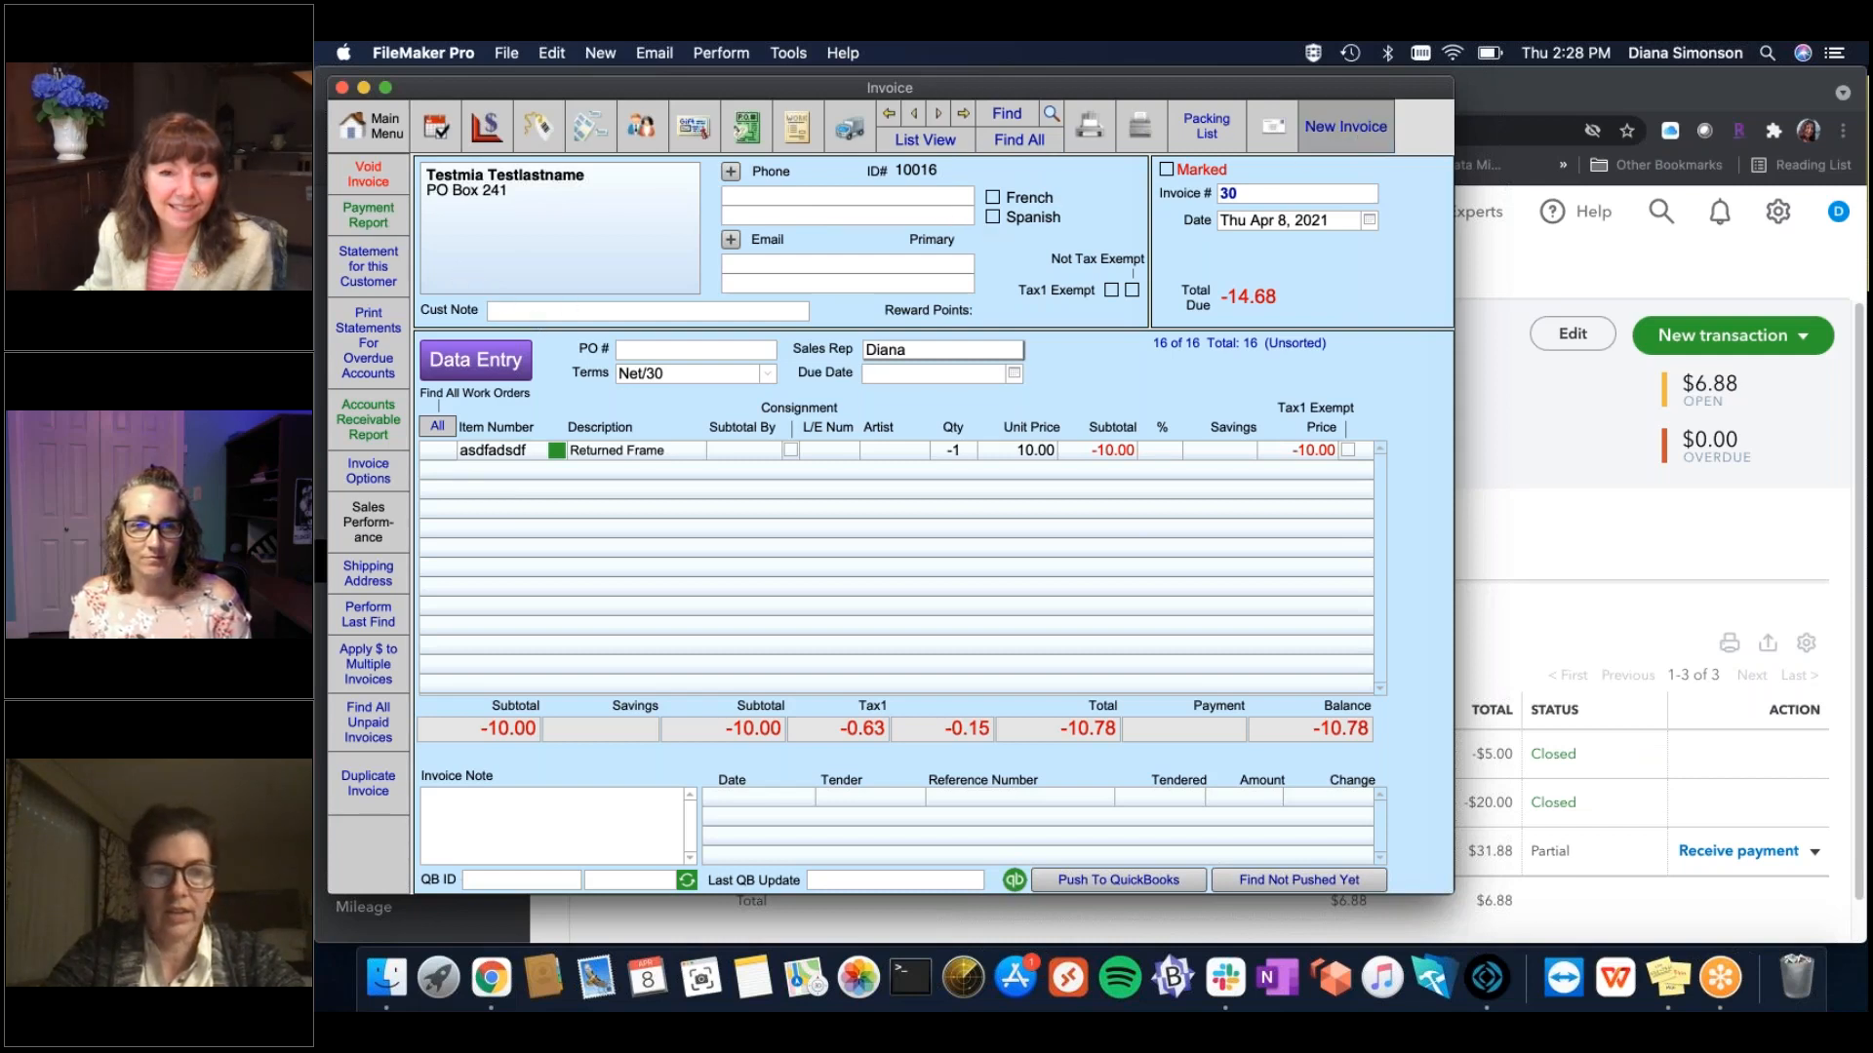
pyautogui.click(1345, 125)
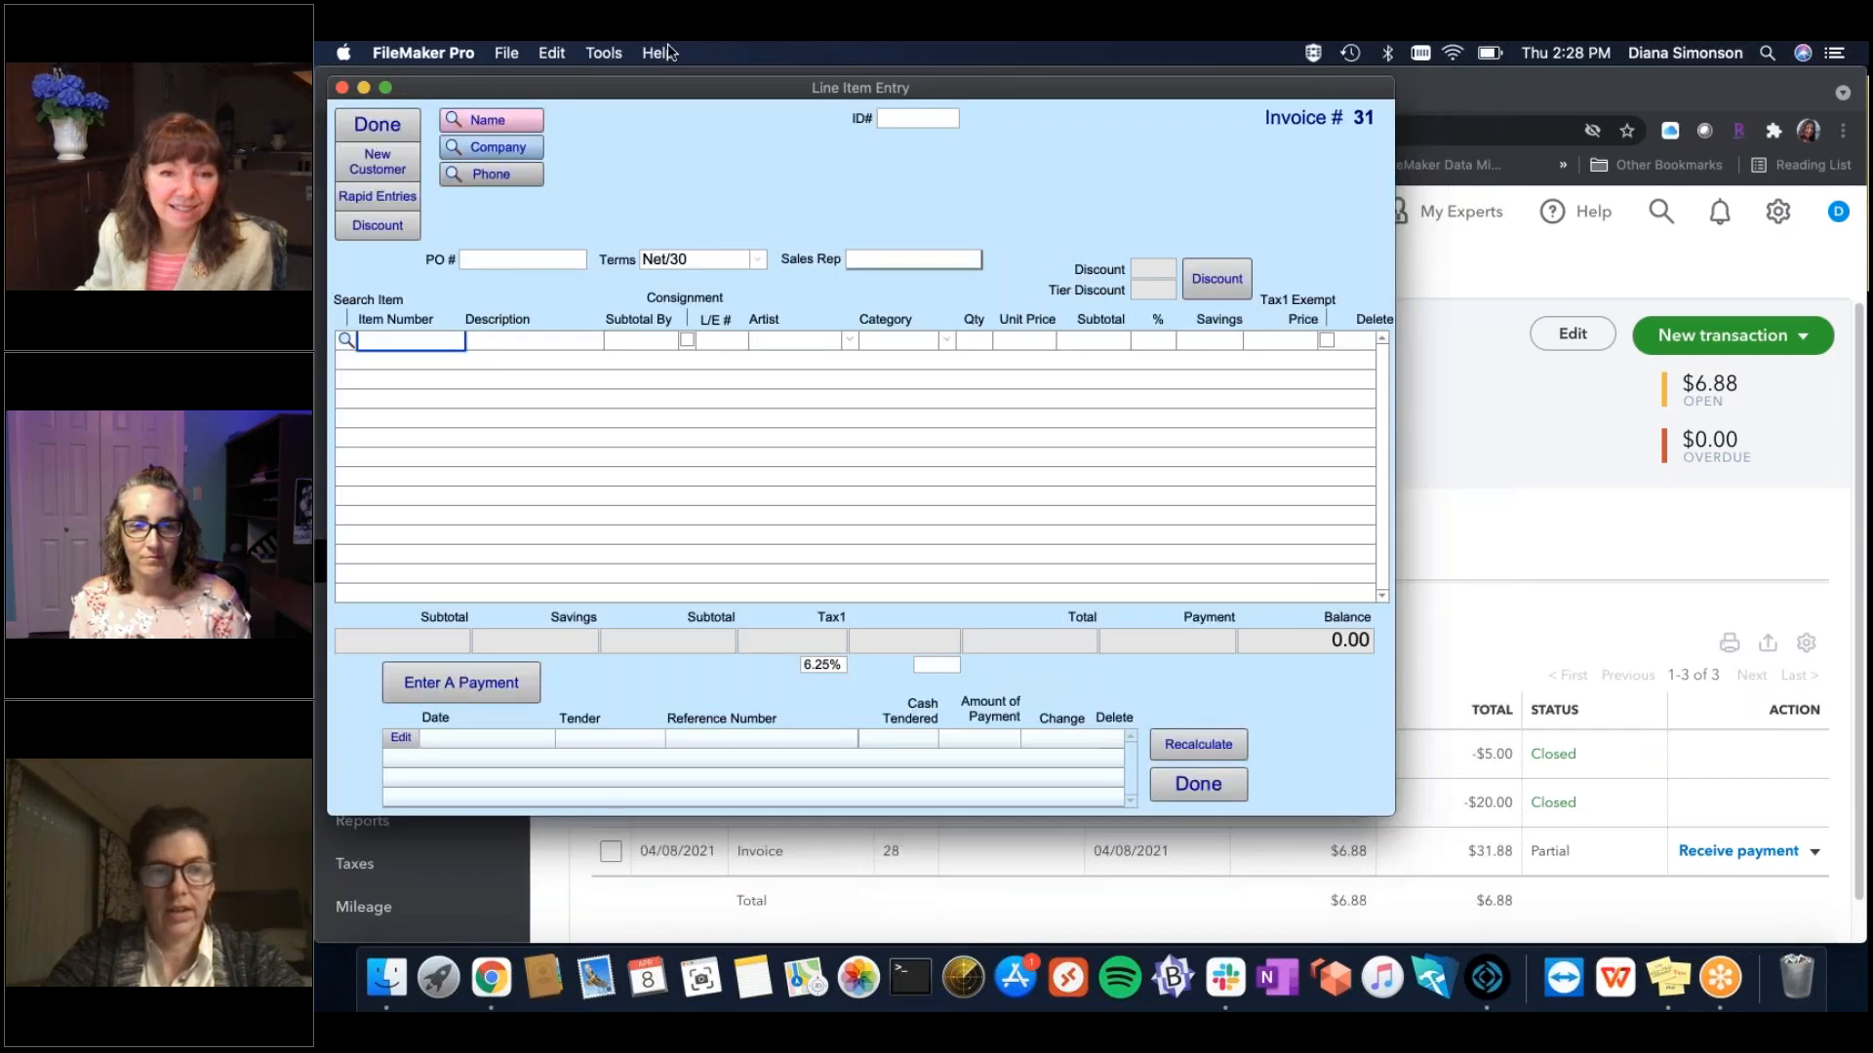
# Search for customer 'New Customer' by name and create it as a new contact record.
pyautogui.click(512, 124)
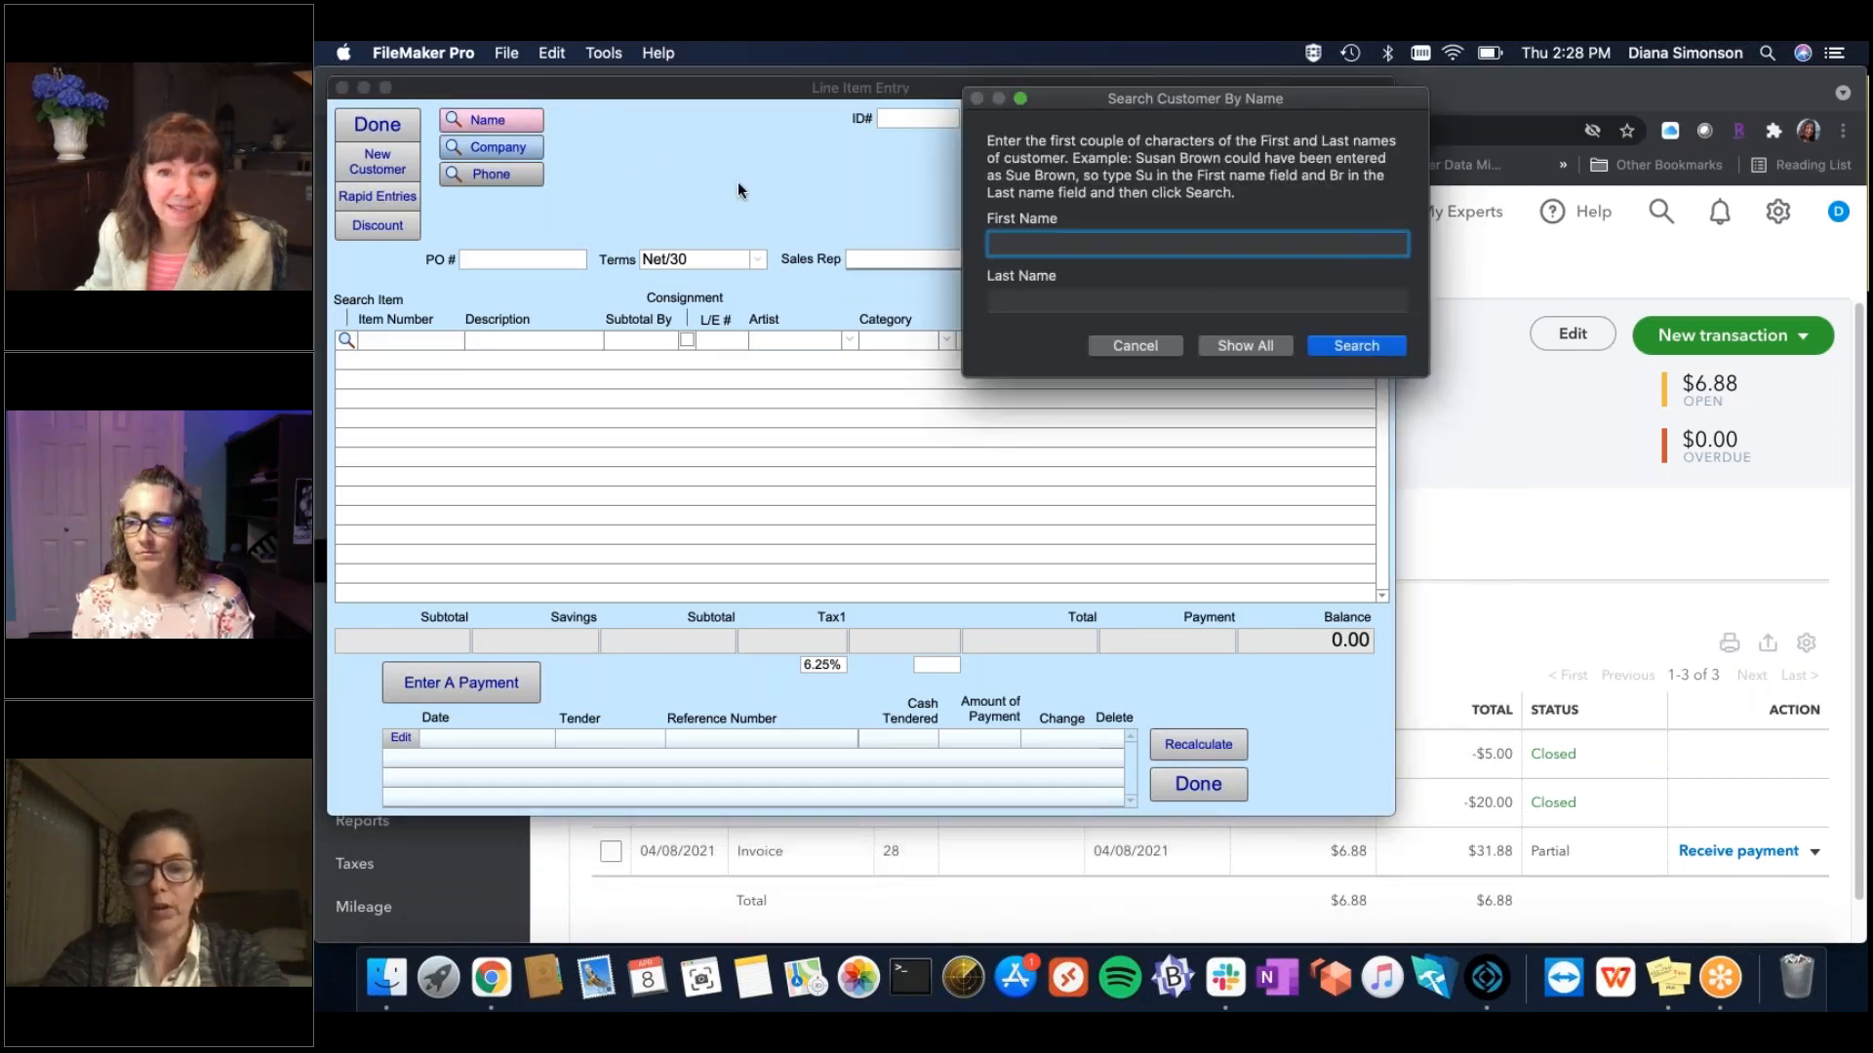
pyautogui.write('NewC')
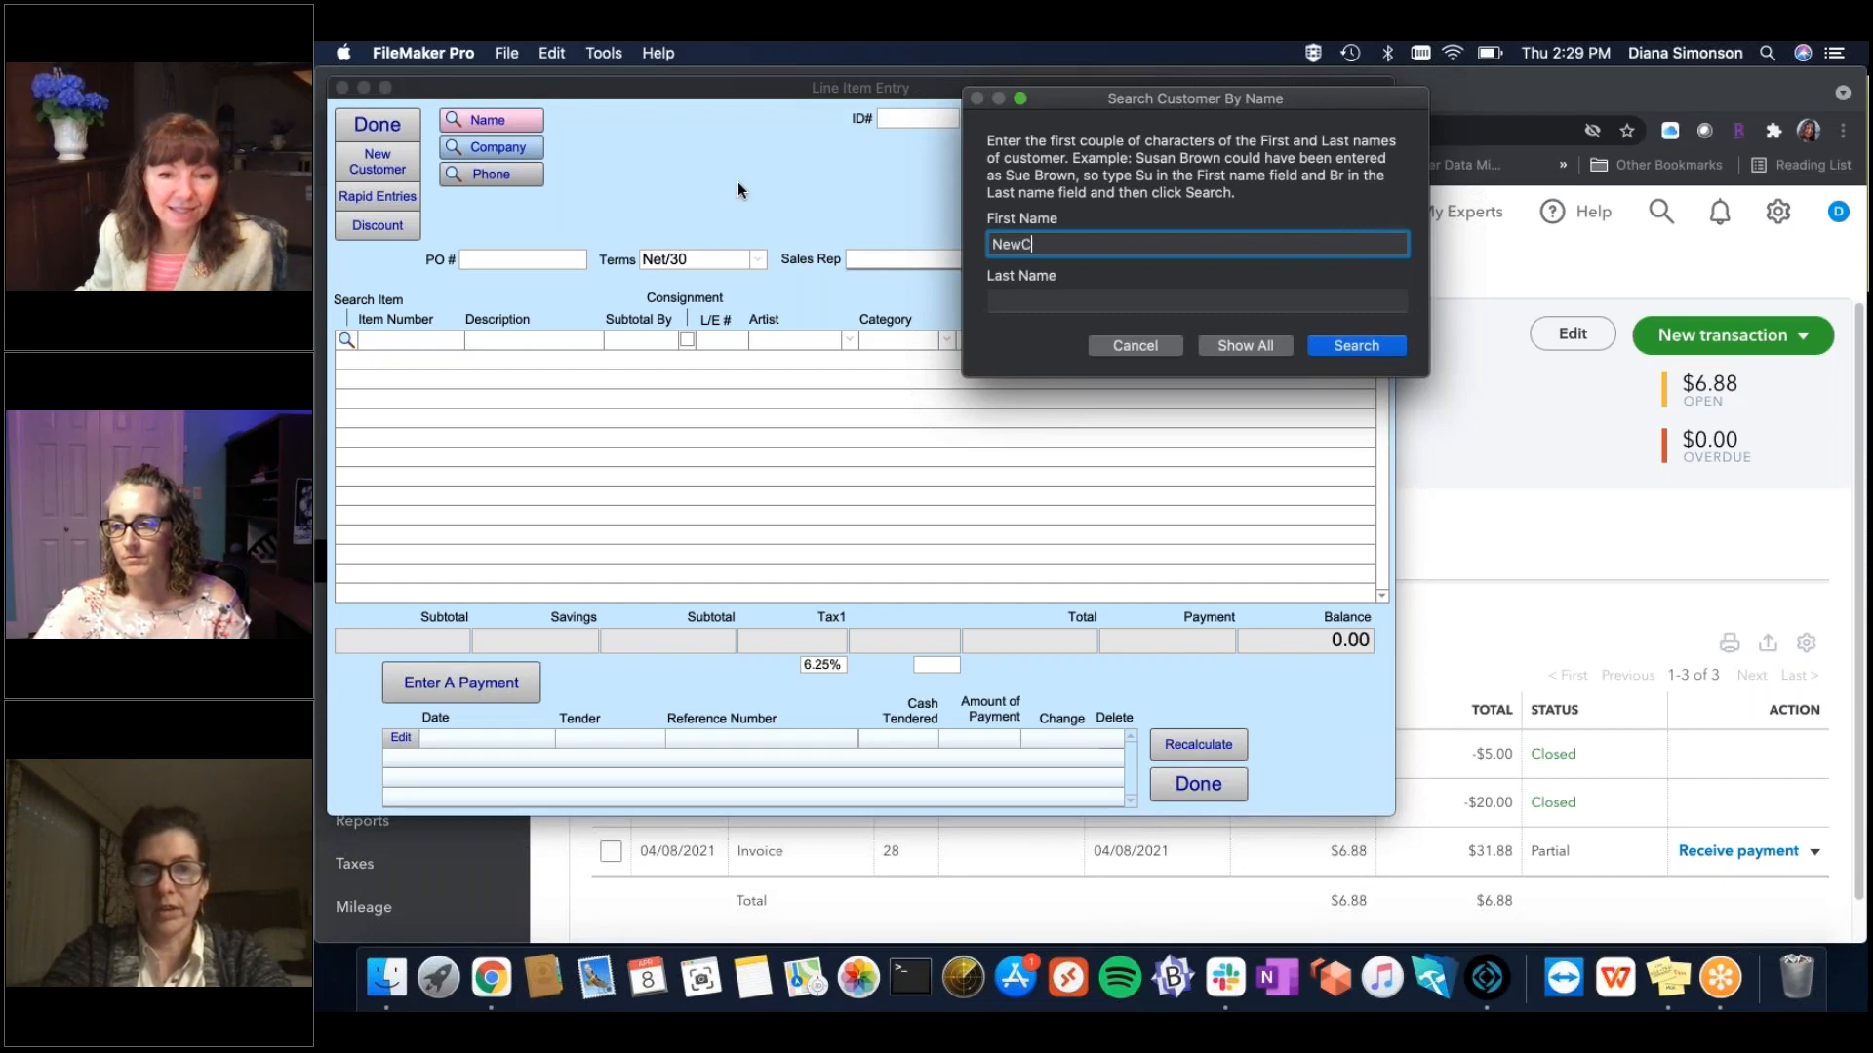
pyautogui.press('BackSpace')
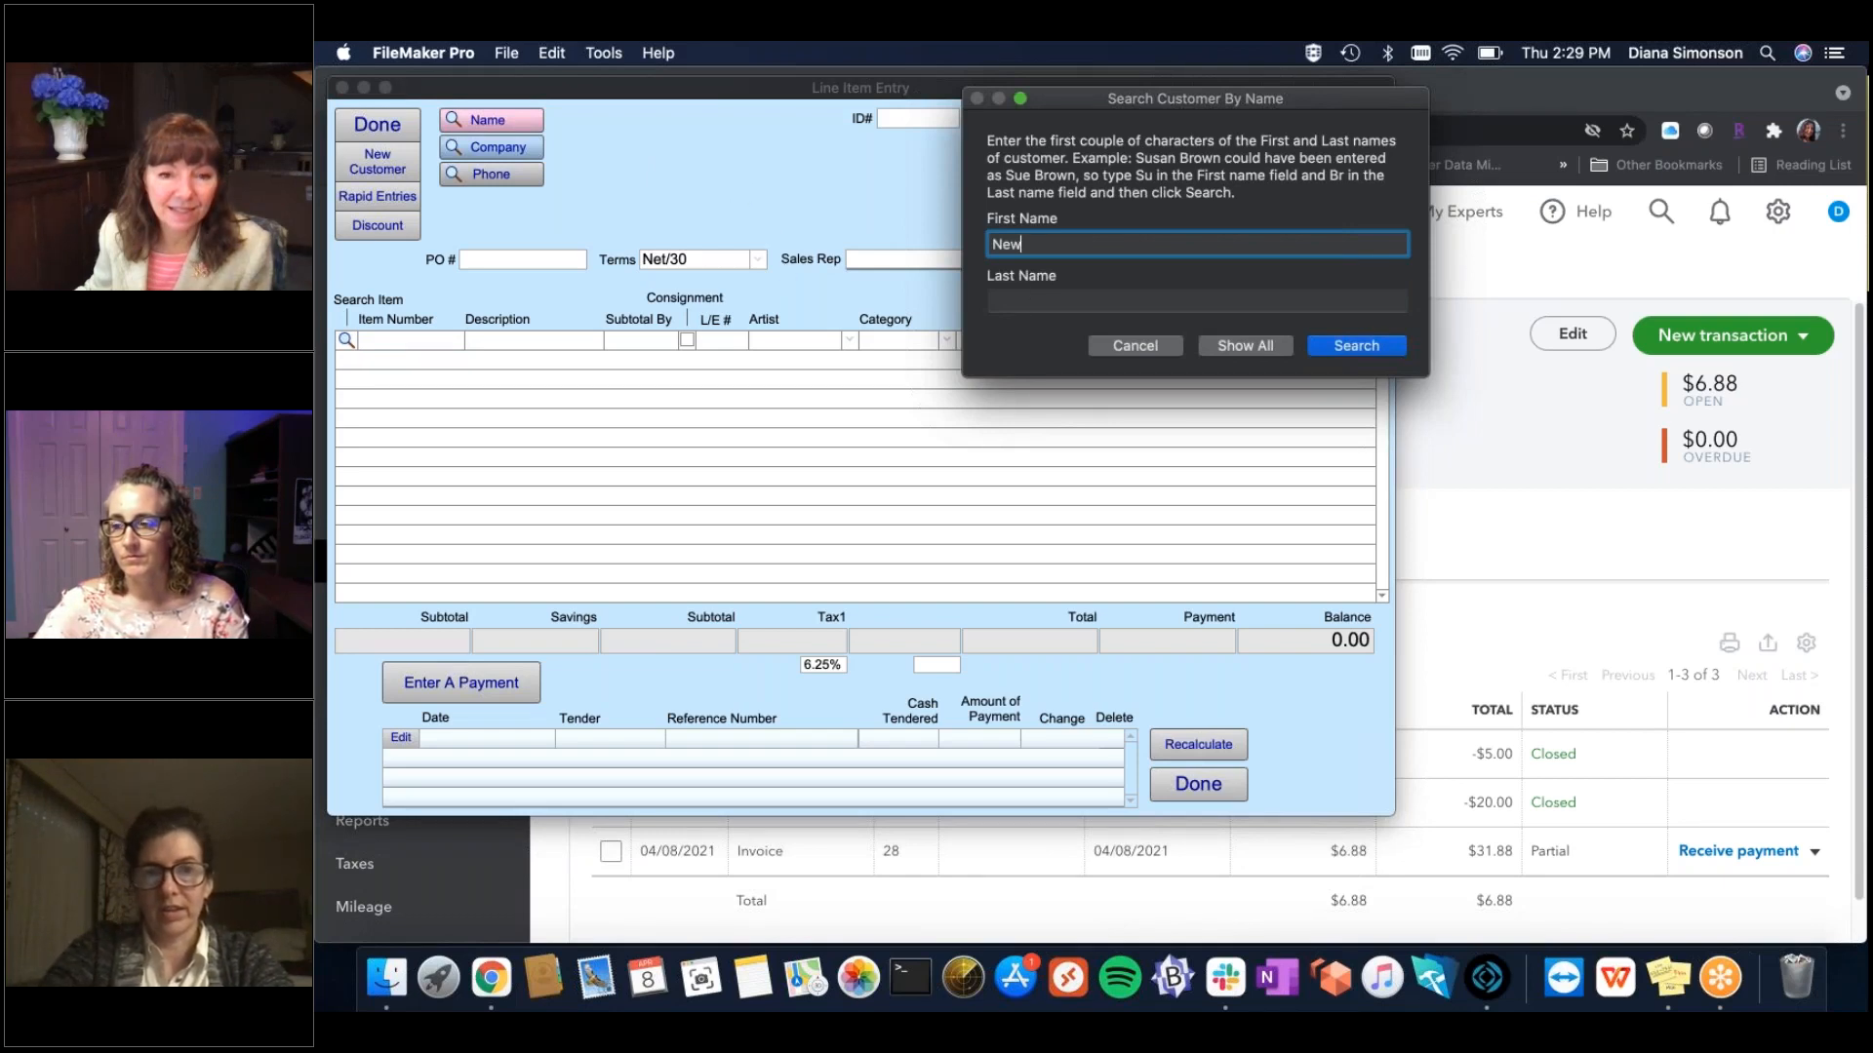
pyautogui.press('Tab')
pyautogui.write('Customer')
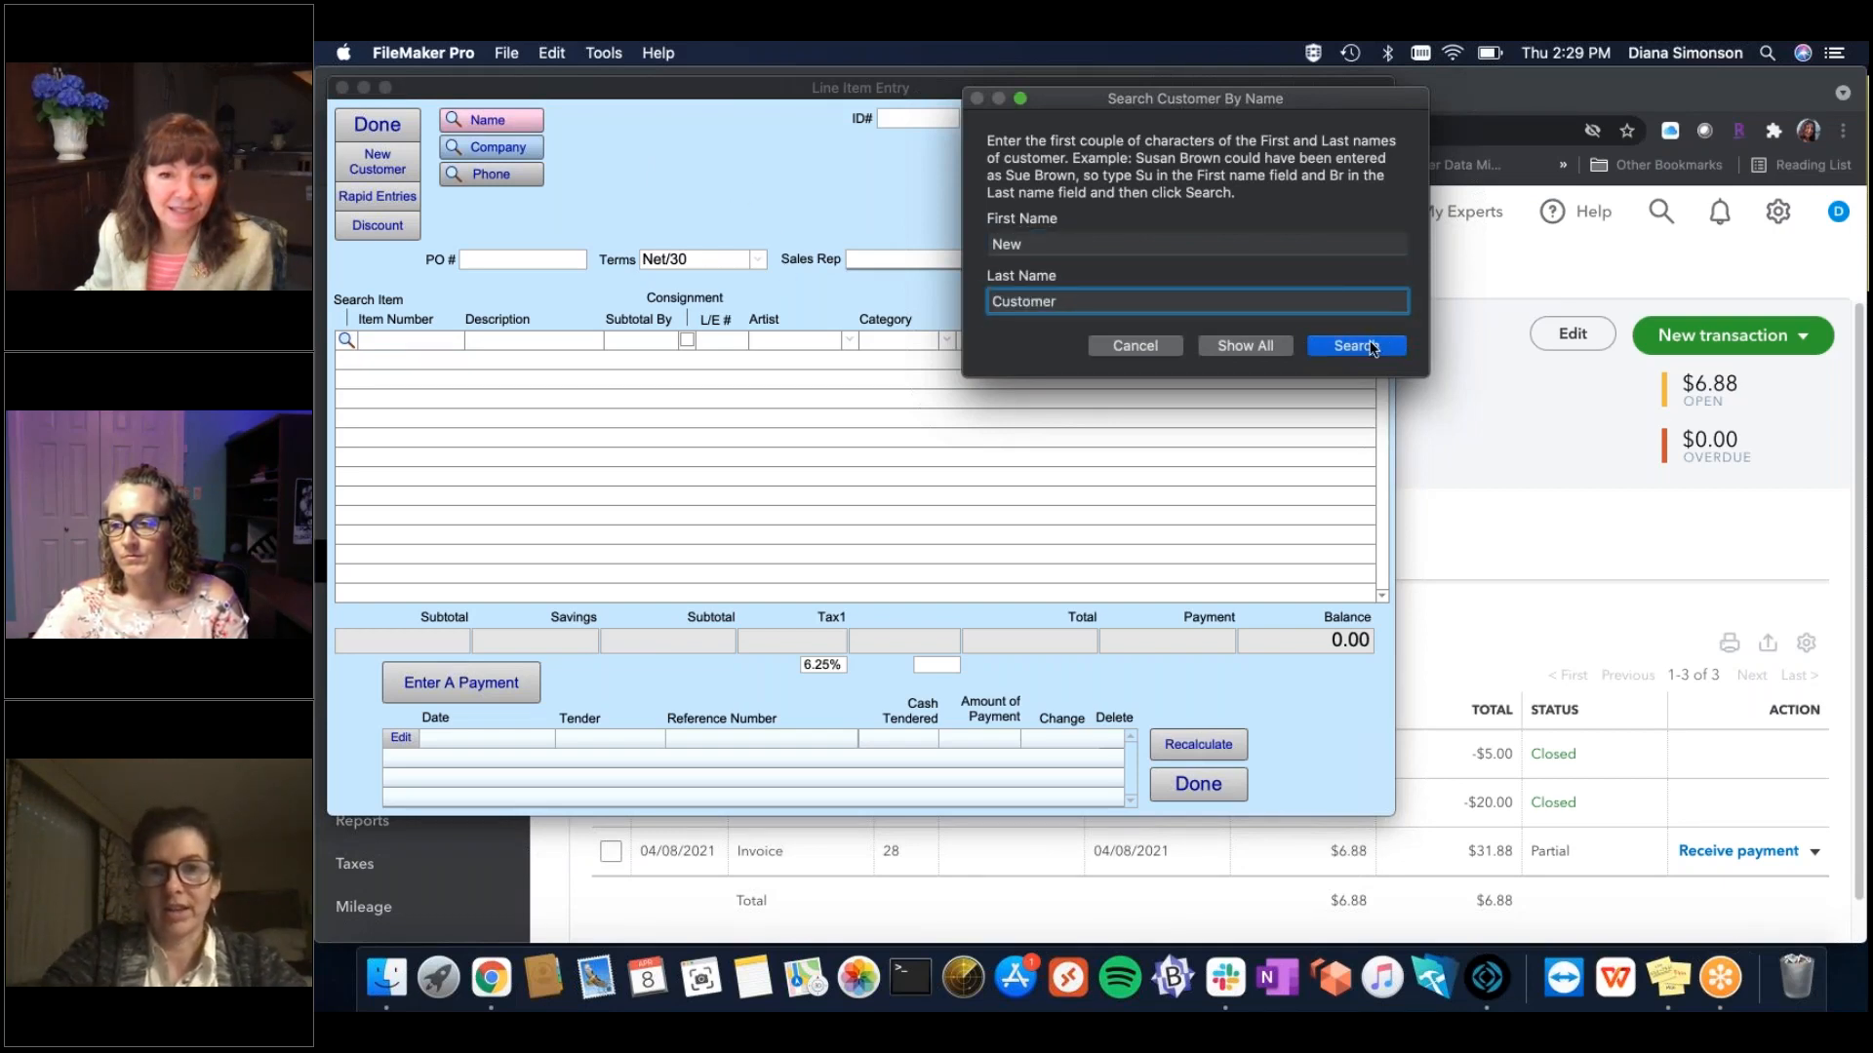
pyautogui.click(1371, 346)
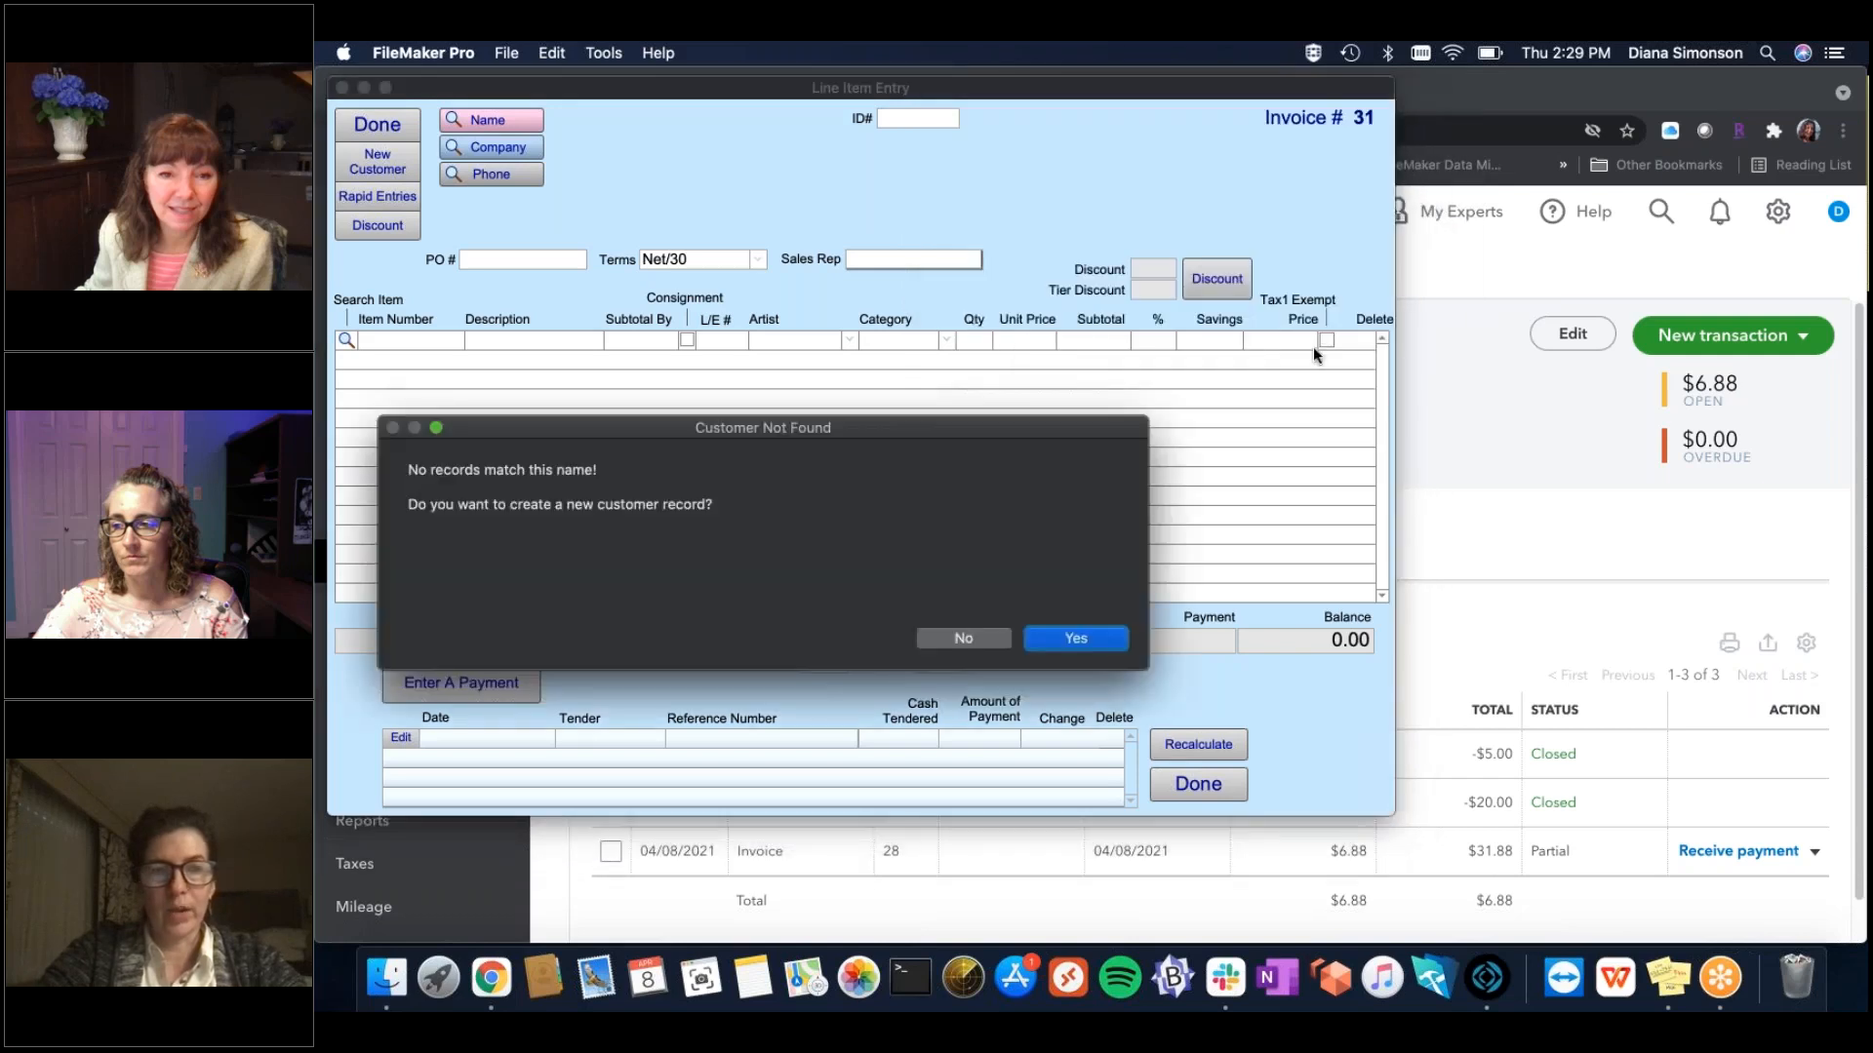
pyautogui.click(1096, 639)
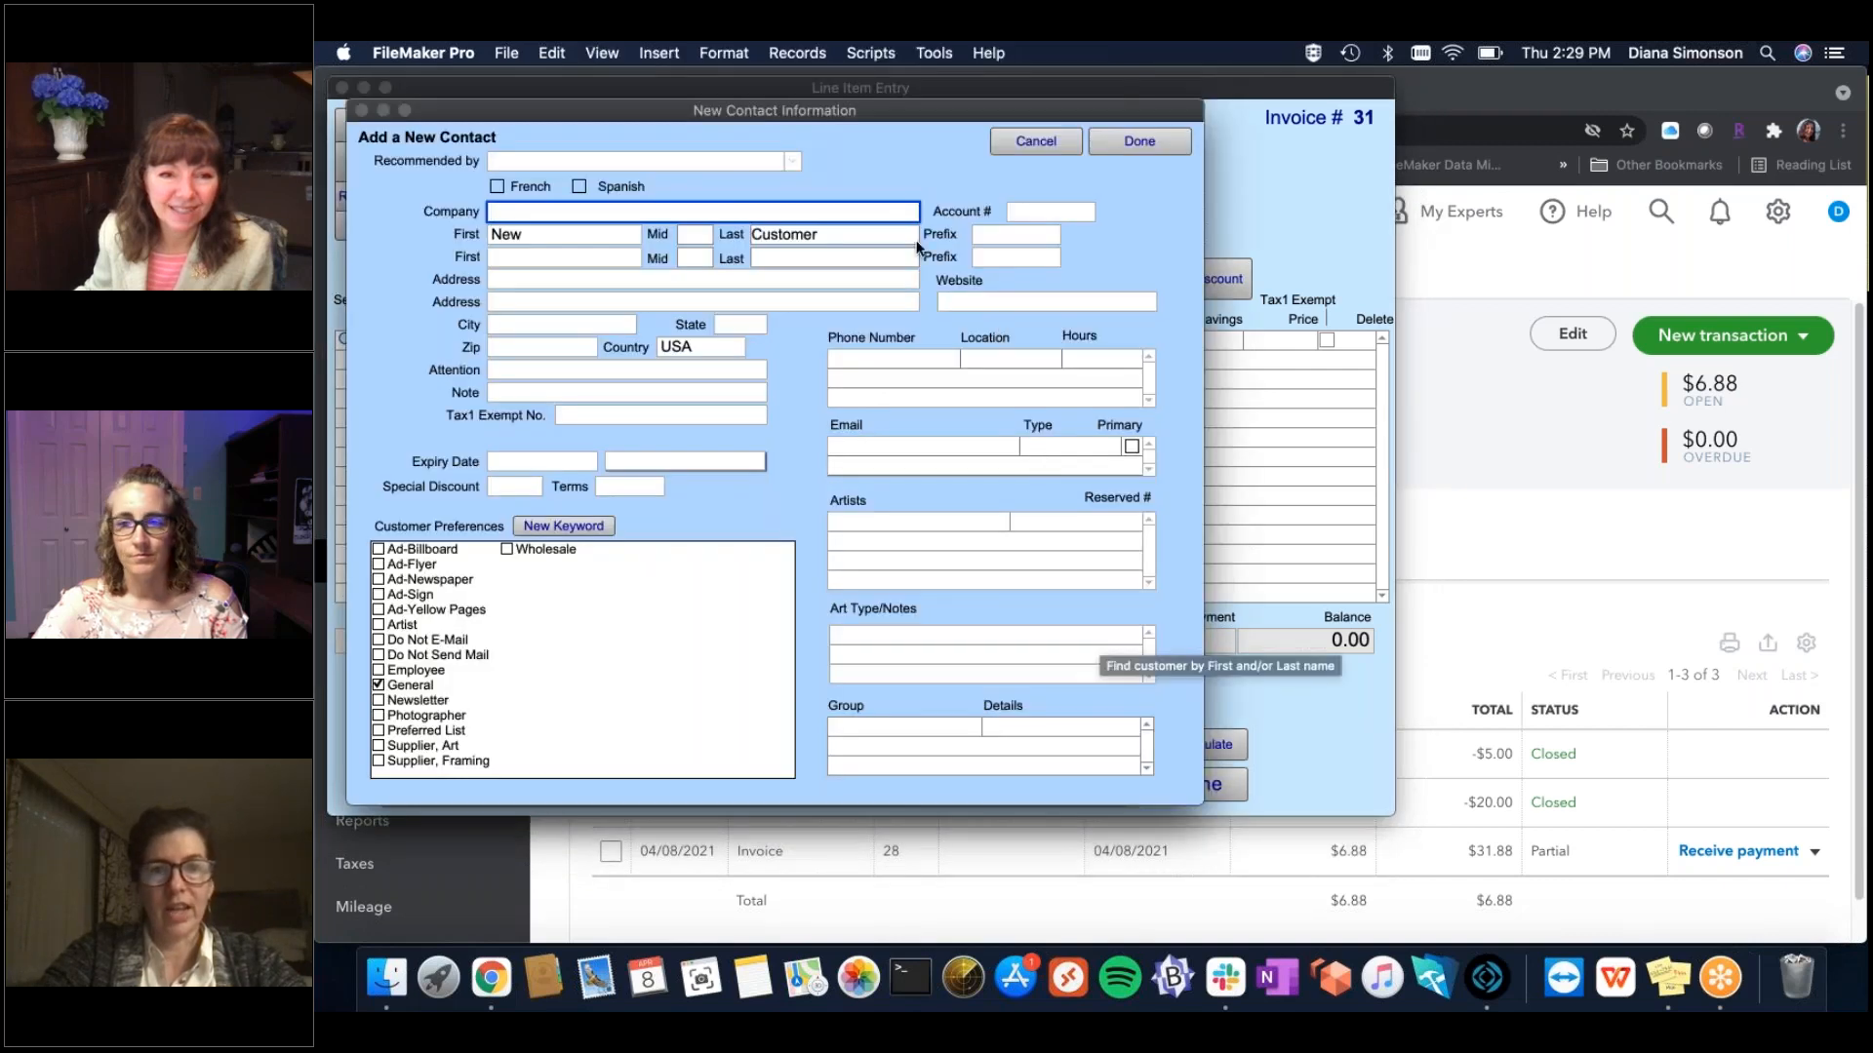
pyautogui.click(1142, 142)
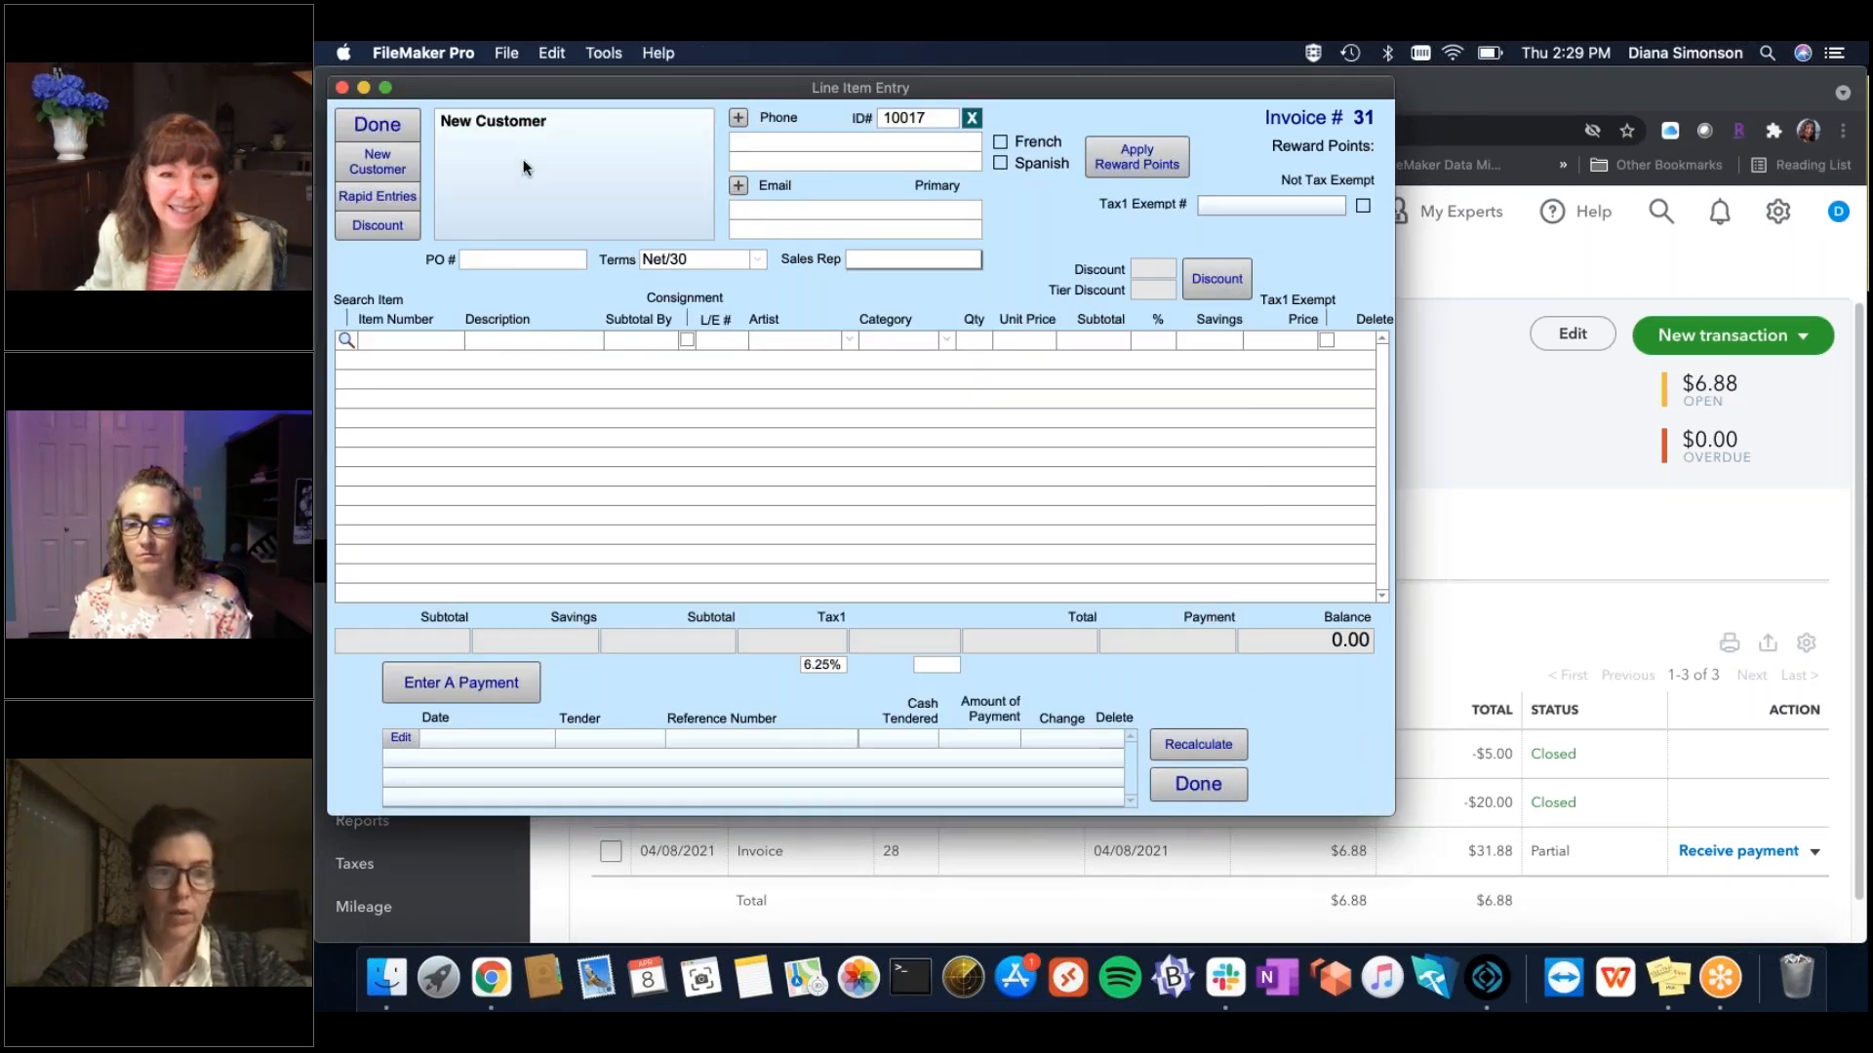
# Assign a sales rep and add line 12343 'My Test Product' at 500.00, totalling 531.25.
pyautogui.click(888, 261)
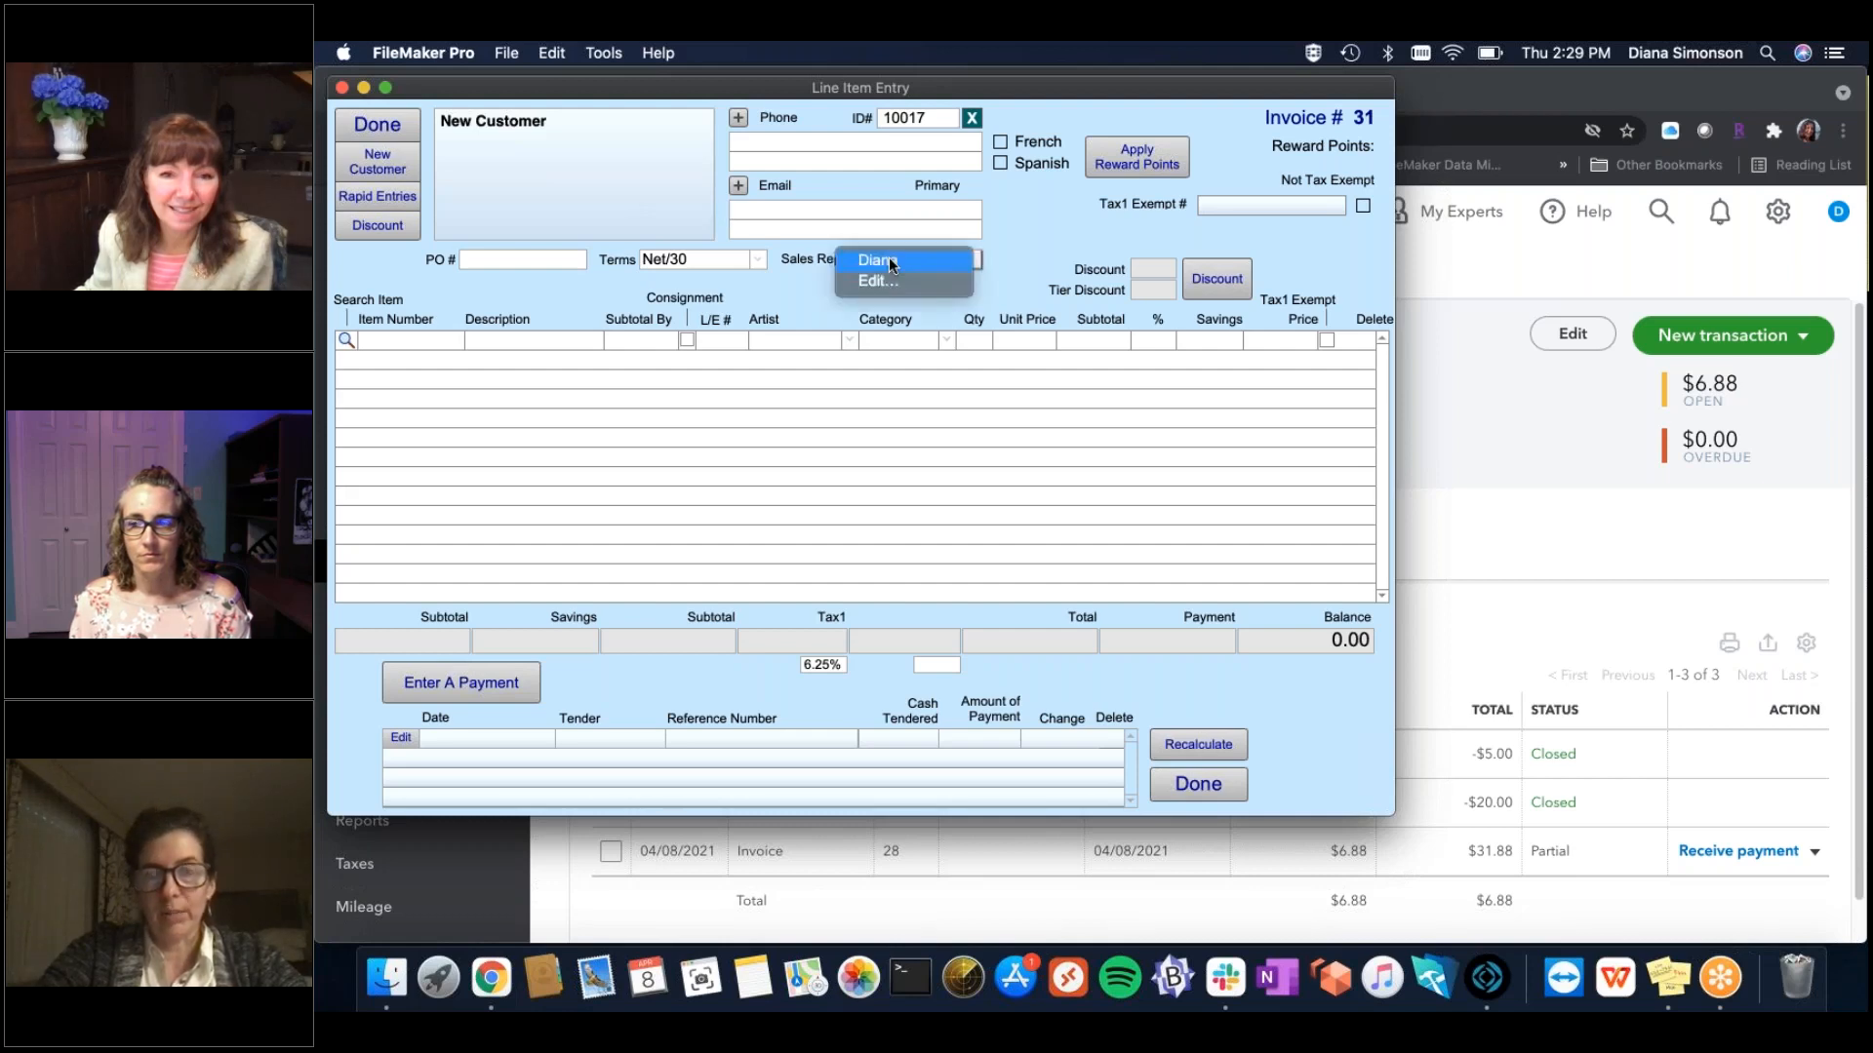
pyautogui.click(877, 277)
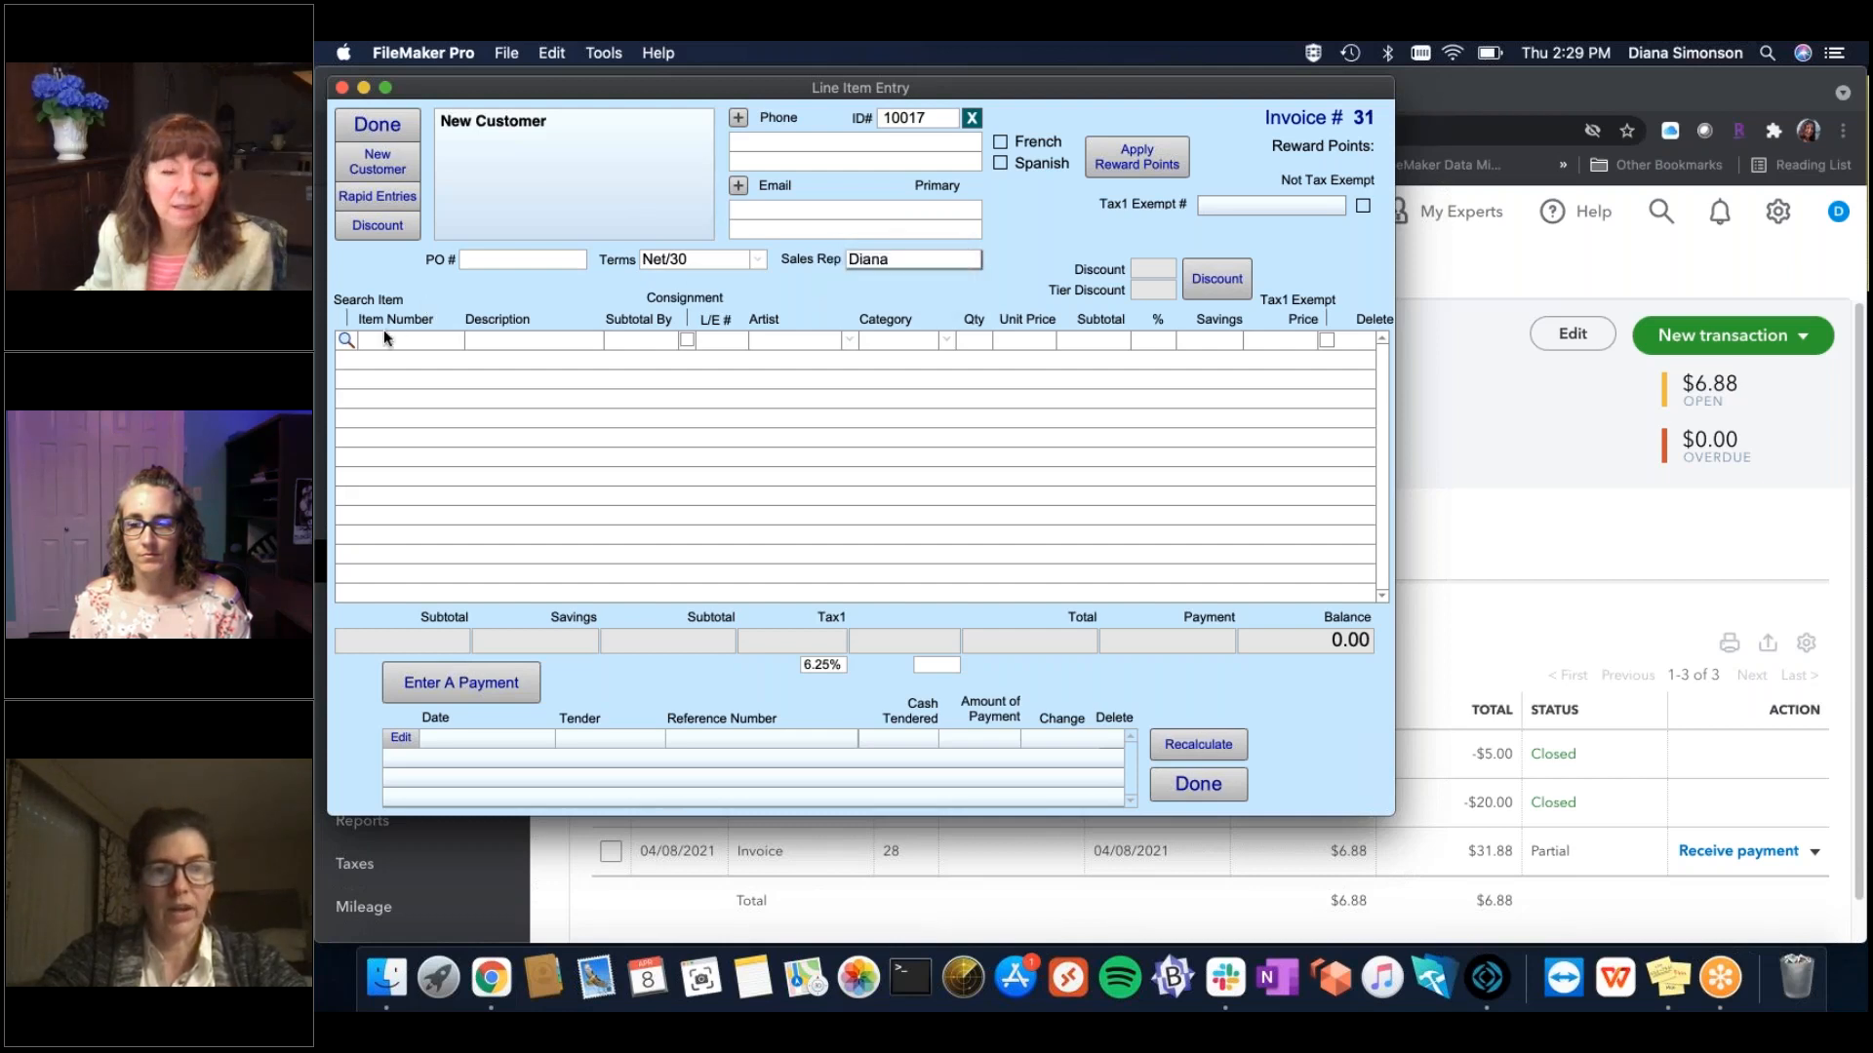
pyautogui.click(407, 338)
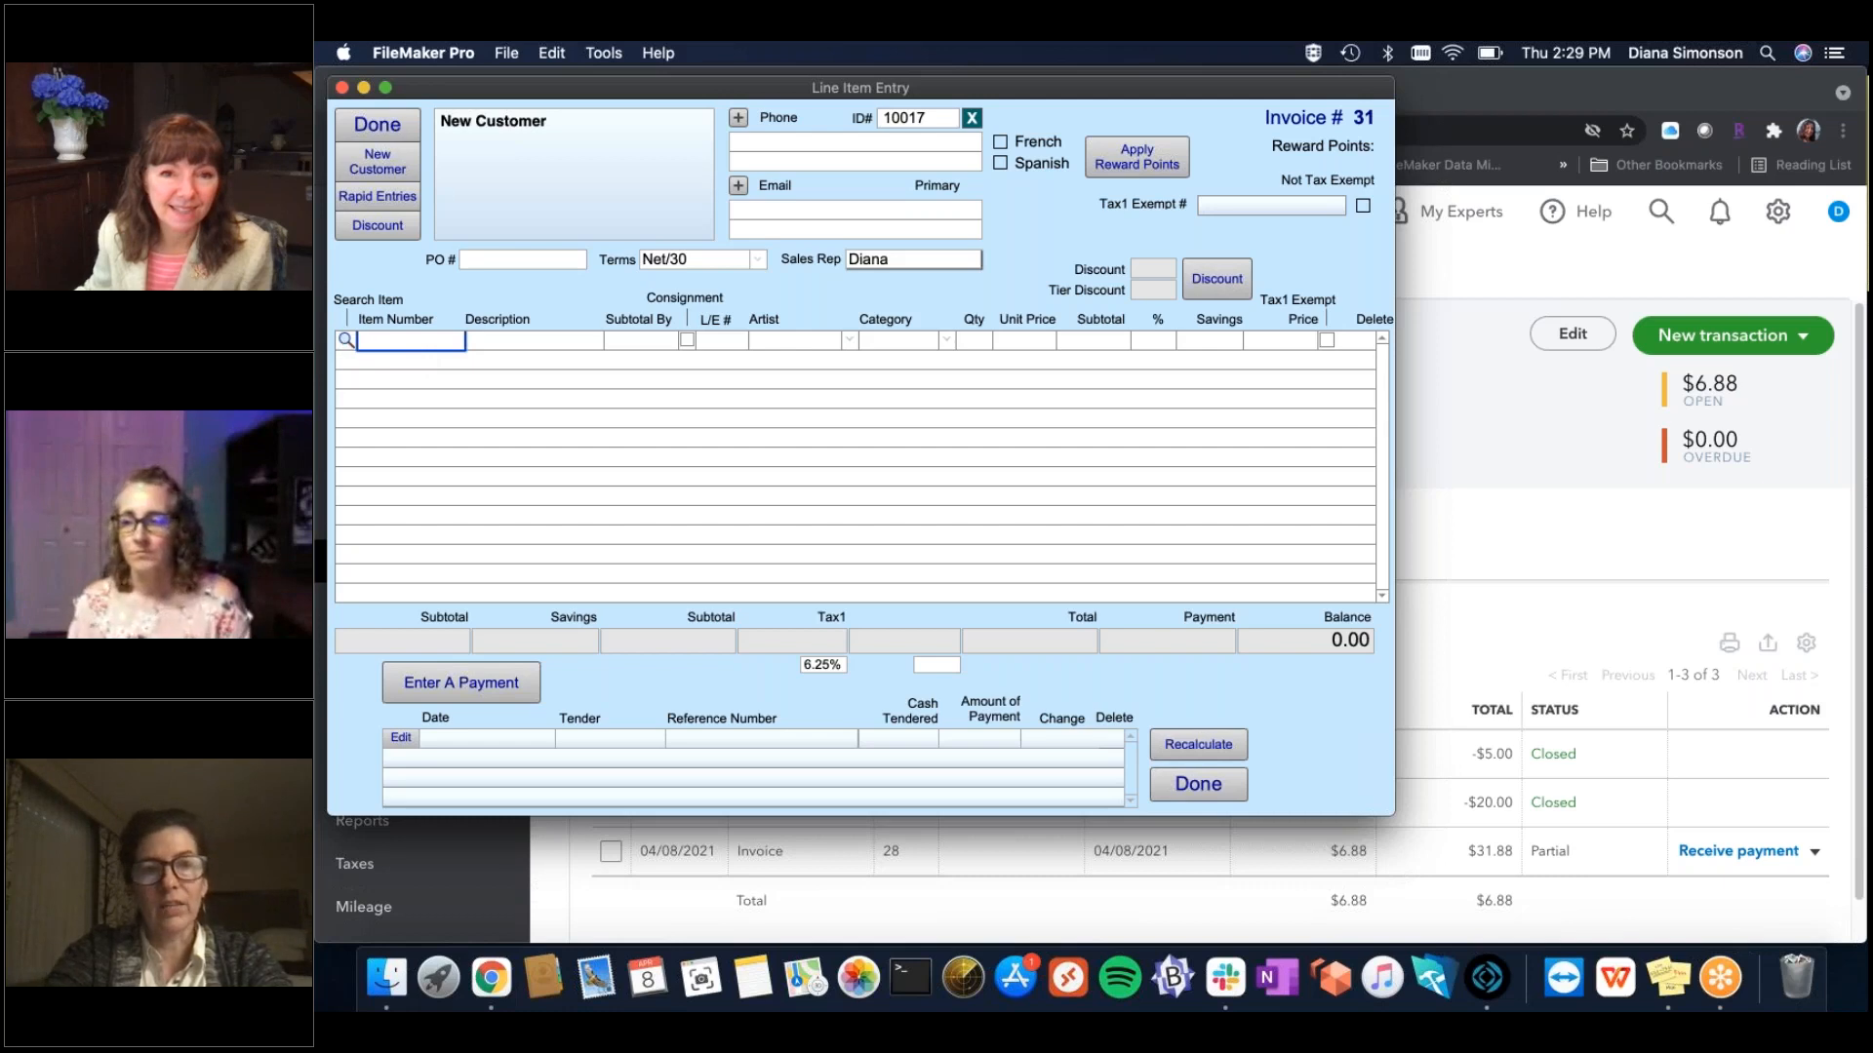
pyautogui.write('12343')
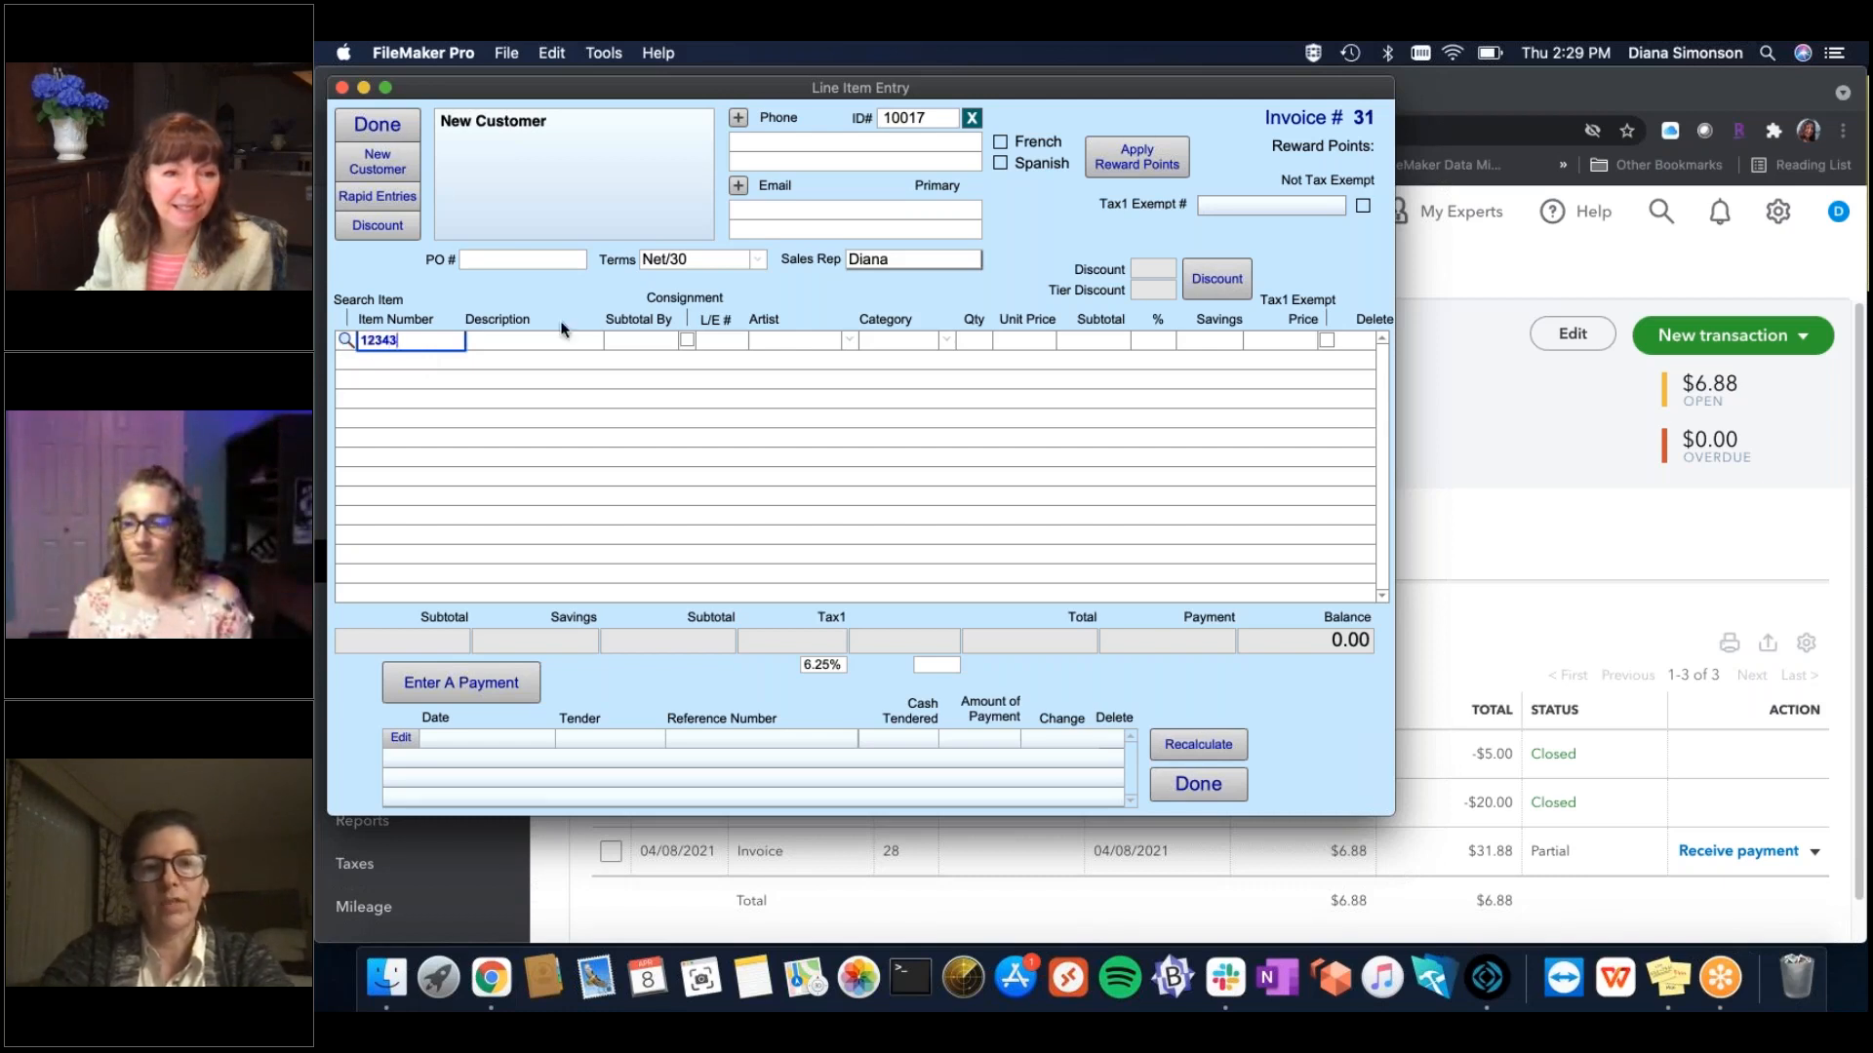
pyautogui.press('Tab')
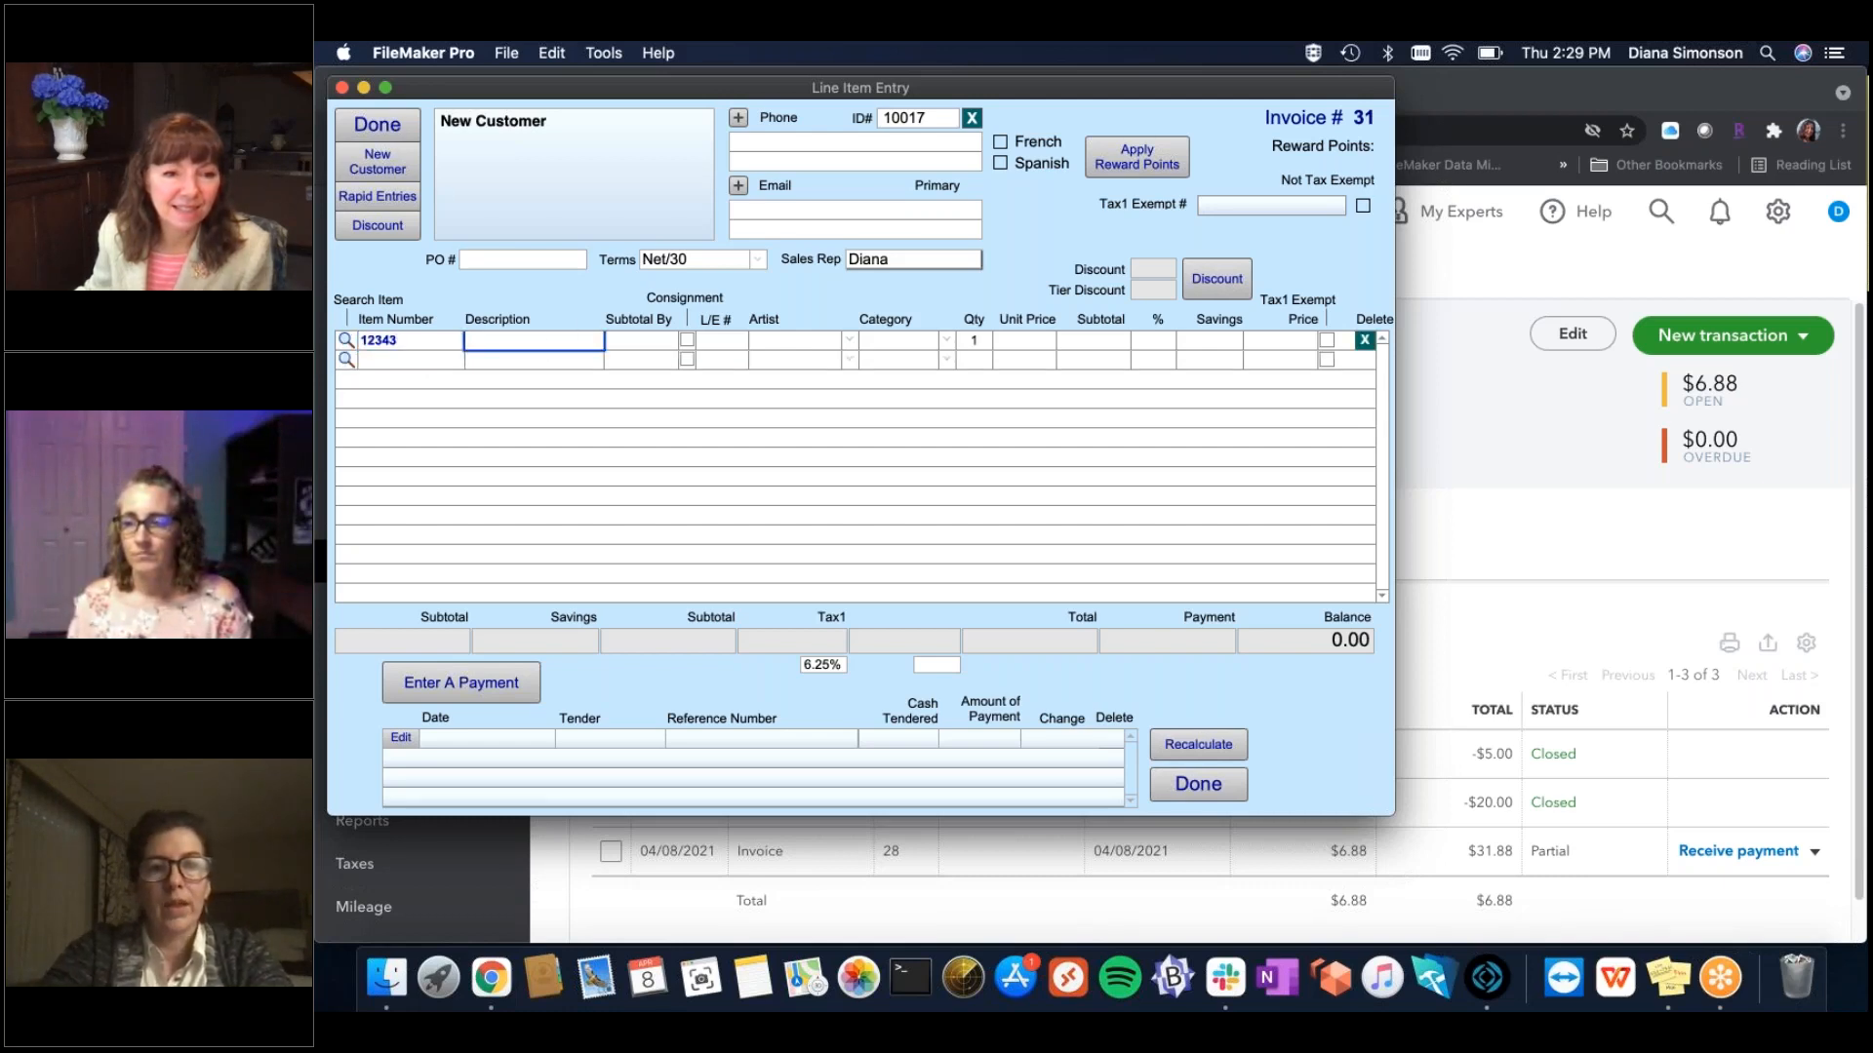
pyautogui.write('My Test P')
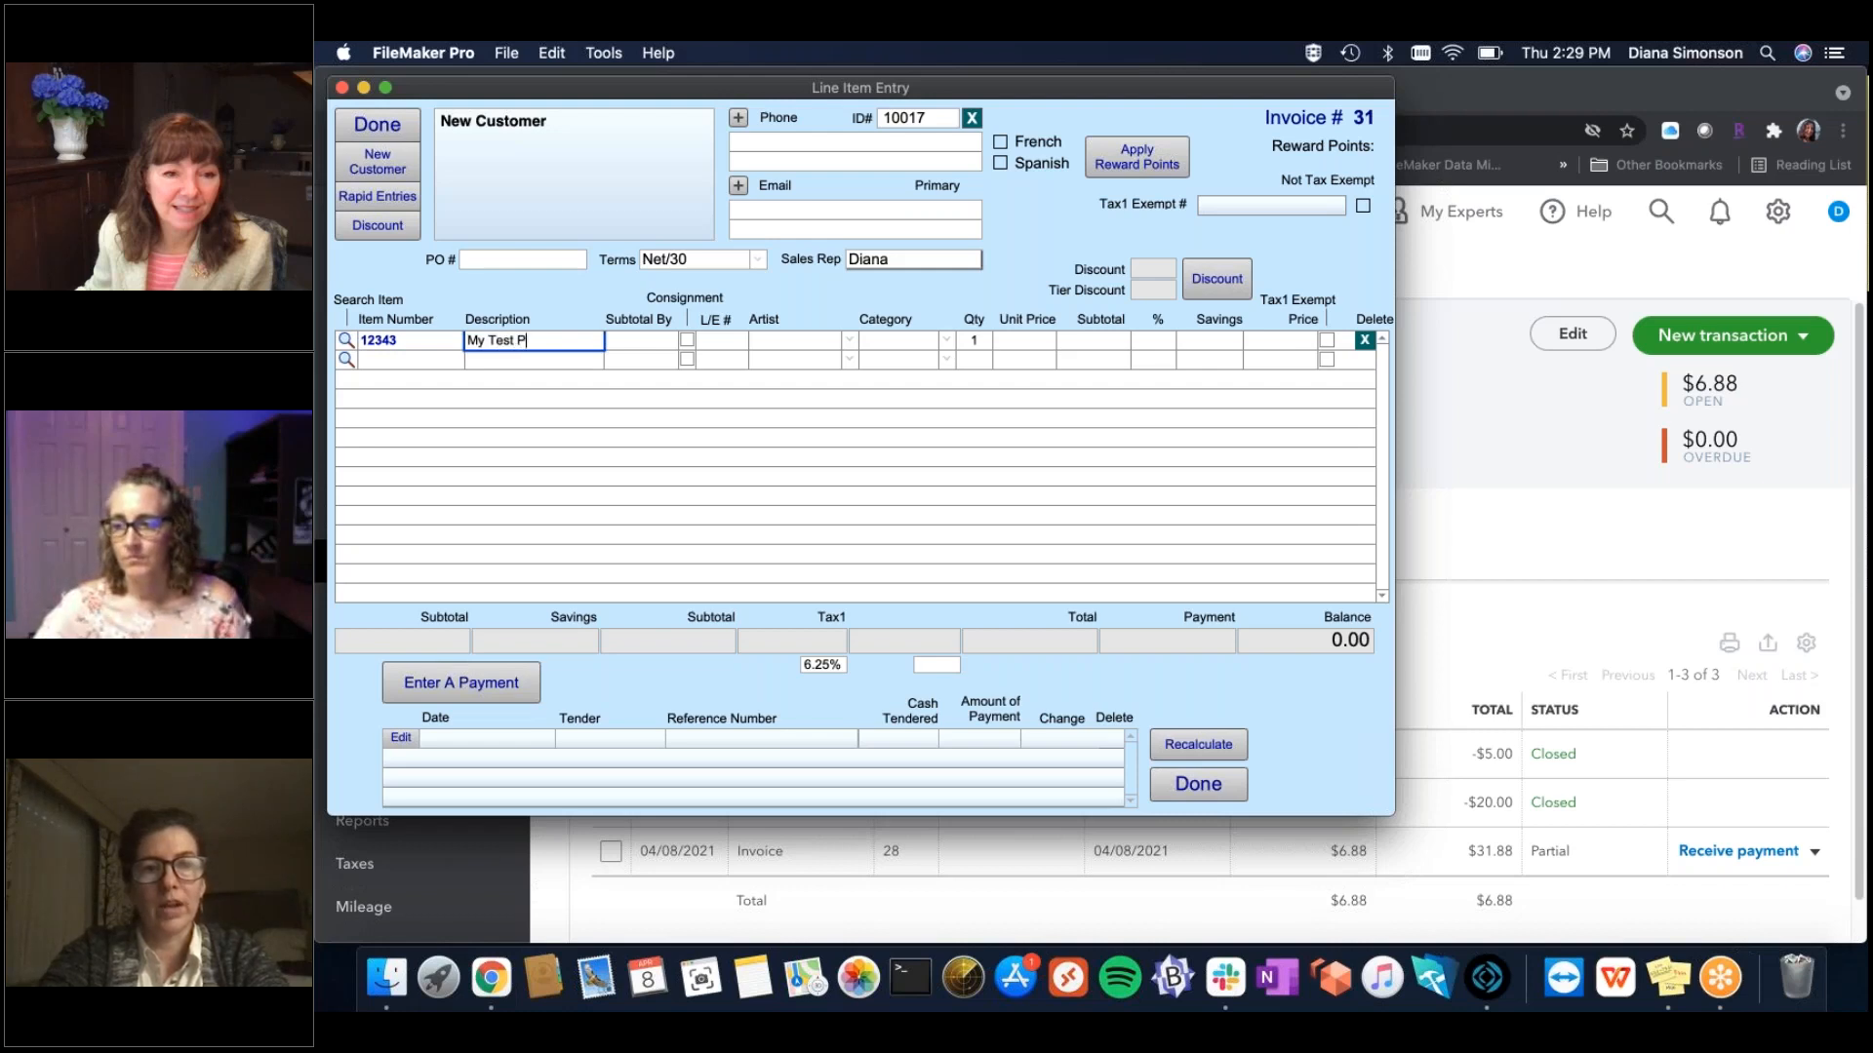
pyautogui.write('roduct')
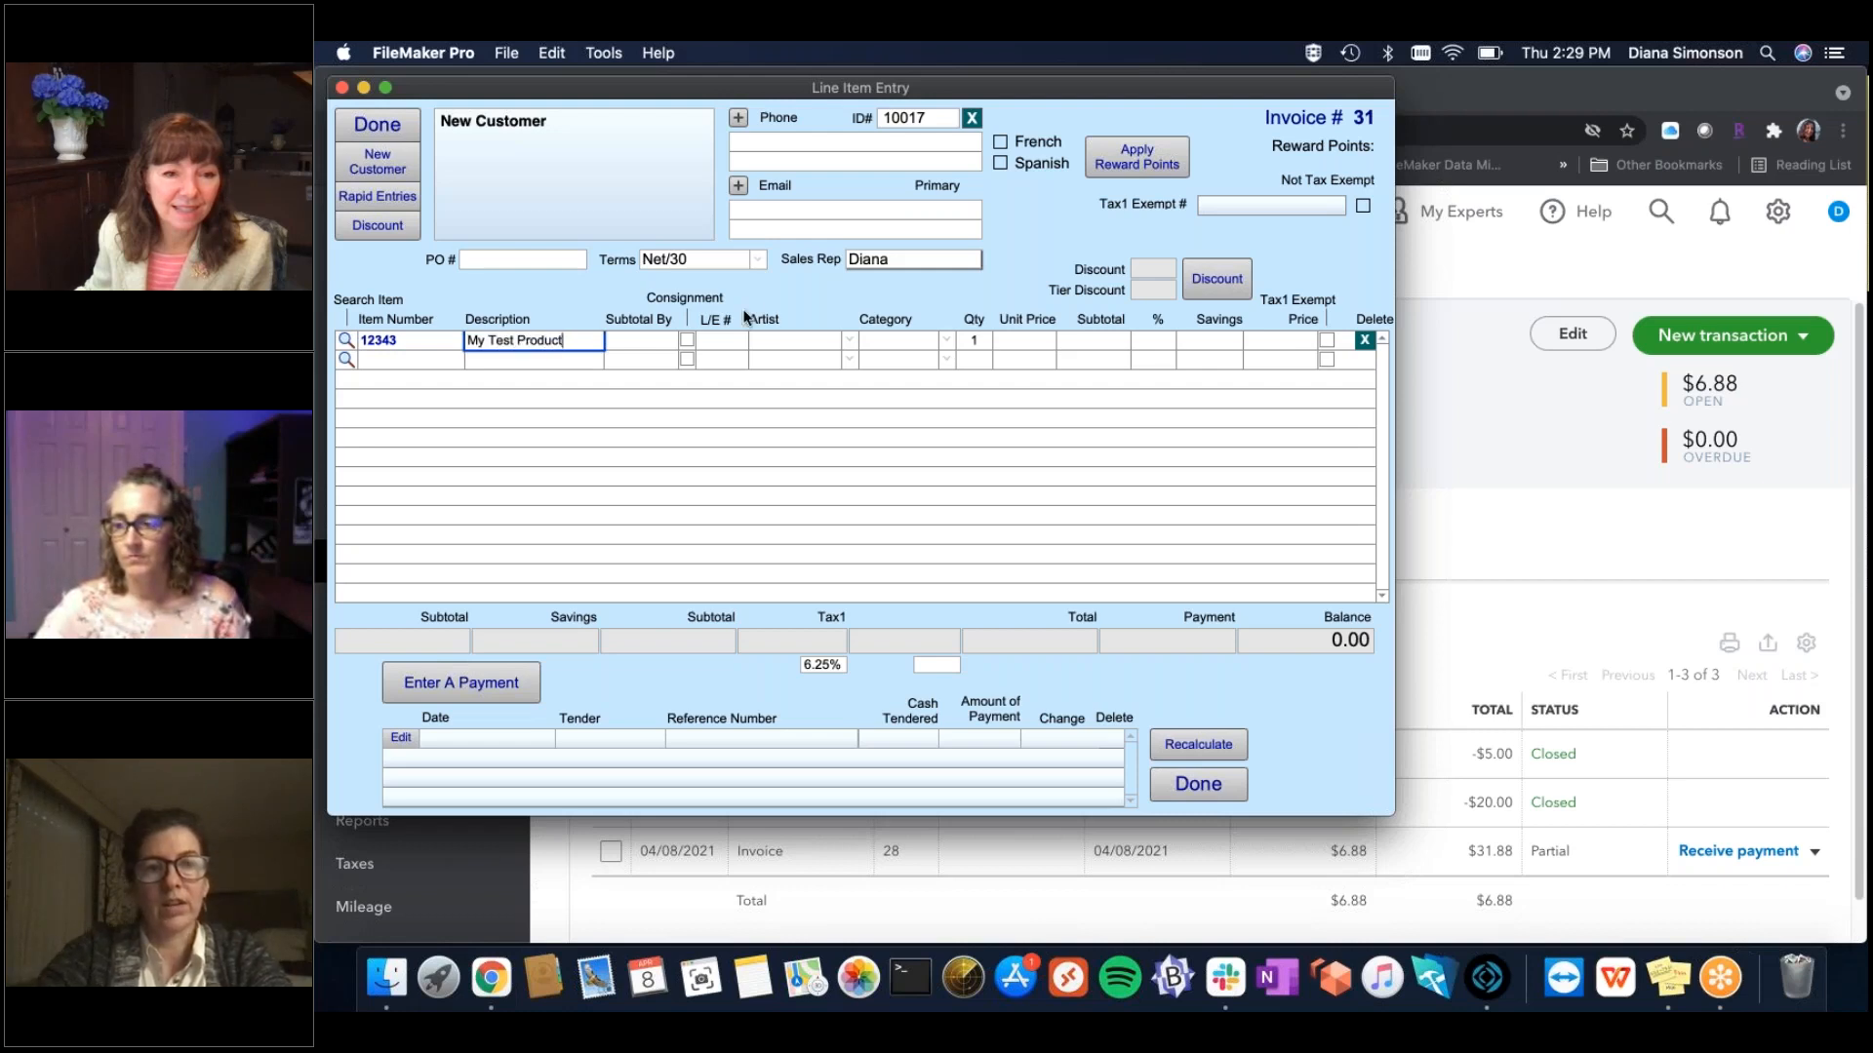
pyautogui.click(1021, 342)
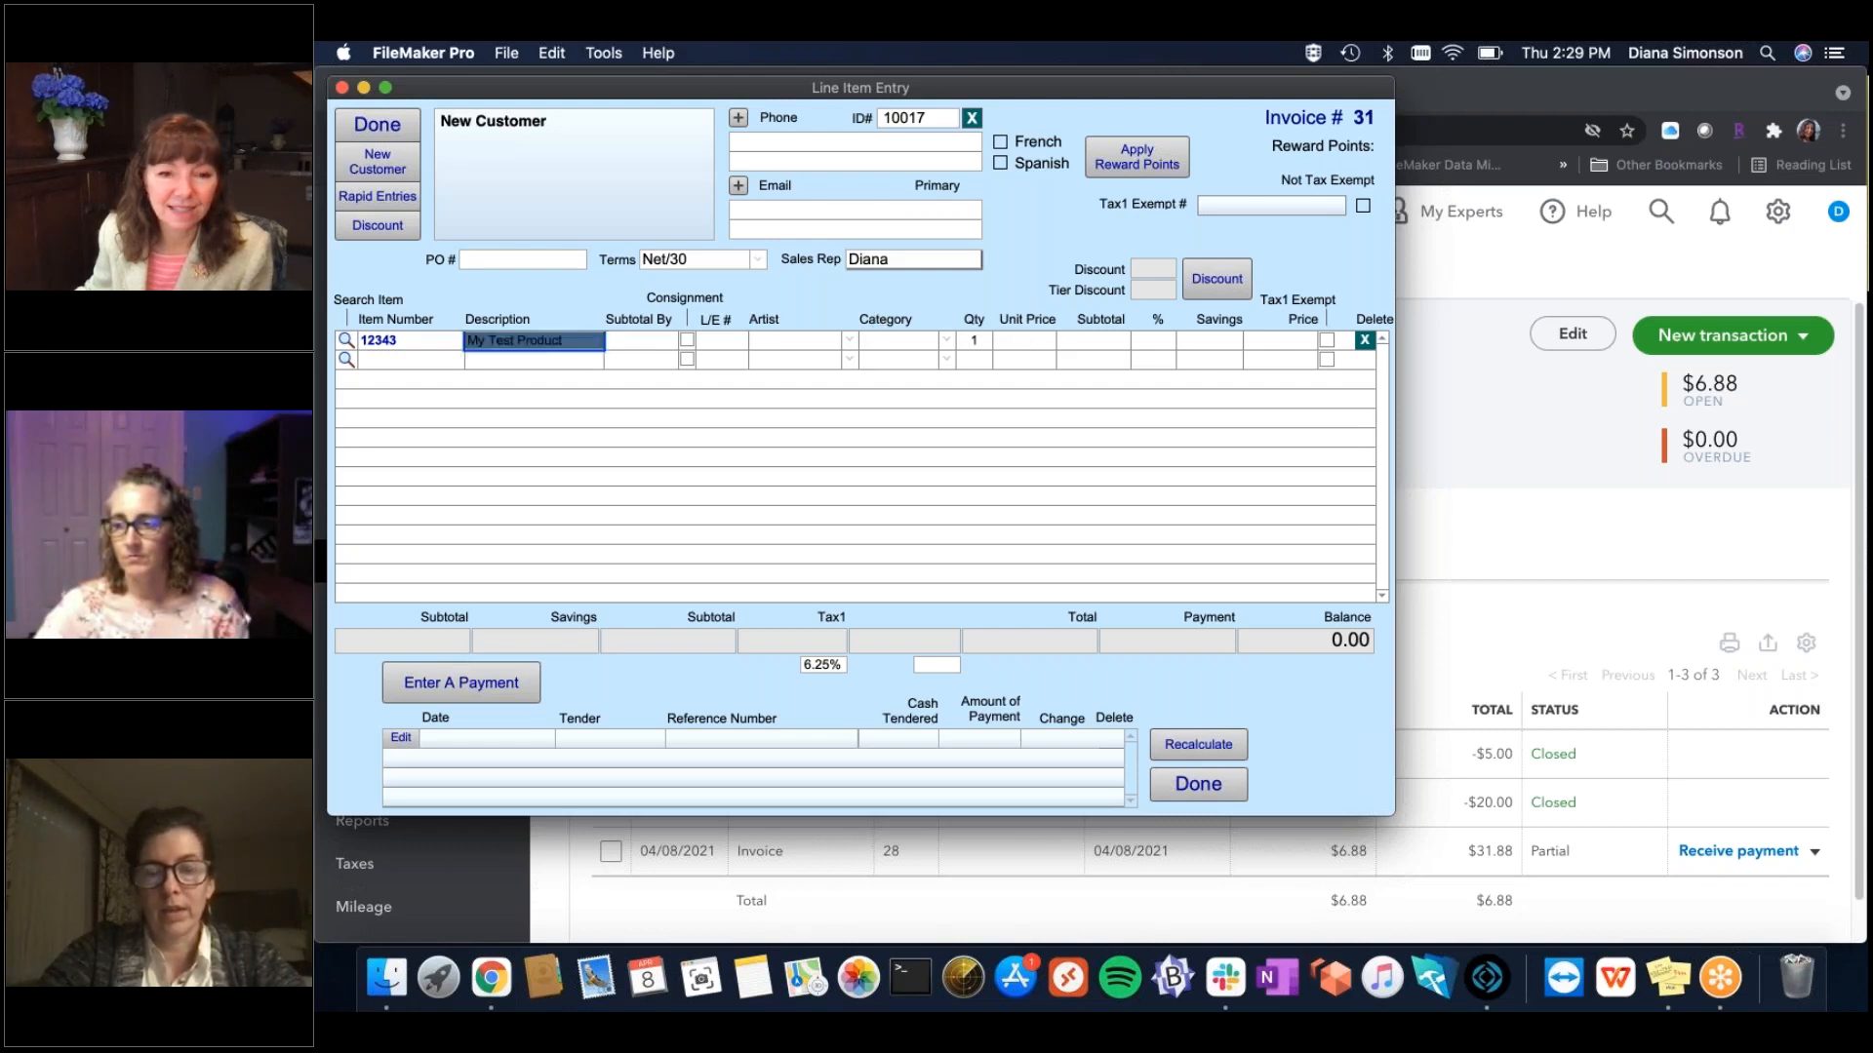
pyautogui.write('500')
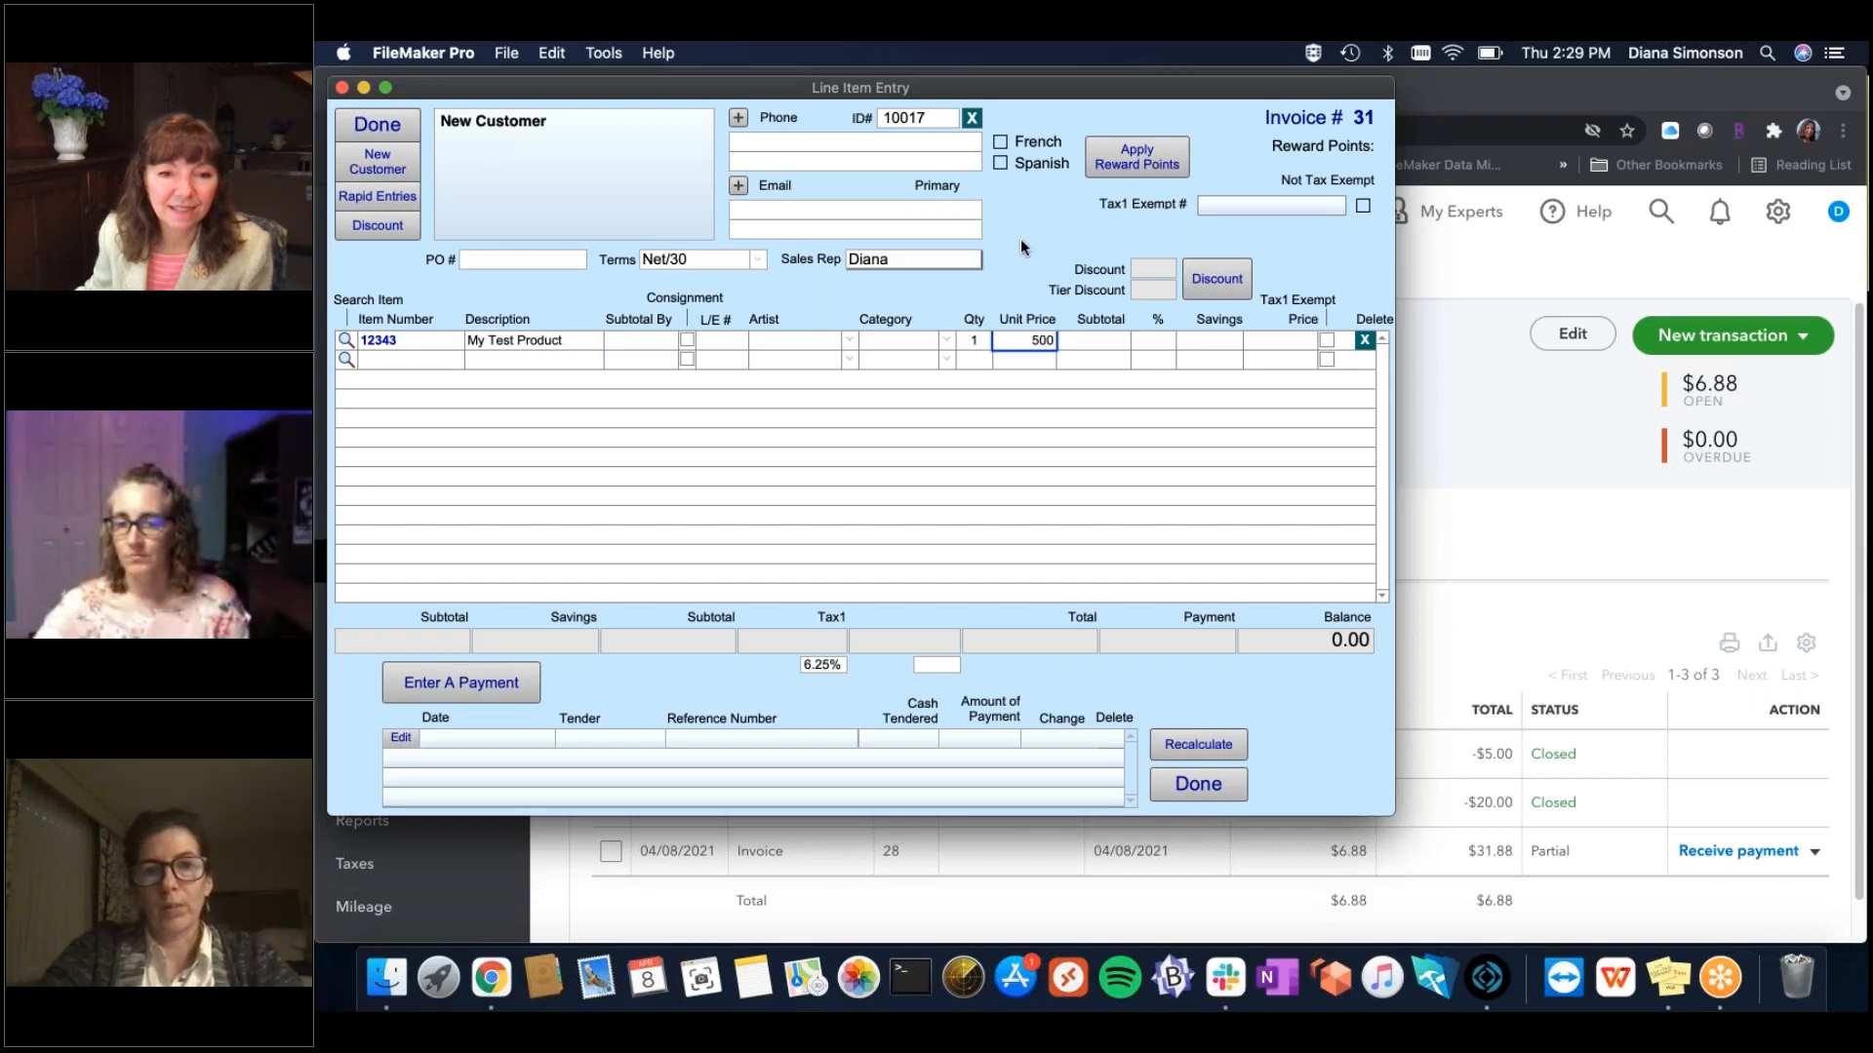
pyautogui.click(1020, 240)
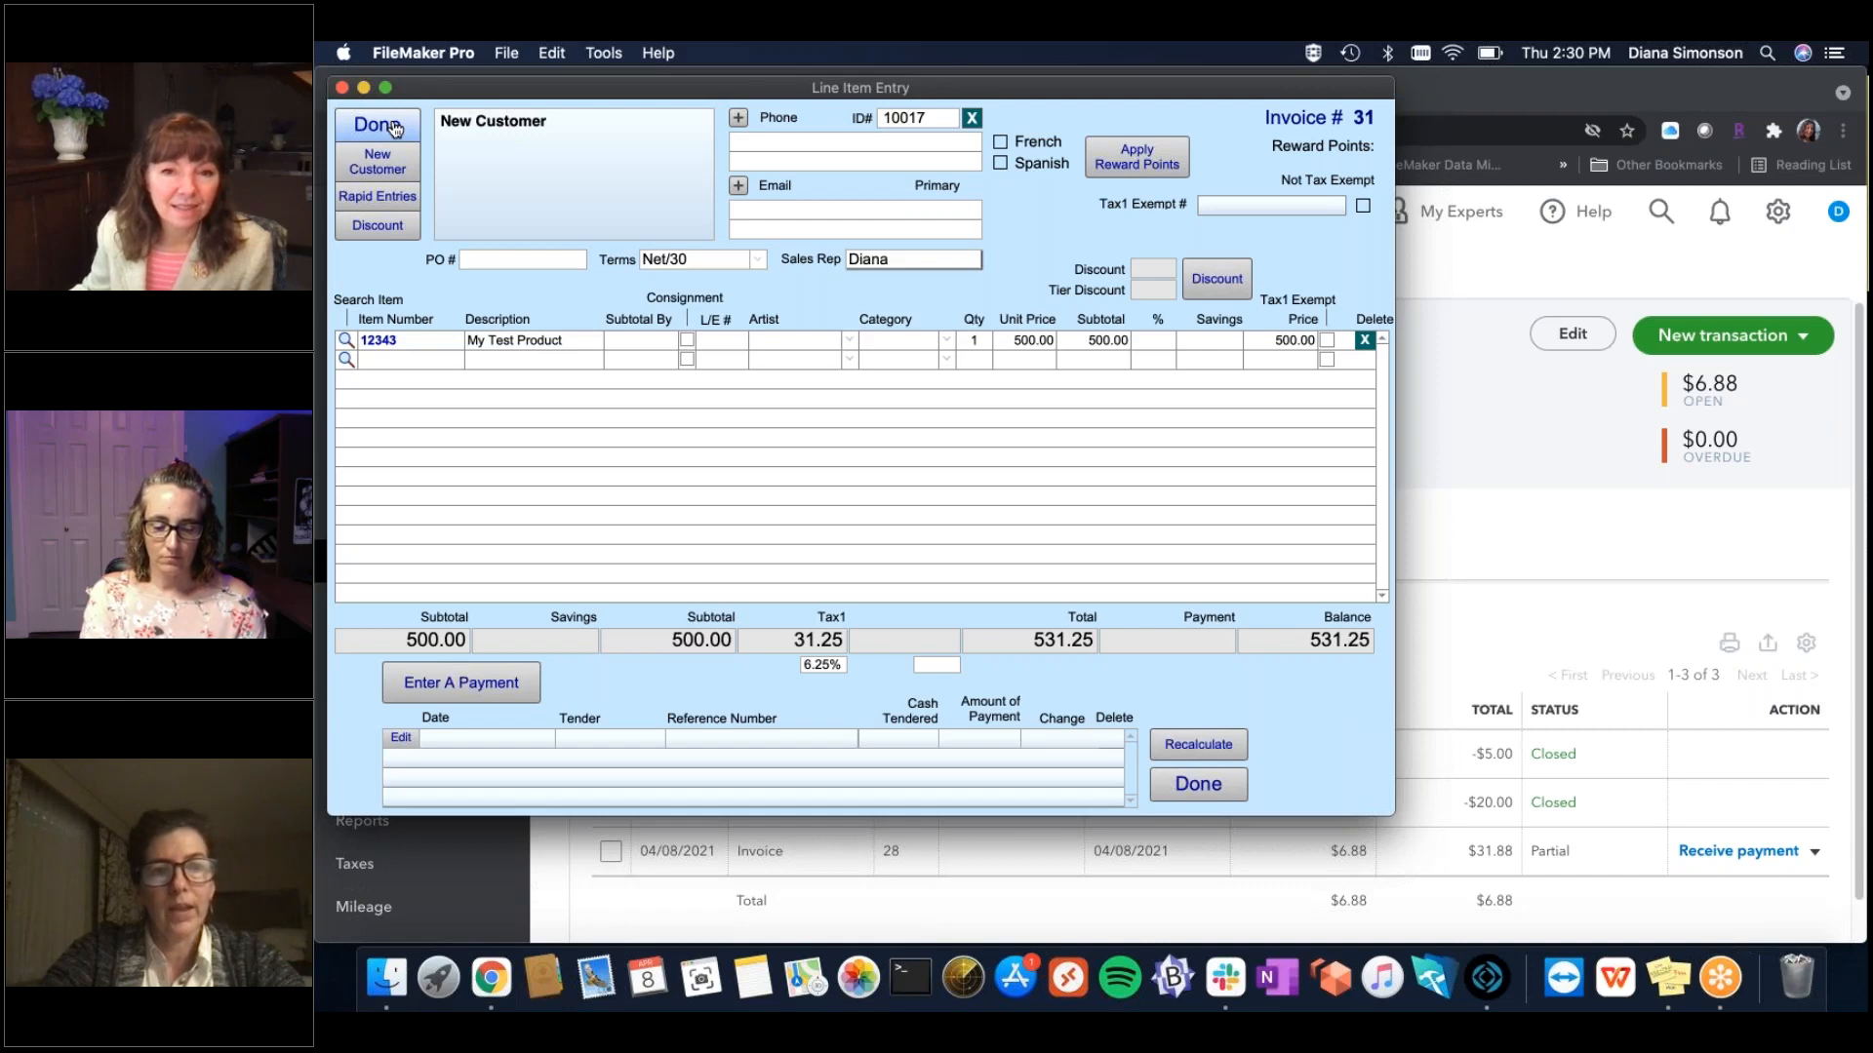
pyautogui.click(394, 128)
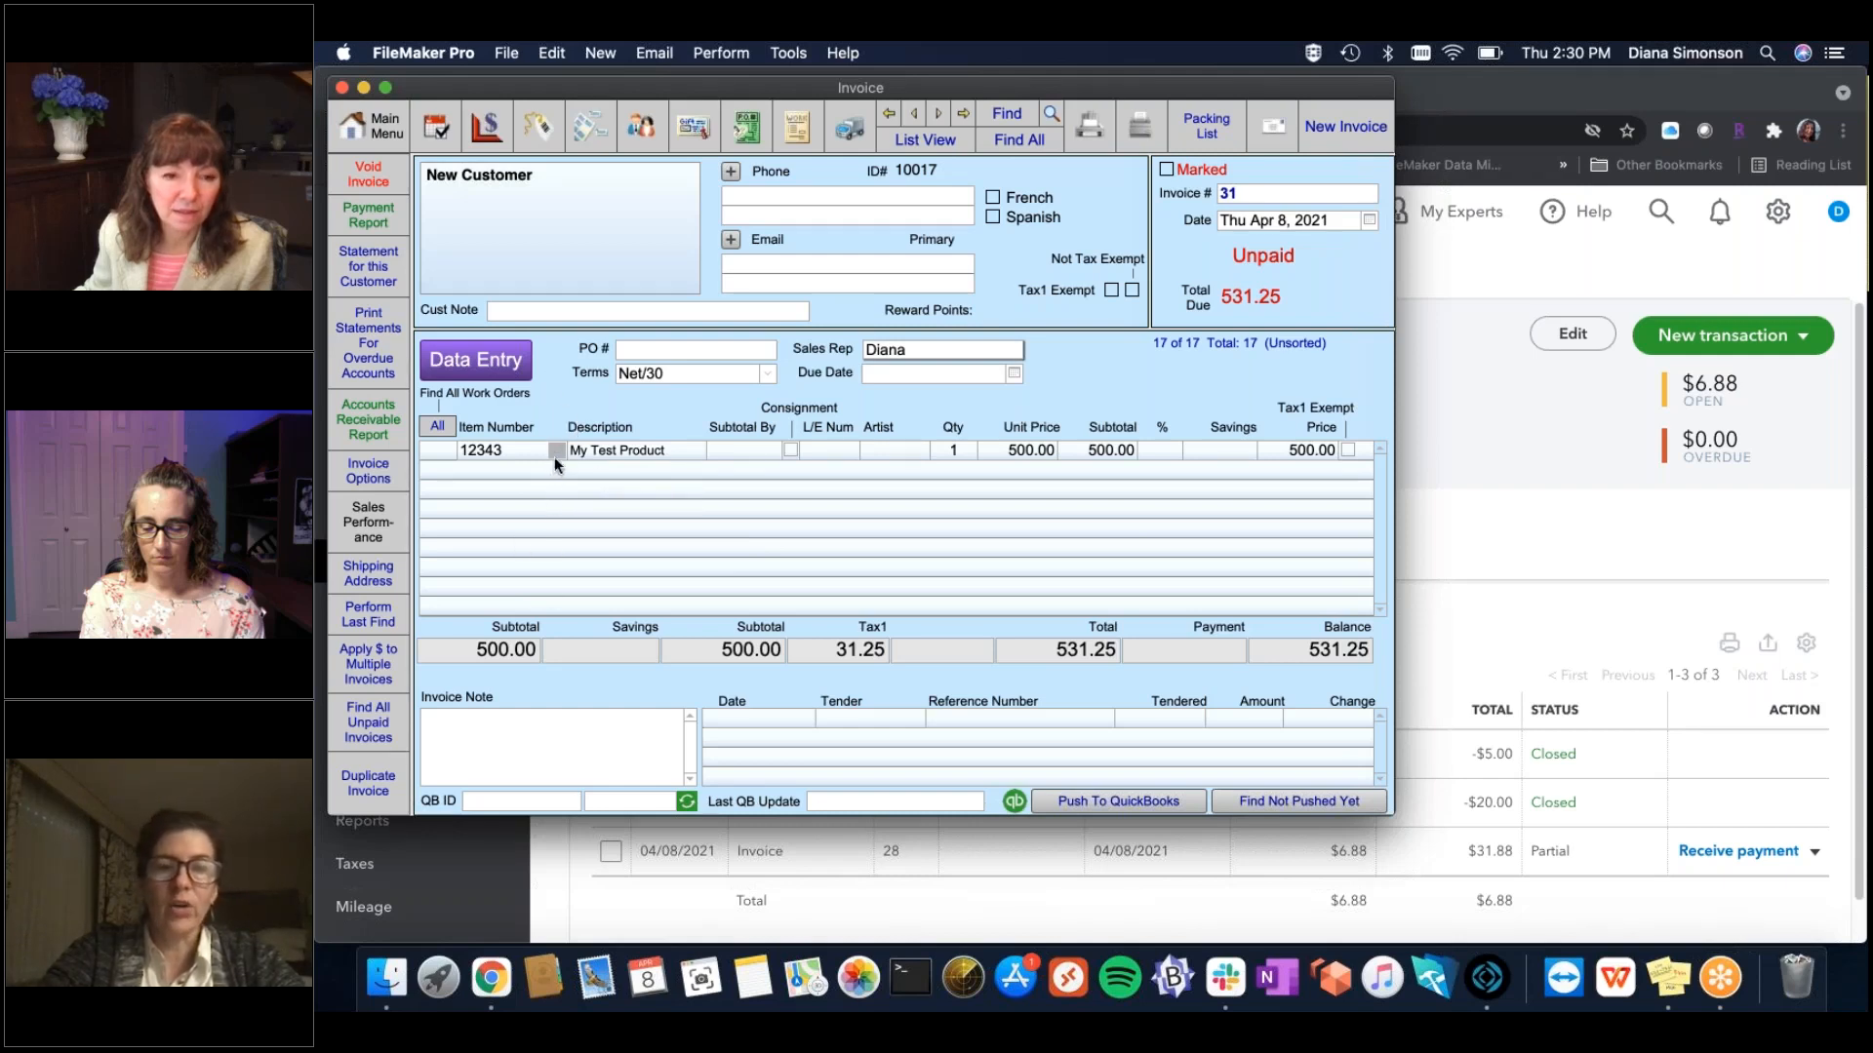
# Map the 12343 line item to the QuickBooks product Frame.
pyautogui.click(556, 450)
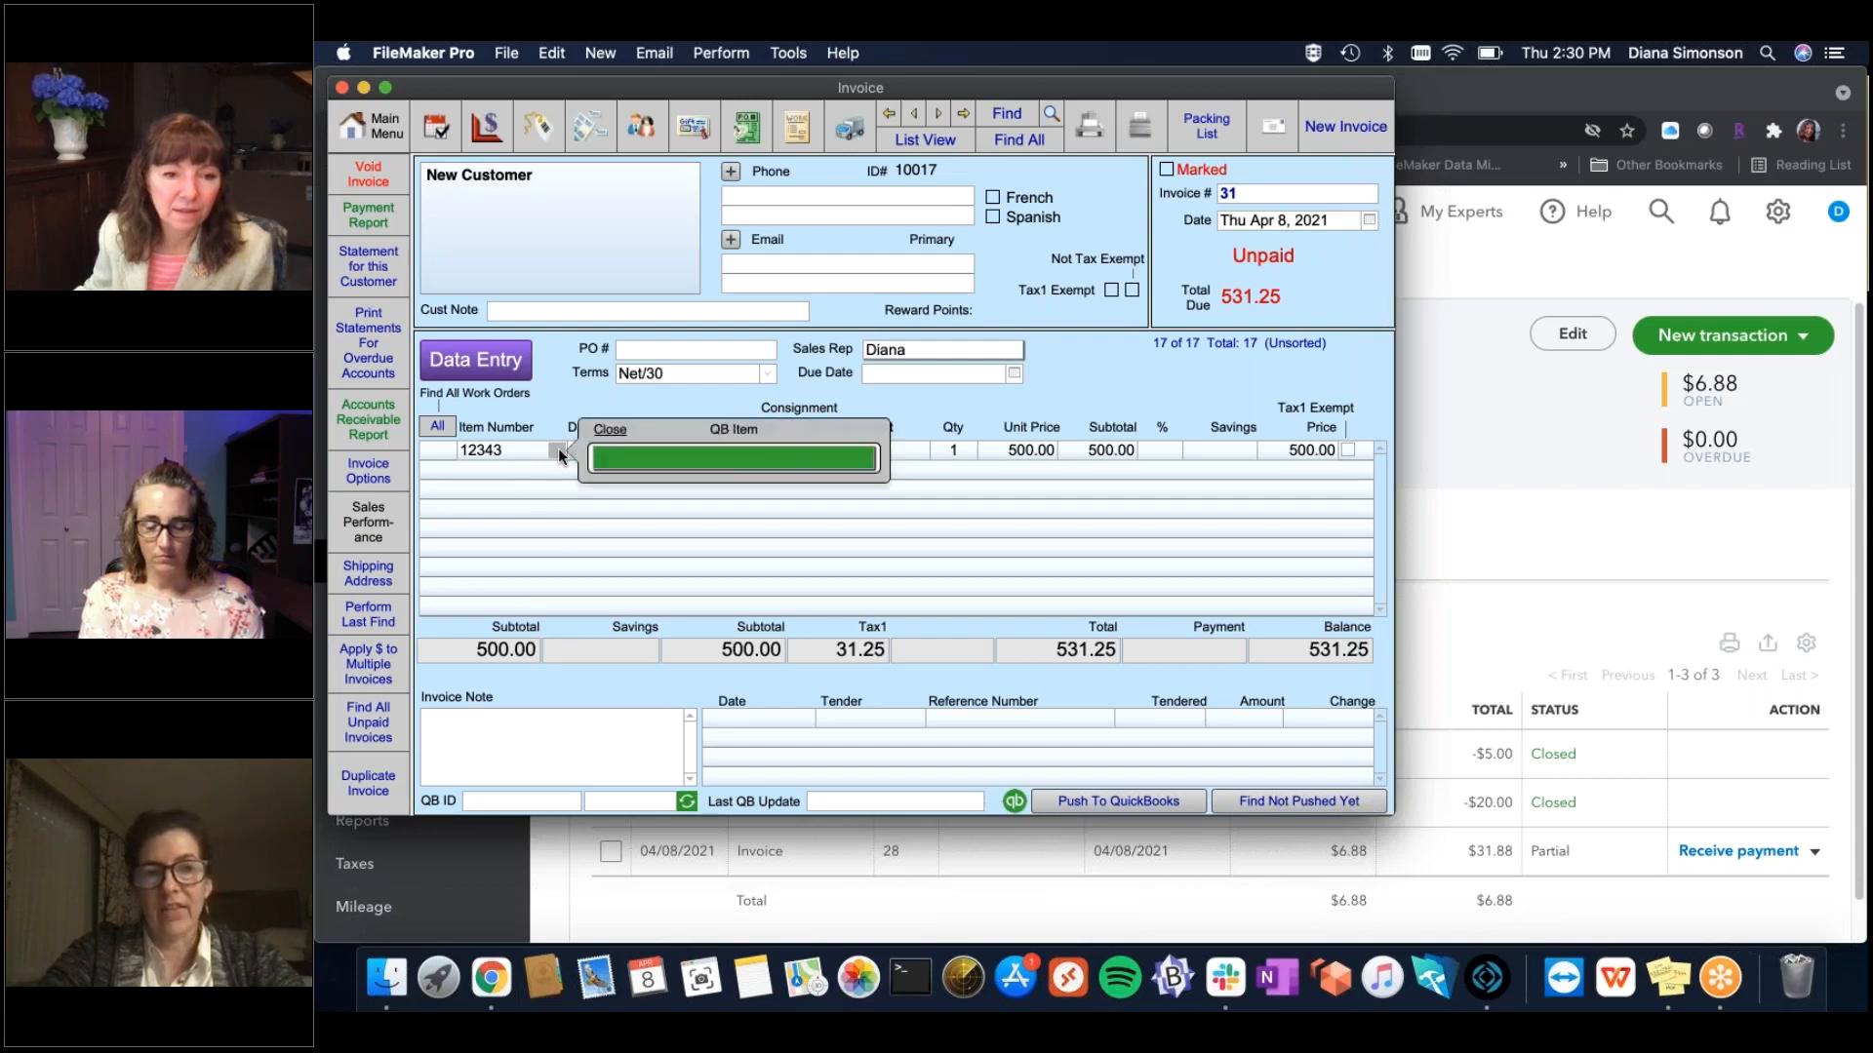
pyautogui.click(612, 466)
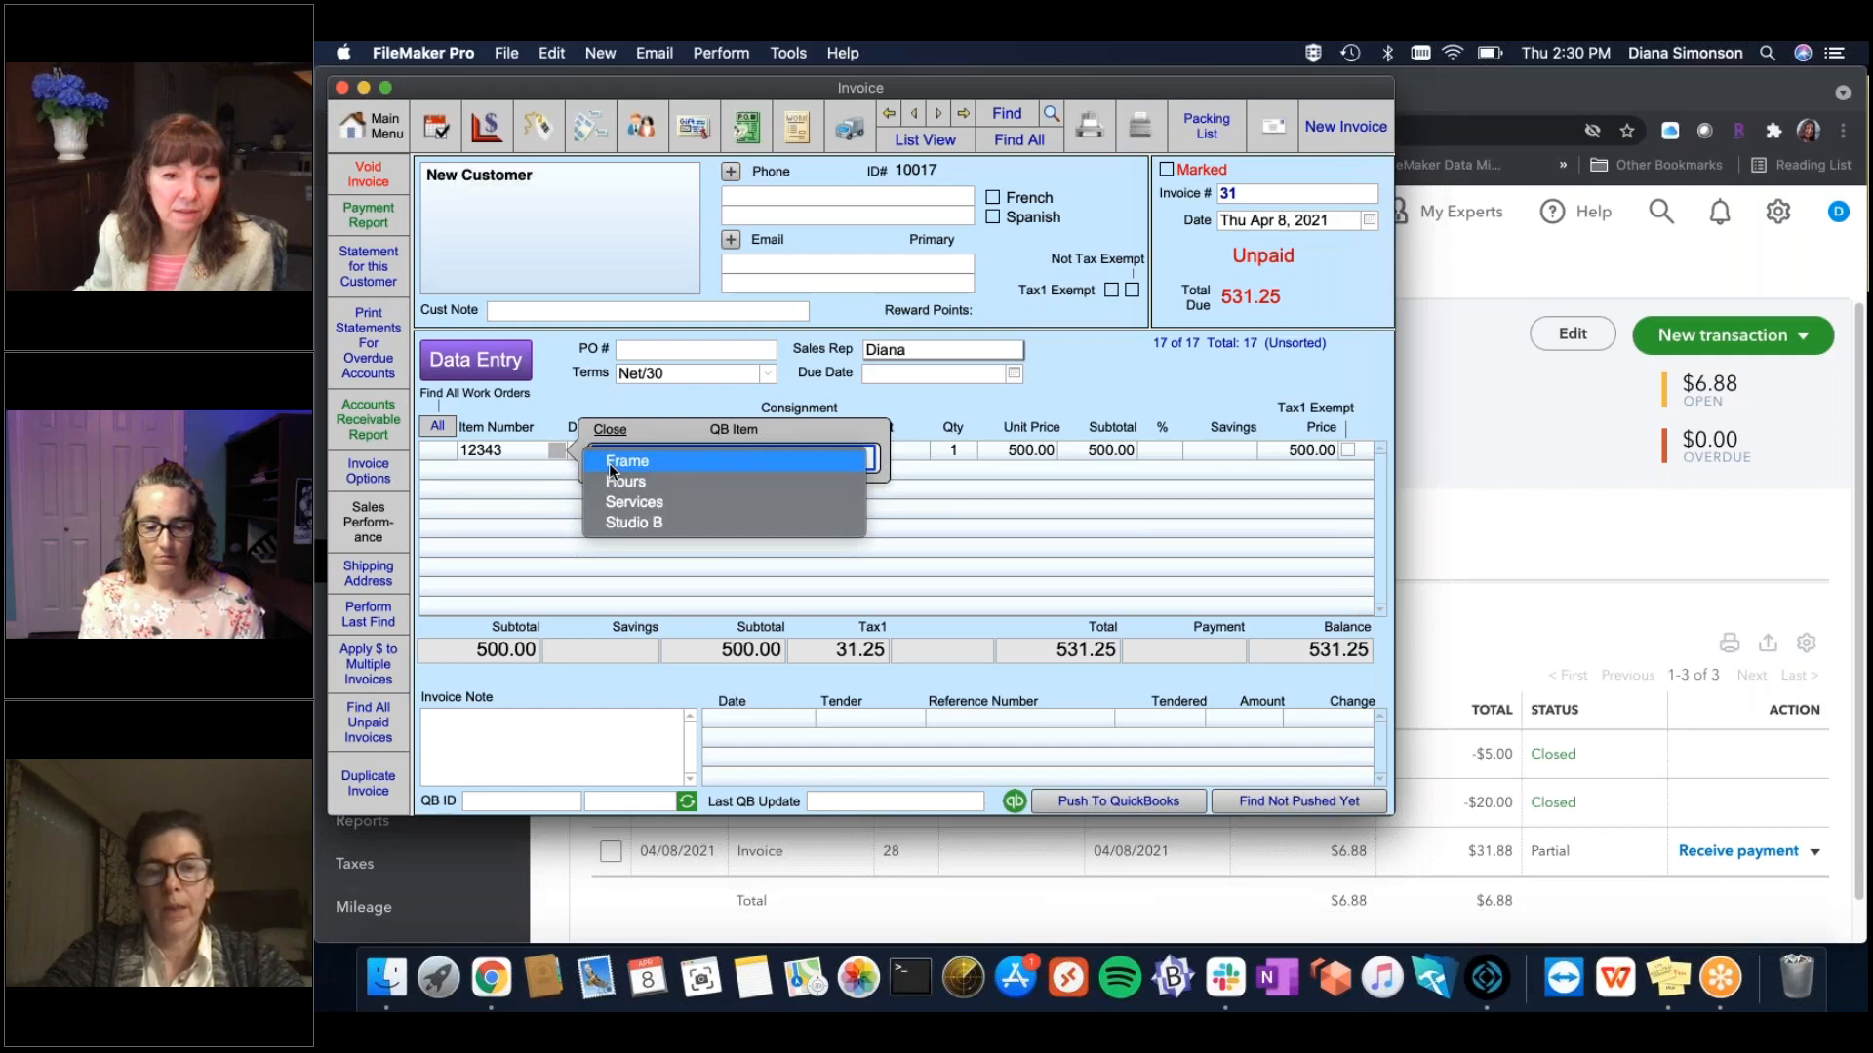
pyautogui.click(611, 465)
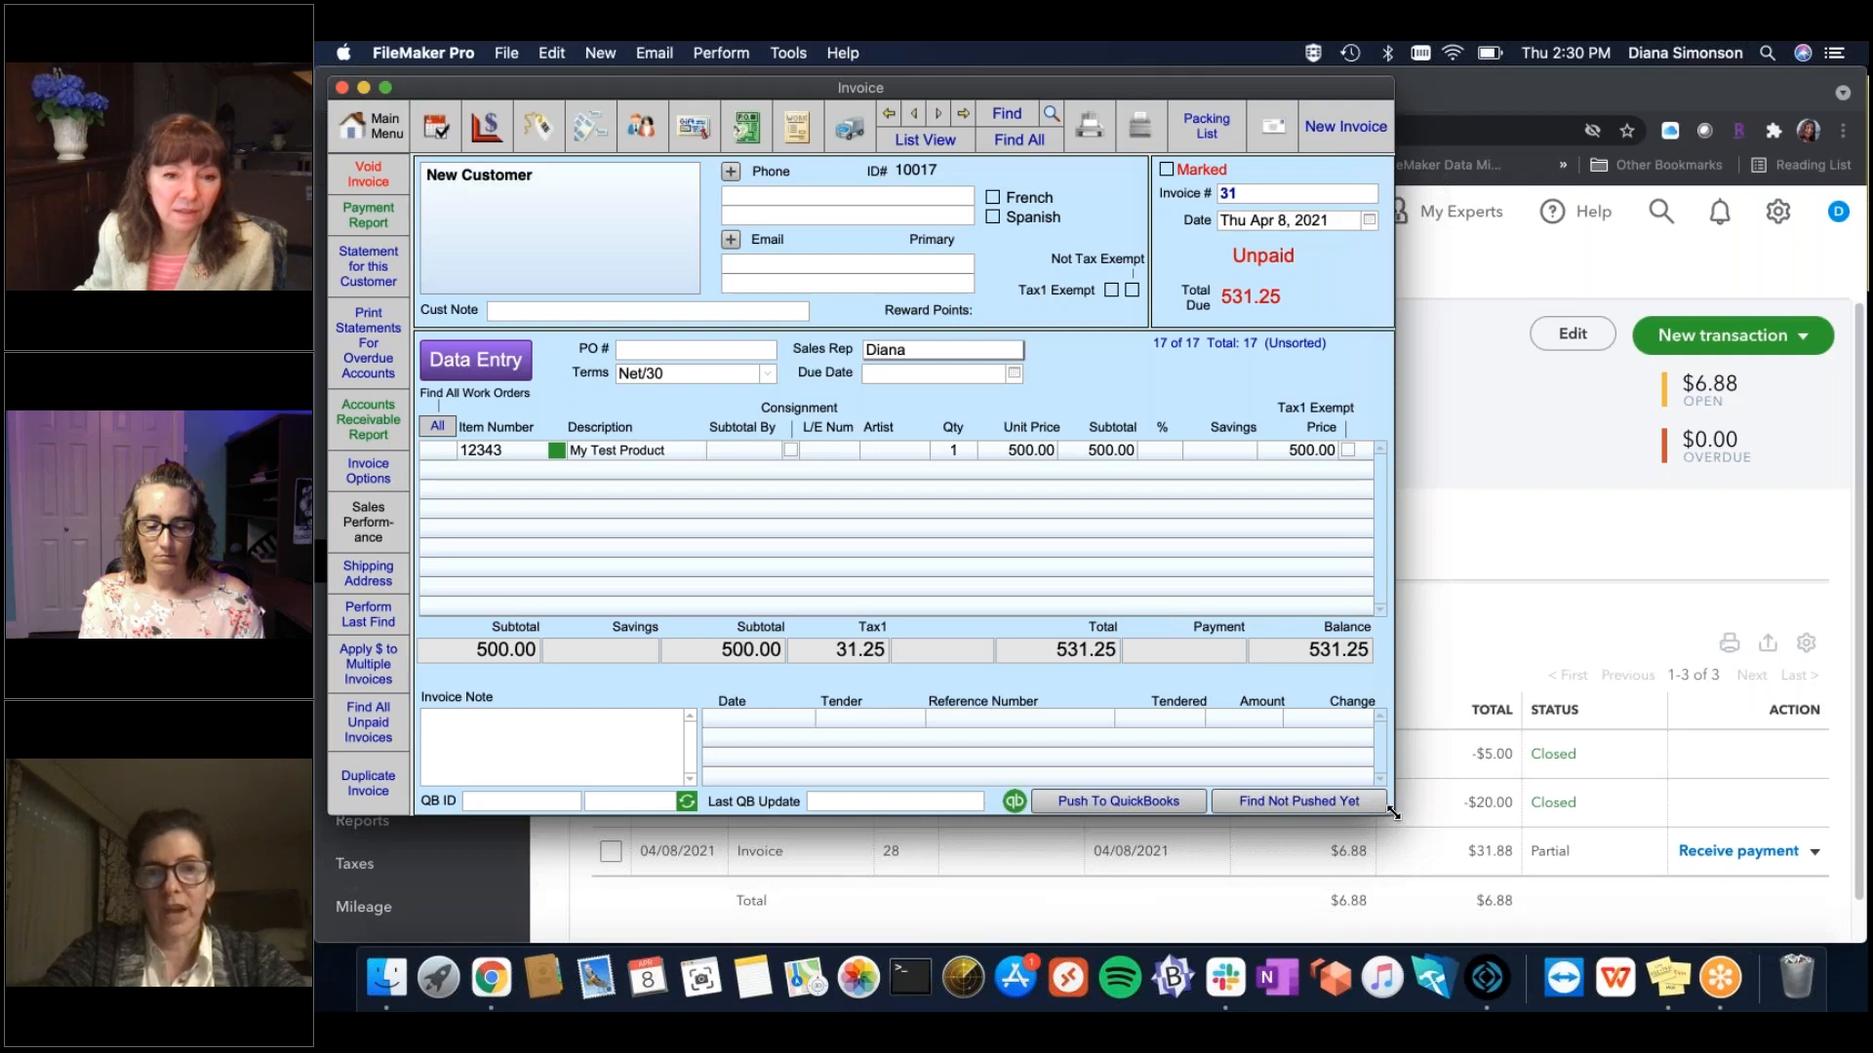
# Push invoice 31 to QuickBooks Online, receiving QB ID 149, and switch to Chrome.
pyautogui.moveTo(1392, 812); pyautogui.dragTo(1426, 870)
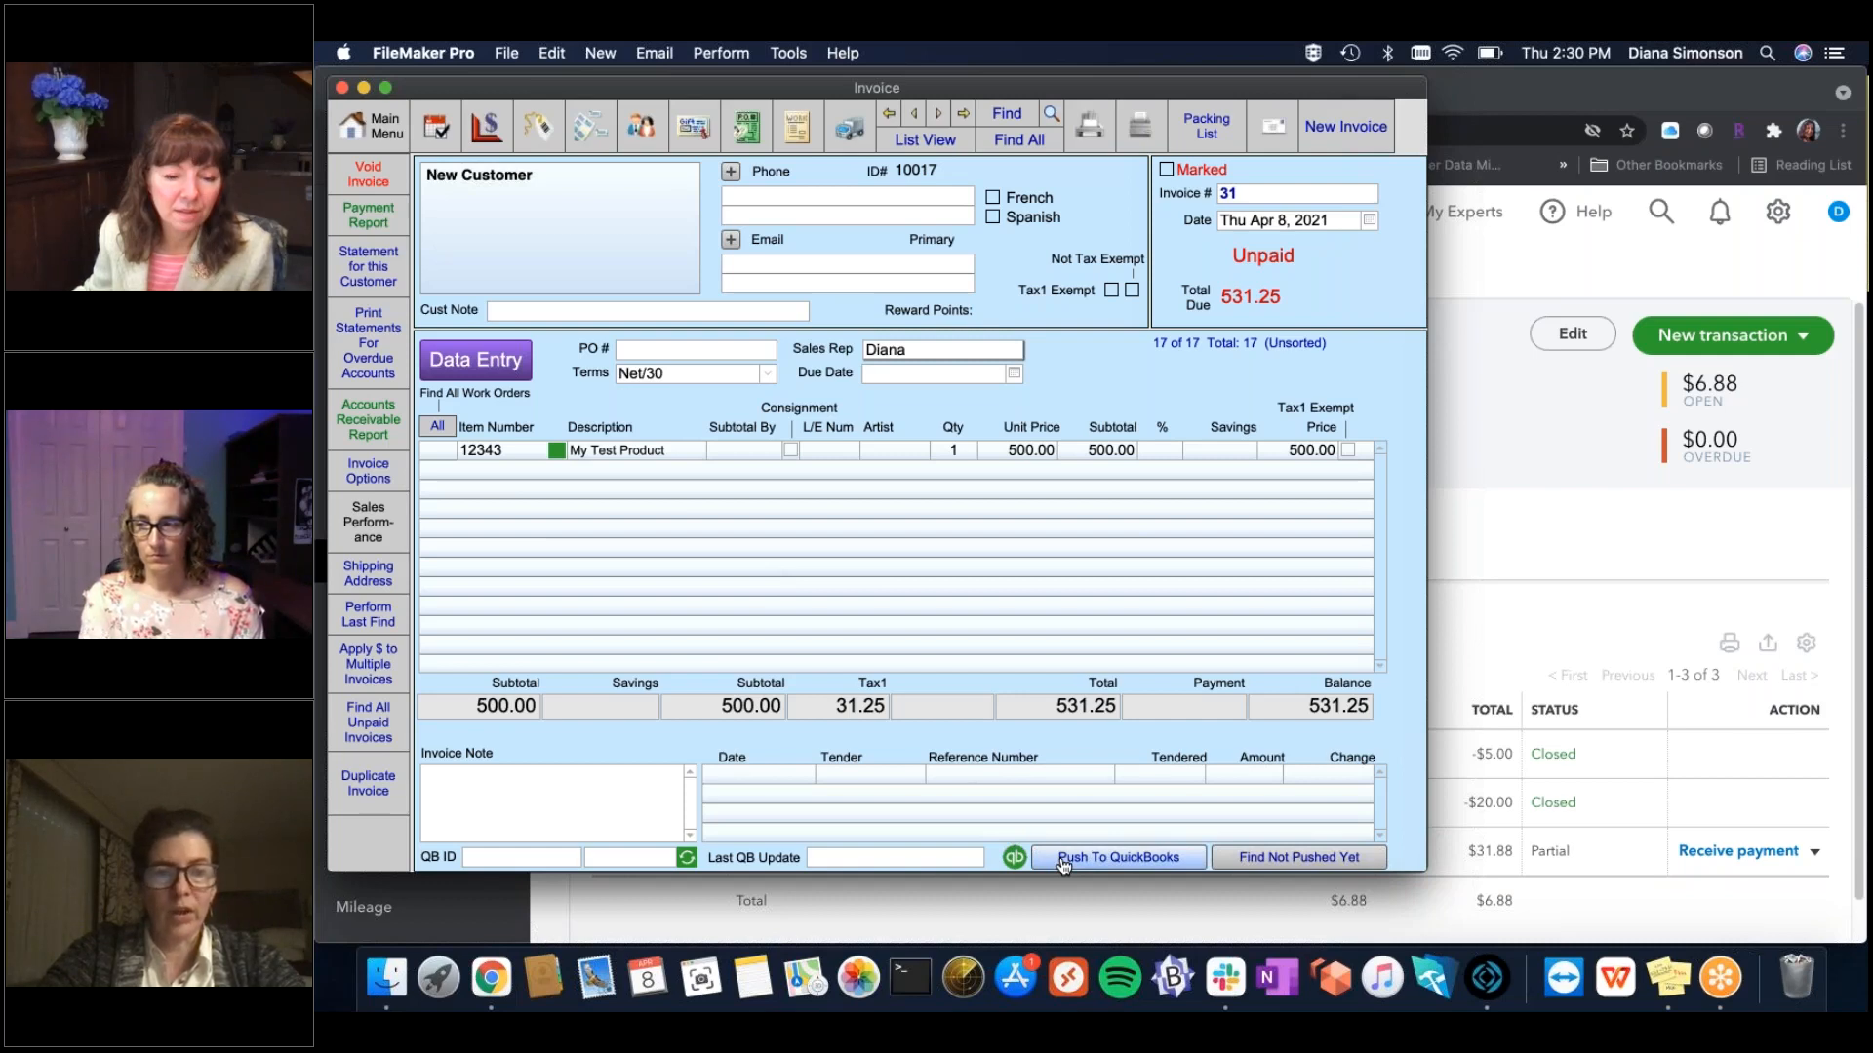
pyautogui.click(1063, 863)
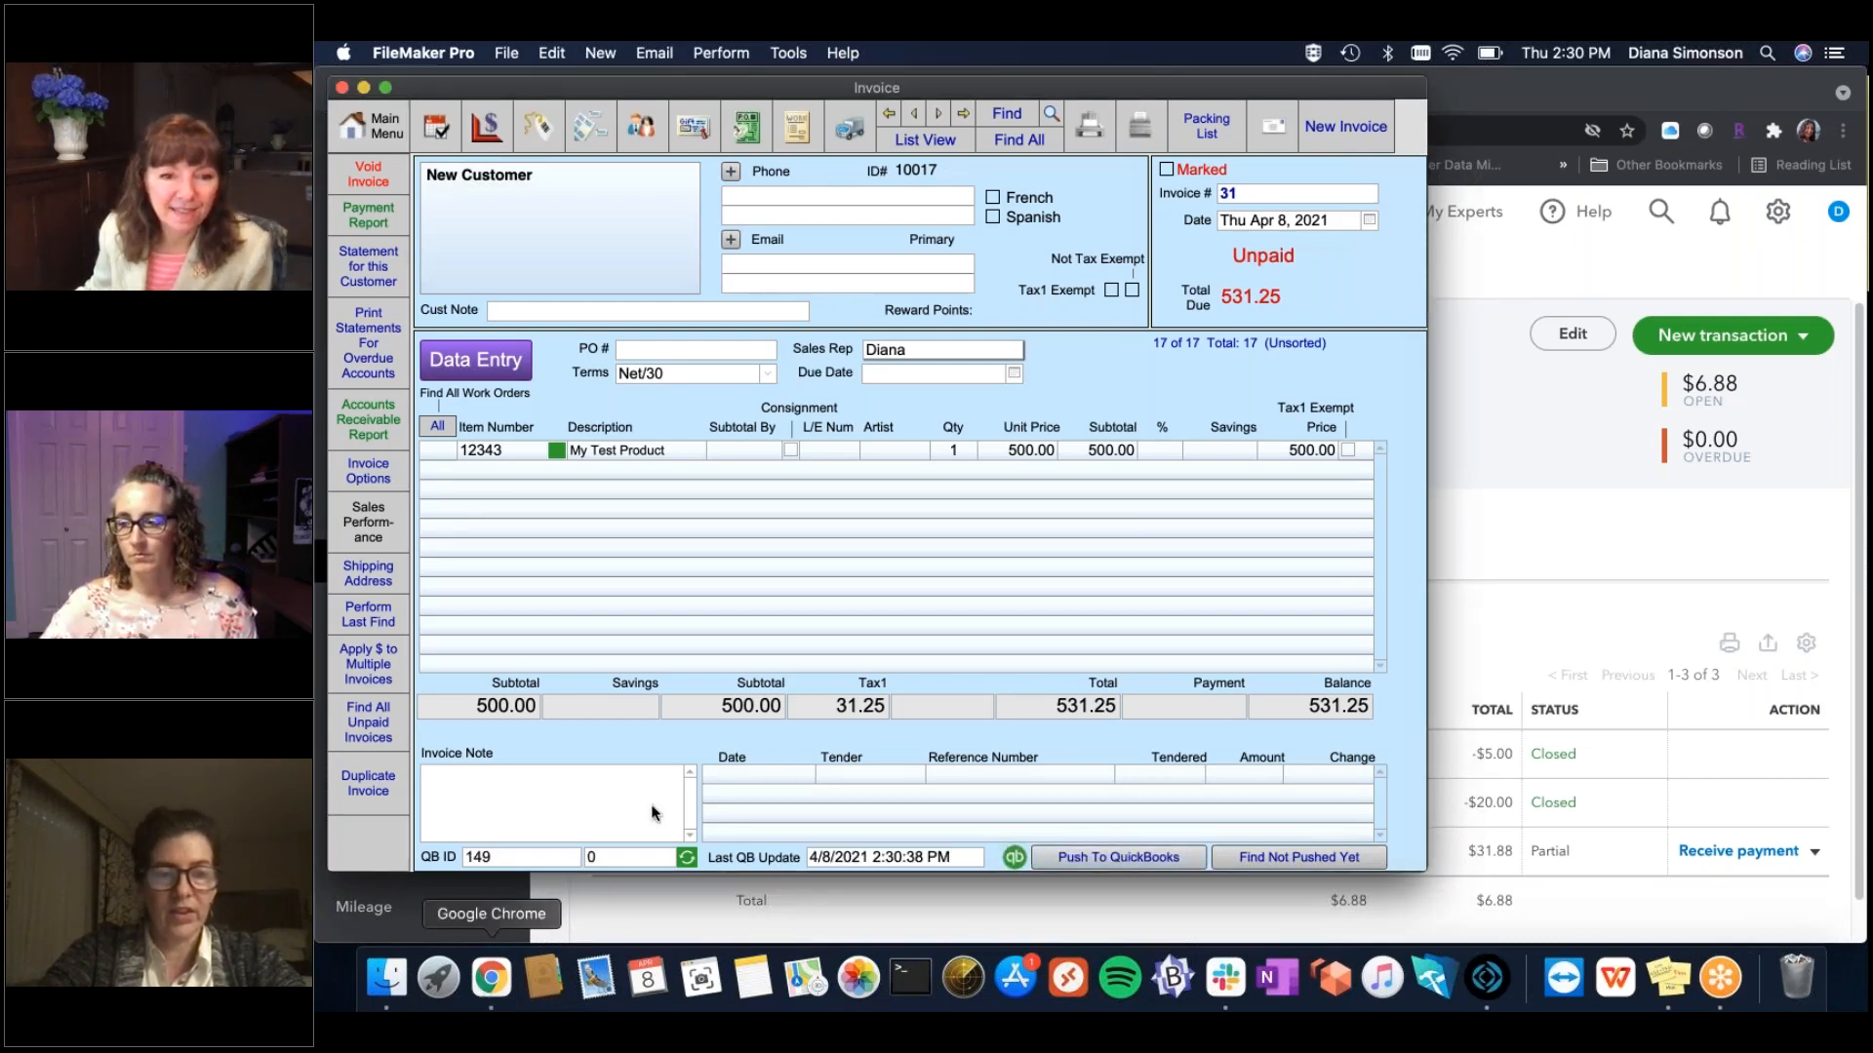
pyautogui.click(490, 980)
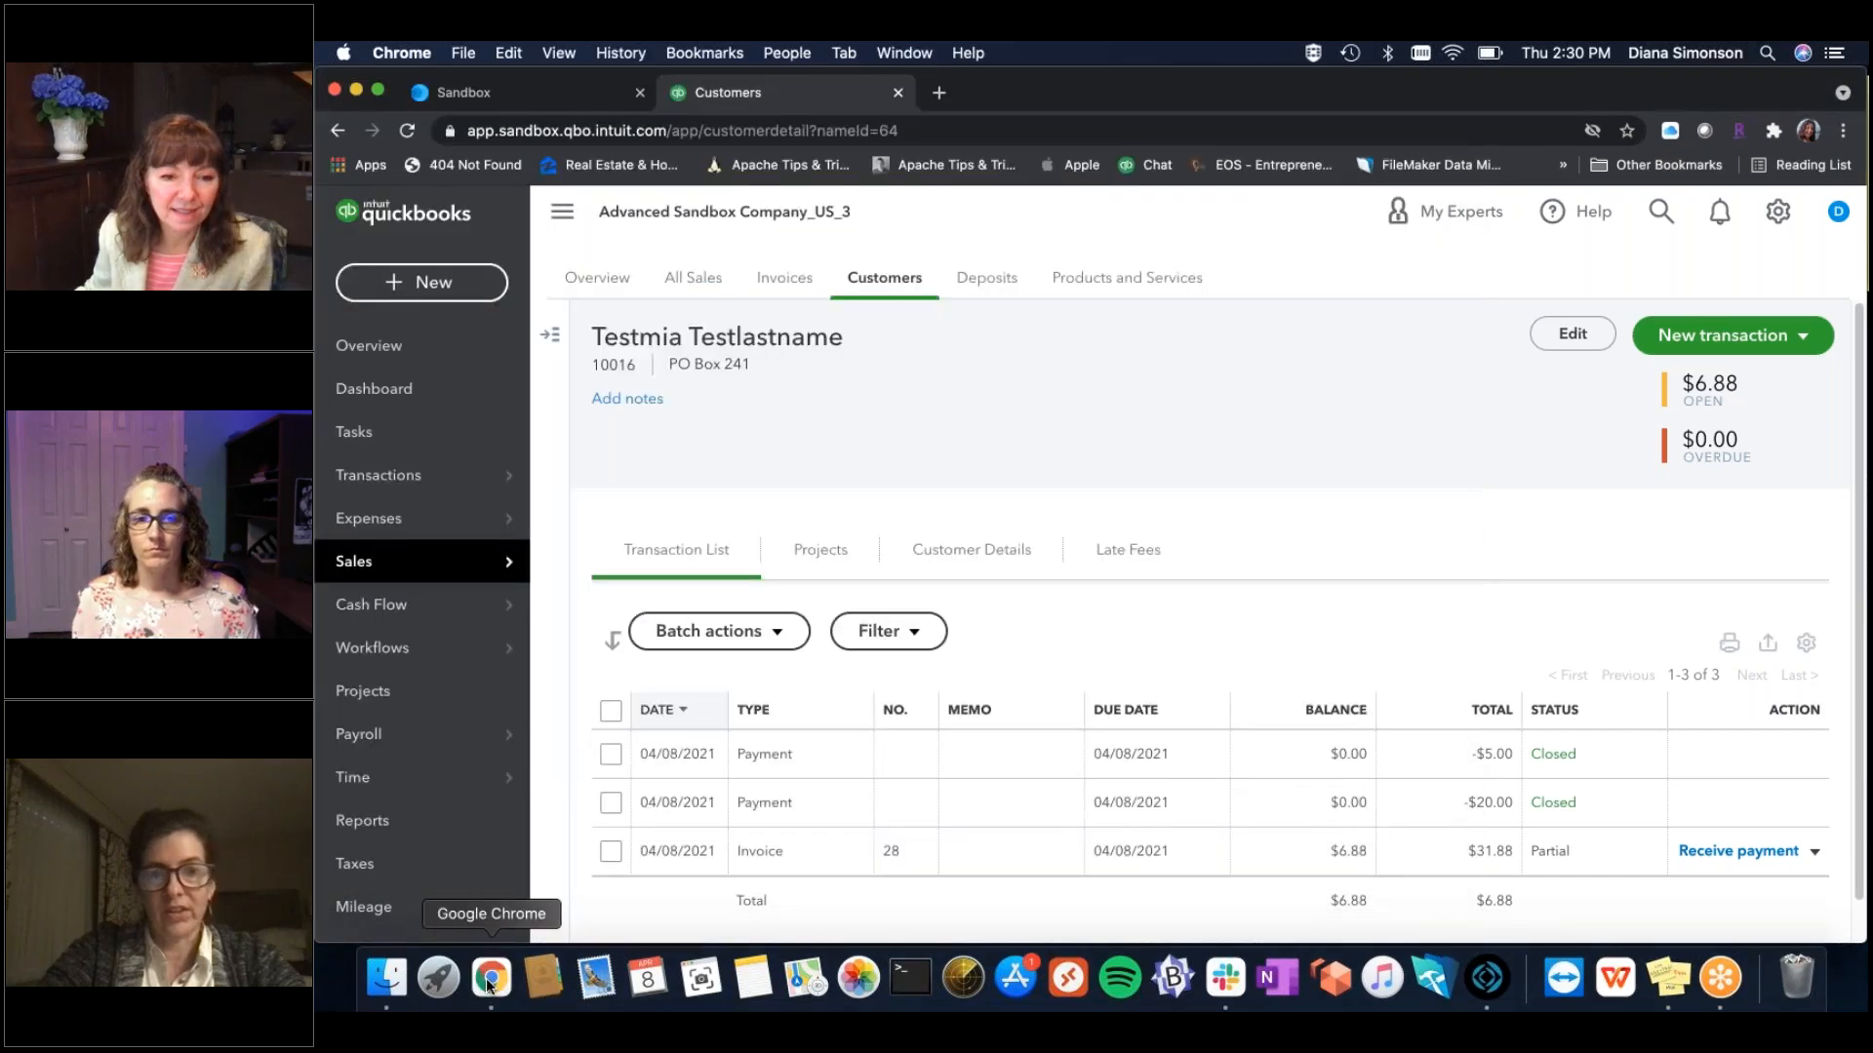
# Open invoice 31 from Sales > Invoices, check its $531.25 Frame line for New Customer, and close it.
pyautogui.moveTo(490, 568)
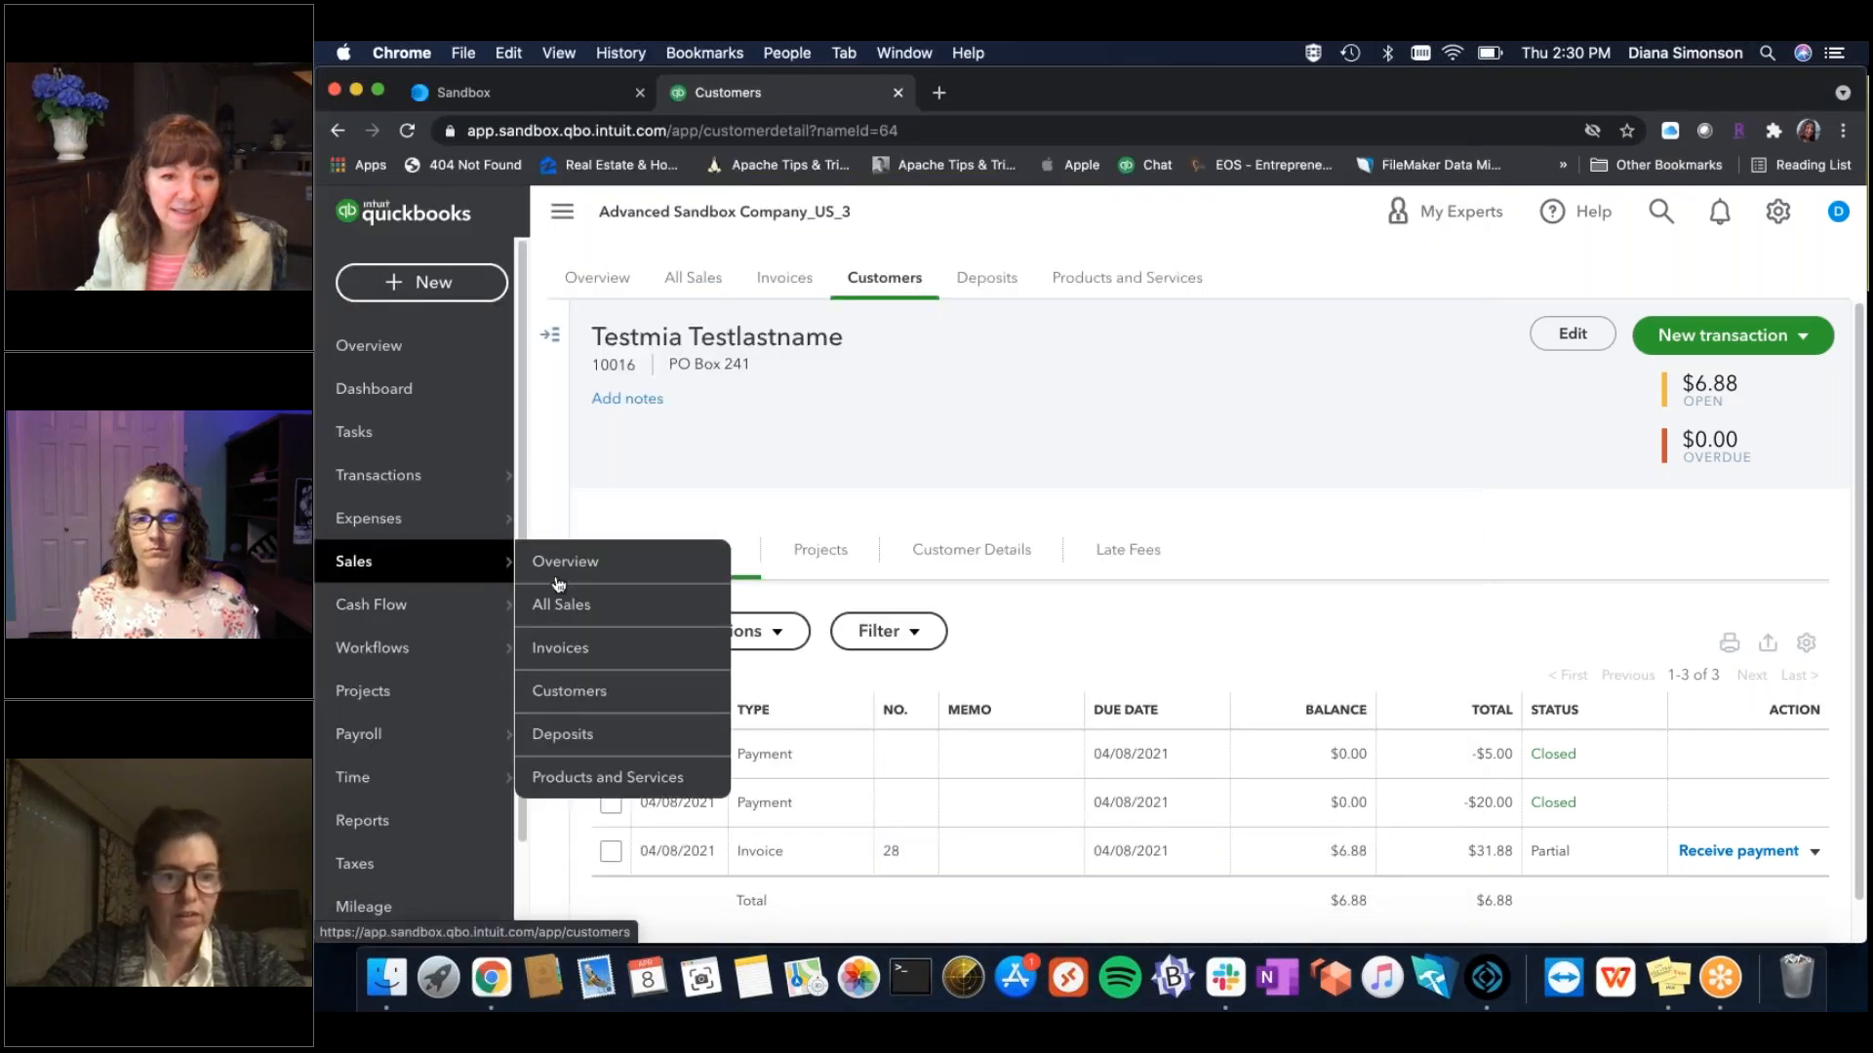
pyautogui.click(591, 648)
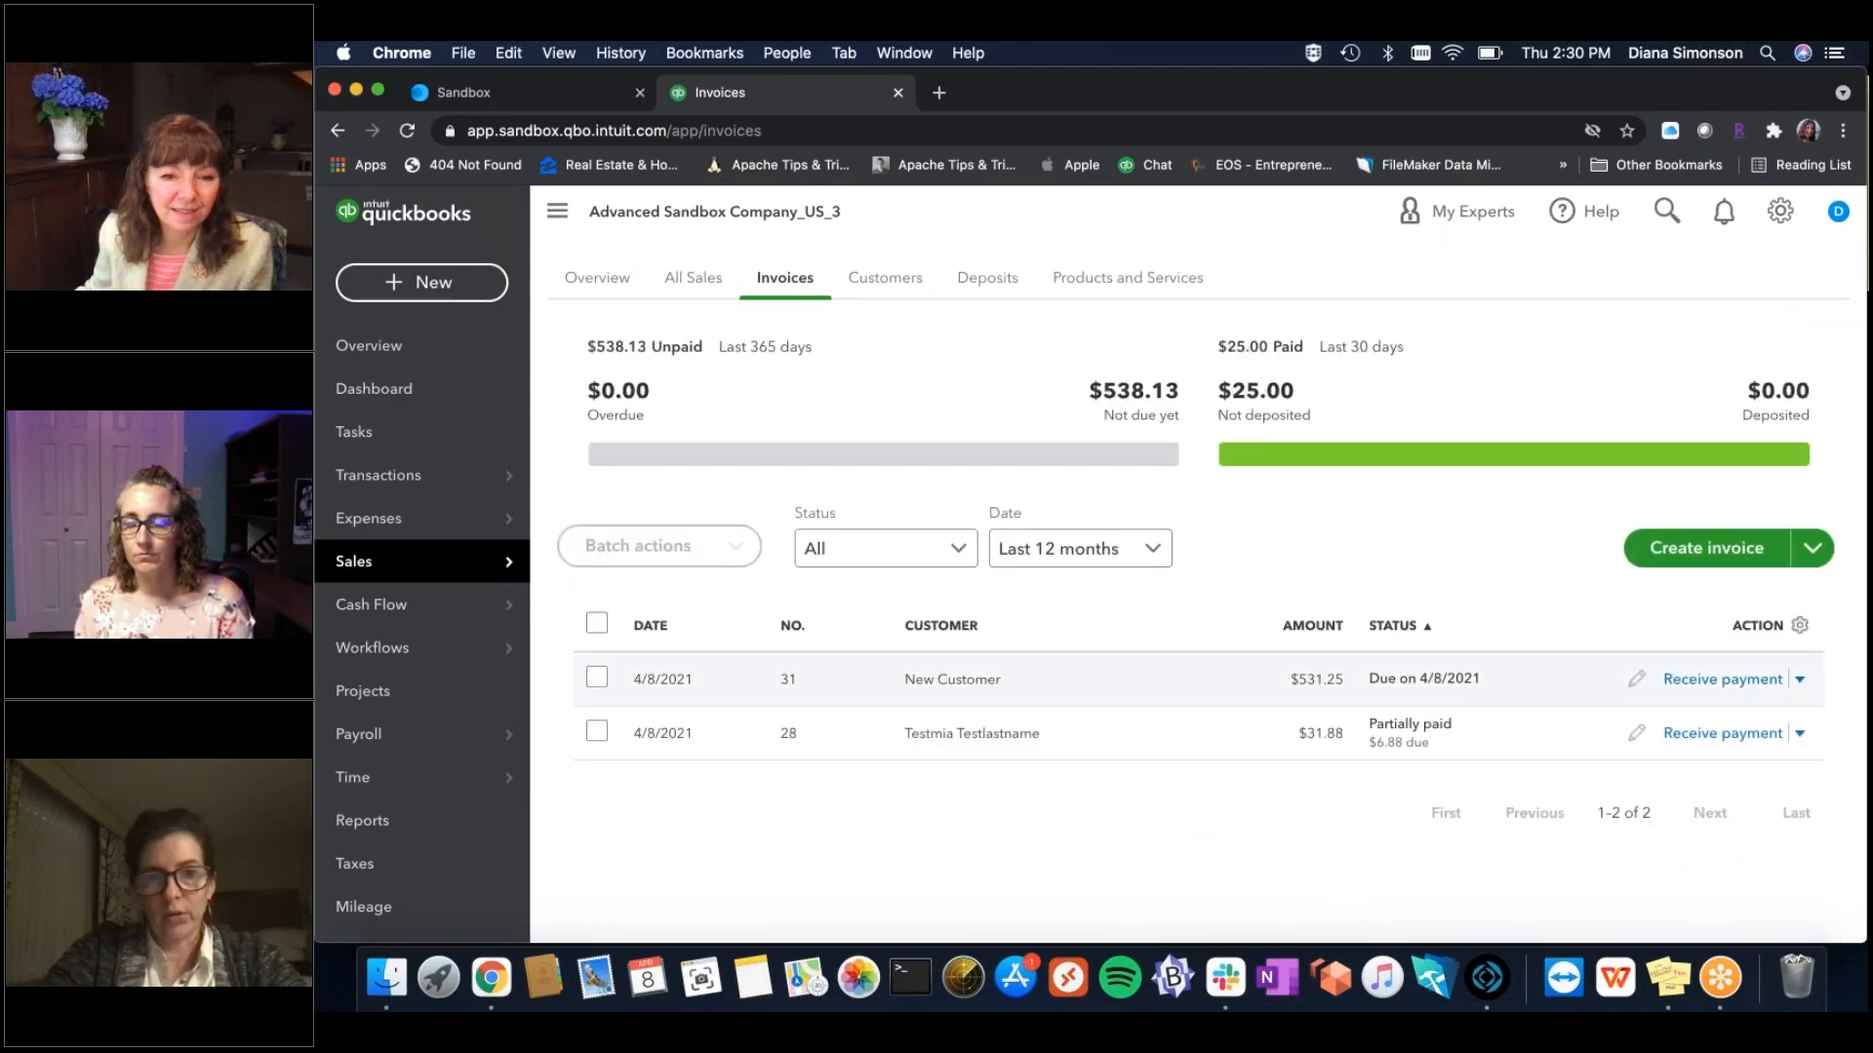
pyautogui.click(952, 680)
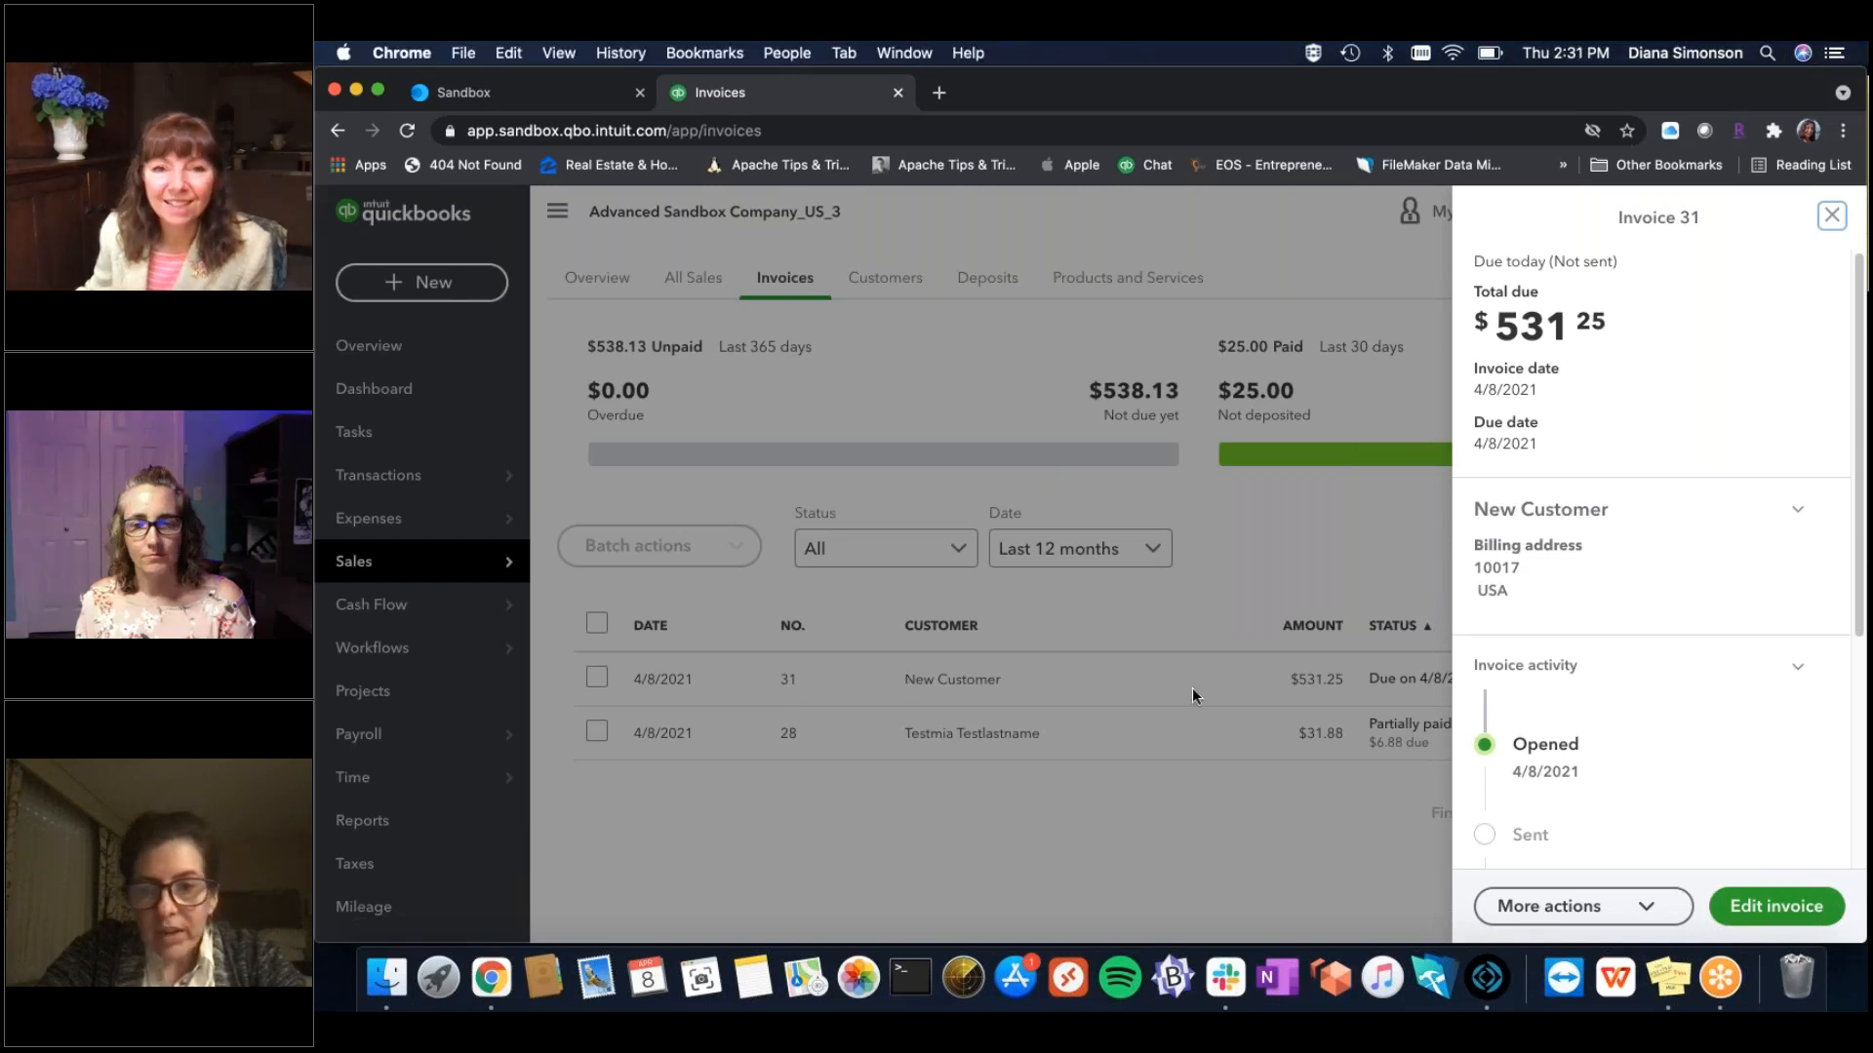
pyautogui.click(1719, 903)
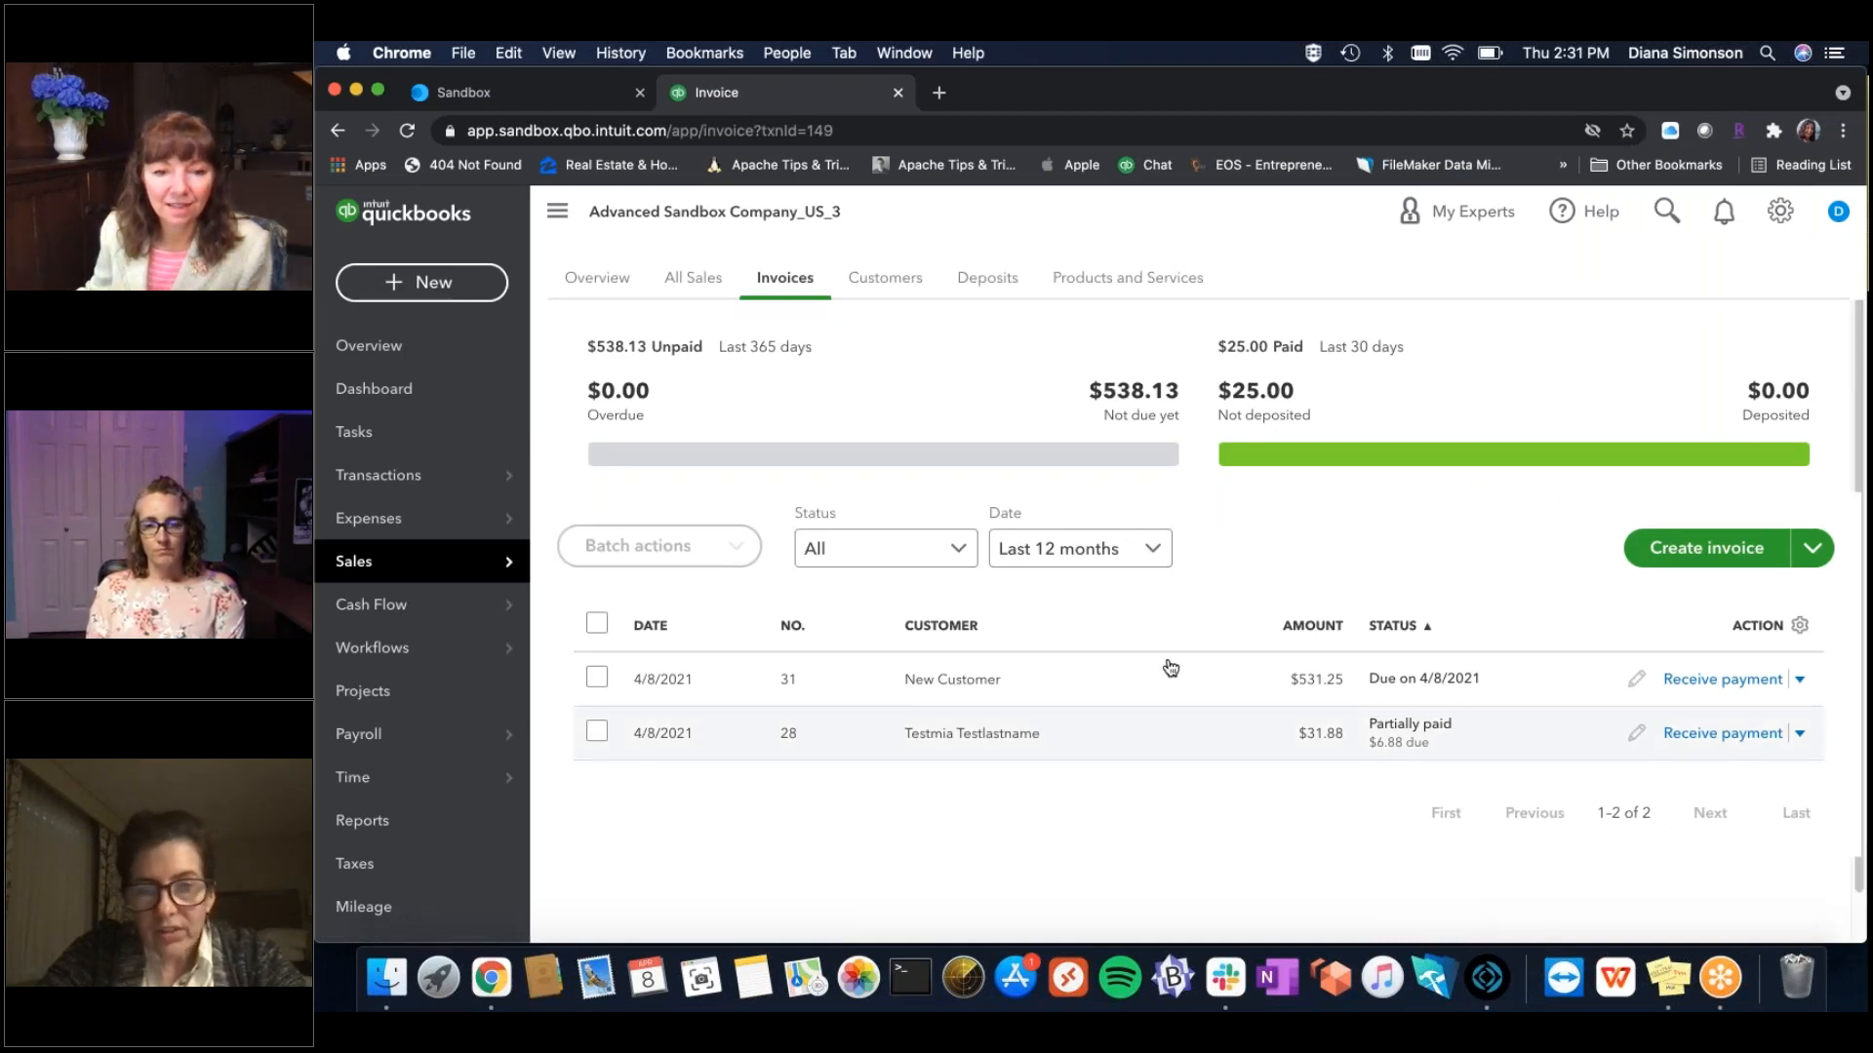
pyautogui.click(986, 681)
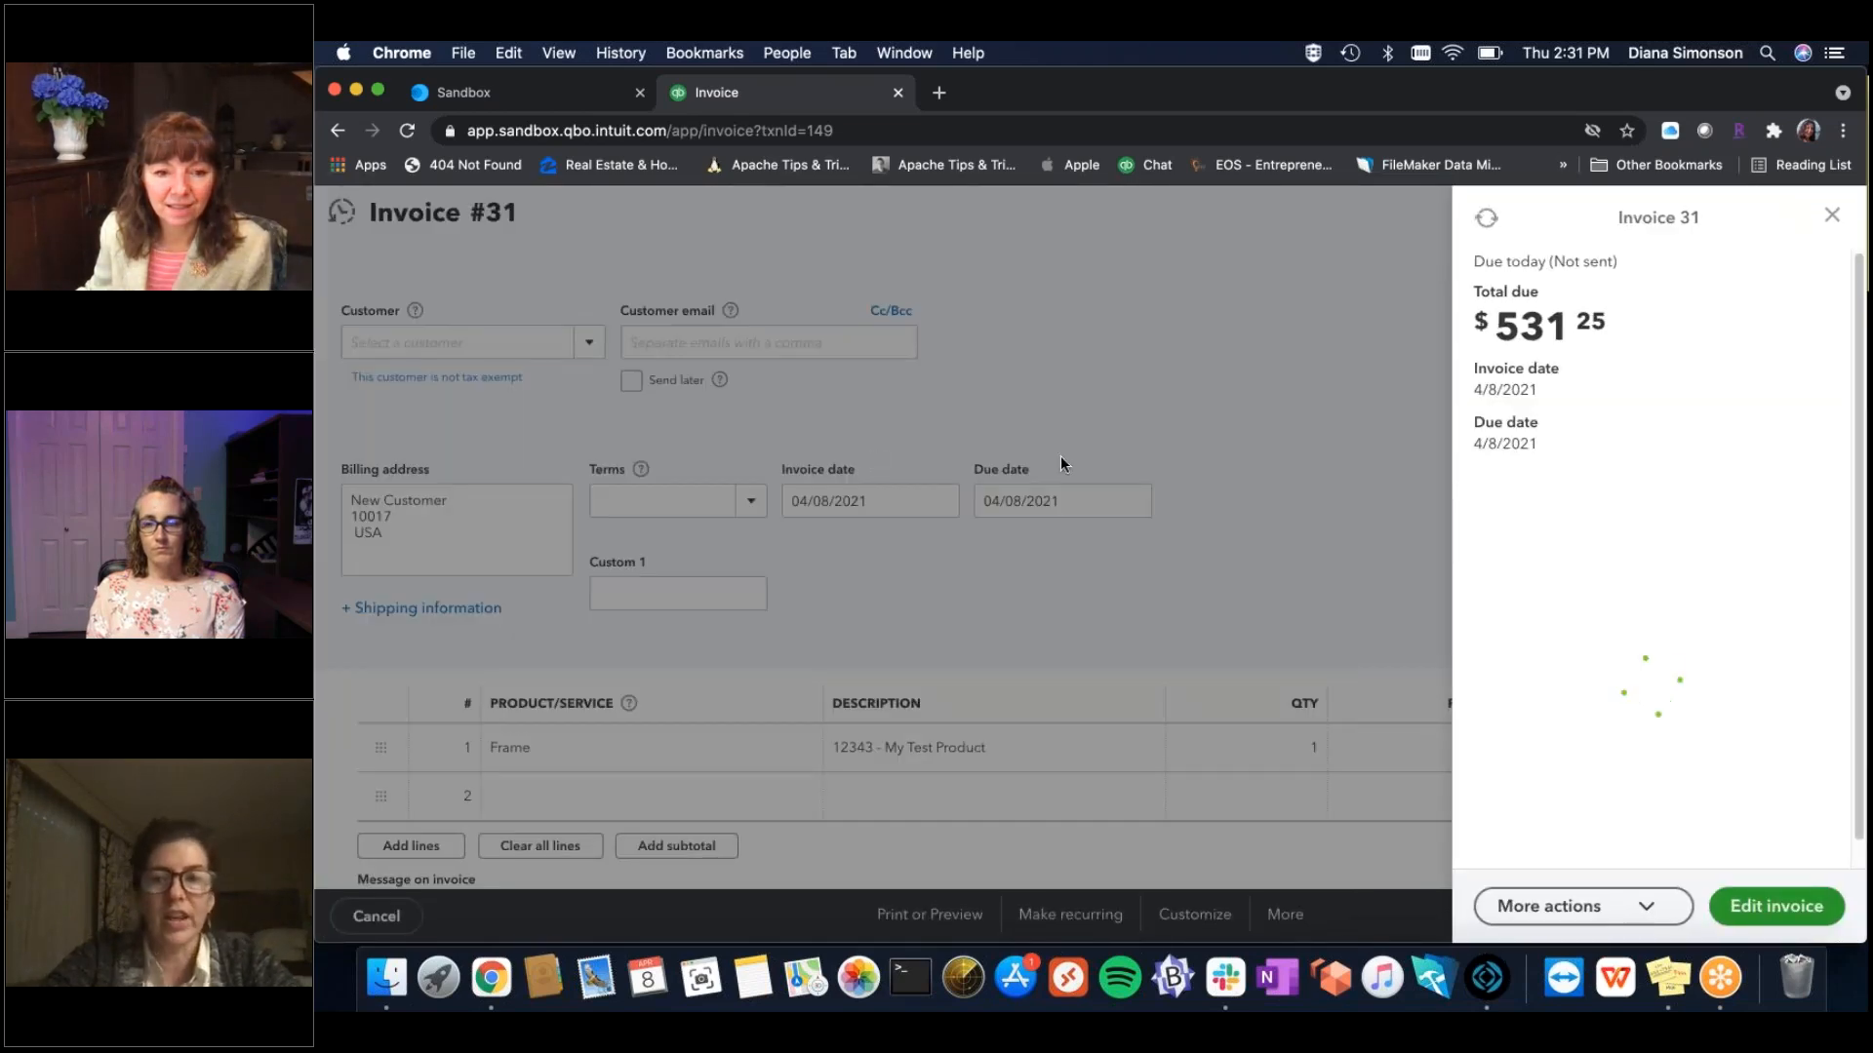
pyautogui.click(1155, 293)
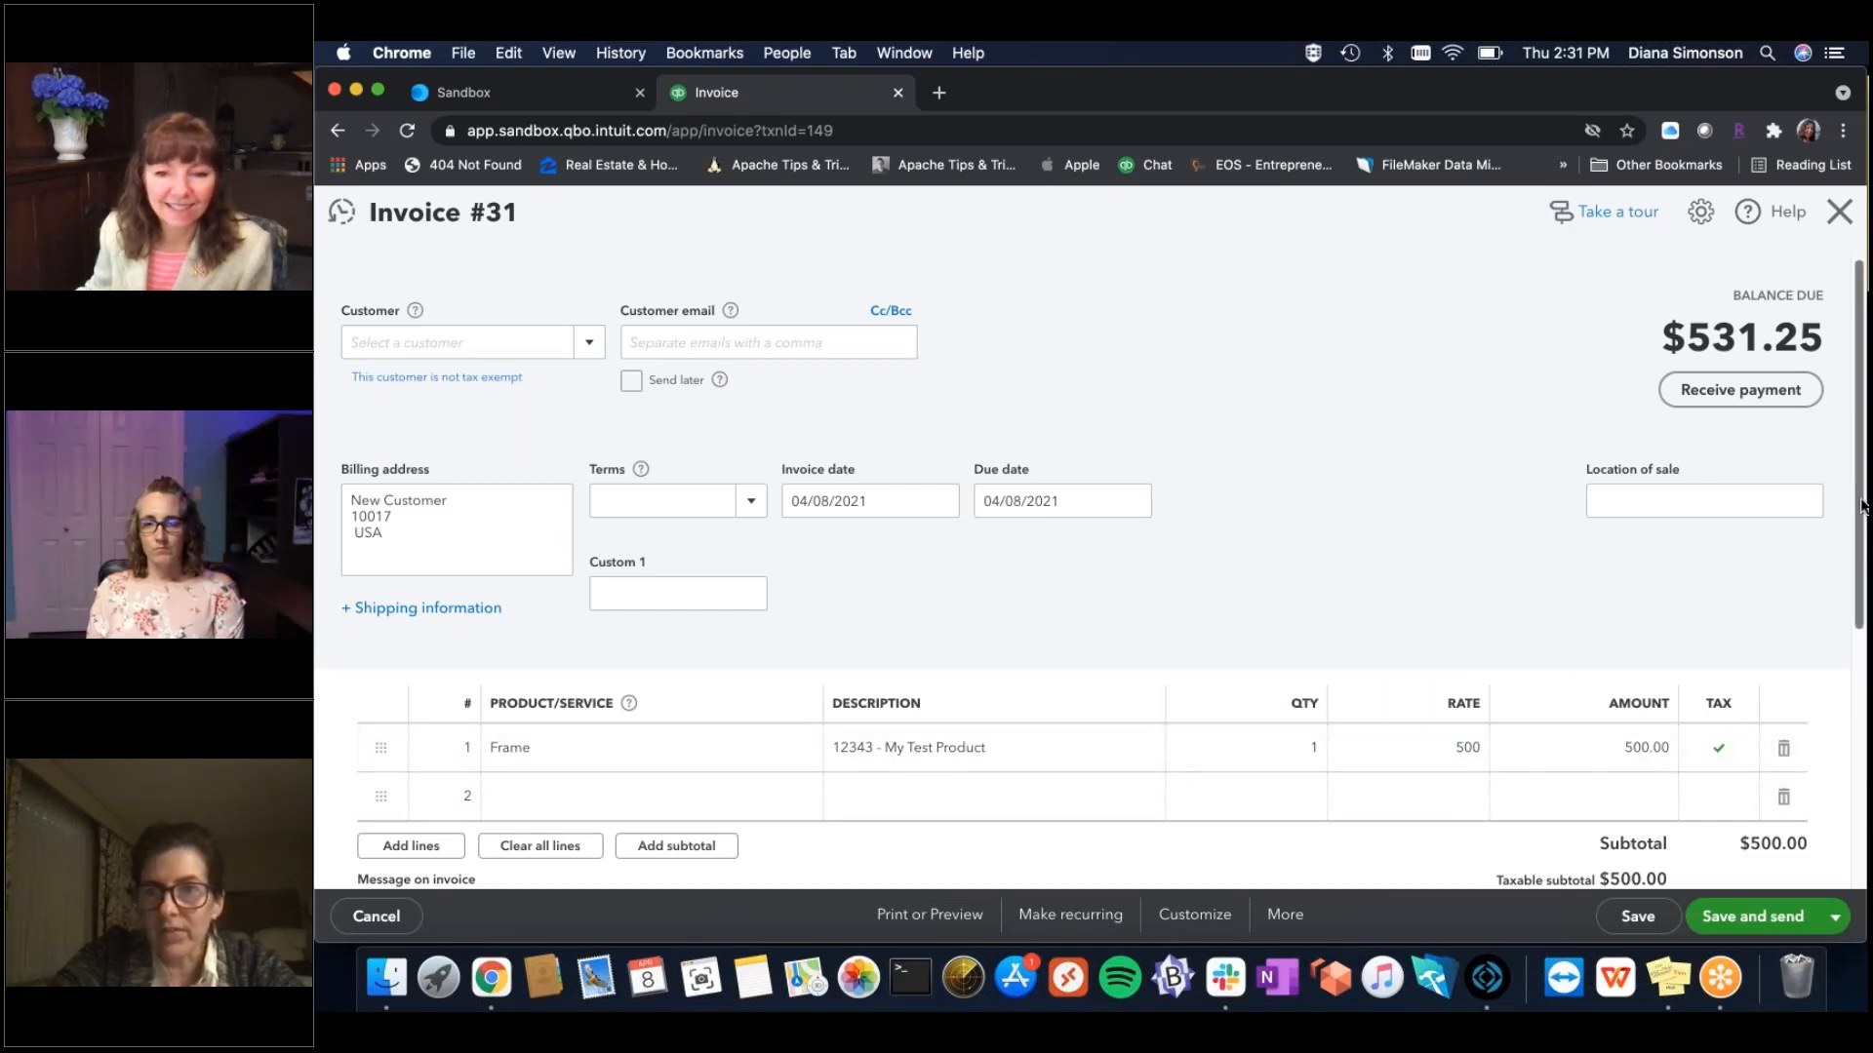
pyautogui.moveTo(1863, 570); pyautogui.dragTo(1863, 740)
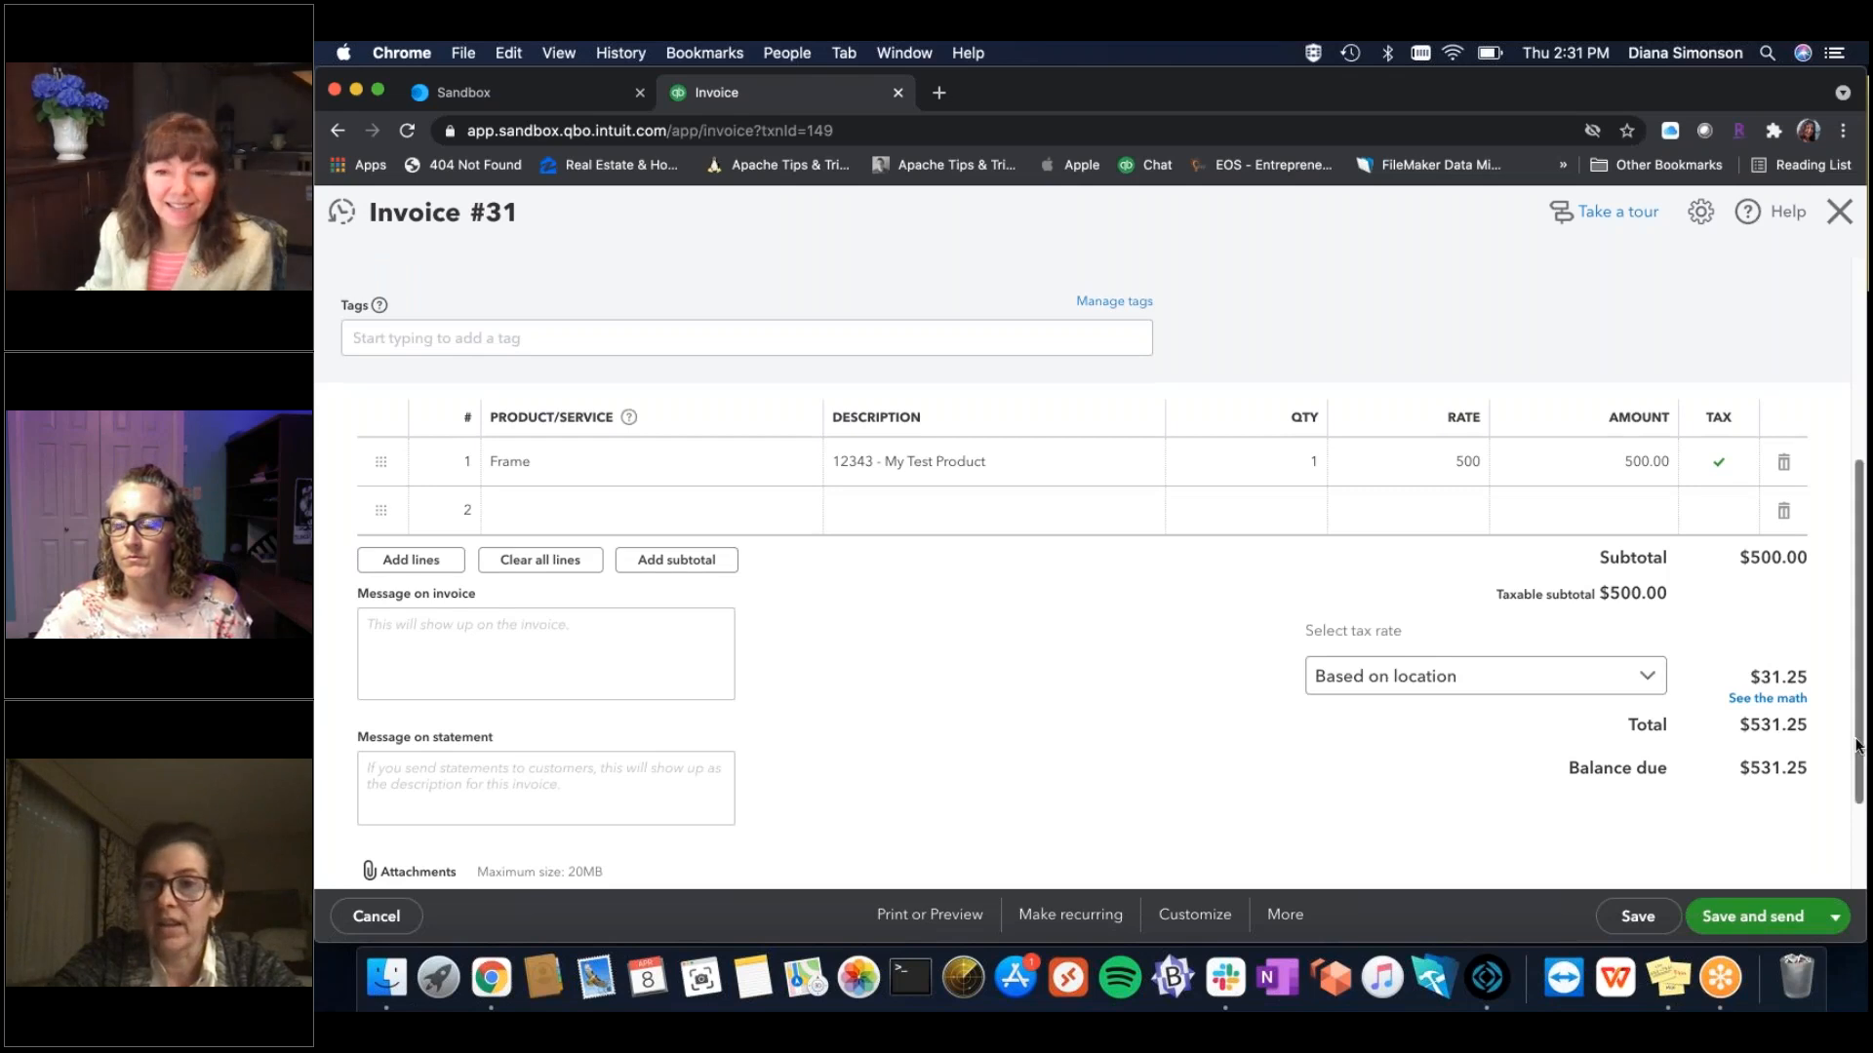
pyautogui.scroll(3, 1858, 641)
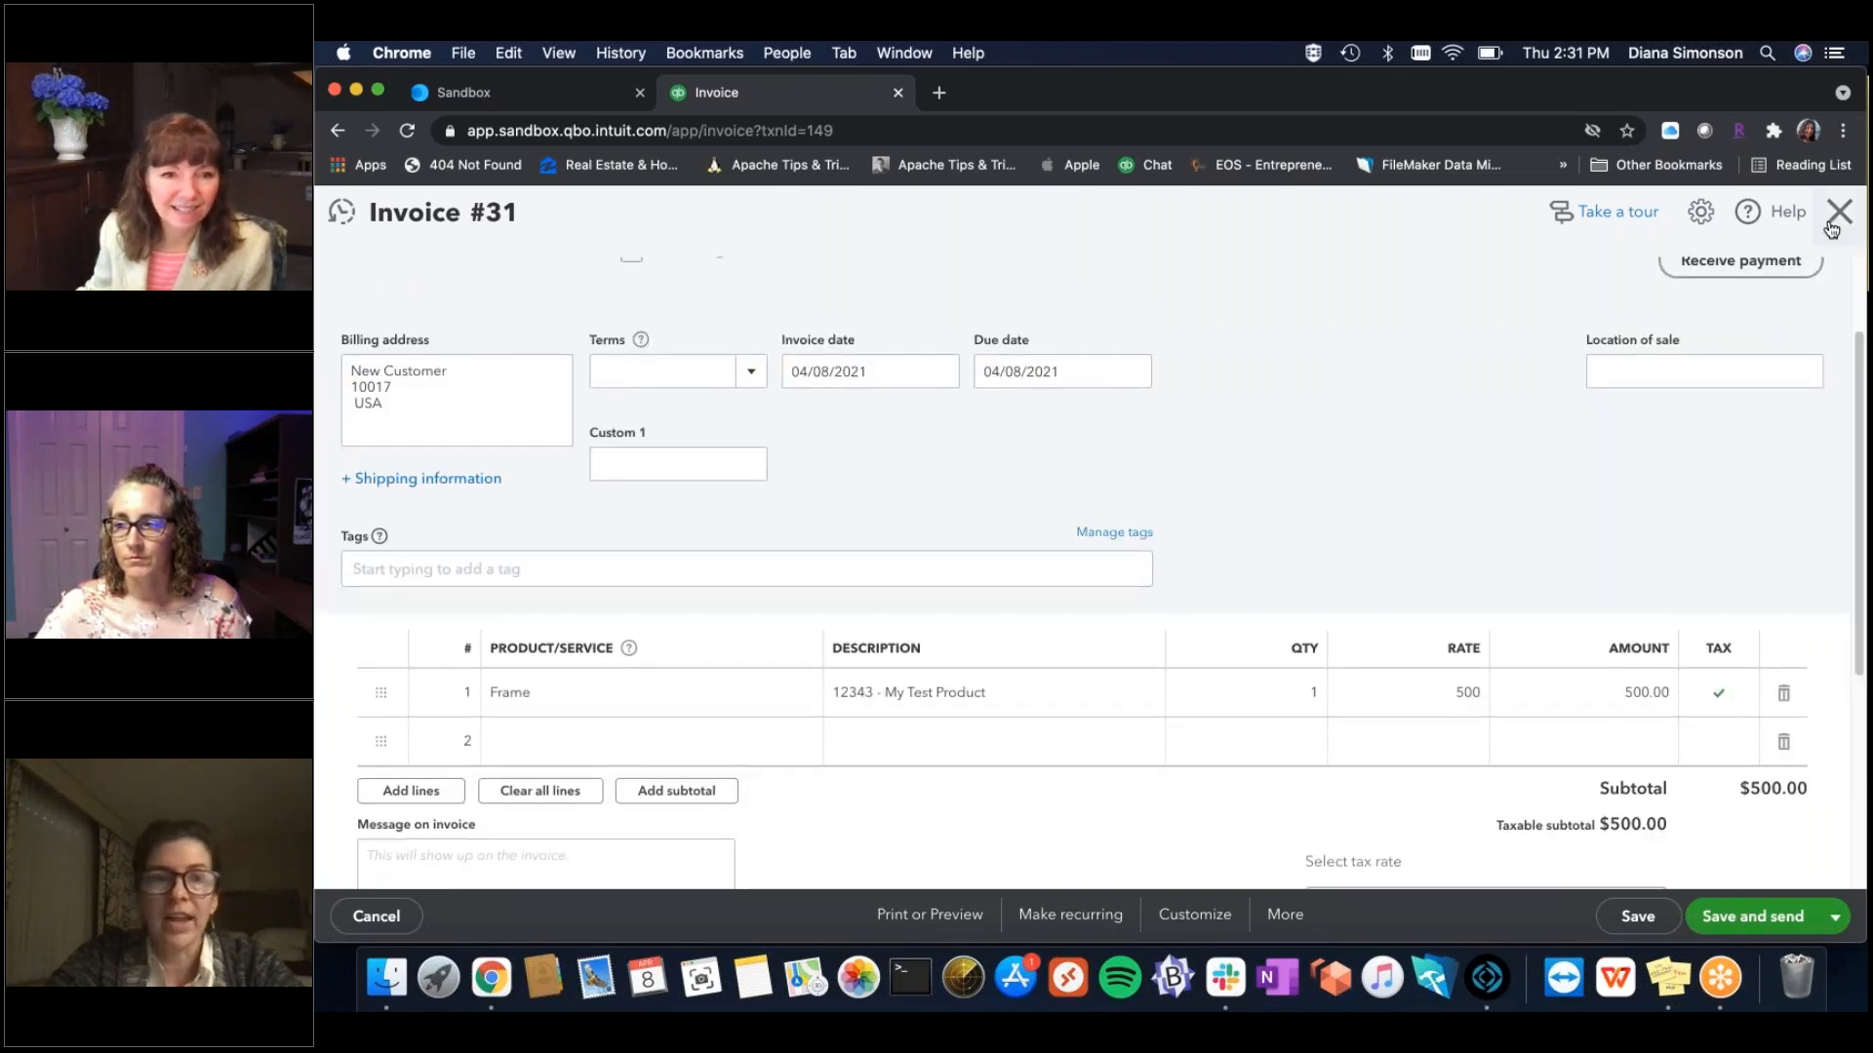
pyautogui.click(1832, 228)
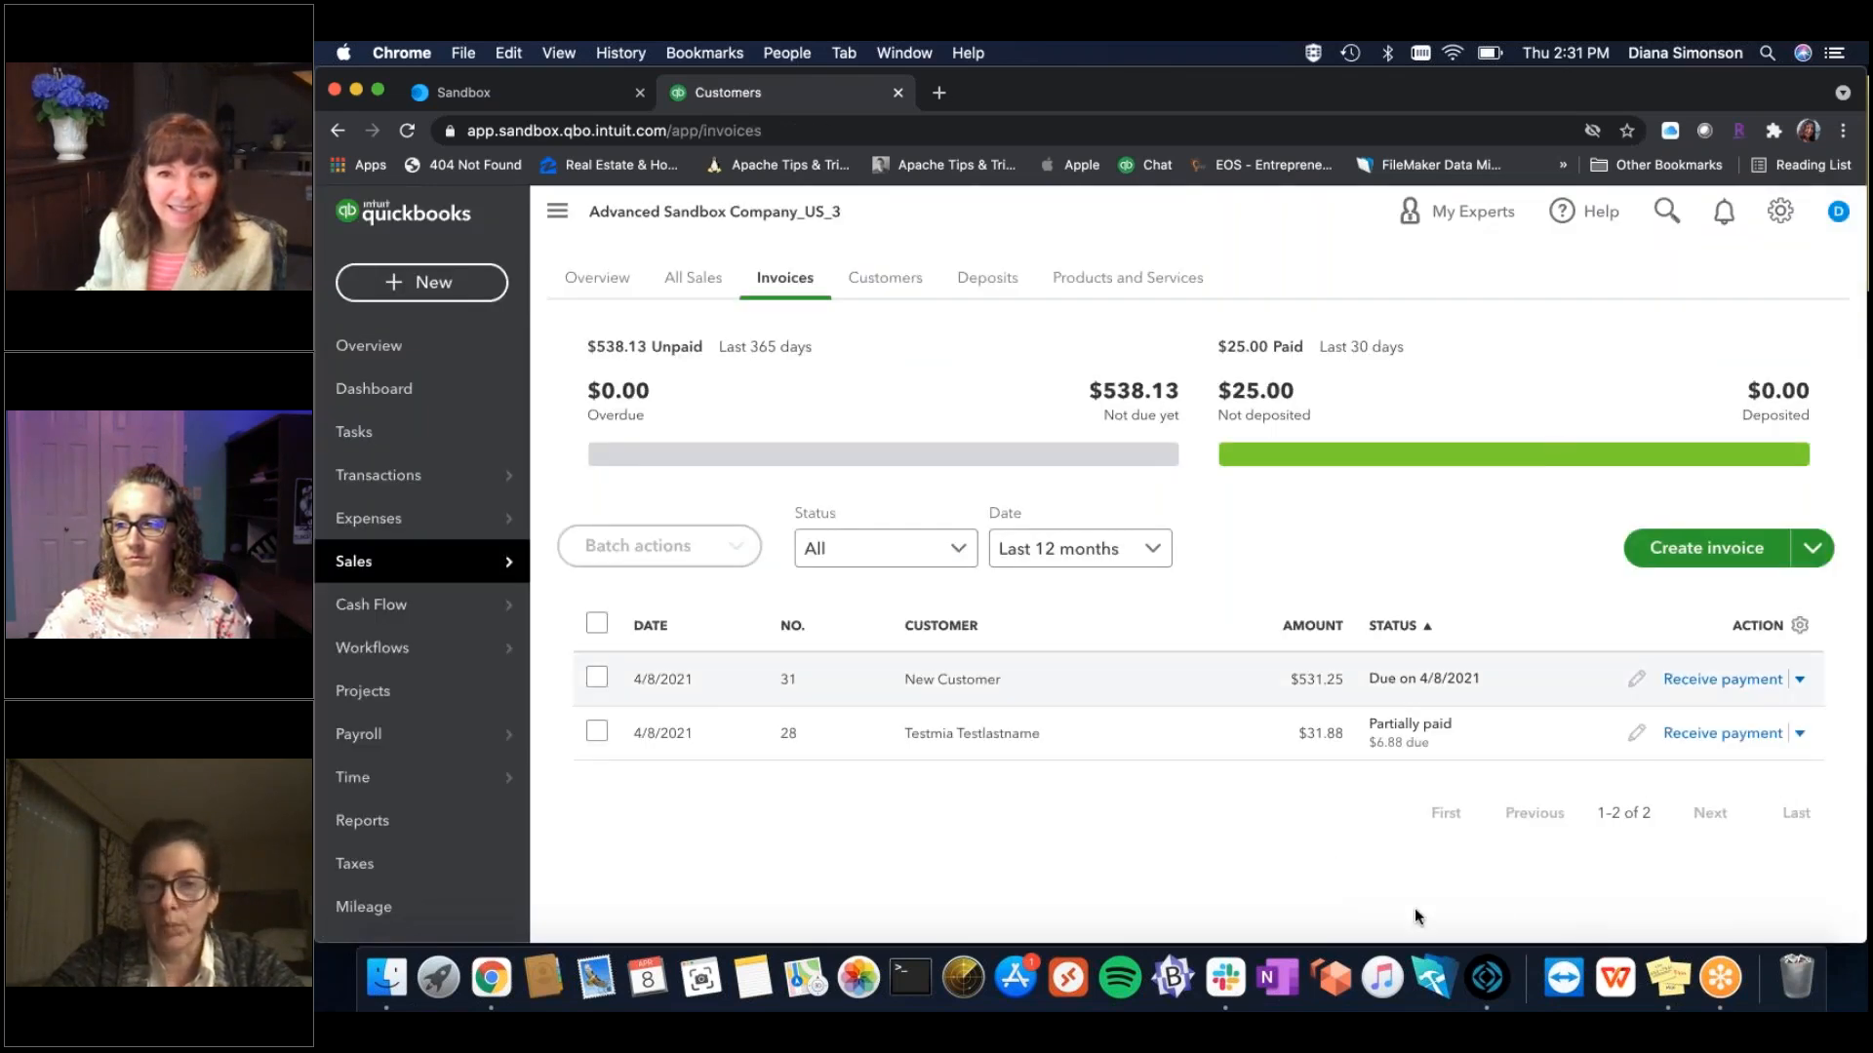
# Add line 234234 'My Afterthought' at 25.00 to invoice 31, raising the total to 557.81.
pyautogui.click(1481, 983)
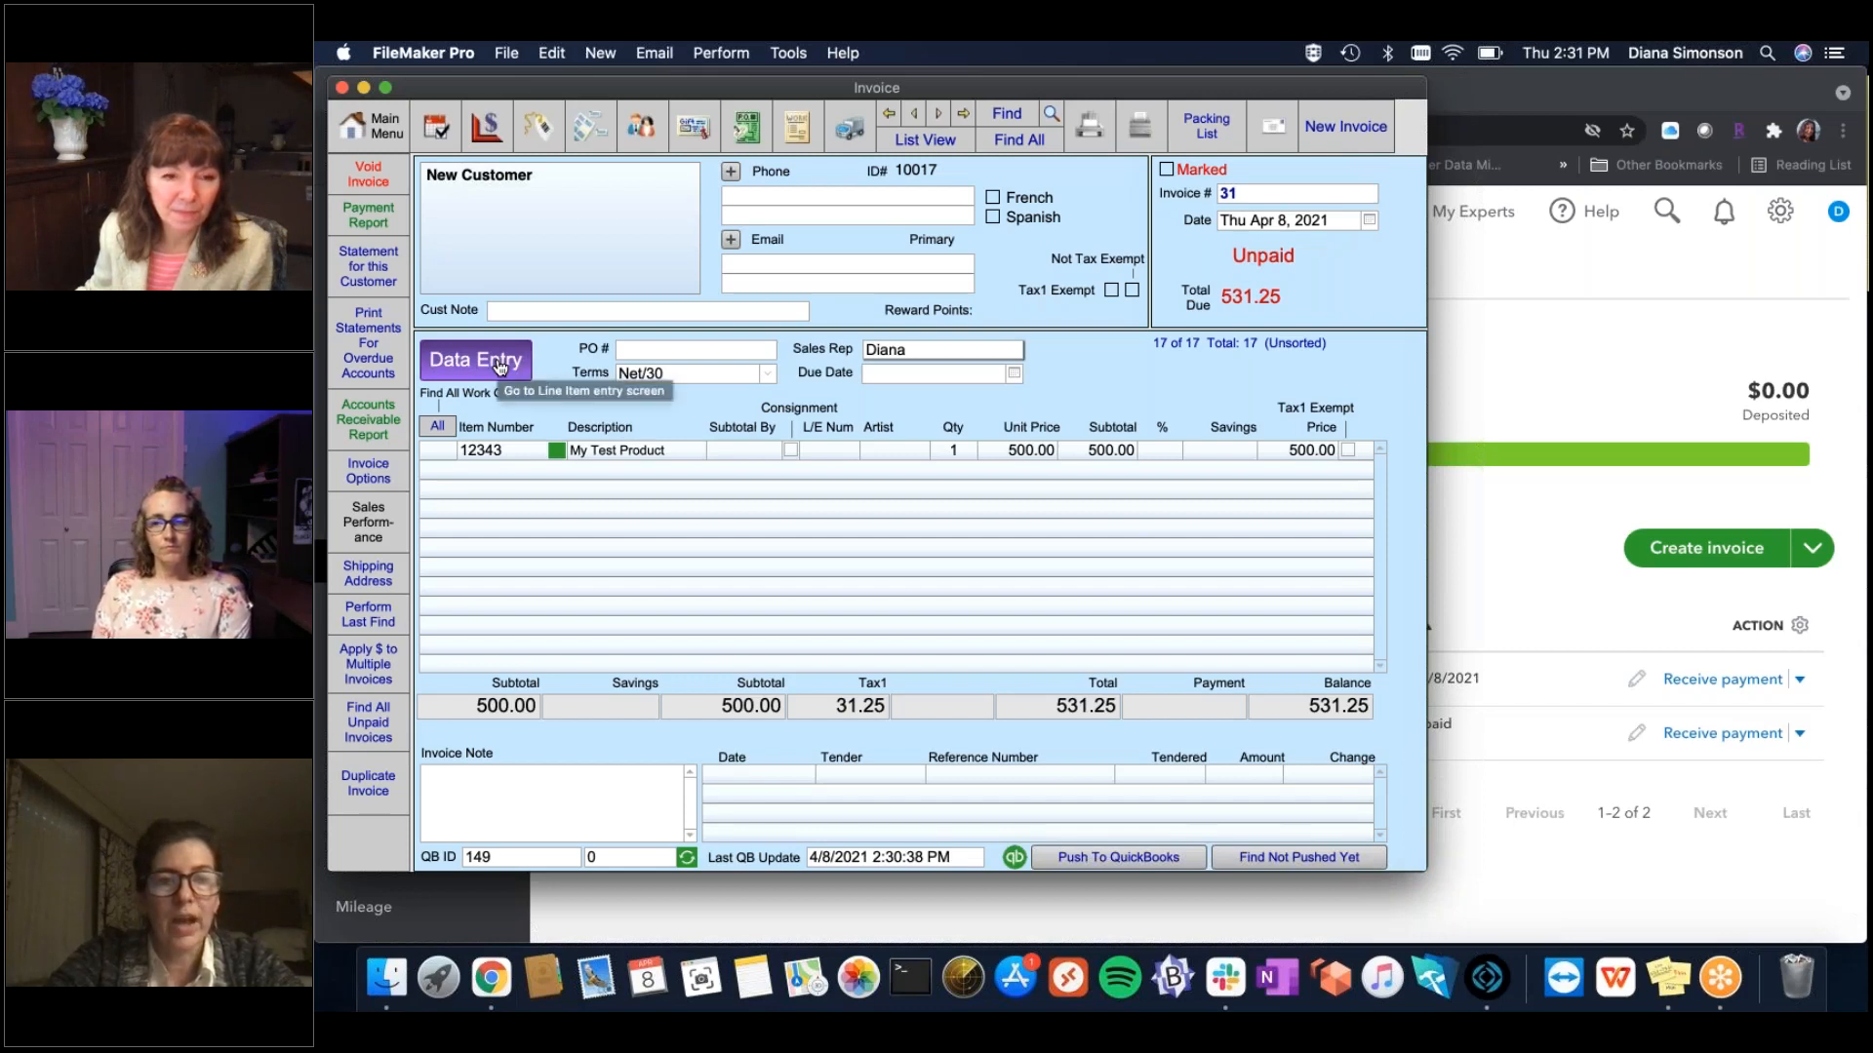
pyautogui.click(499, 366)
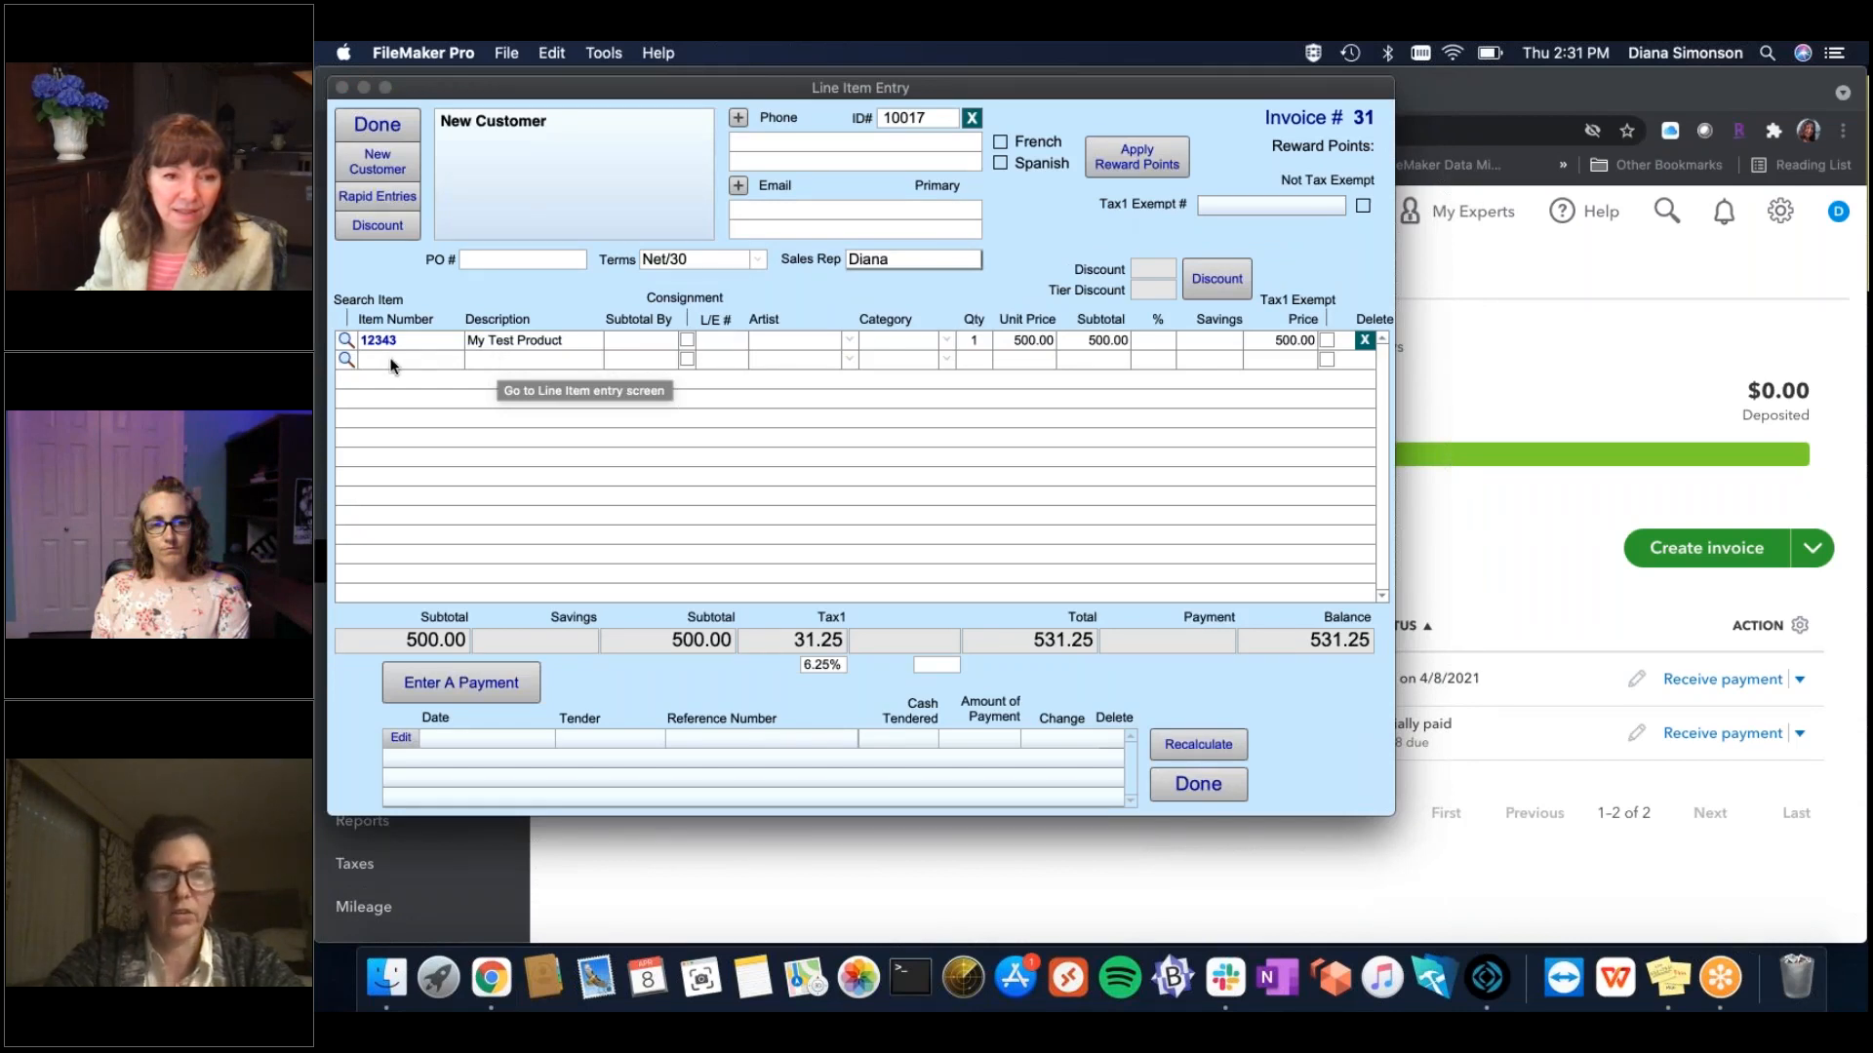
pyautogui.click(389, 360)
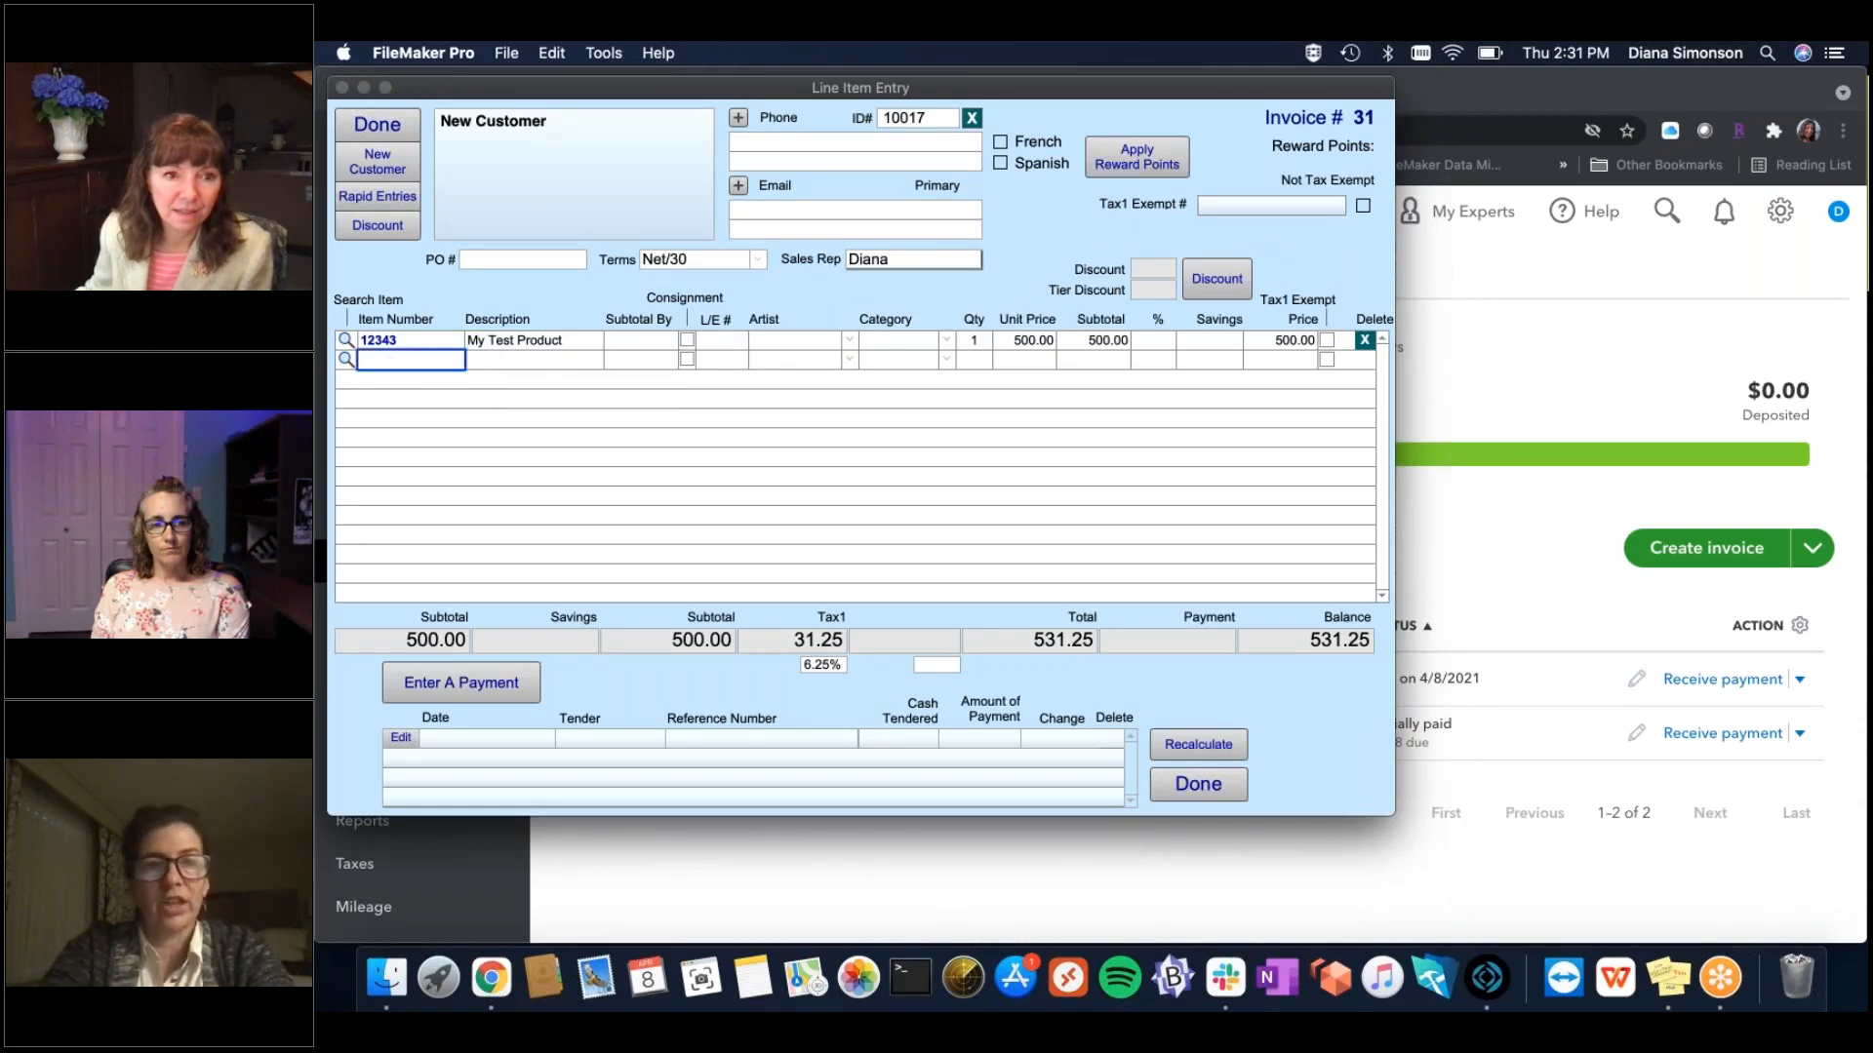
pyautogui.write('234234')
pyautogui.press('Tab')
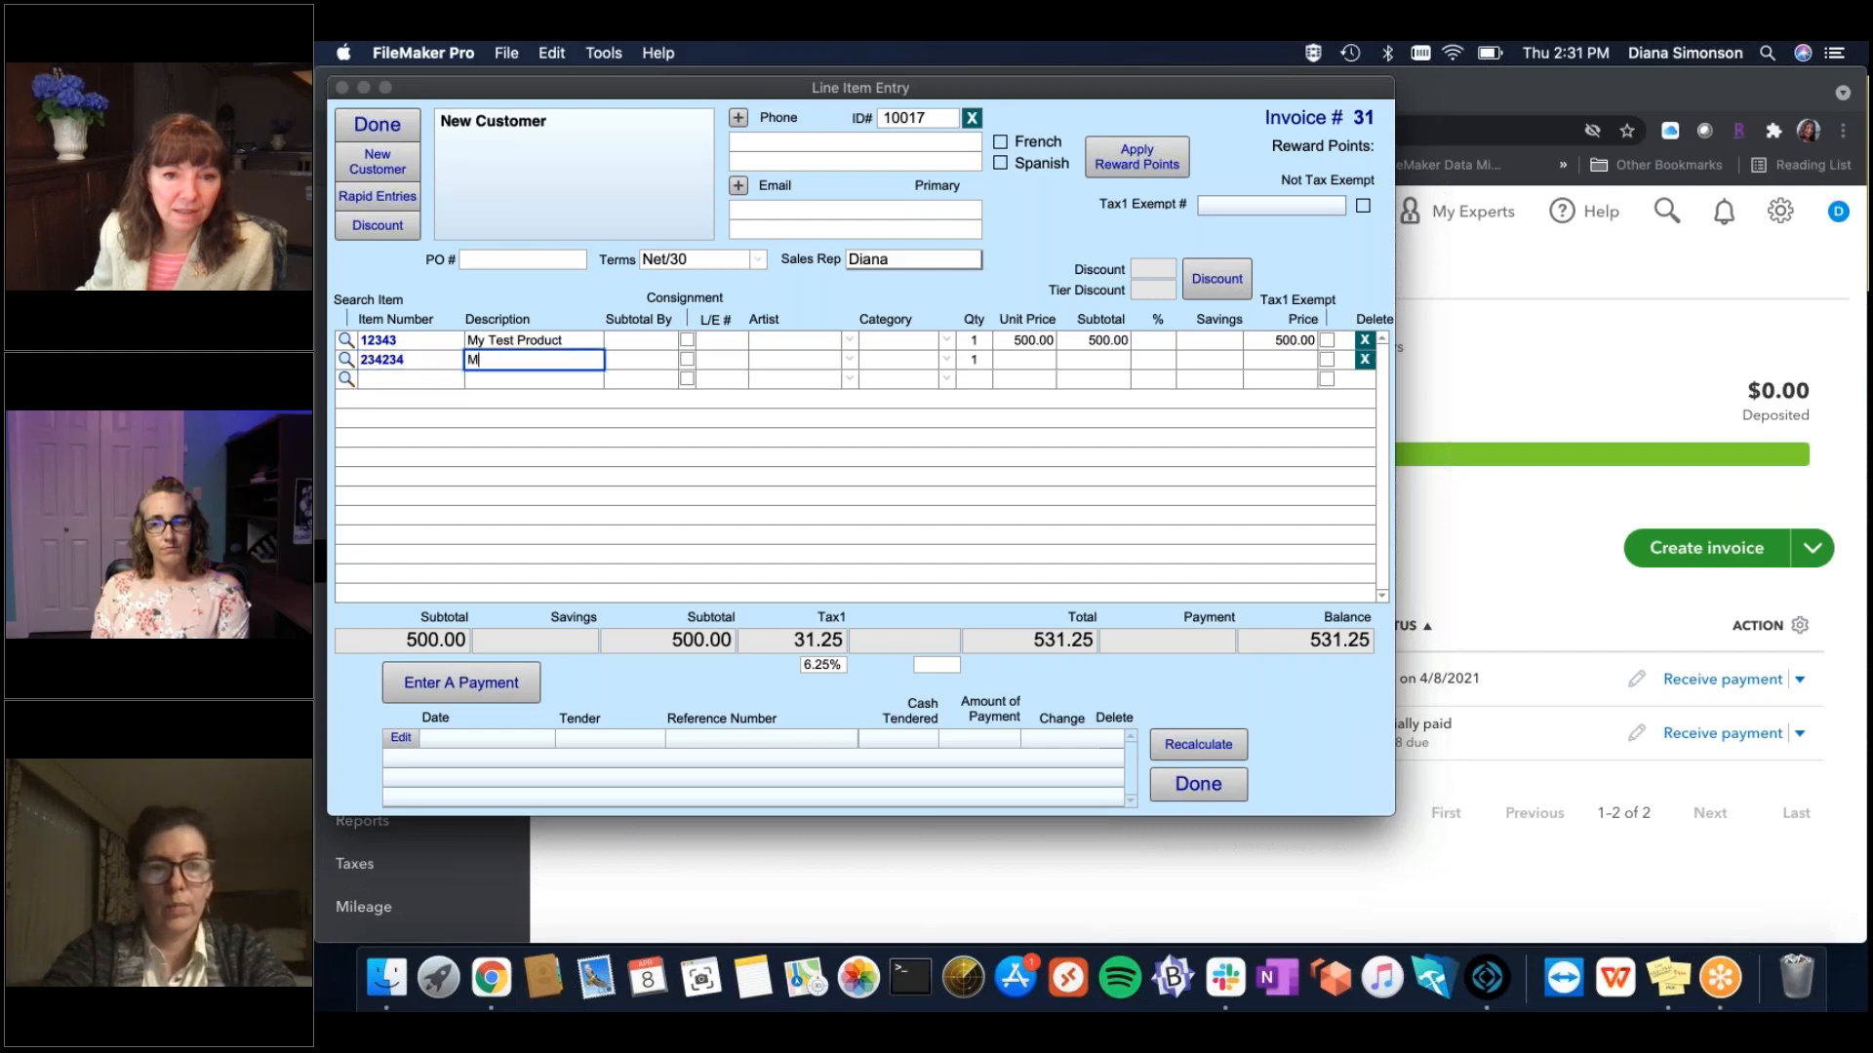
pyautogui.write('My After')
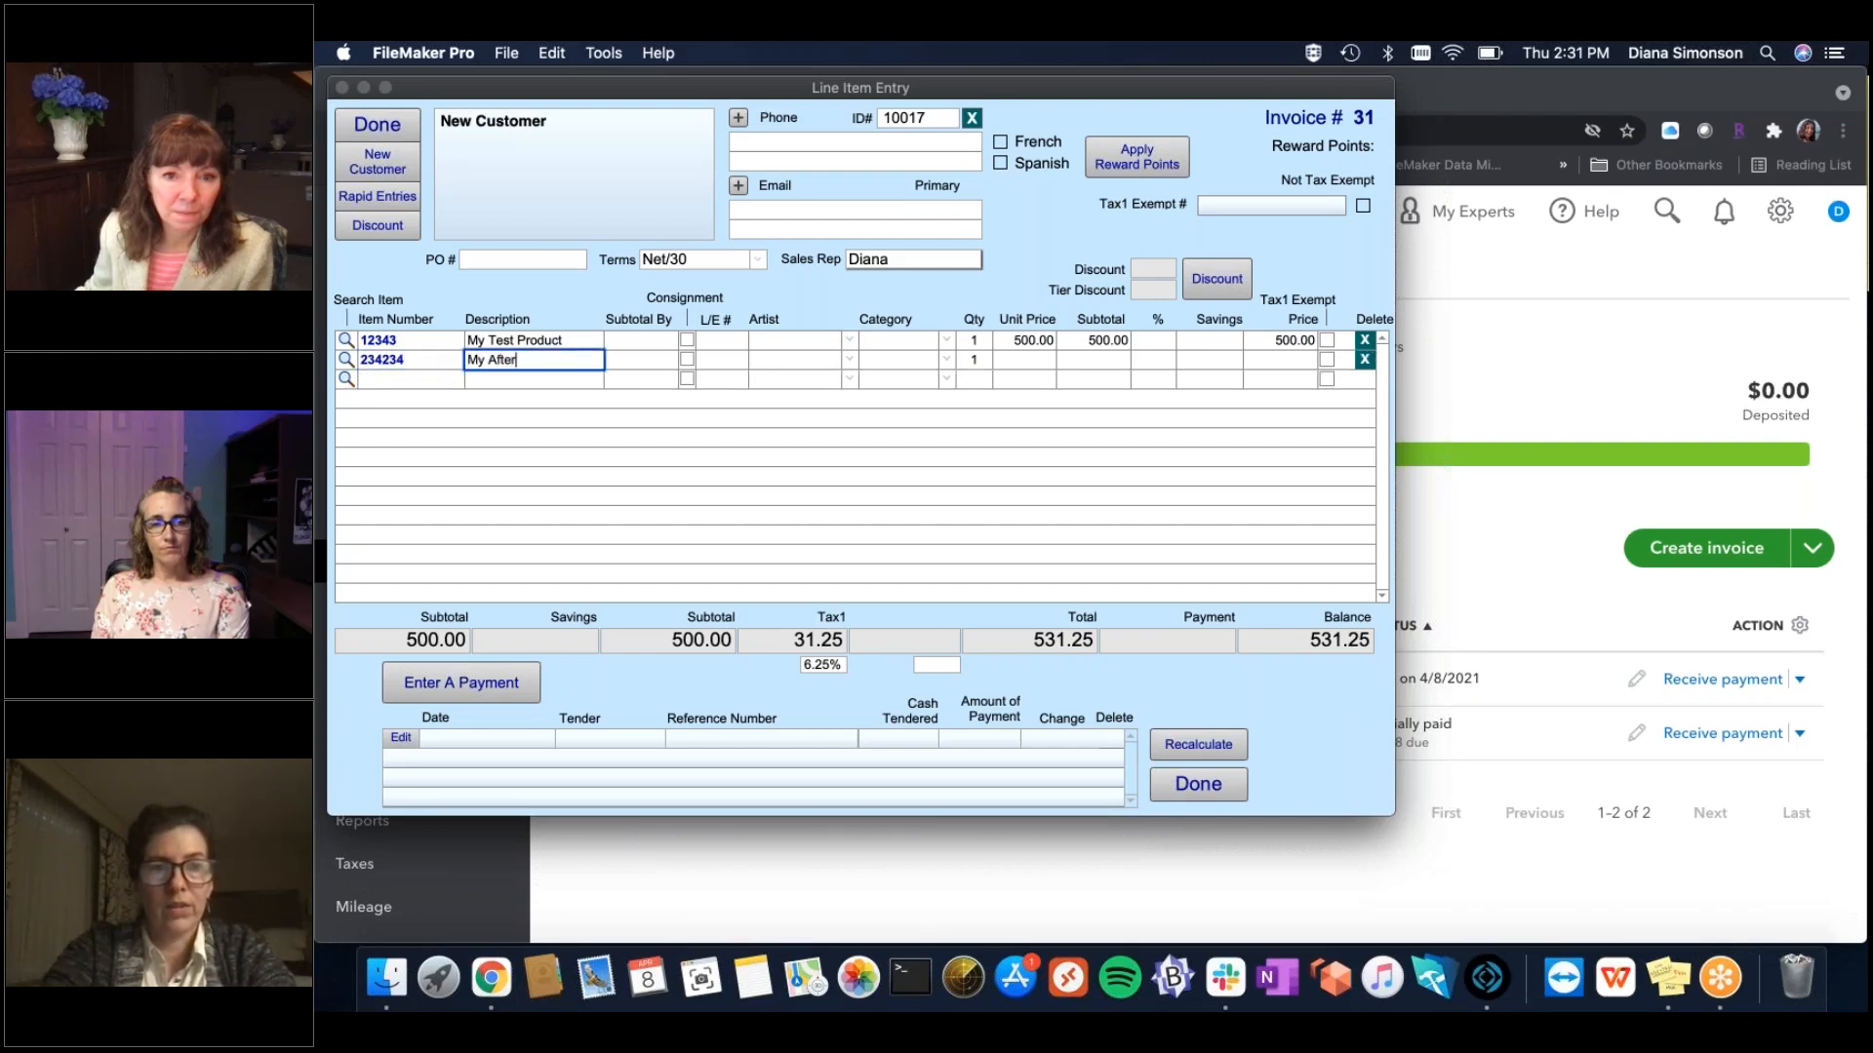
pyautogui.write('thought')
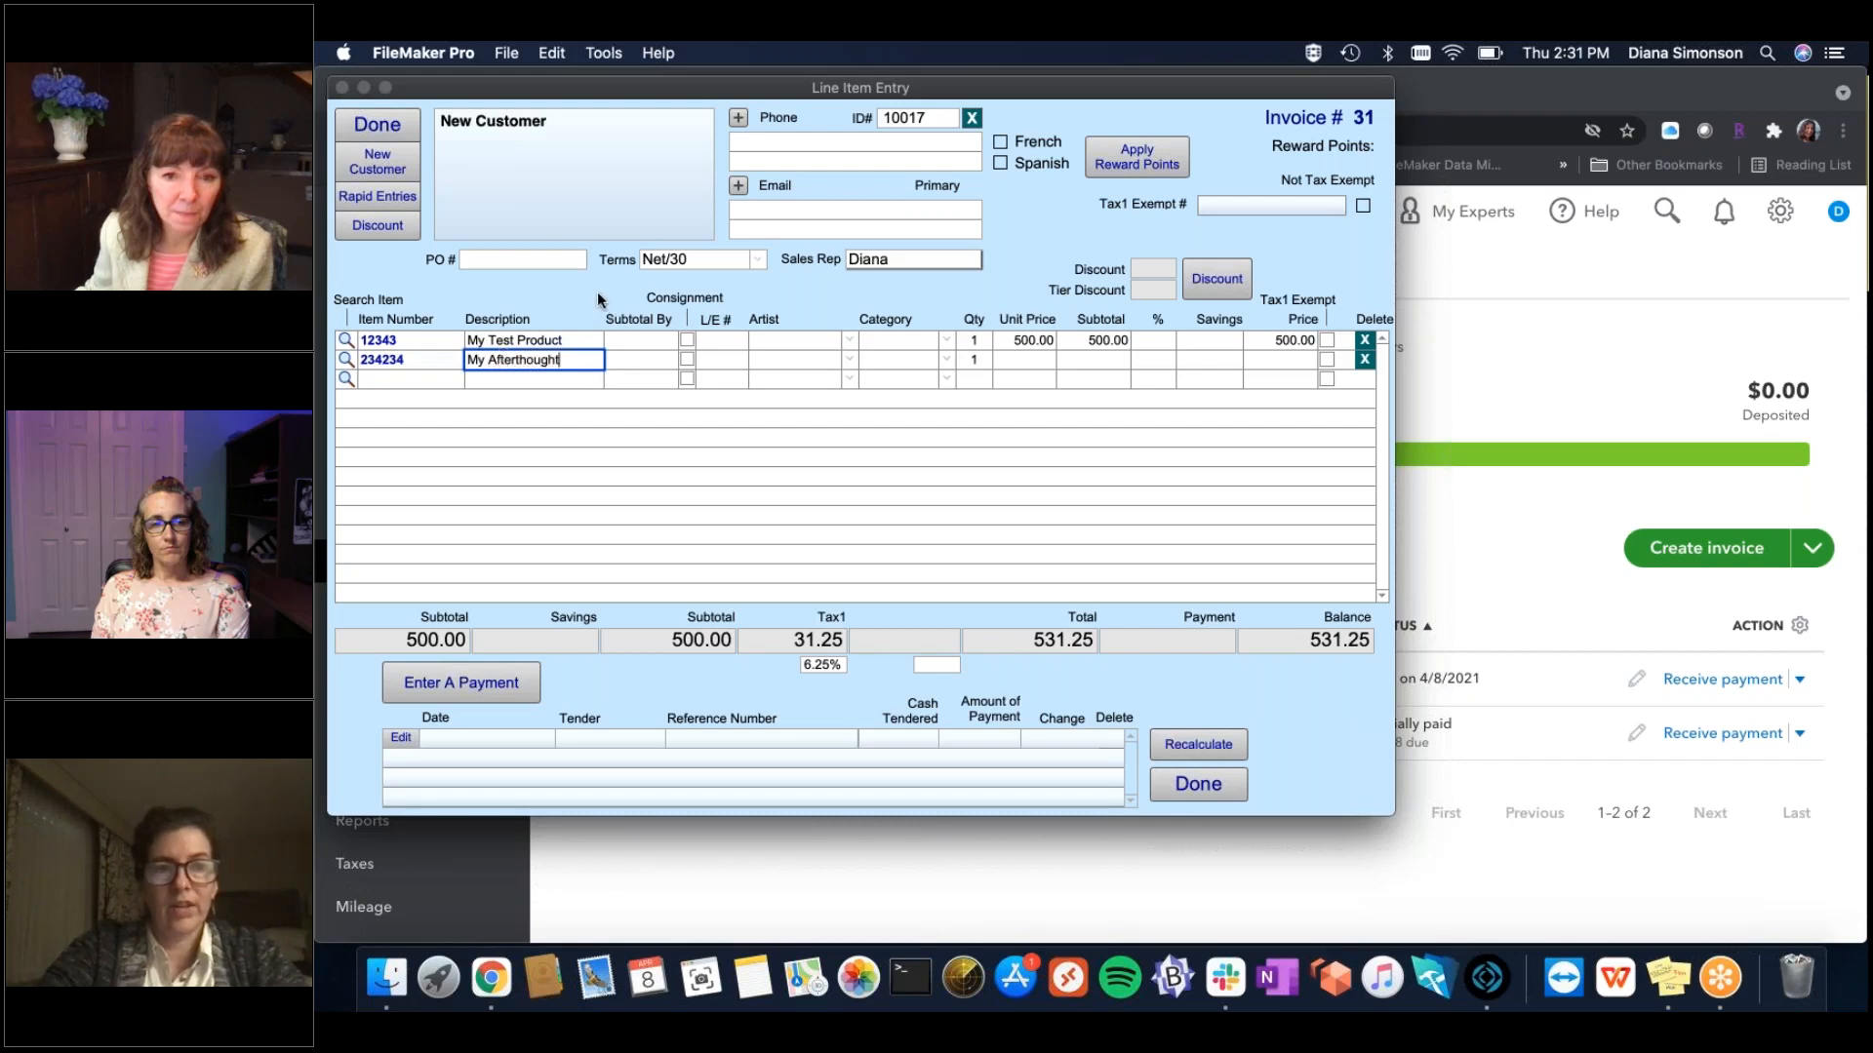
pyautogui.press('Tab')
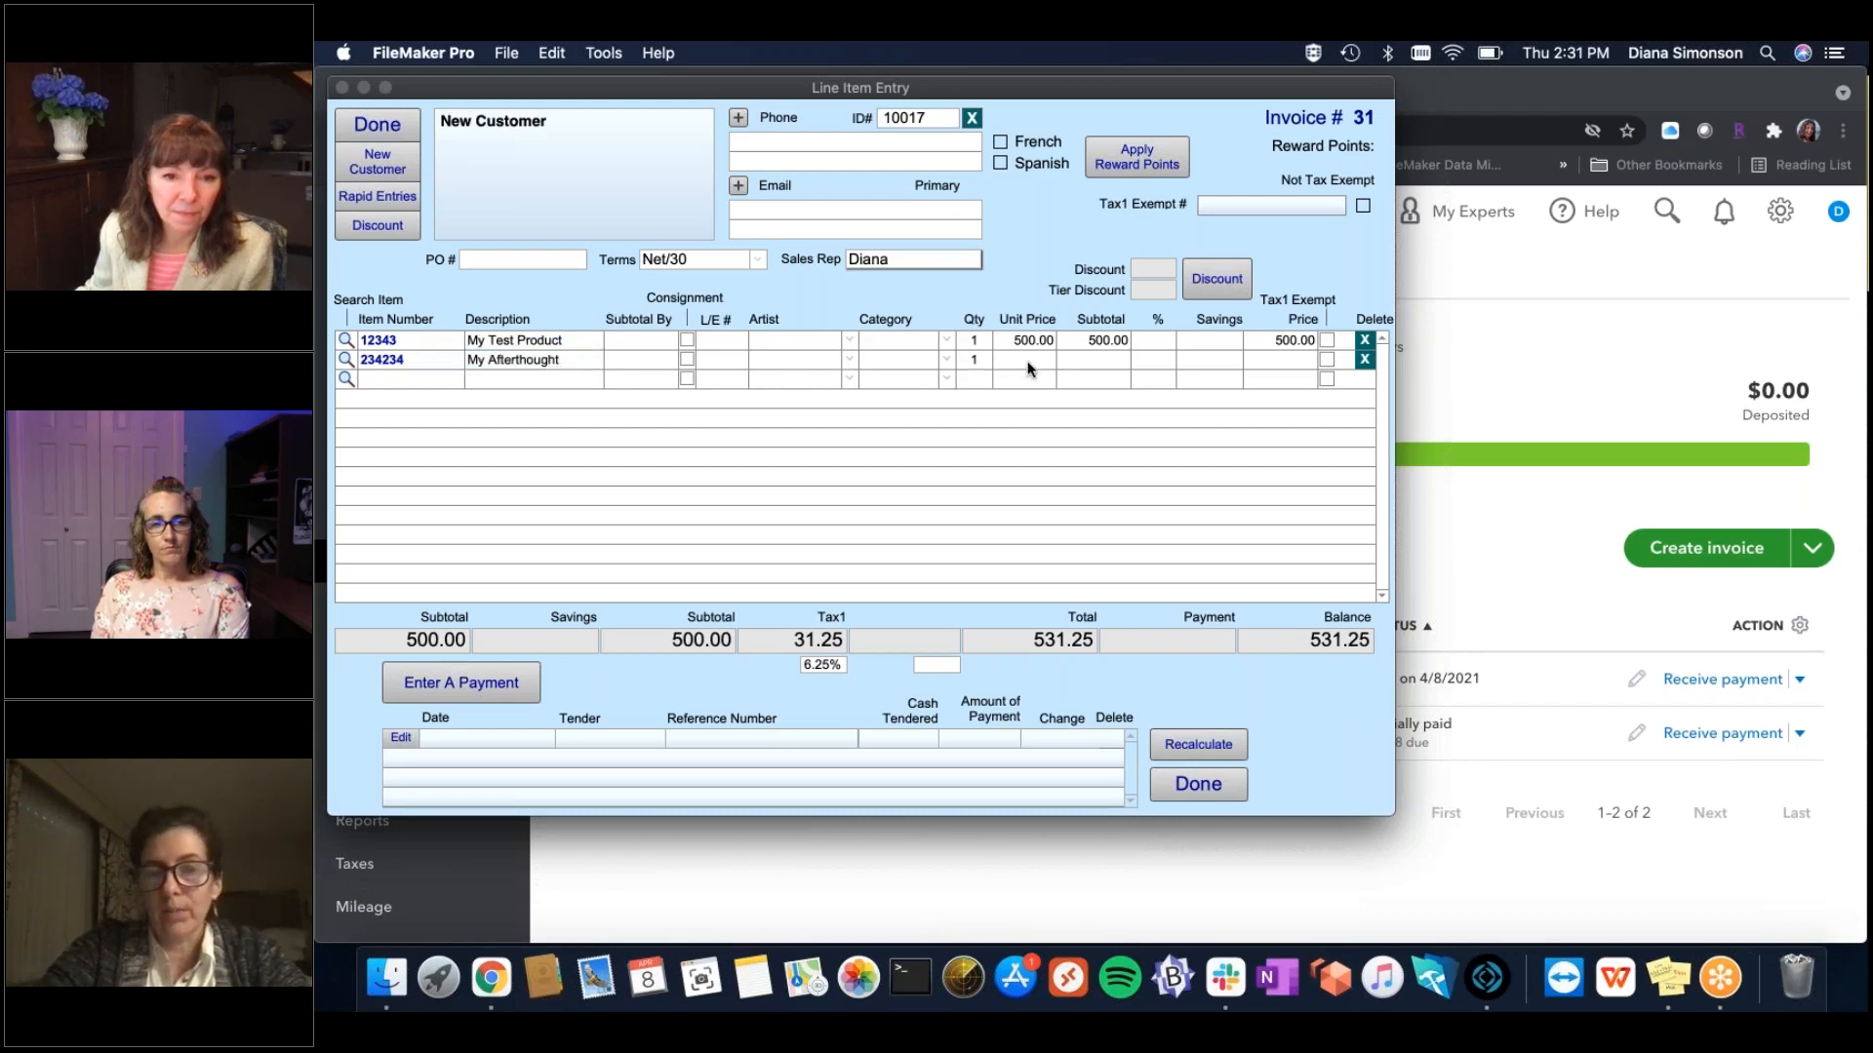
pyautogui.click(1028, 363)
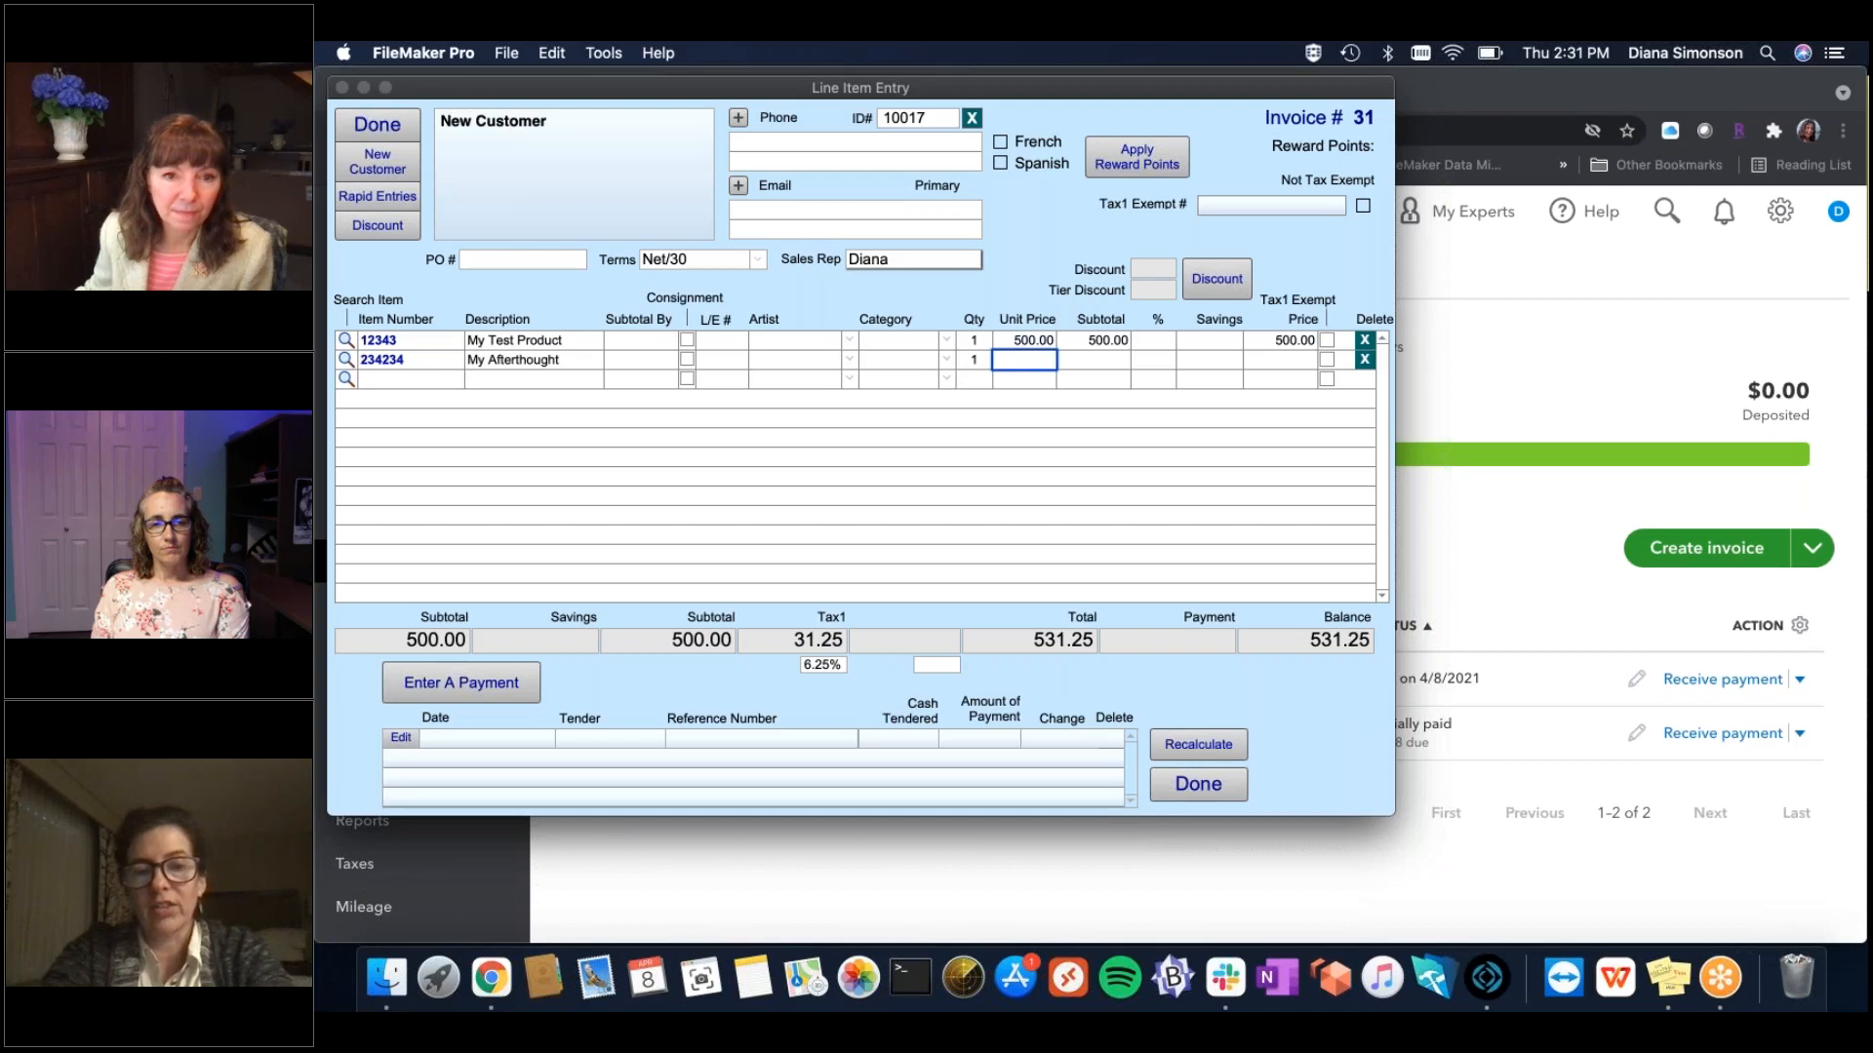
pyautogui.write('25')
pyautogui.click(1014, 279)
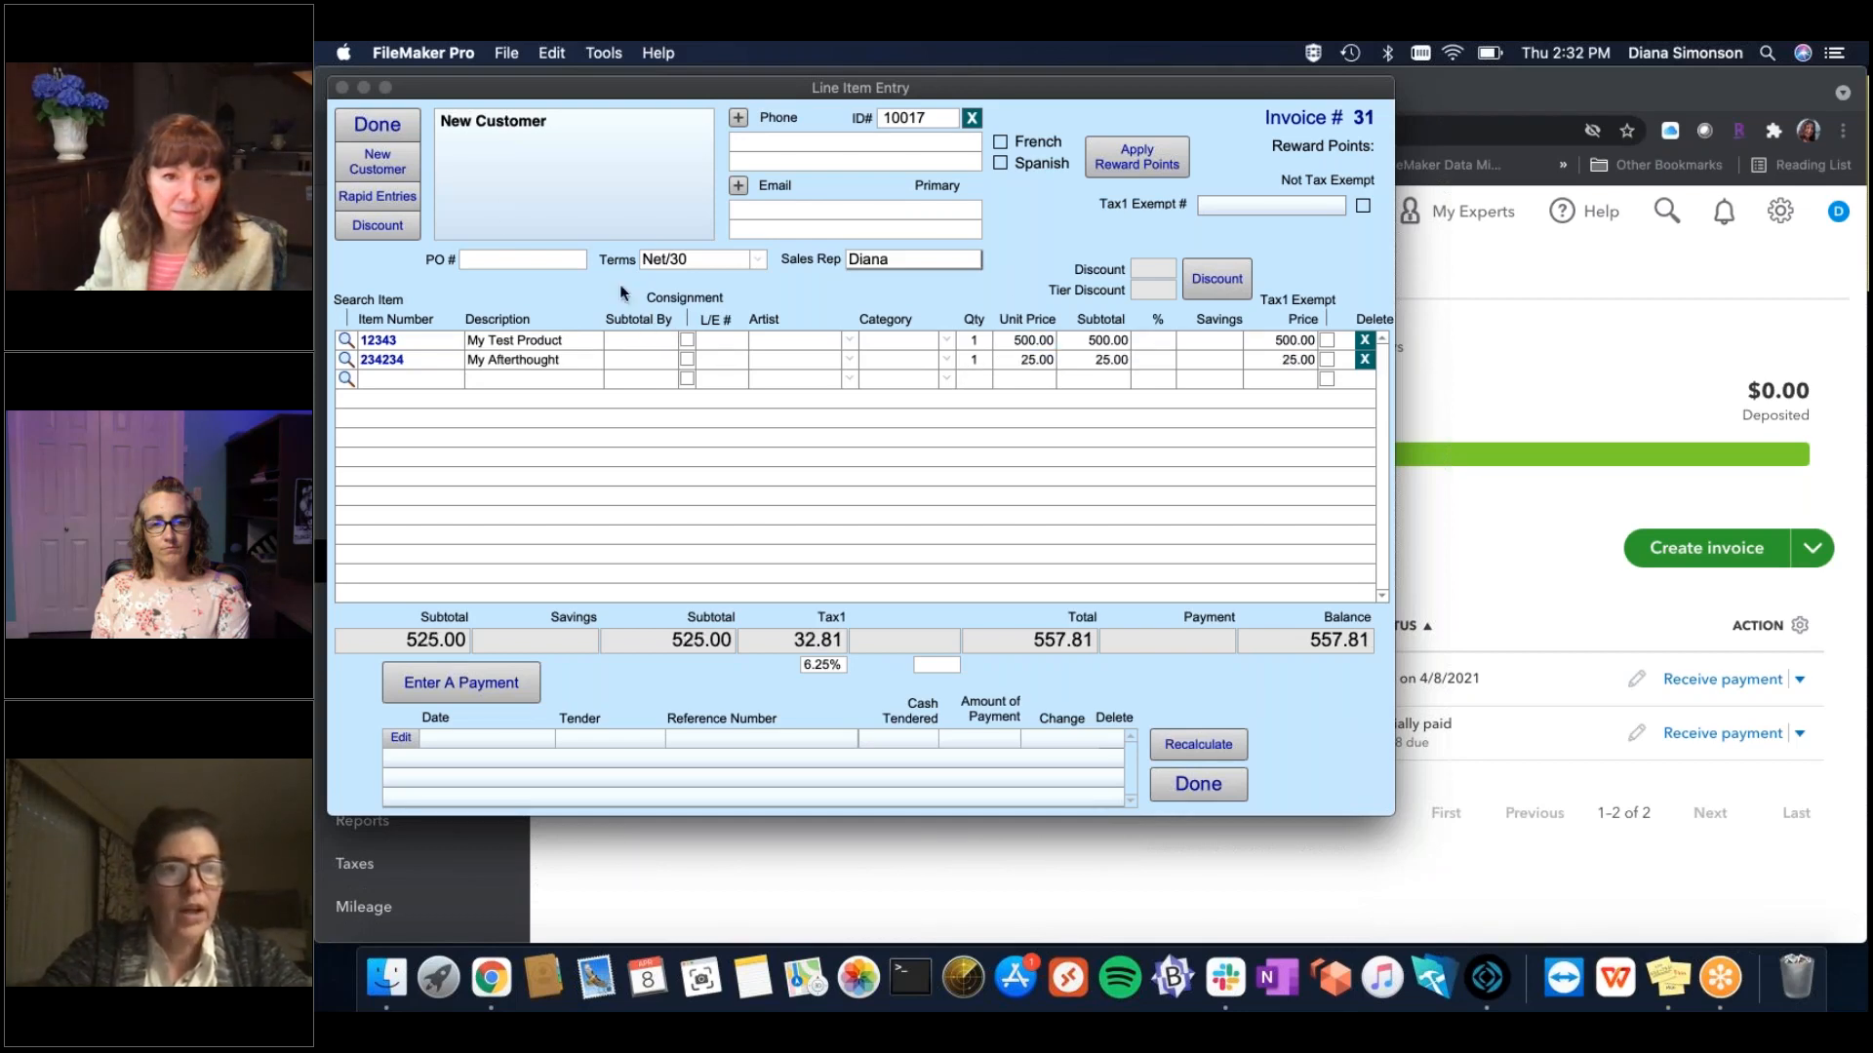
pyautogui.click(482, 689)
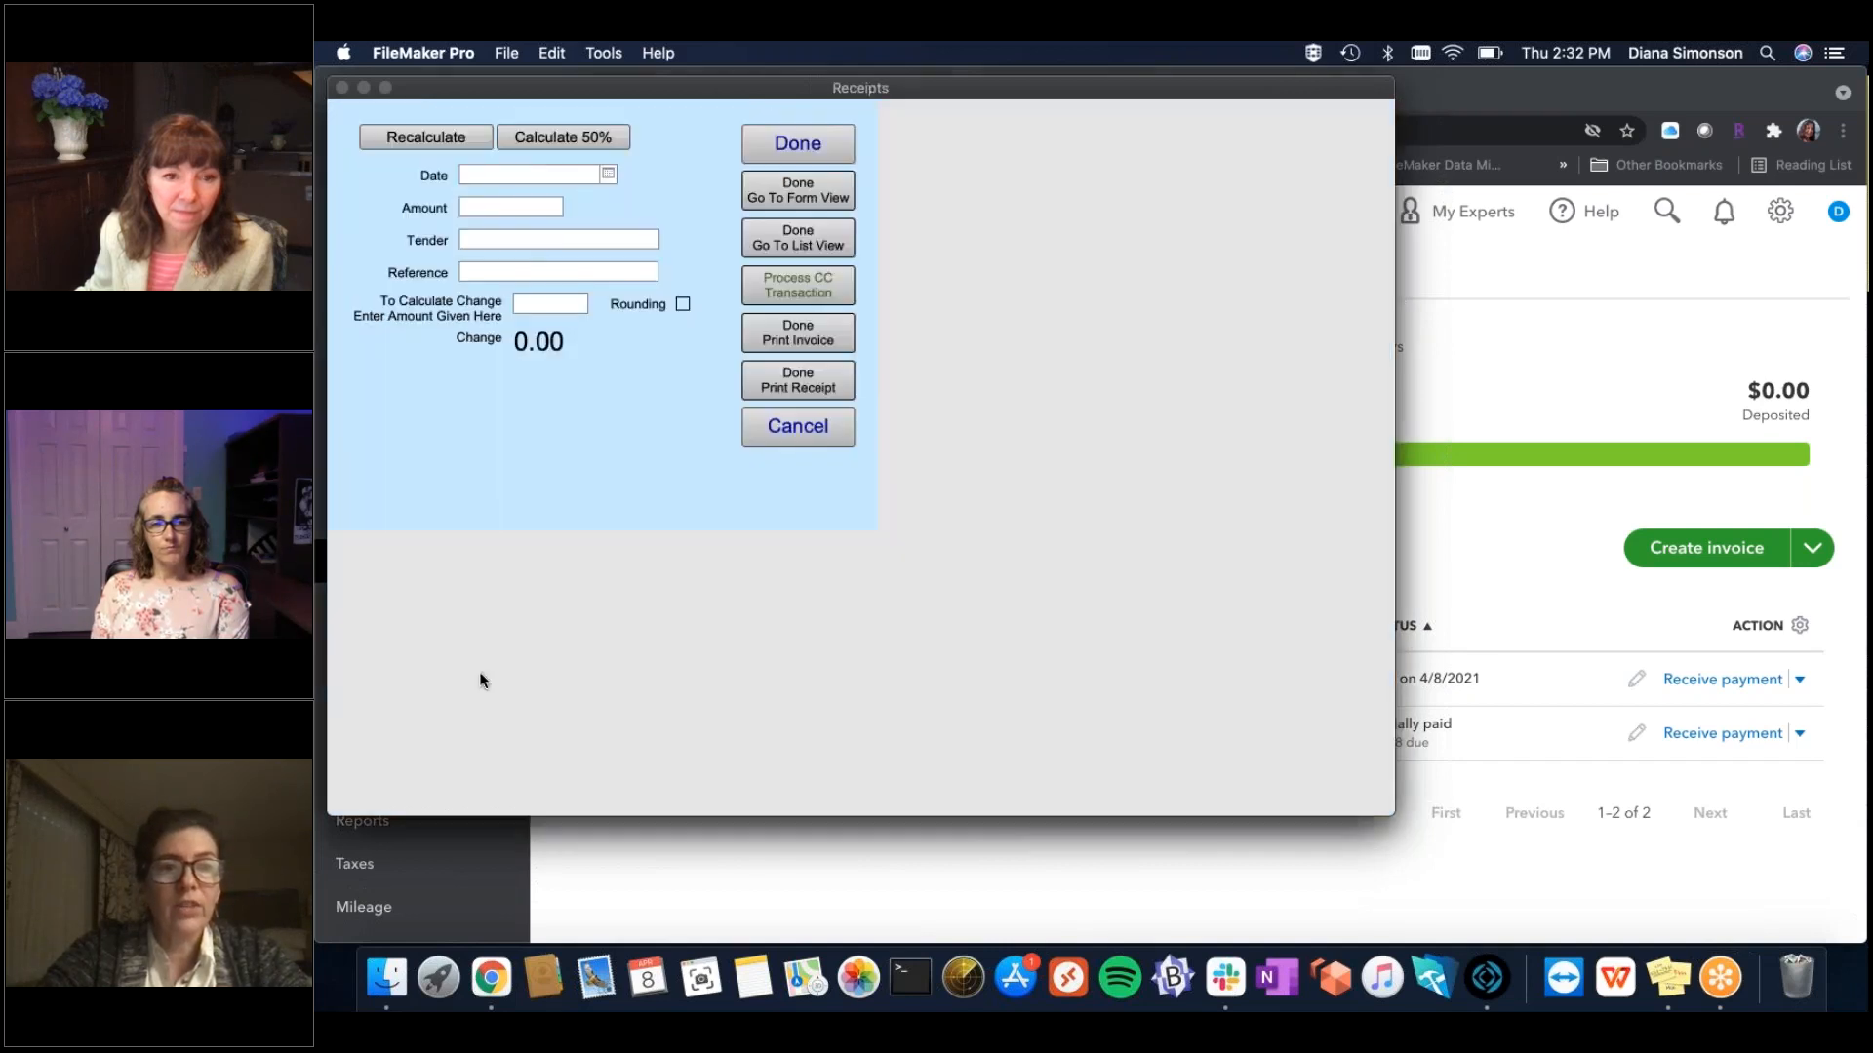
# Look through the tender types list and its editor without changing anything.
pyautogui.click(677, 209)
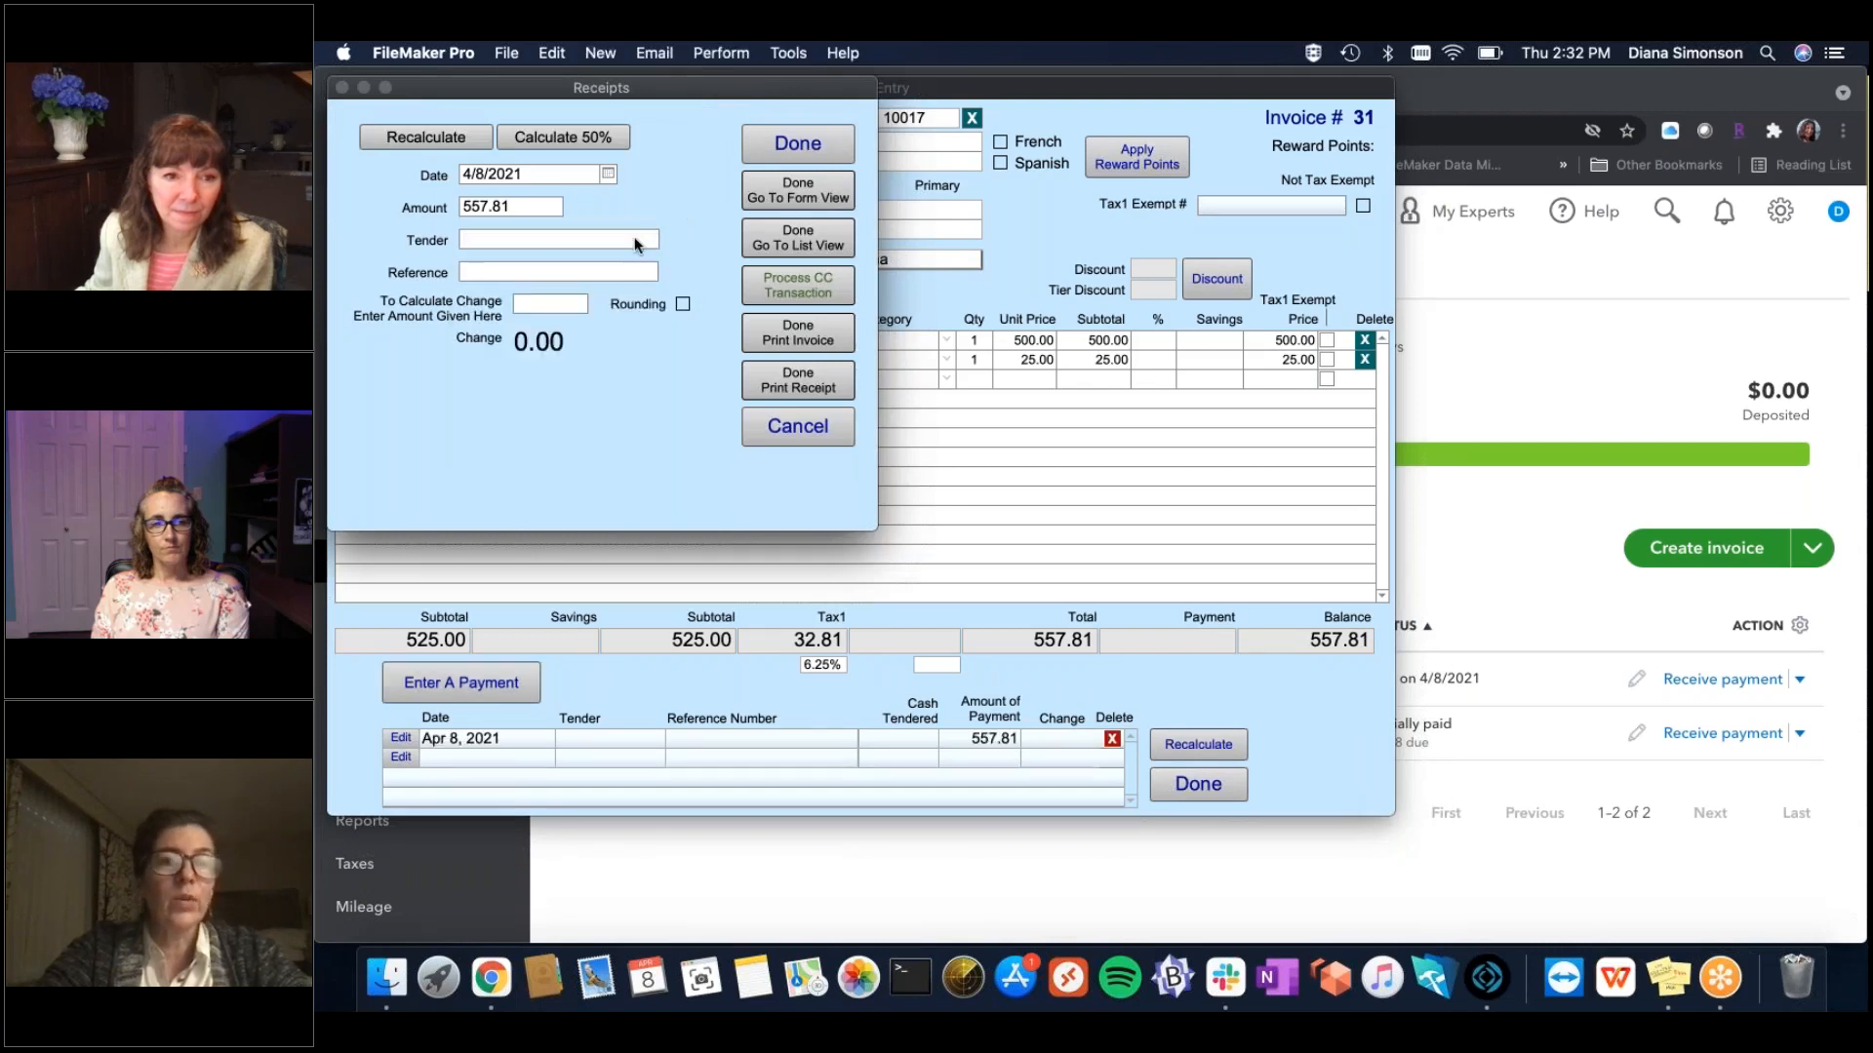
pyautogui.click(636, 242)
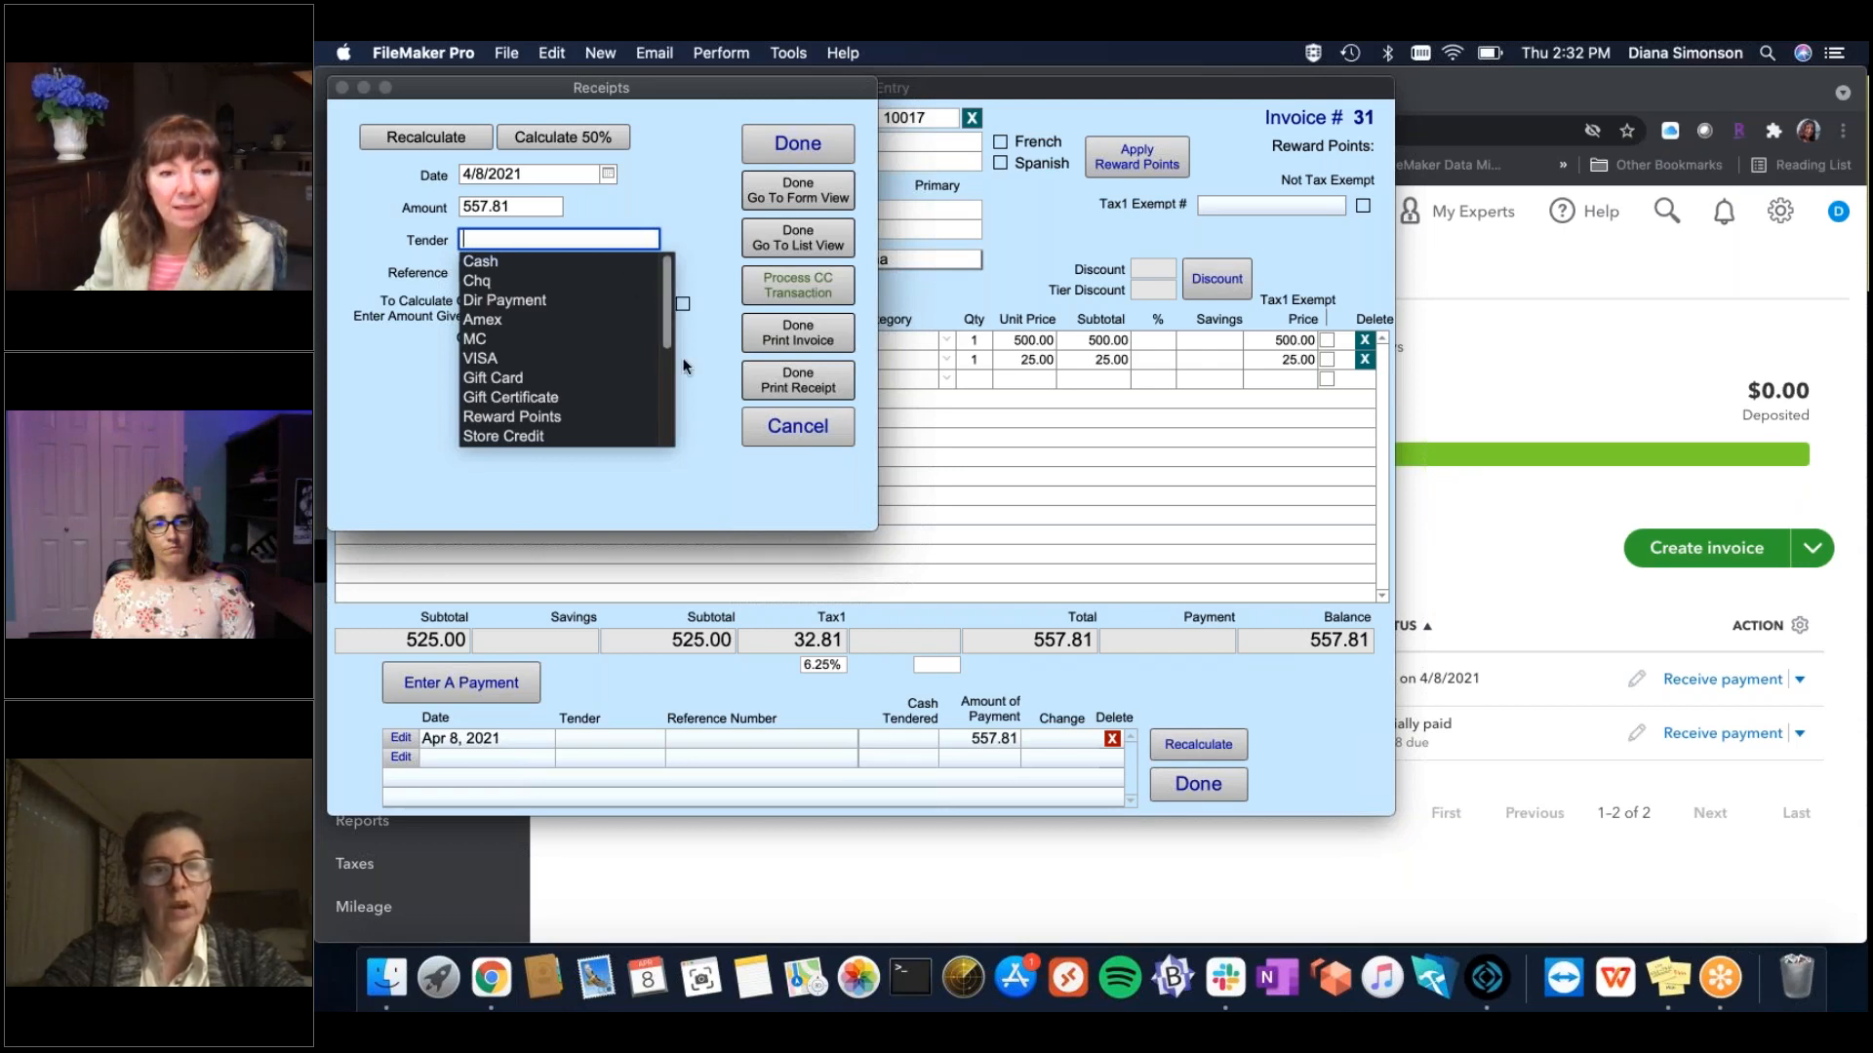
pyautogui.scroll(-5, 558, 429)
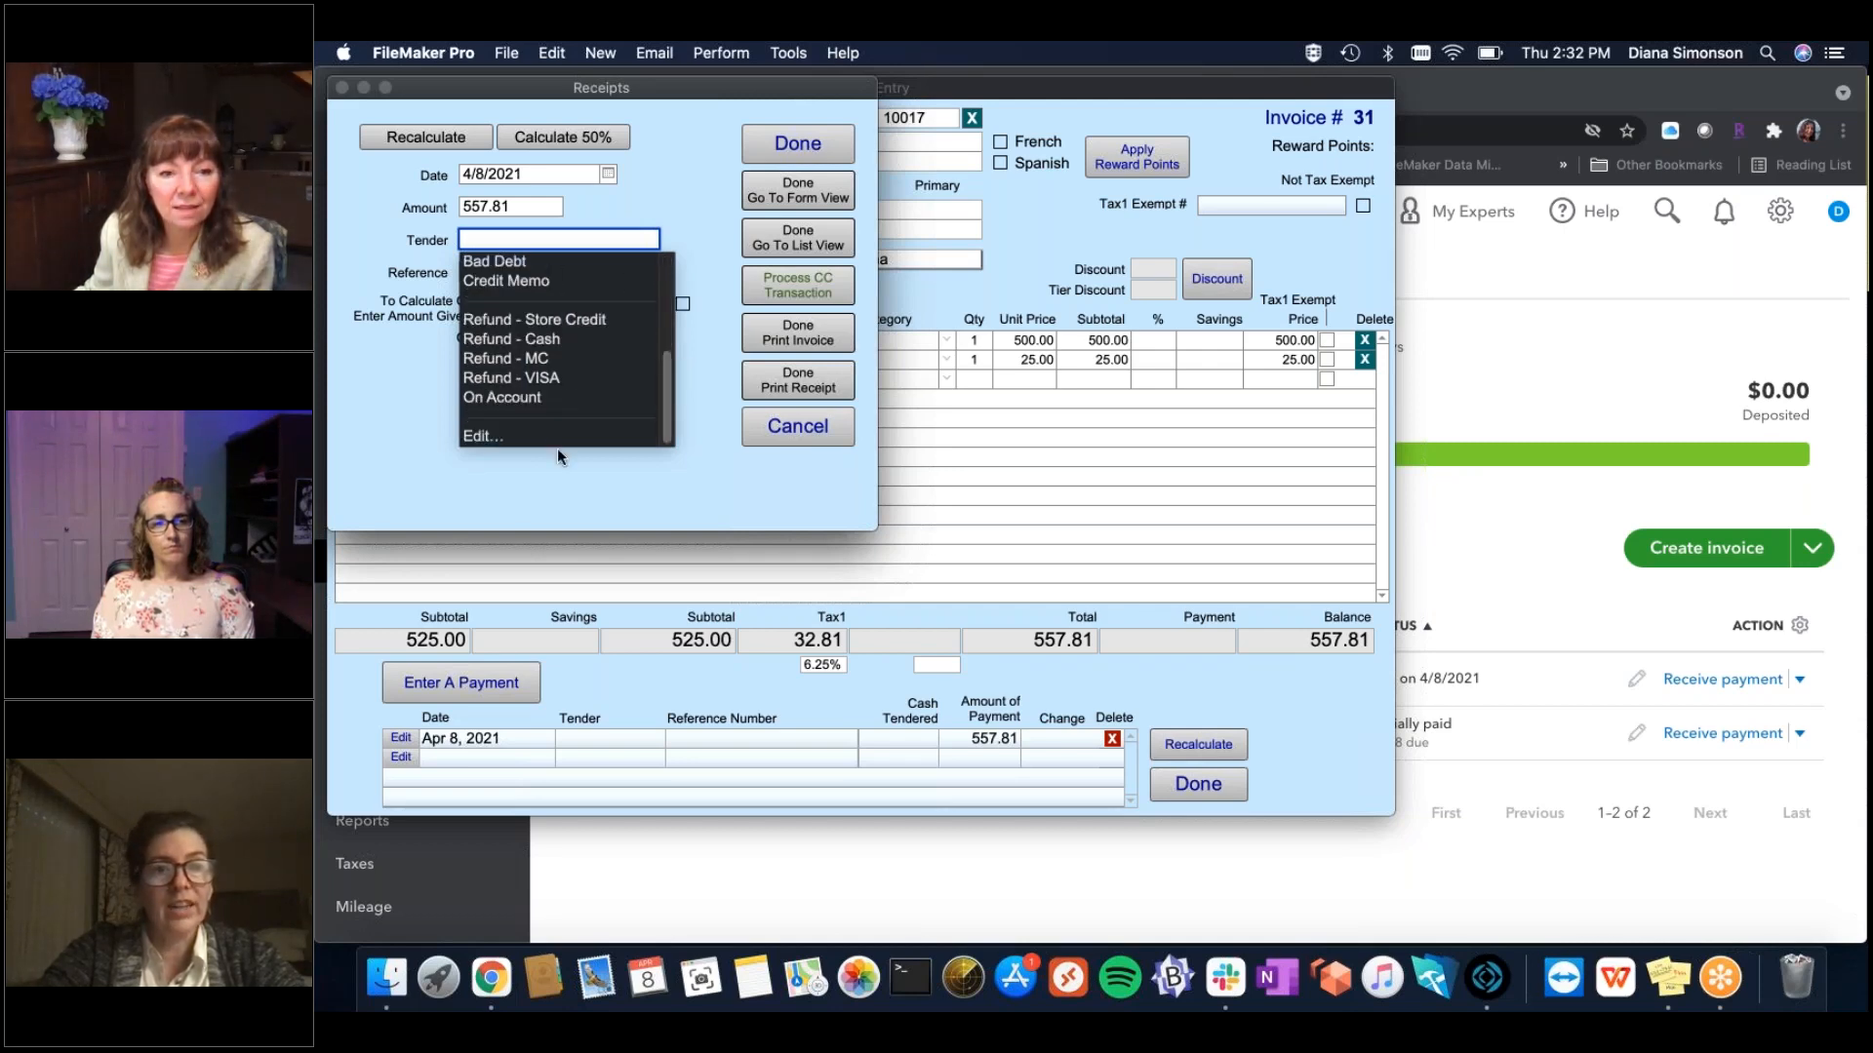
pyautogui.click(485, 438)
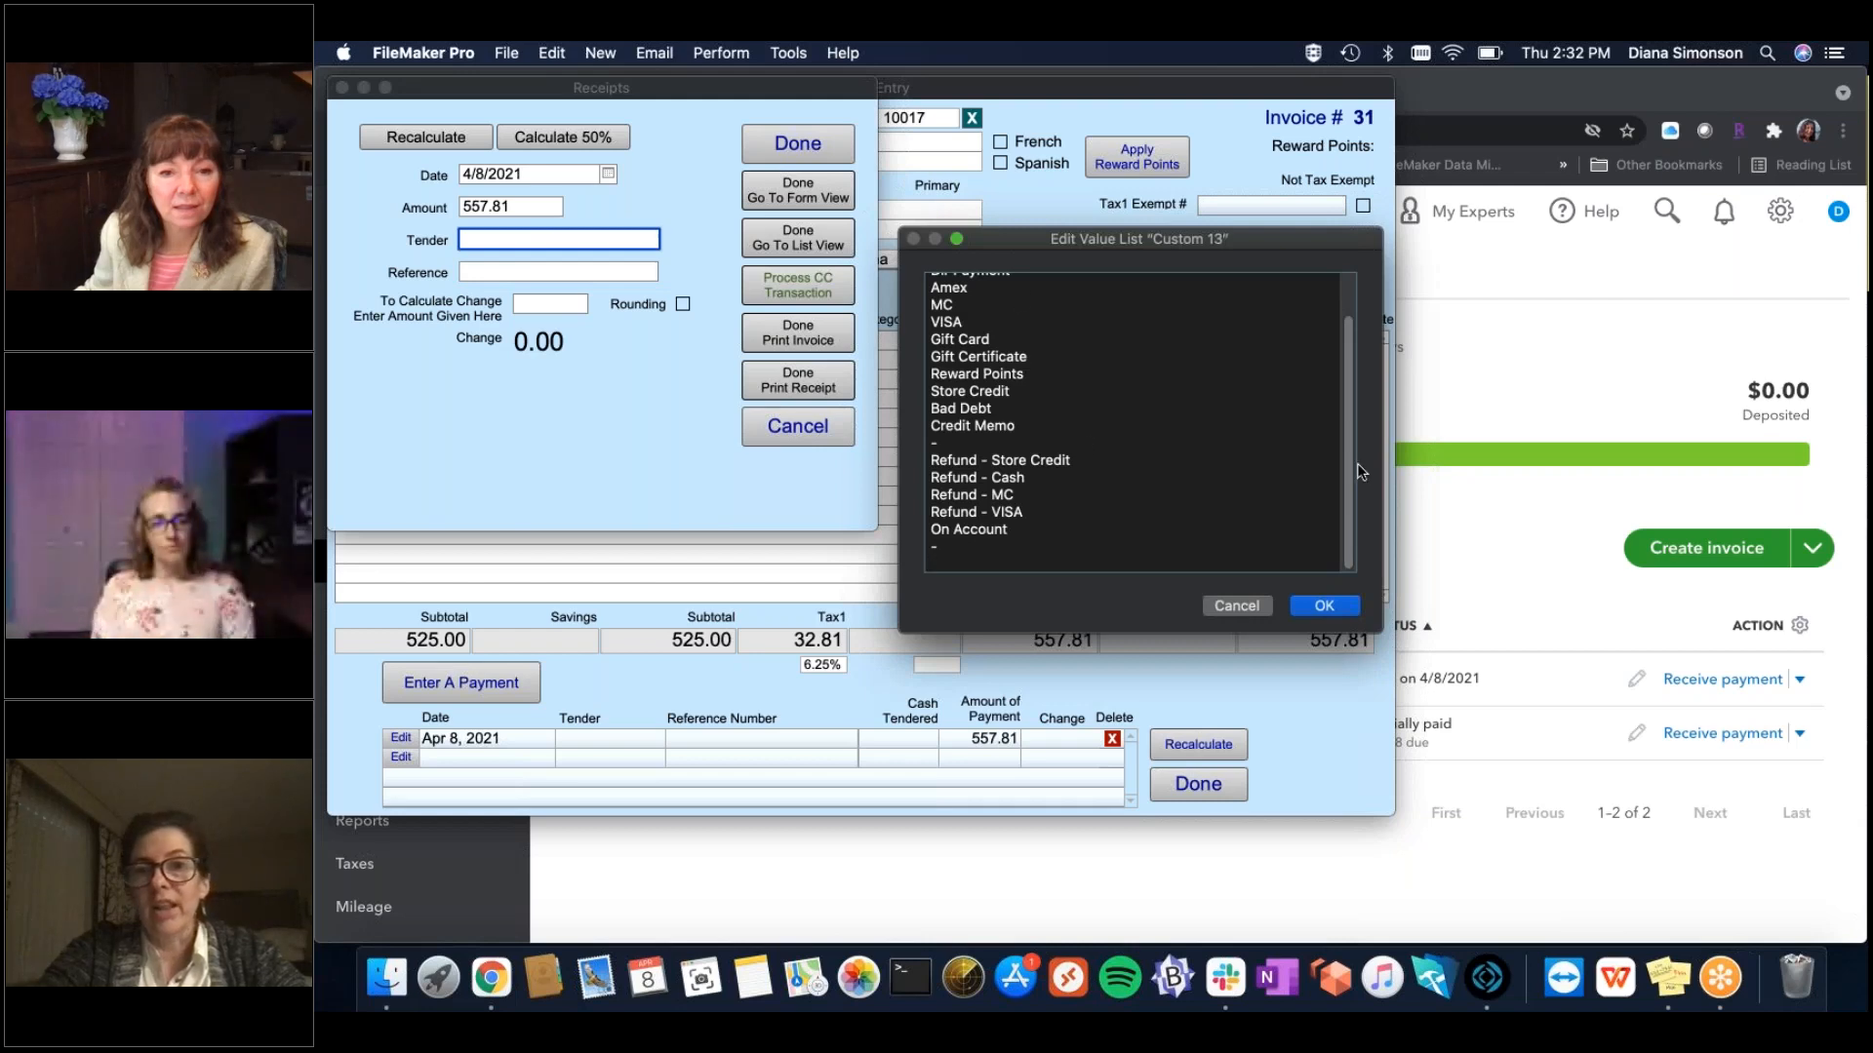
pyautogui.moveTo(1348, 465); pyautogui.dragTo(1342, 379)
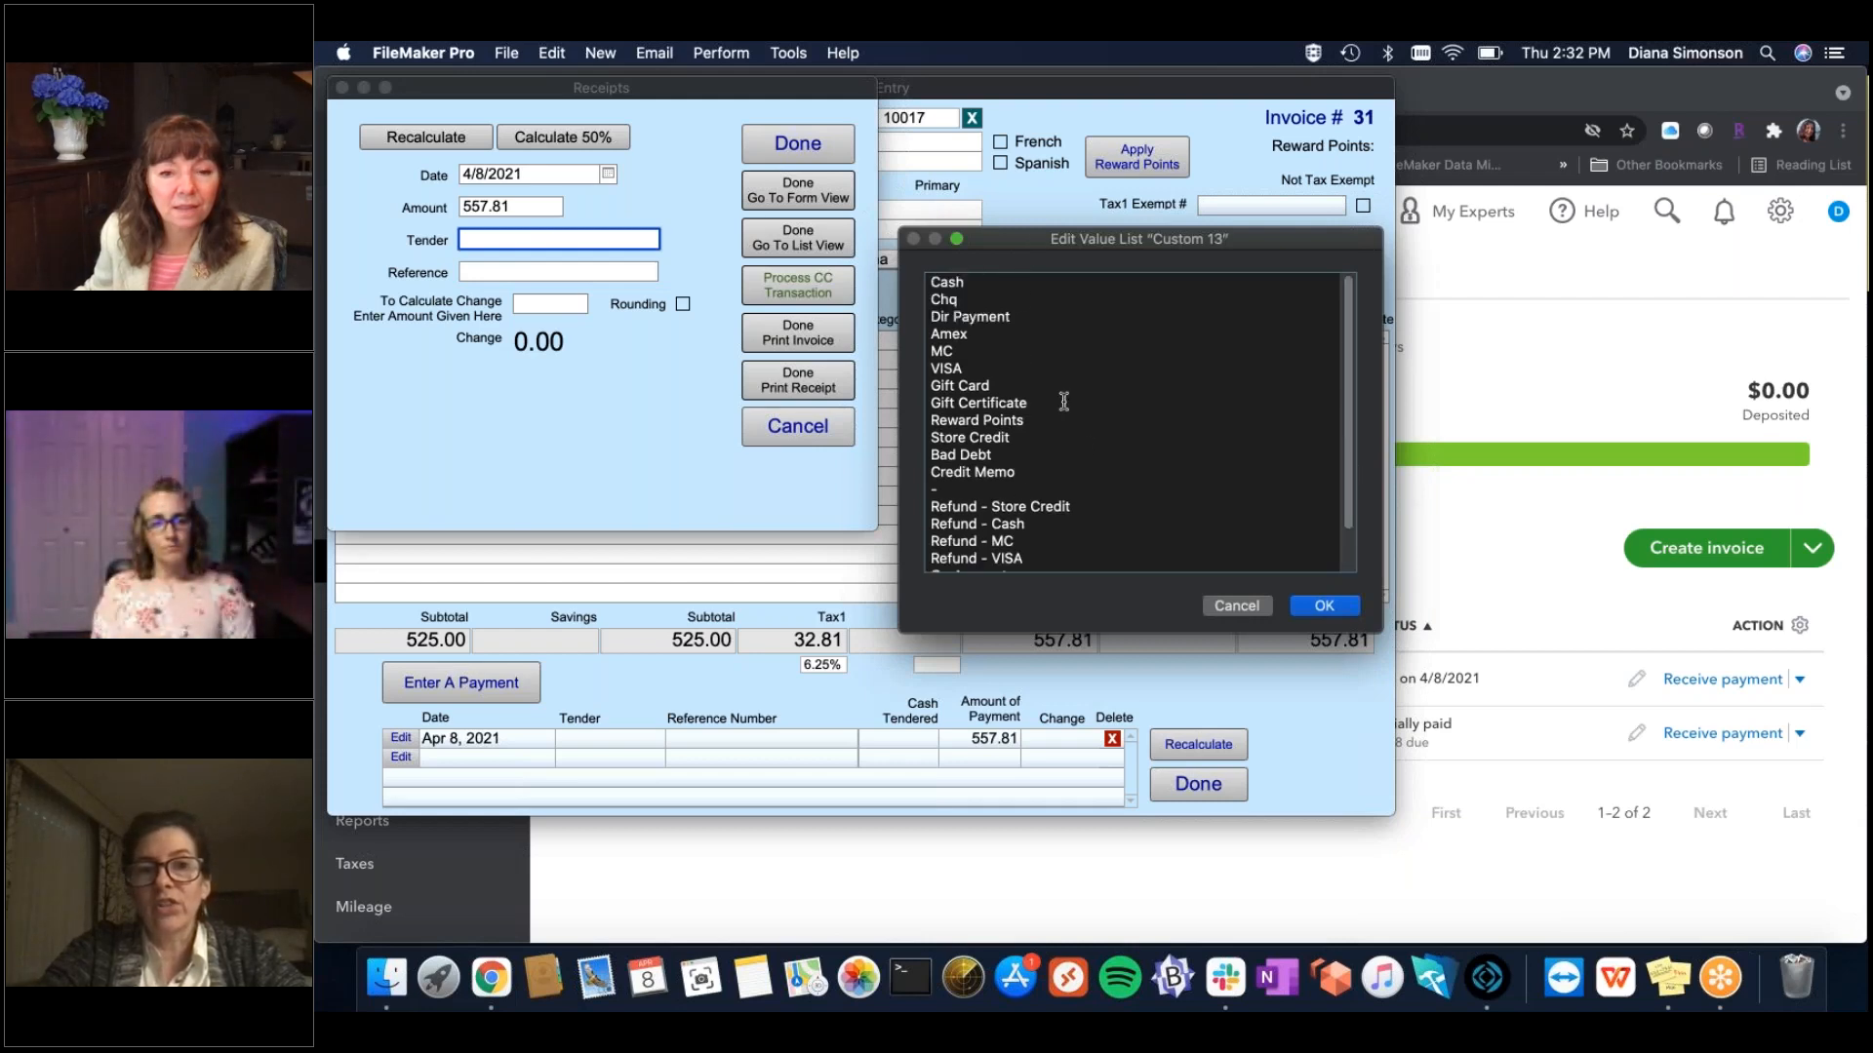
pyautogui.click(1237, 606)
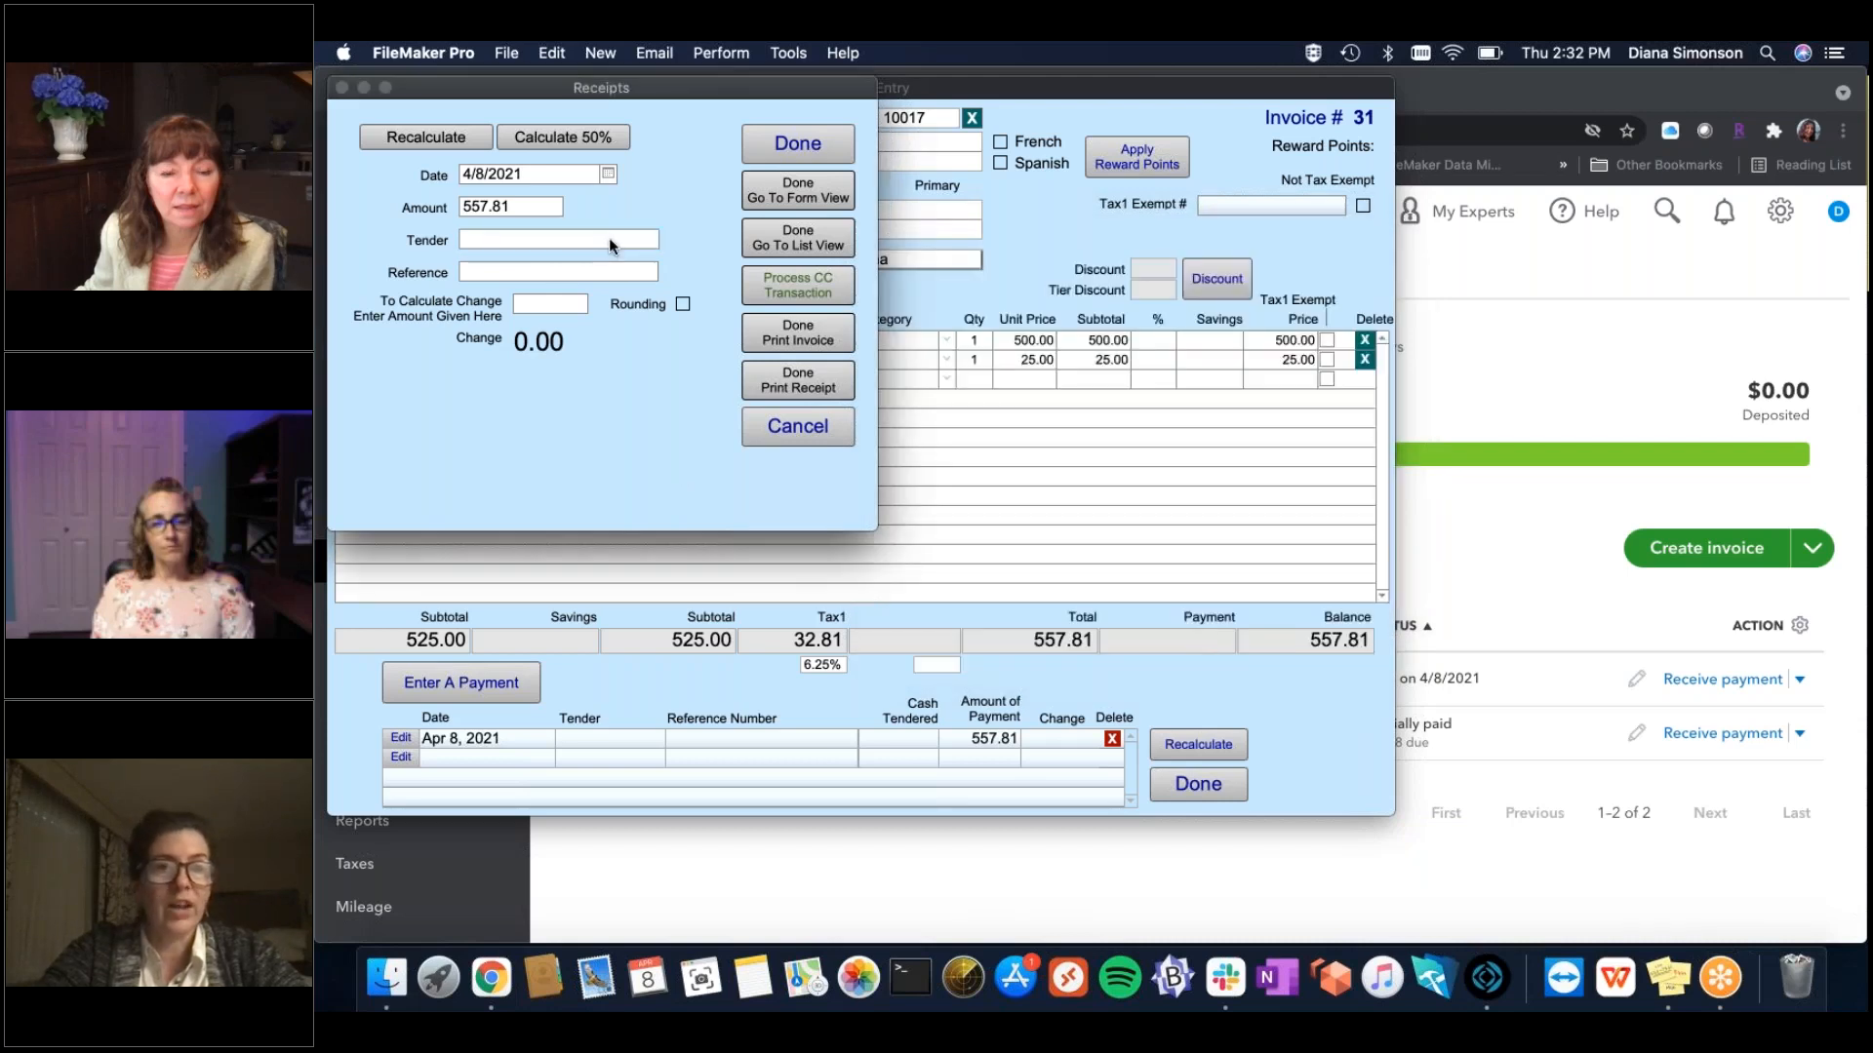
# Record a 200.00 Cash payment on invoice 31, leaving a 357.81 balance.
pyautogui.click(608, 240)
pyautogui.click(527, 262)
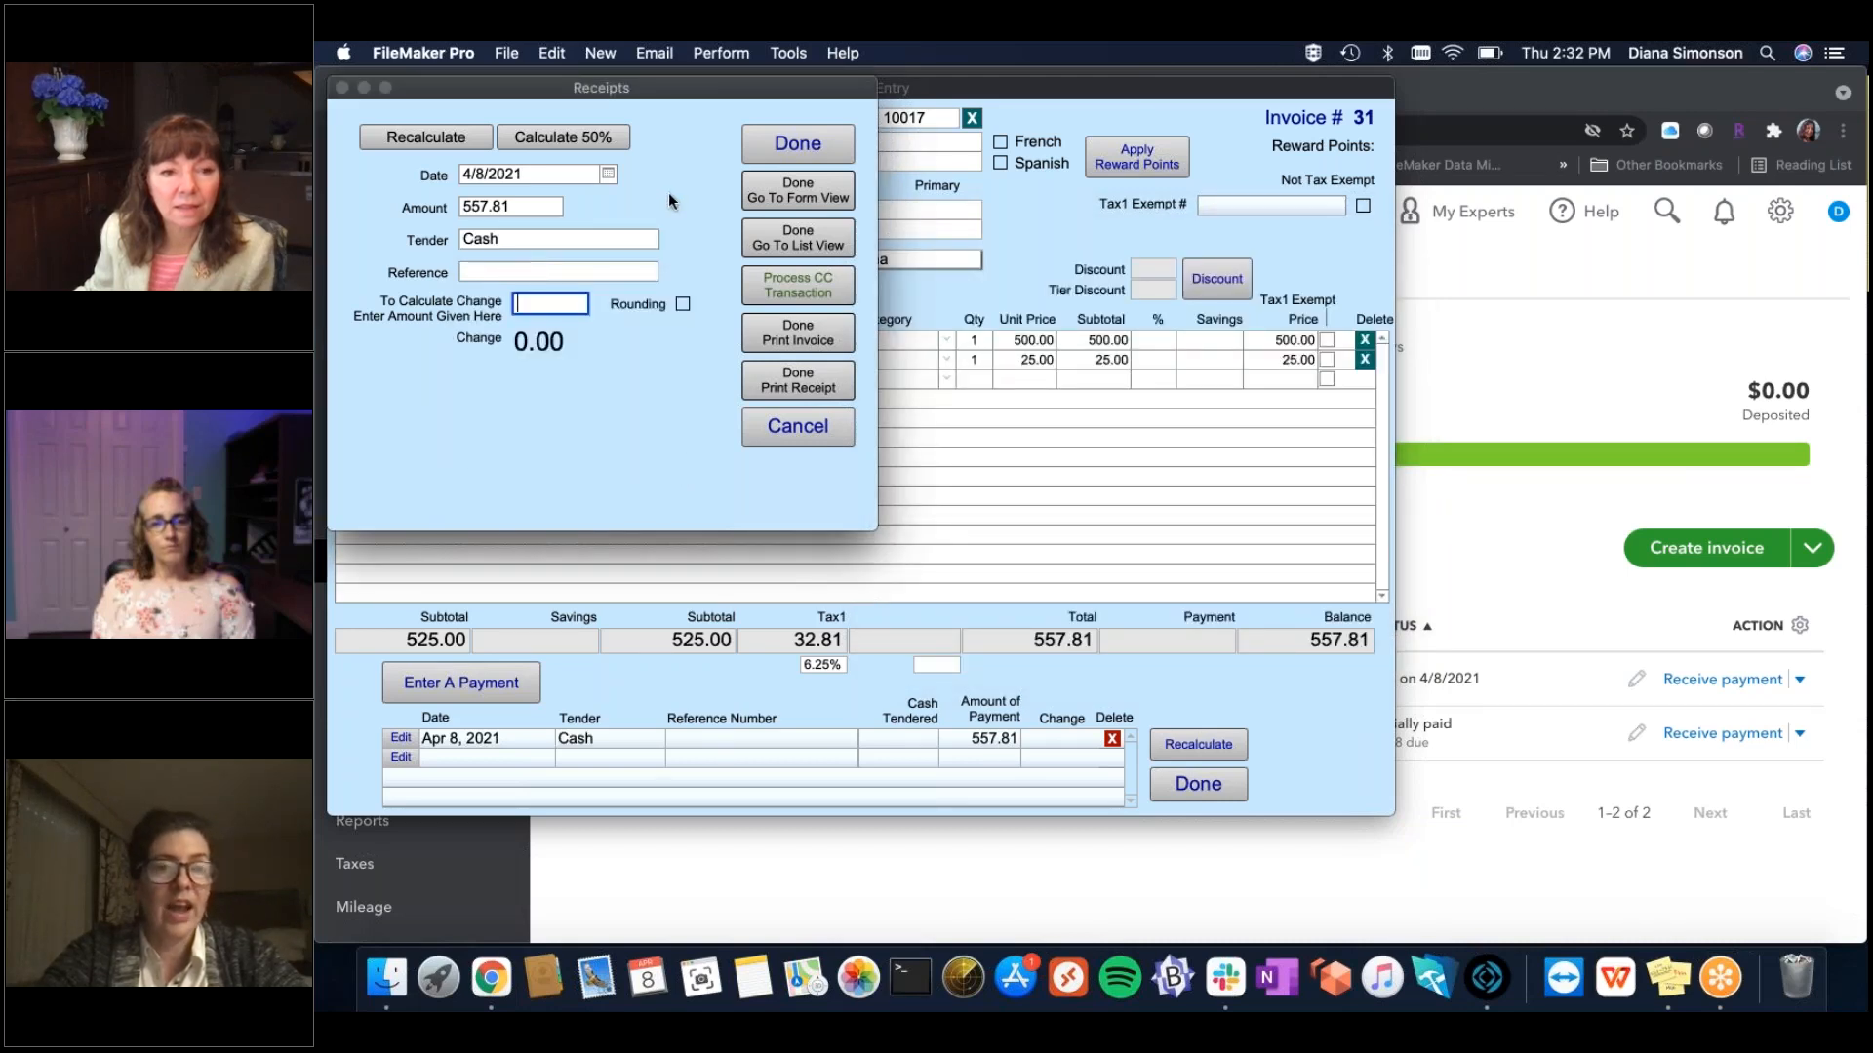
pyautogui.click(574, 285)
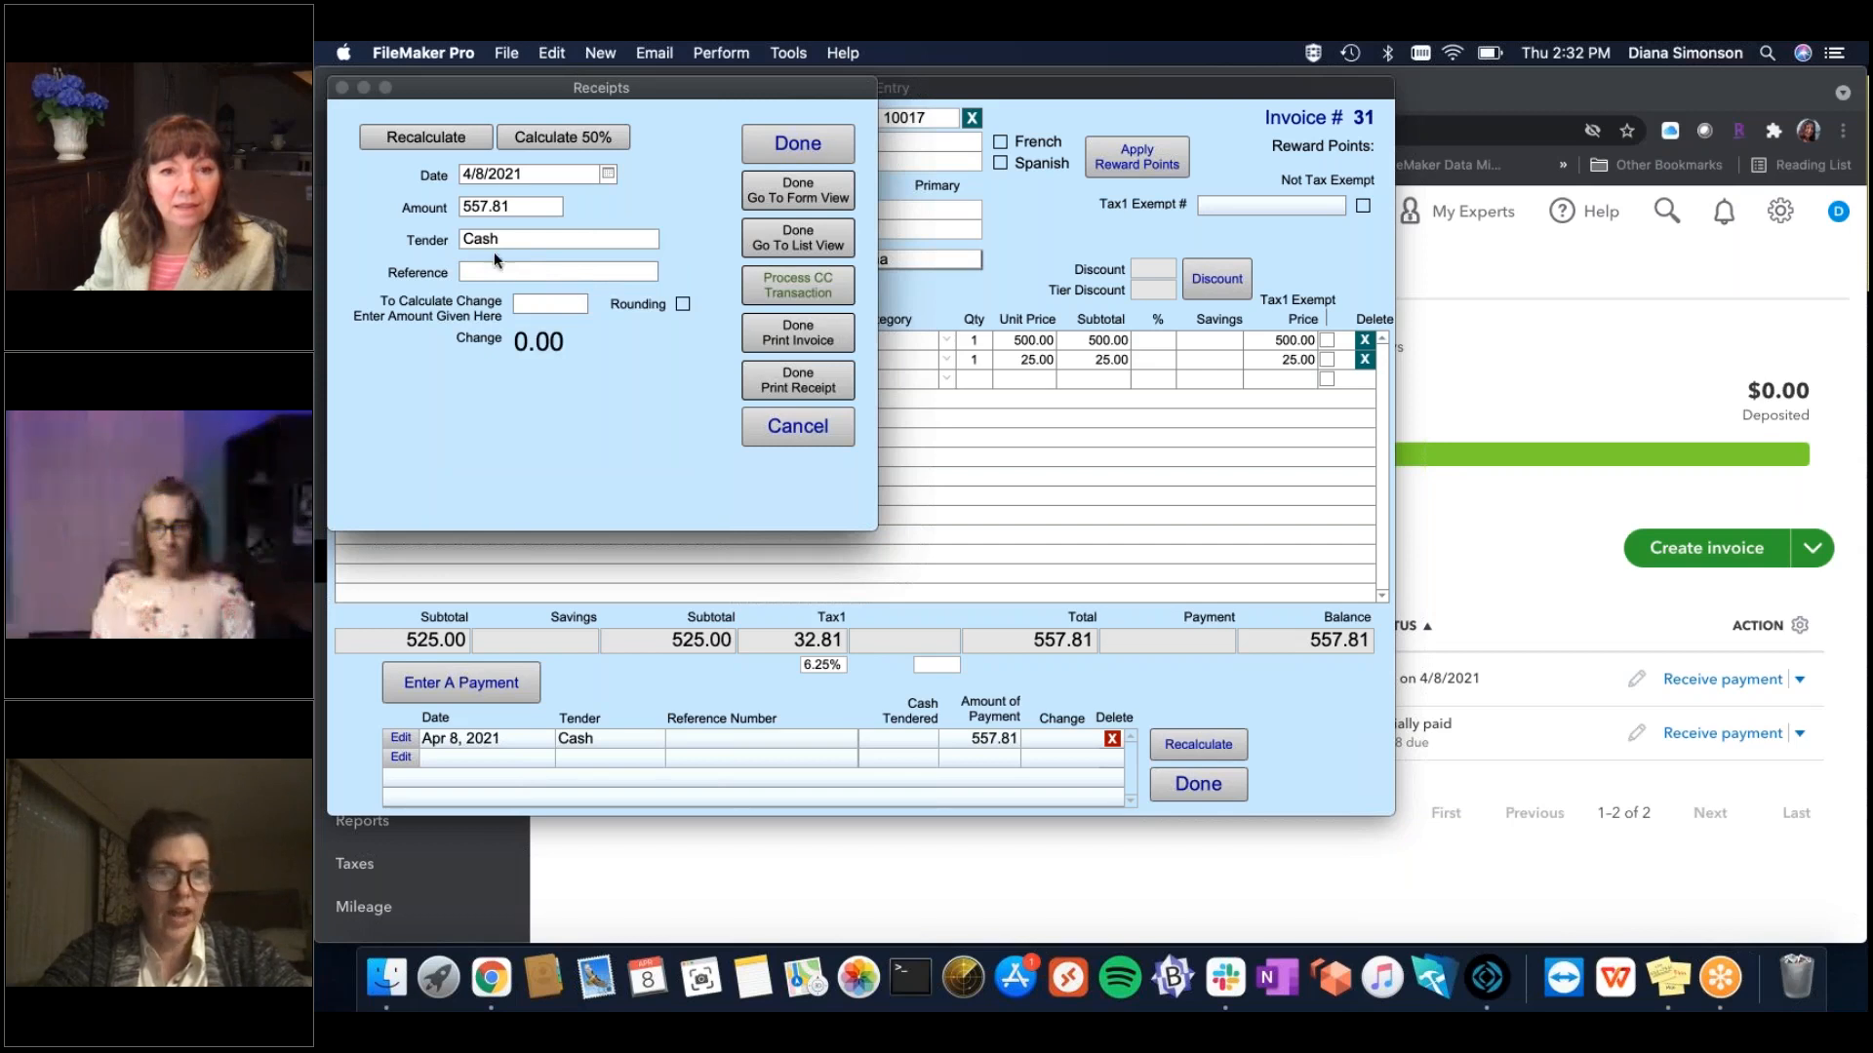
pyautogui.click(519, 206)
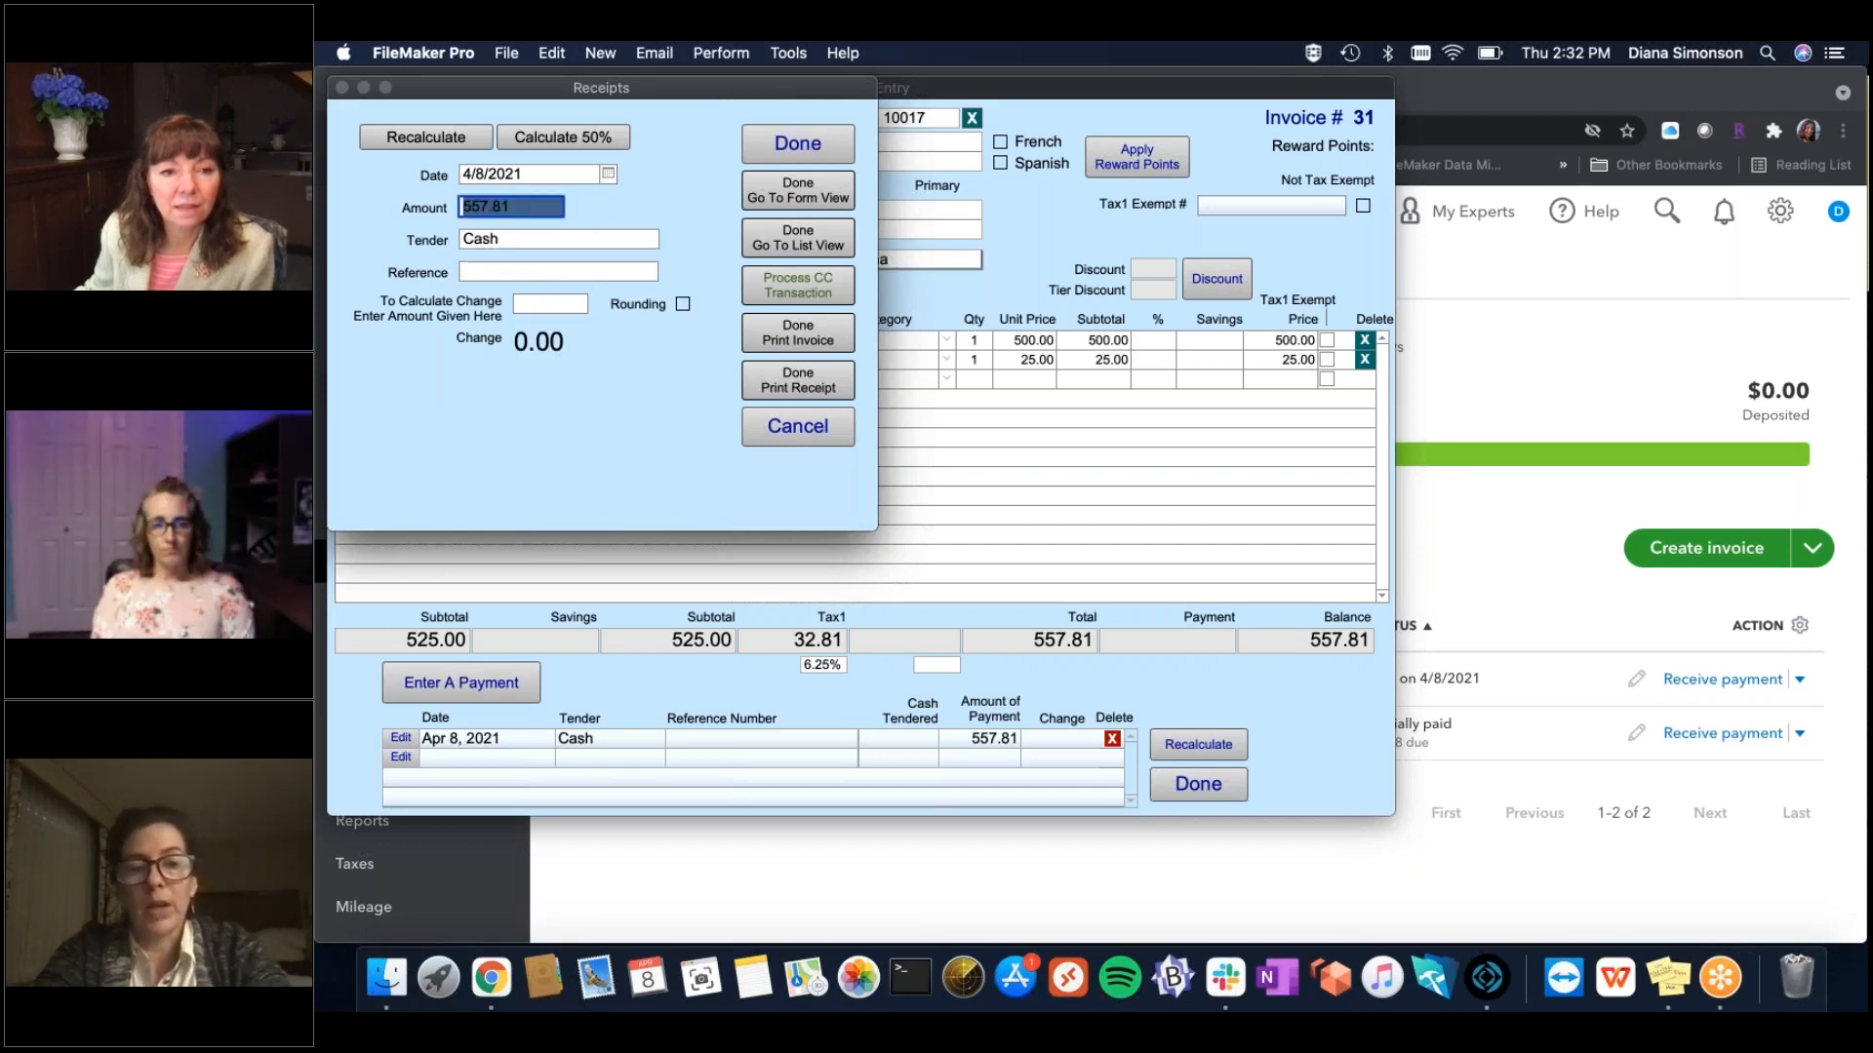
pyautogui.write('200')
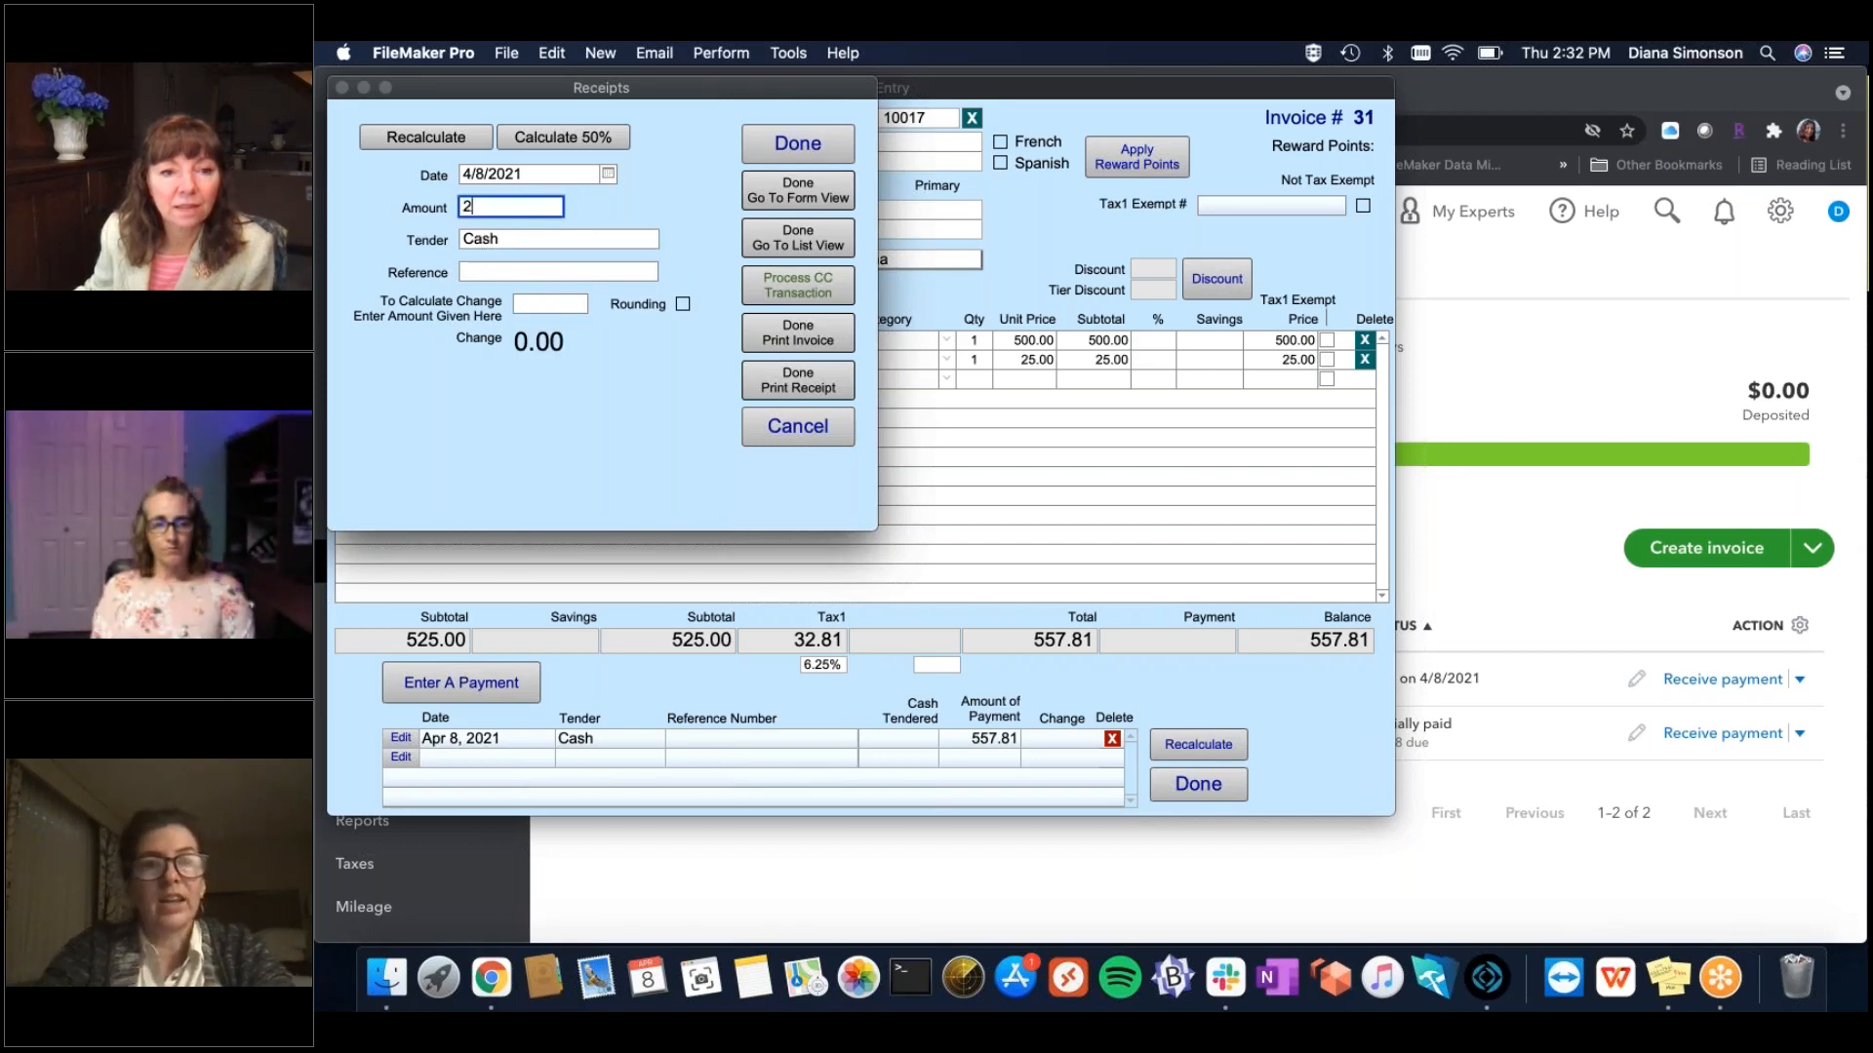
pyautogui.click(667, 228)
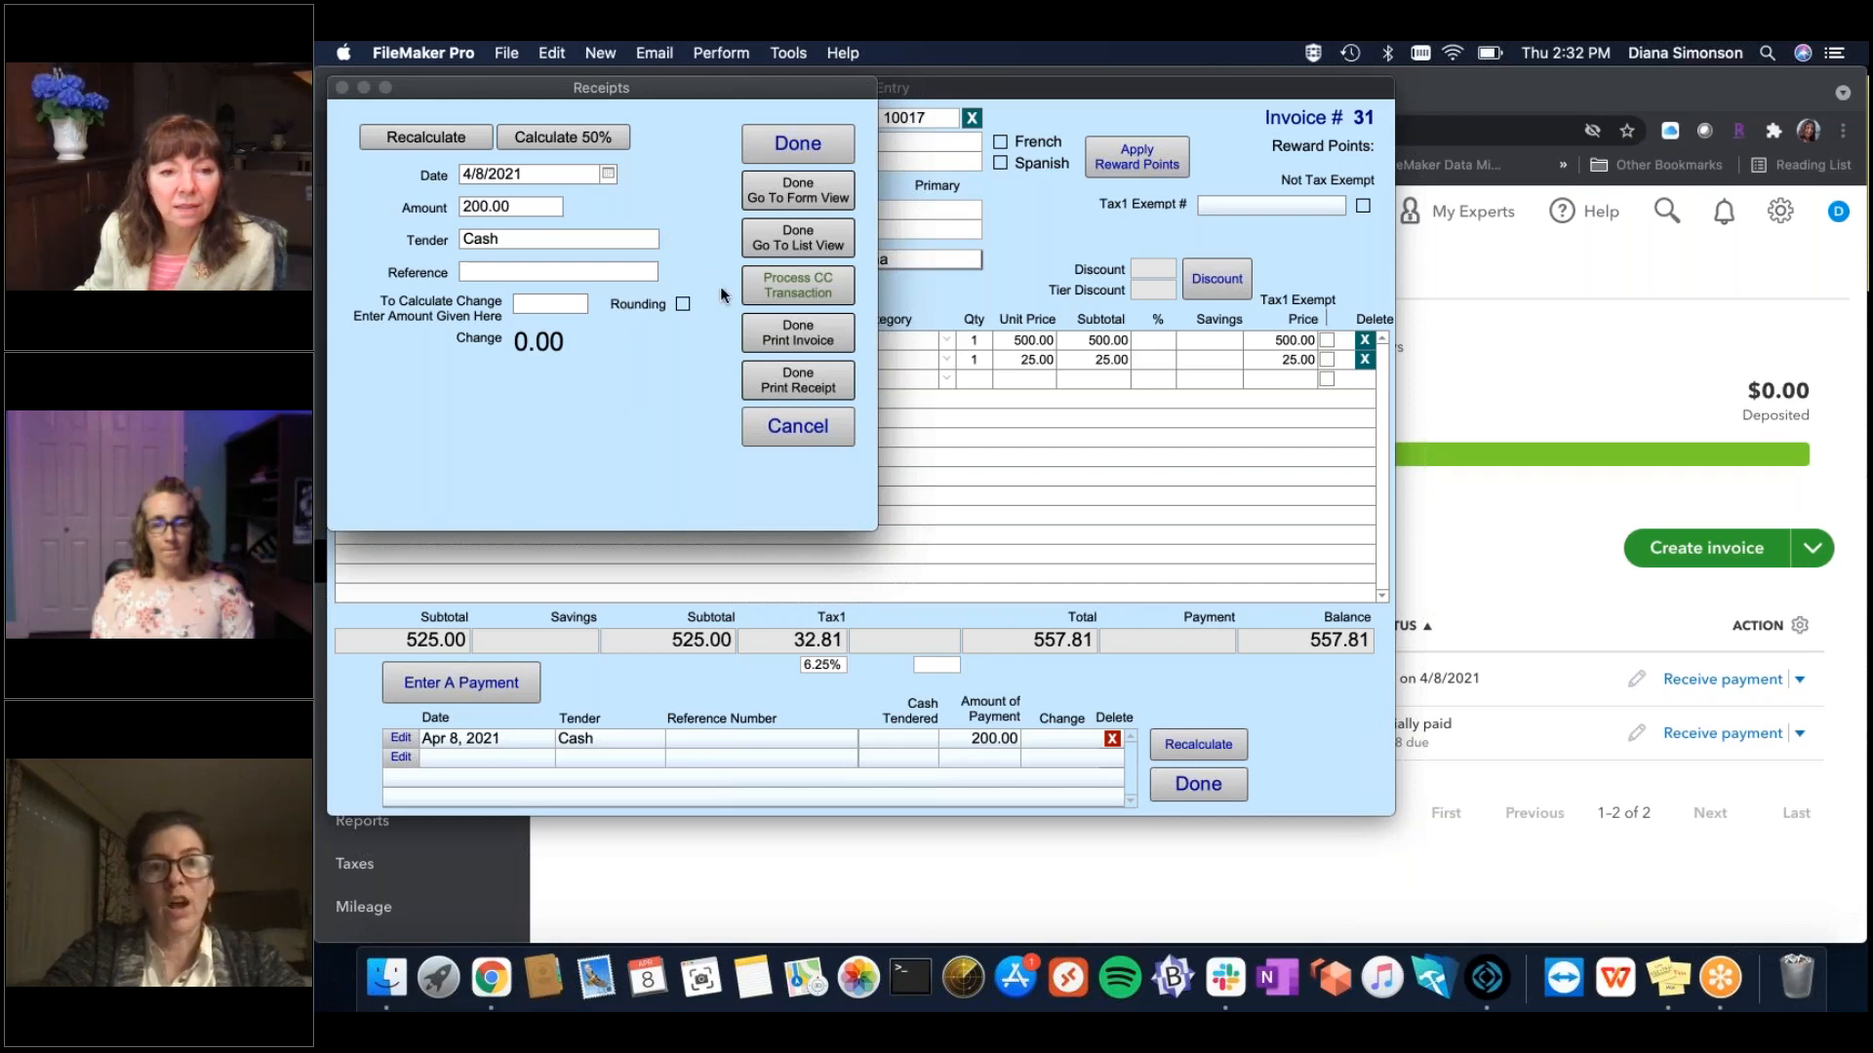
pyautogui.click(797, 144)
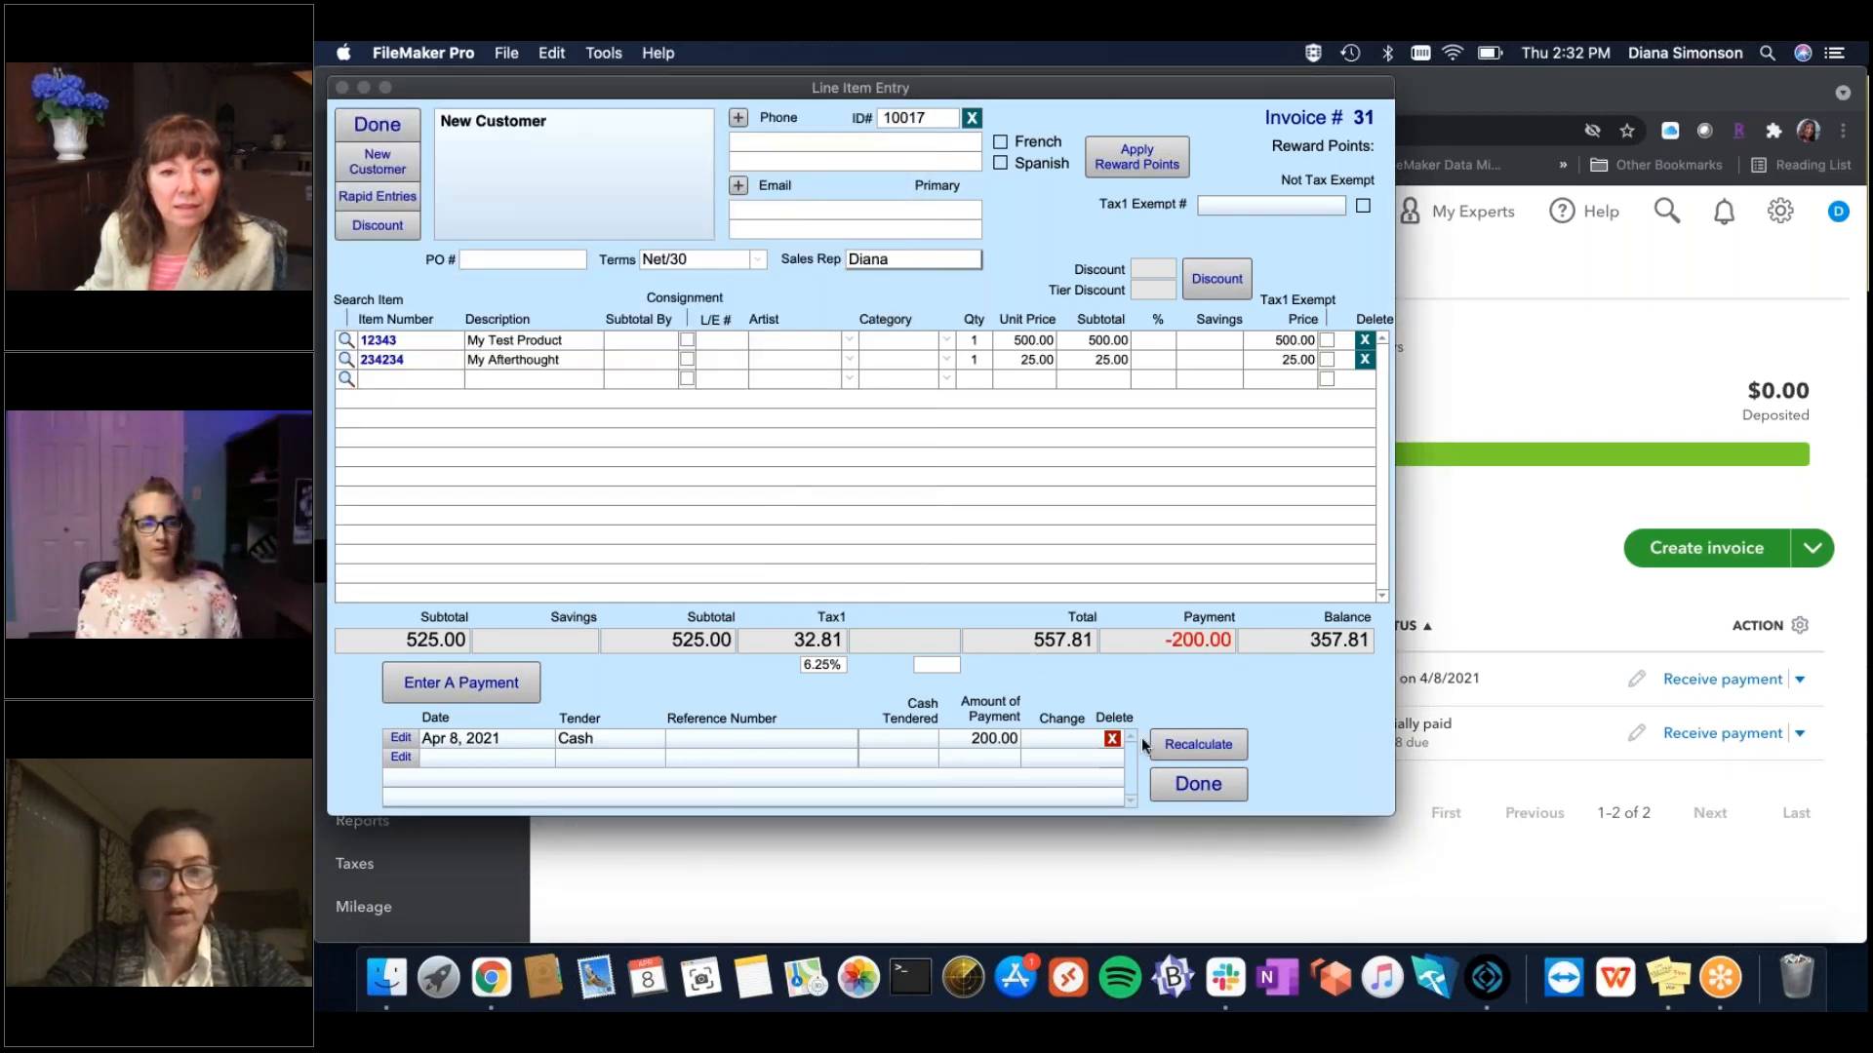
# Map the My Afterthought line to QuickBooks item Frame and push invoice 31 to QuickBooks.
pyautogui.click(1196, 796)
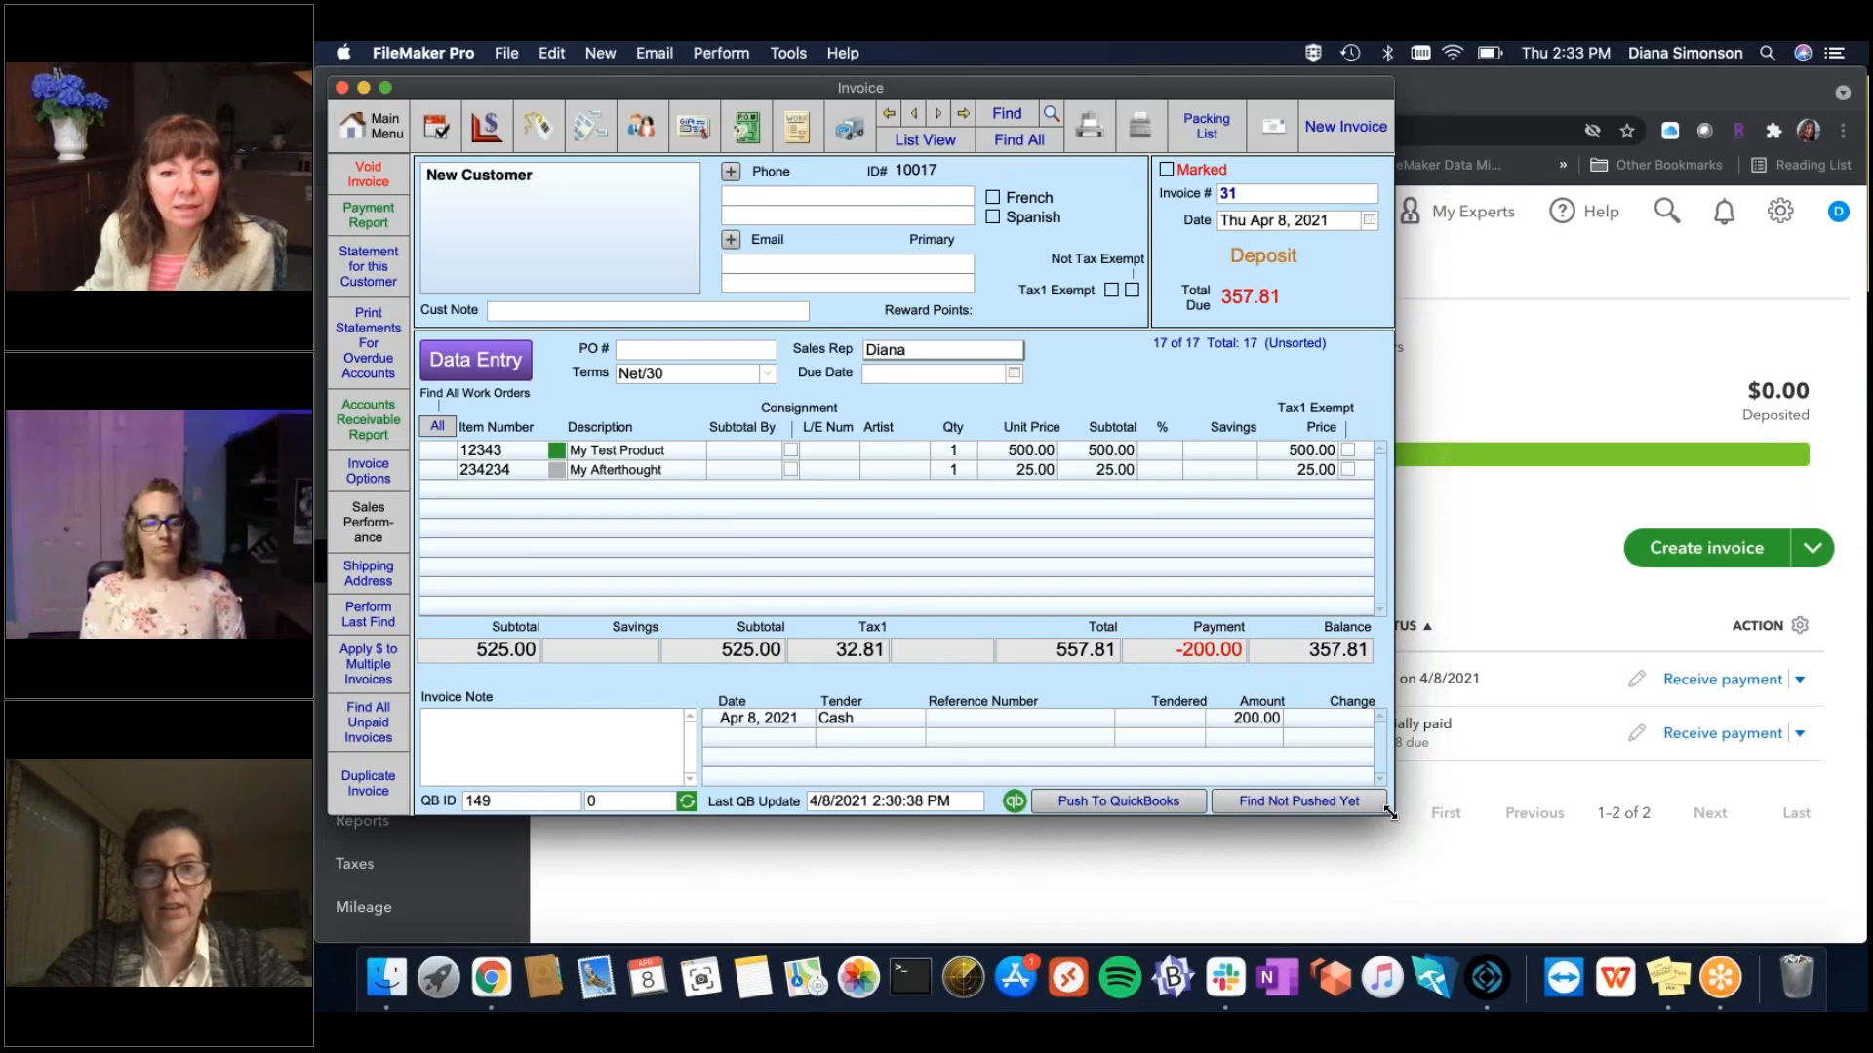
pyautogui.moveTo(1390, 813); pyautogui.dragTo(1607, 928)
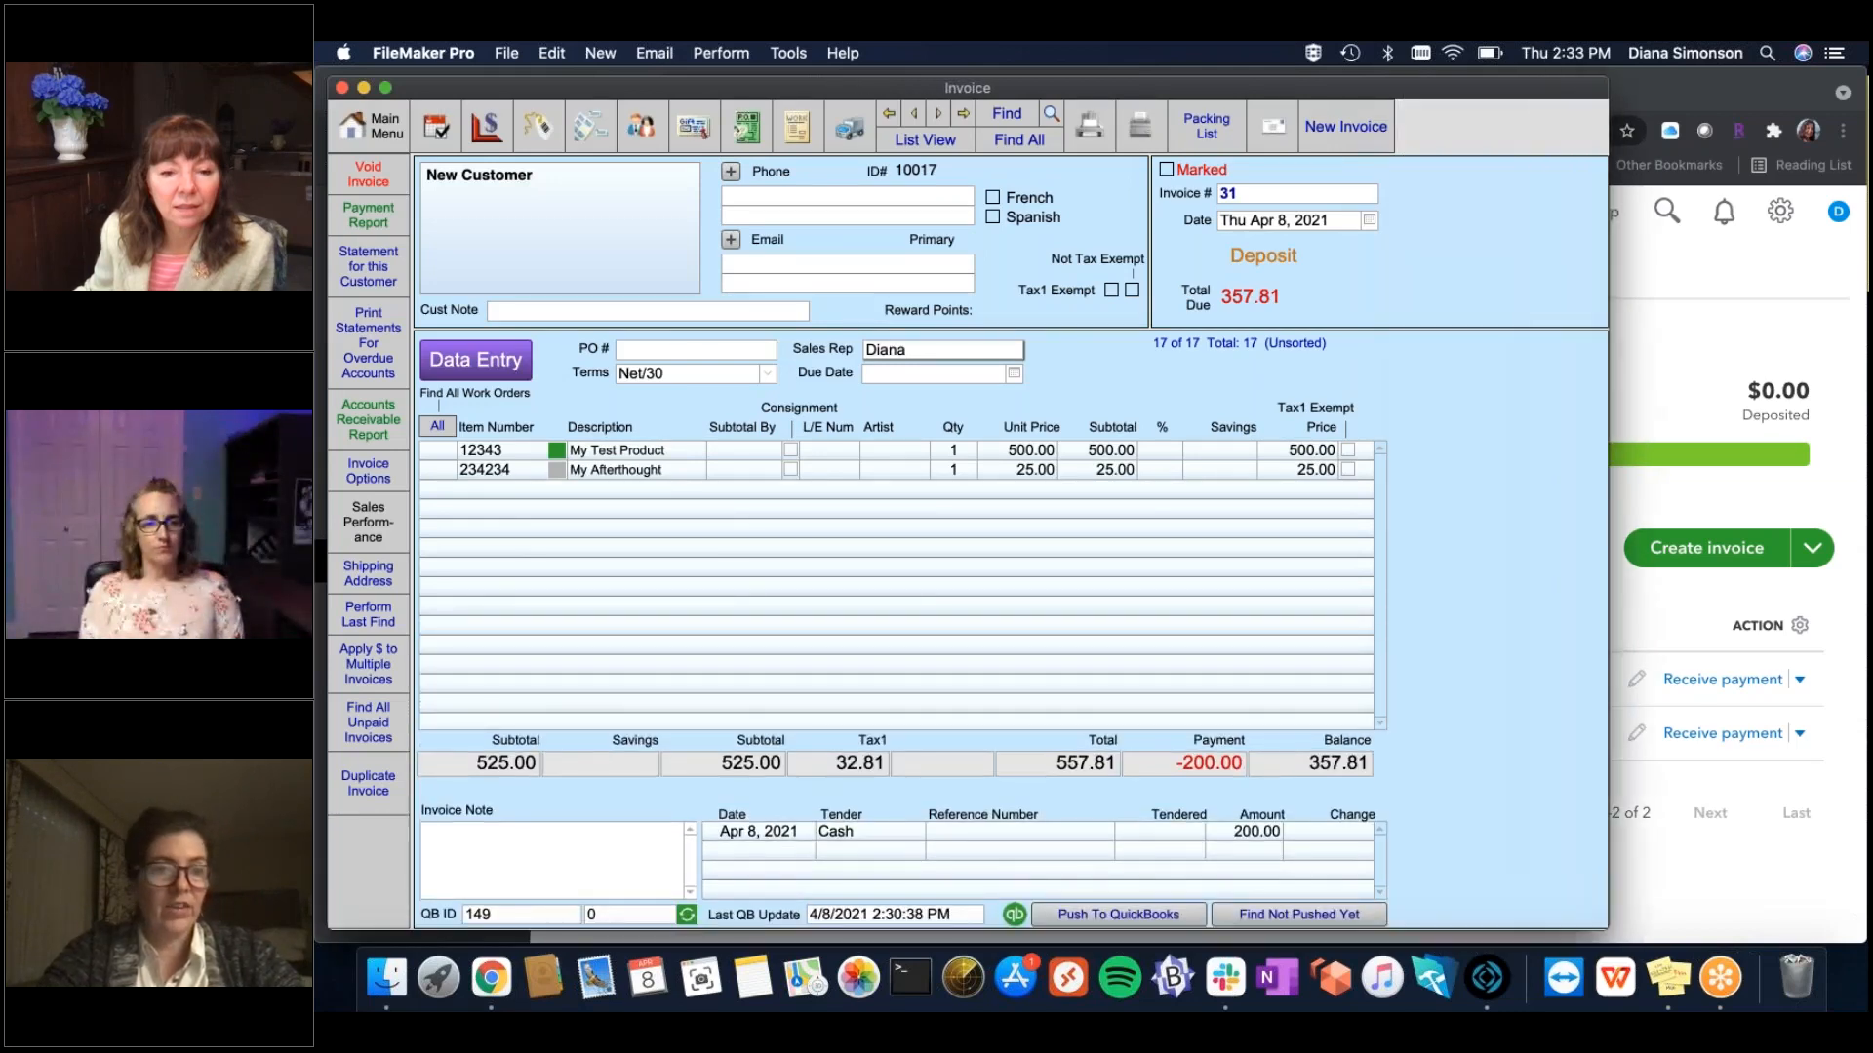
pyautogui.click(558, 472)
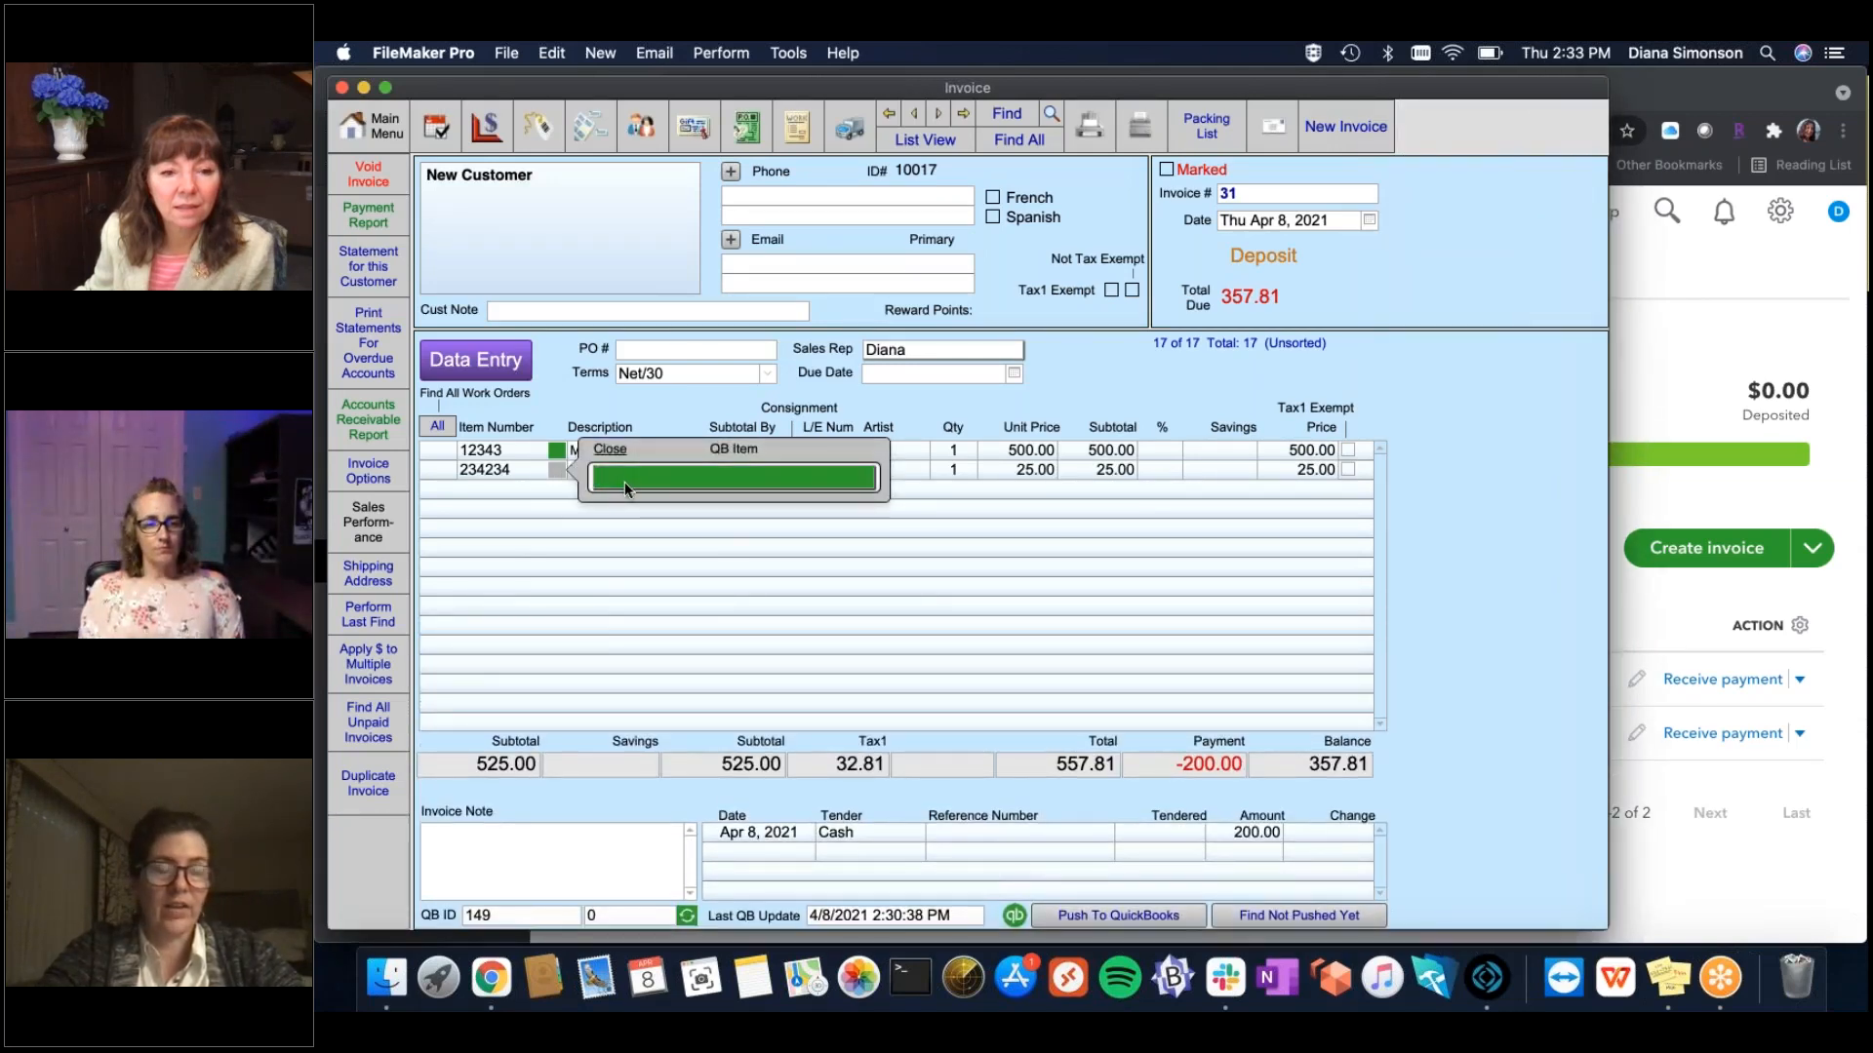
pyautogui.click(625, 490)
pyautogui.click(624, 495)
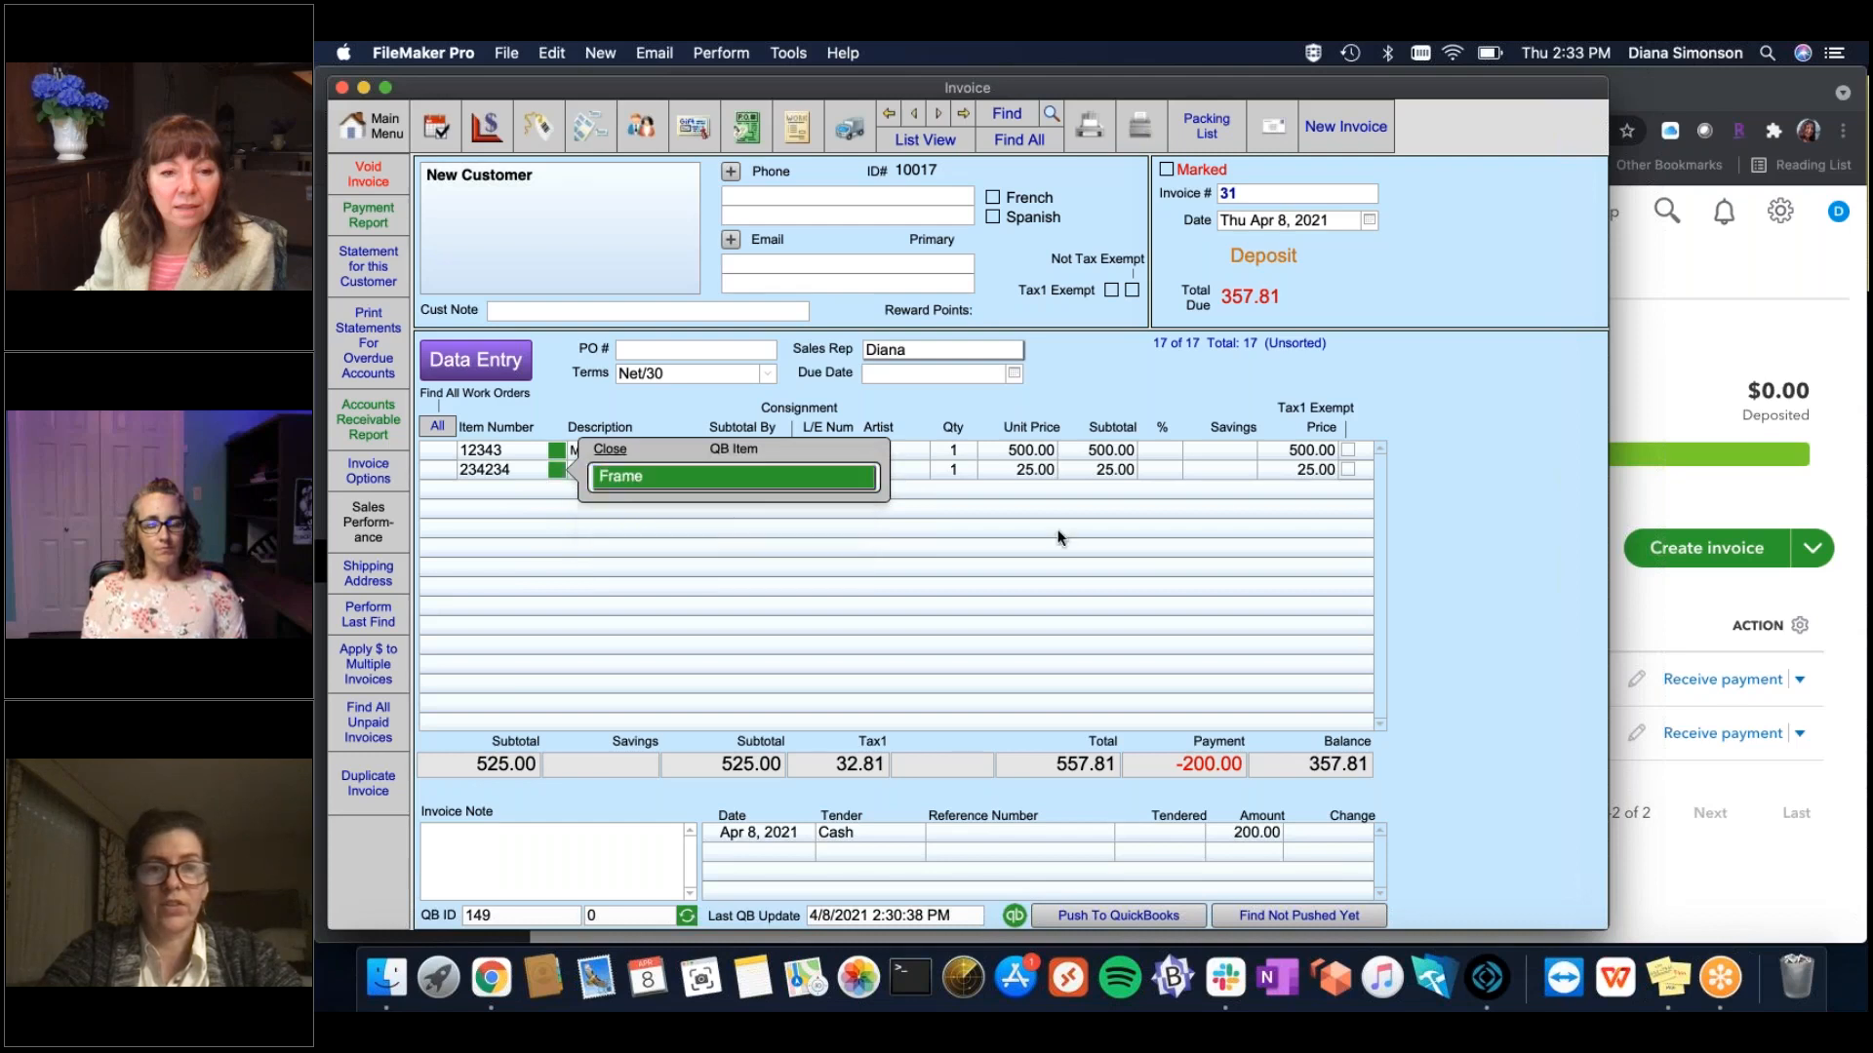
pyautogui.click(1468, 541)
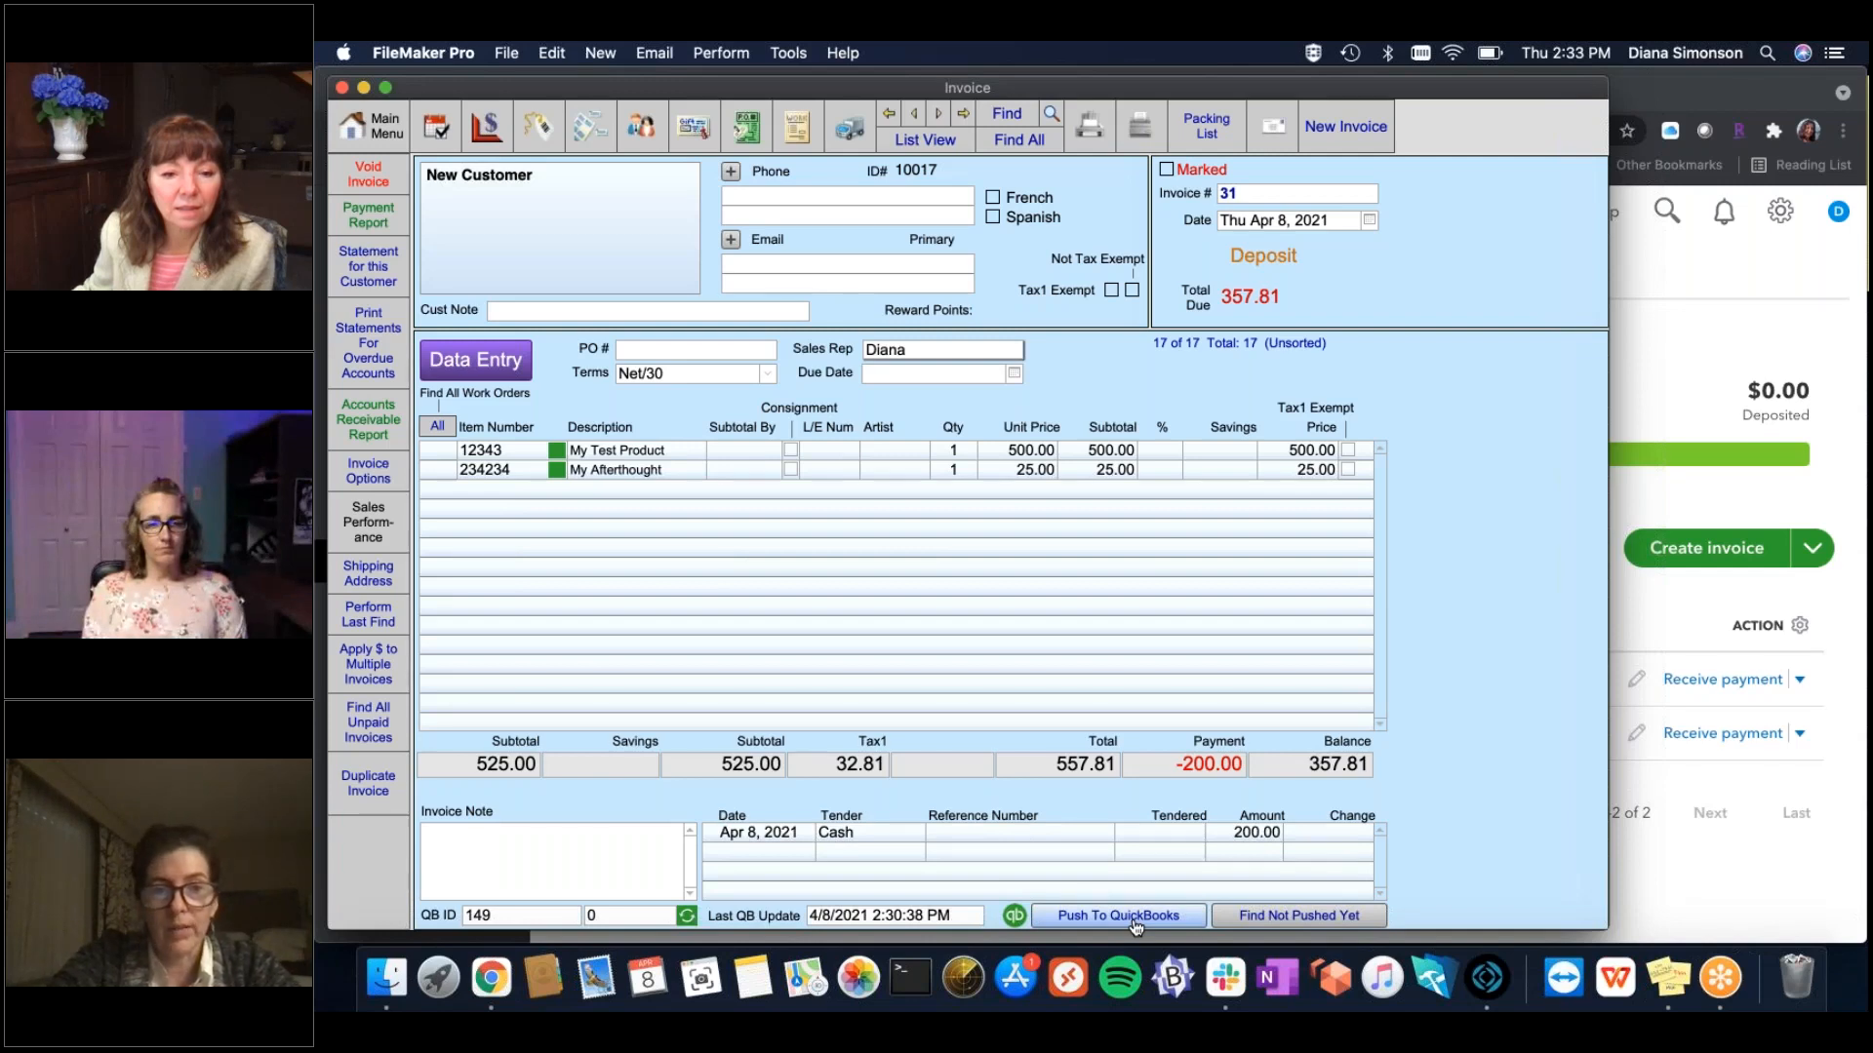
pyautogui.click(1136, 922)
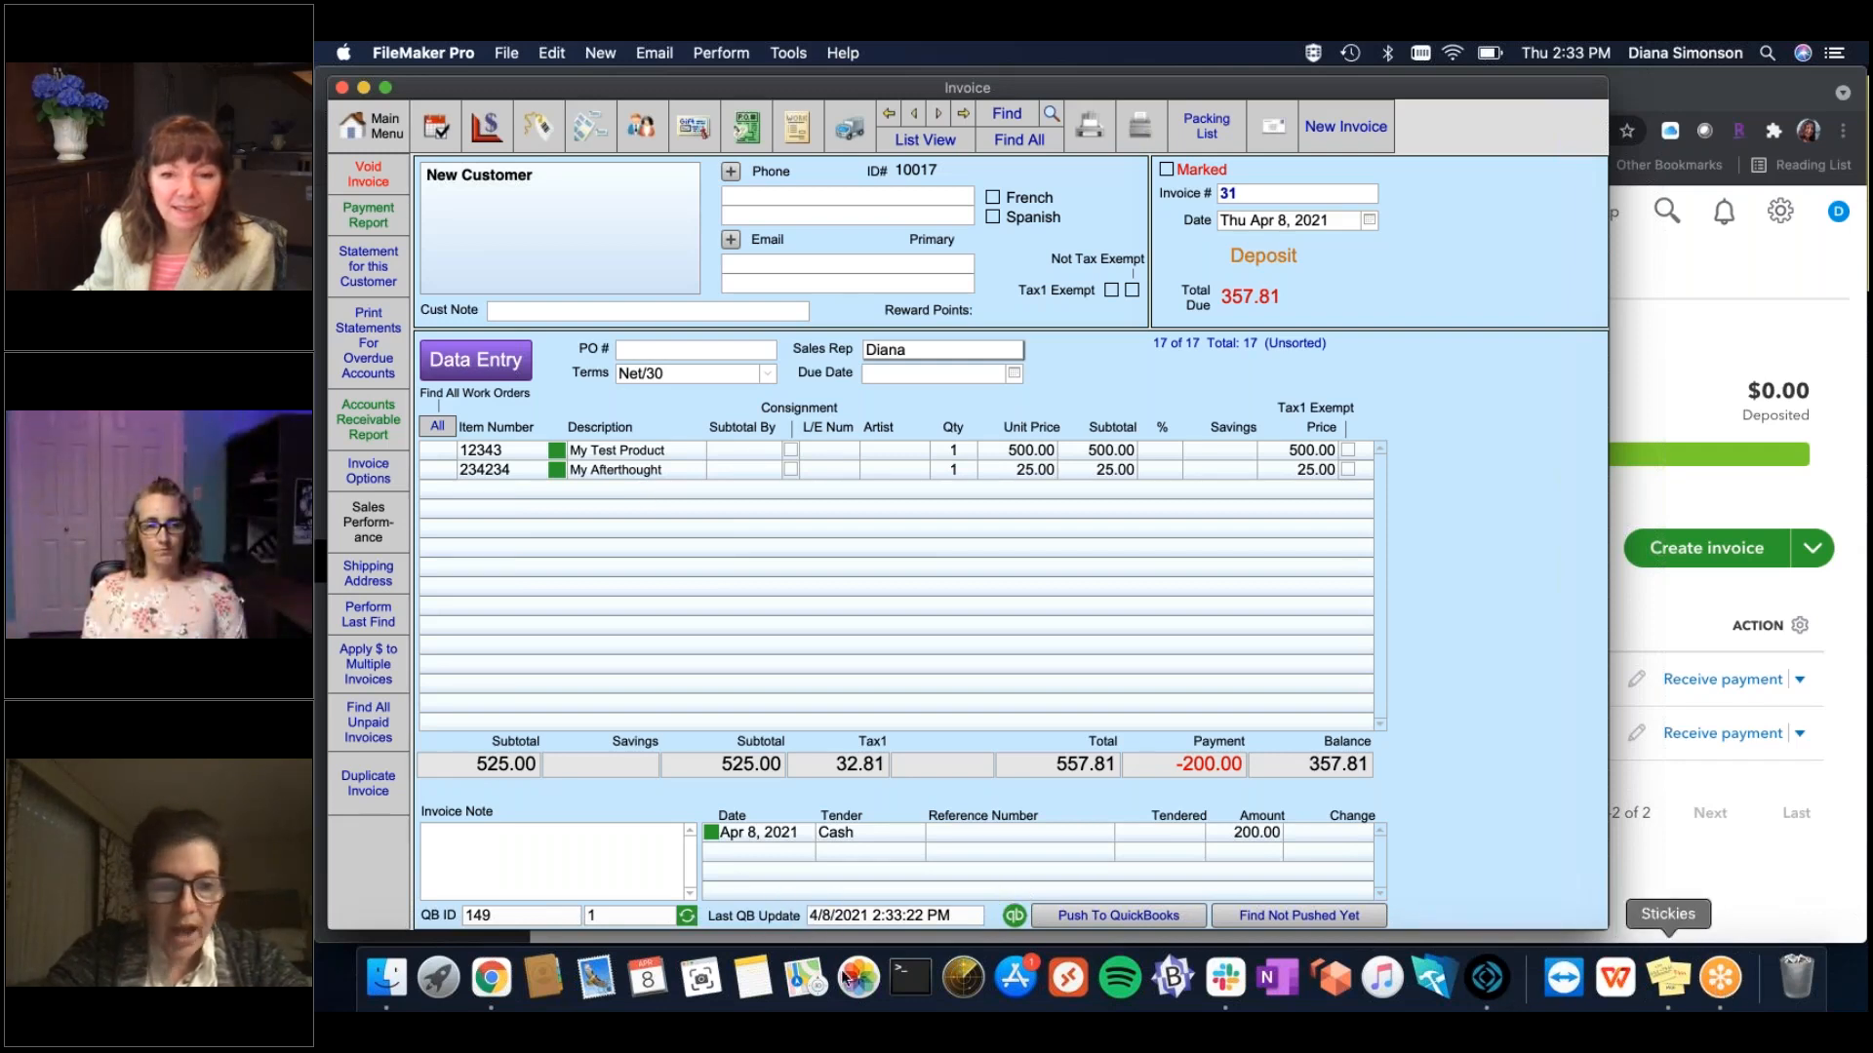
pyautogui.click(492, 979)
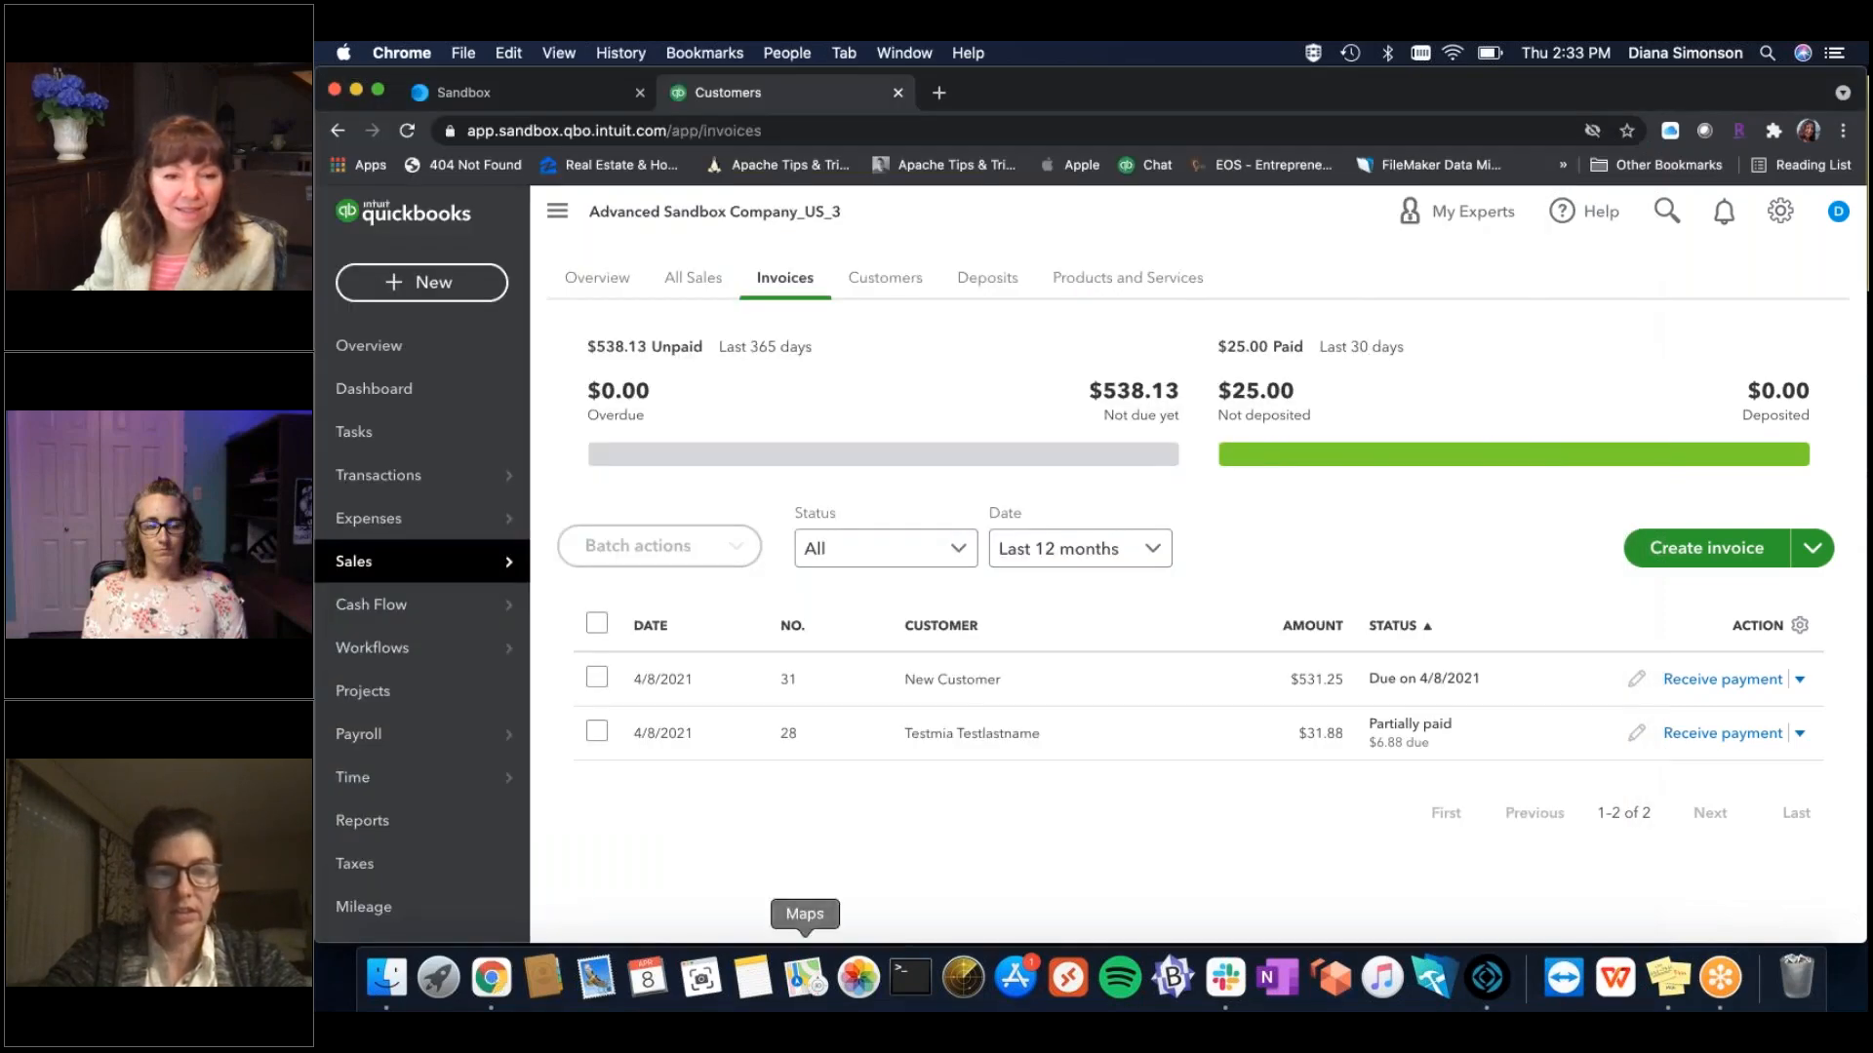
pyautogui.press('super+l')
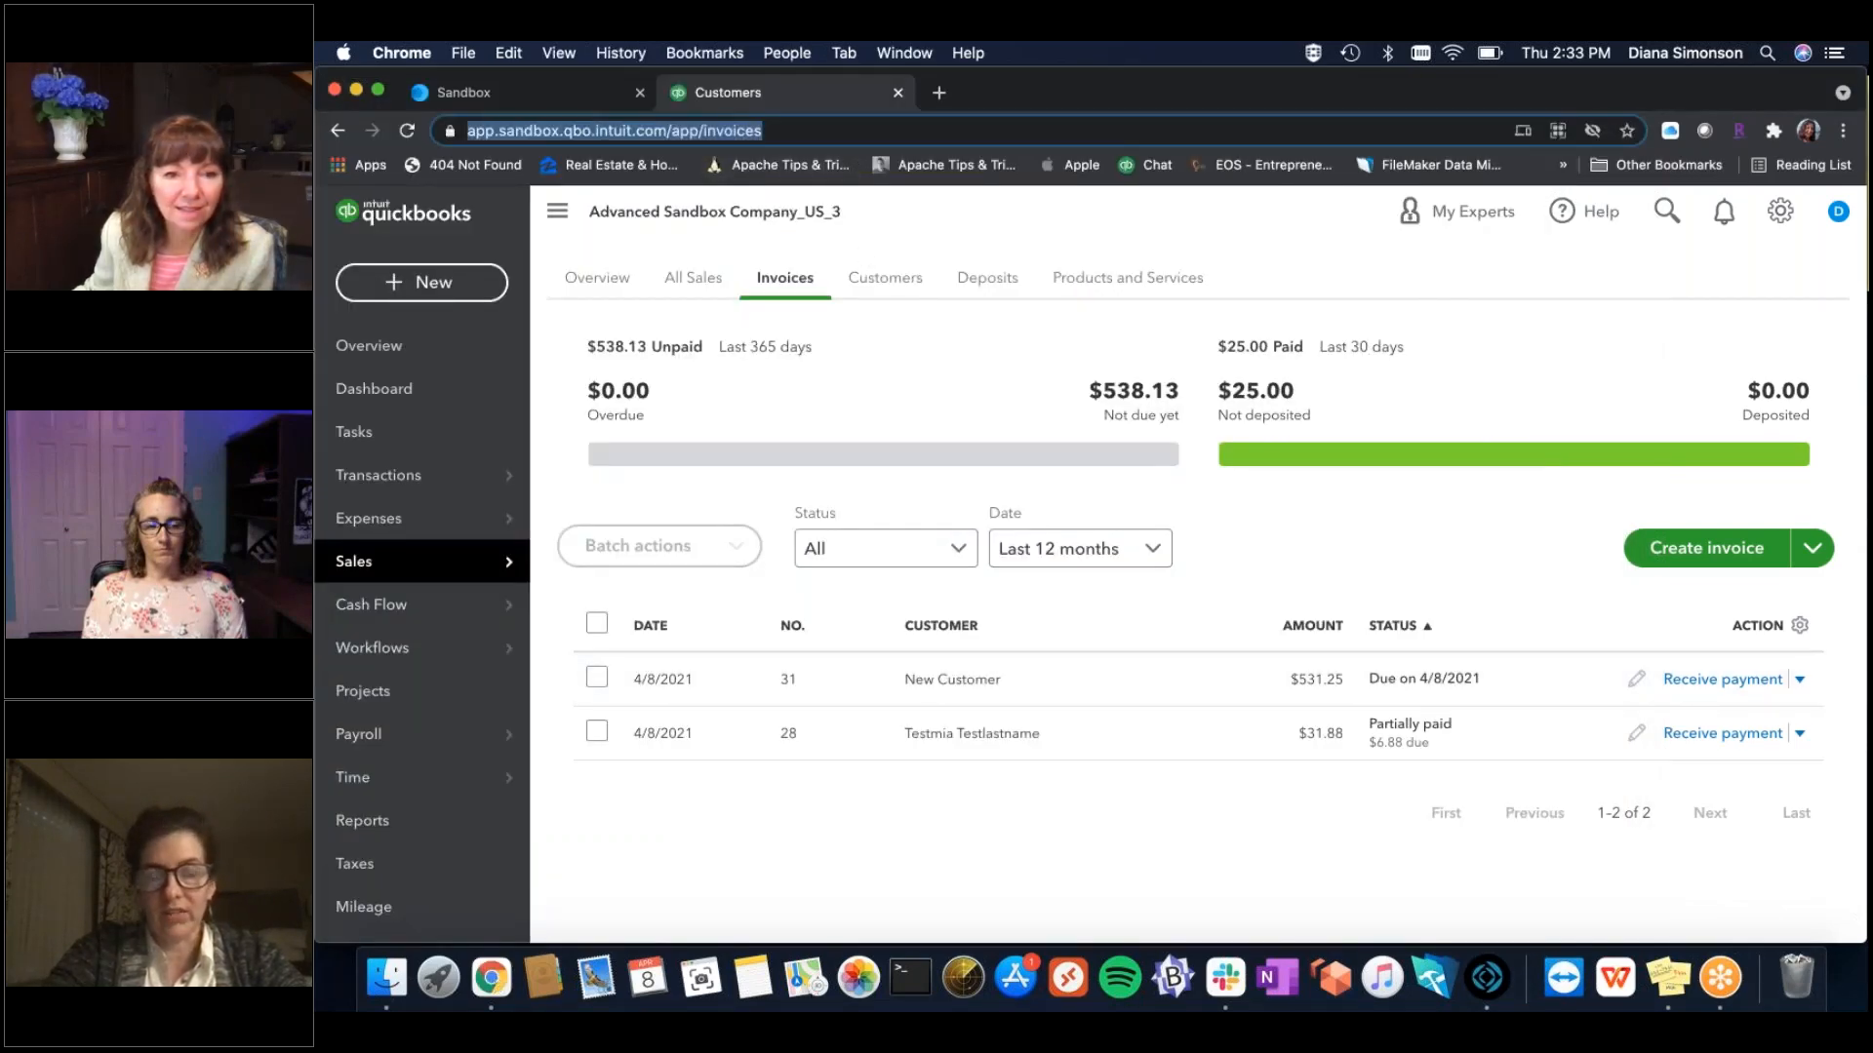
pyautogui.press('Return')
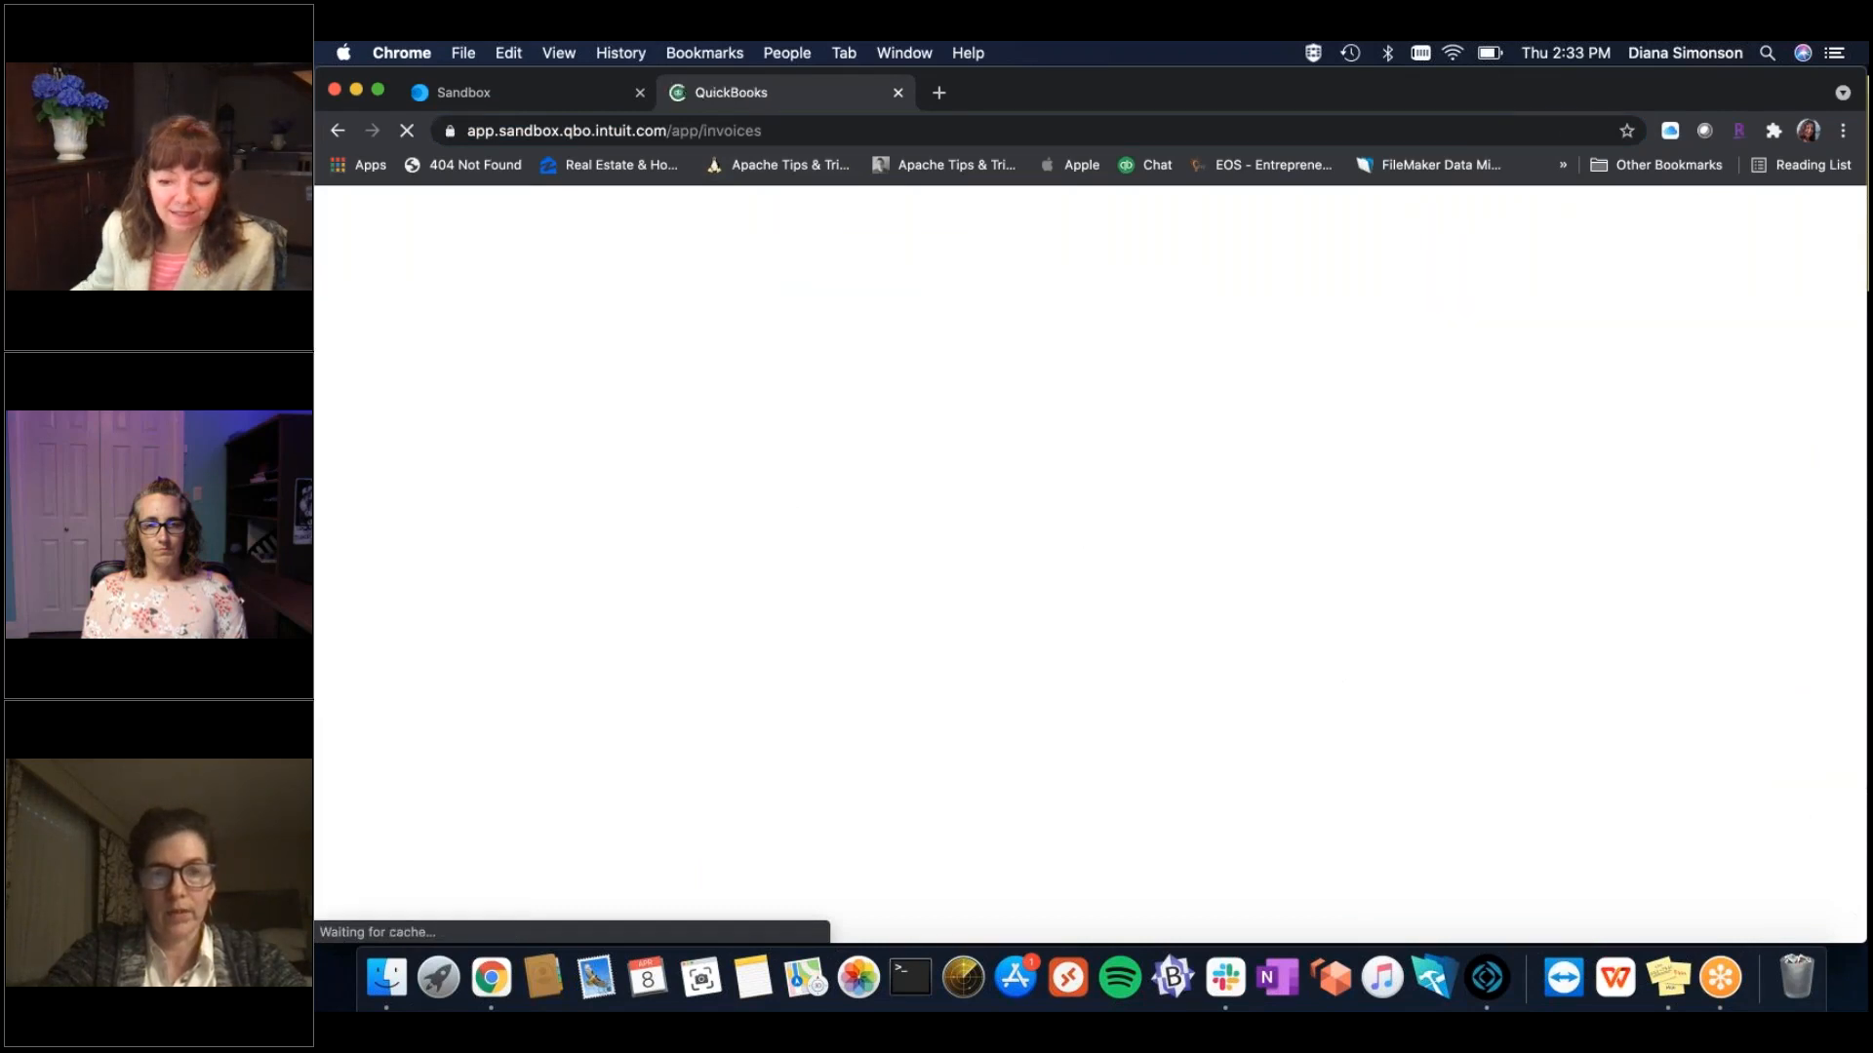
pyautogui.click(951, 739)
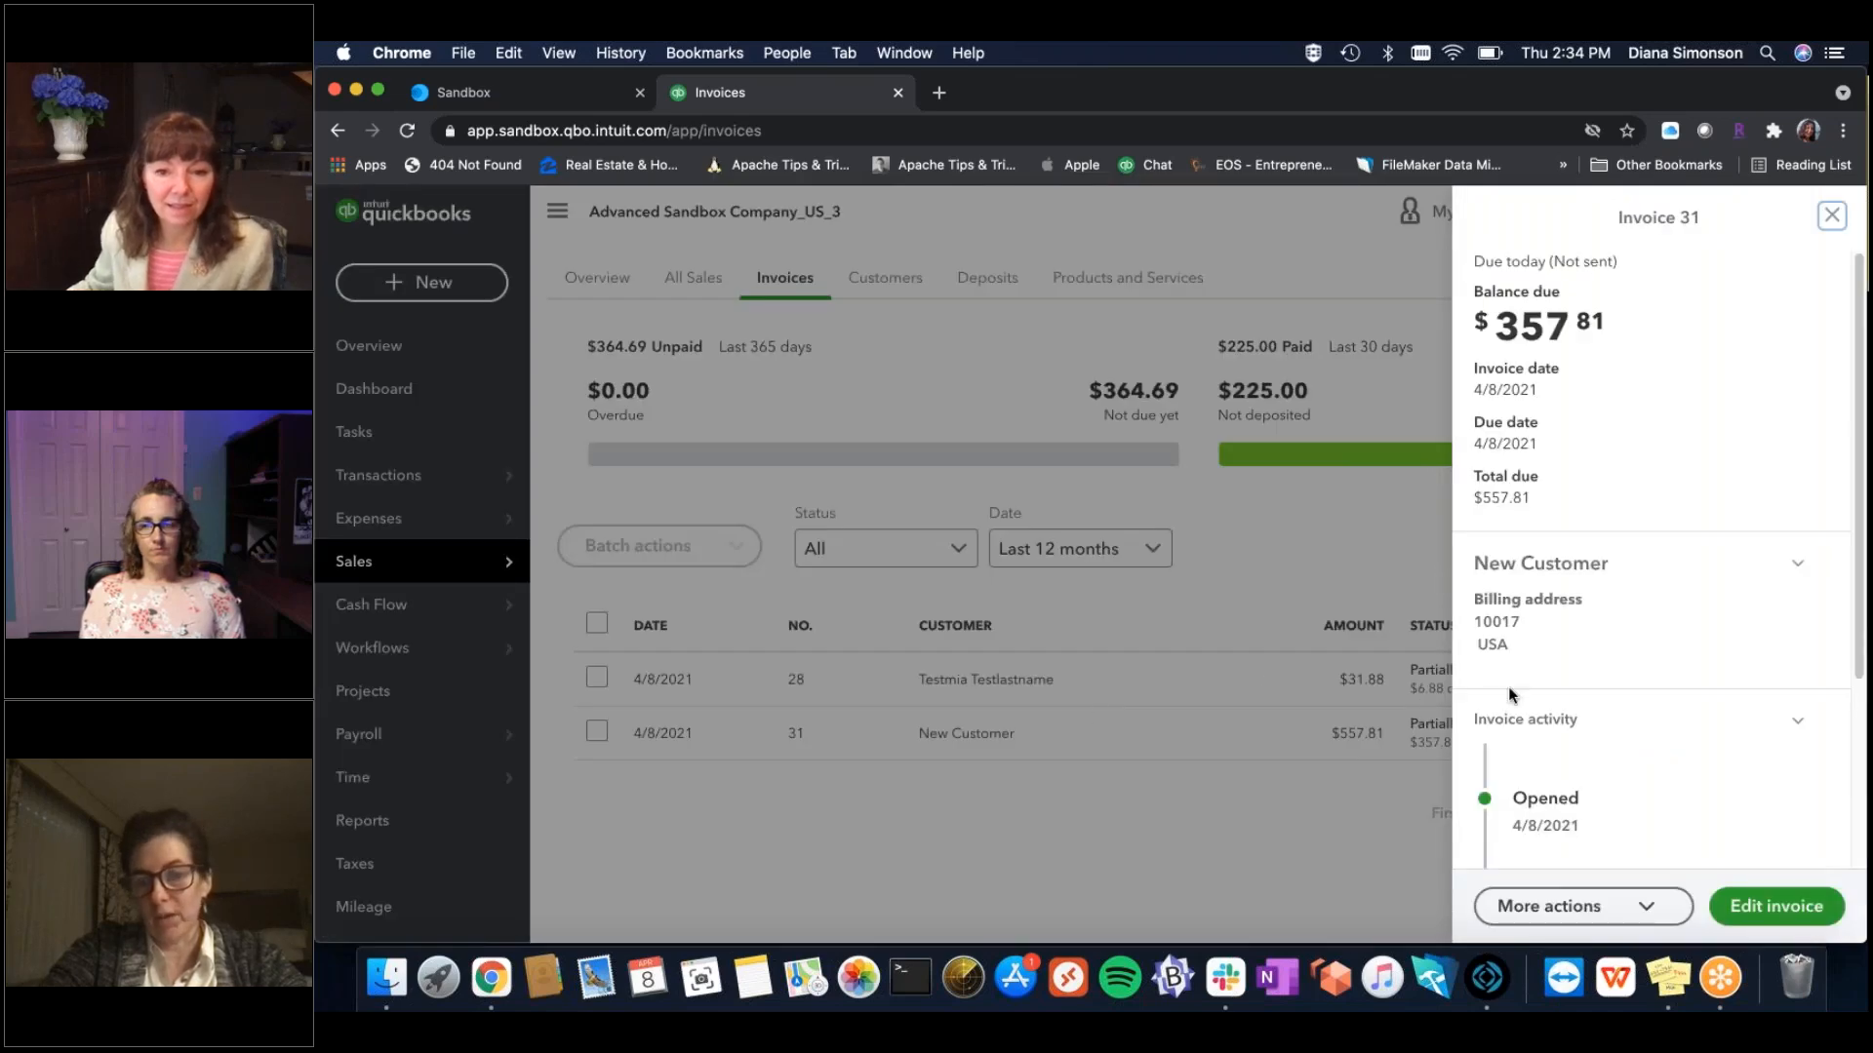
pyautogui.click(1781, 913)
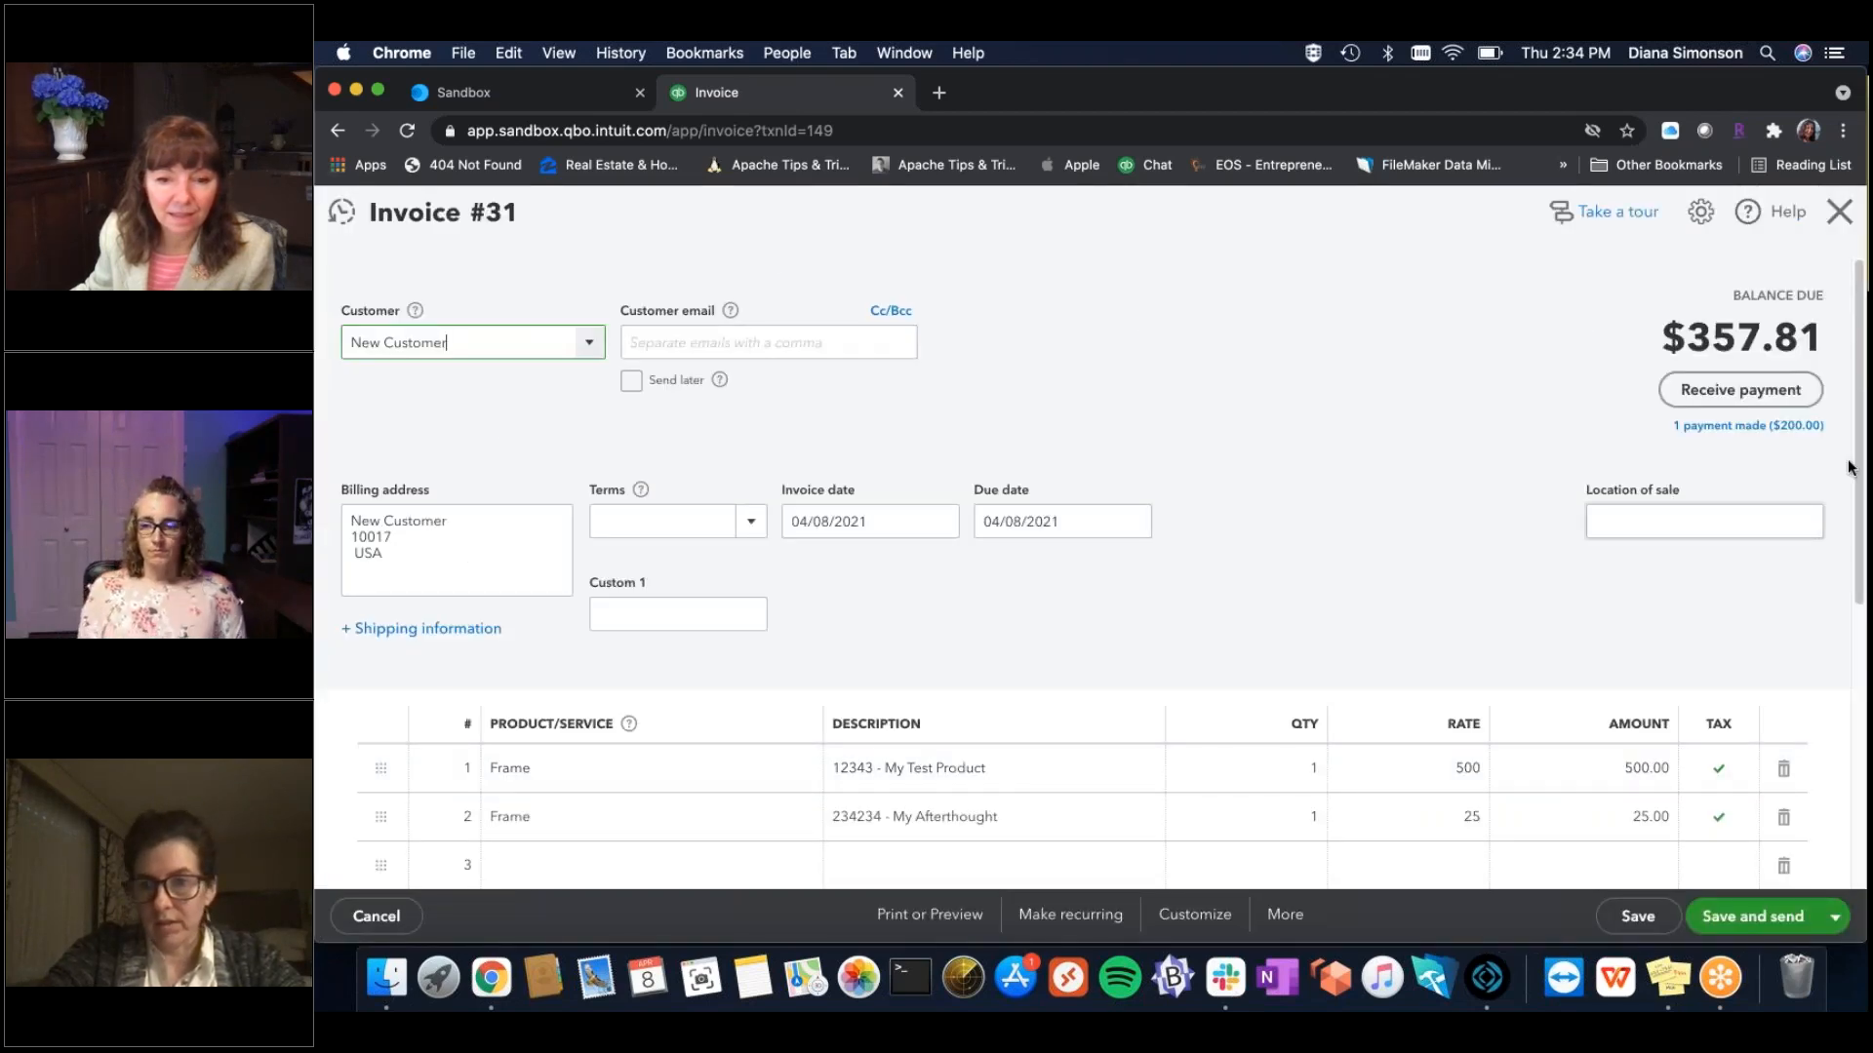
pyautogui.scroll(-5, 1863, 532)
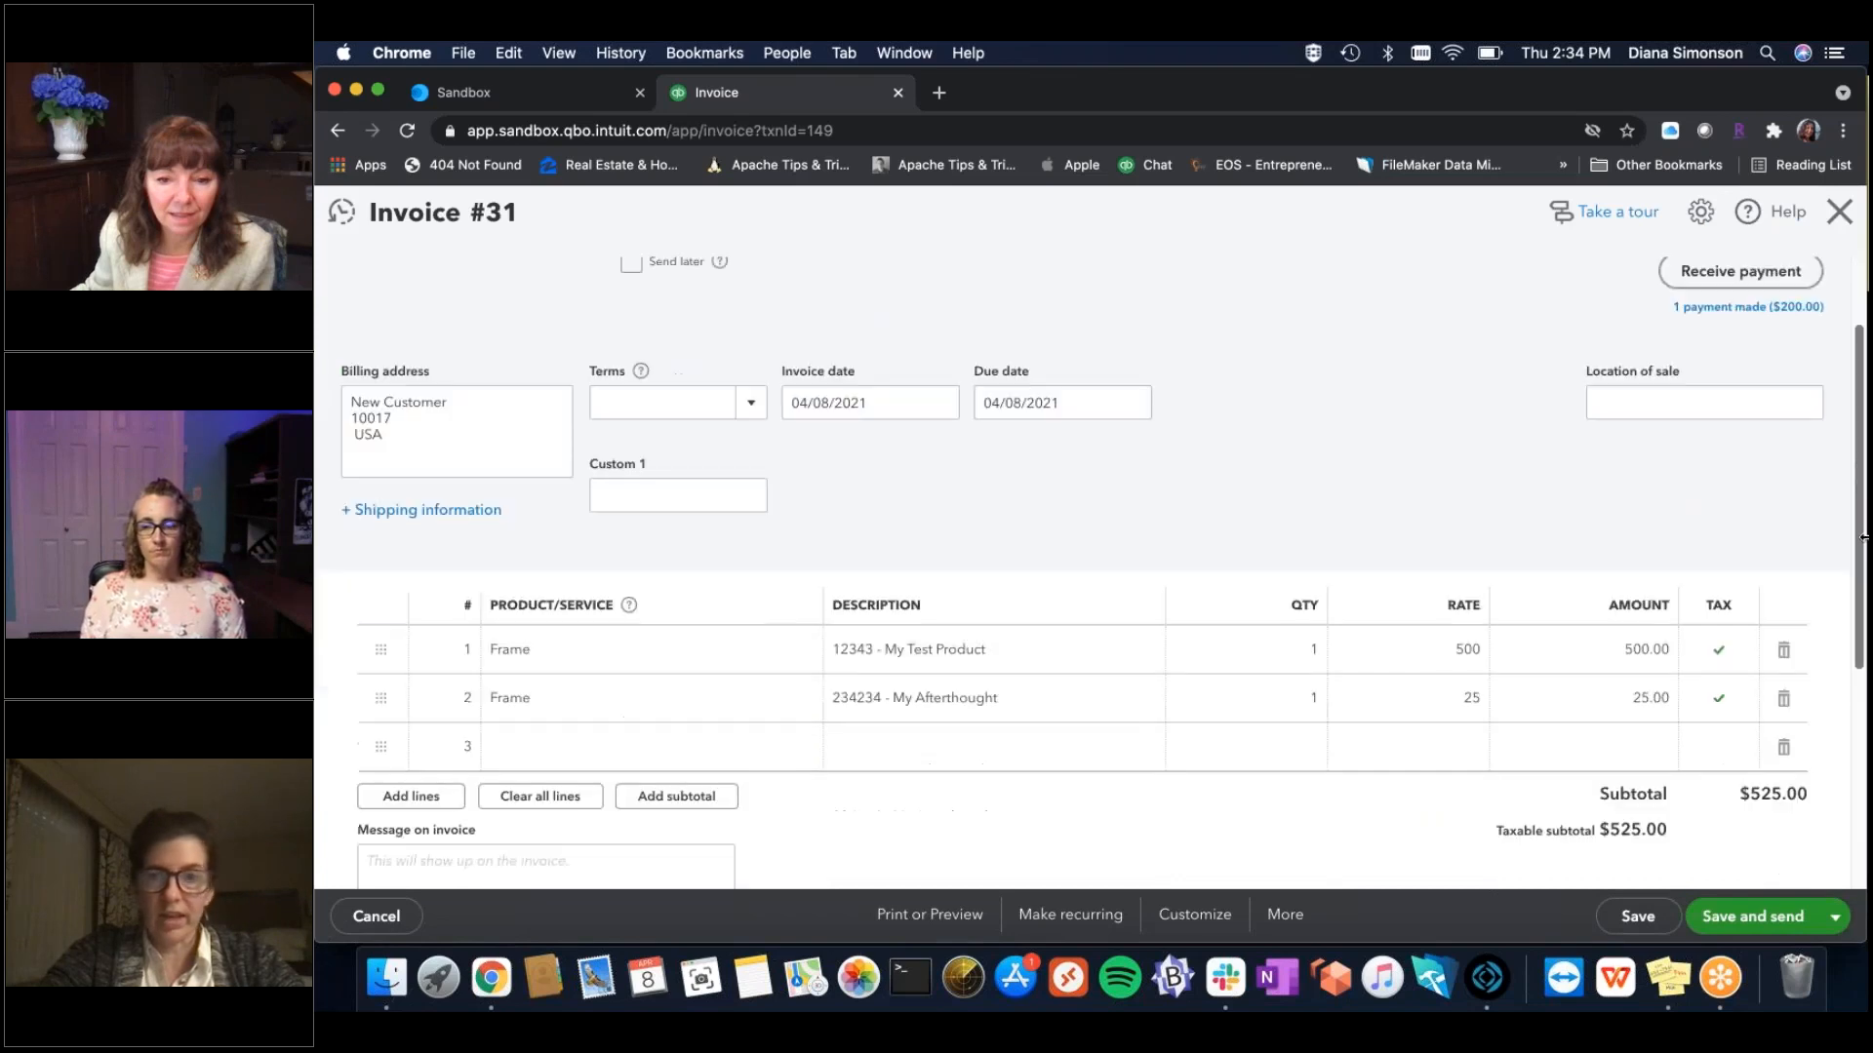
pyautogui.scroll(-2, 1859, 645)
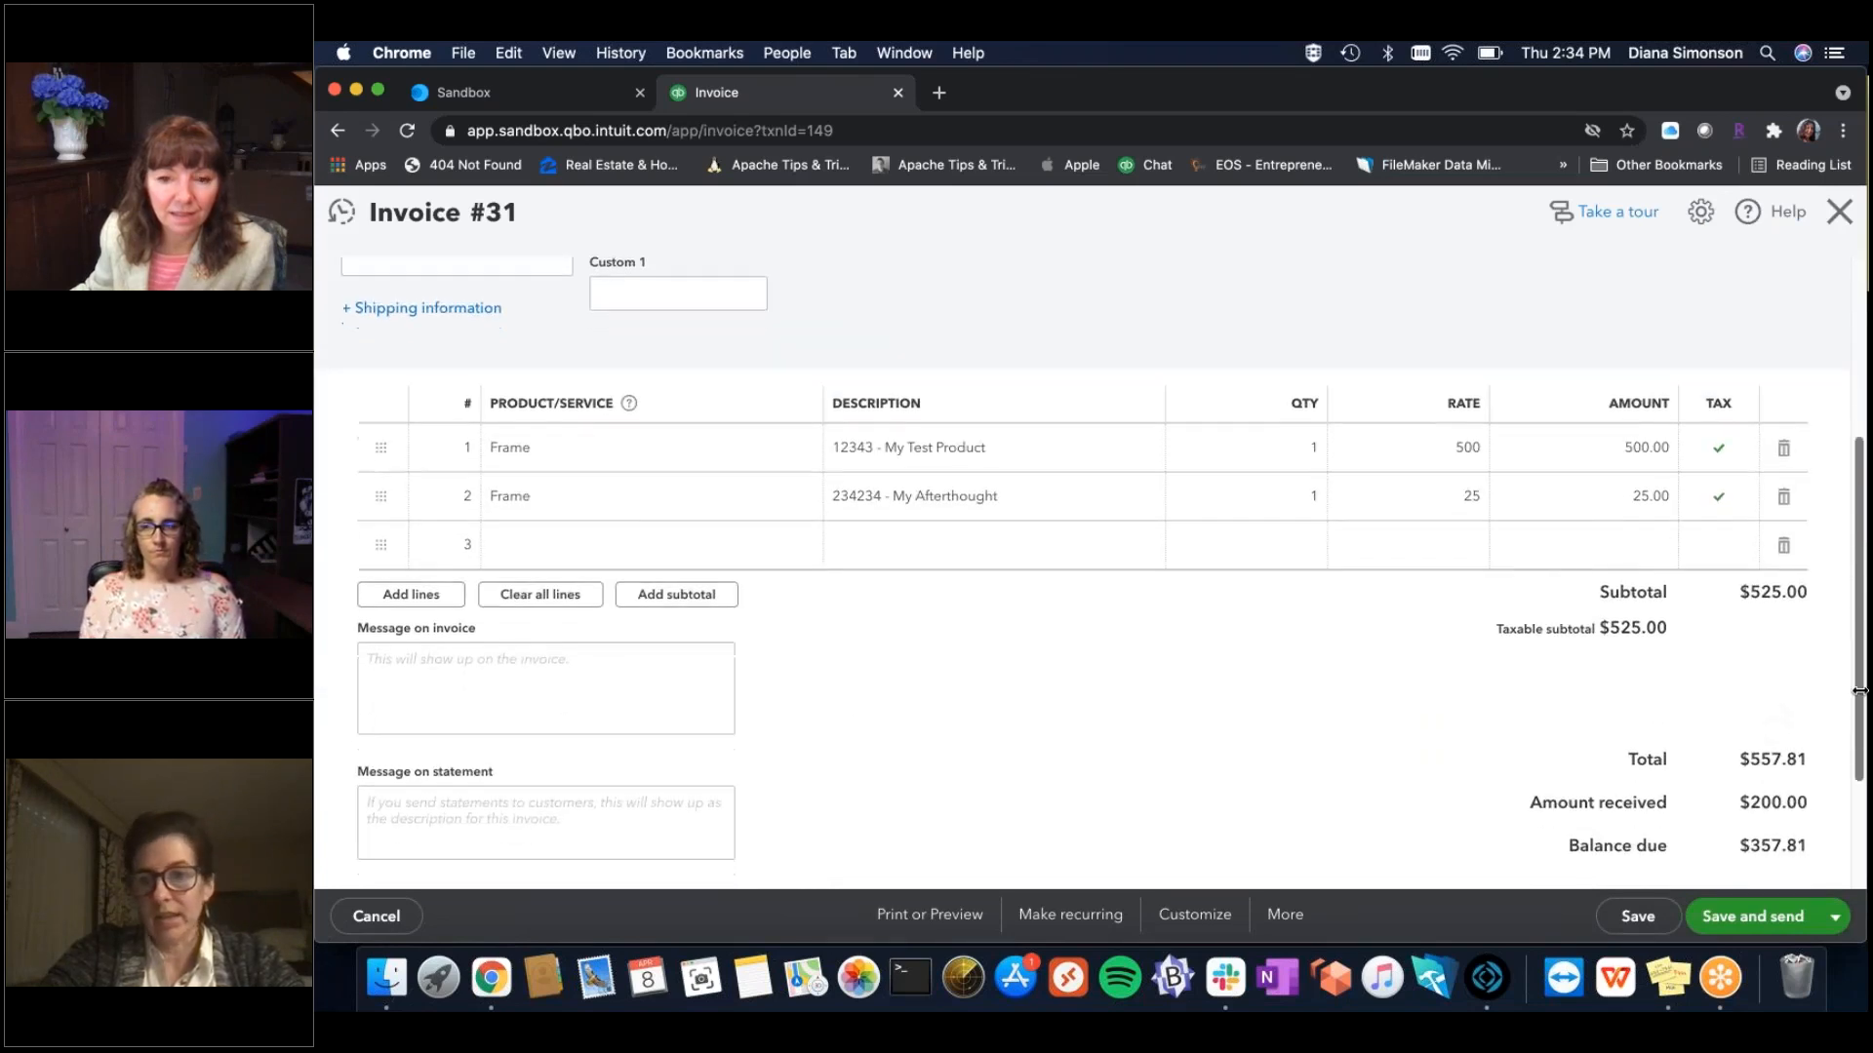
pyautogui.scroll(-1, 1860, 693)
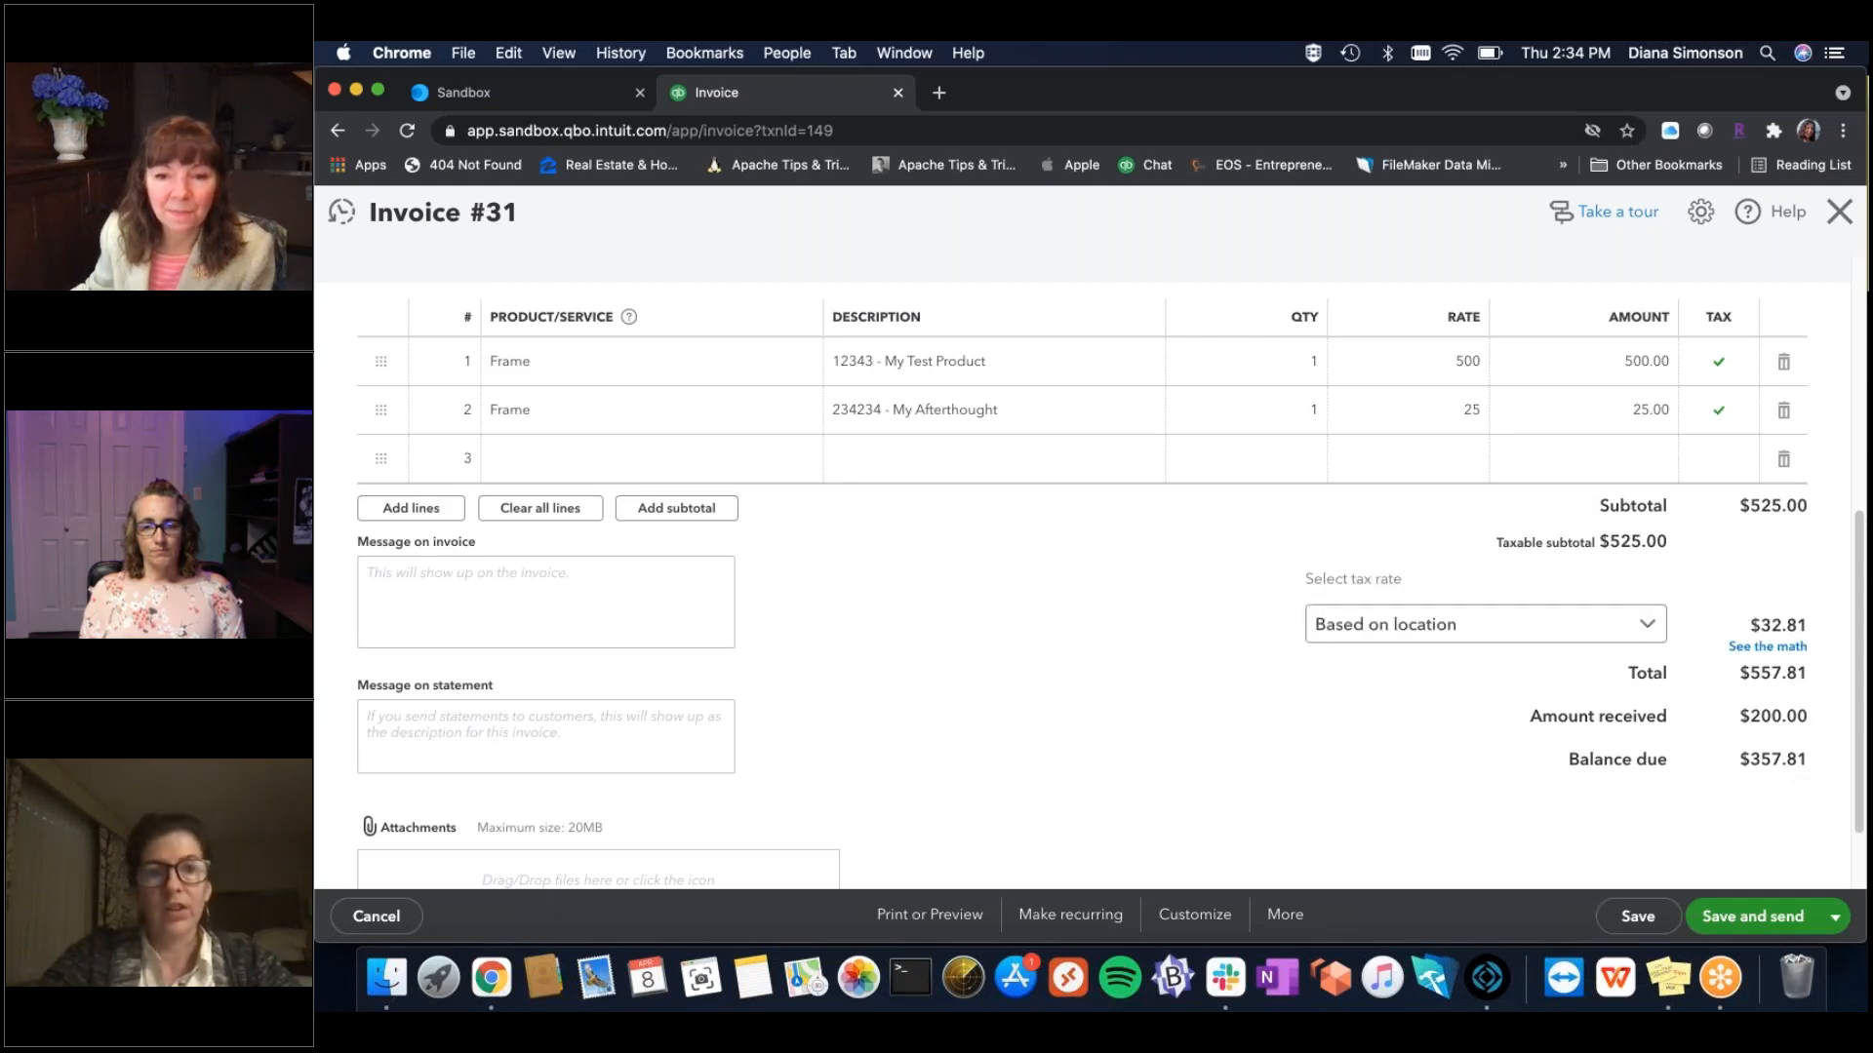
pyautogui.moveTo(1861, 678); pyautogui.dragTo(1836, 436)
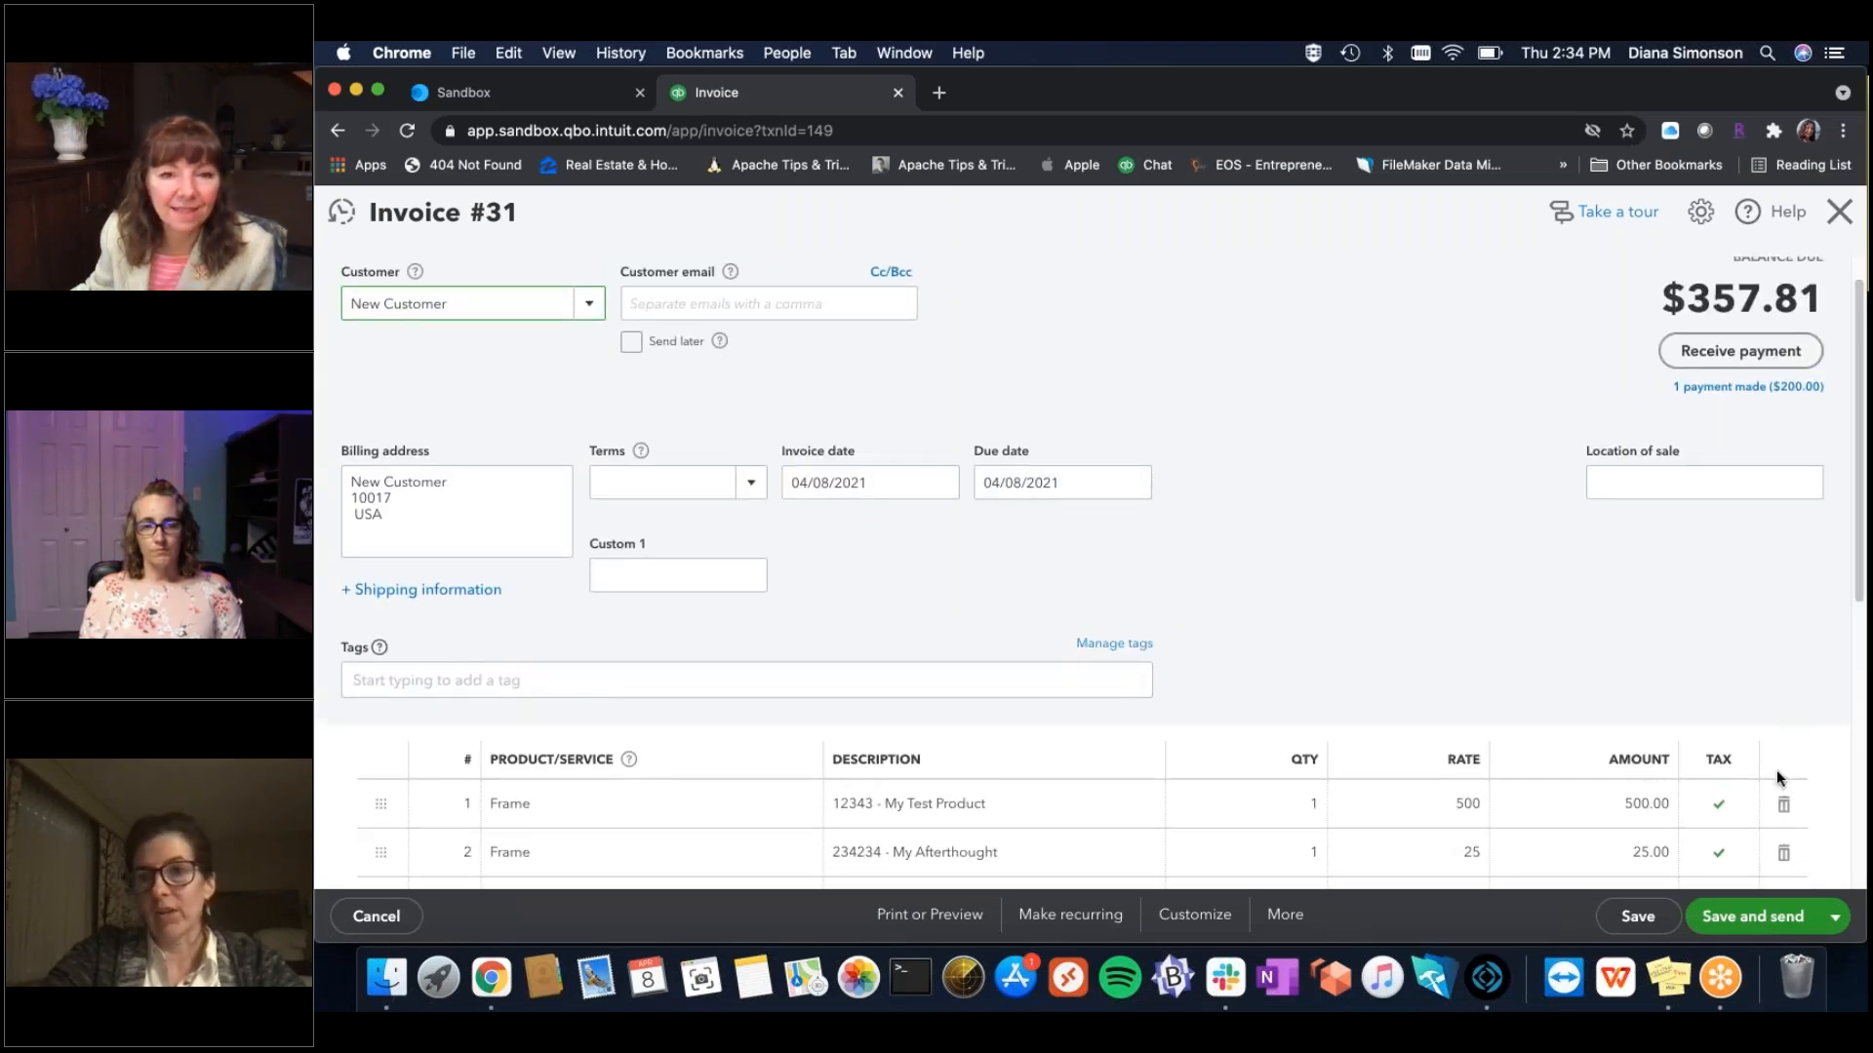
pyautogui.click(1840, 217)
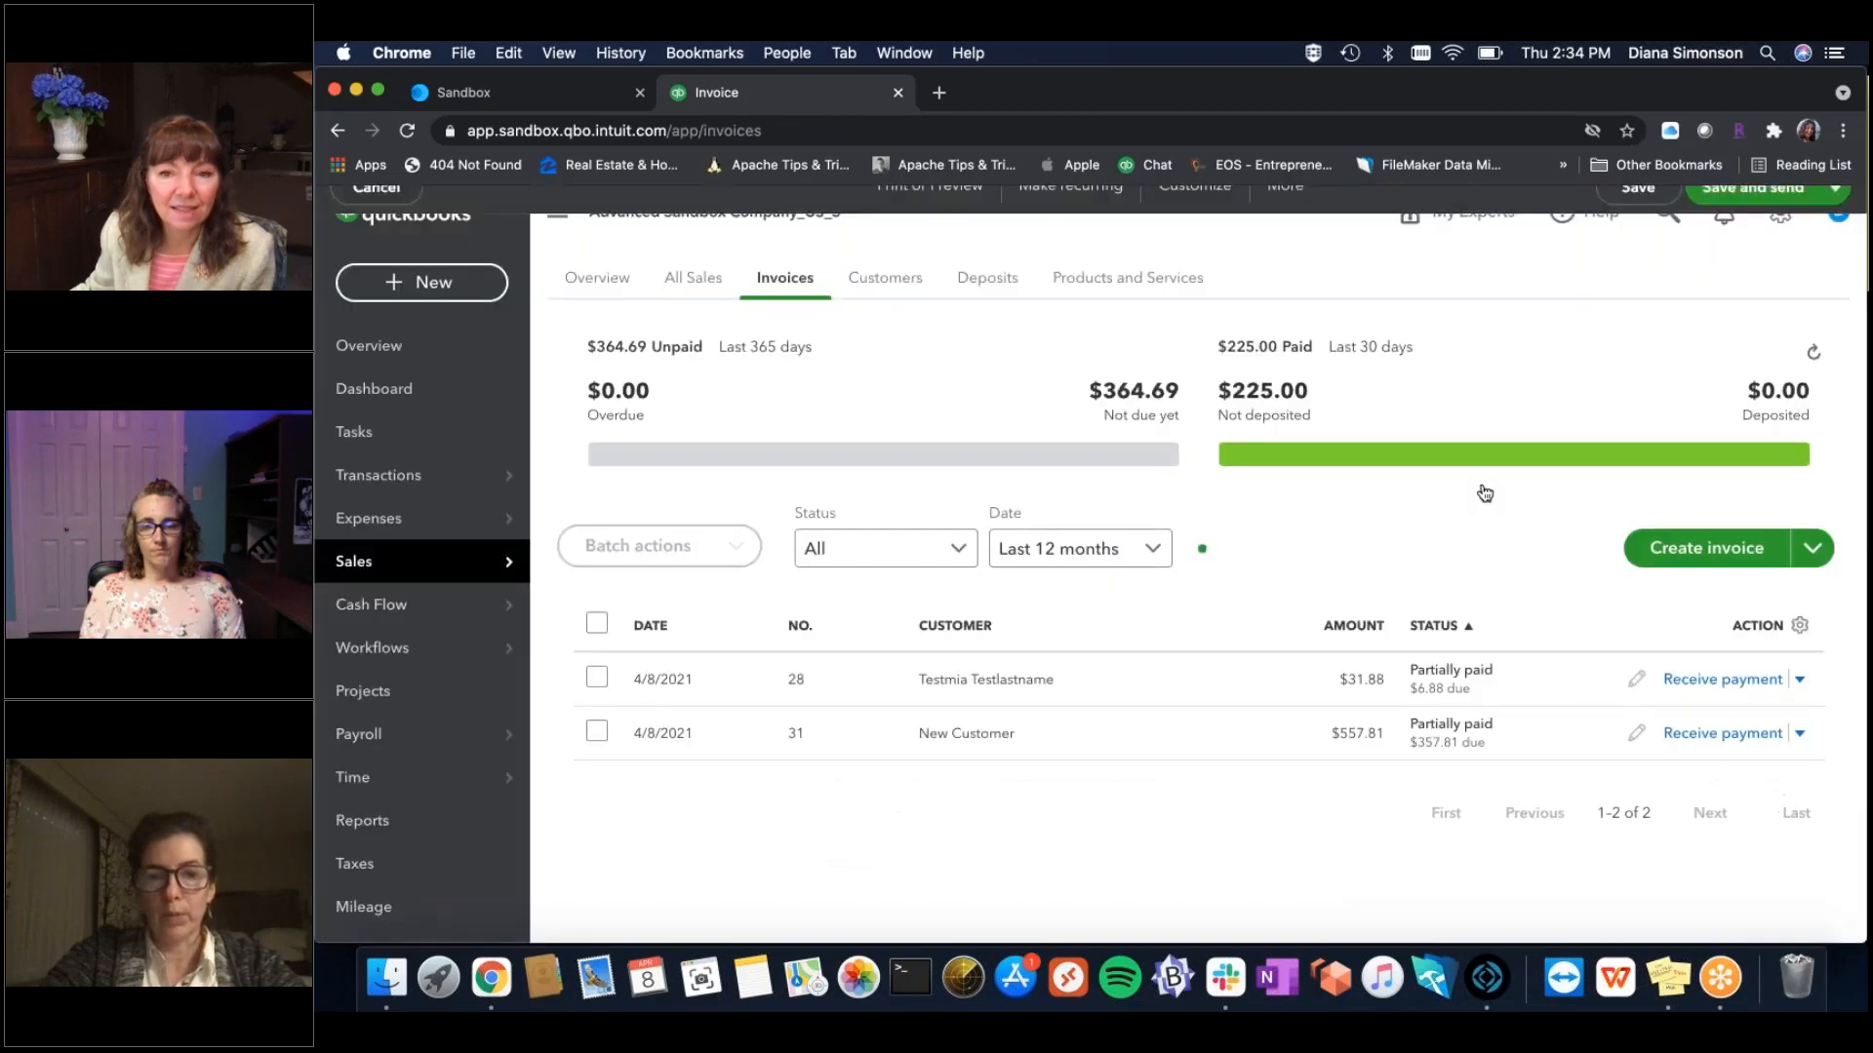
pyautogui.click(1488, 978)
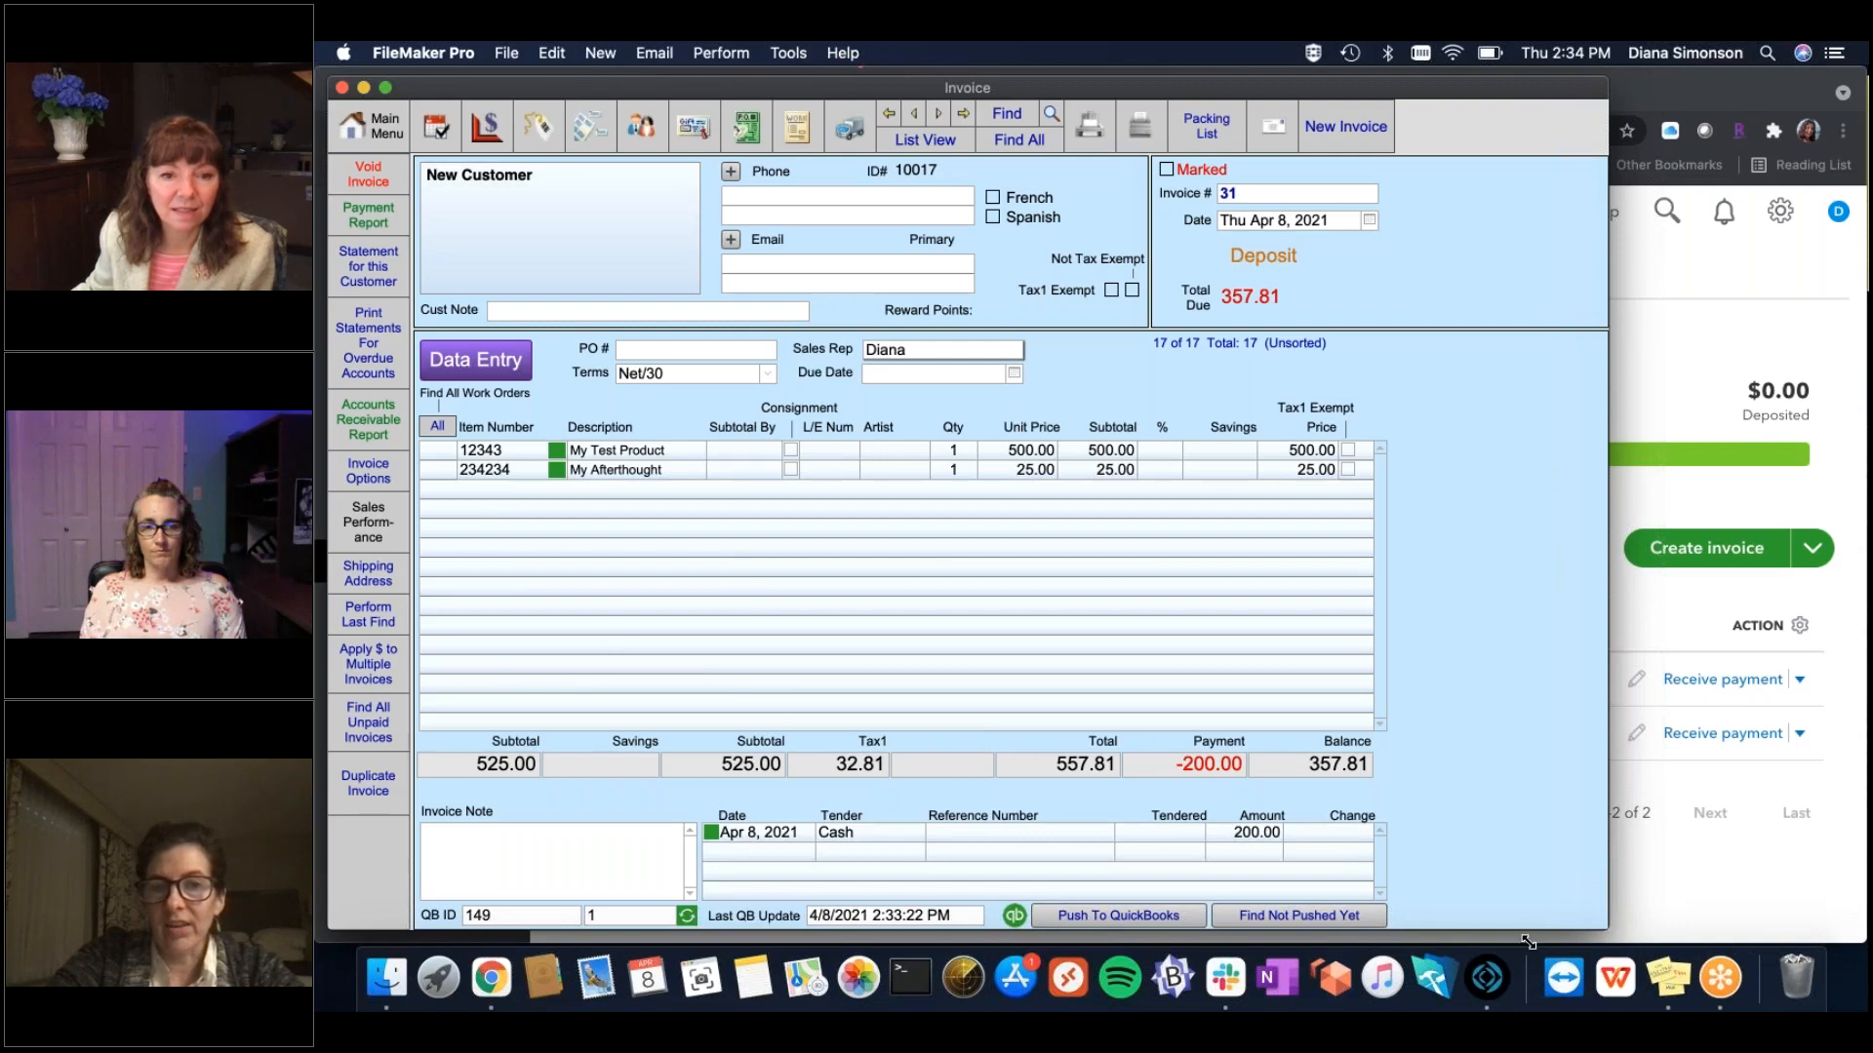
pyautogui.moveTo(1528, 942); pyautogui.dragTo(1453, 957)
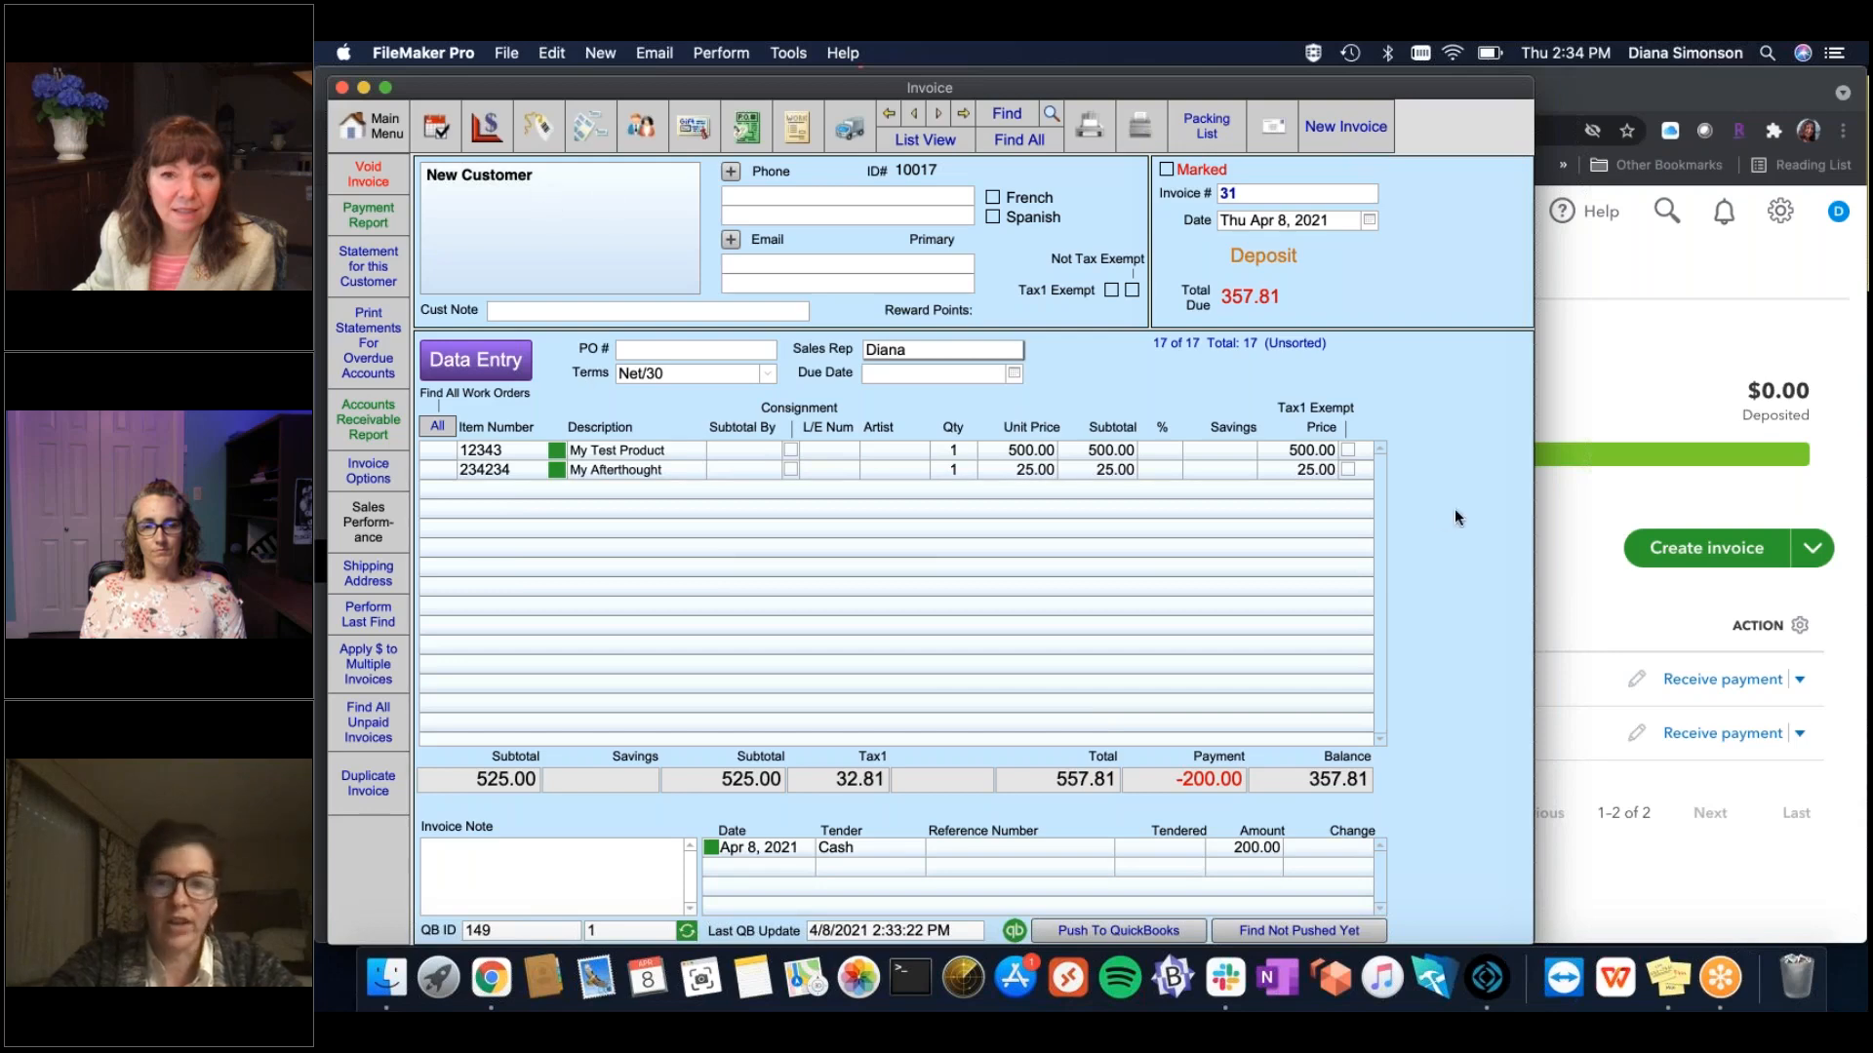
pyautogui.click(1655, 483)
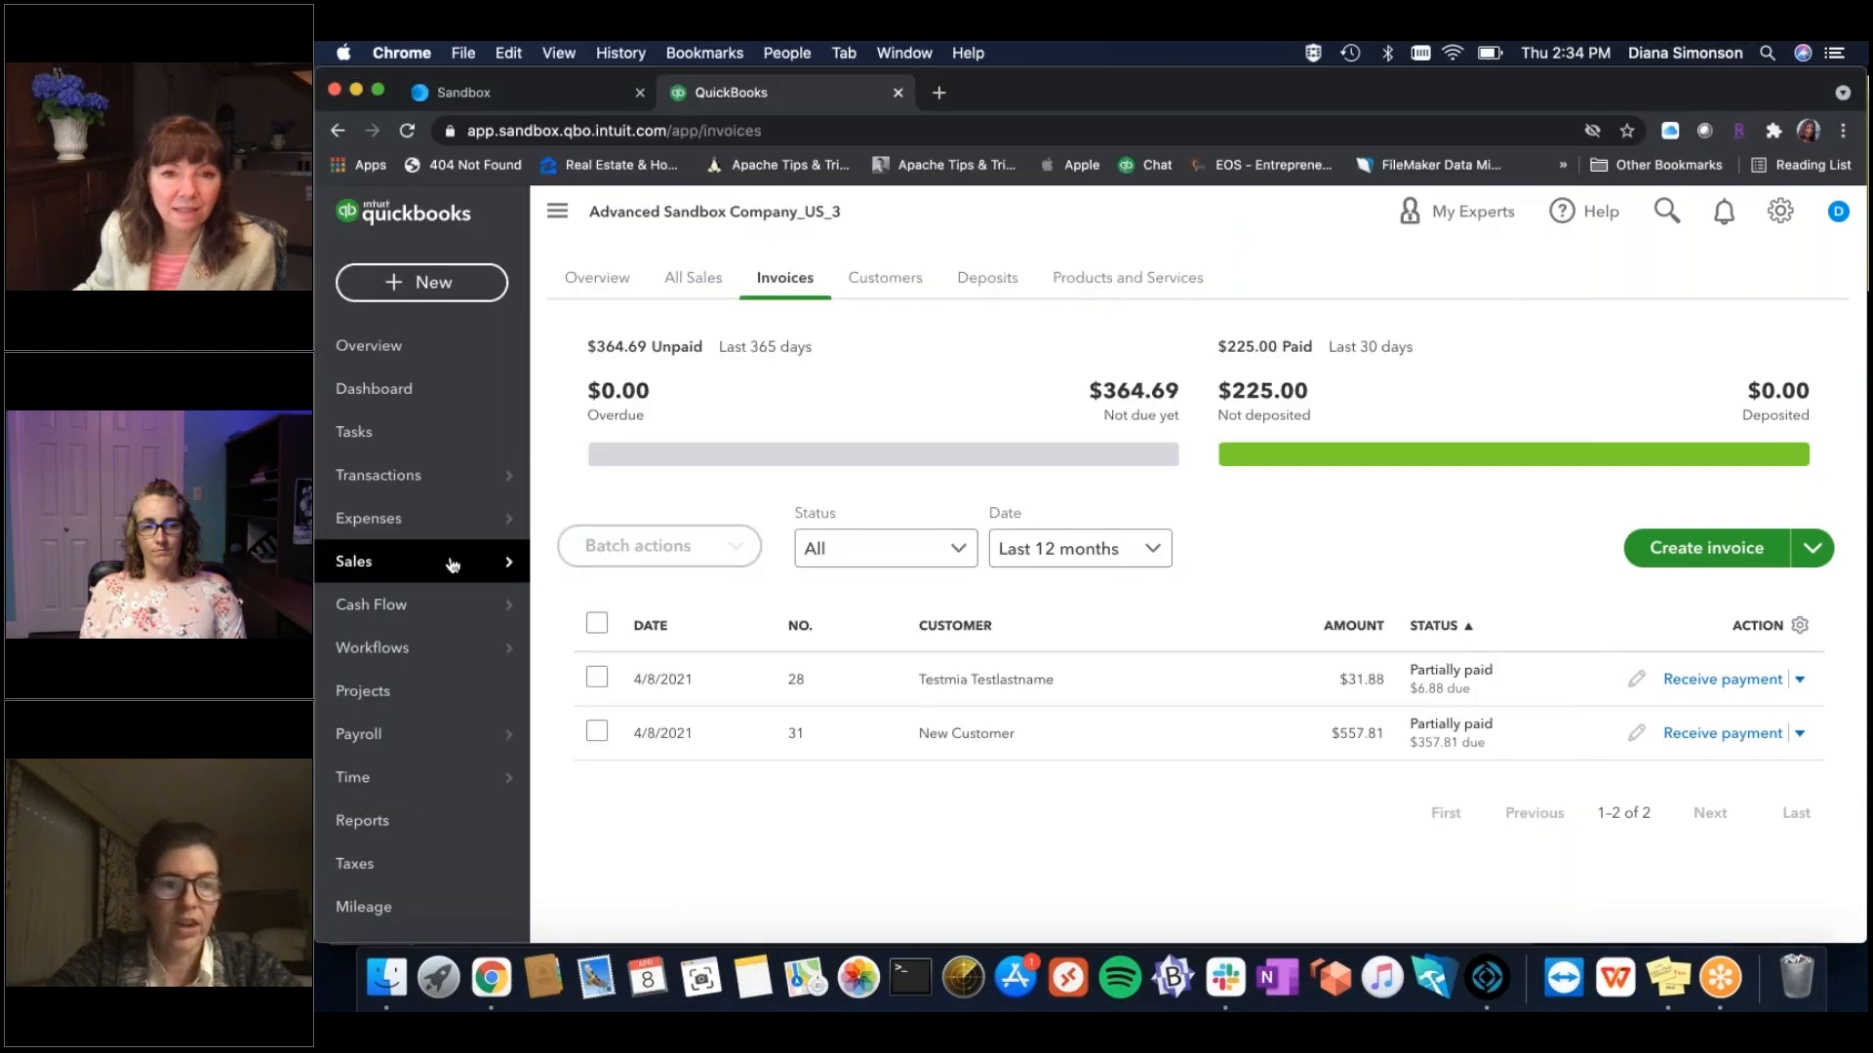
pyautogui.moveTo(412, 609)
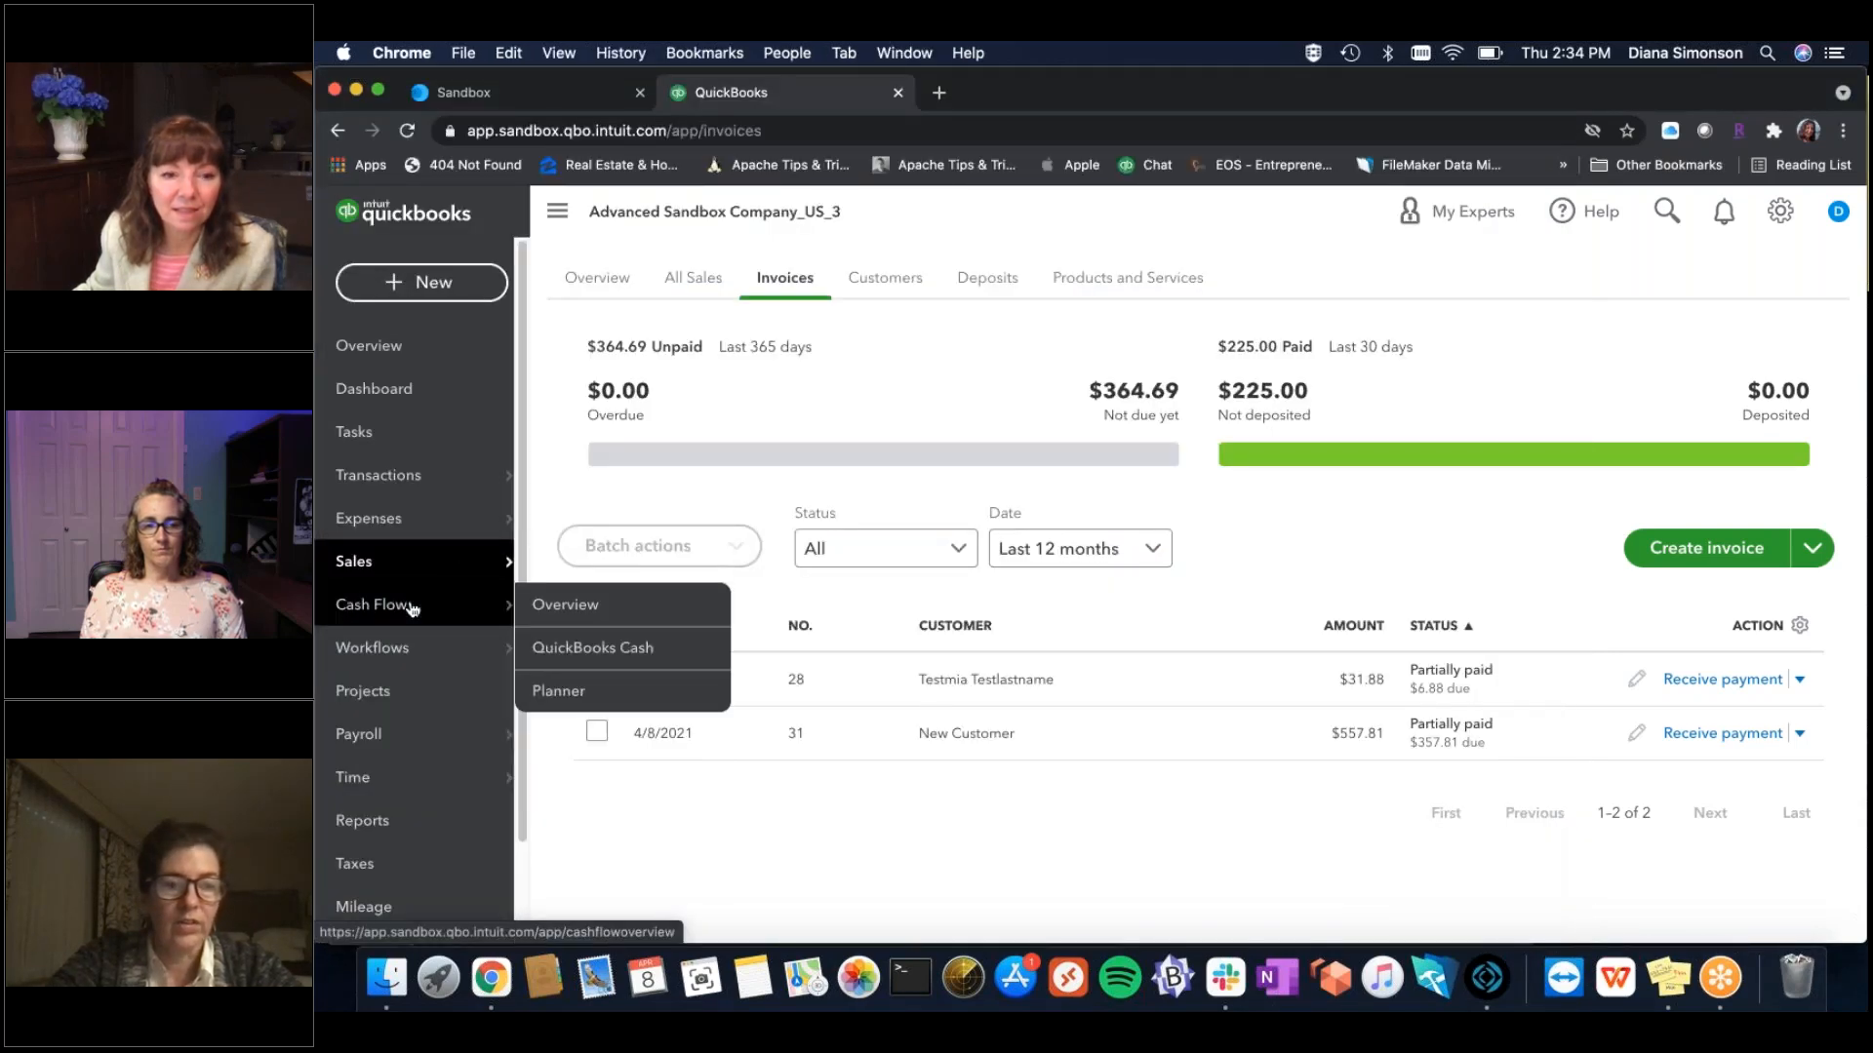
pyautogui.moveTo(468, 558)
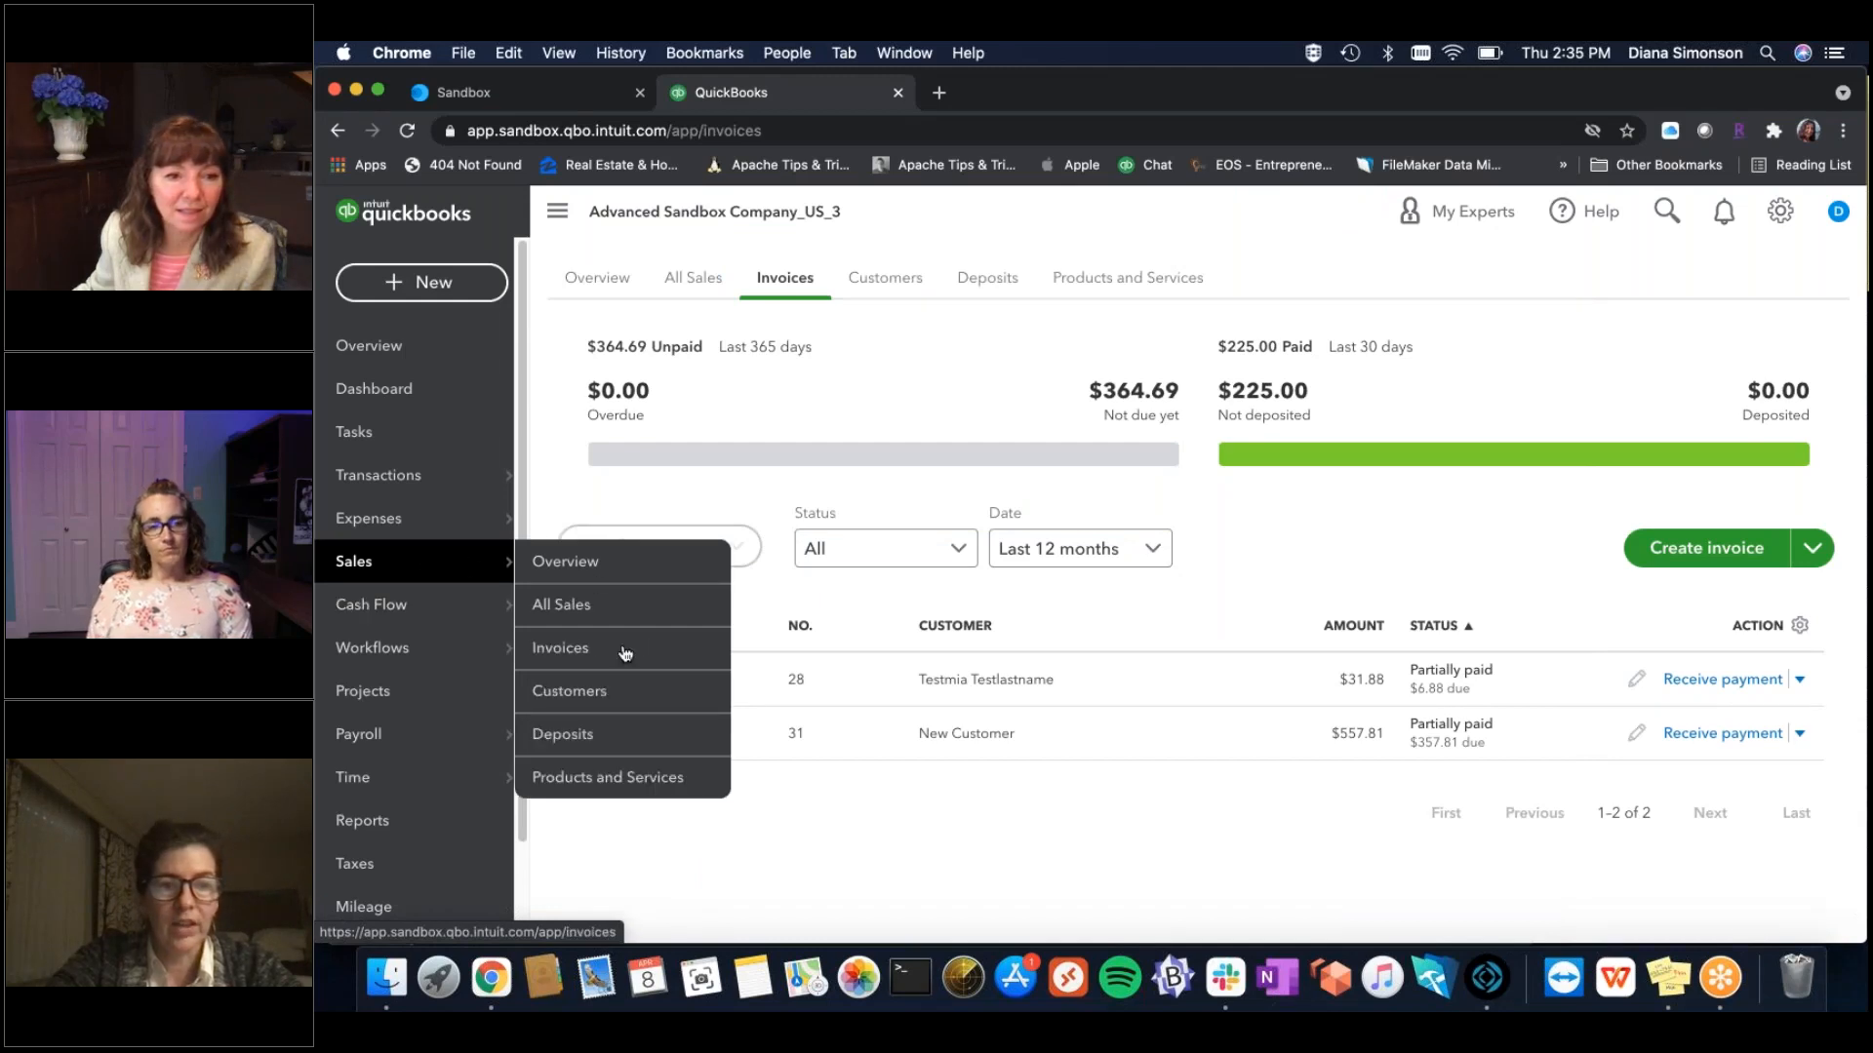
pyautogui.click(627, 692)
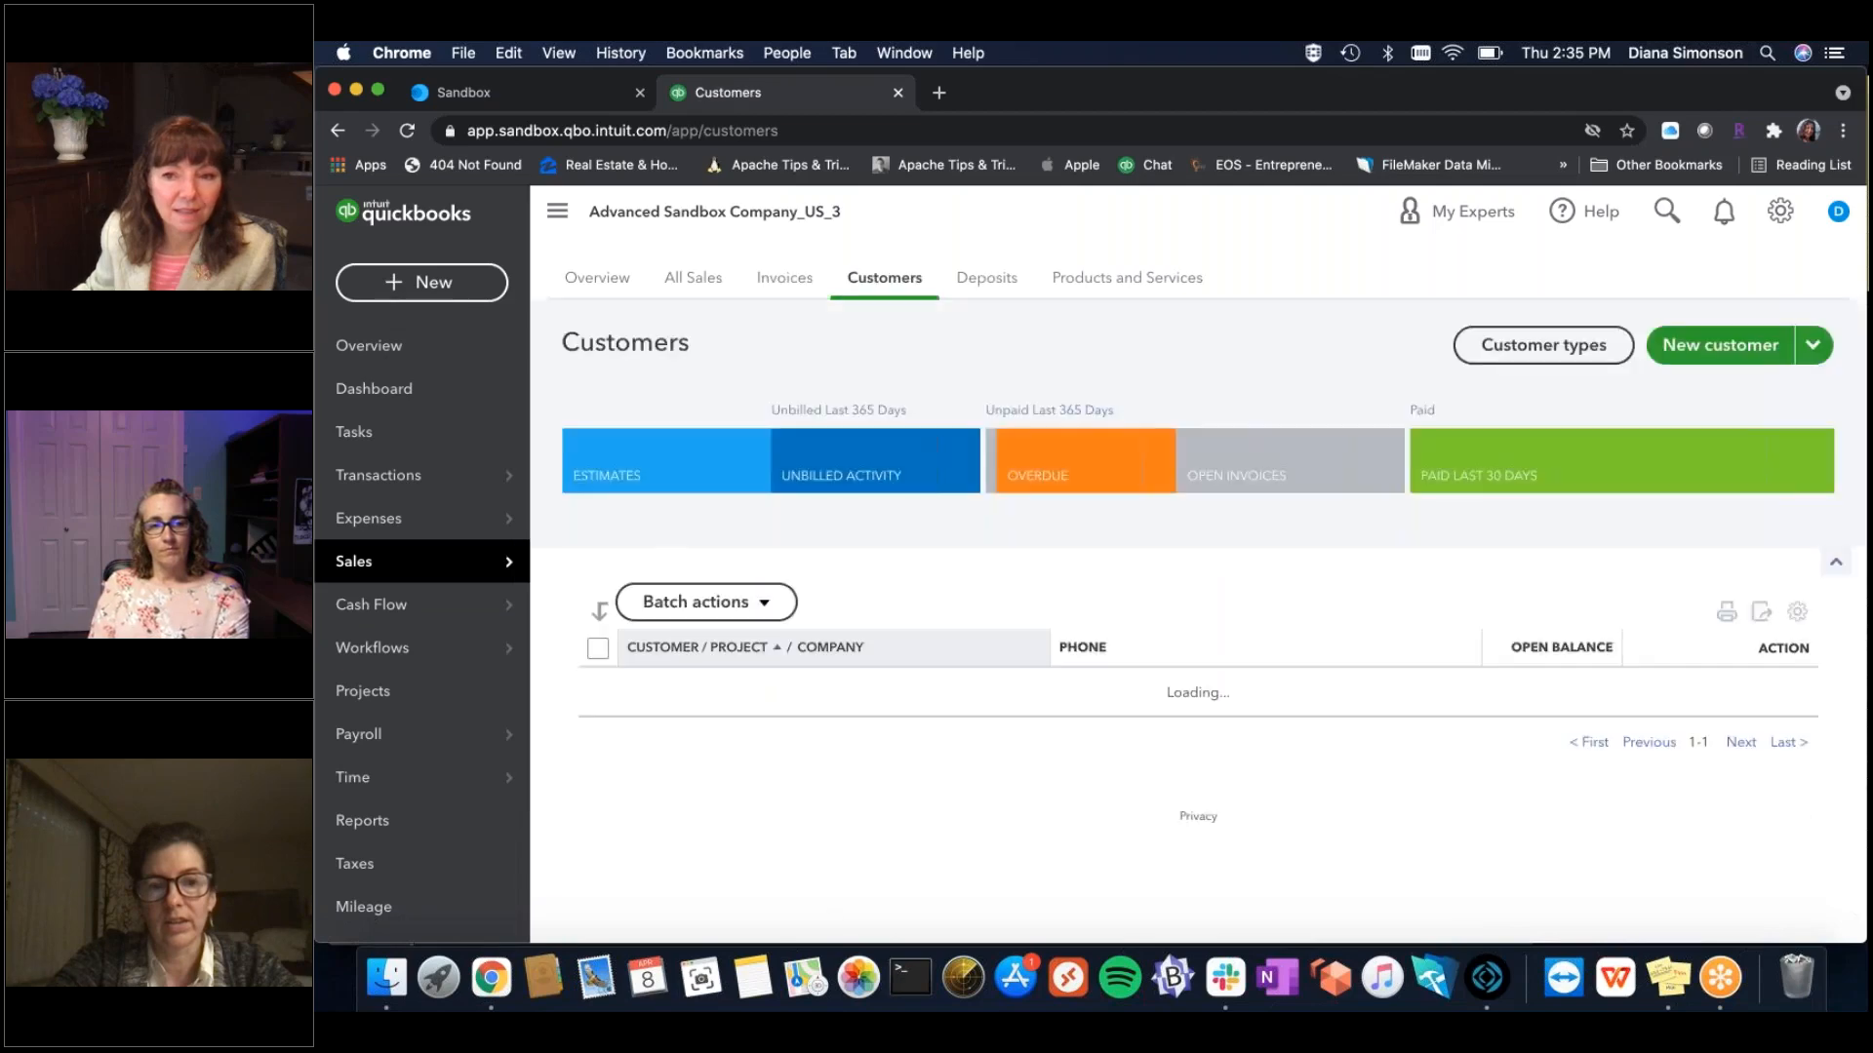
pyautogui.scroll(-3, 751, 657)
pyautogui.scroll(-1, 751, 656)
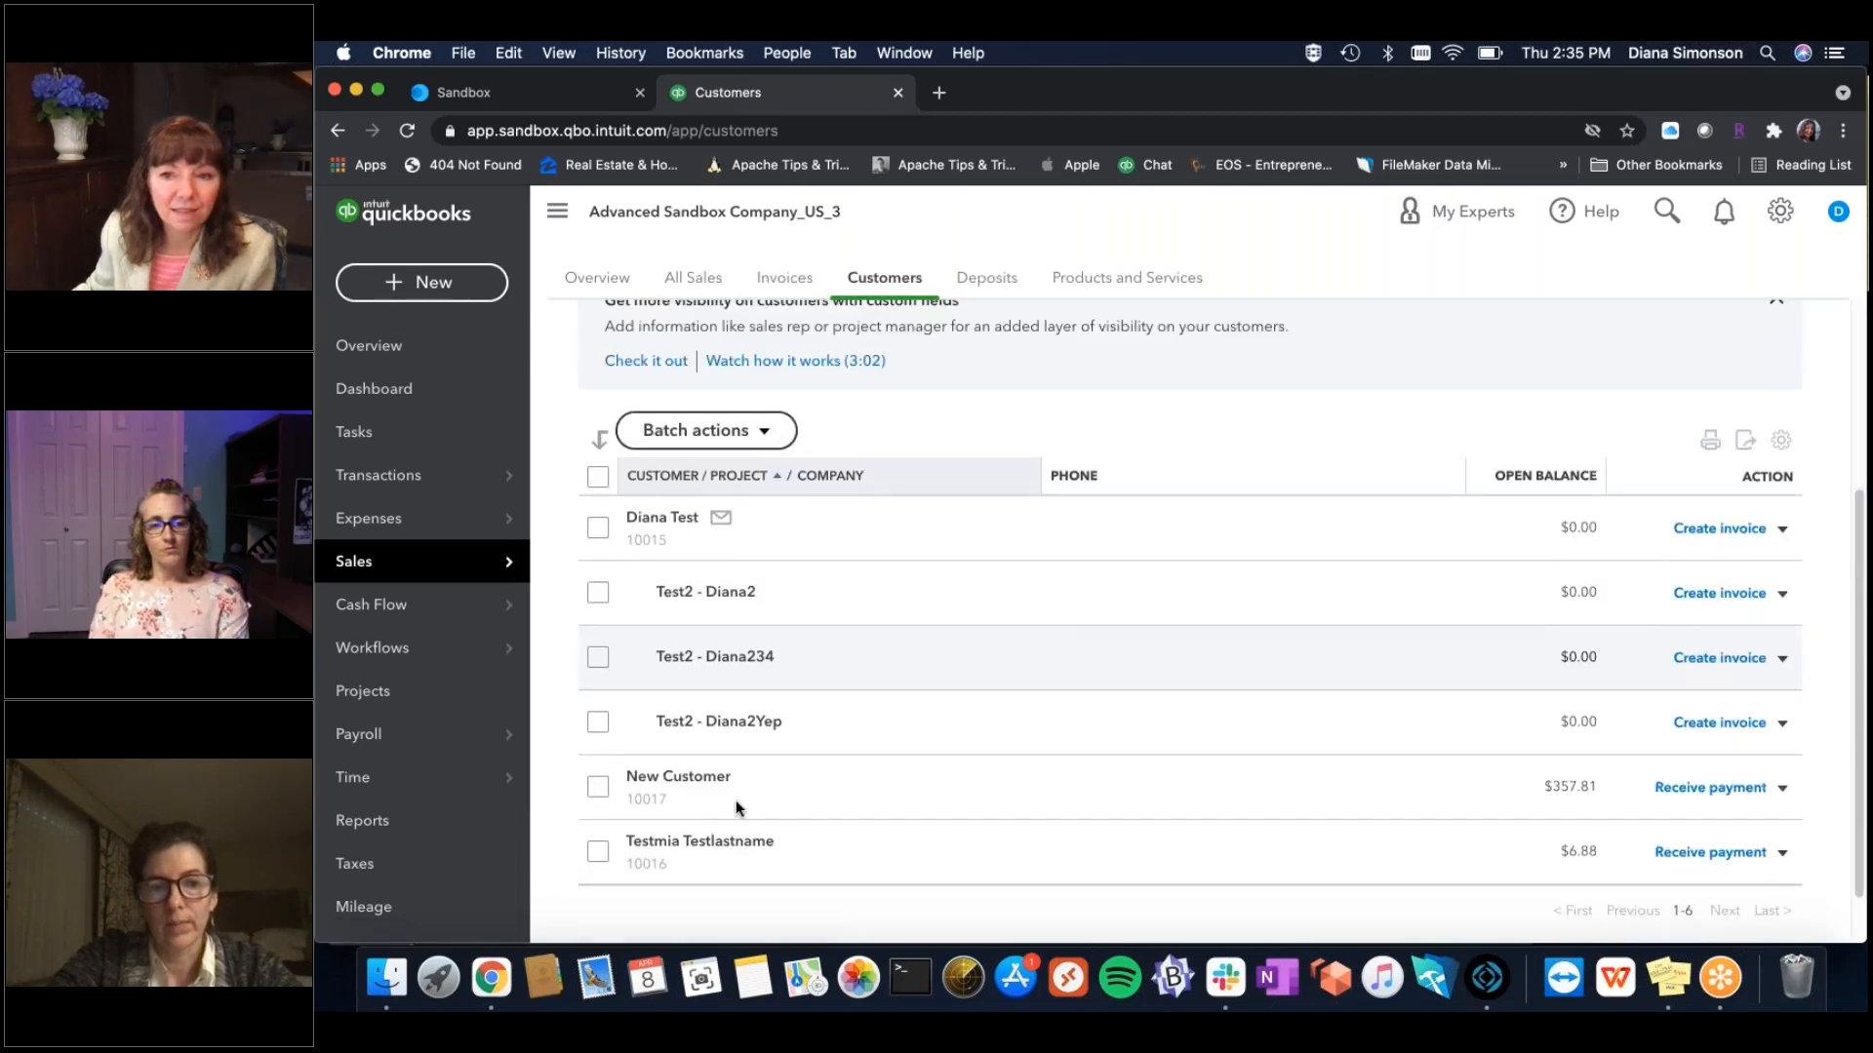
pyautogui.click(663, 778)
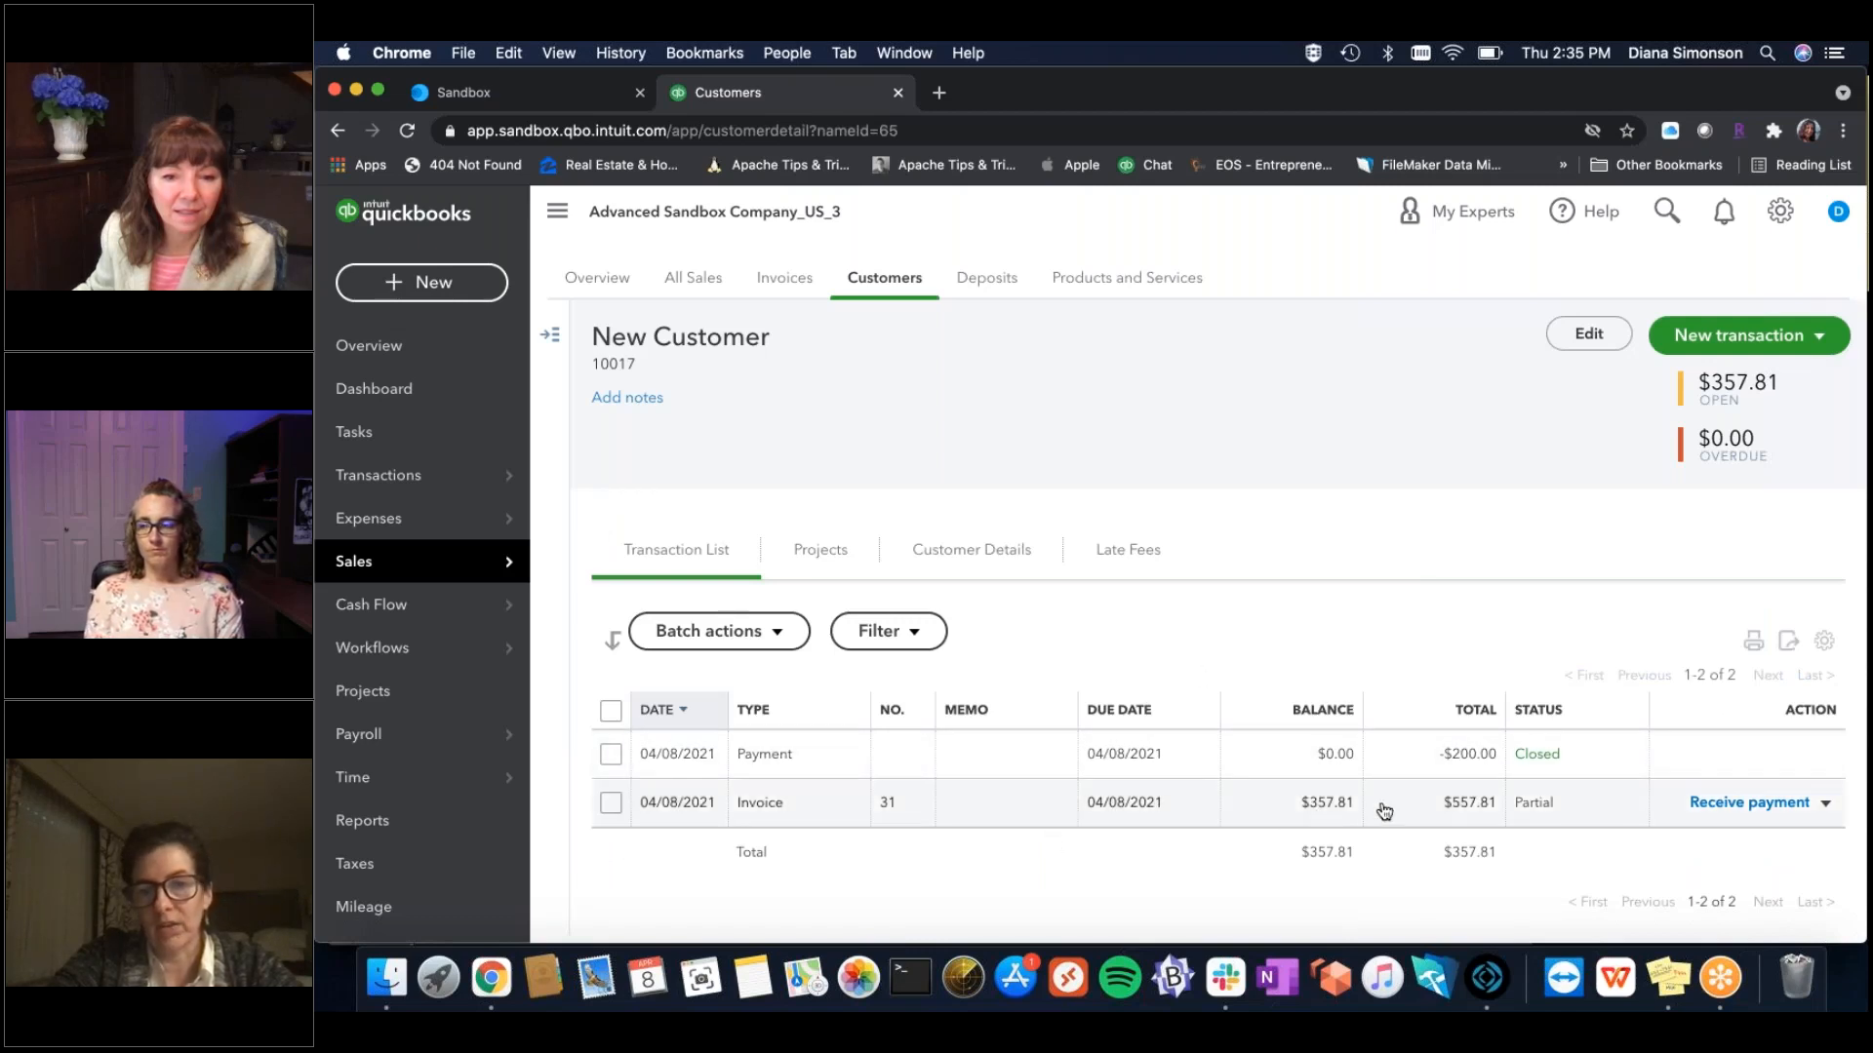
pyautogui.click(1484, 987)
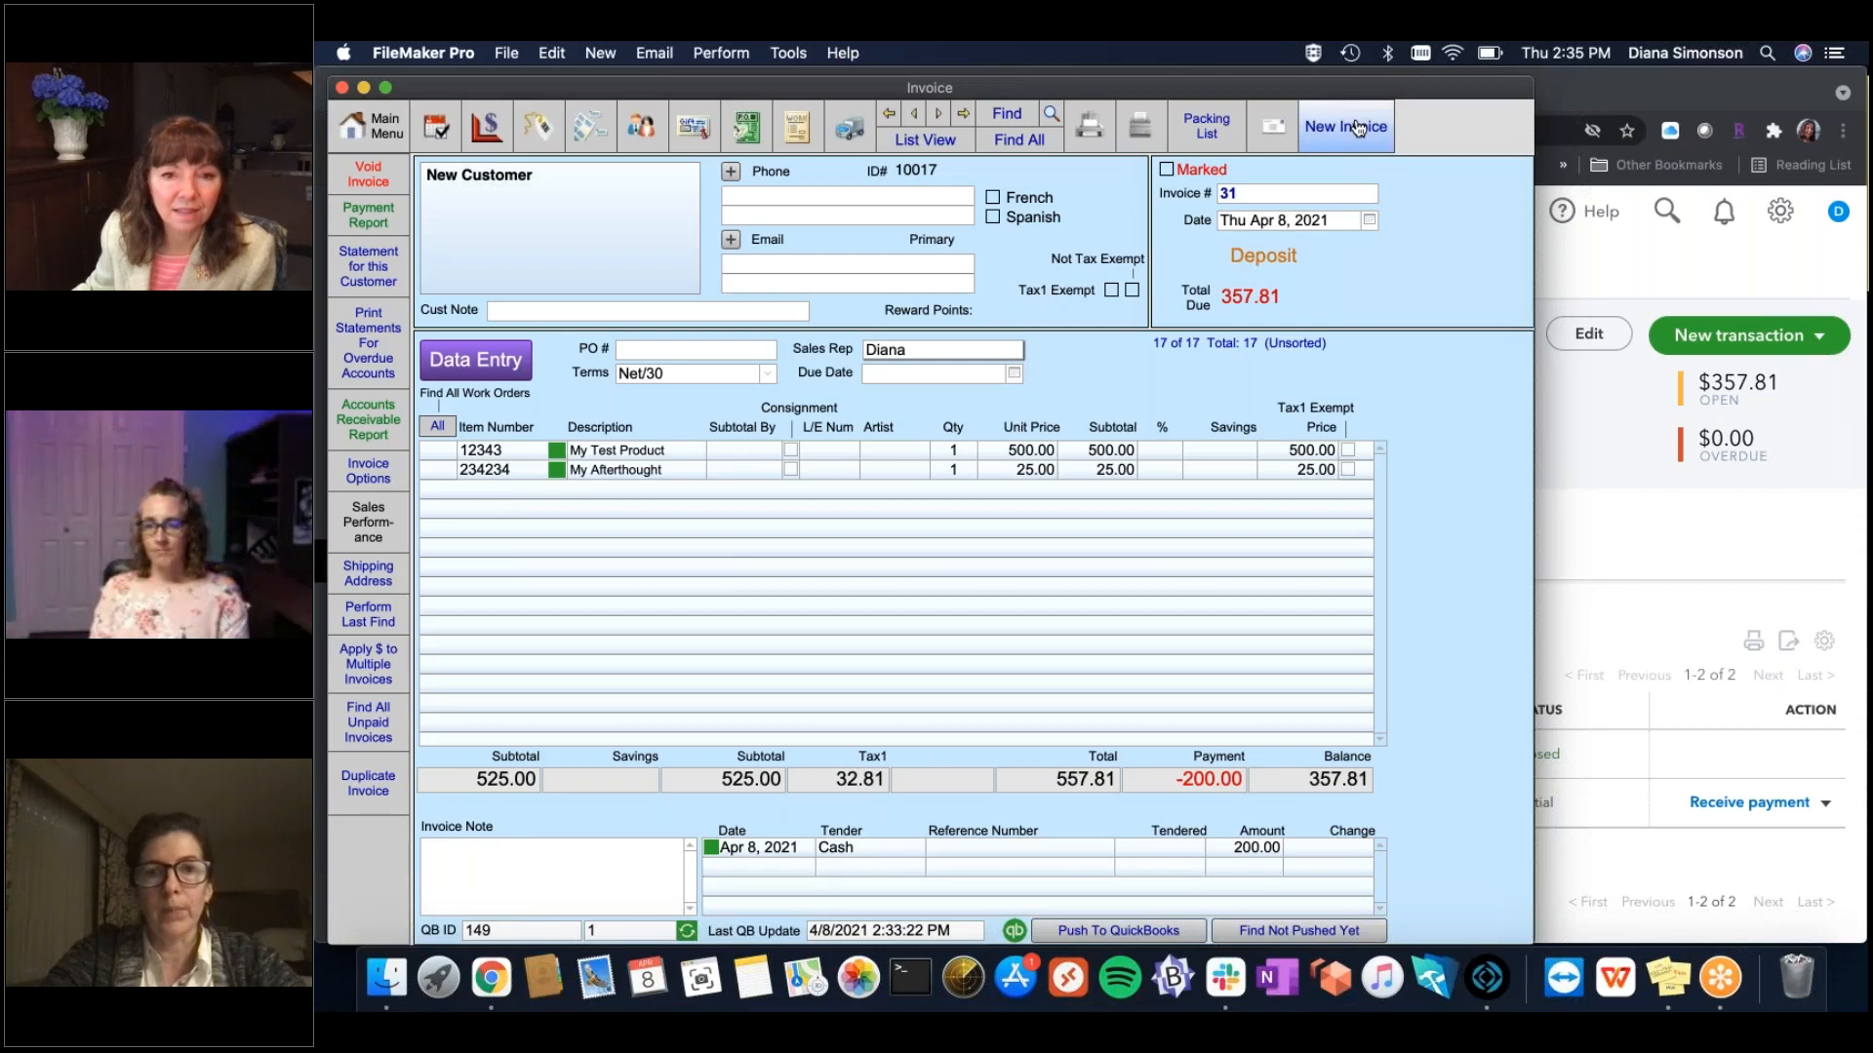
# Start invoice 32 with item 23423 (Frame2) as its line.
pyautogui.click(1358, 127)
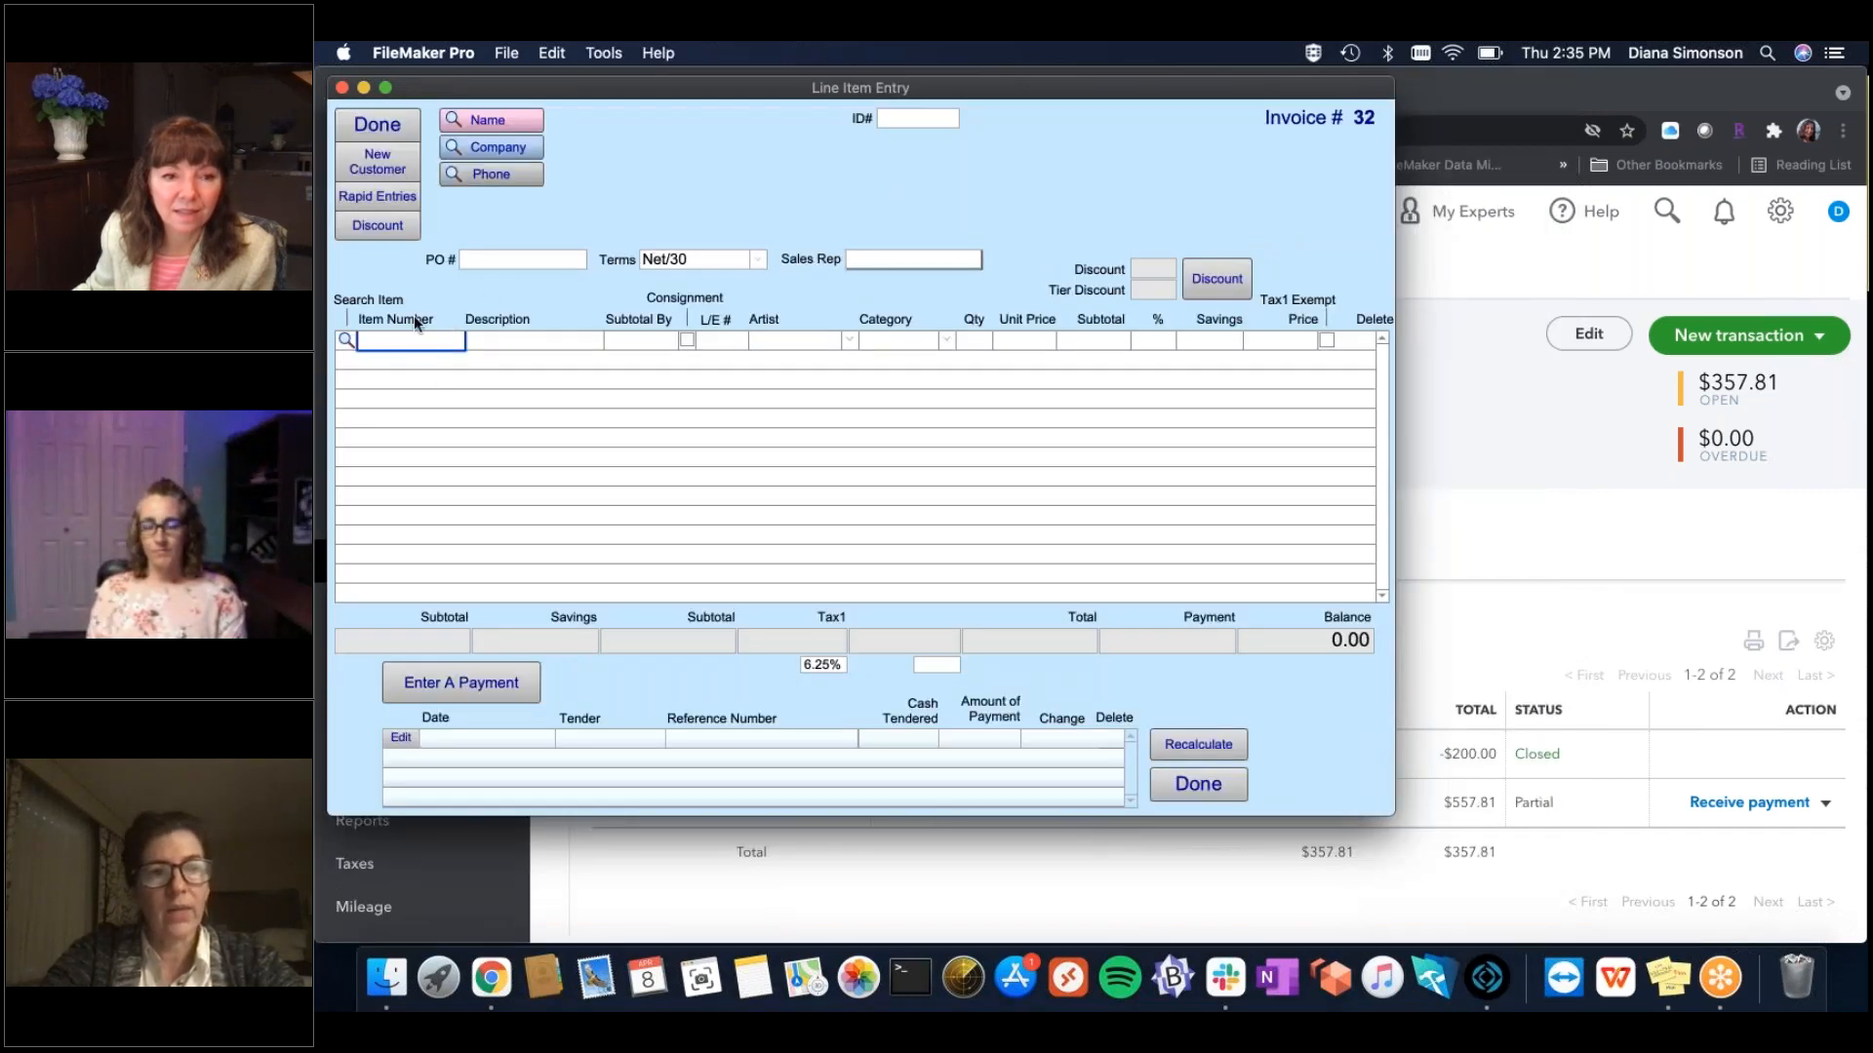
pyautogui.write('23423')
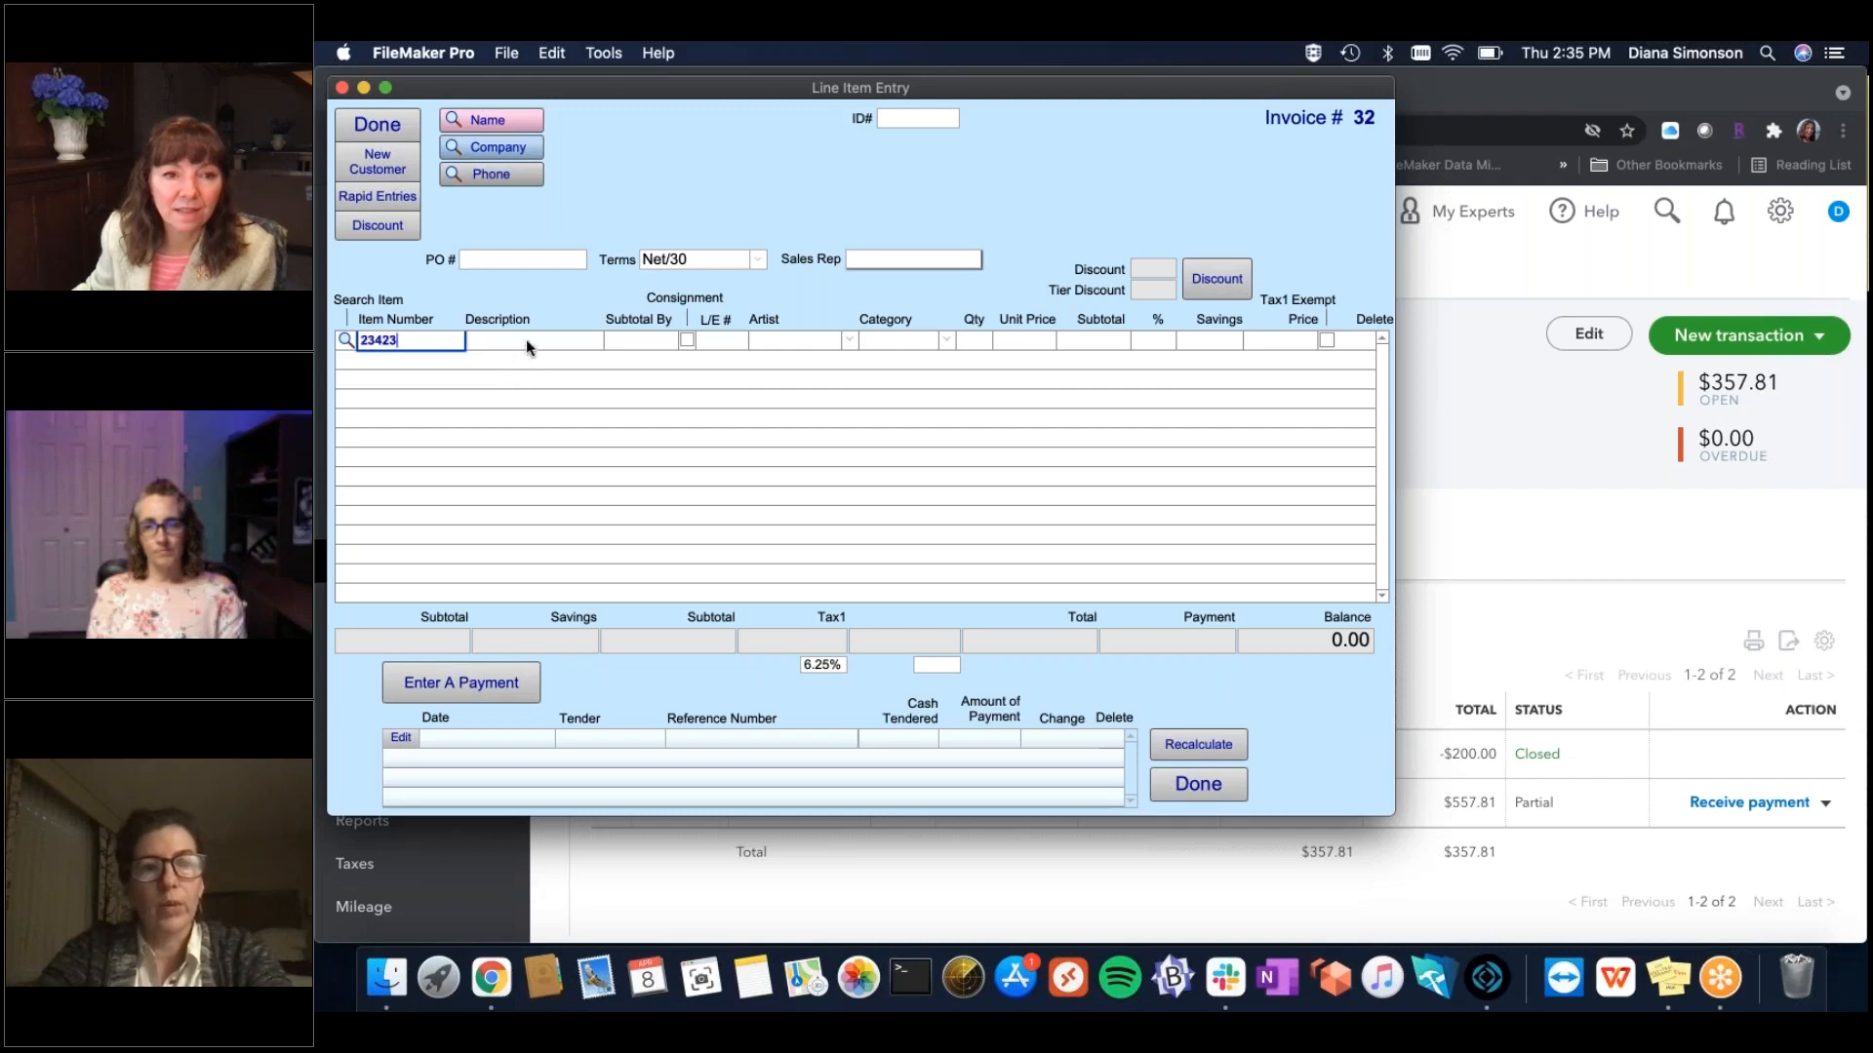
pyautogui.press('Tab')
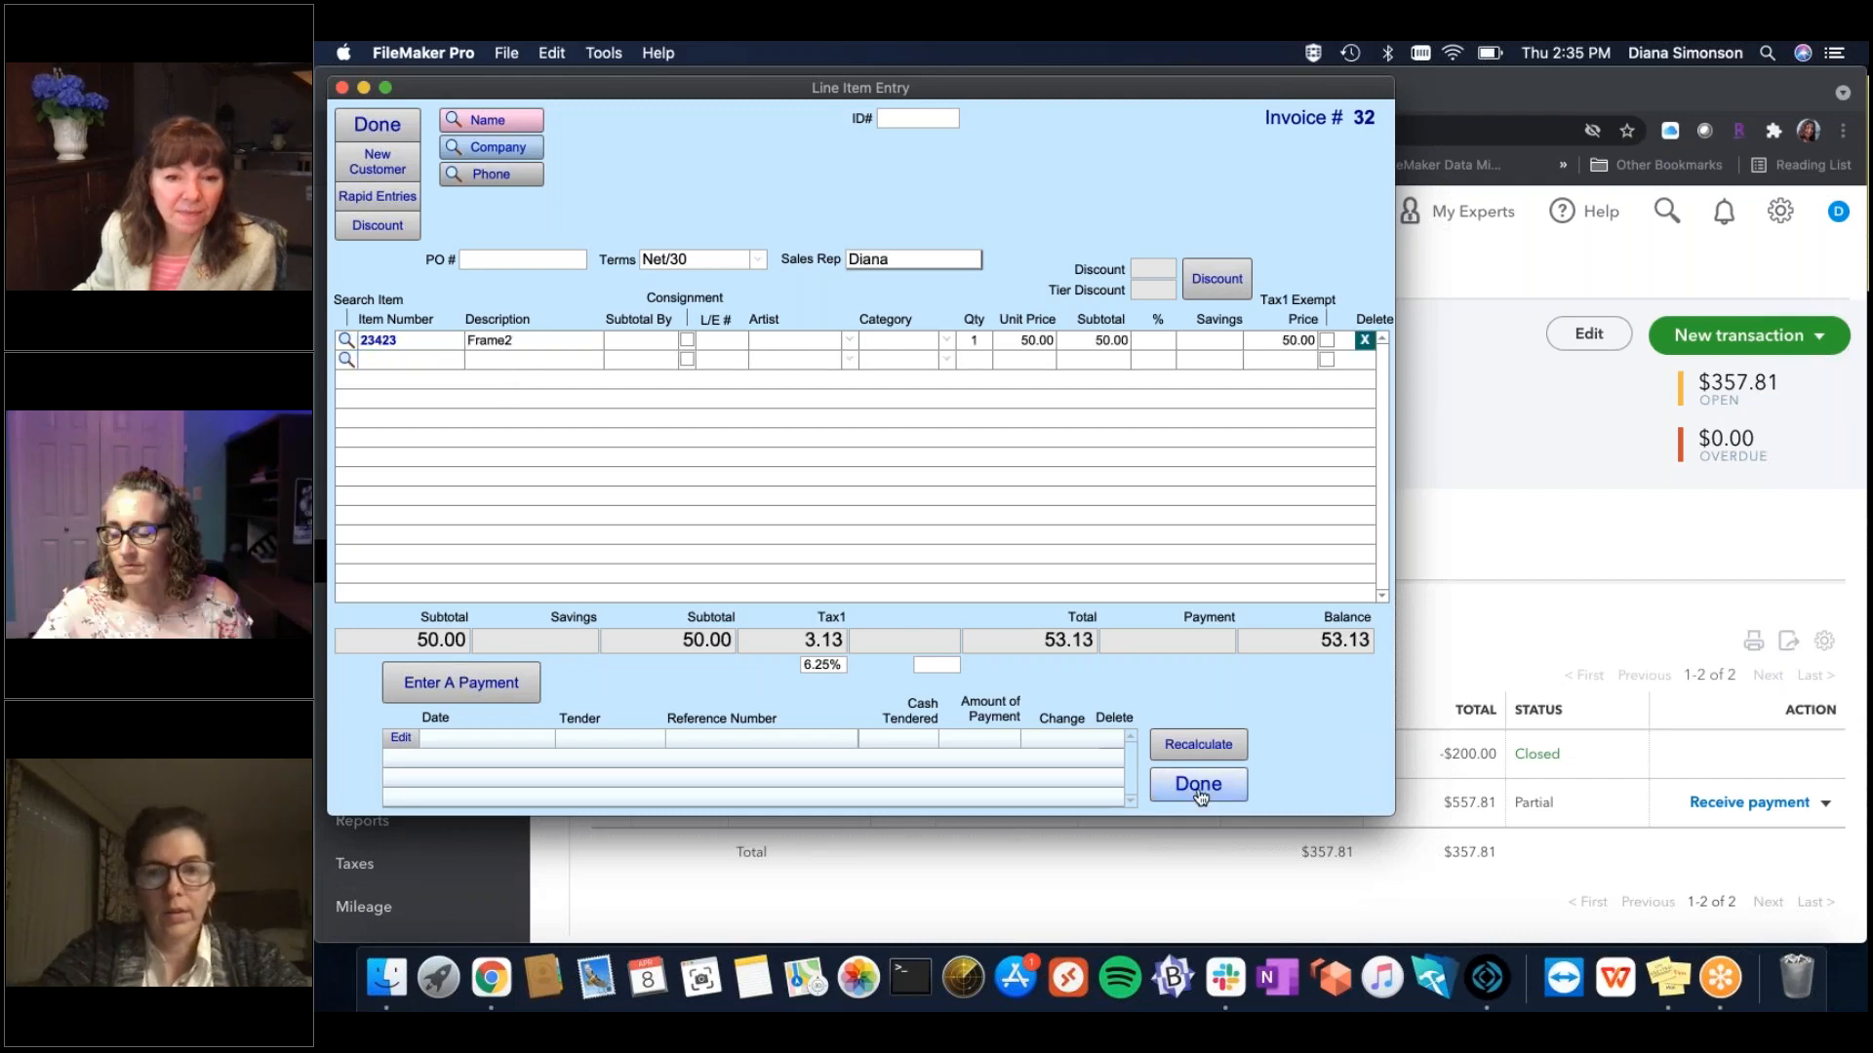
pyautogui.click(1199, 786)
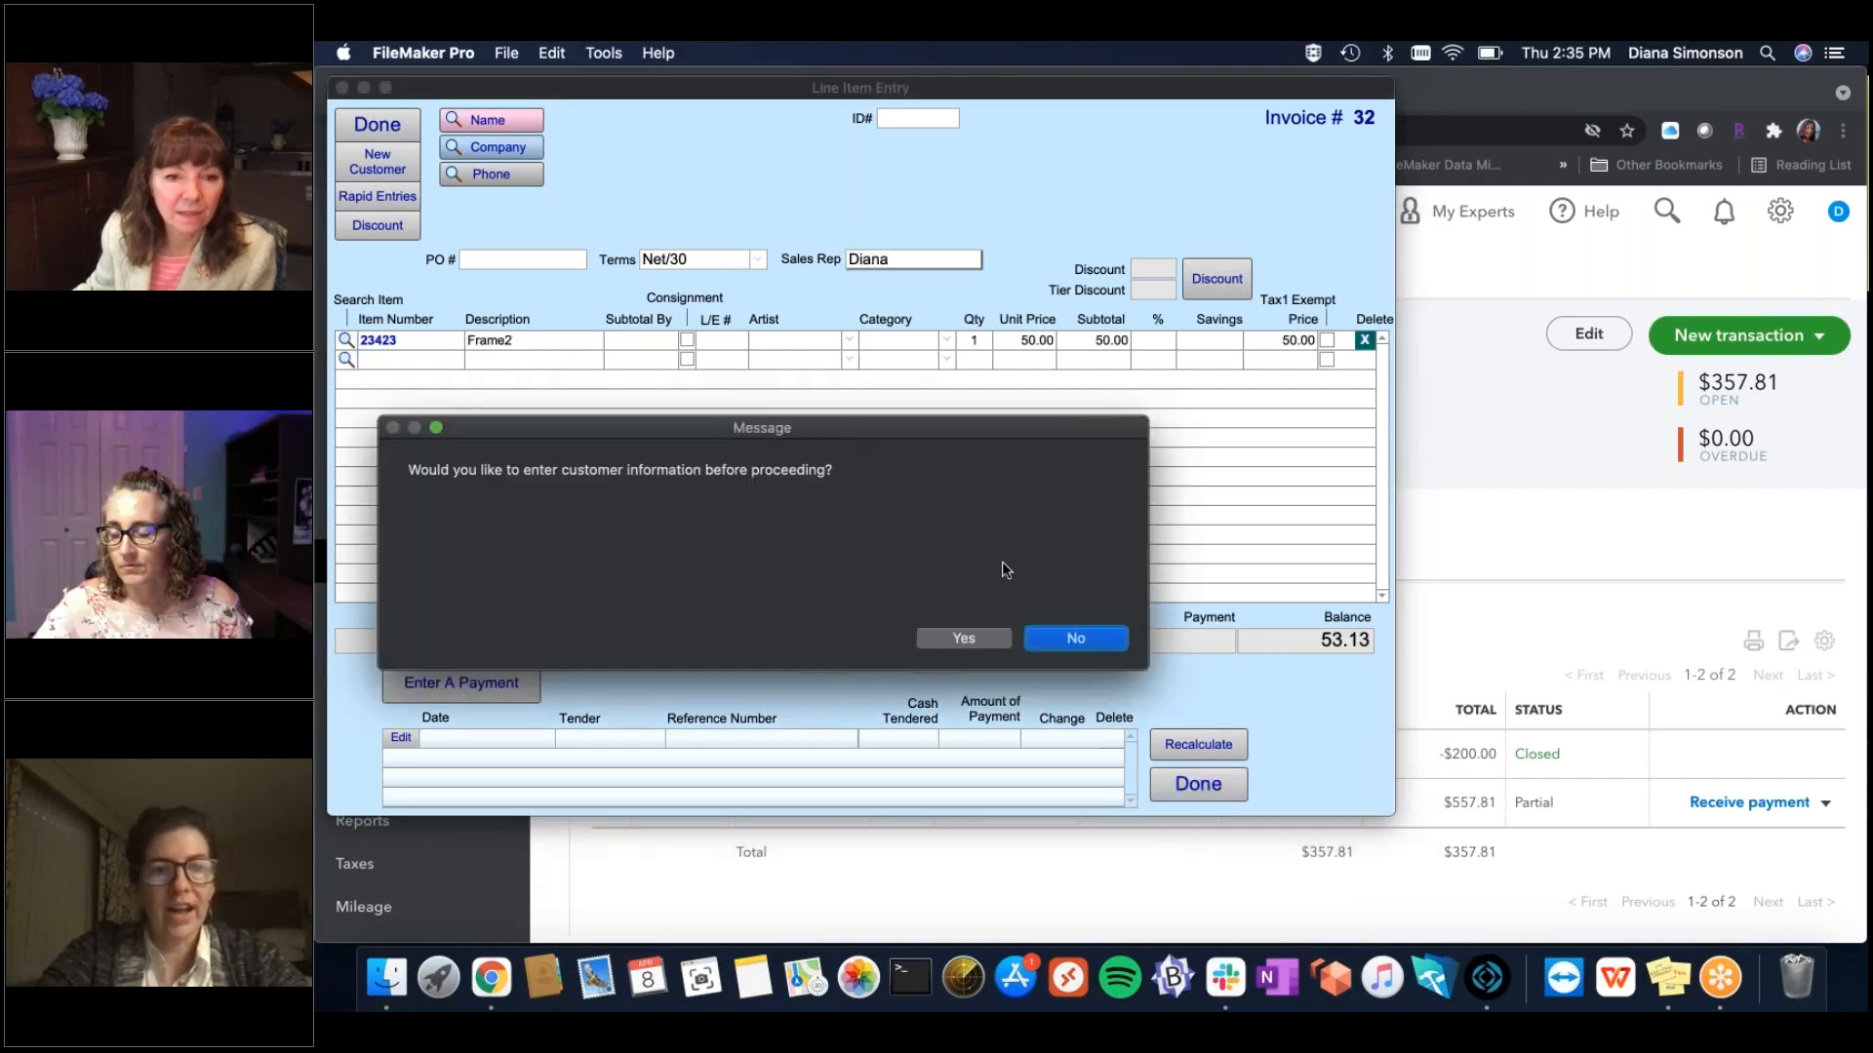
# Find the existing New Customer record by name and attach it to invoice 32.
pyautogui.click(953, 639)
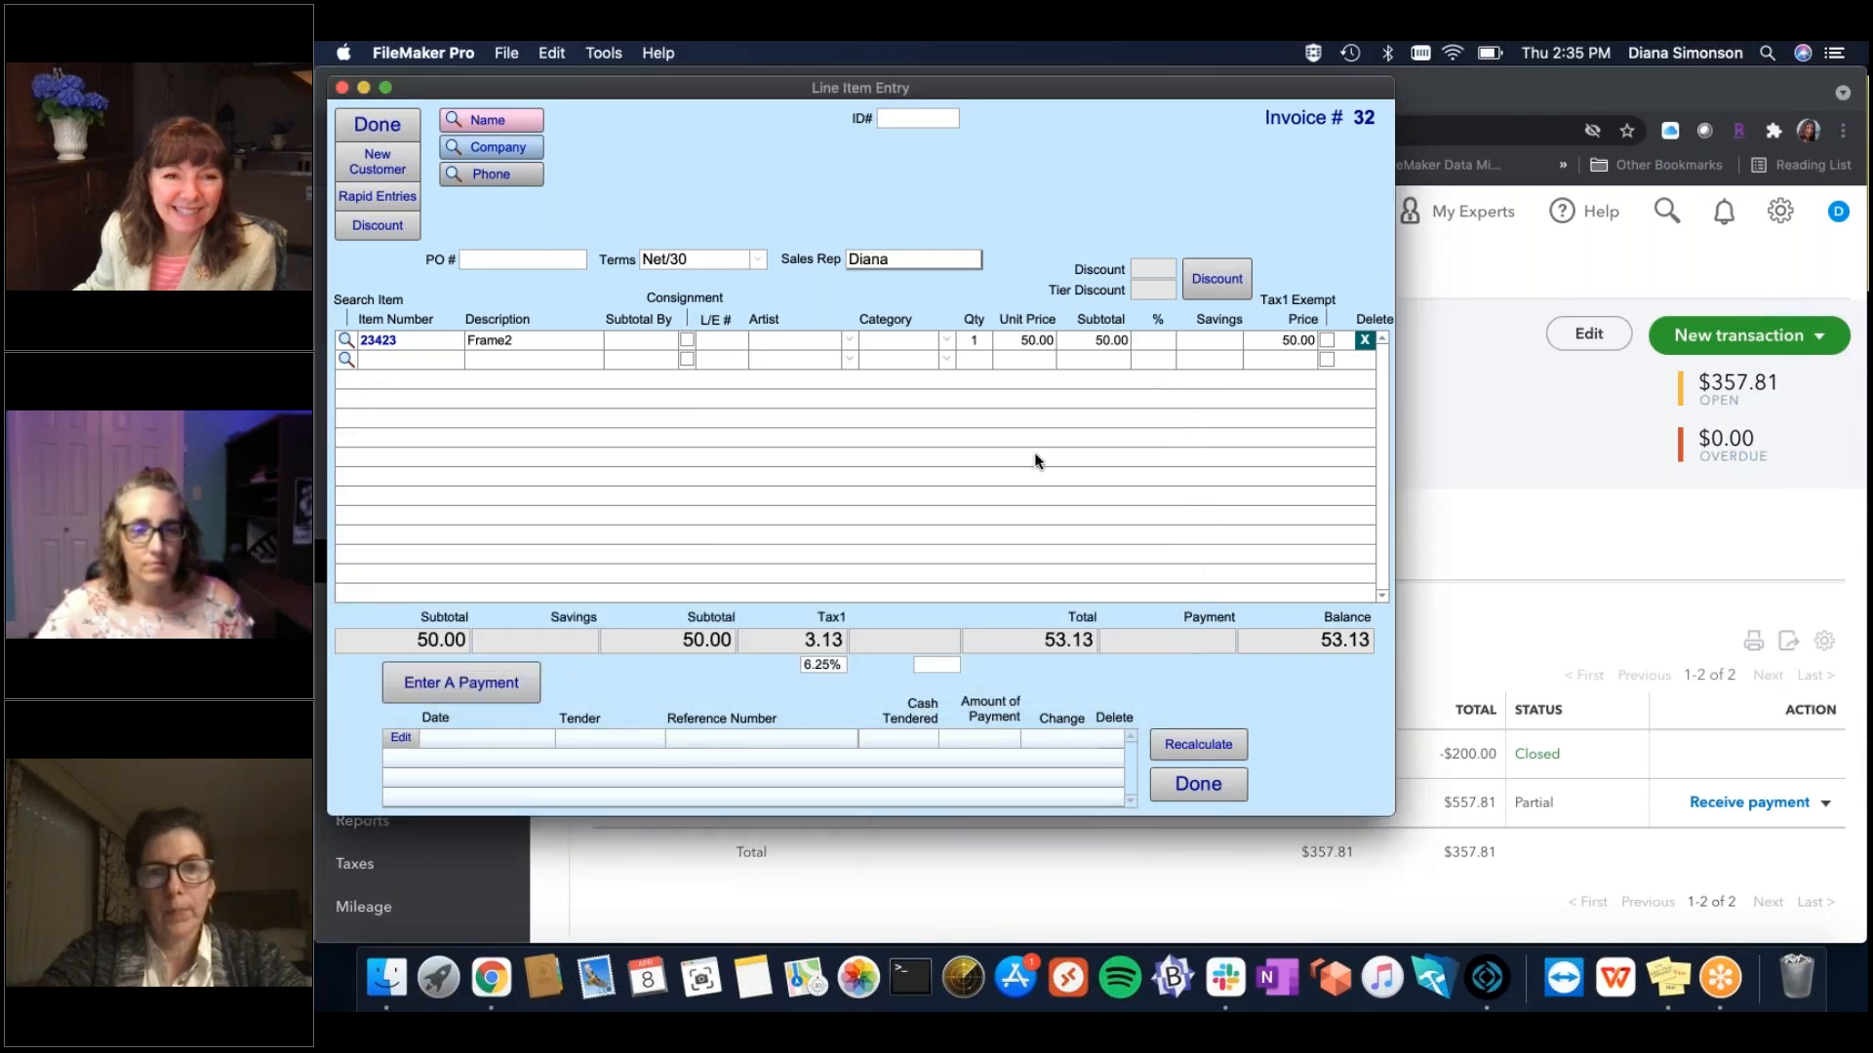
pyautogui.click(492, 121)
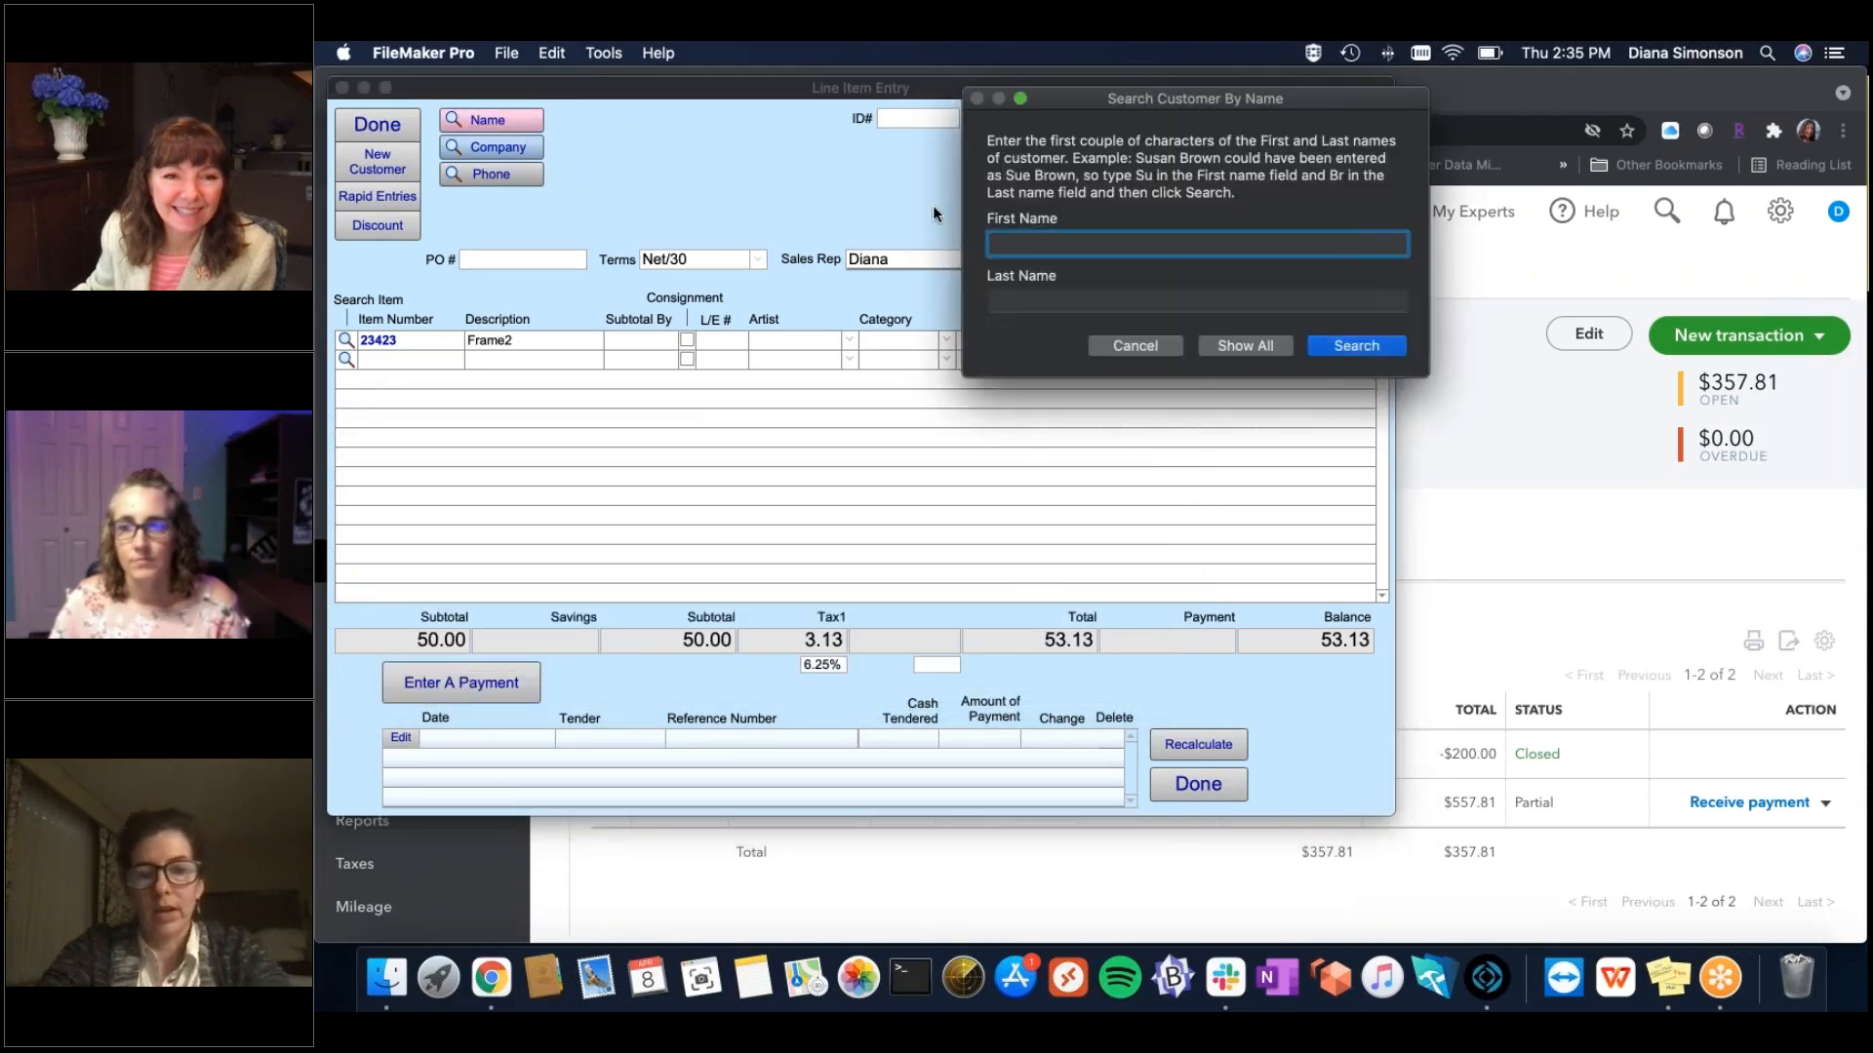
pyautogui.write('New')
pyautogui.click(1070, 300)
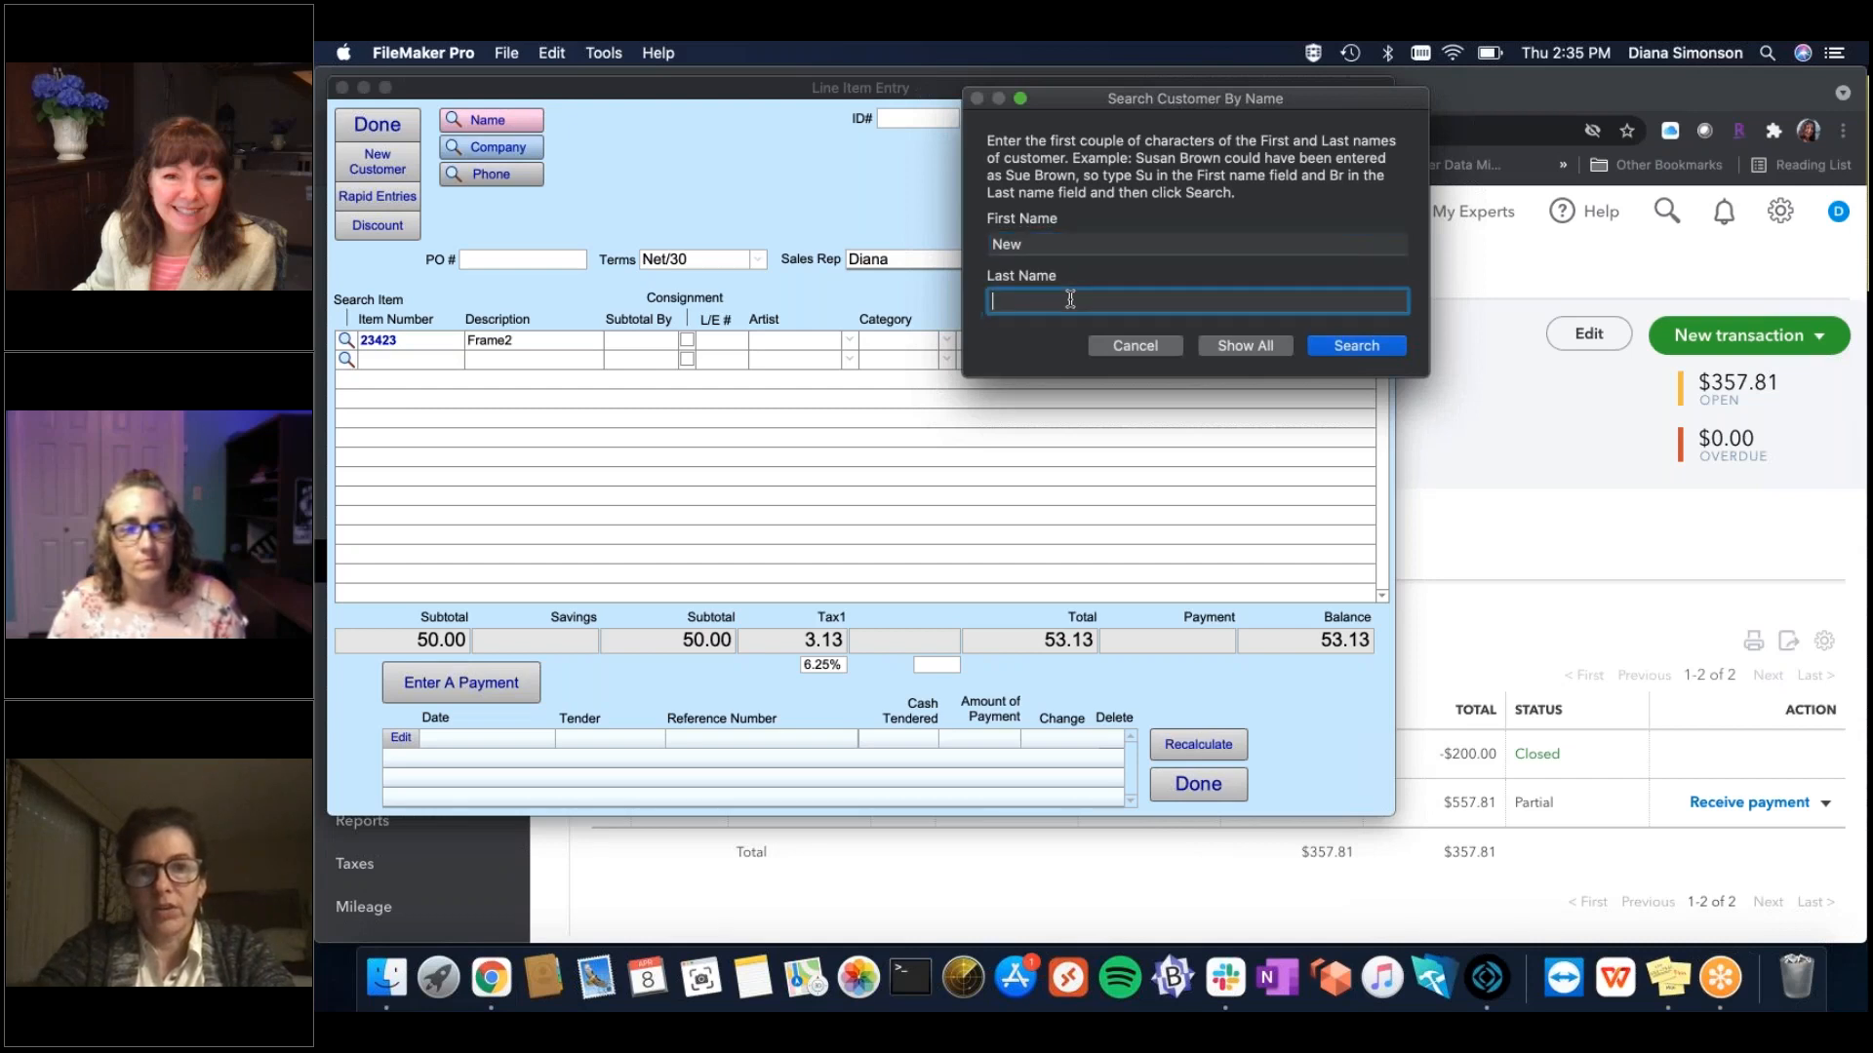
pyautogui.write('Customer')
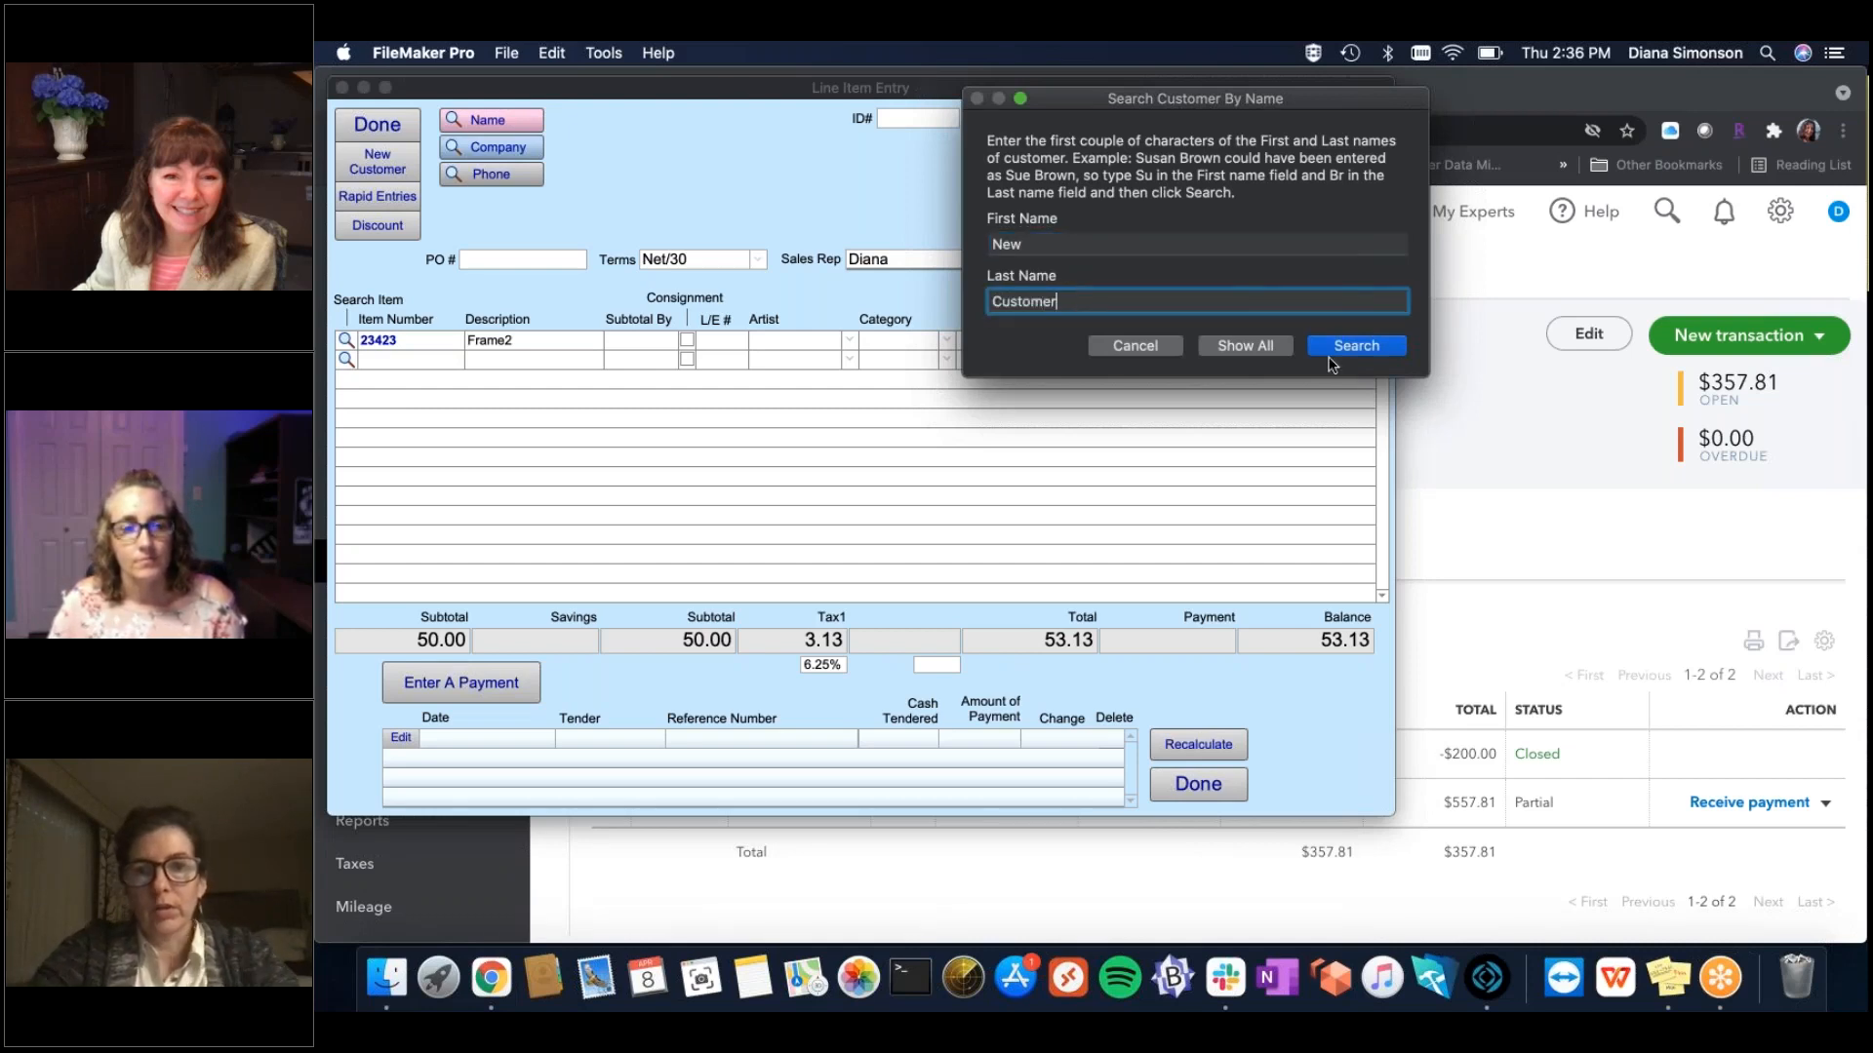
pyautogui.click(1354, 346)
pyautogui.click(378, 125)
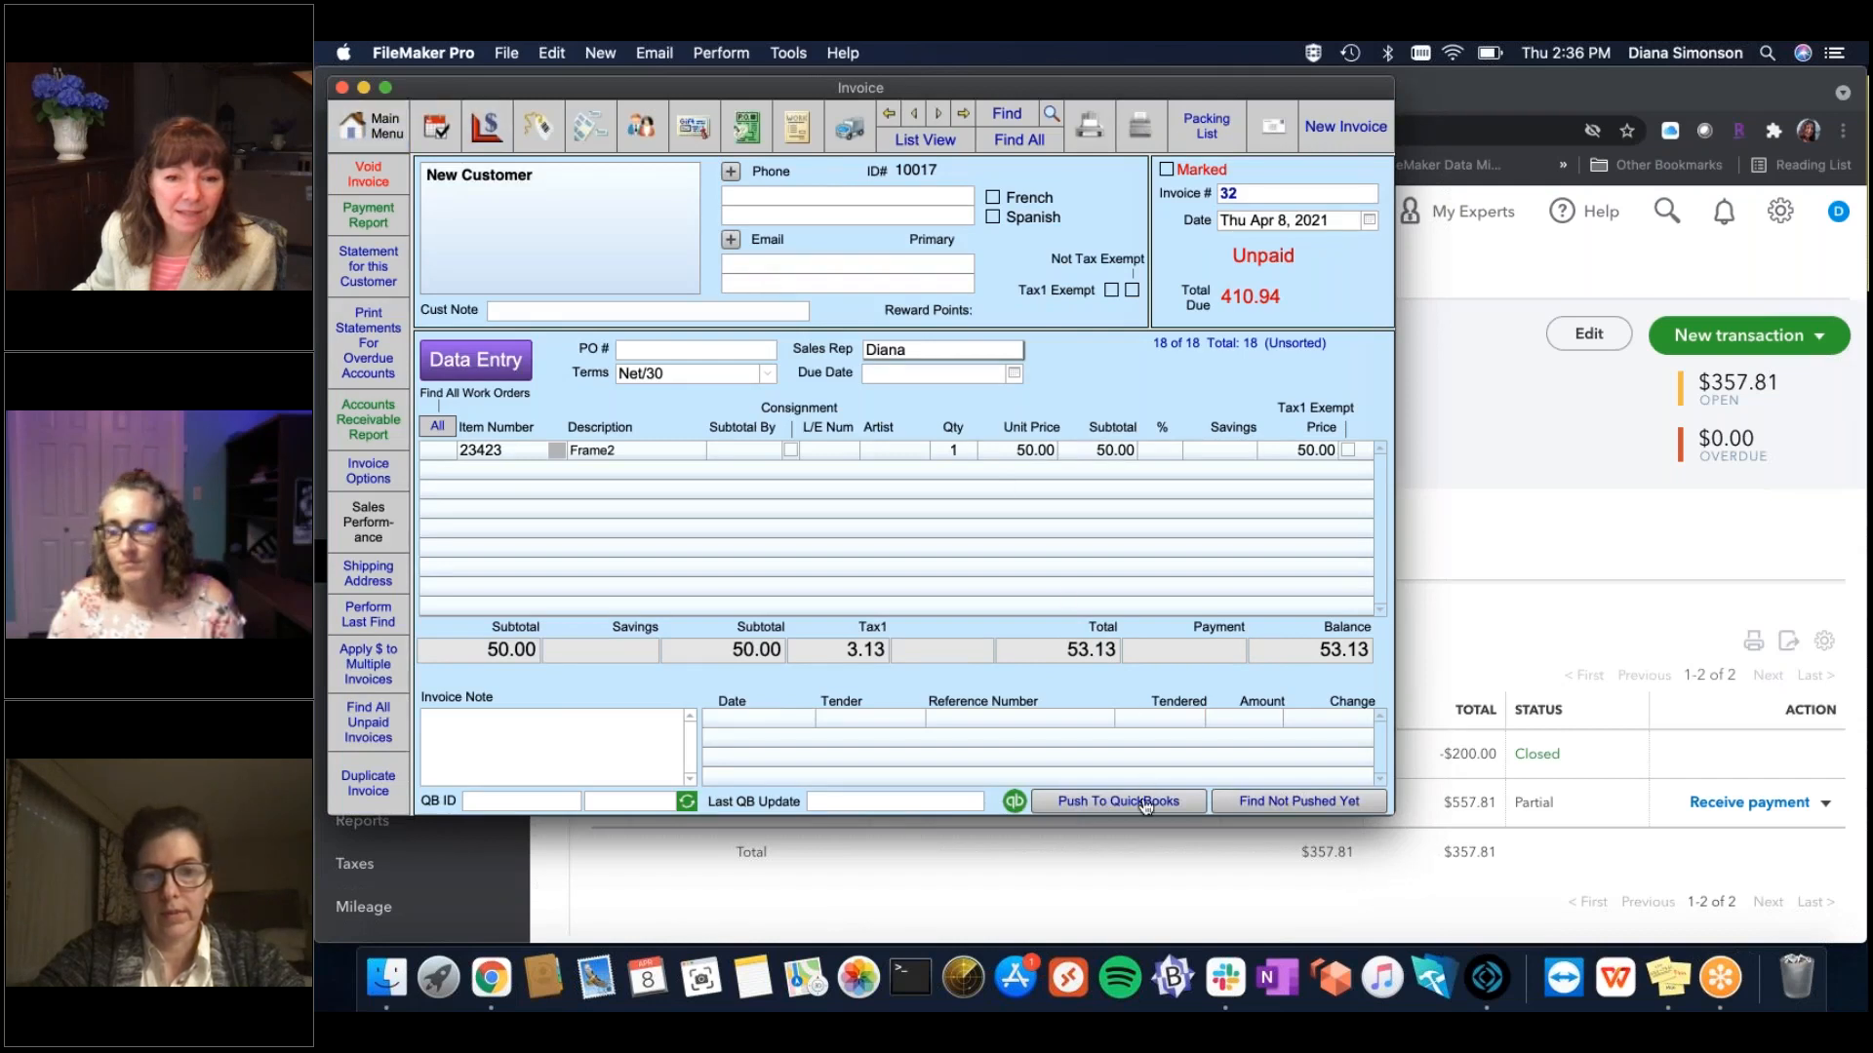
# Map the Frame2 line to QuickBooks item Frame and push invoice 32, getting QB ID 151.
pyautogui.click(556, 449)
pyautogui.click(625, 460)
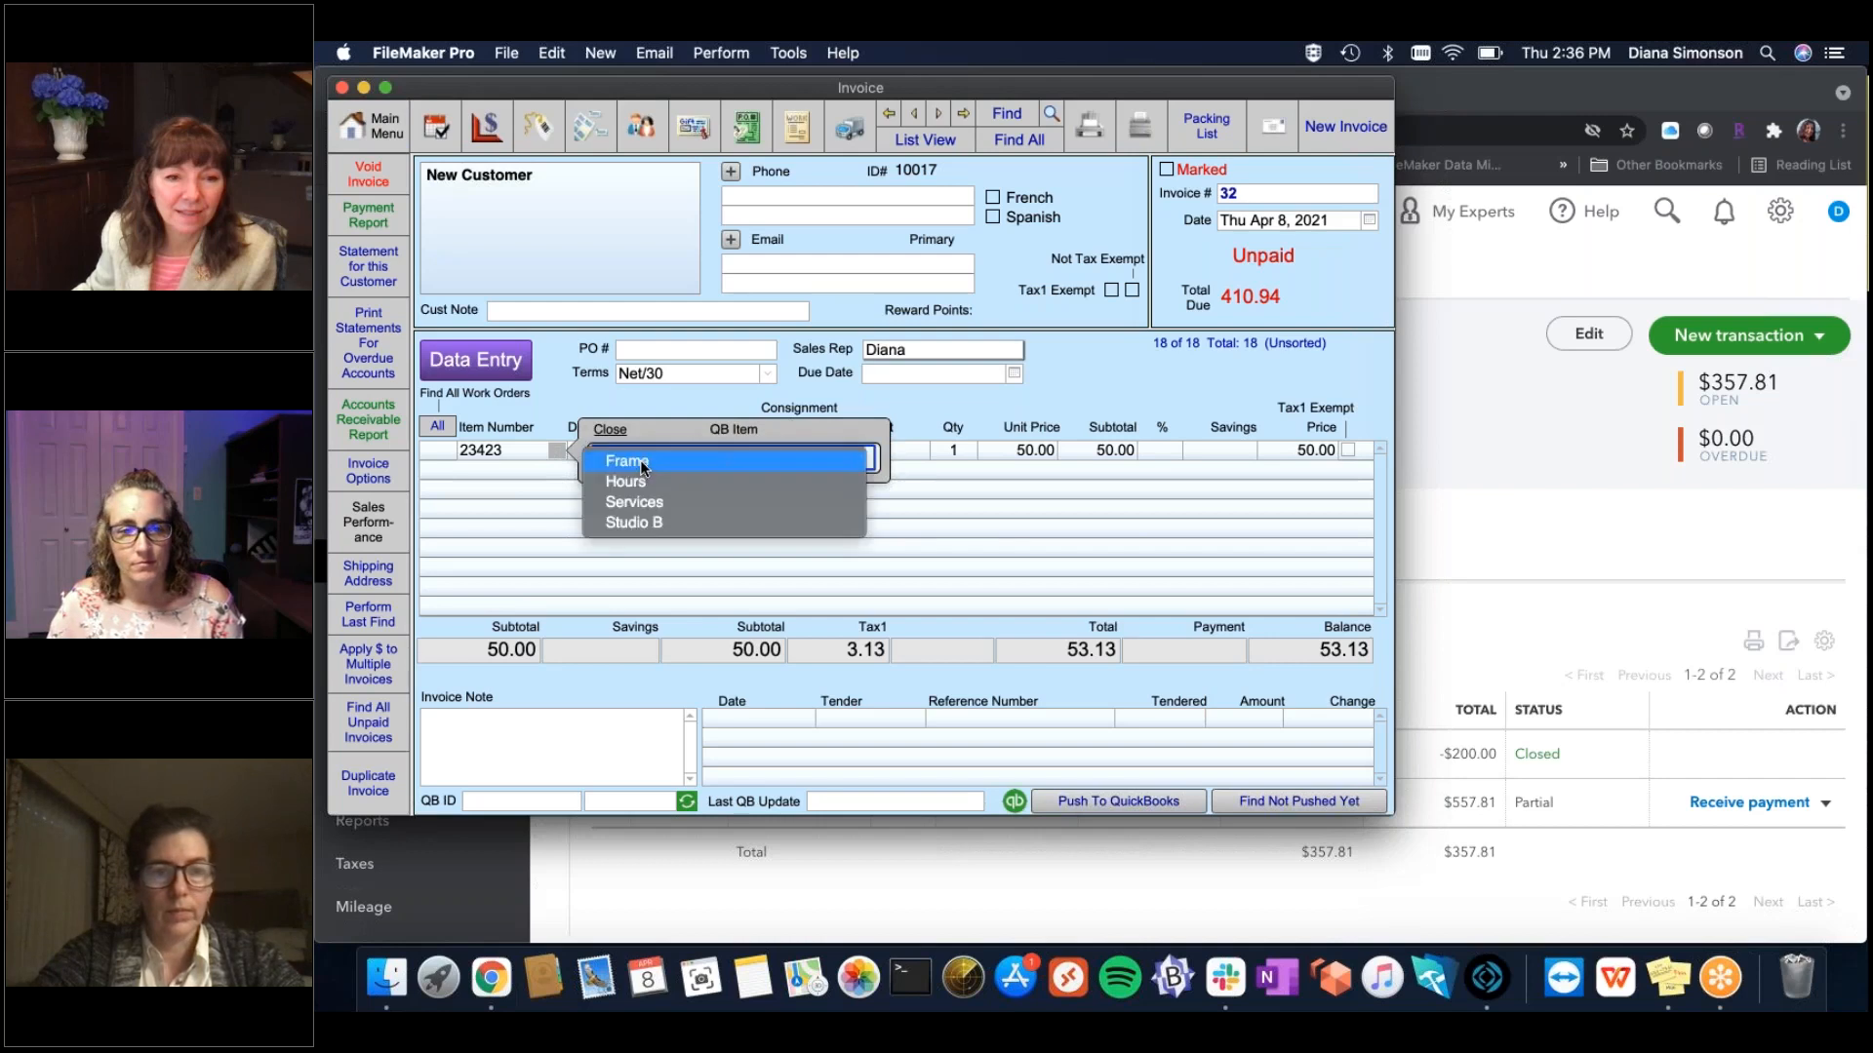
pyautogui.click(643, 464)
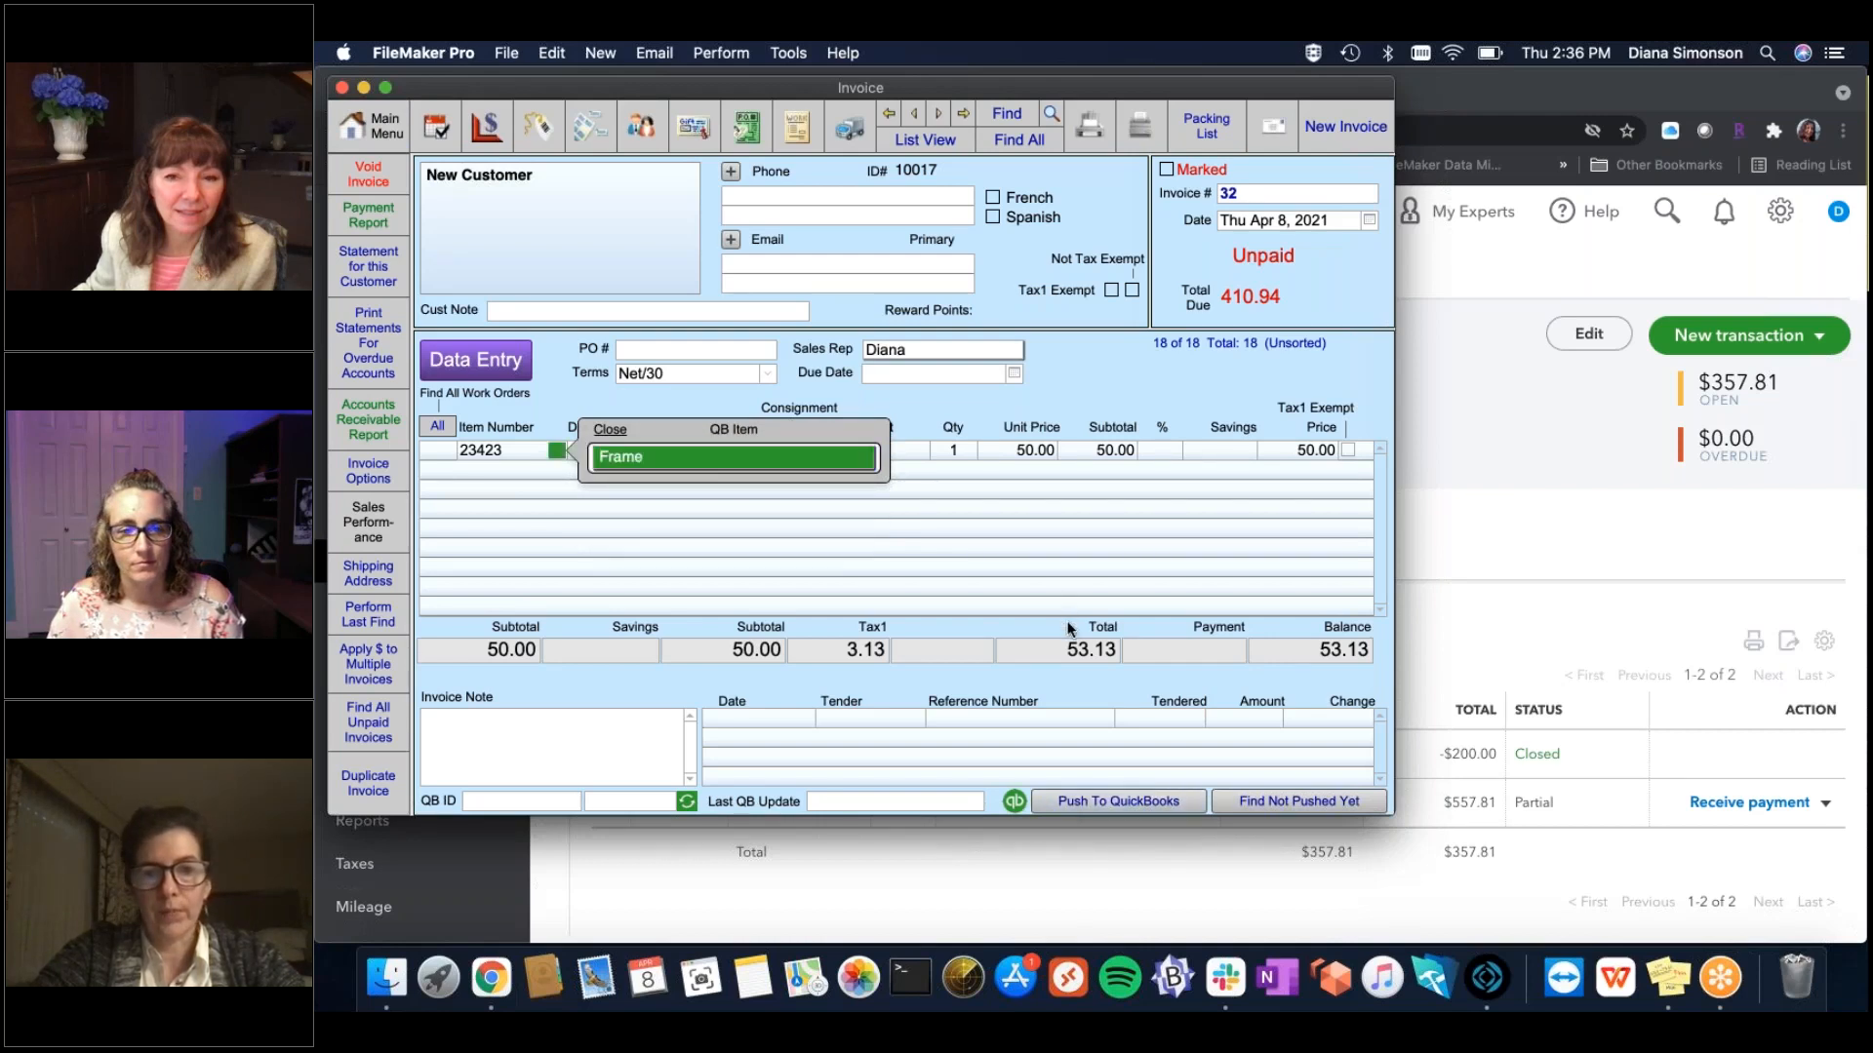
pyautogui.click(1070, 629)
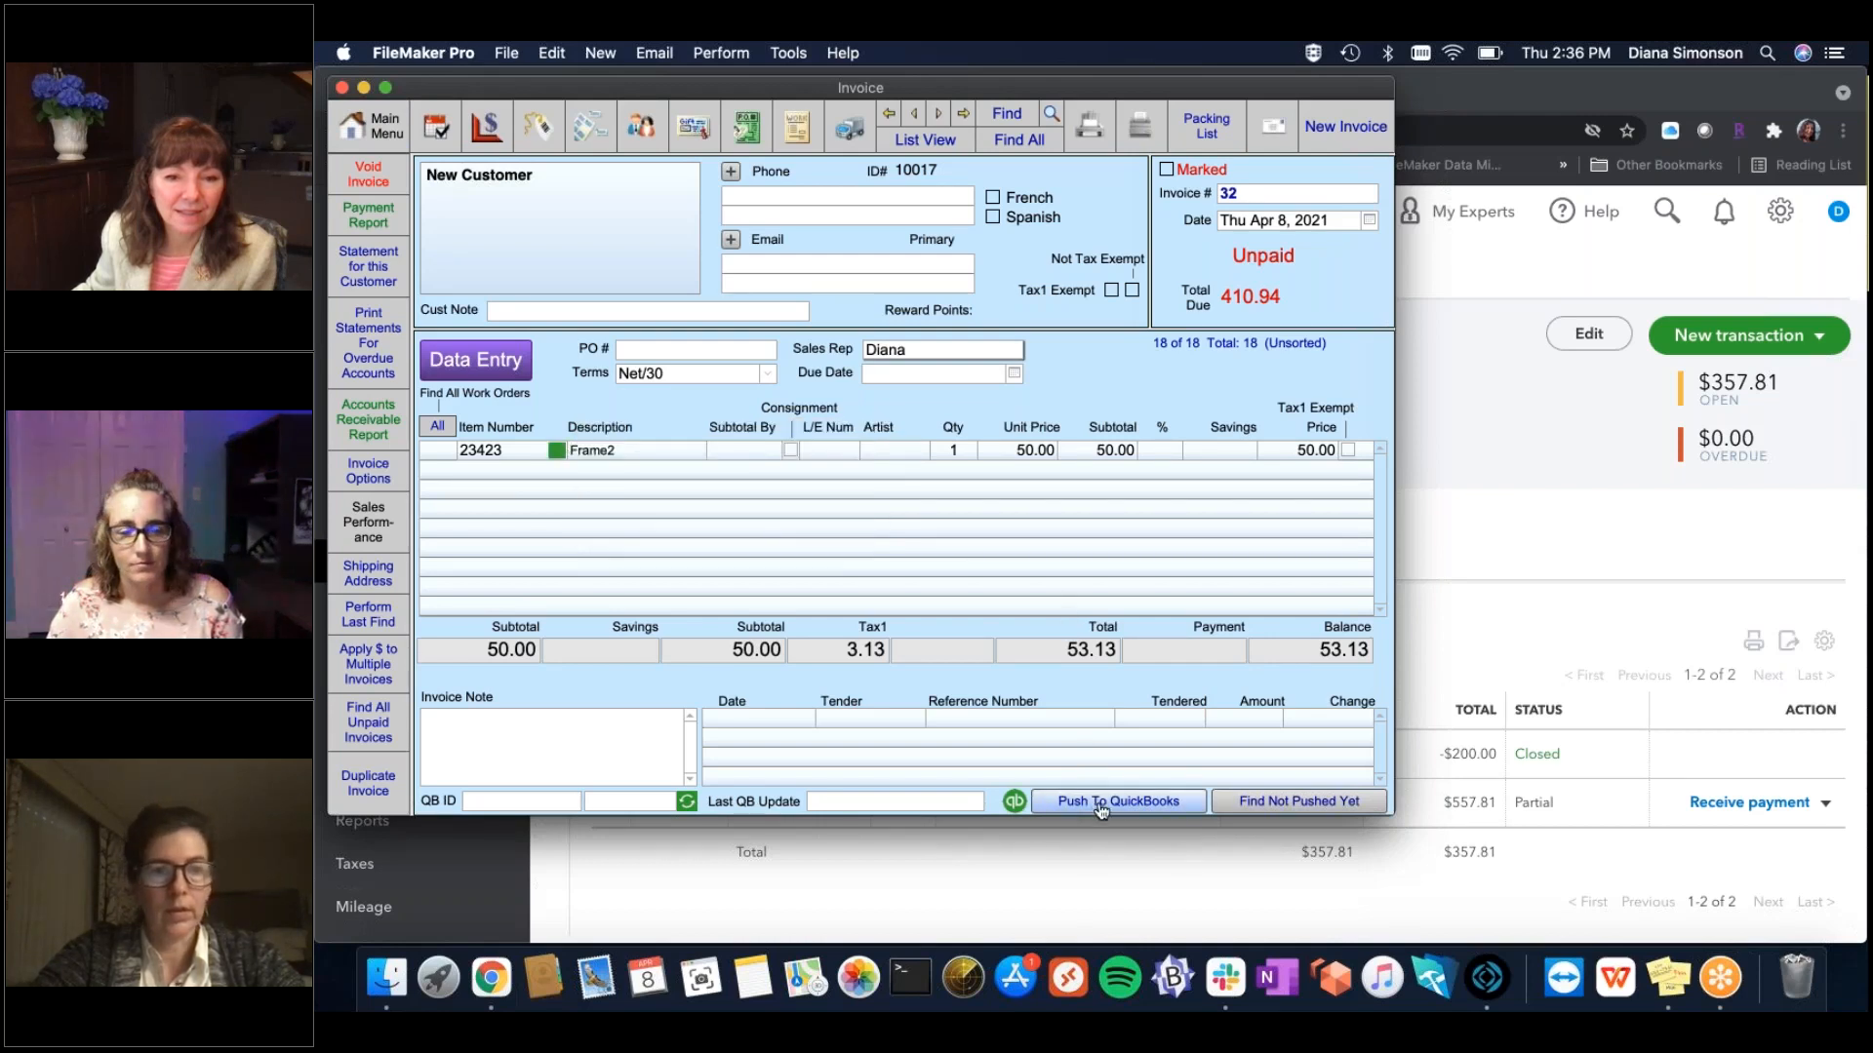
pyautogui.click(1111, 800)
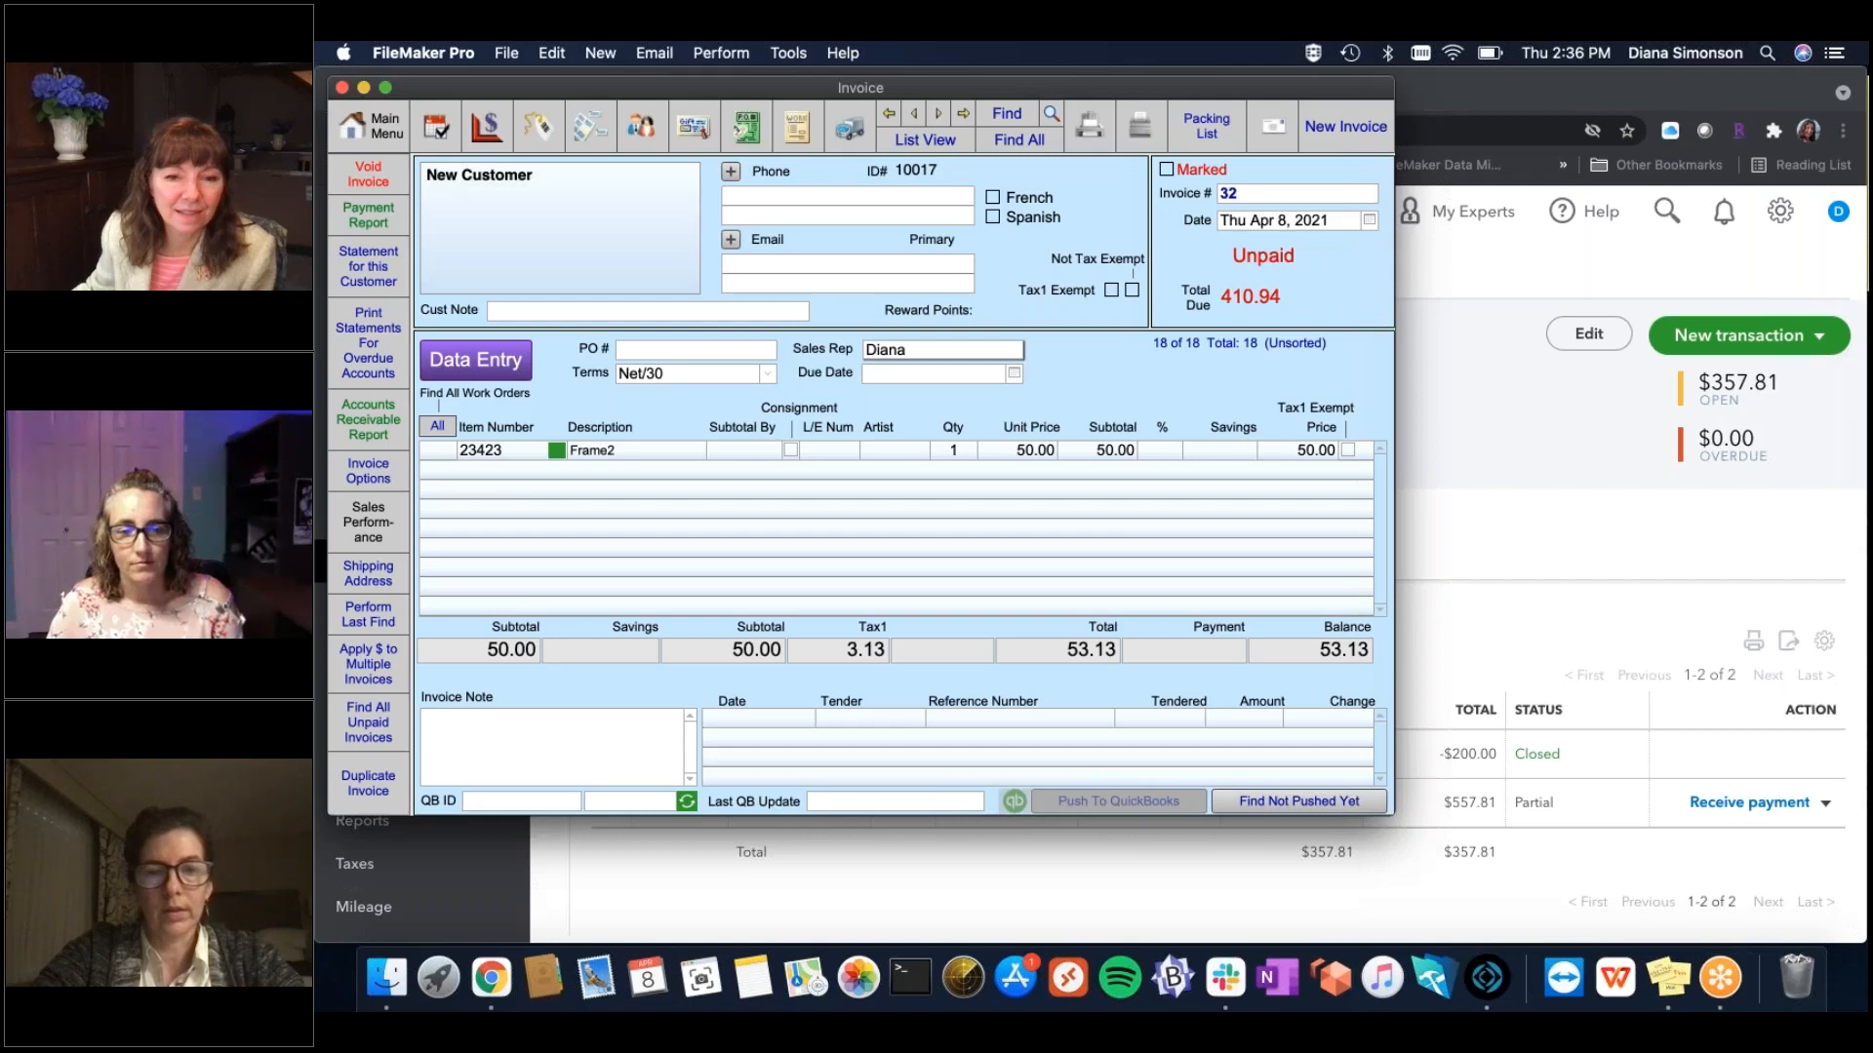
pyautogui.click(1608, 578)
pyautogui.click(1037, 127)
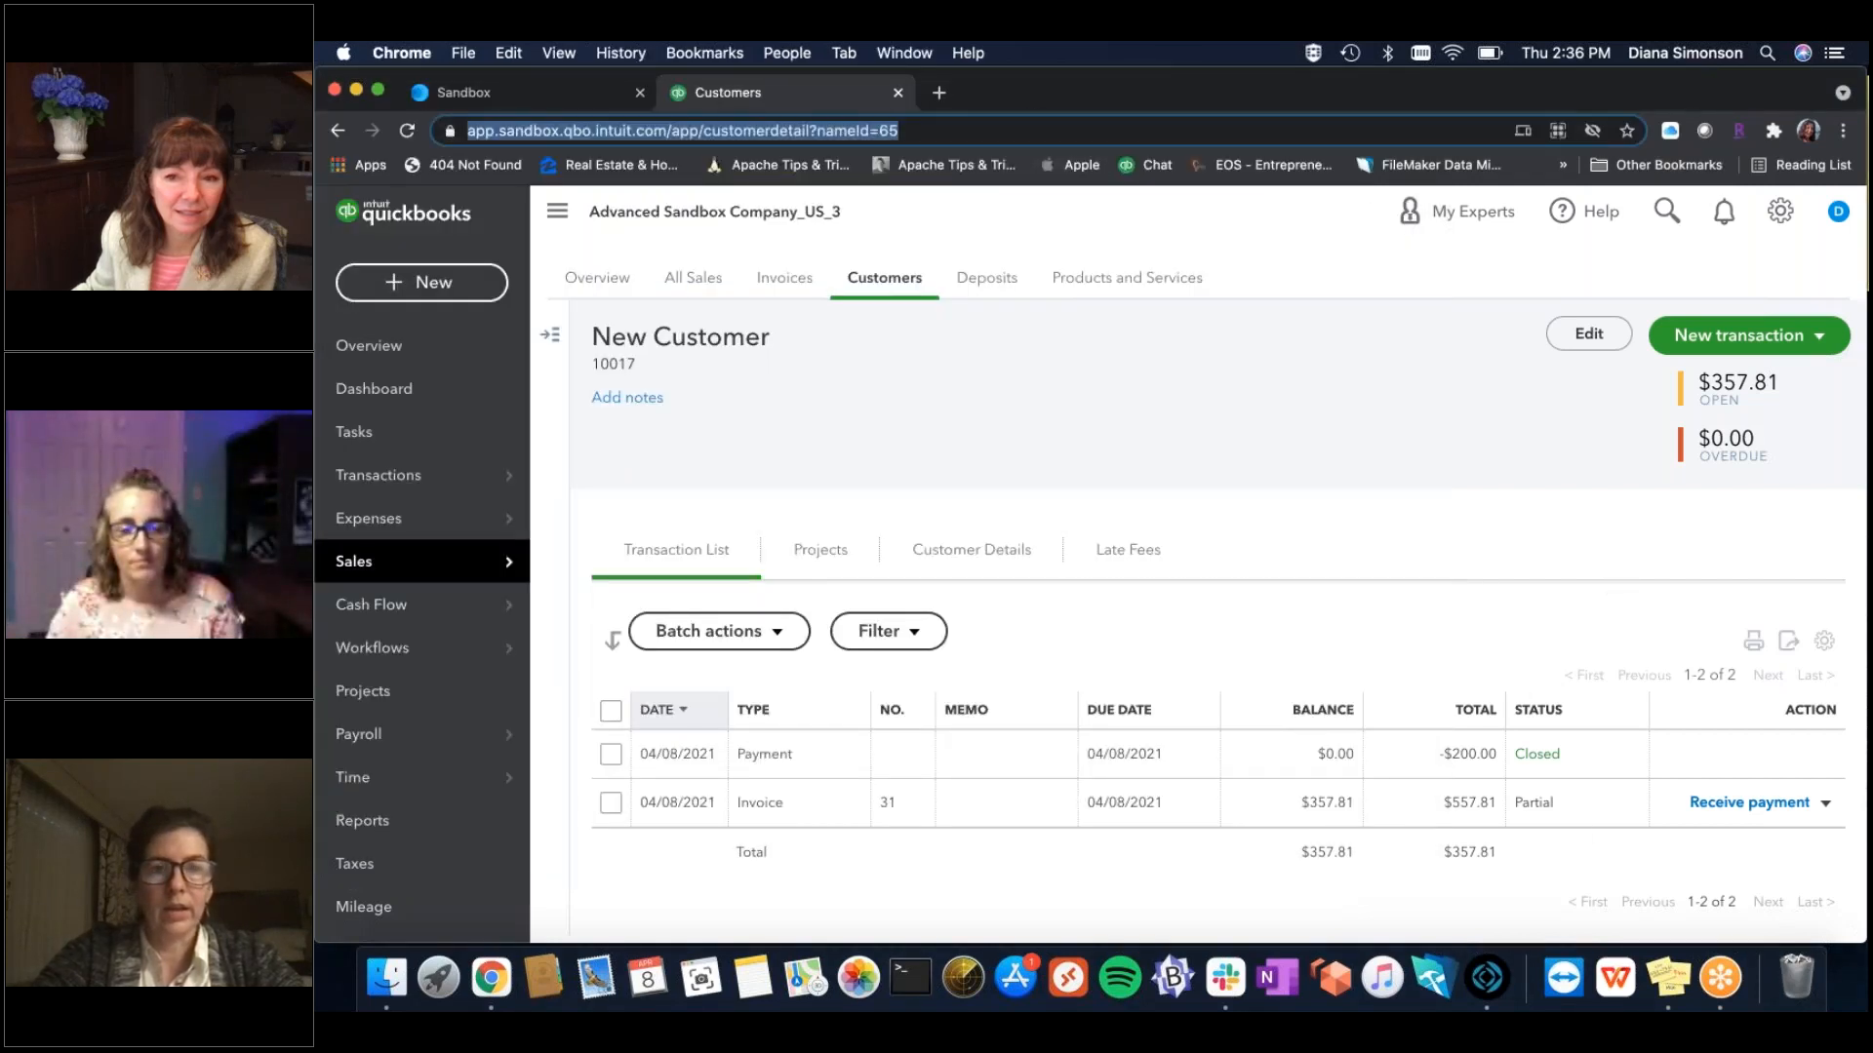
# Reload New Customer's page so invoice 32 ($53.13) appears and the open balance reads $410.94.
pyautogui.press('Return')
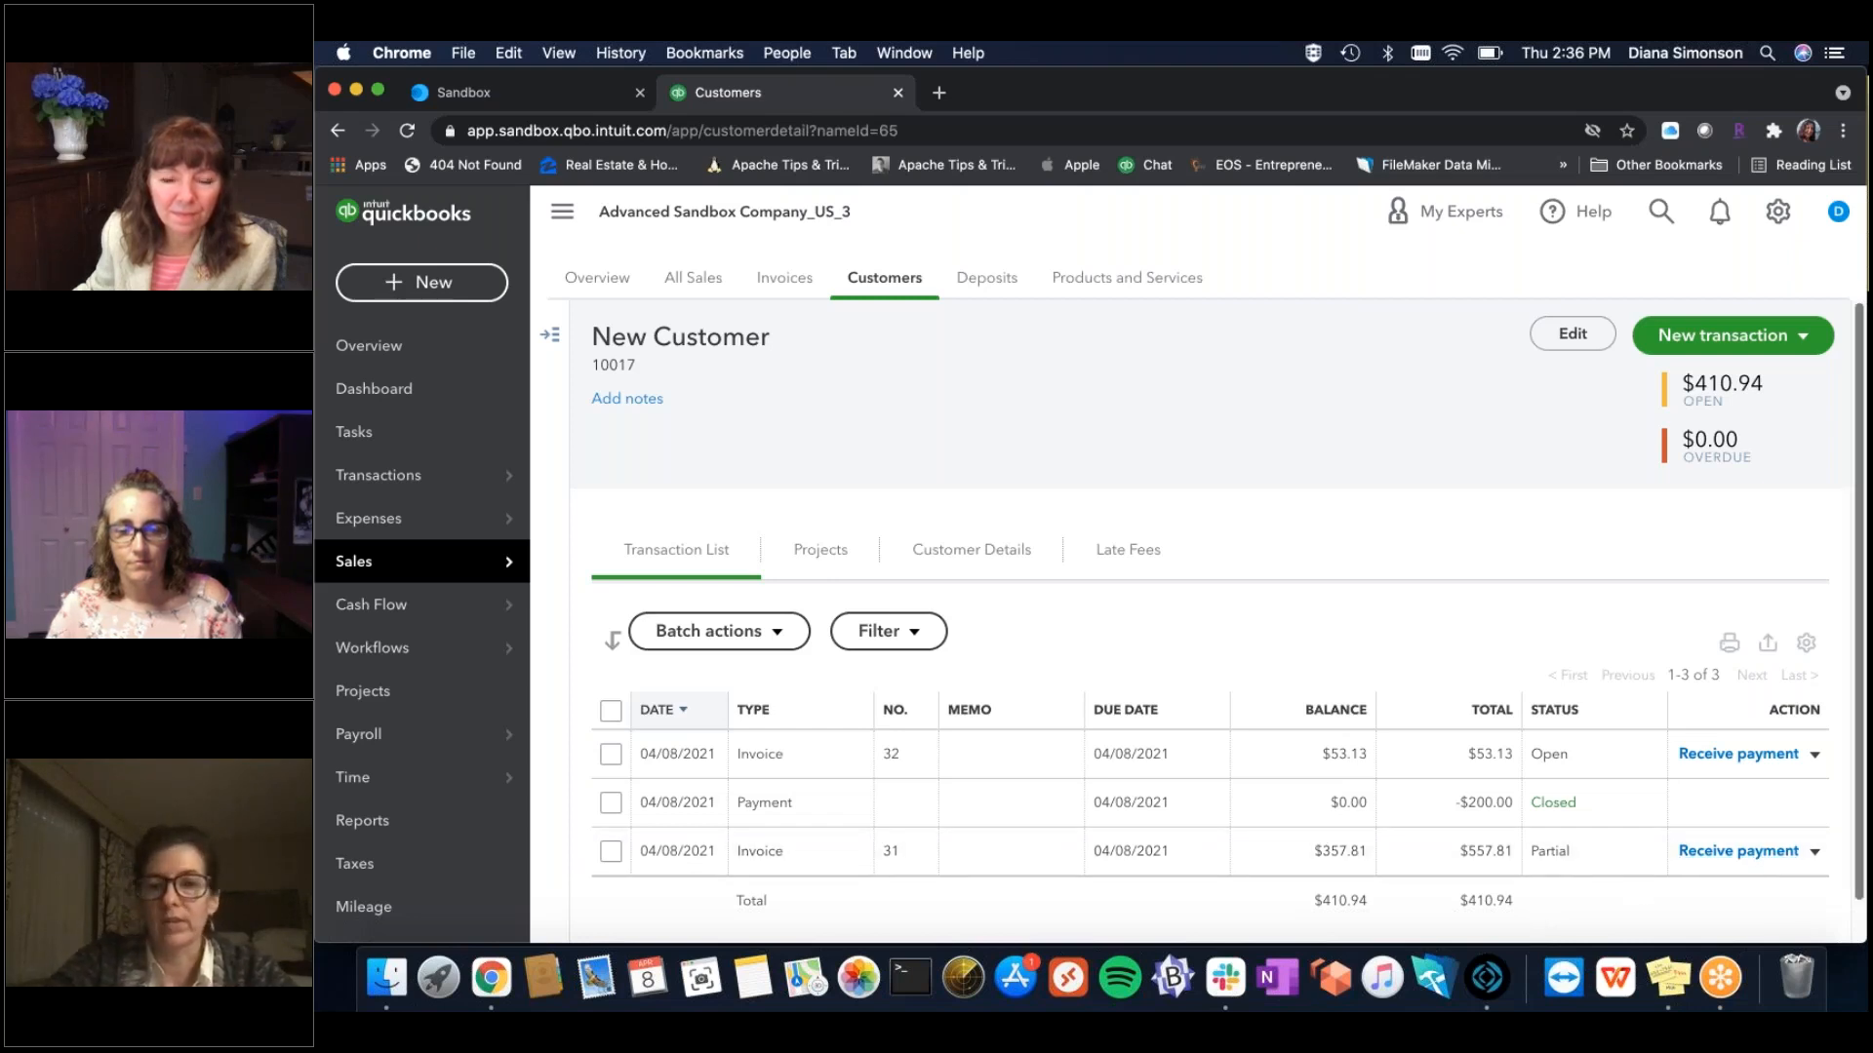
pyautogui.click(1723, 985)
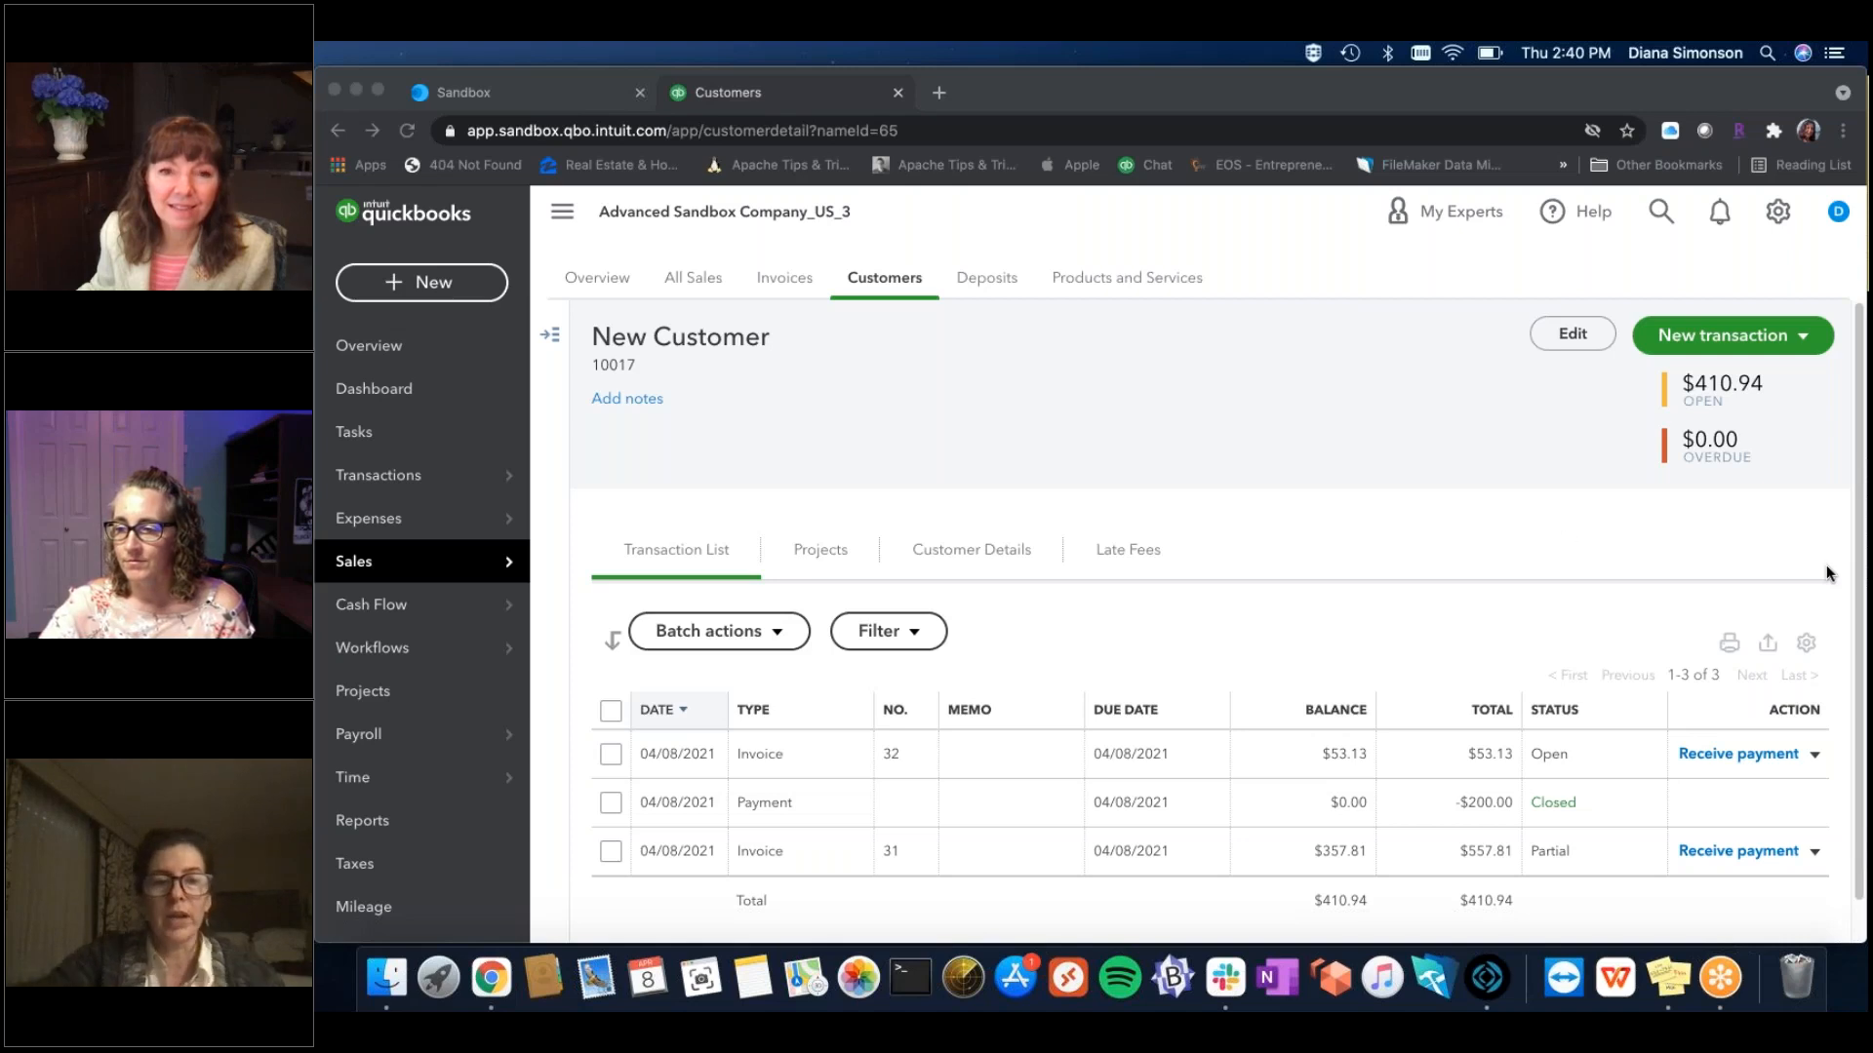
# From the gear menu, open Lists > Products and services and review Frame, Hours, Services and Studio B.
pyautogui.click(491, 978)
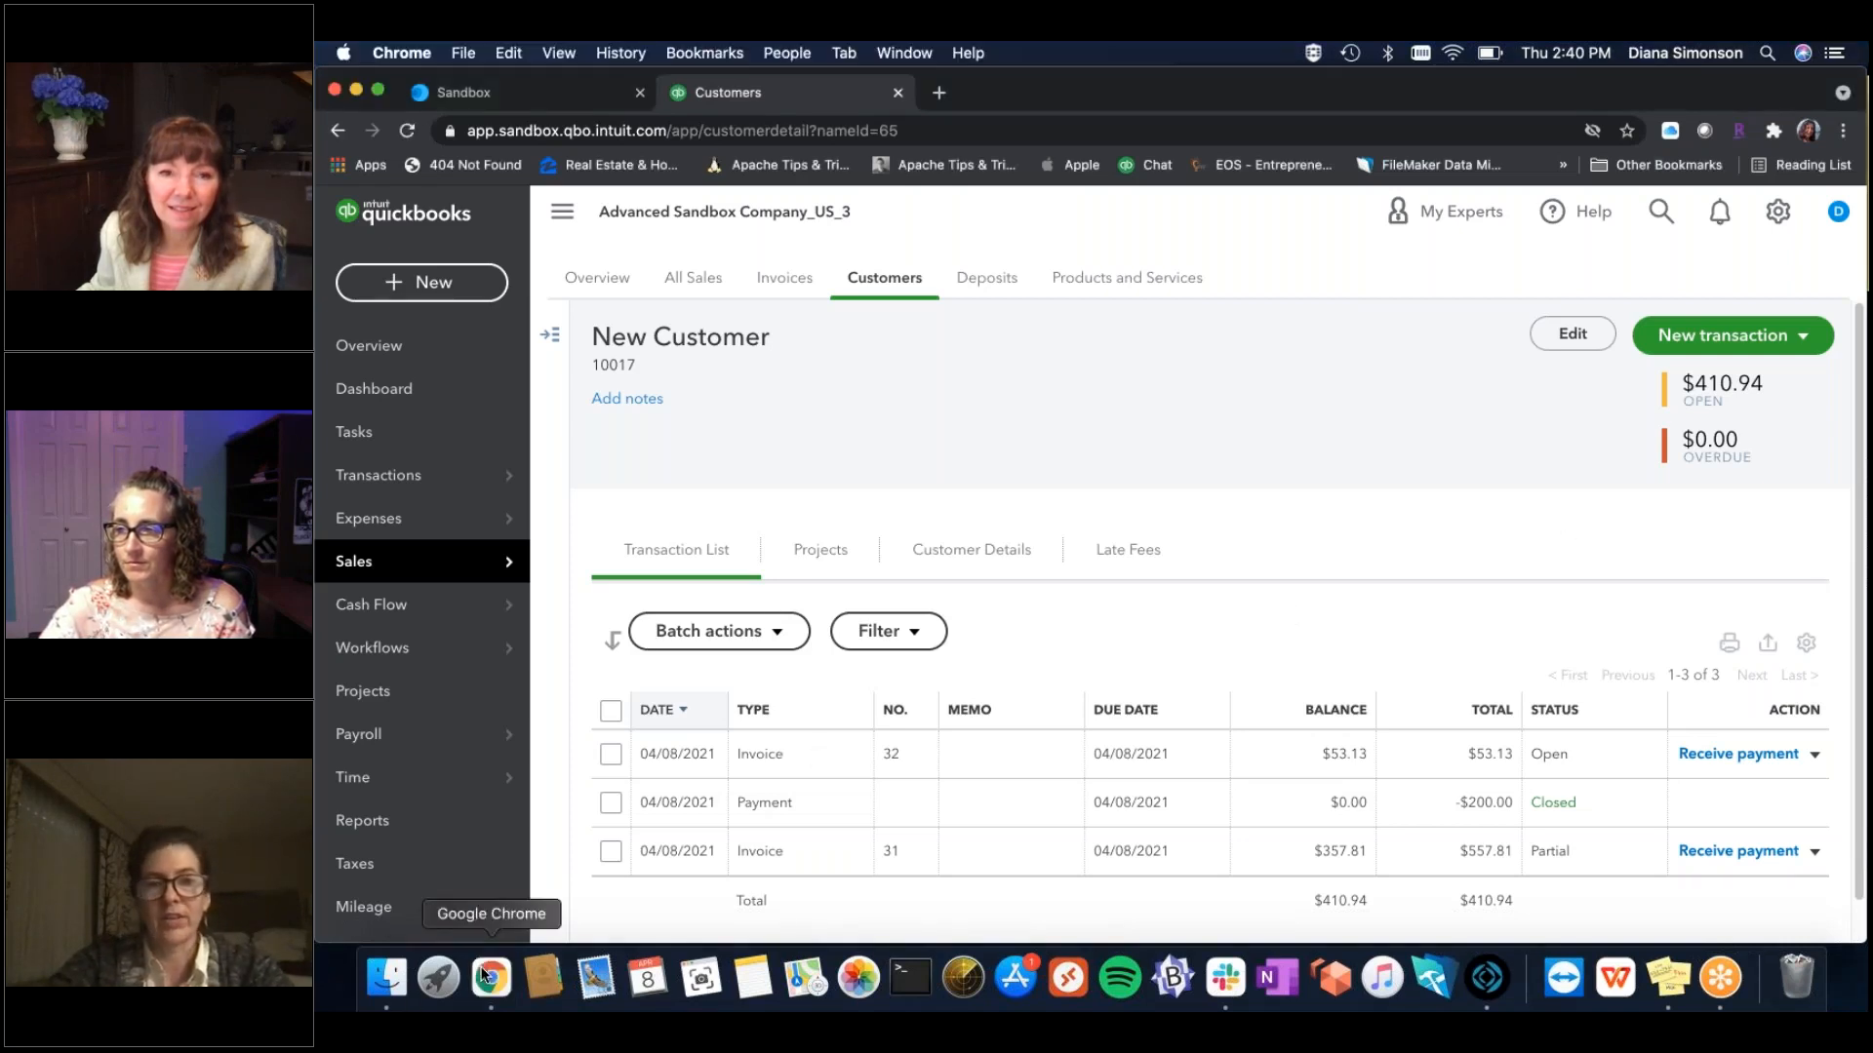
pyautogui.click(1469, 143)
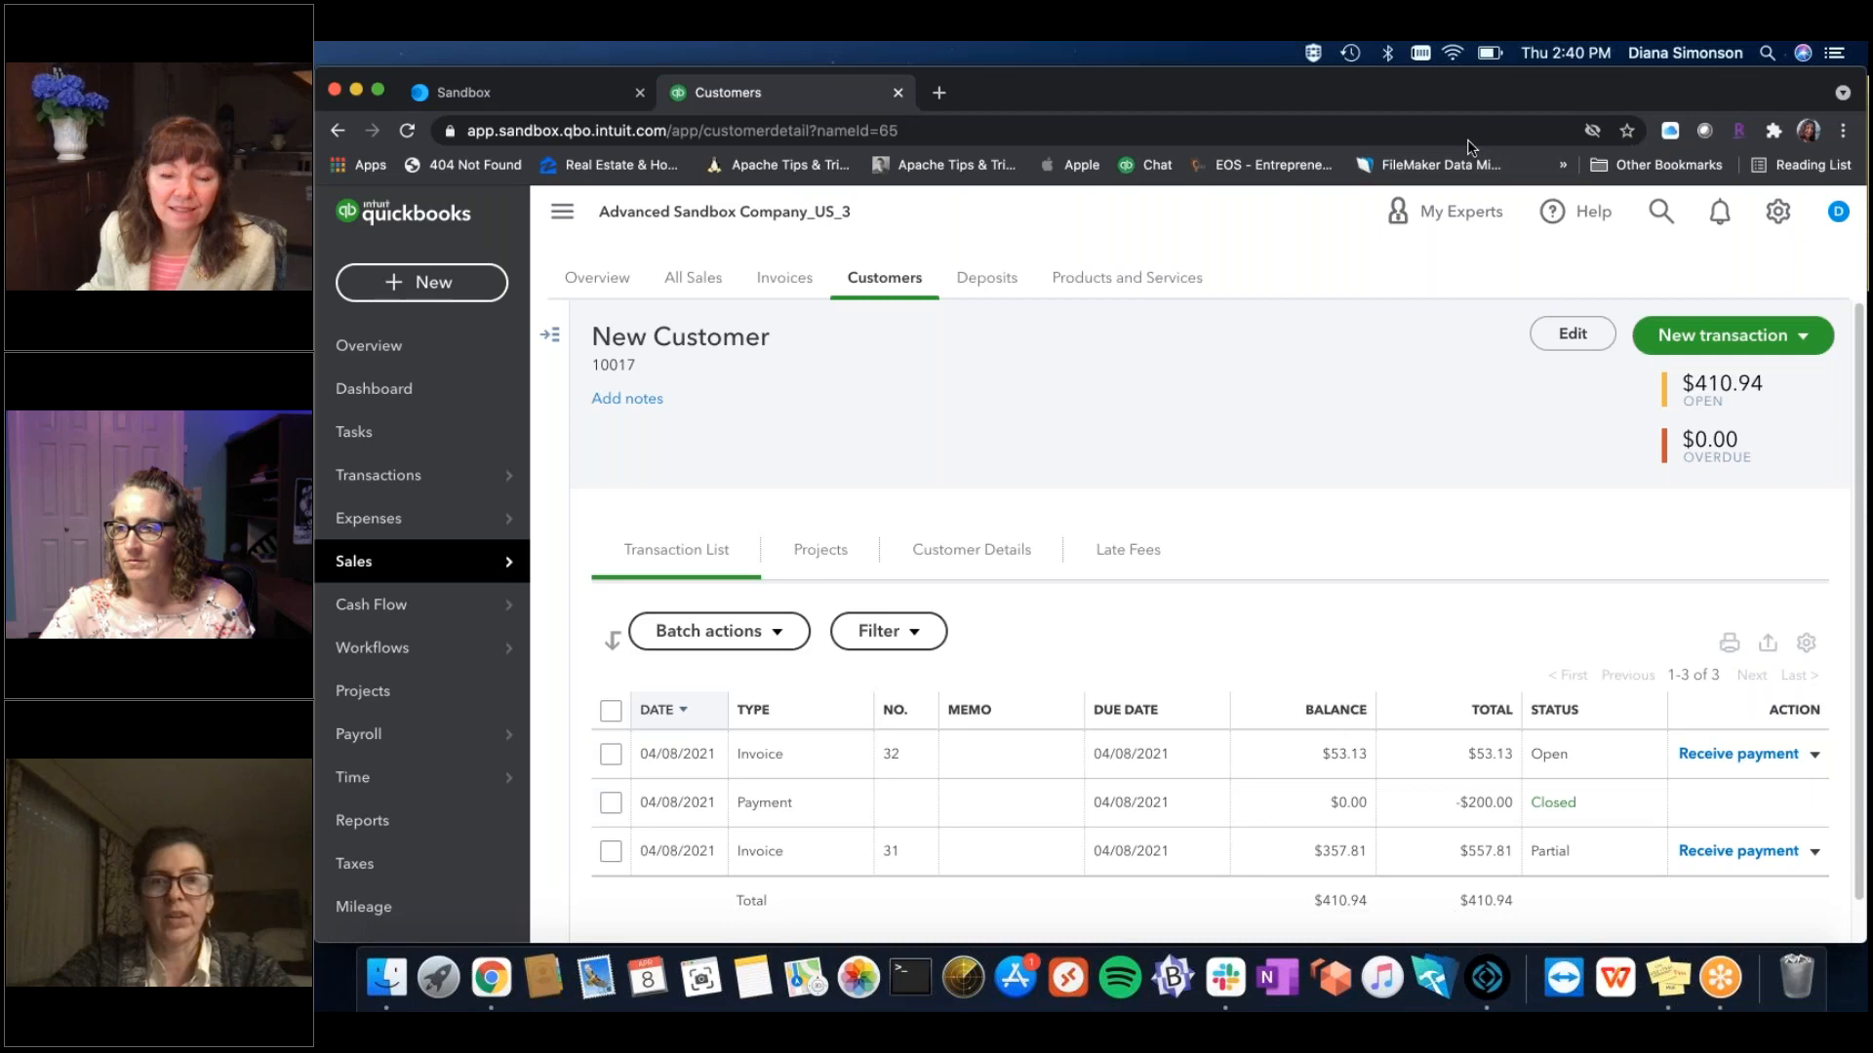
pyautogui.click(1784, 217)
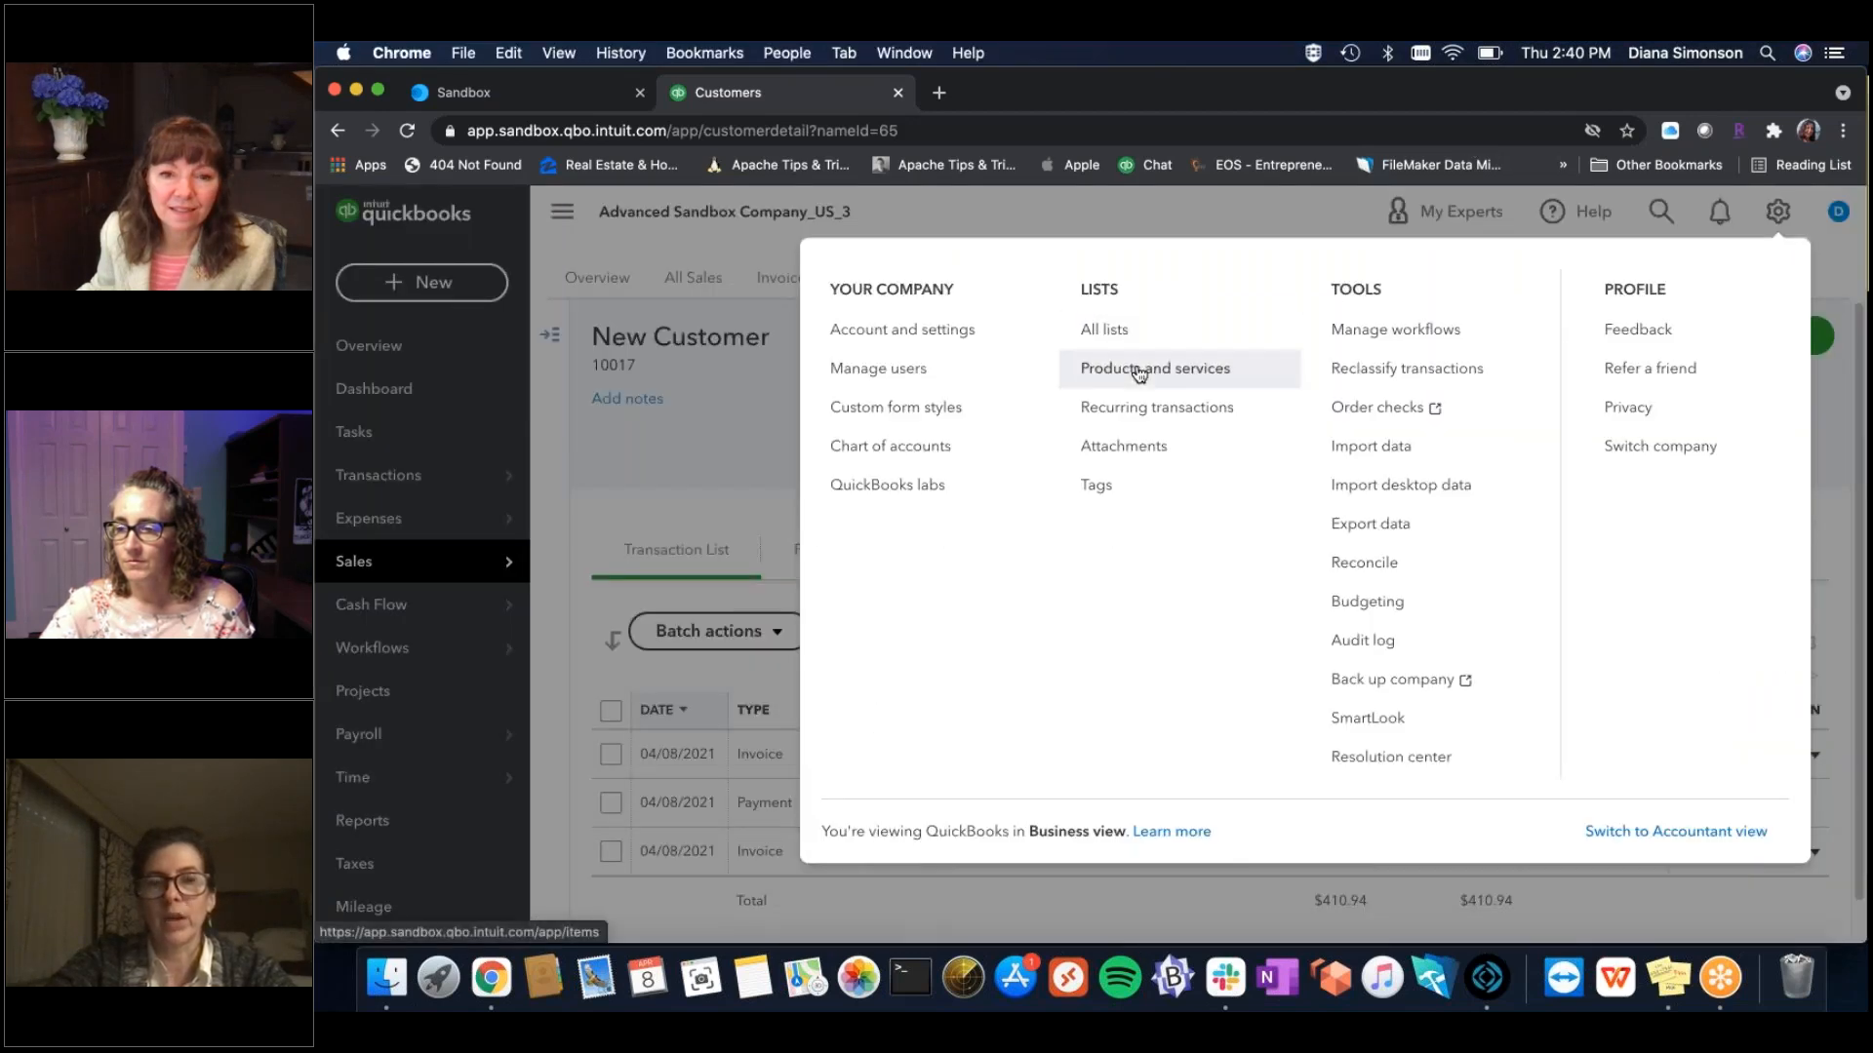
pyautogui.click(1139, 374)
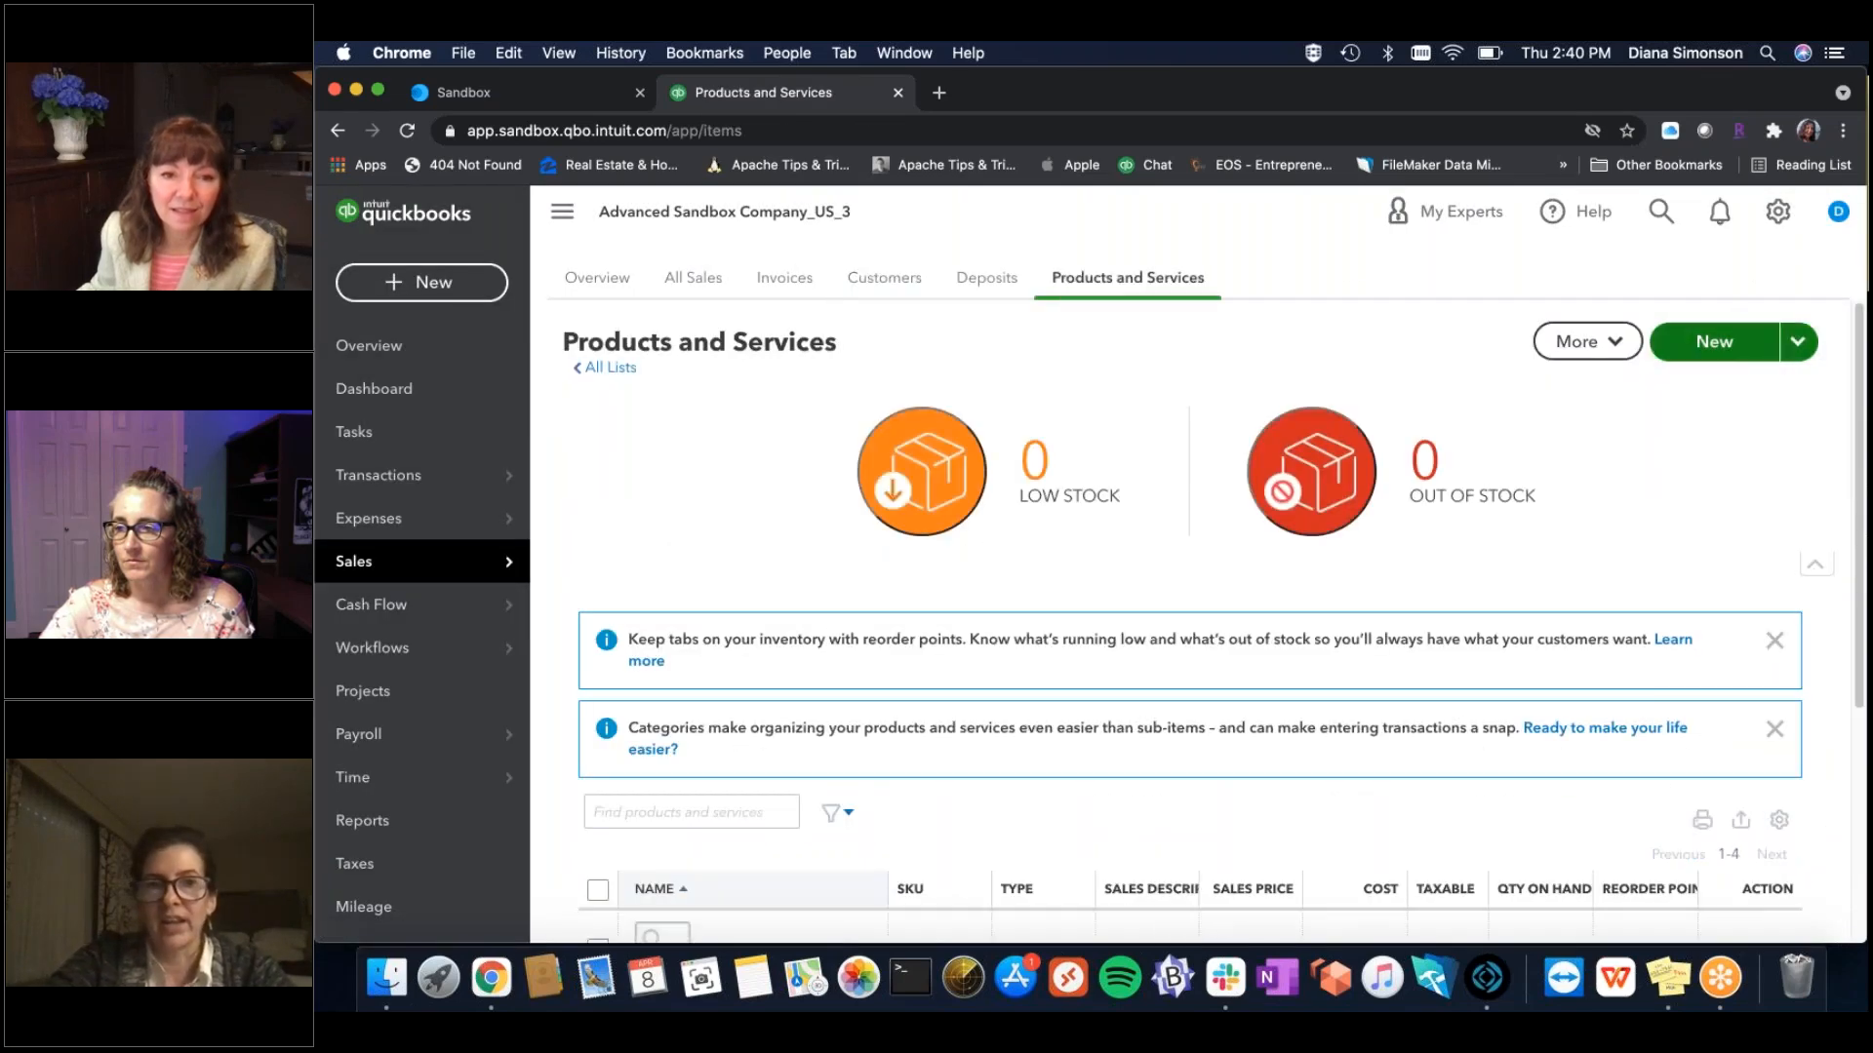
pyautogui.moveTo(1858, 332); pyautogui.dragTo(1861, 574)
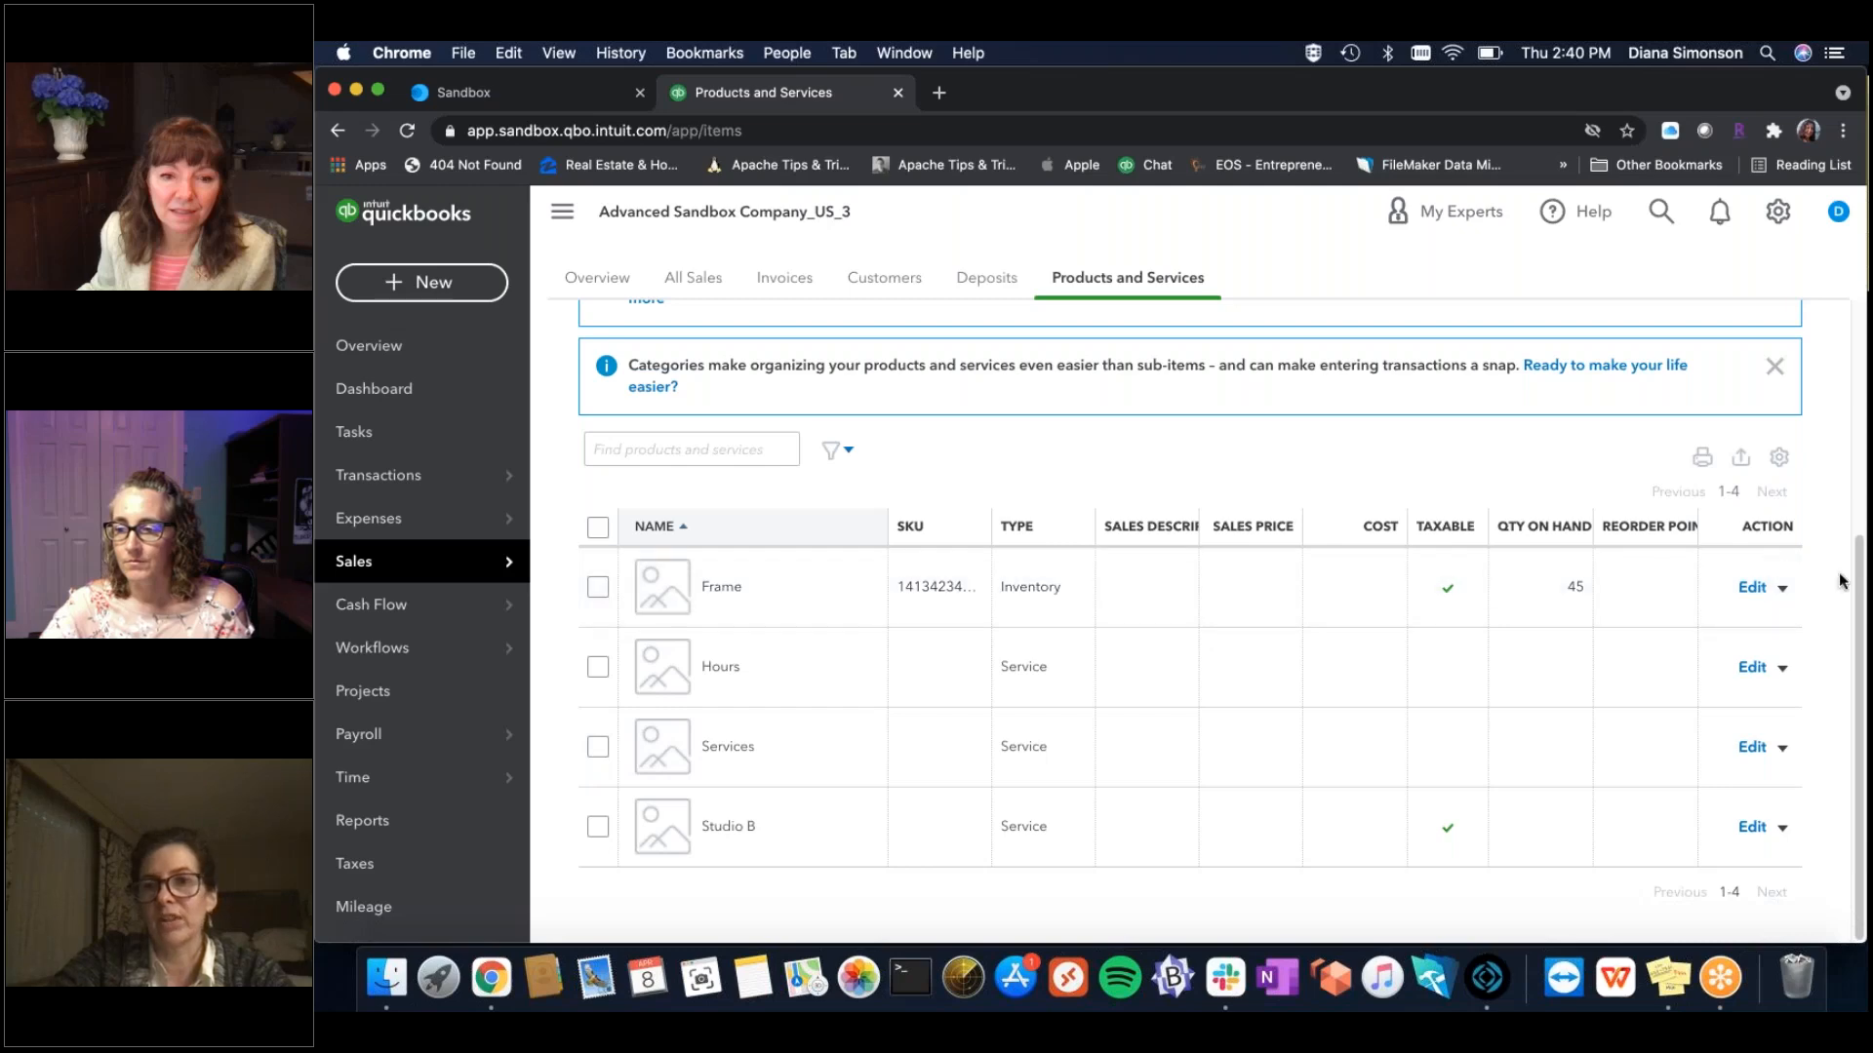
pyautogui.scroll(2, 1854, 402)
pyautogui.scroll(2, 1854, 402)
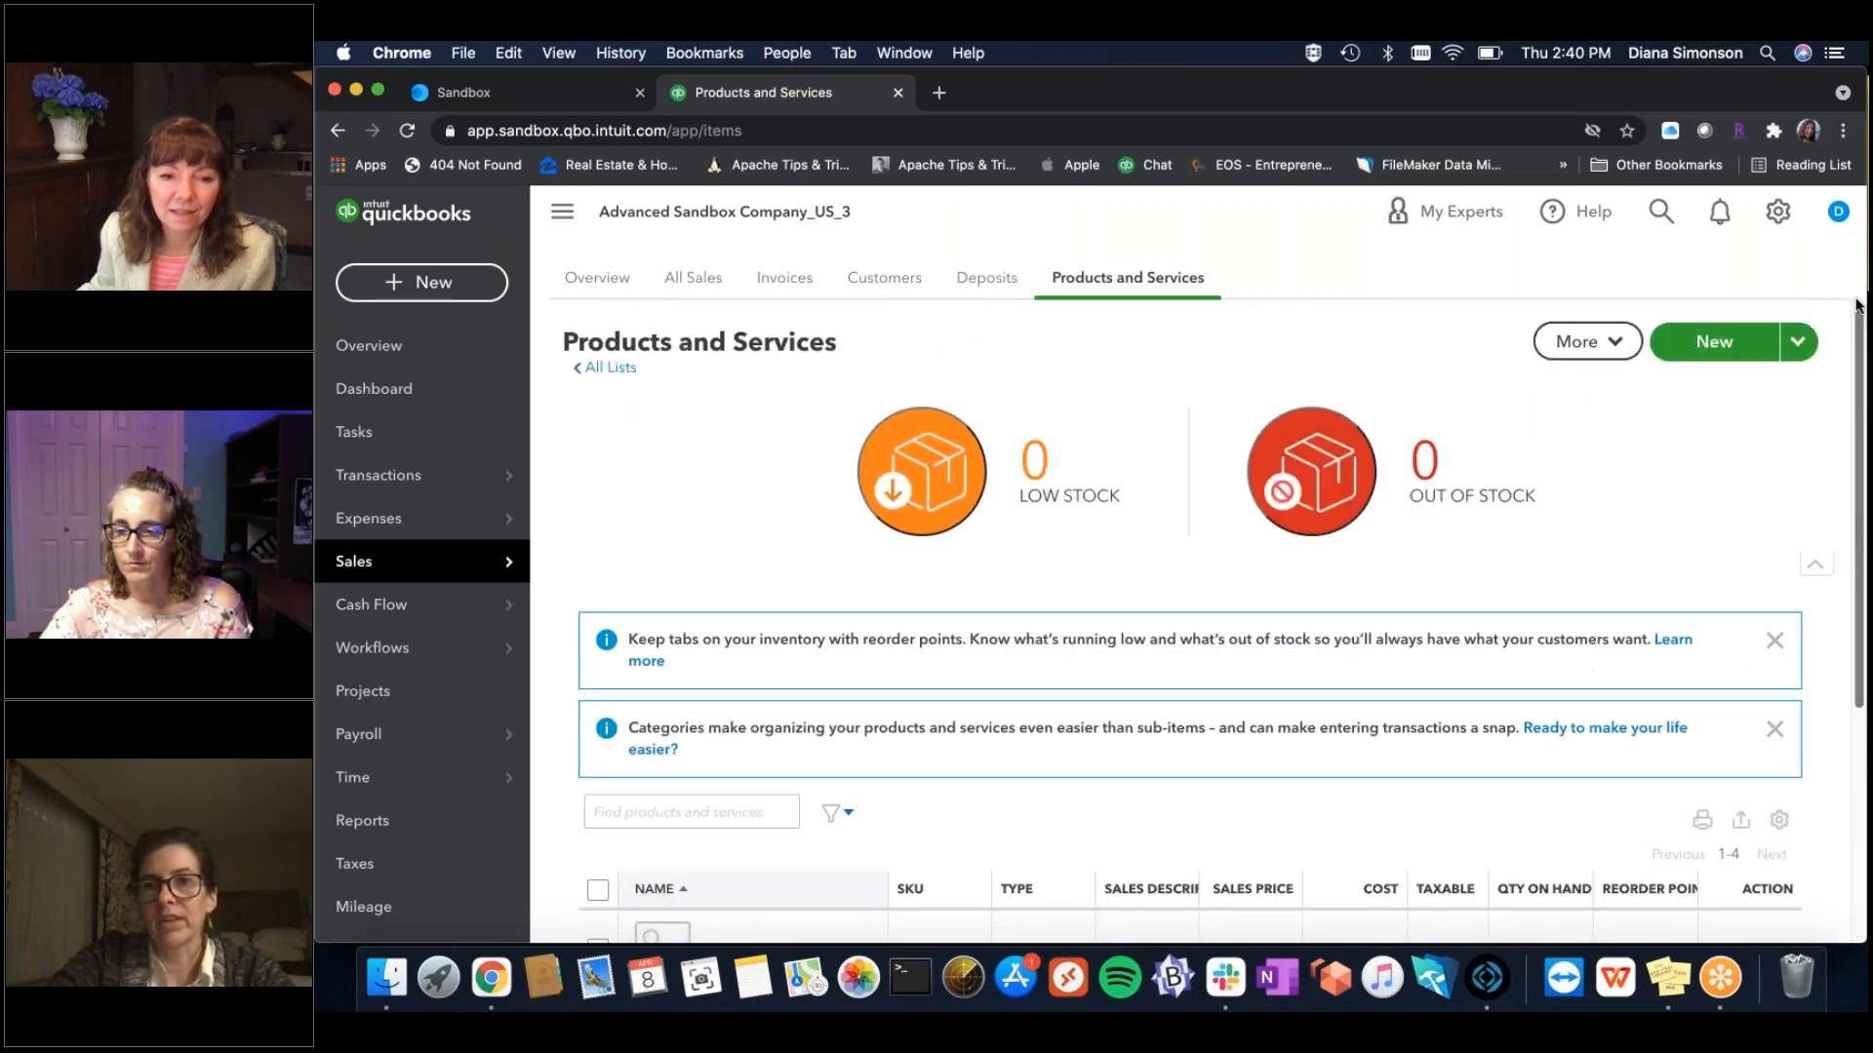
# Preview the new Inventory product form, close it unsaved, and return to FrameReady's Main Menu.
pyautogui.click(1705, 355)
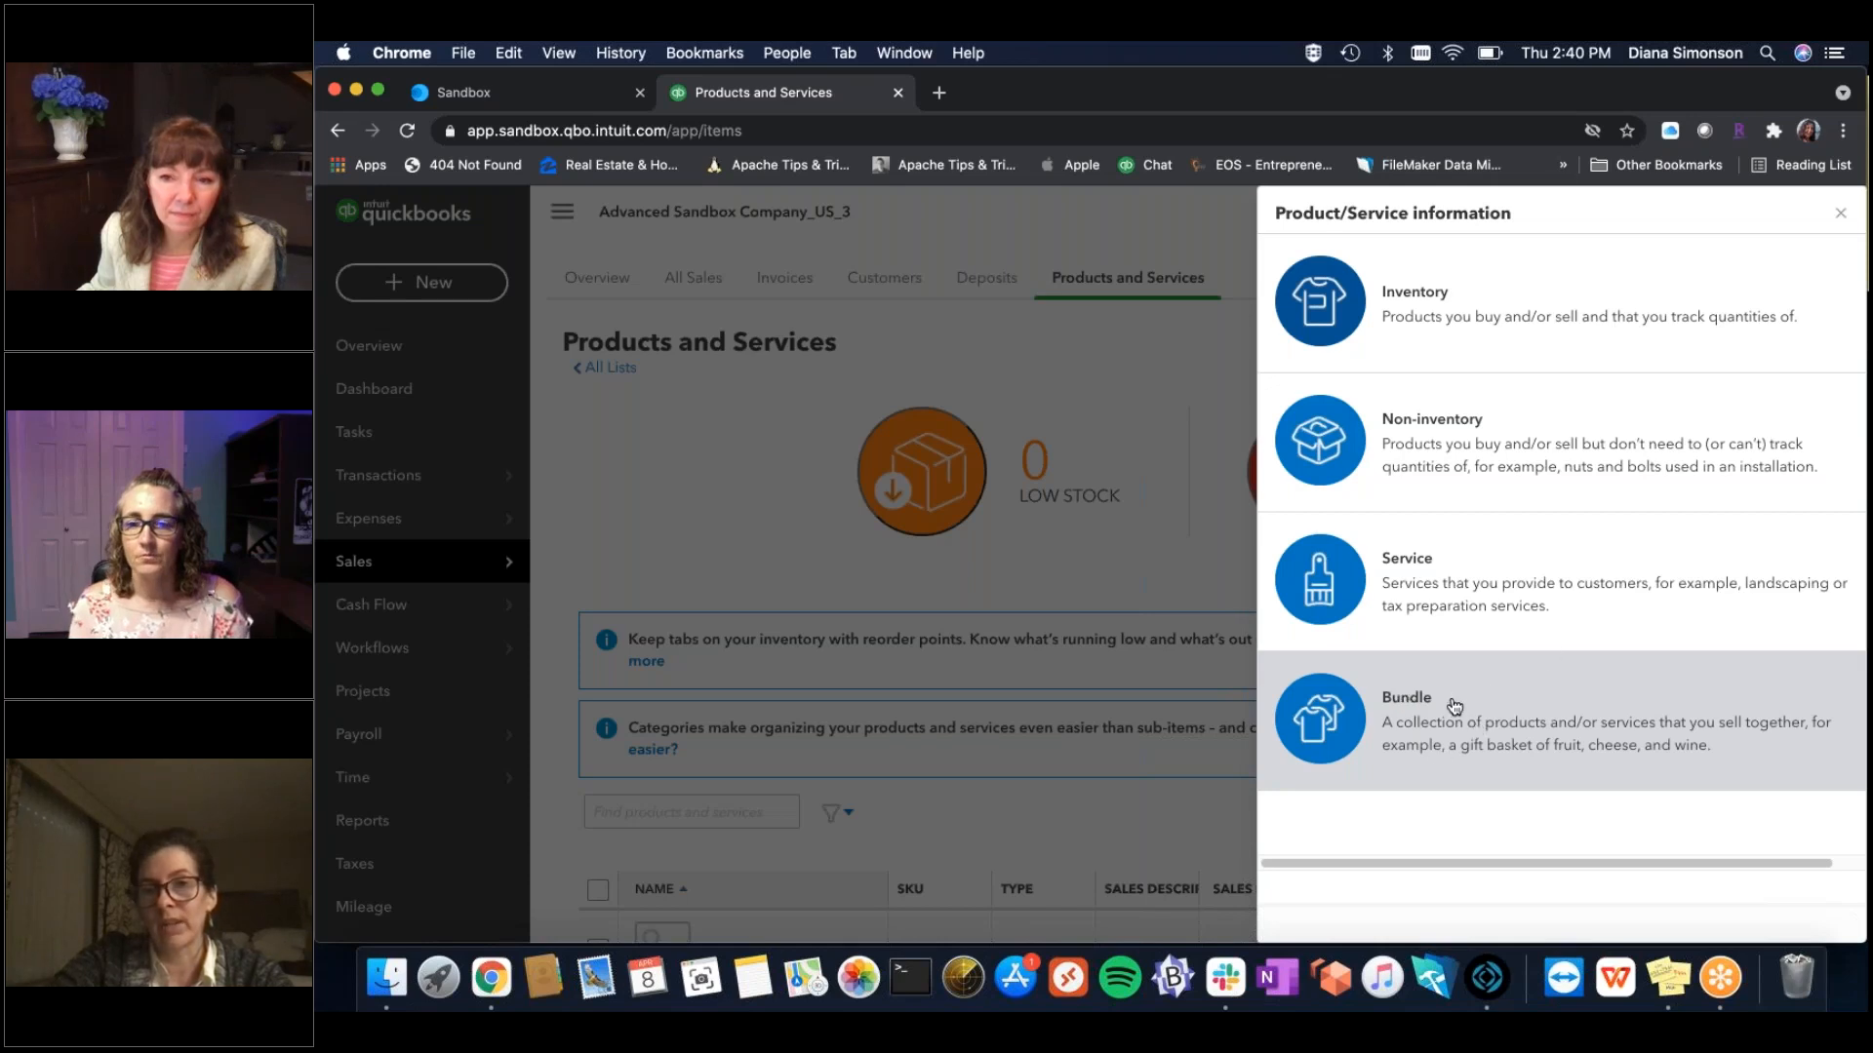
pyautogui.click(1581, 325)
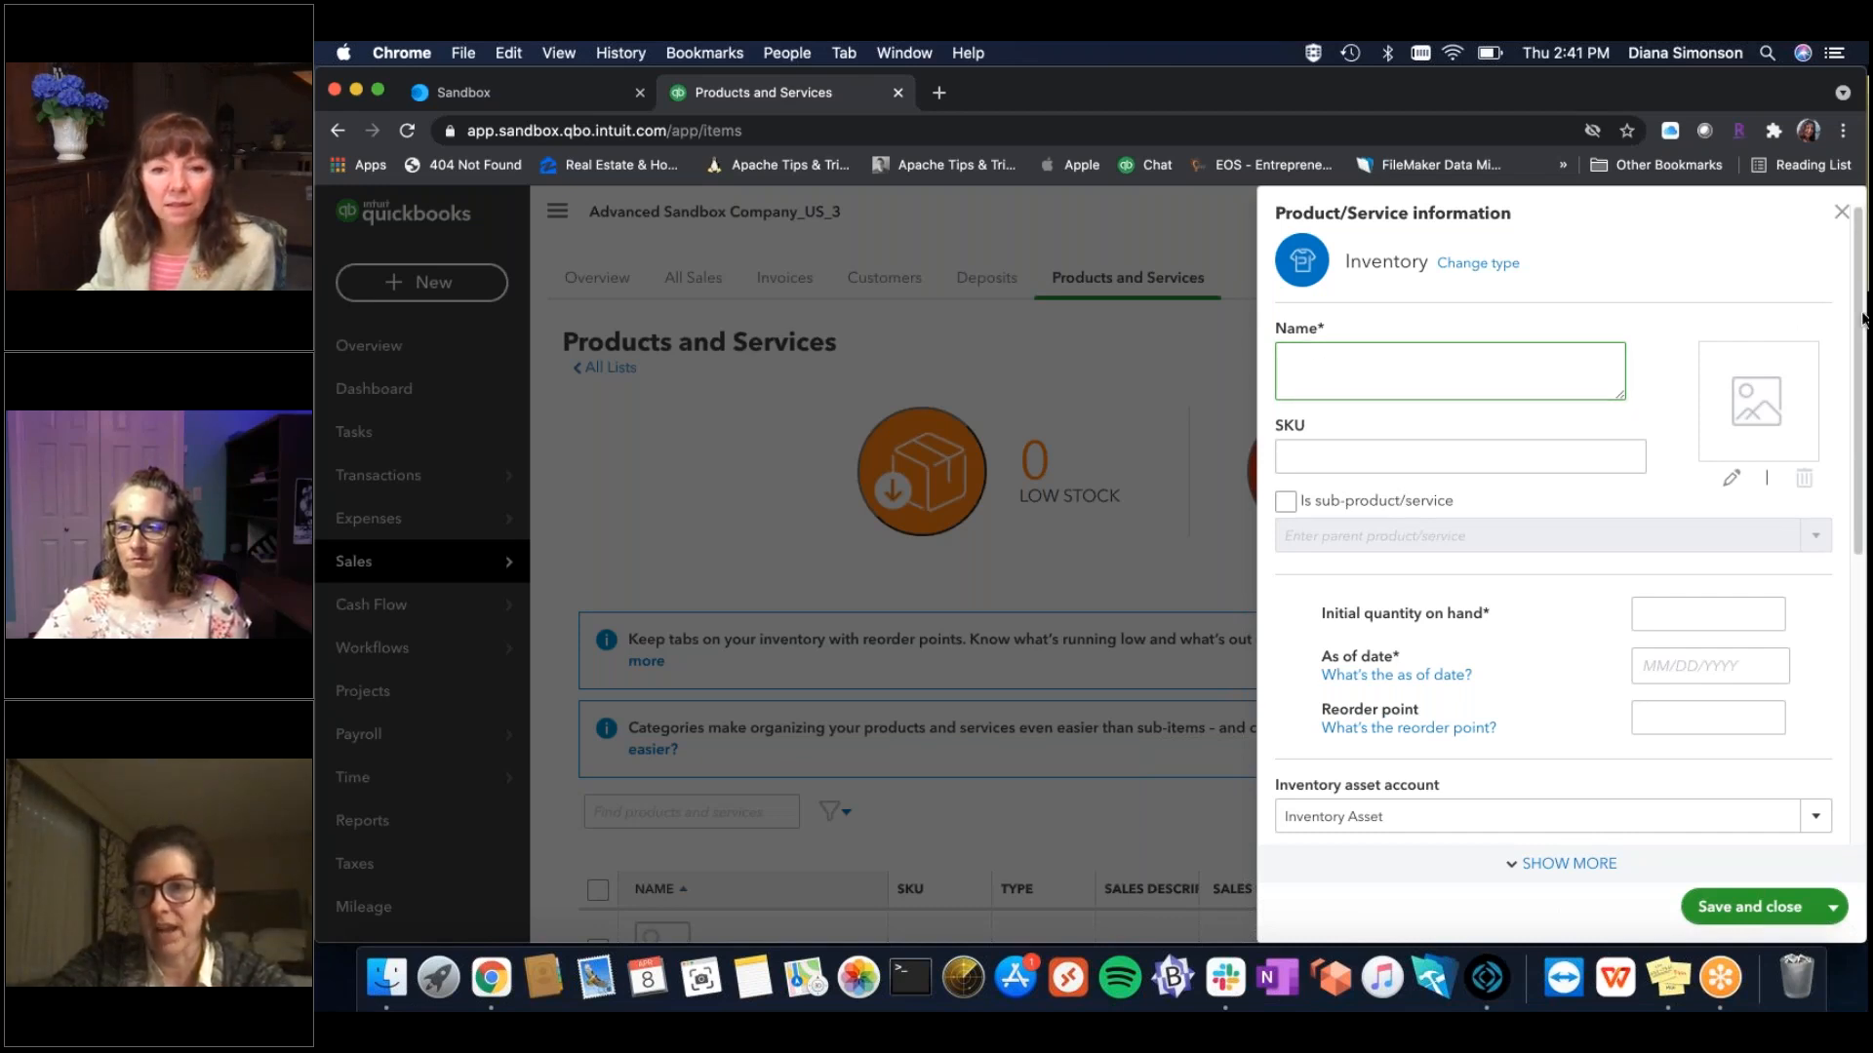
pyautogui.moveTo(1862, 316)
pyautogui.mouseDown()
pyautogui.moveTo(1862, 650)
pyautogui.moveTo(1863, 282)
pyautogui.mouseUp()
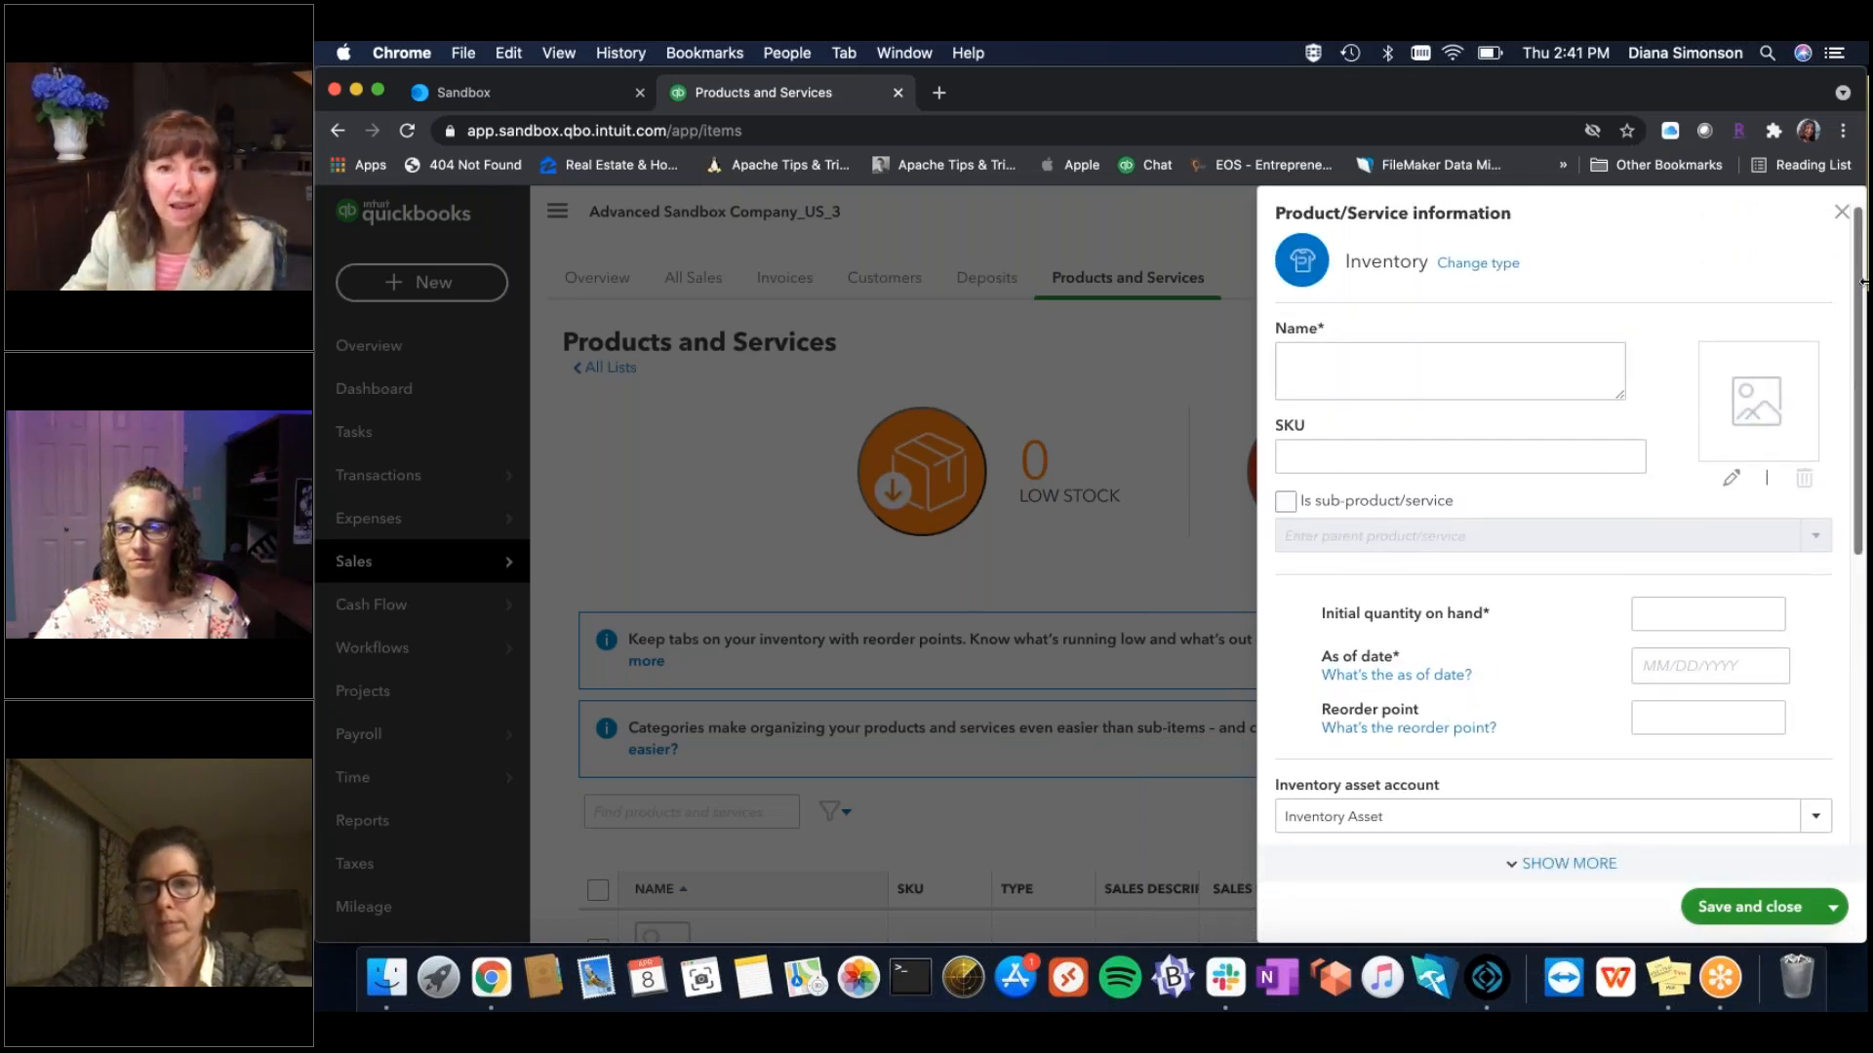
pyautogui.click(1841, 213)
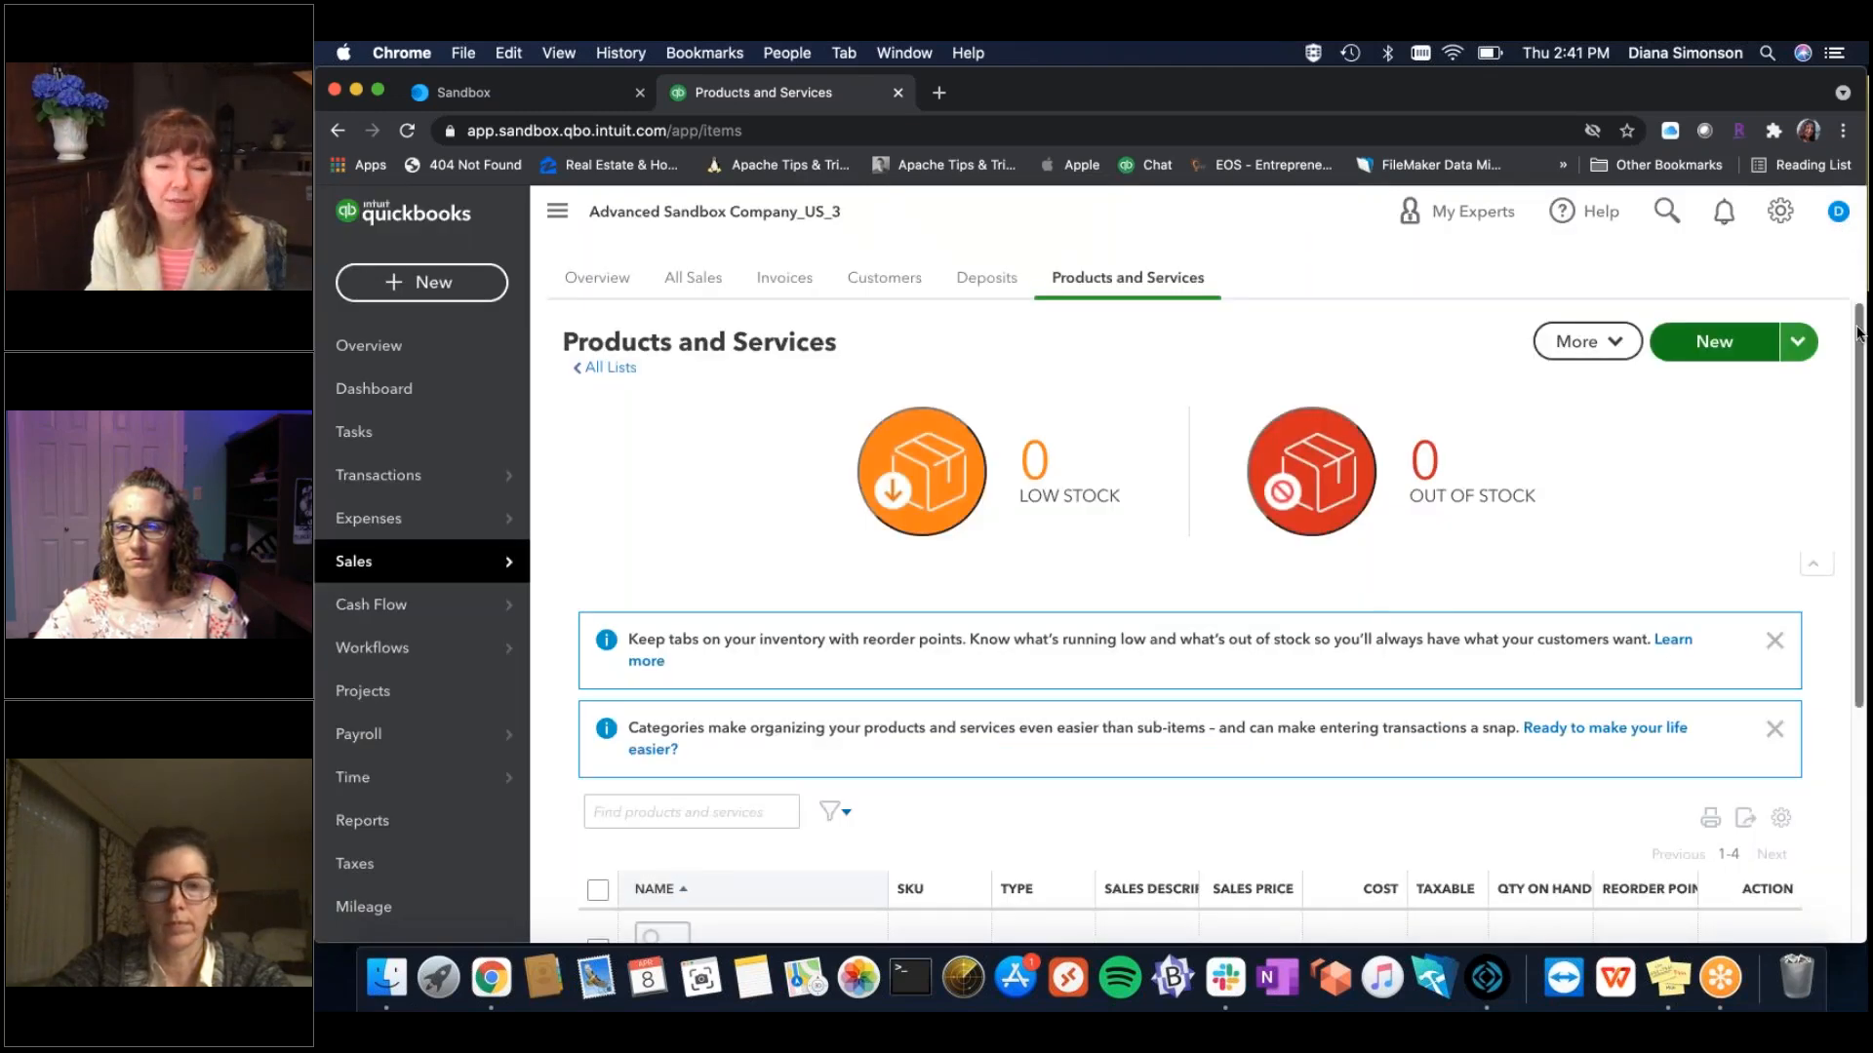
pyautogui.moveTo(1858, 331); pyautogui.dragTo(1845, 592)
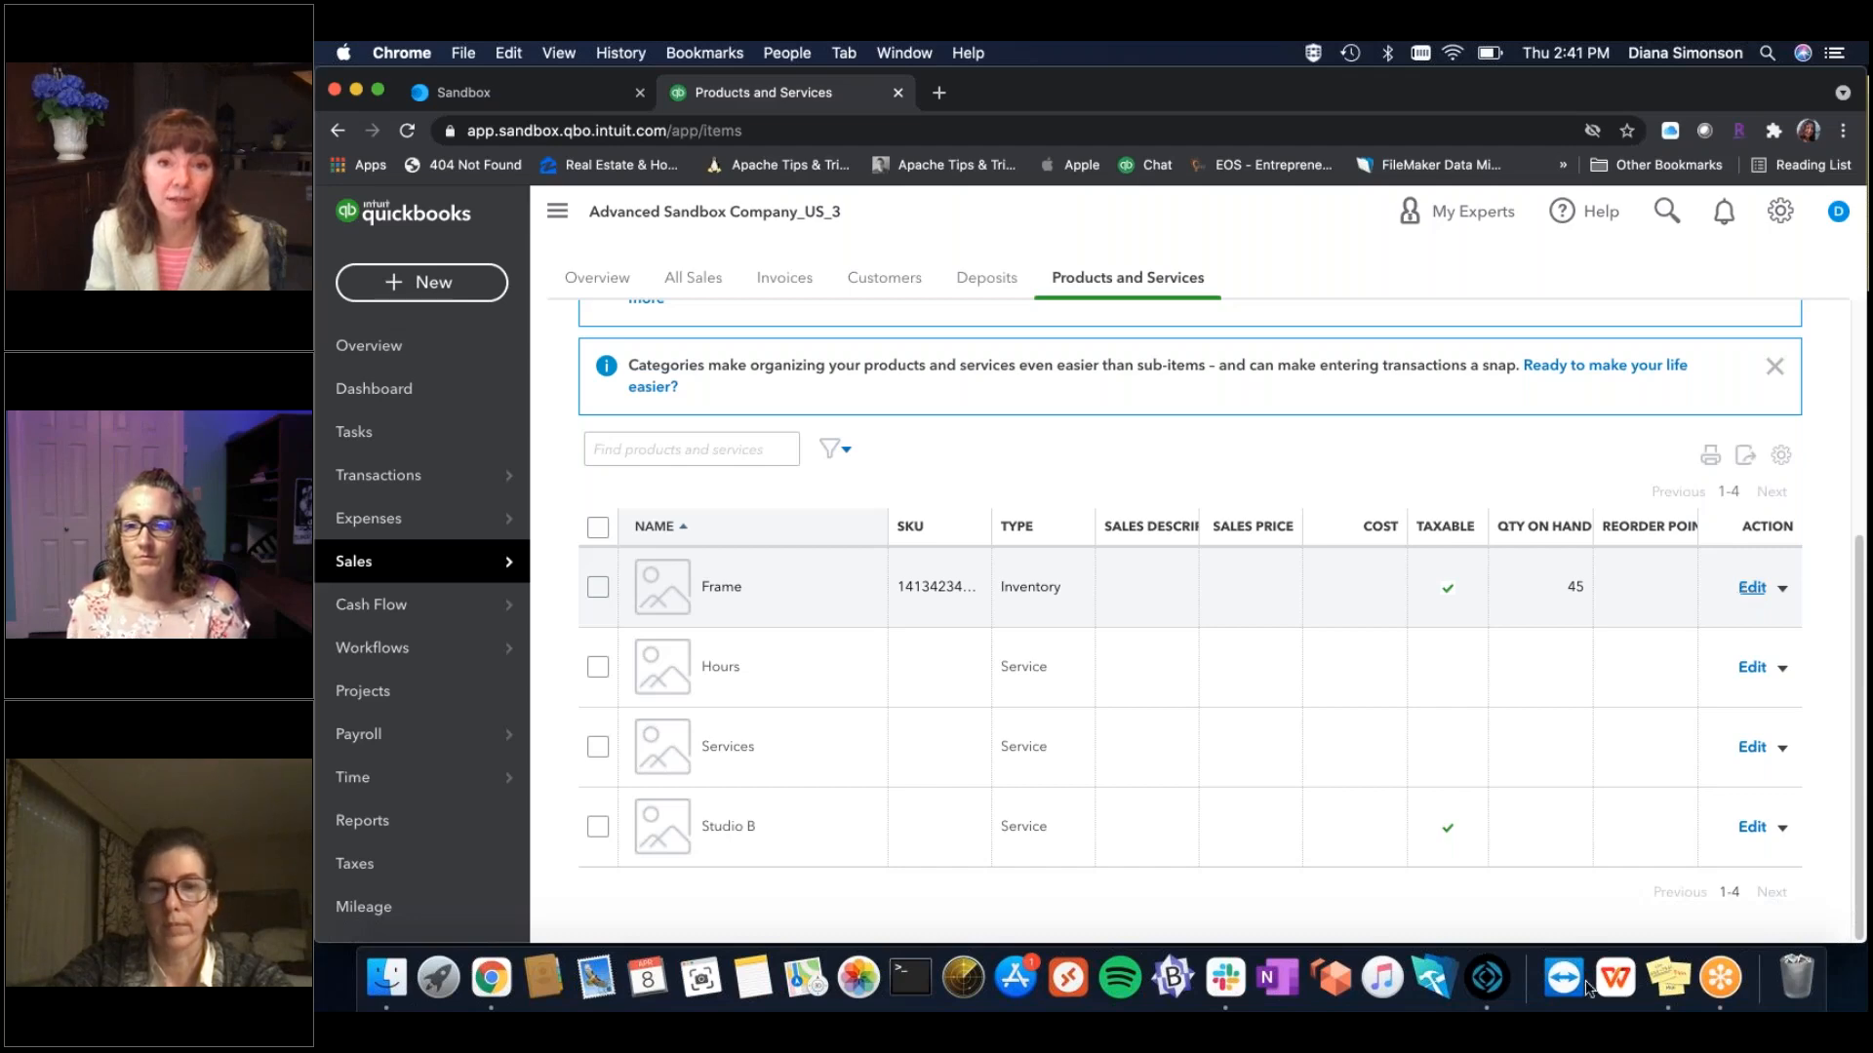
pyautogui.click(1488, 979)
pyautogui.click(377, 128)
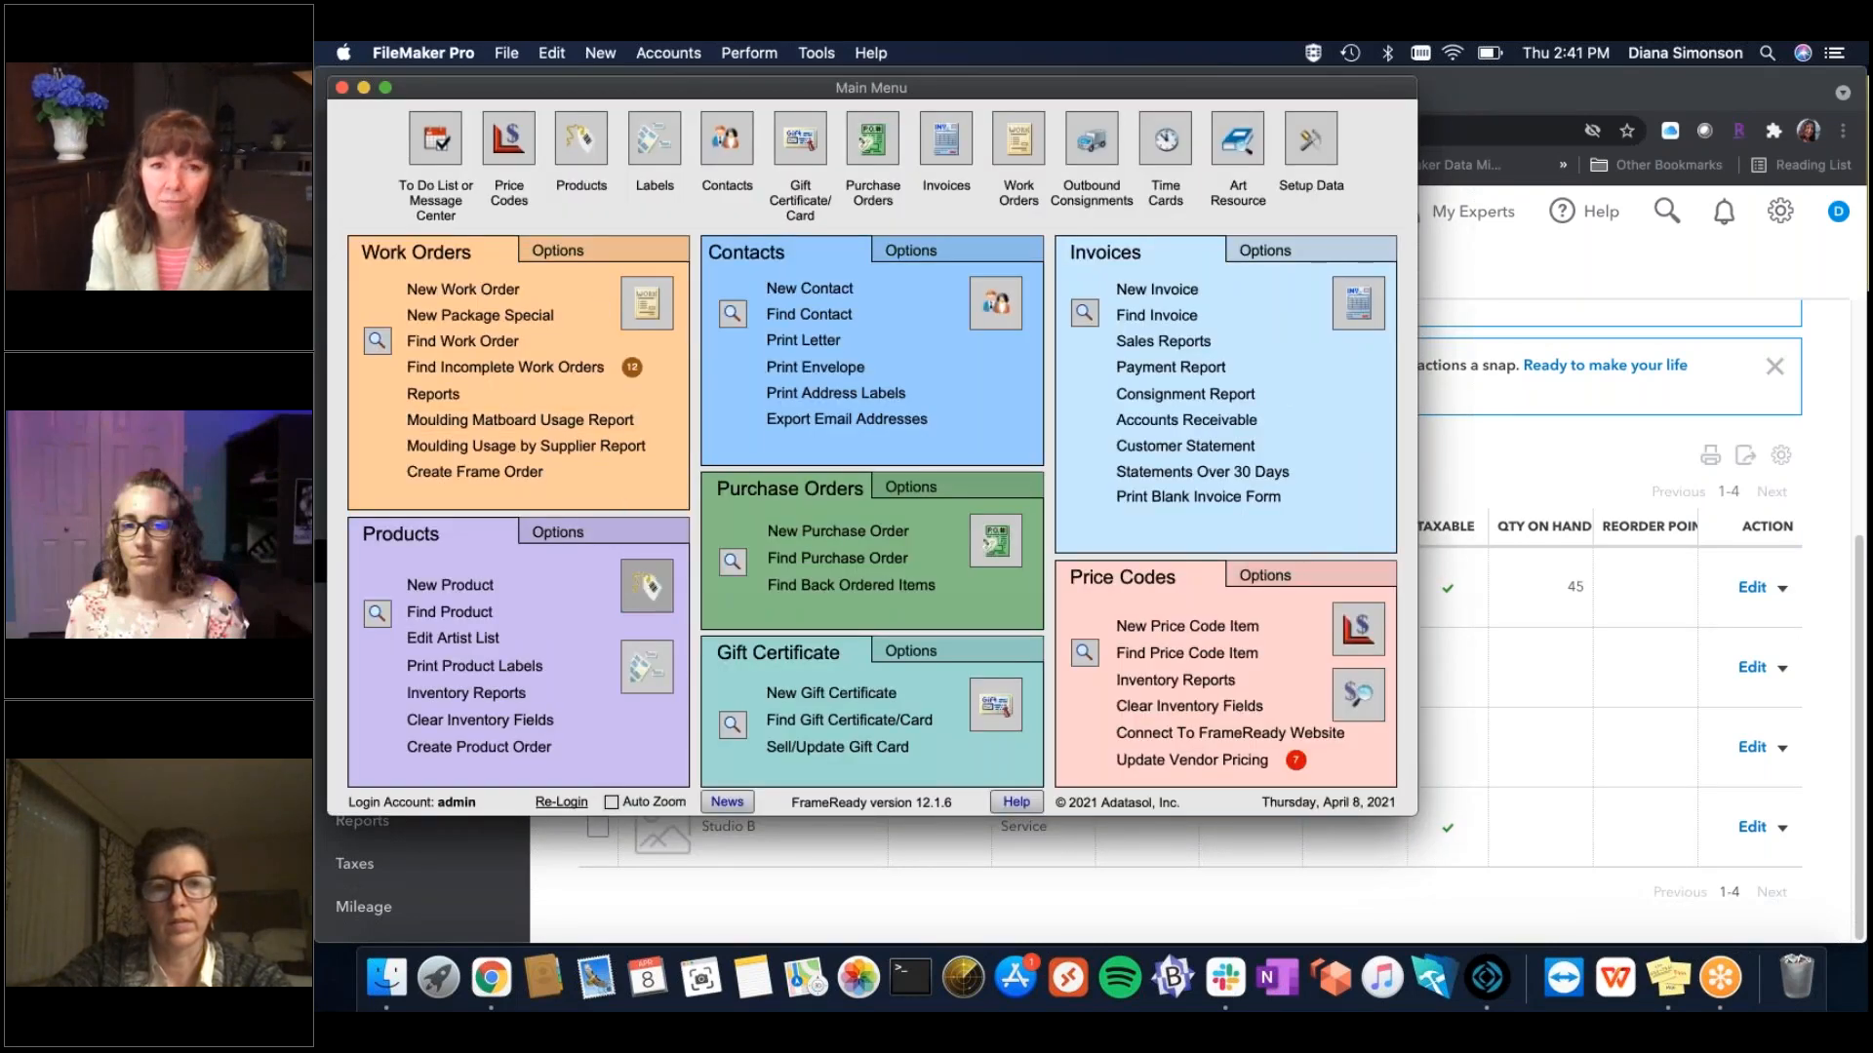
pyautogui.click(648, 586)
pyautogui.click(634, 264)
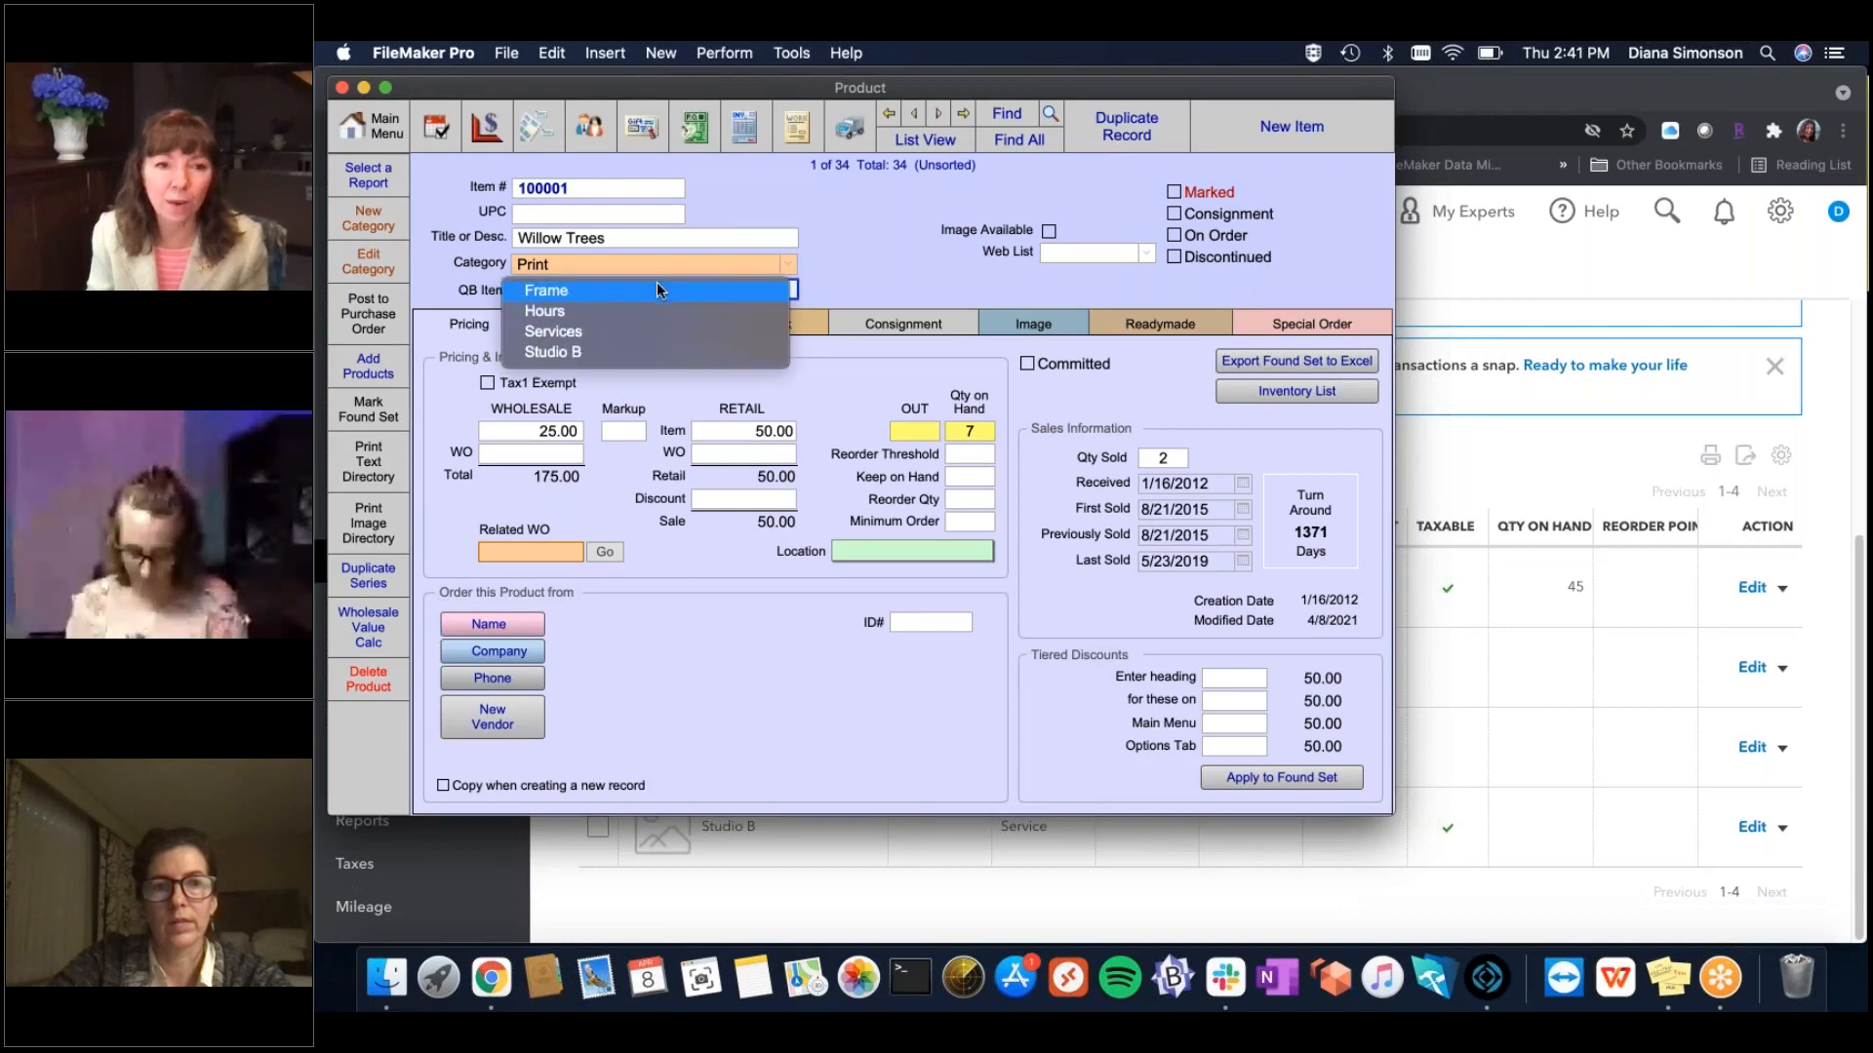
pyautogui.click(884, 221)
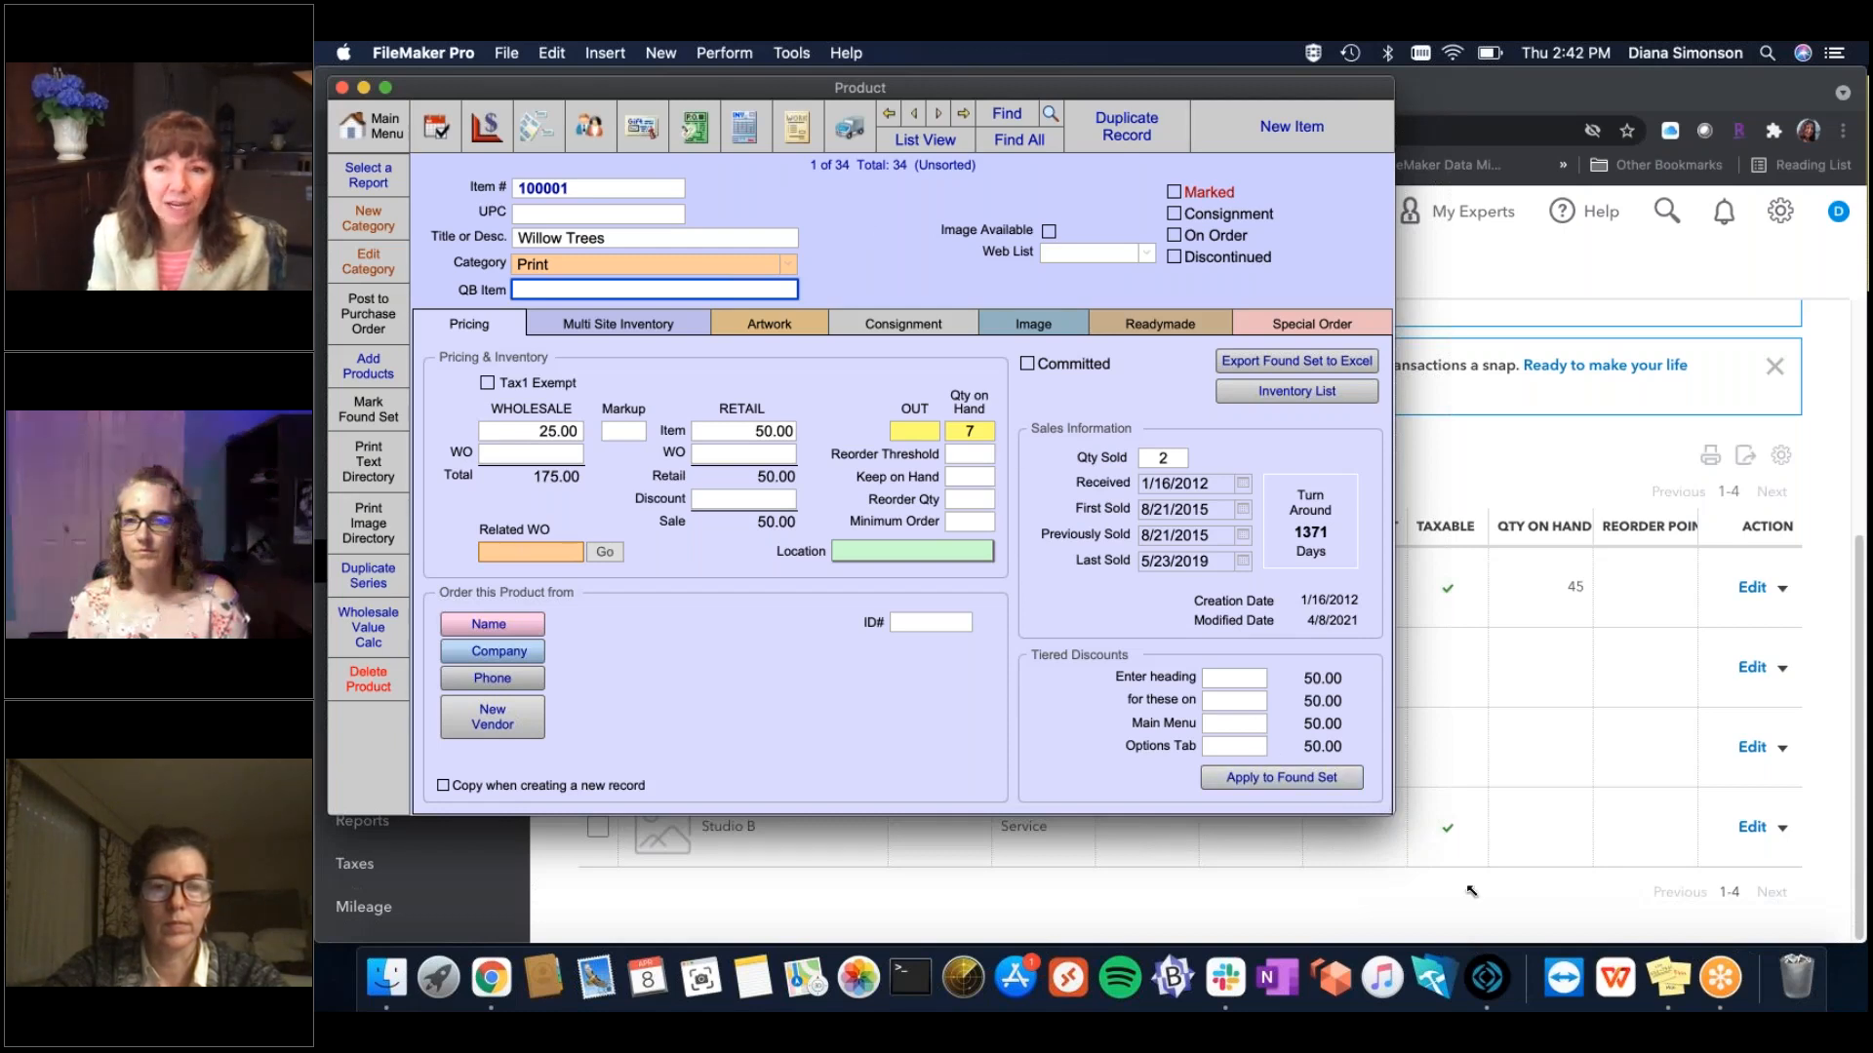
pyautogui.moveTo(1470, 890)
pyautogui.mouseDown()
pyautogui.moveTo(1502, 931)
pyautogui.moveTo(1485, 917)
pyautogui.mouseUp()
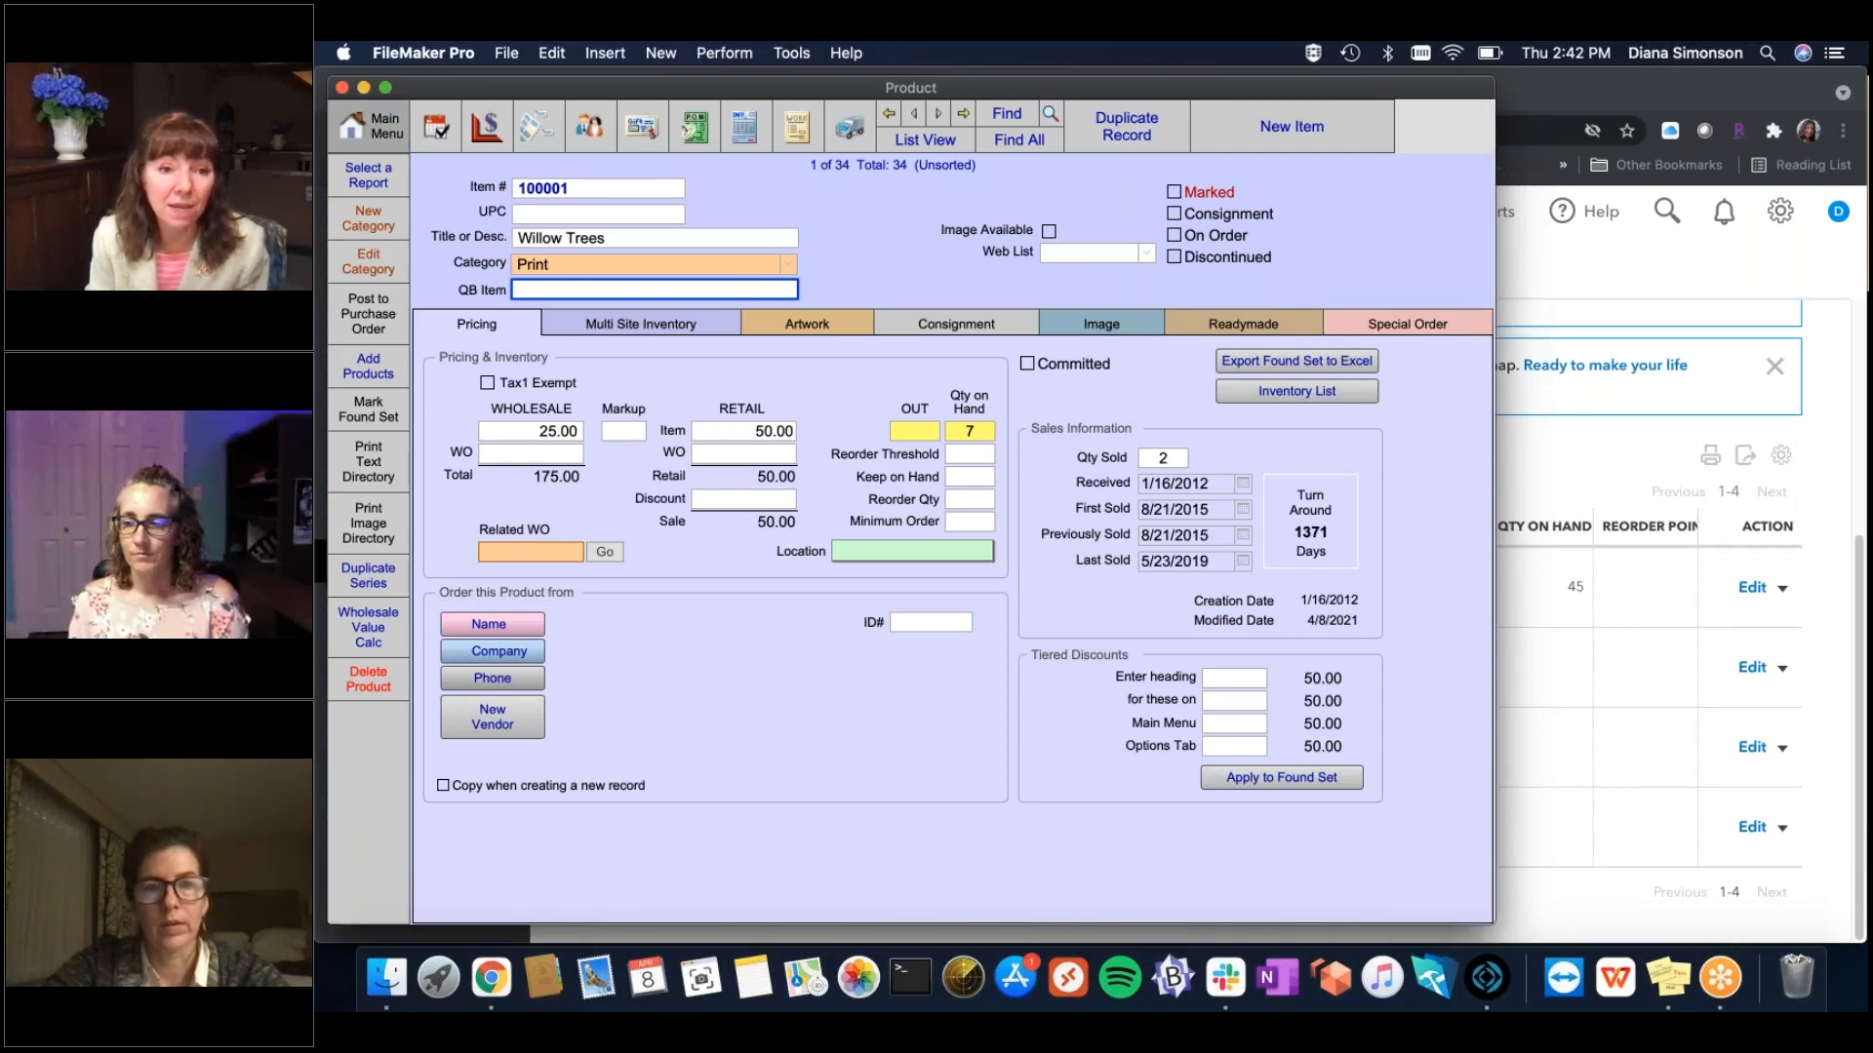
pyautogui.click(371, 126)
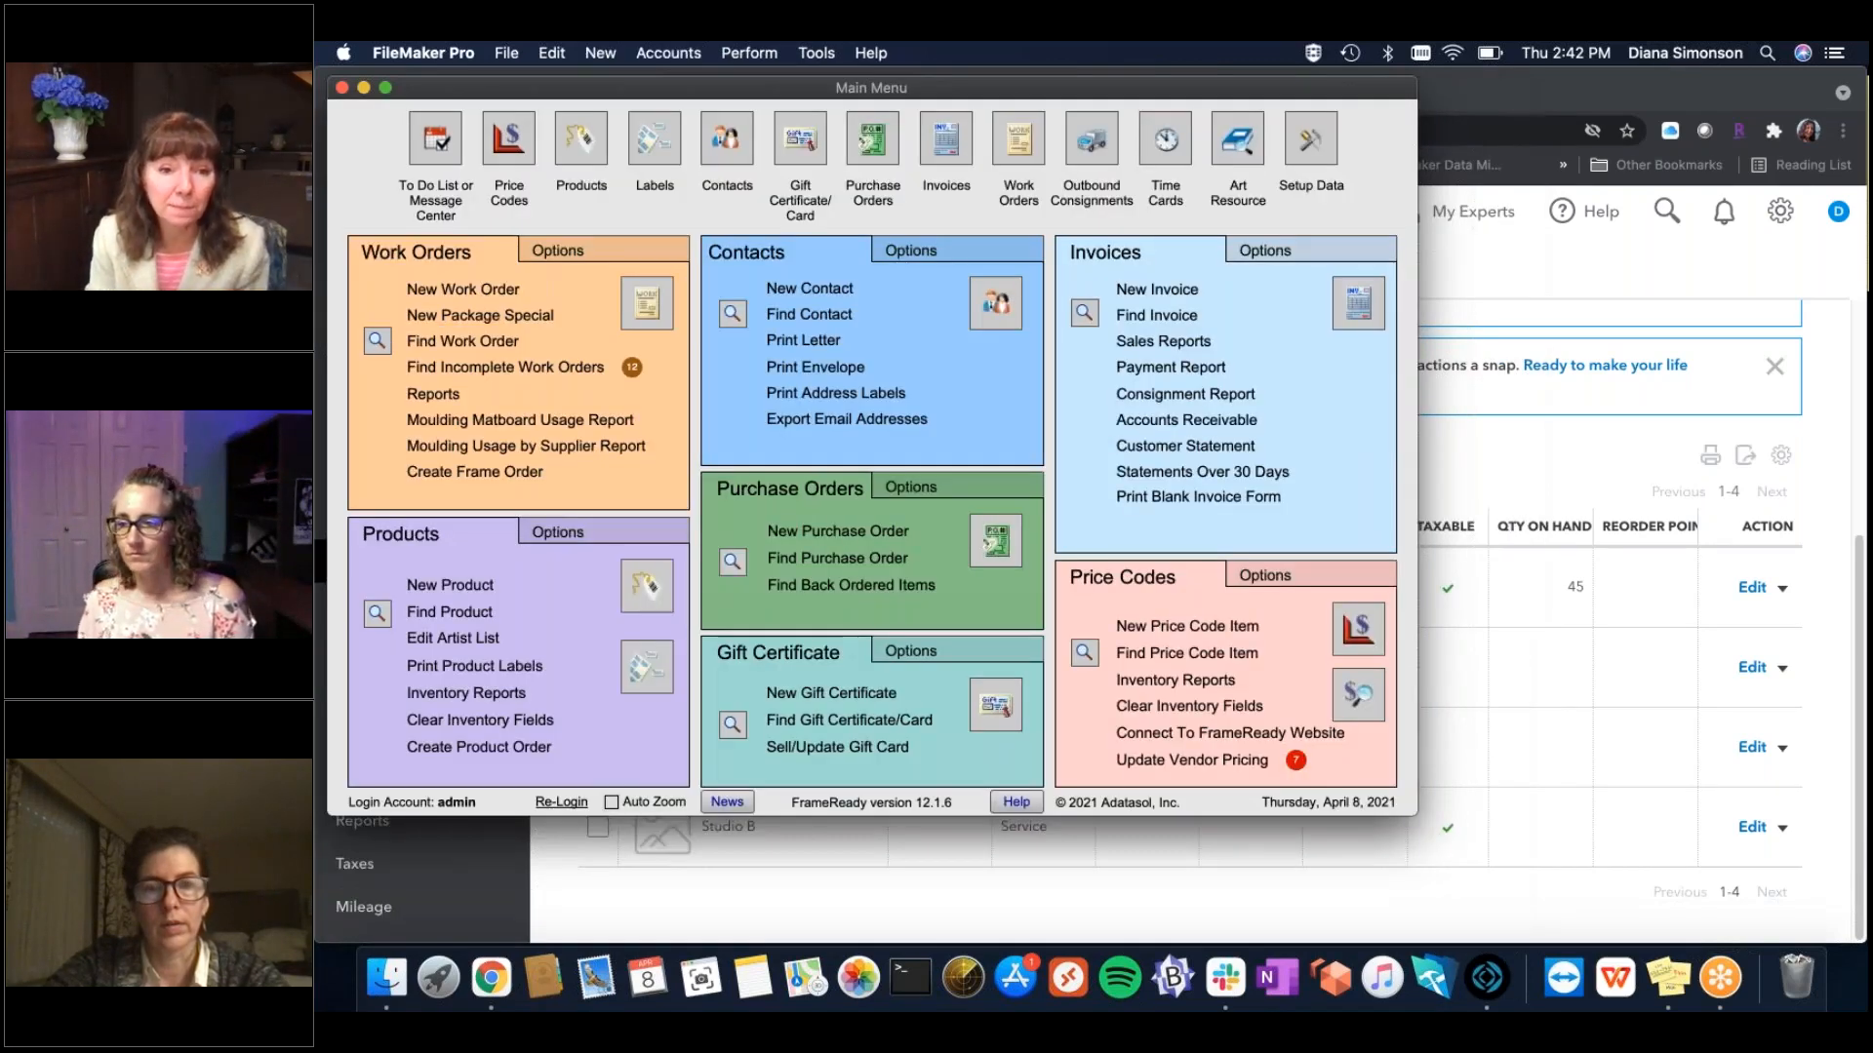
# Confirm invoice 32's Frame2 line stays mapped to QuickBooks item Frame, then bring back Products and Services.
pyautogui.click(1357, 304)
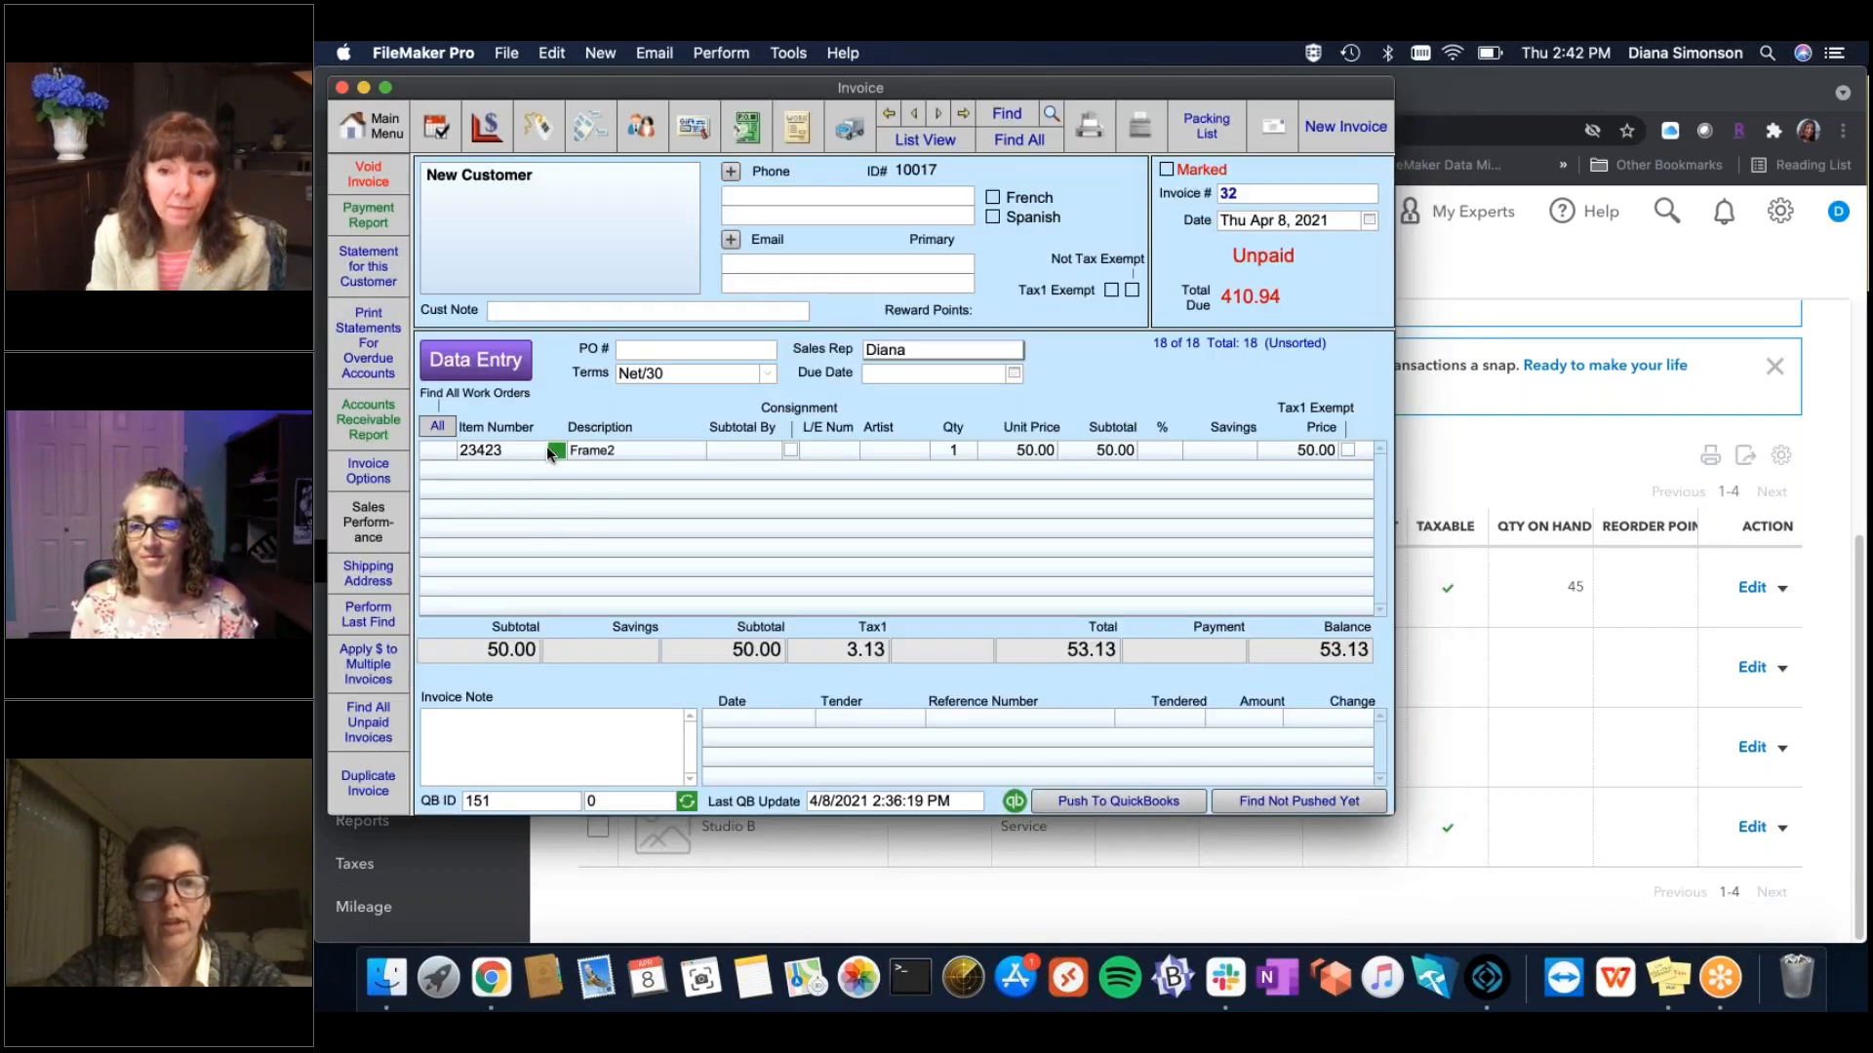
pyautogui.click(558, 451)
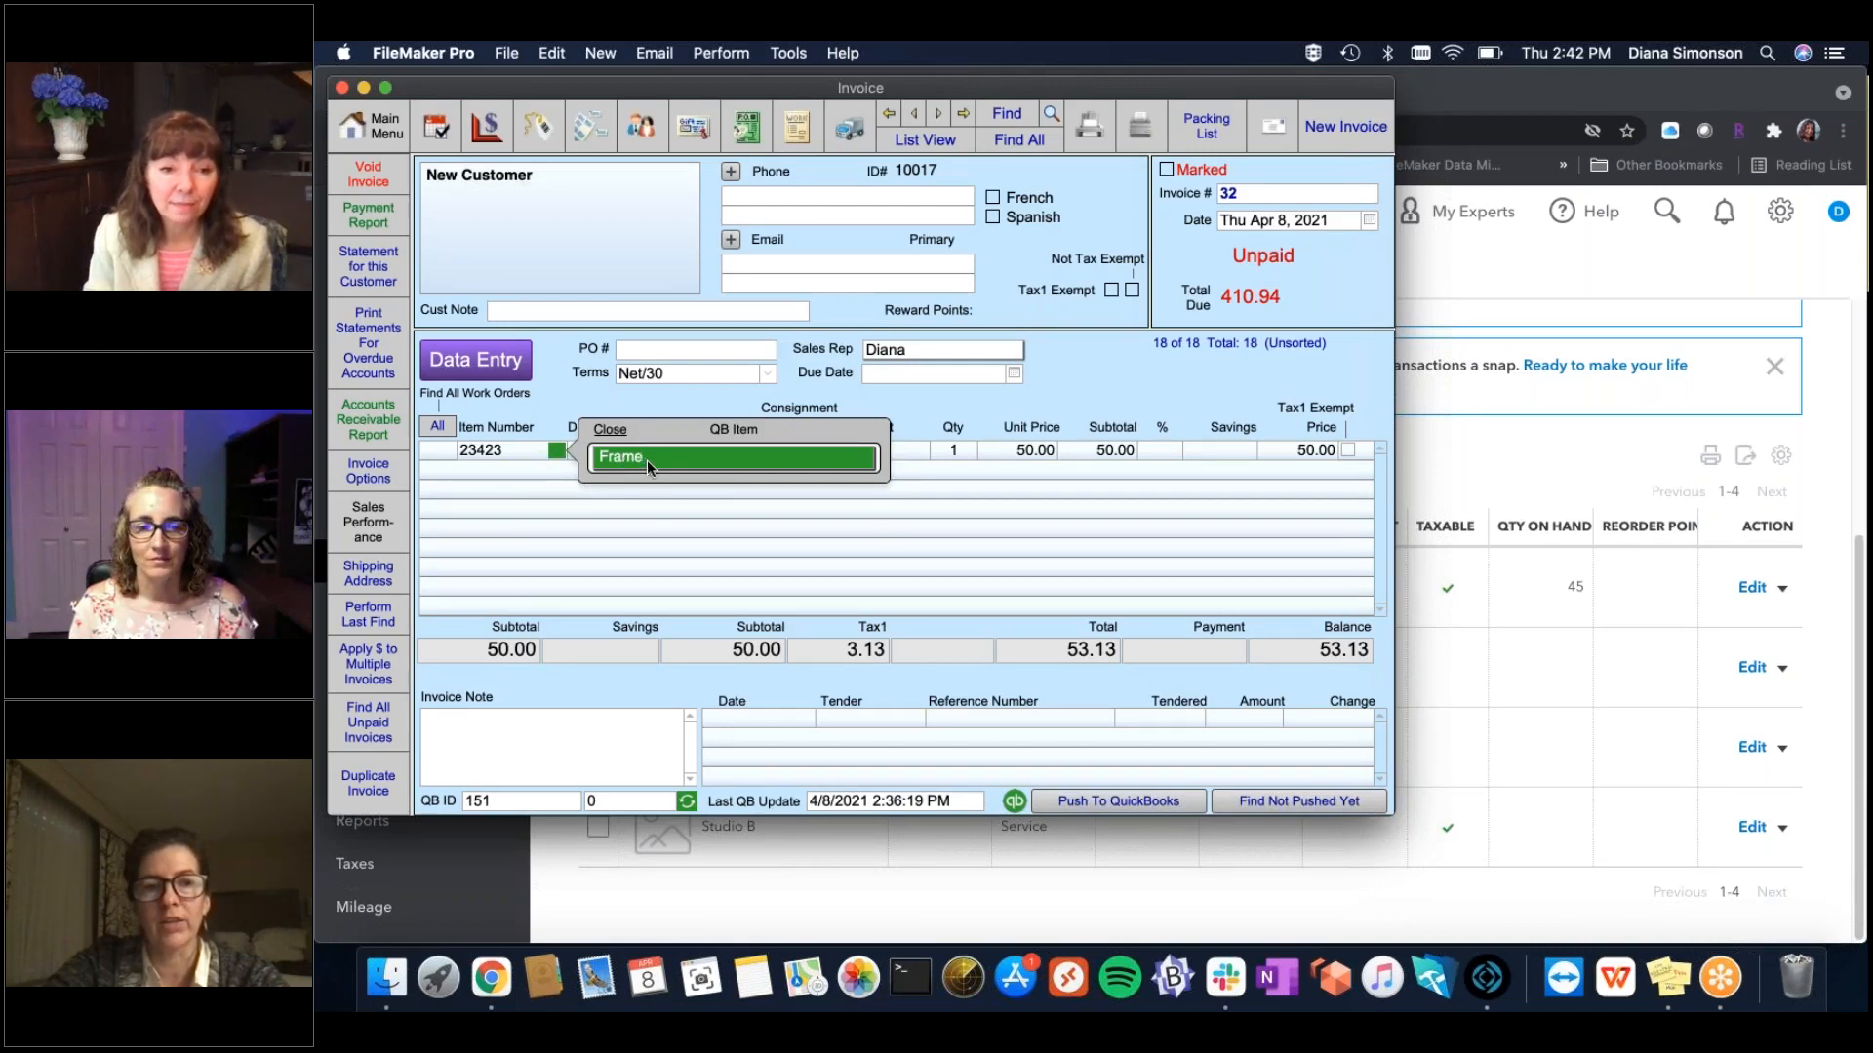
pyautogui.click(647, 460)
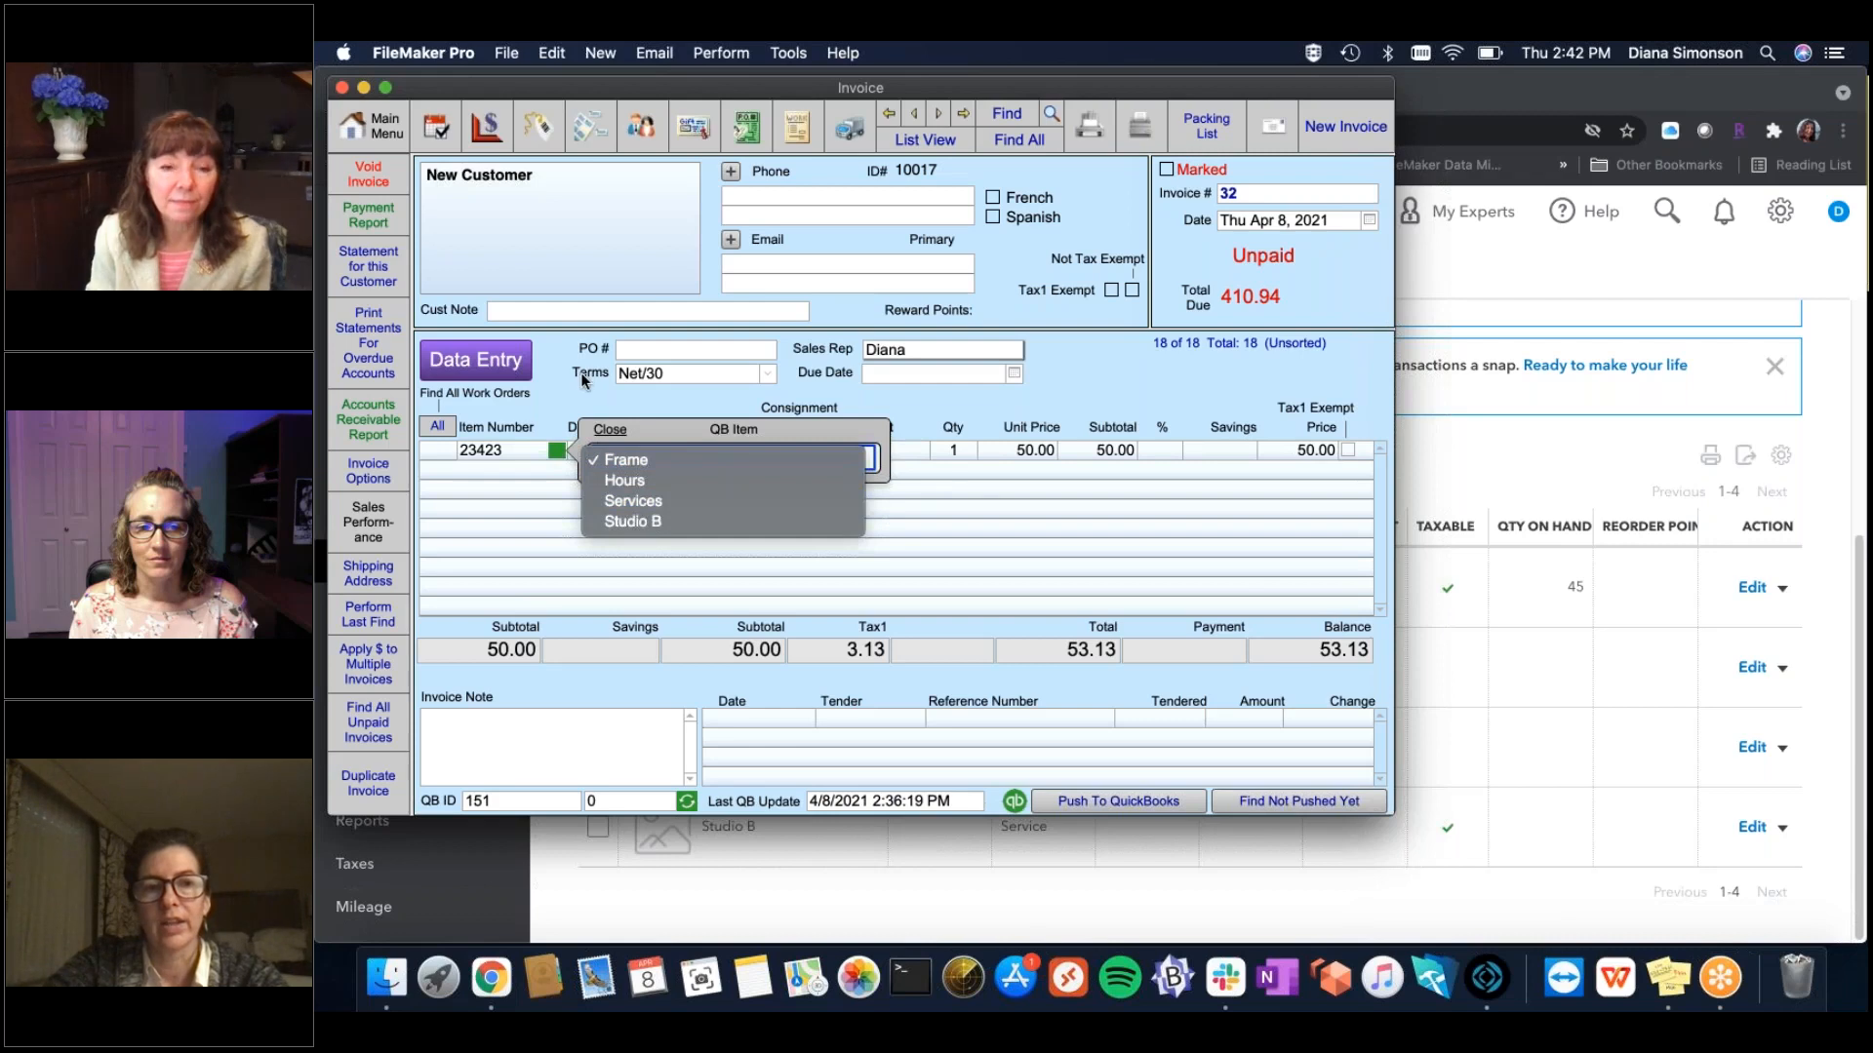
pyautogui.click(940, 502)
pyautogui.click(1019, 463)
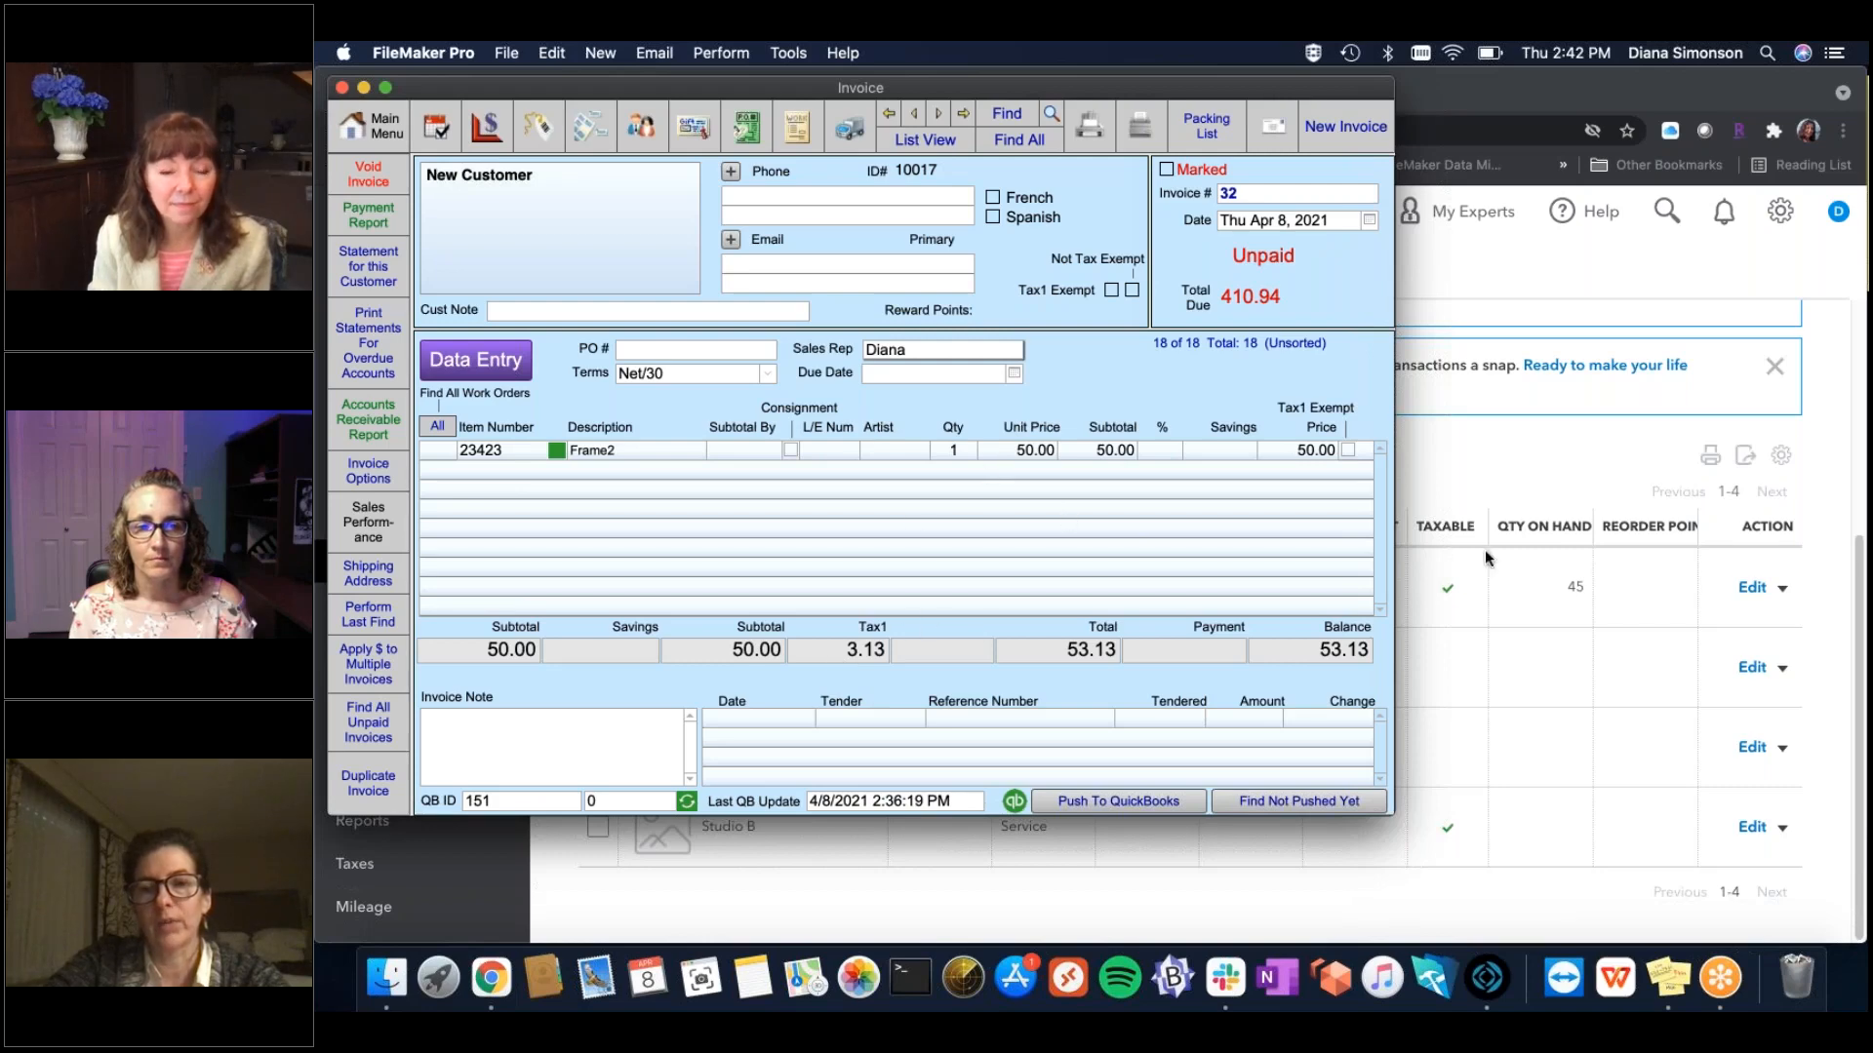
pyautogui.click(1555, 623)
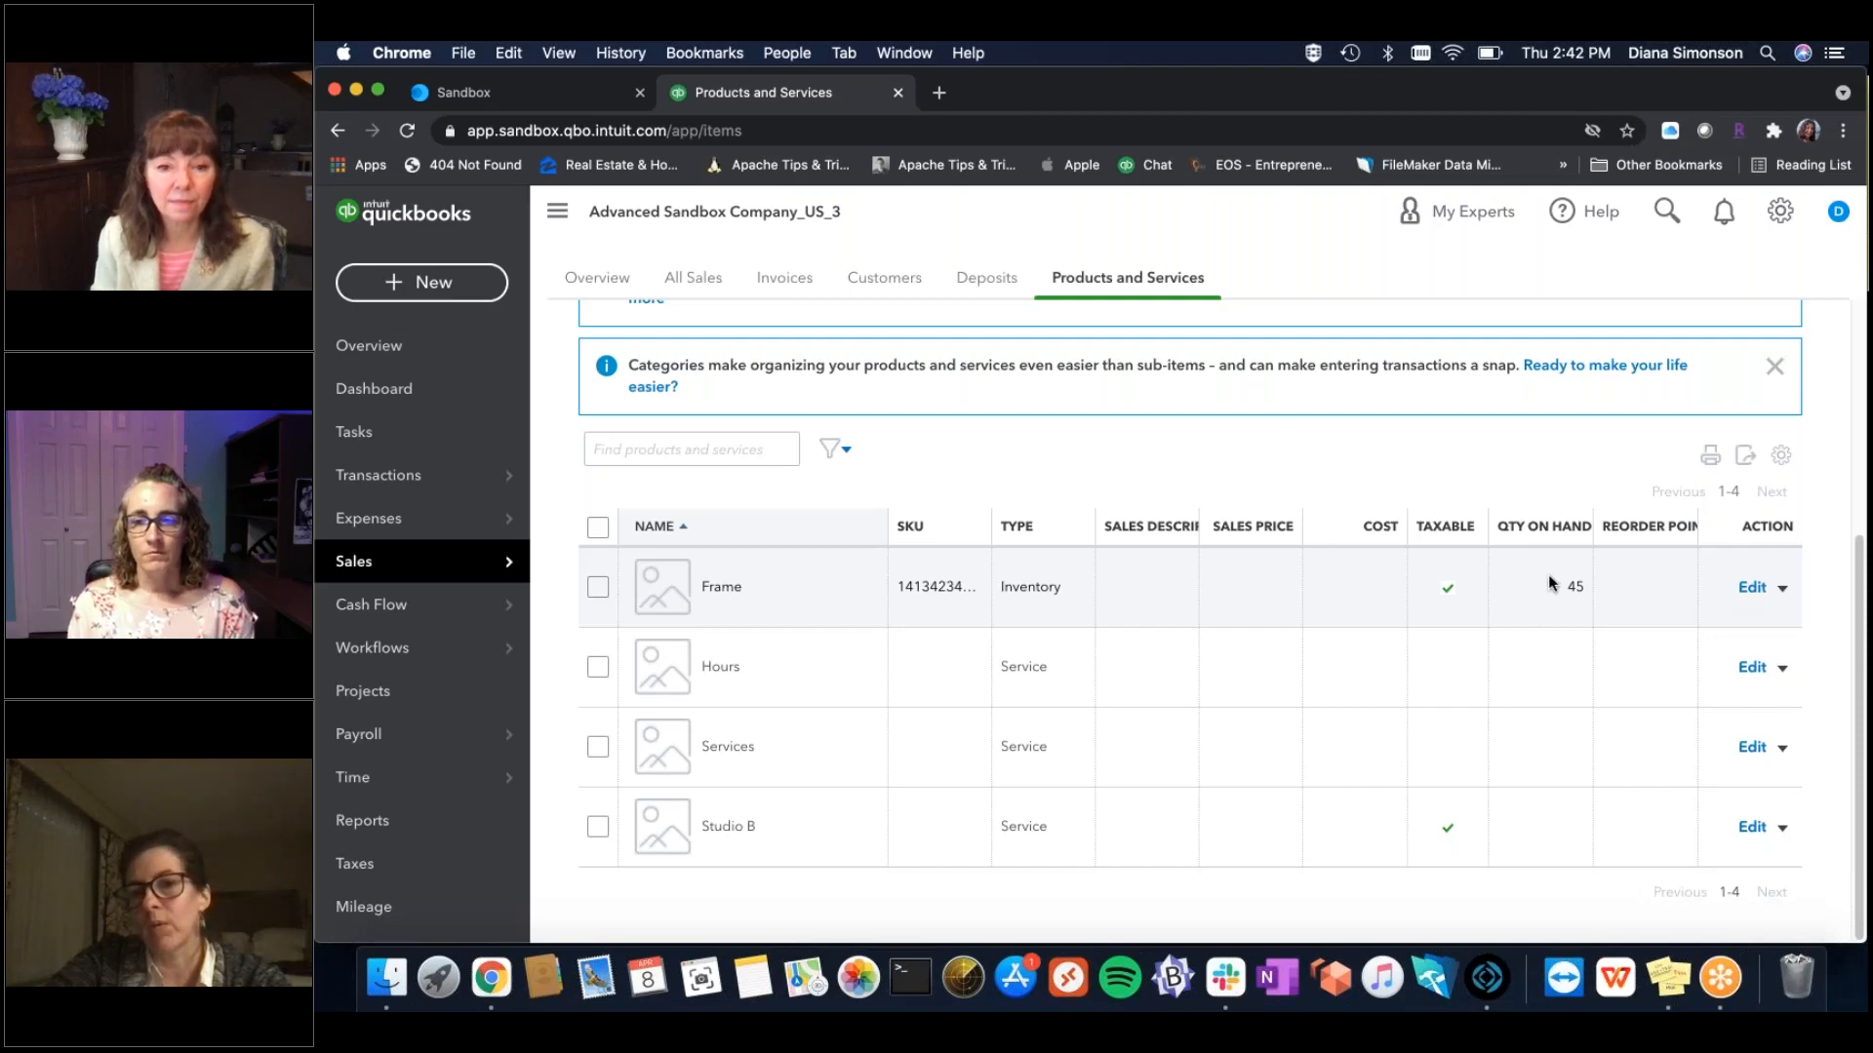
pyautogui.click(1752, 588)
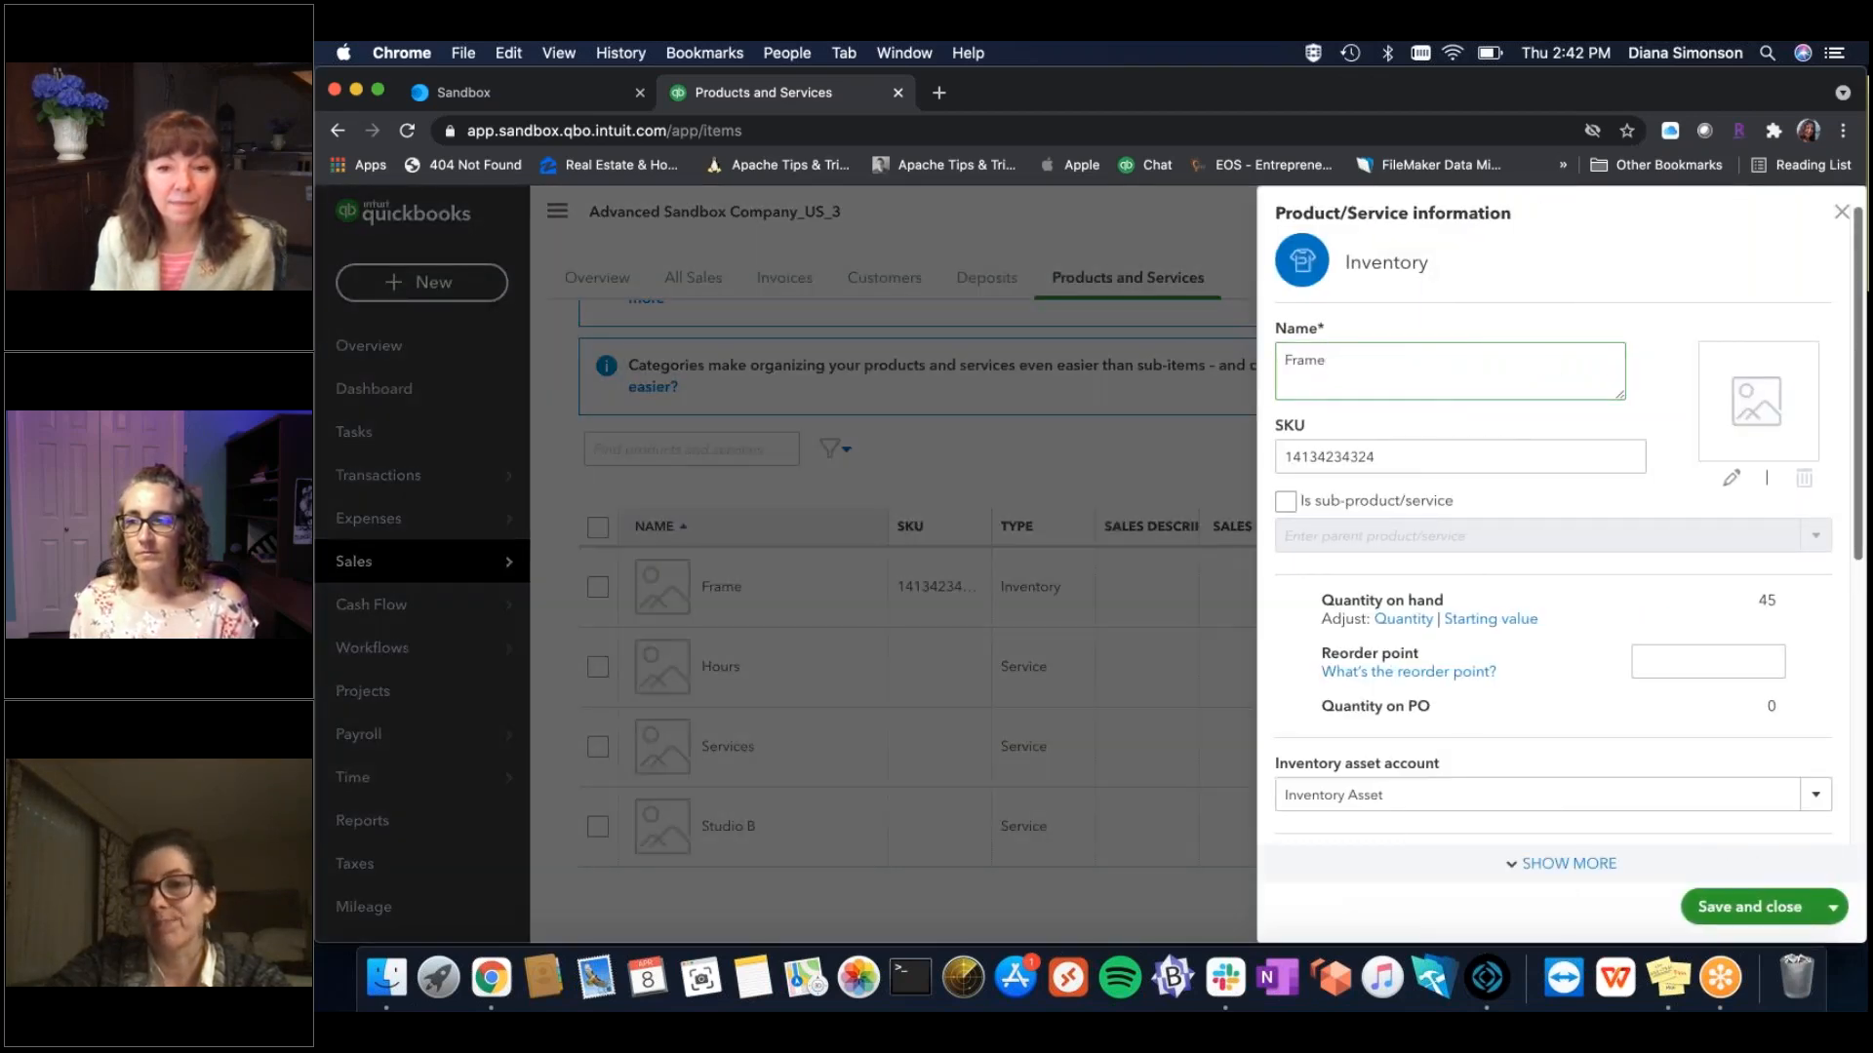
pyautogui.moveTo(1858, 468); pyautogui.dragTo(1863, 392)
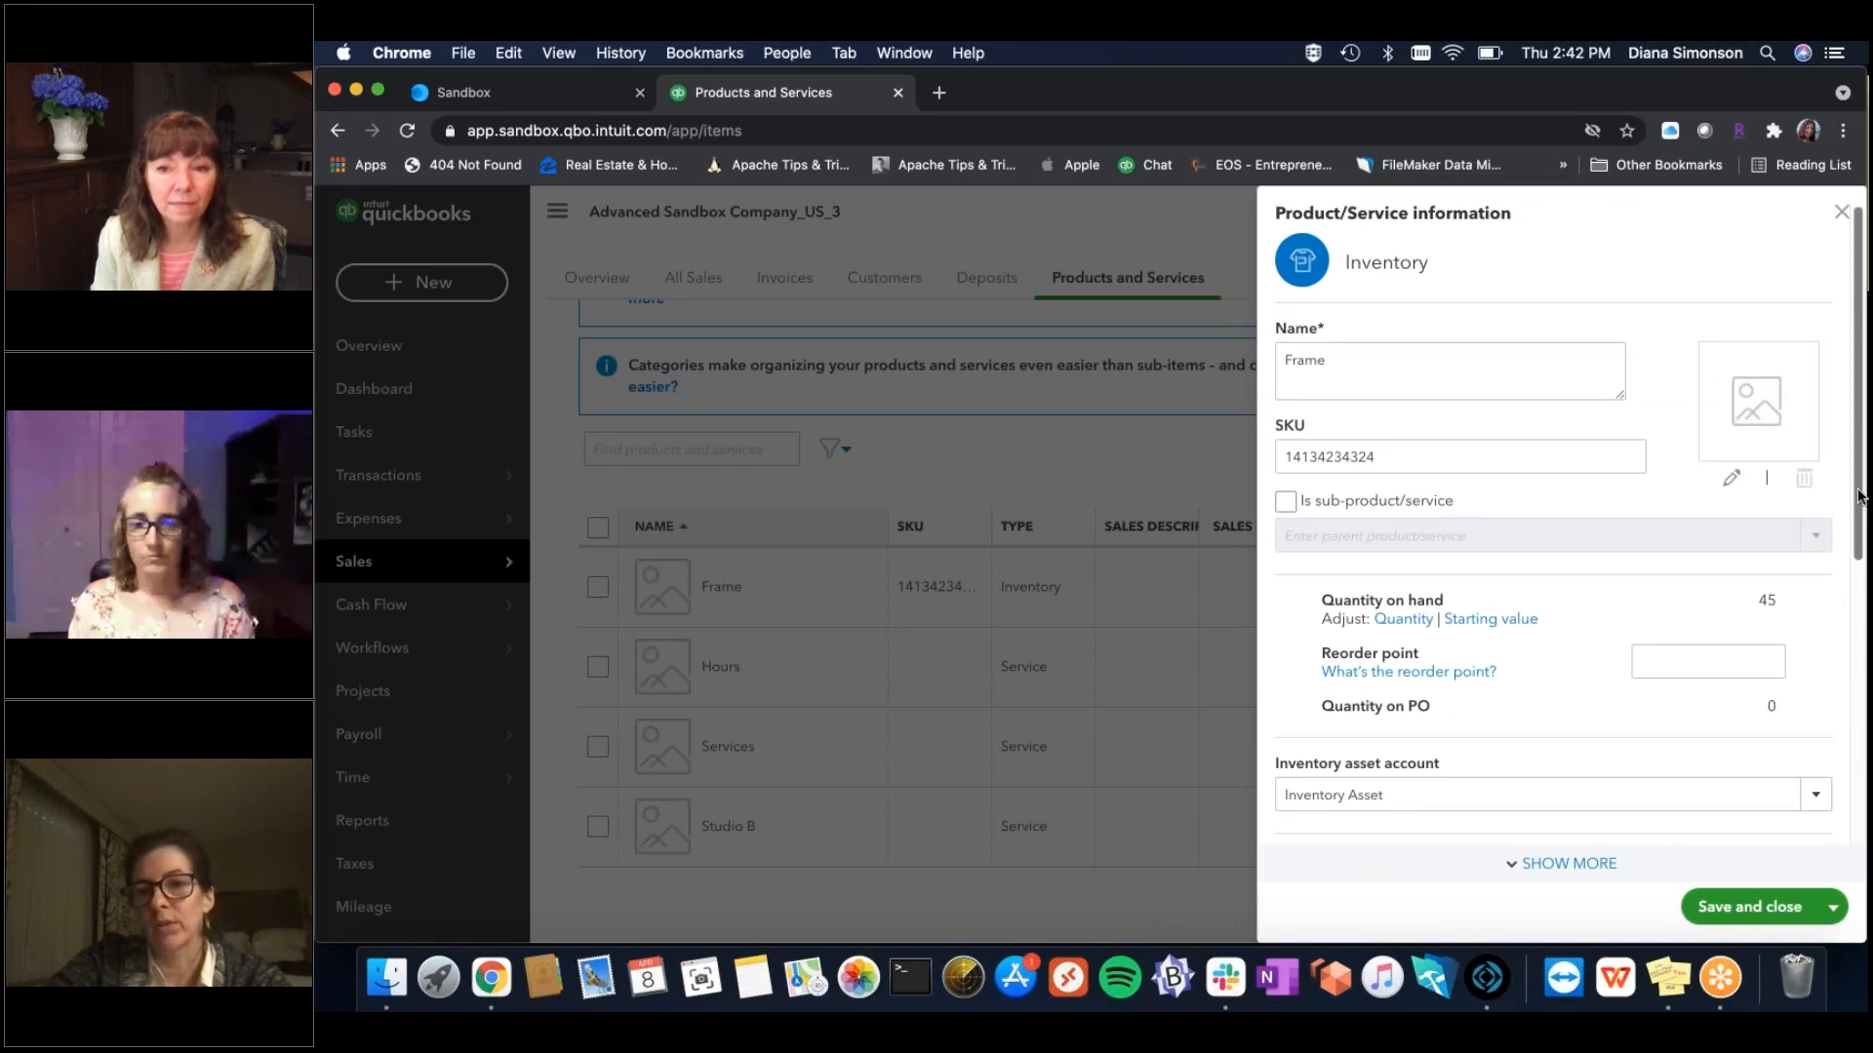
pyautogui.moveTo(1859, 495); pyautogui.dragTo(1862, 660)
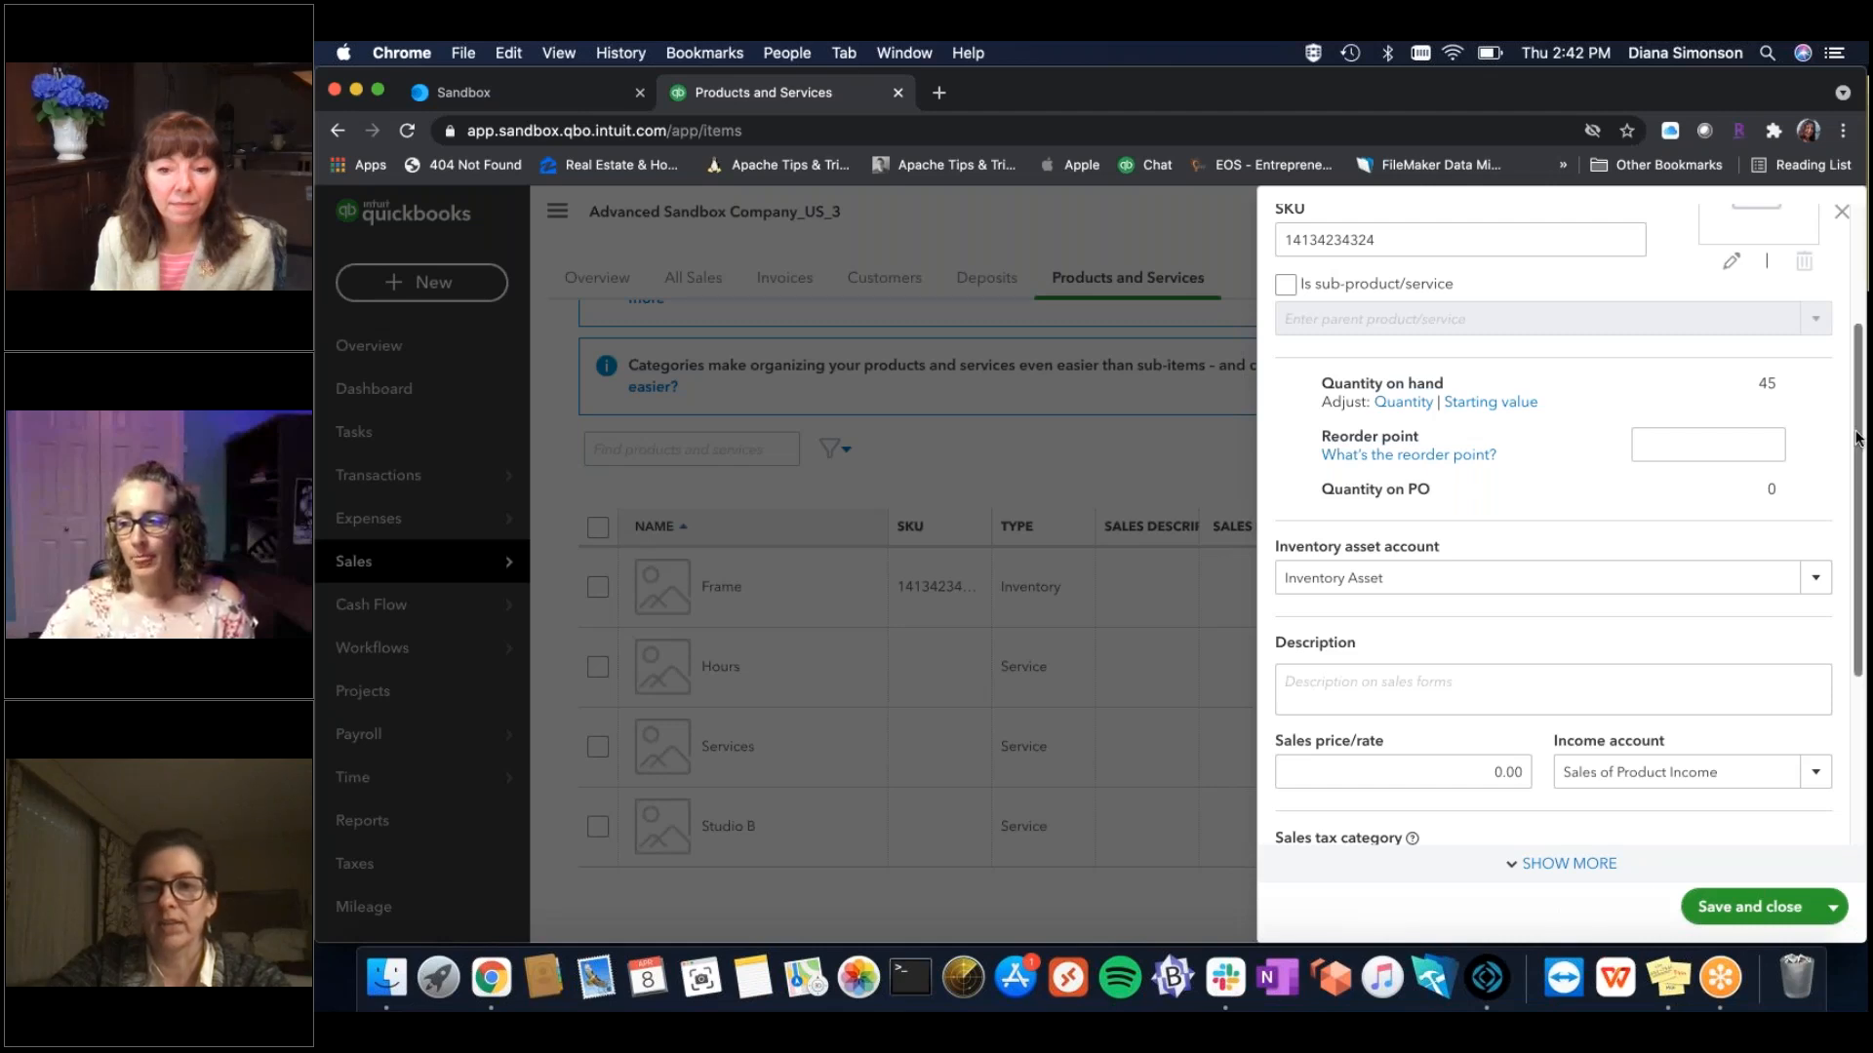
pyautogui.moveTo(1851, 432); pyautogui.dragTo(1860, 517)
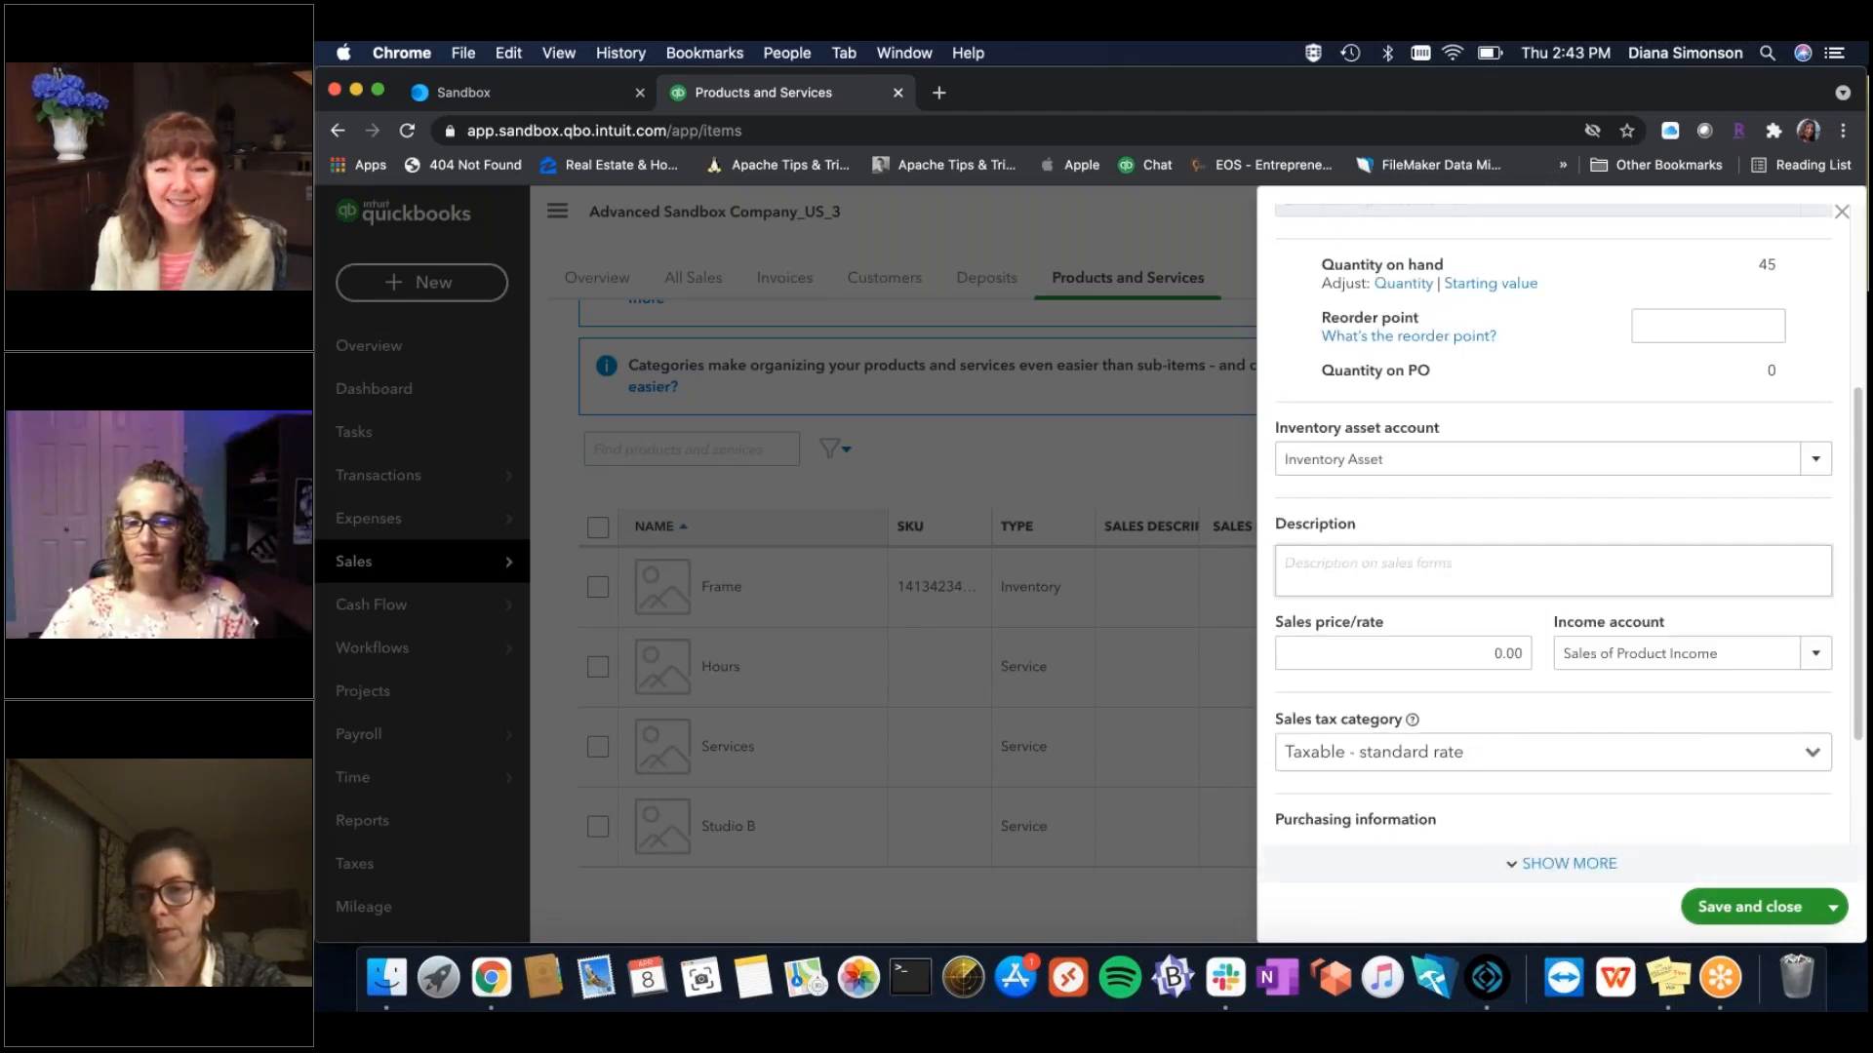
pyautogui.moveTo(1863, 637); pyautogui.dragTo(1862, 389)
pyautogui.scroll(3, 1863, 463)
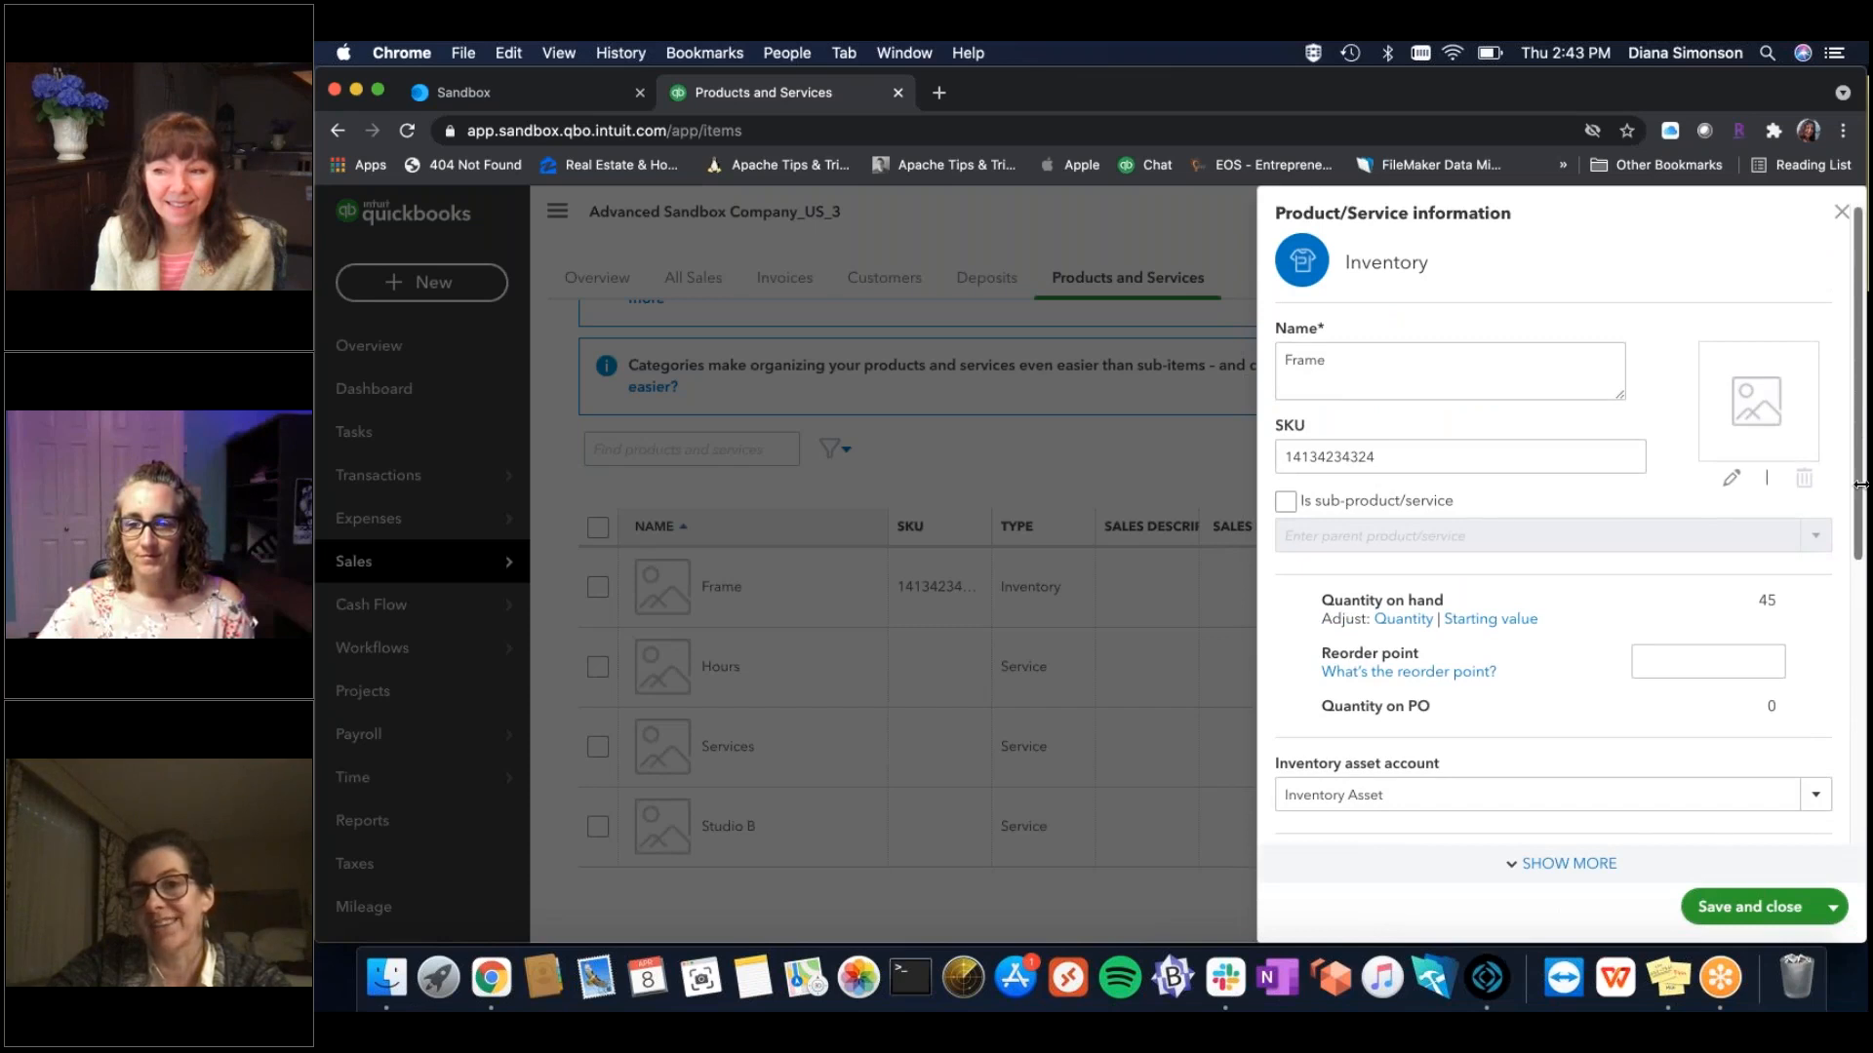
pyautogui.moveTo(1861, 484); pyautogui.dragTo(1835, 774)
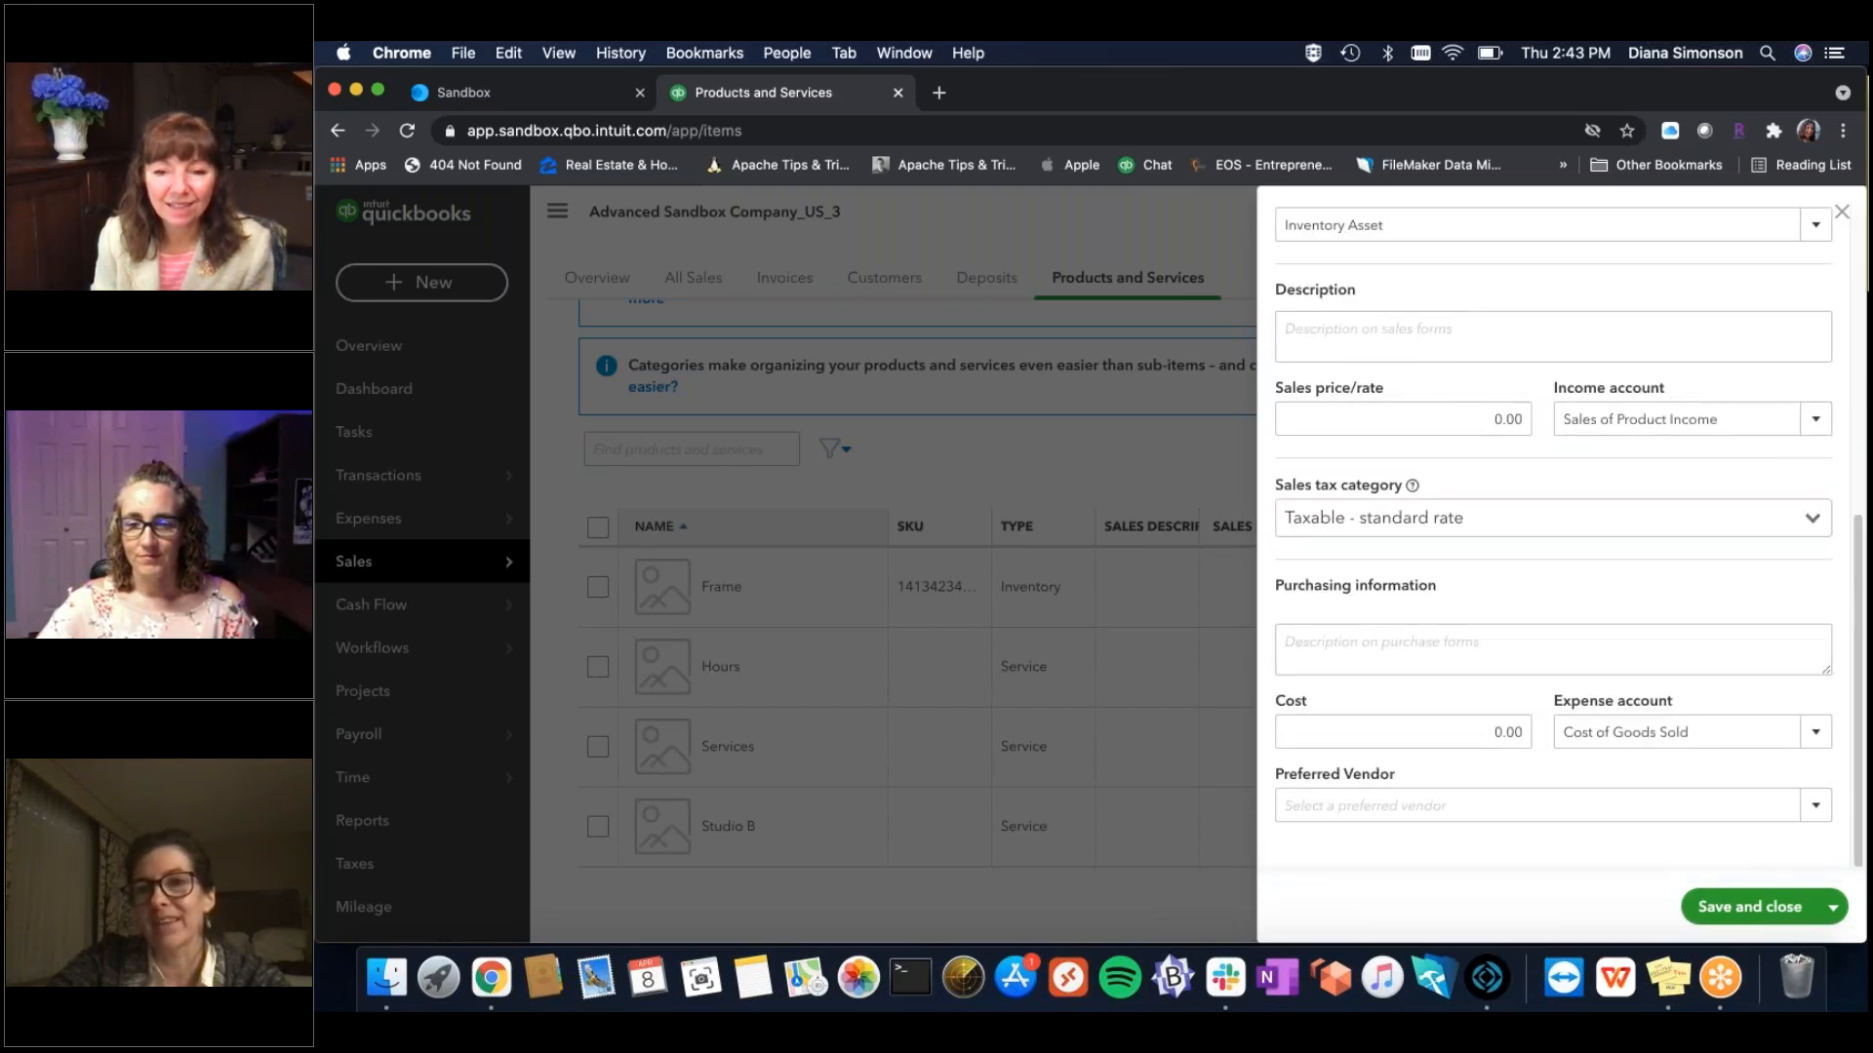
pyautogui.click(1841, 213)
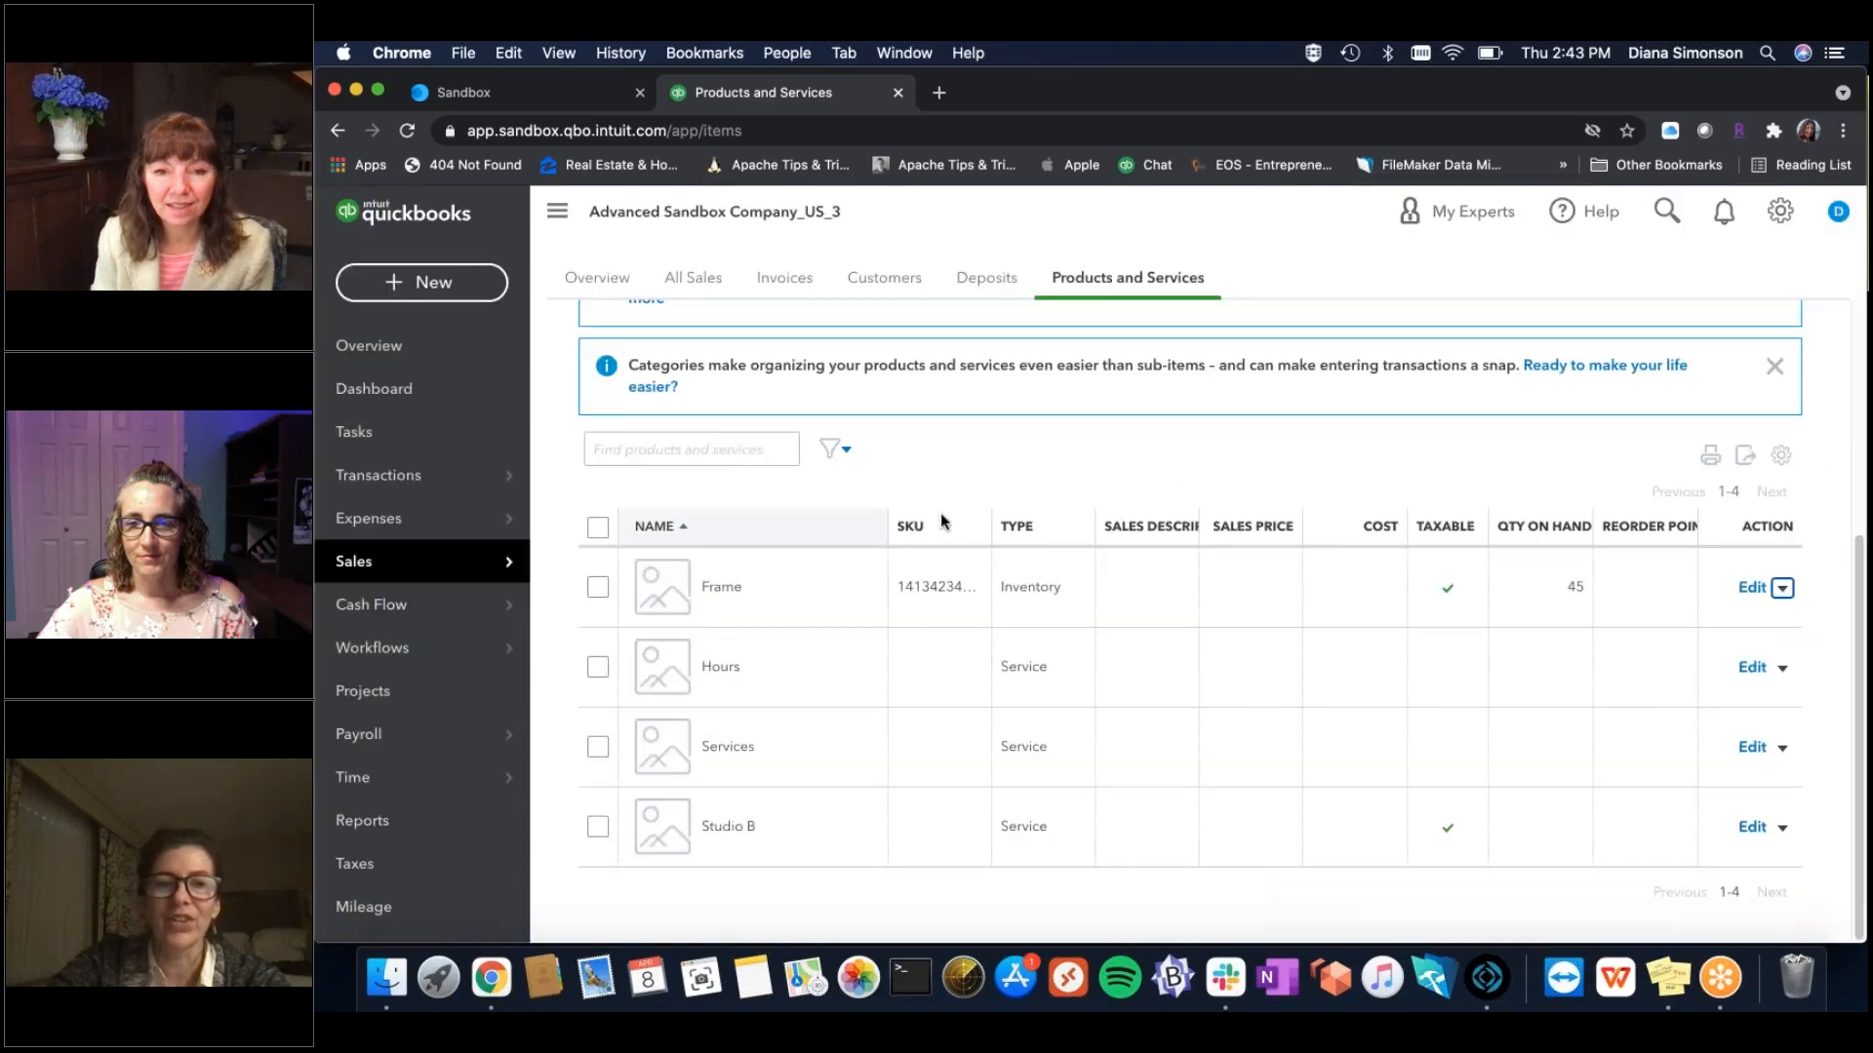
pyautogui.click(1486, 979)
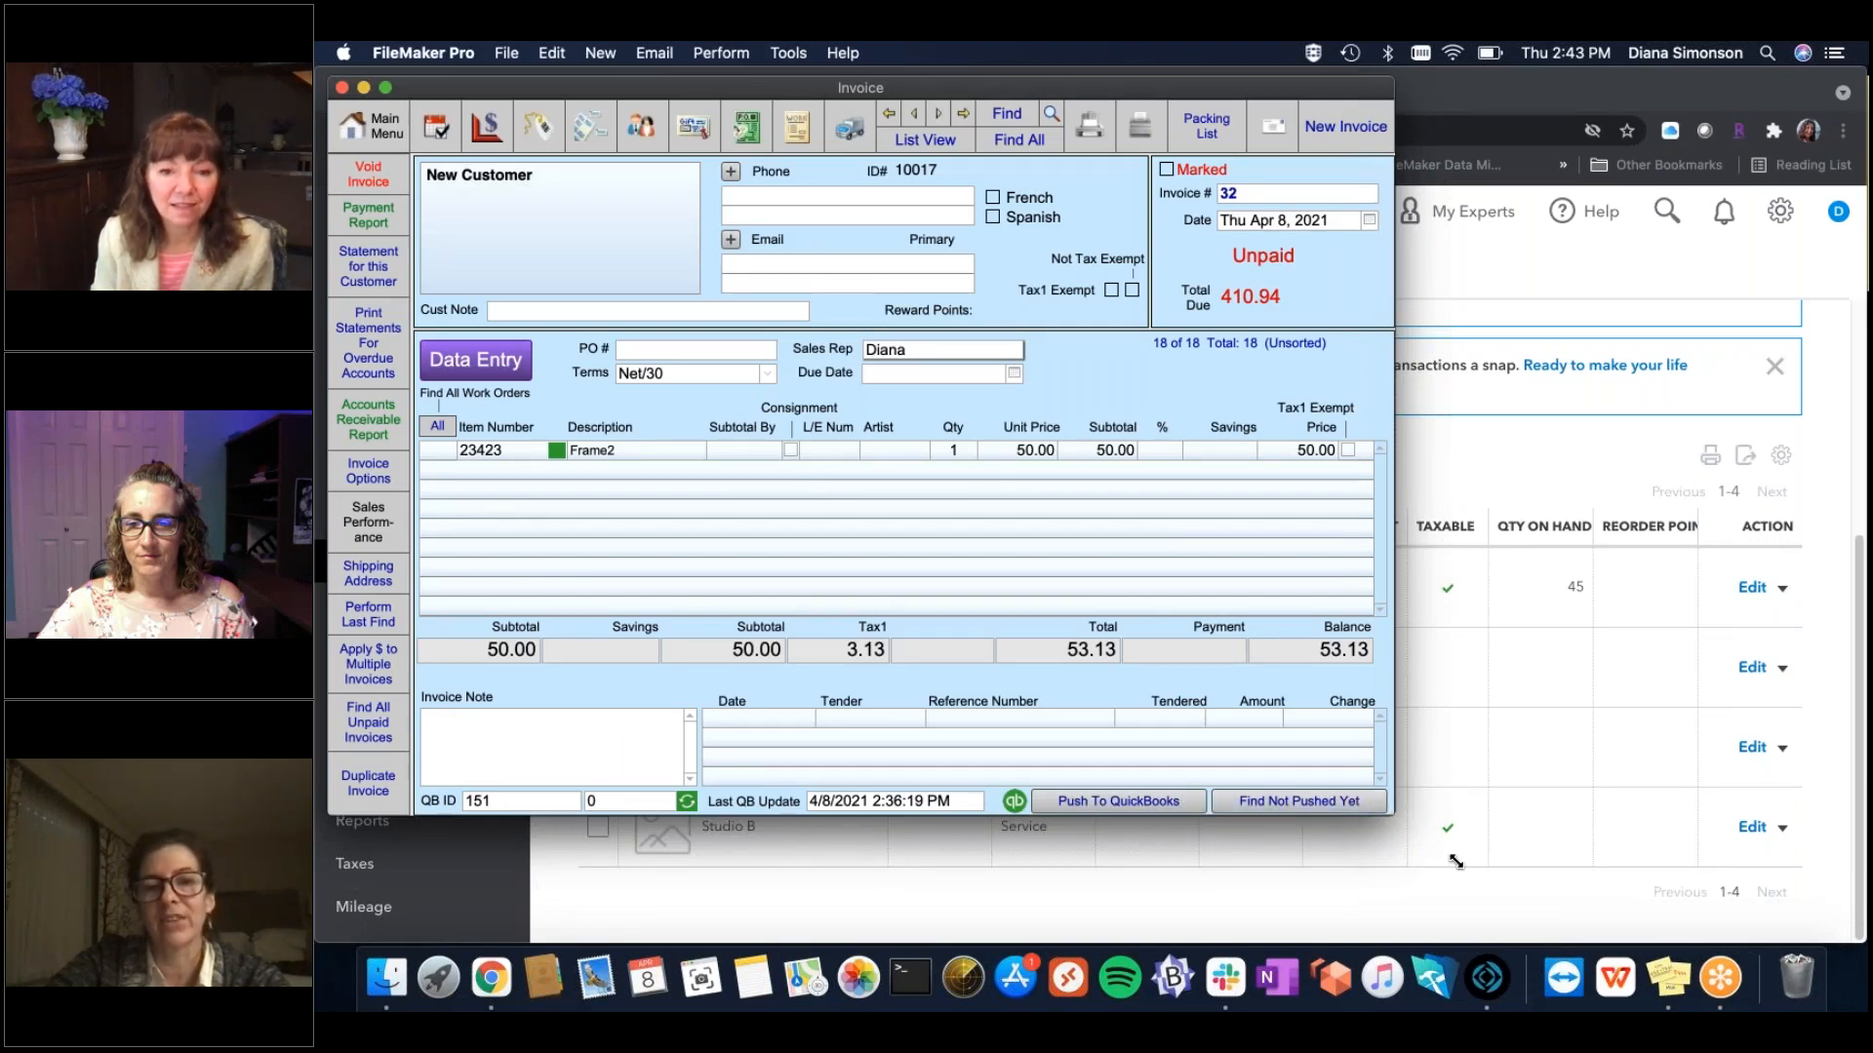
pyautogui.moveTo(1455, 861); pyautogui.dragTo(1479, 883)
pyautogui.moveTo(1463, 900); pyautogui.dragTo(1436, 927)
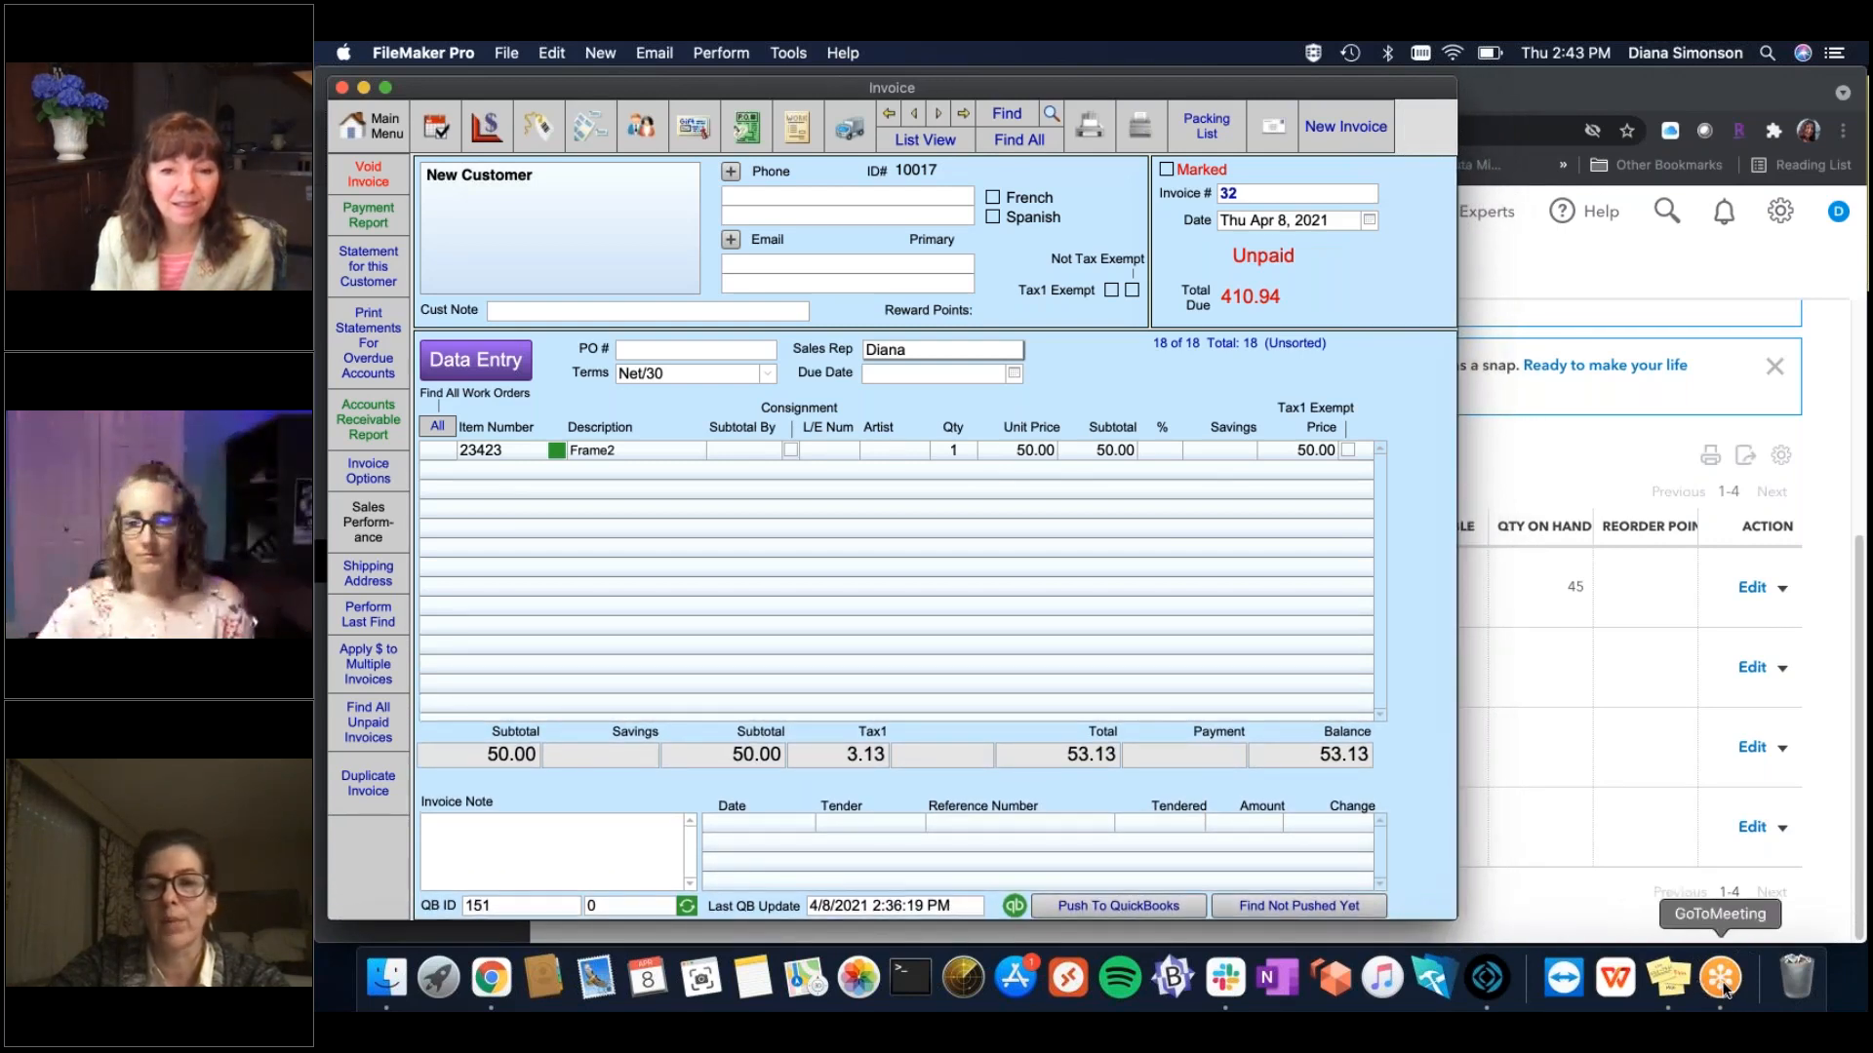
pyautogui.click(1721, 980)
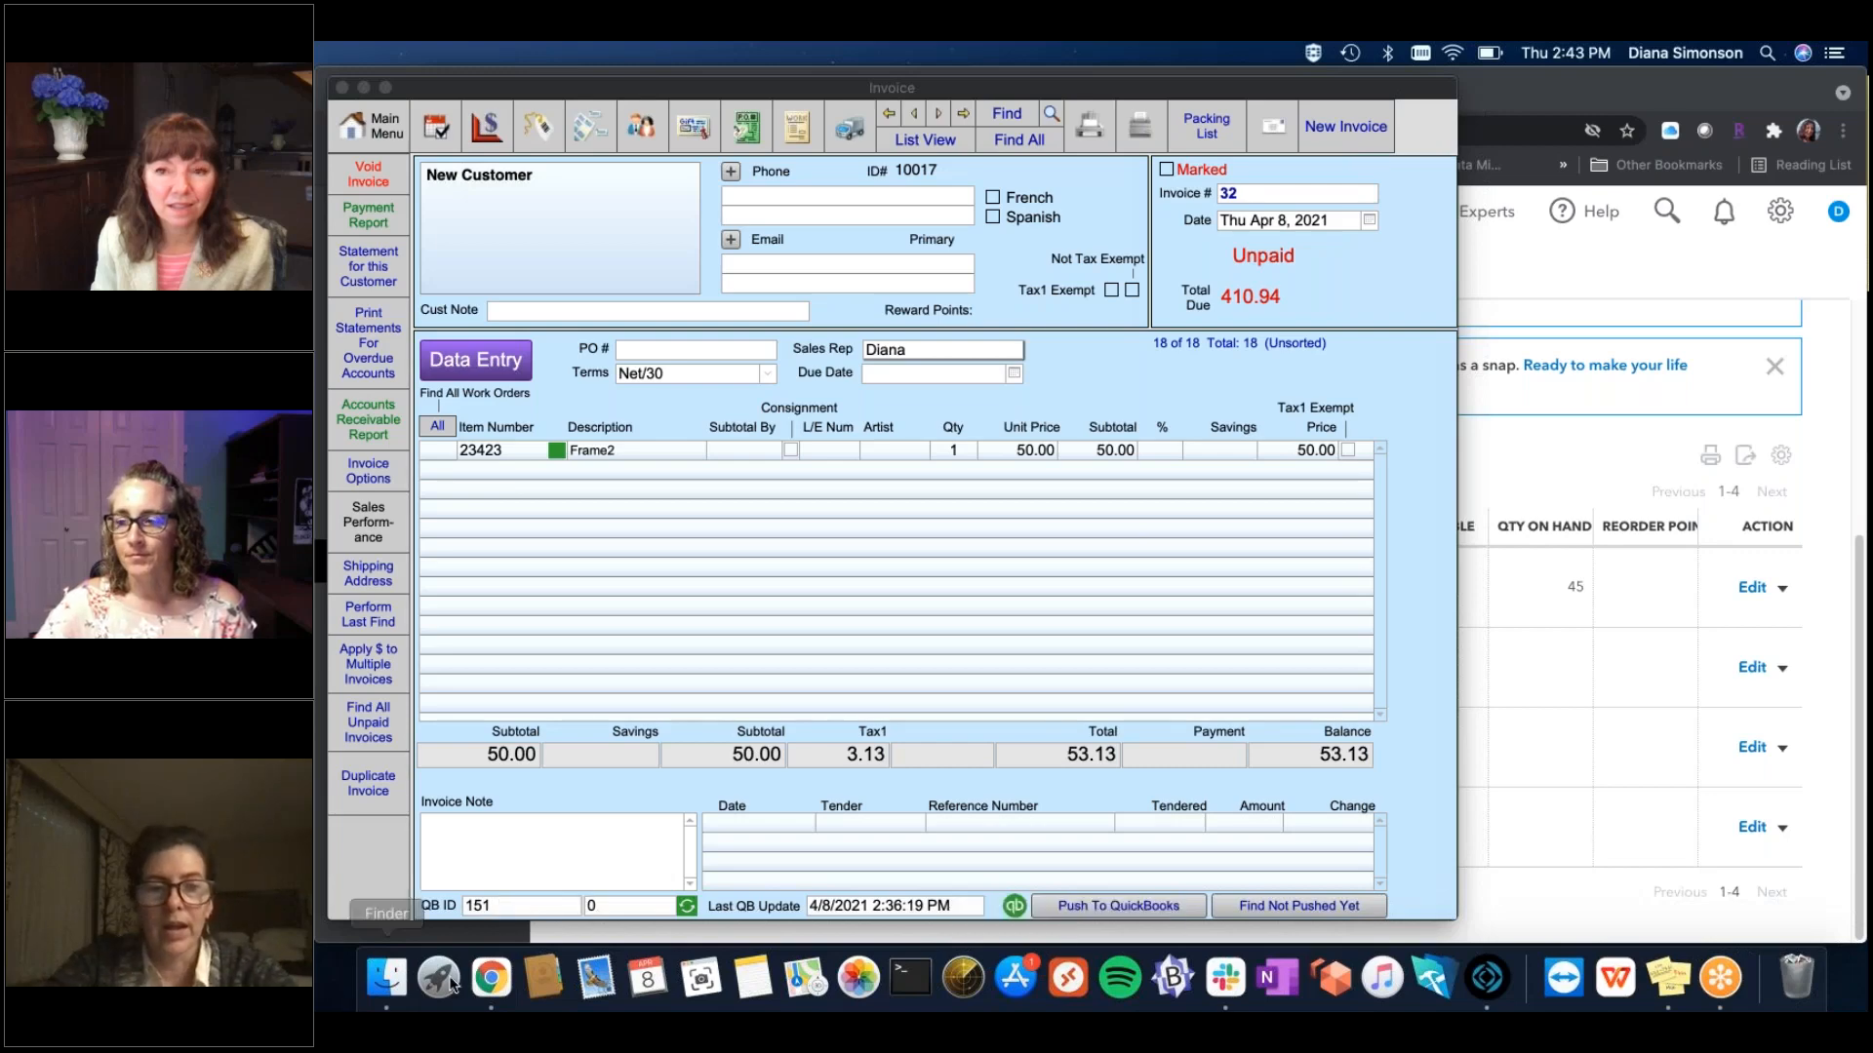
pyautogui.click(491, 978)
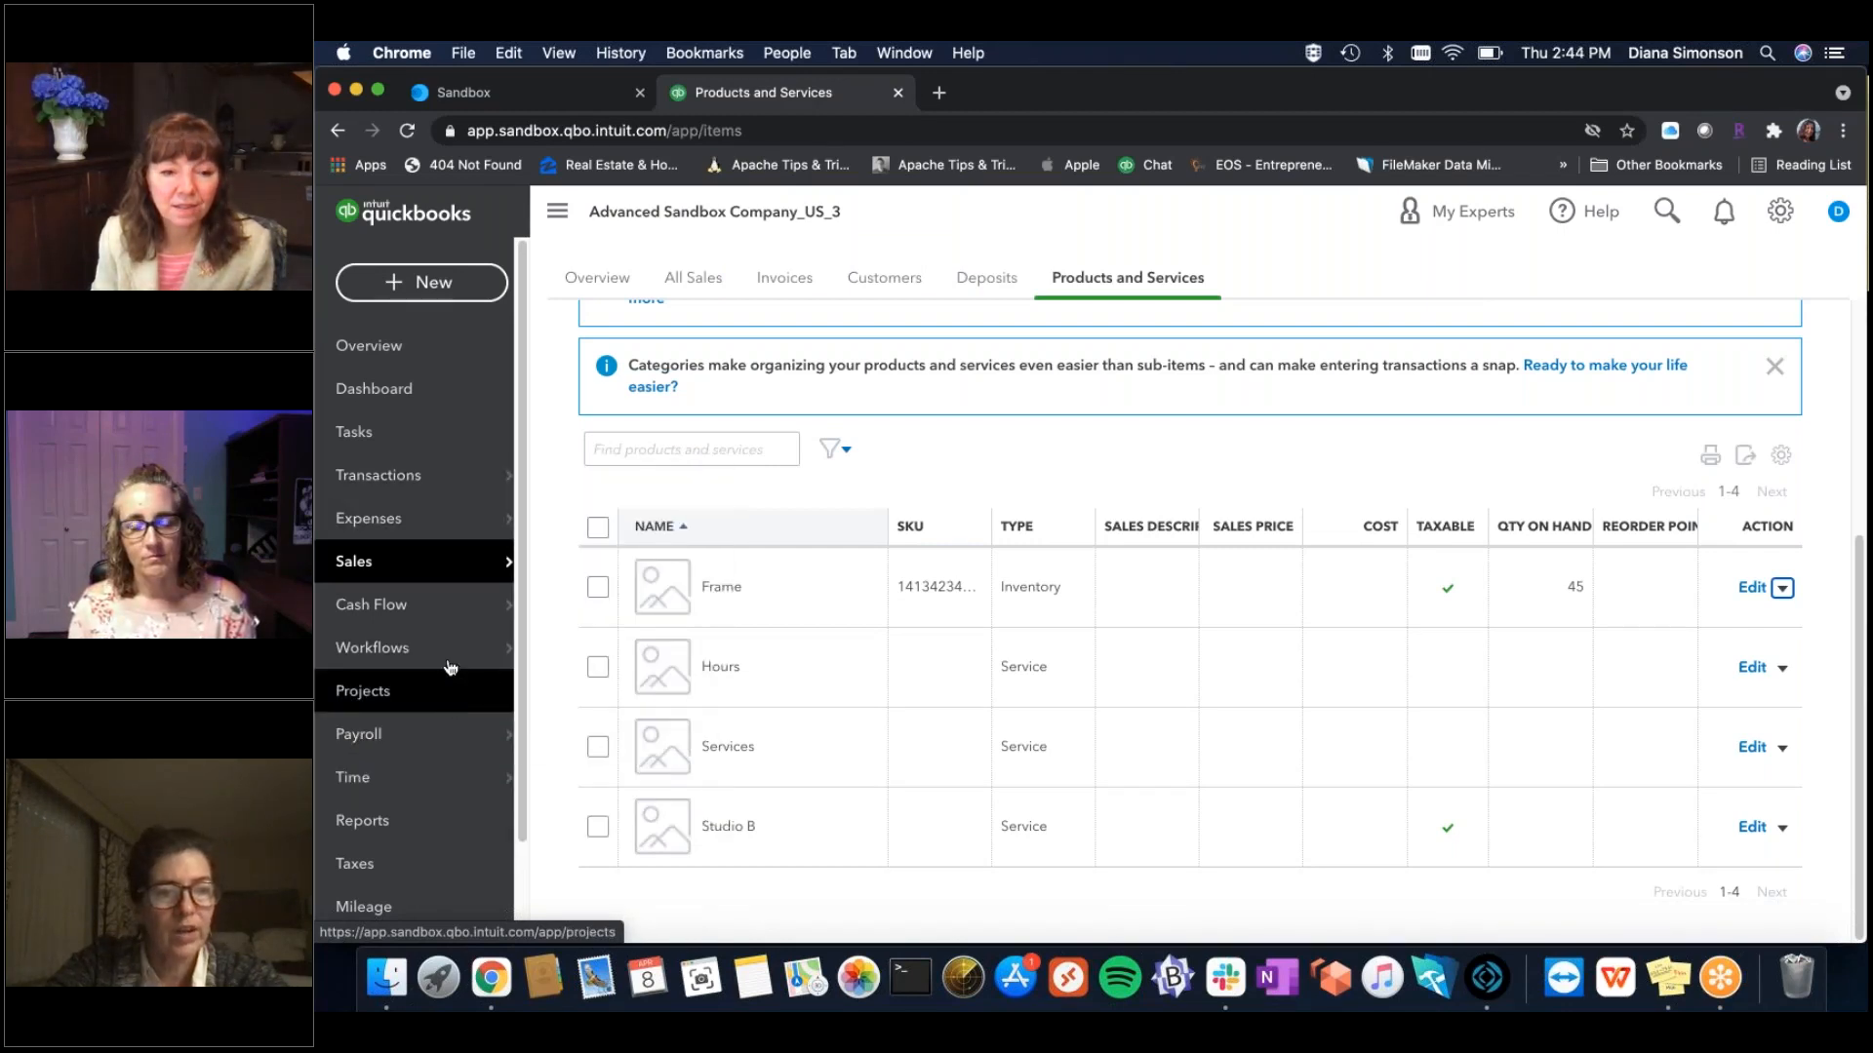
# Open the Payment Methods list (Cash, Check, Credit Card) via the gear menu's All lists page.
pyautogui.moveTo(455, 620)
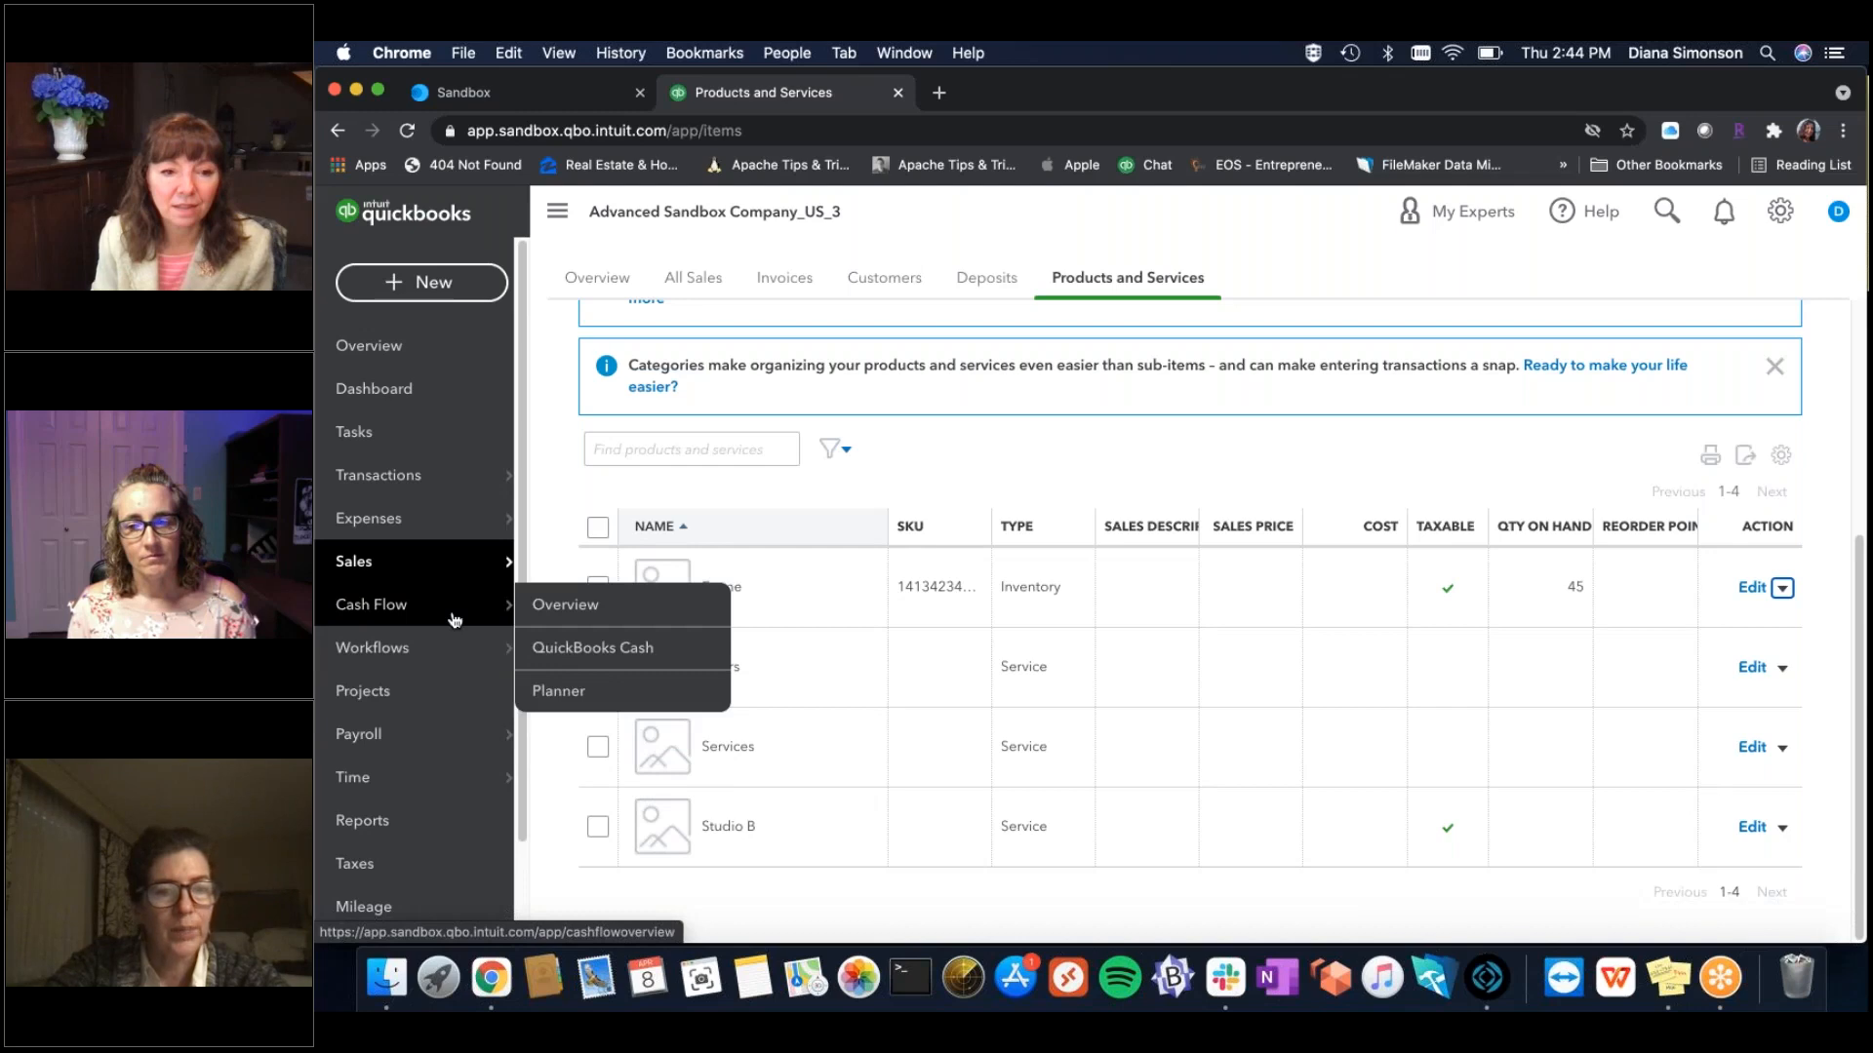
pyautogui.moveTo(475, 565)
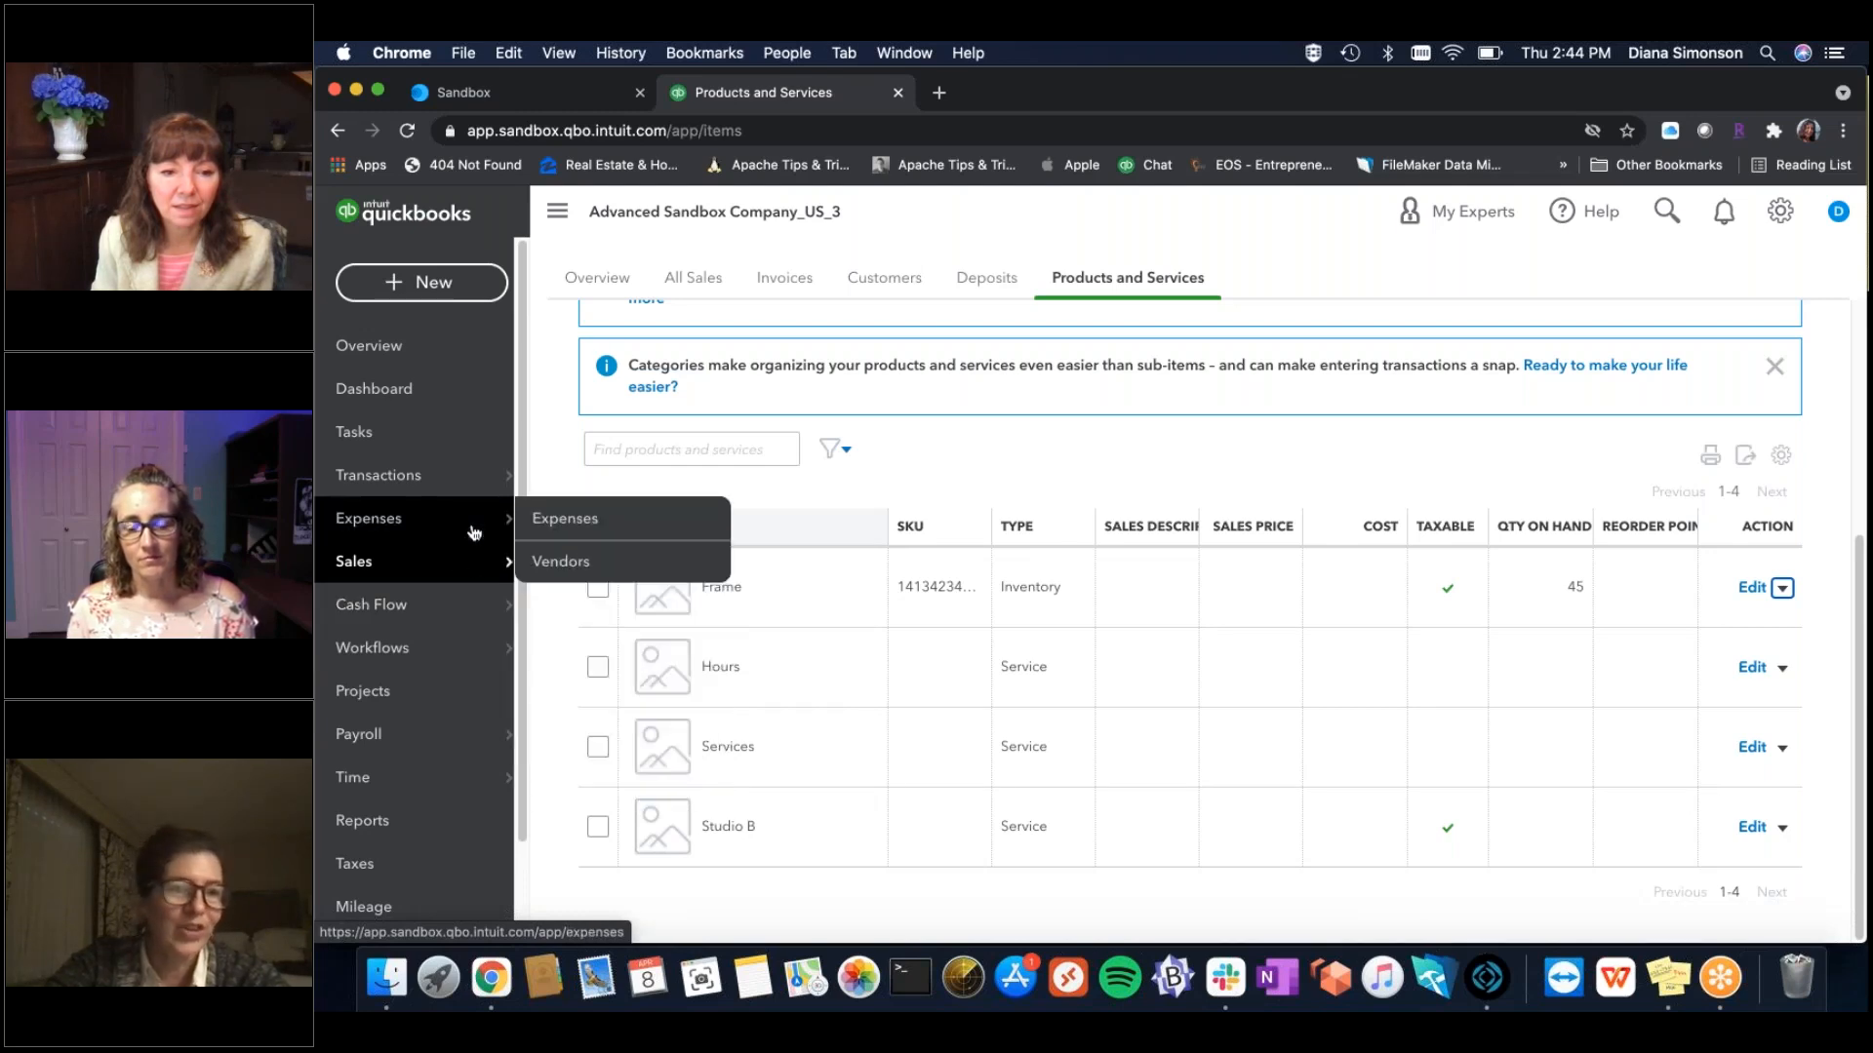
pyautogui.moveTo(463, 477)
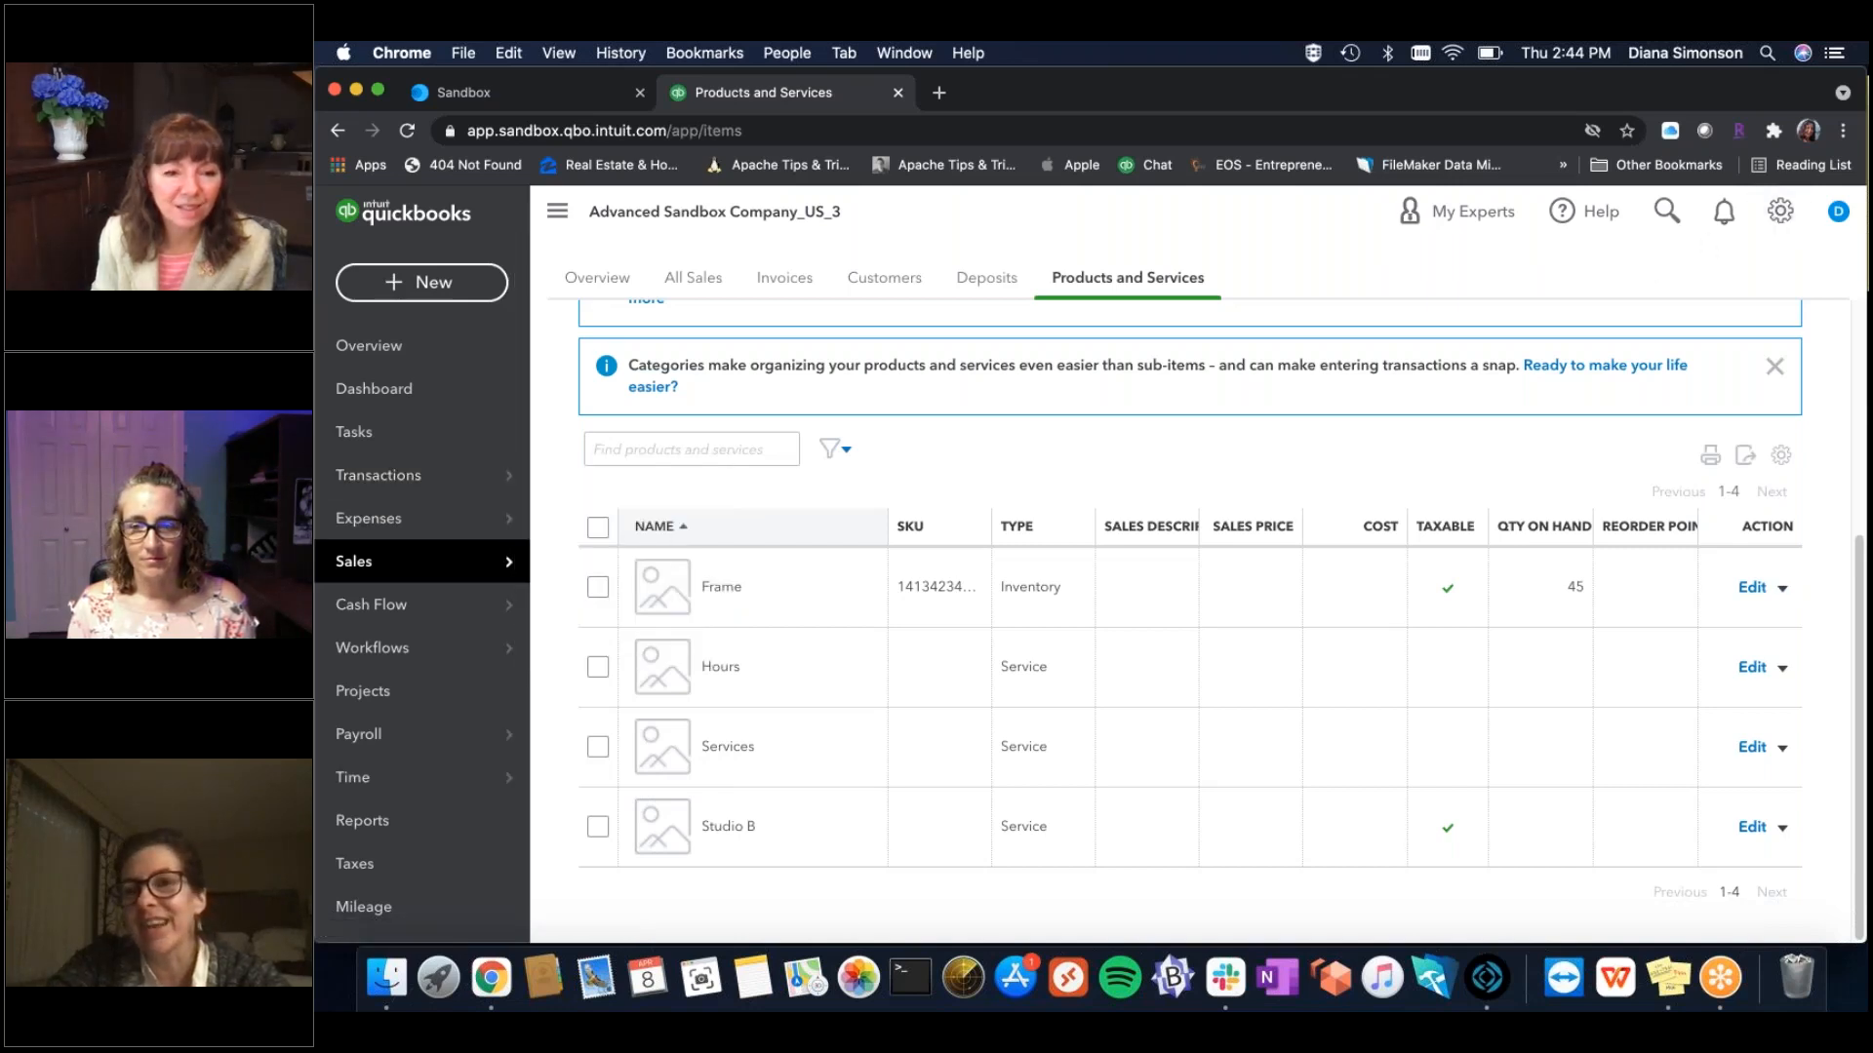
pyautogui.click(1780, 210)
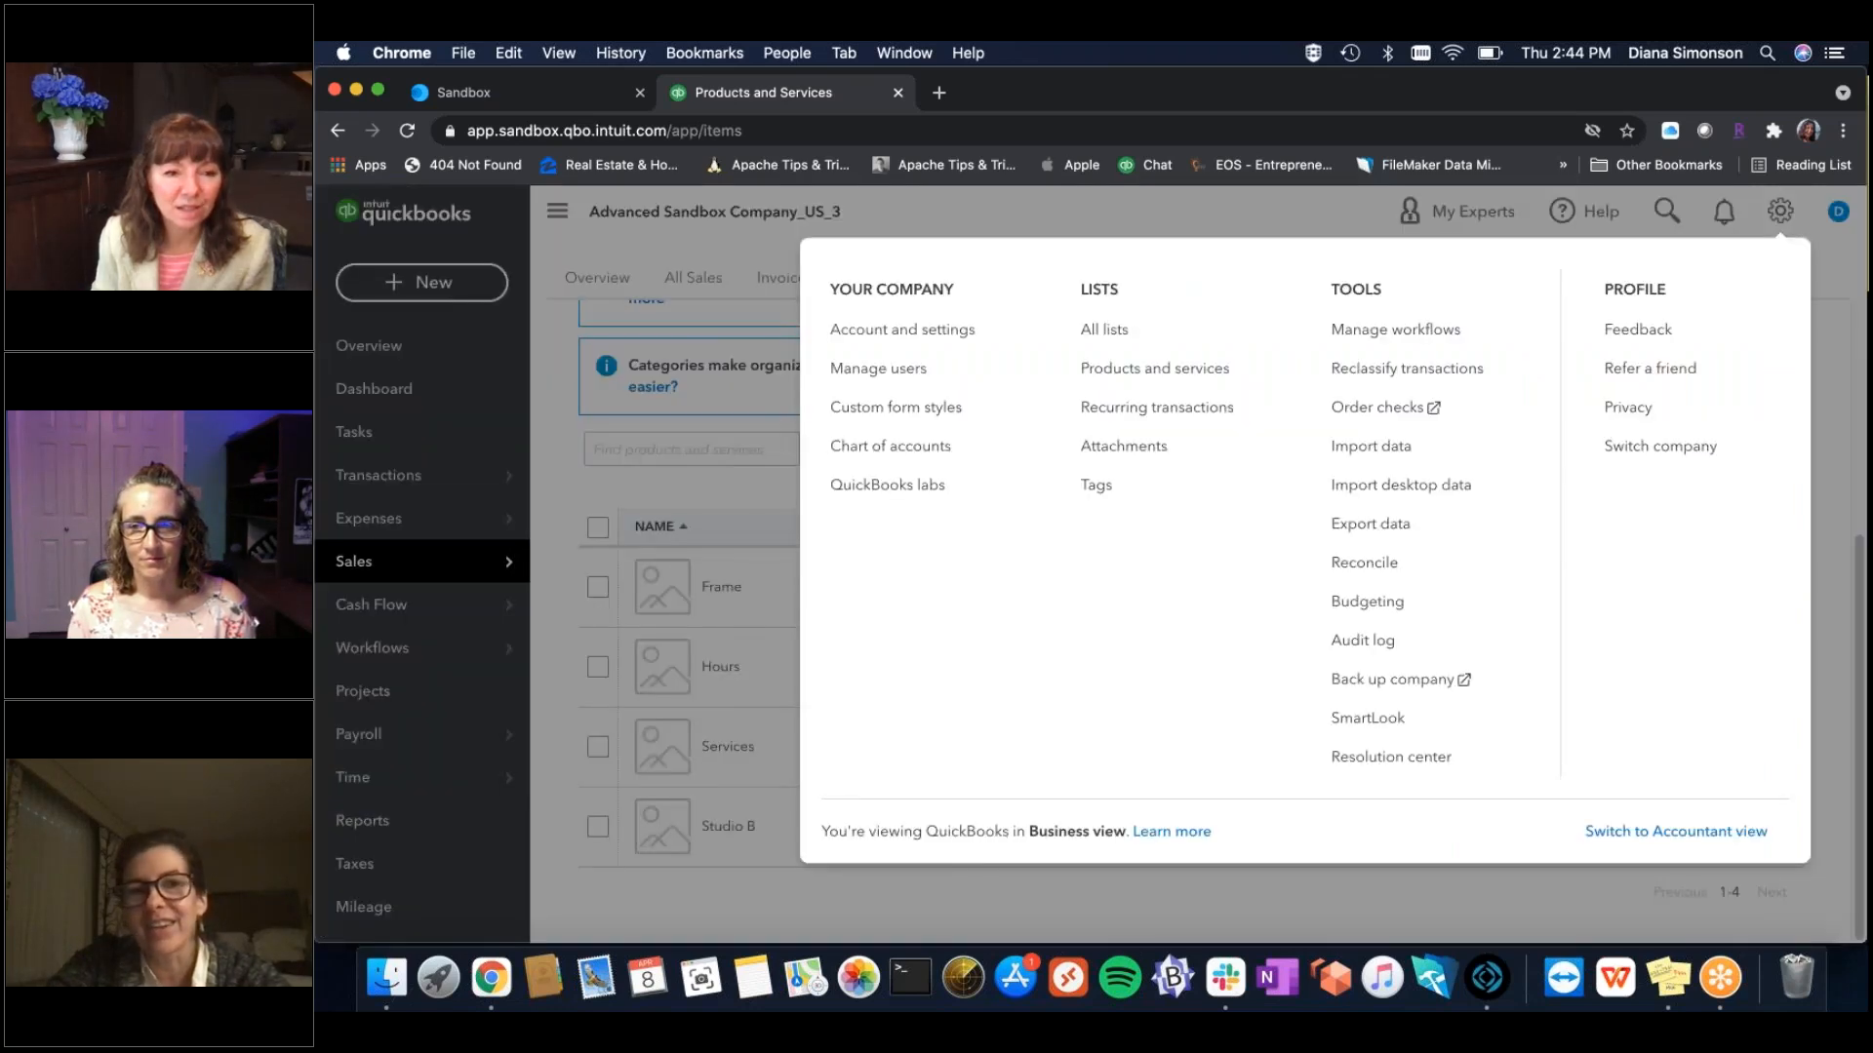
pyautogui.click(1103, 332)
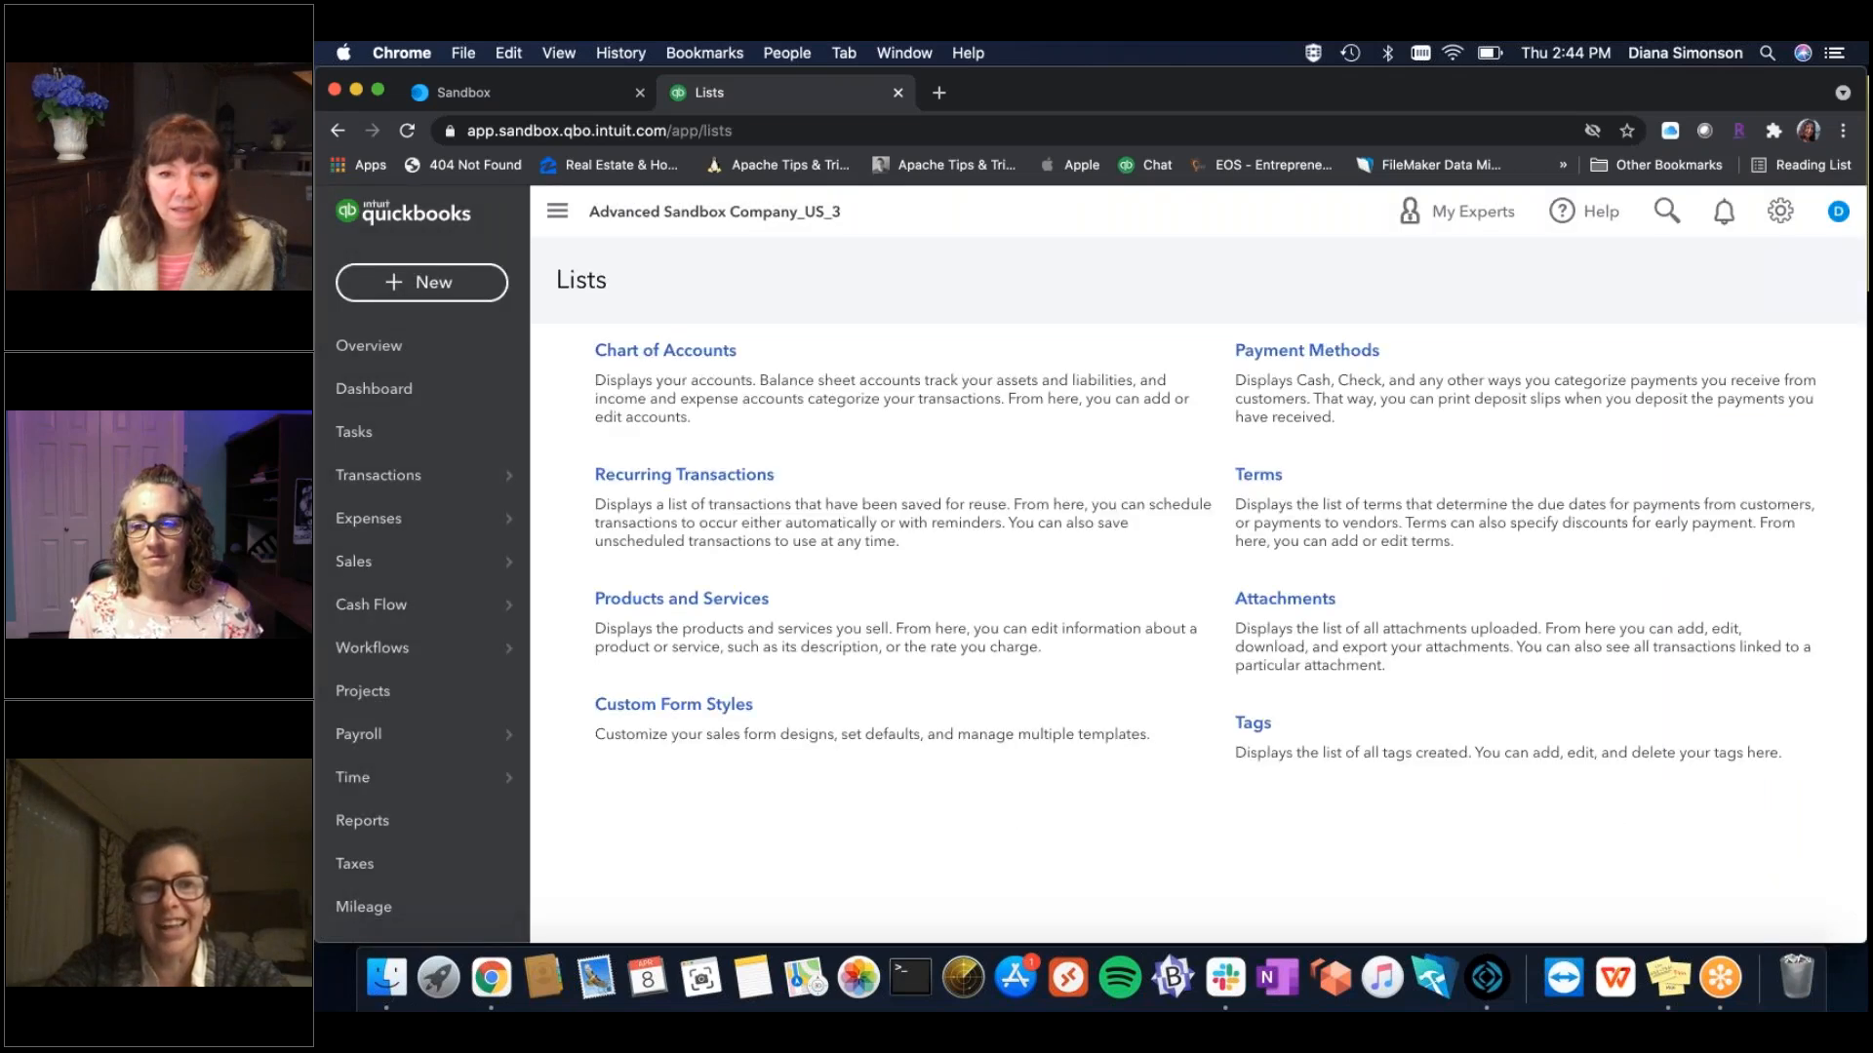
pyautogui.click(1317, 352)
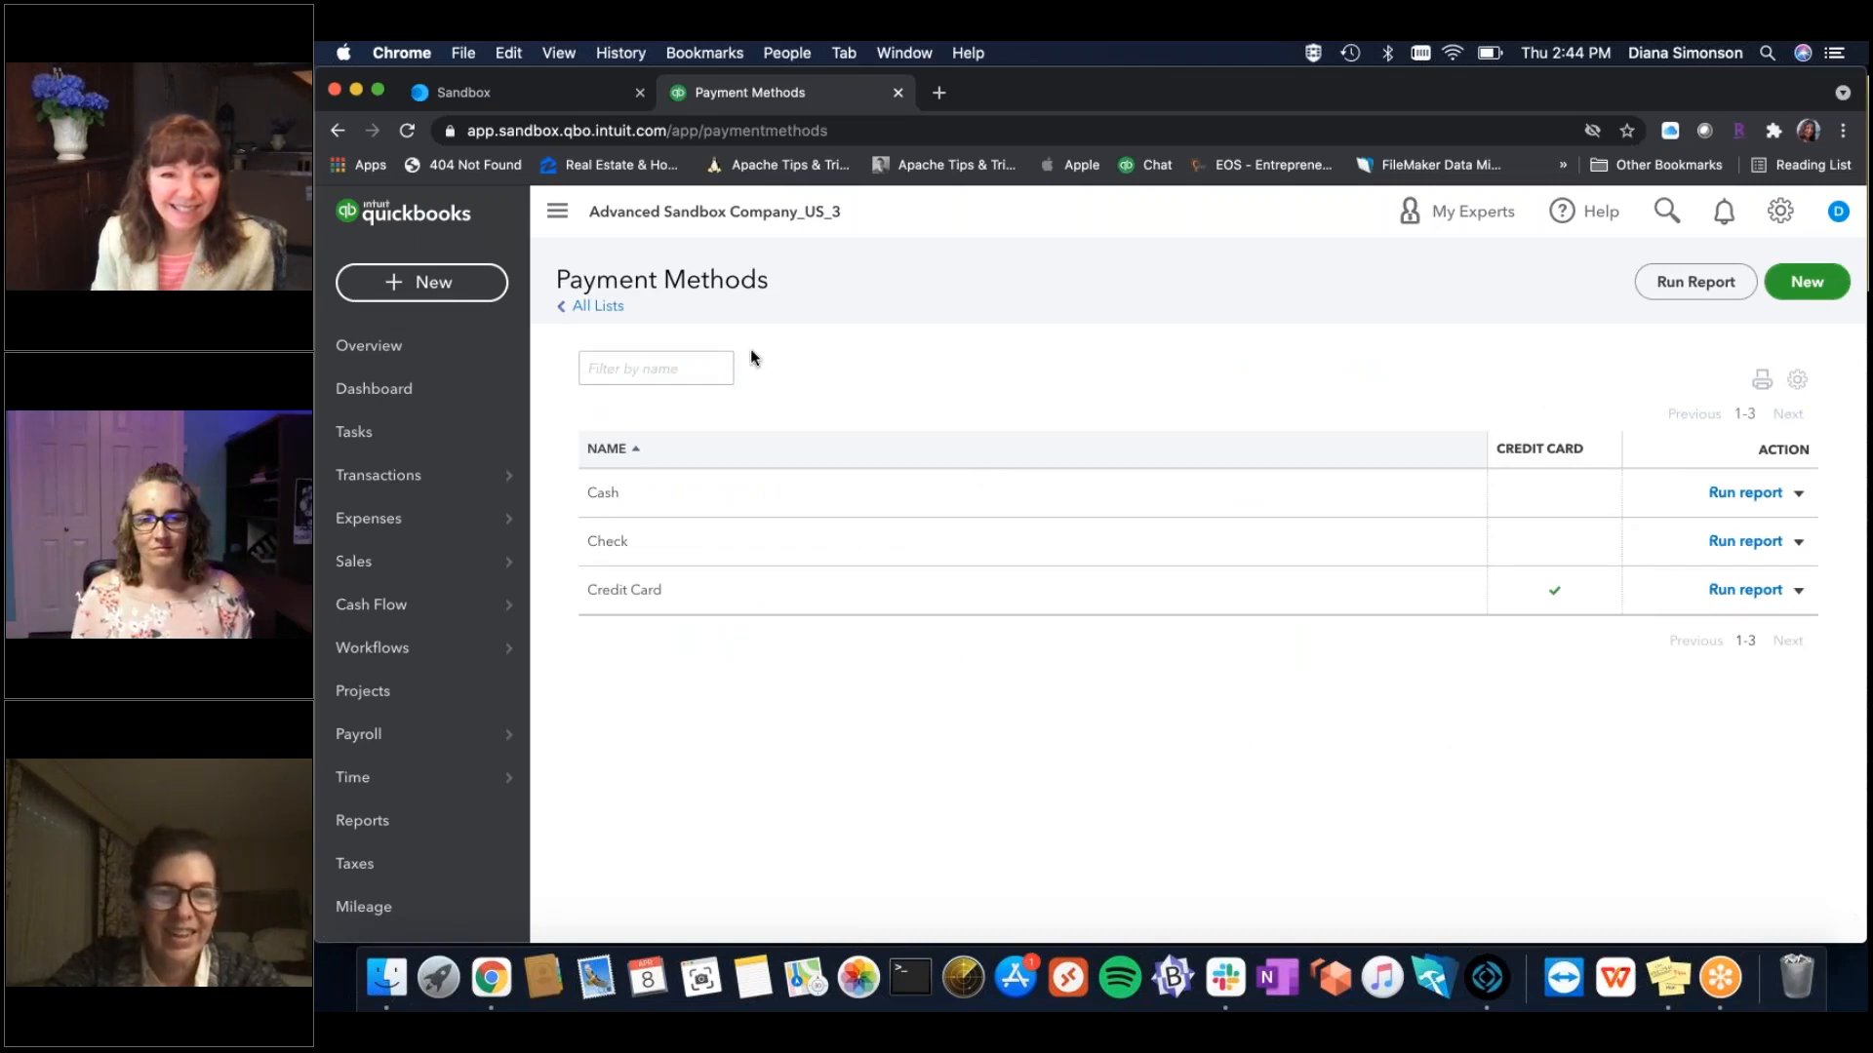
# Create a payment method named Visa, flagged as a credit card, and save it.
pyautogui.click(1810, 285)
pyautogui.click(1080, 531)
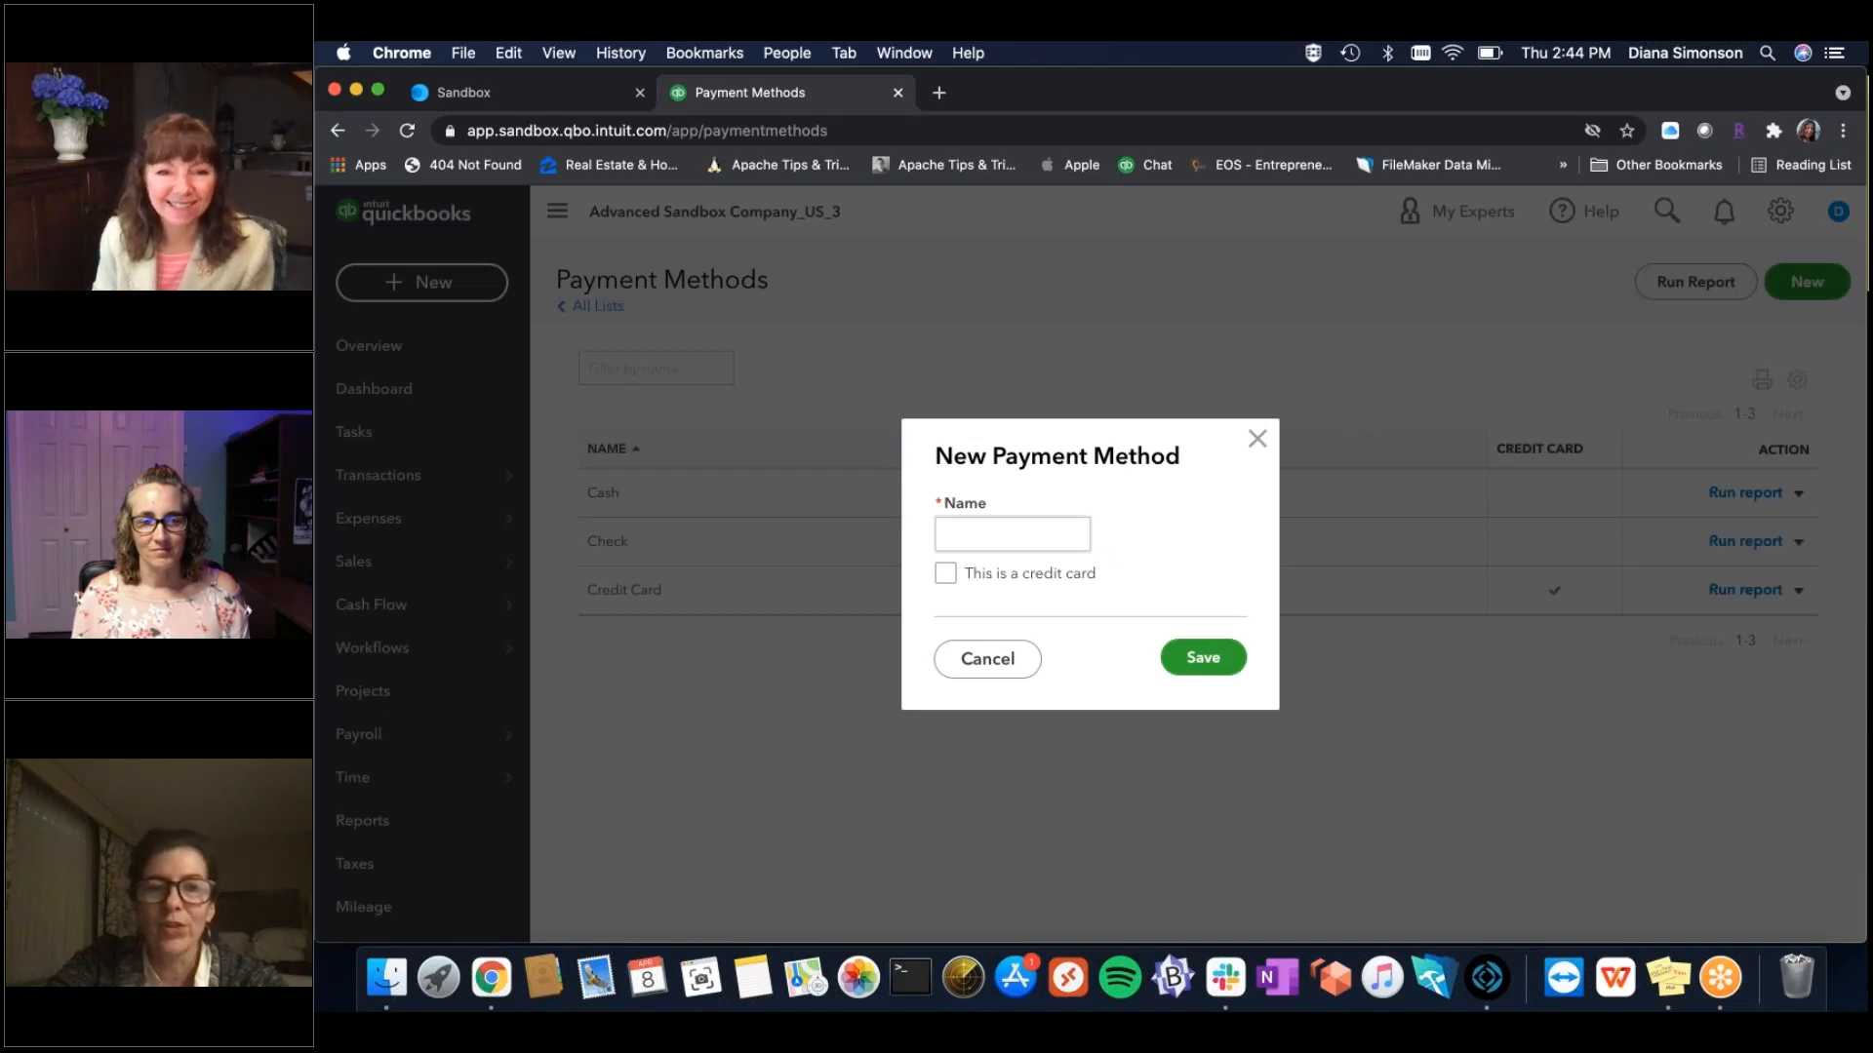
pyautogui.write('e-payments')
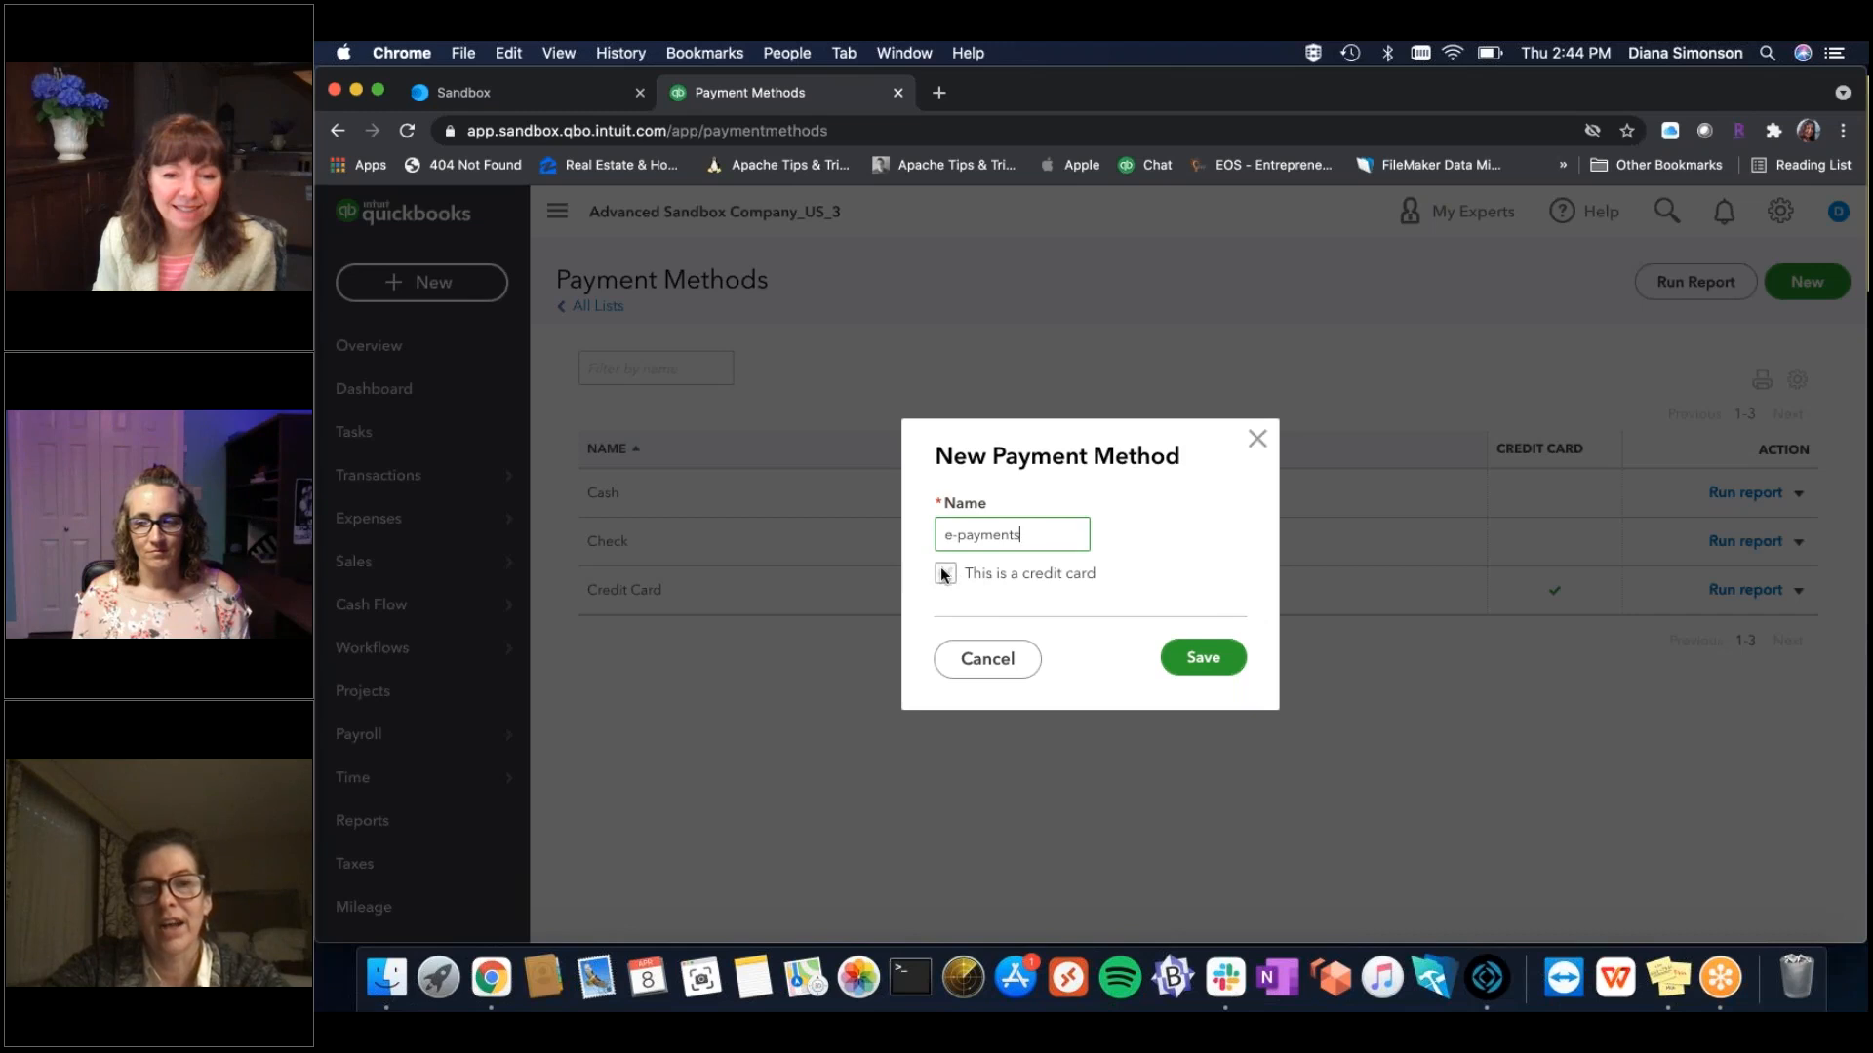
pyautogui.moveTo(1038, 536); pyautogui.dragTo(938, 536)
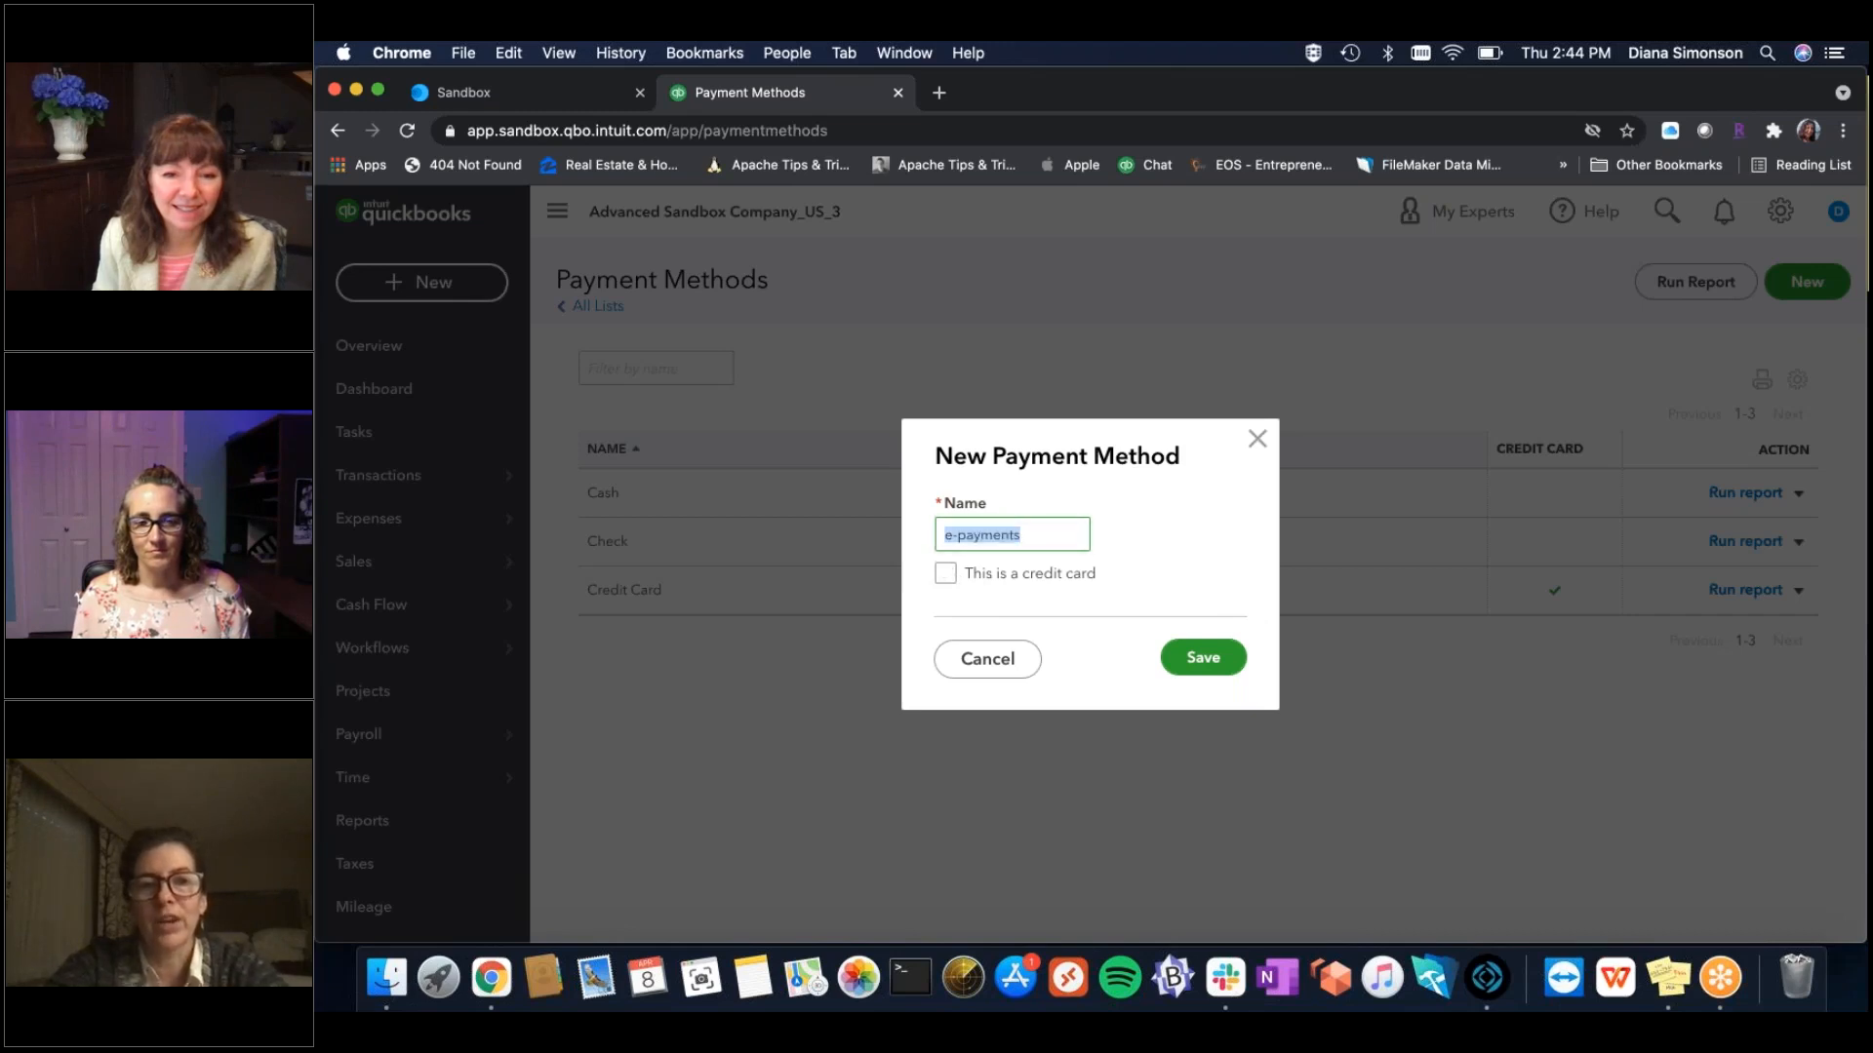
pyautogui.write('Visa')
pyautogui.click(945, 574)
pyautogui.press('Return')
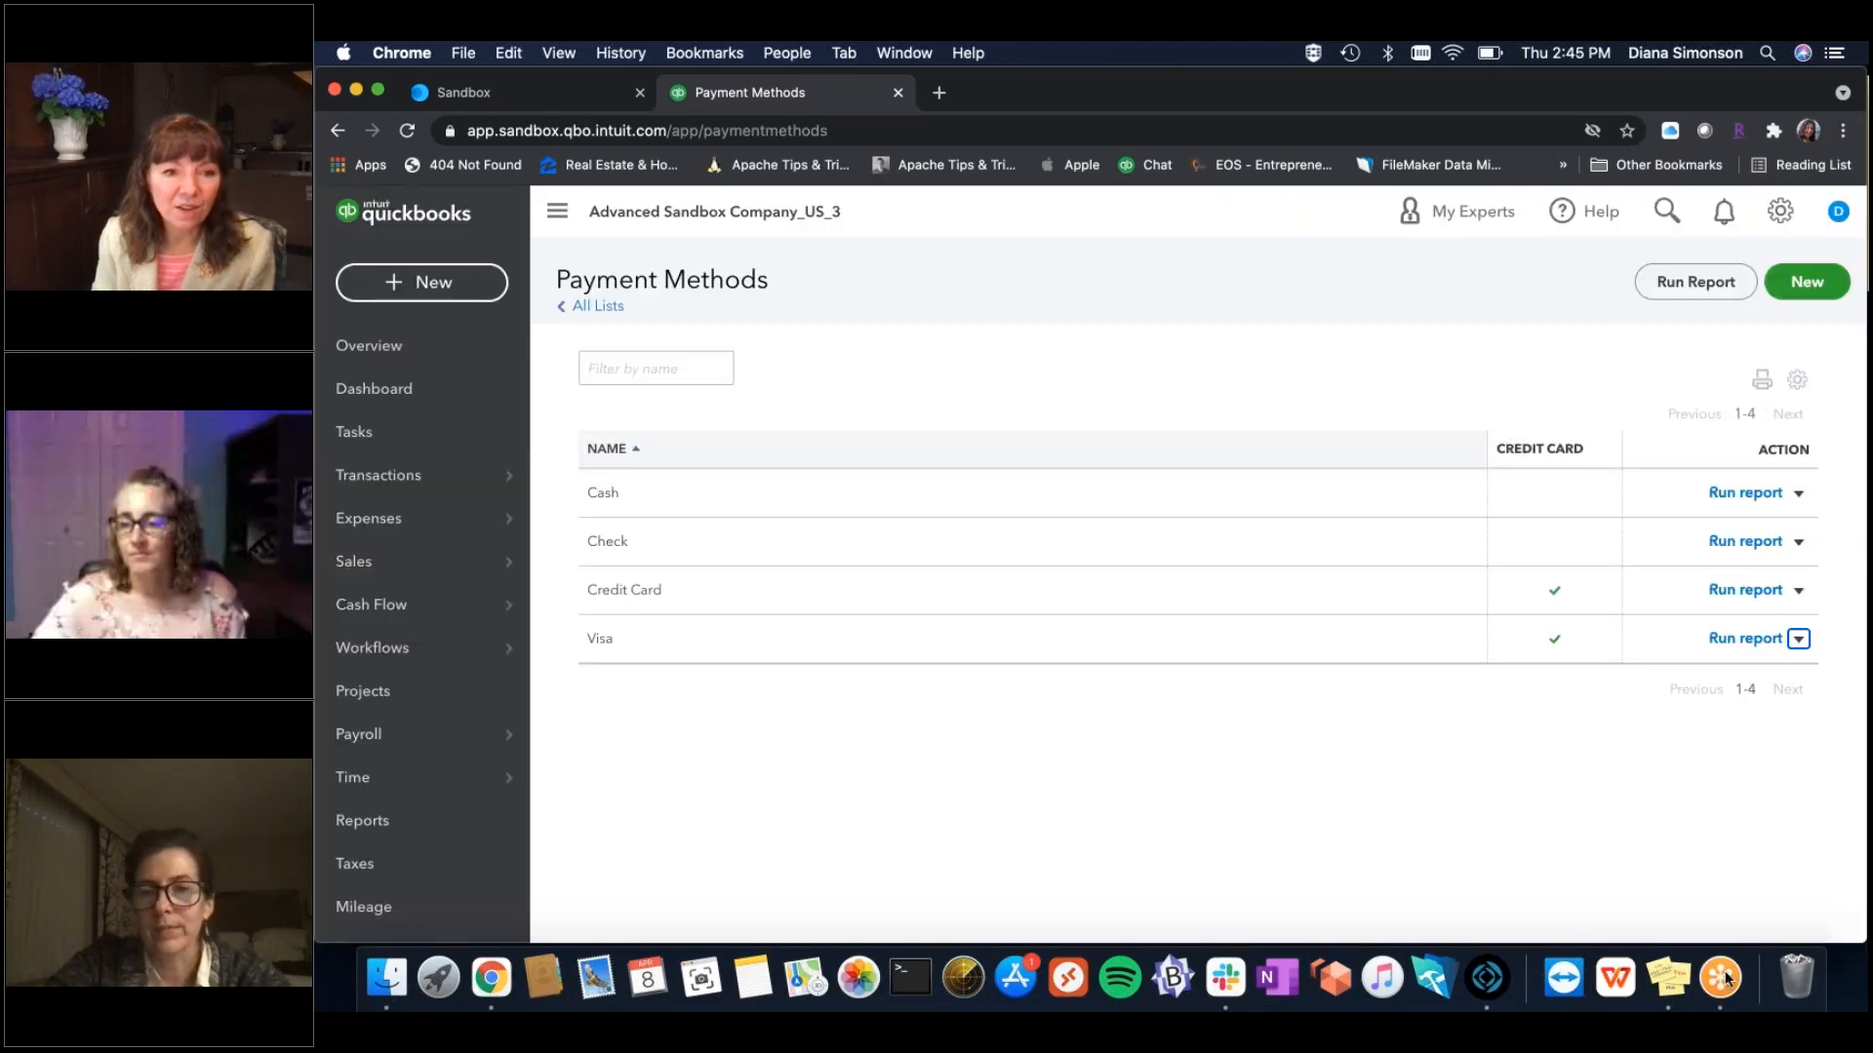
pyautogui.click(1721, 977)
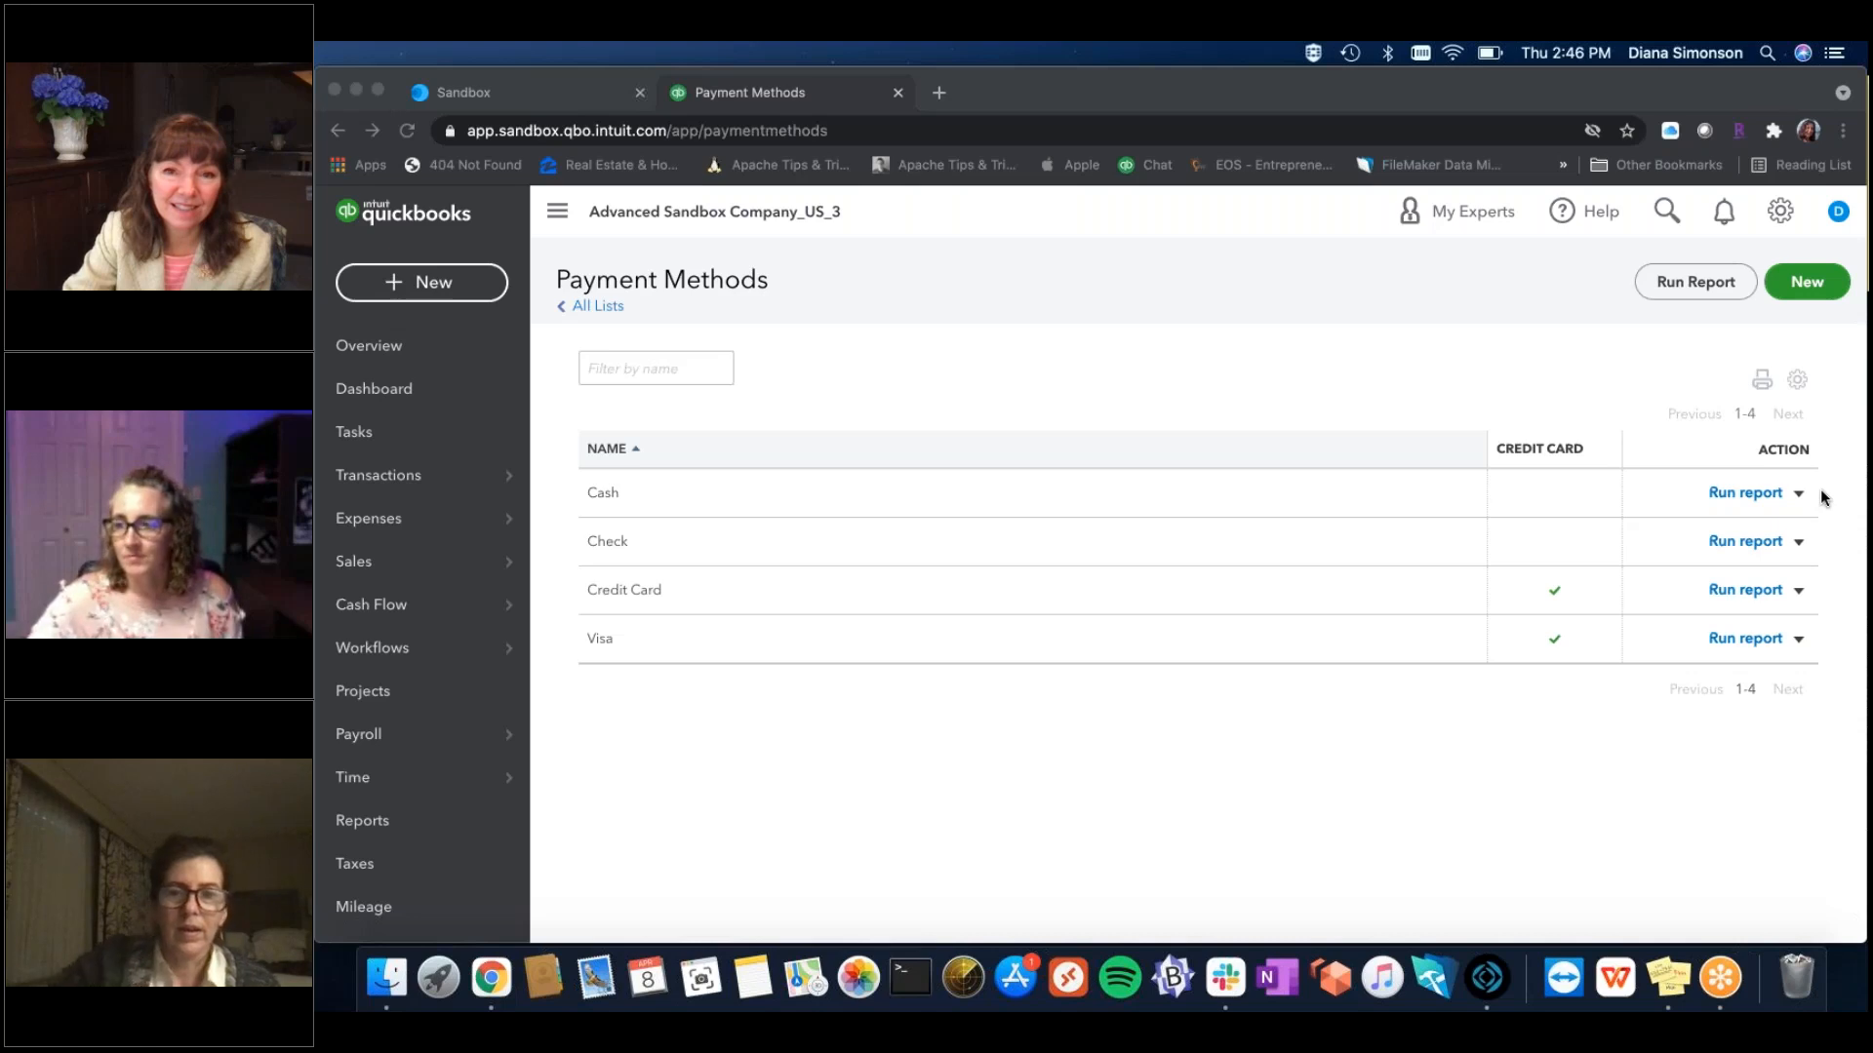
# Go to Transactions > Banking in QuickBooks Online's left navigation.
pyautogui.click(1592, 765)
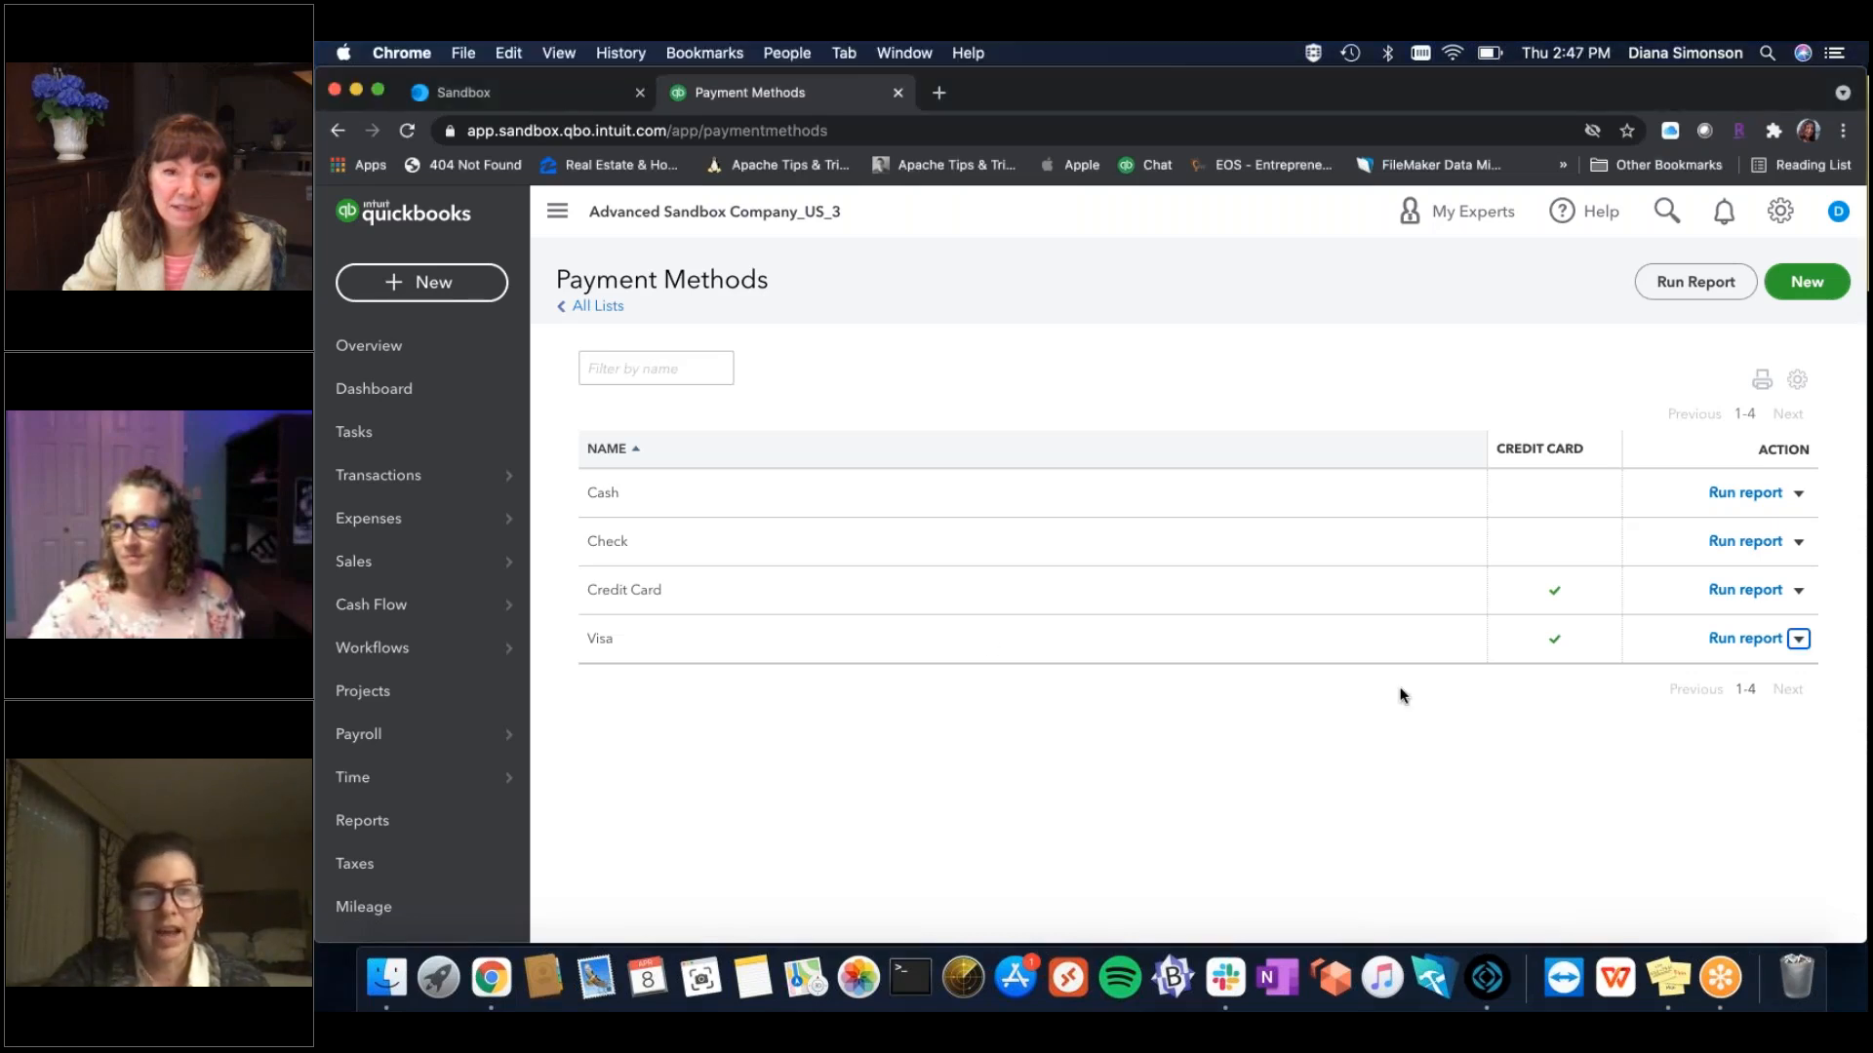
pyautogui.moveTo(479, 478)
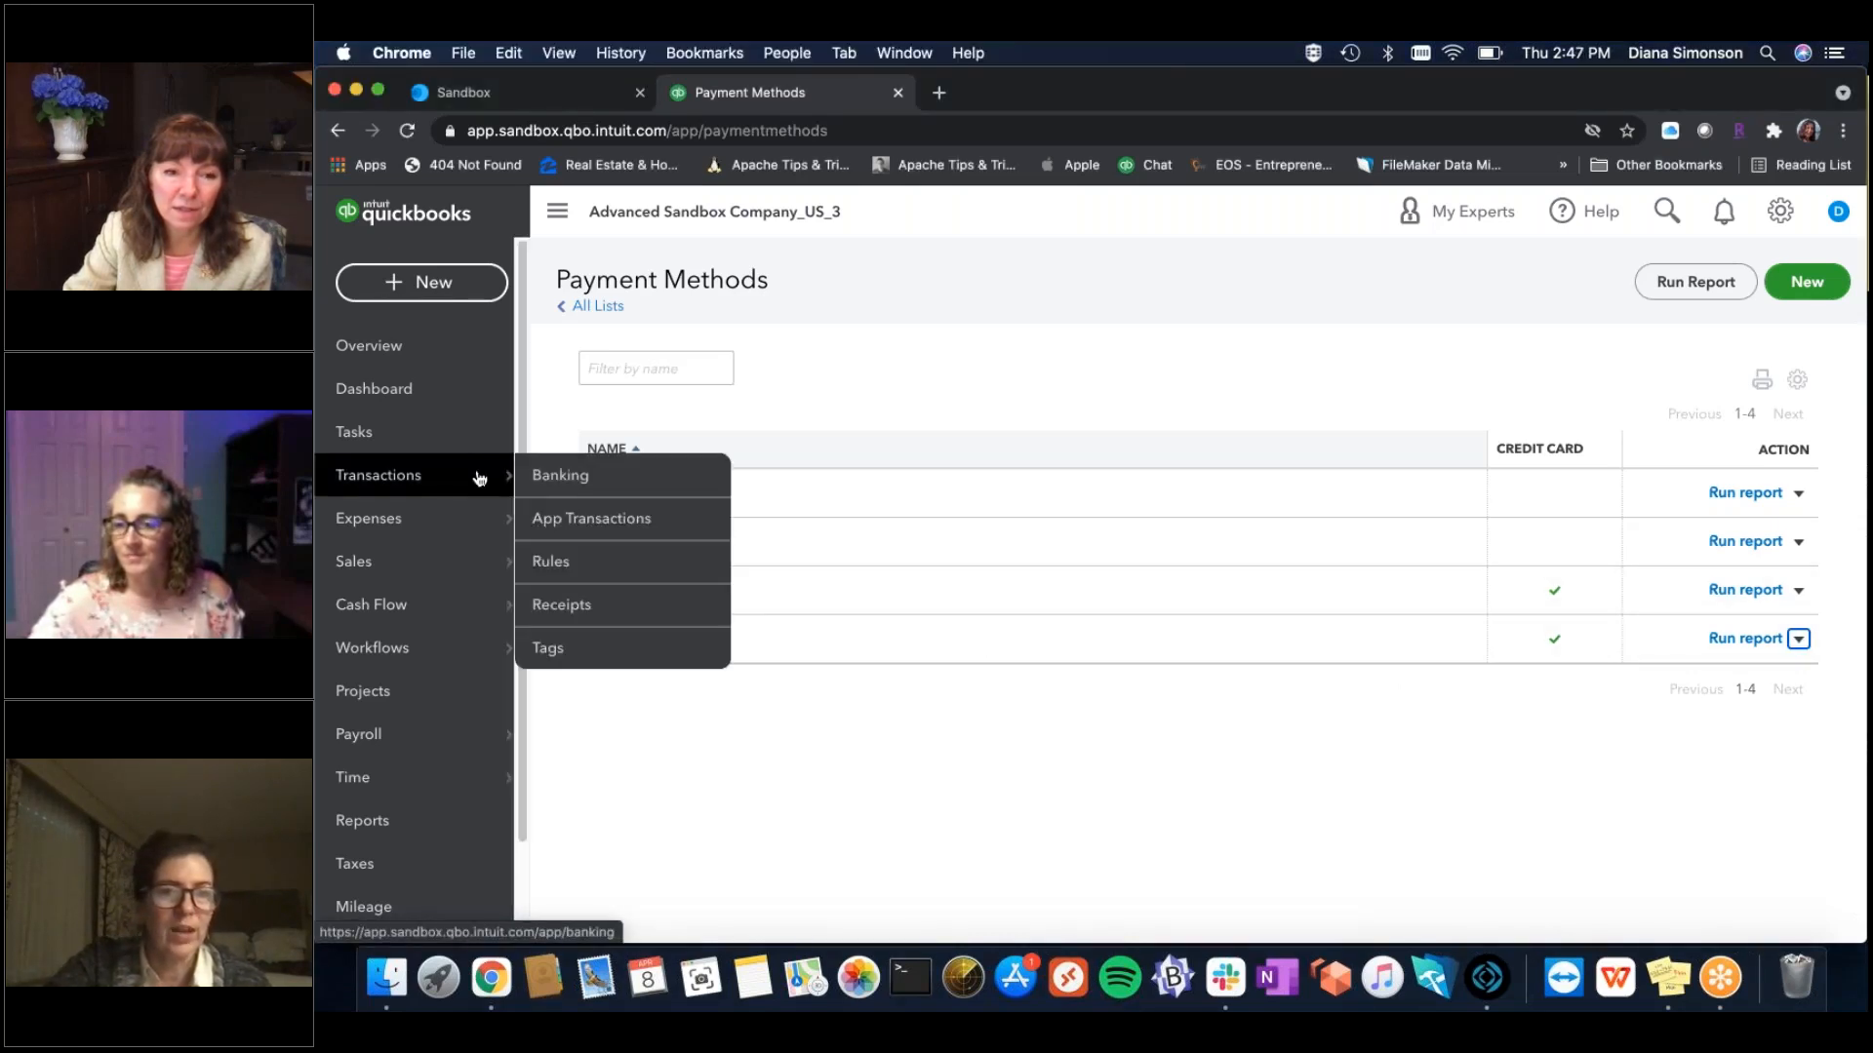
pyautogui.click(571, 476)
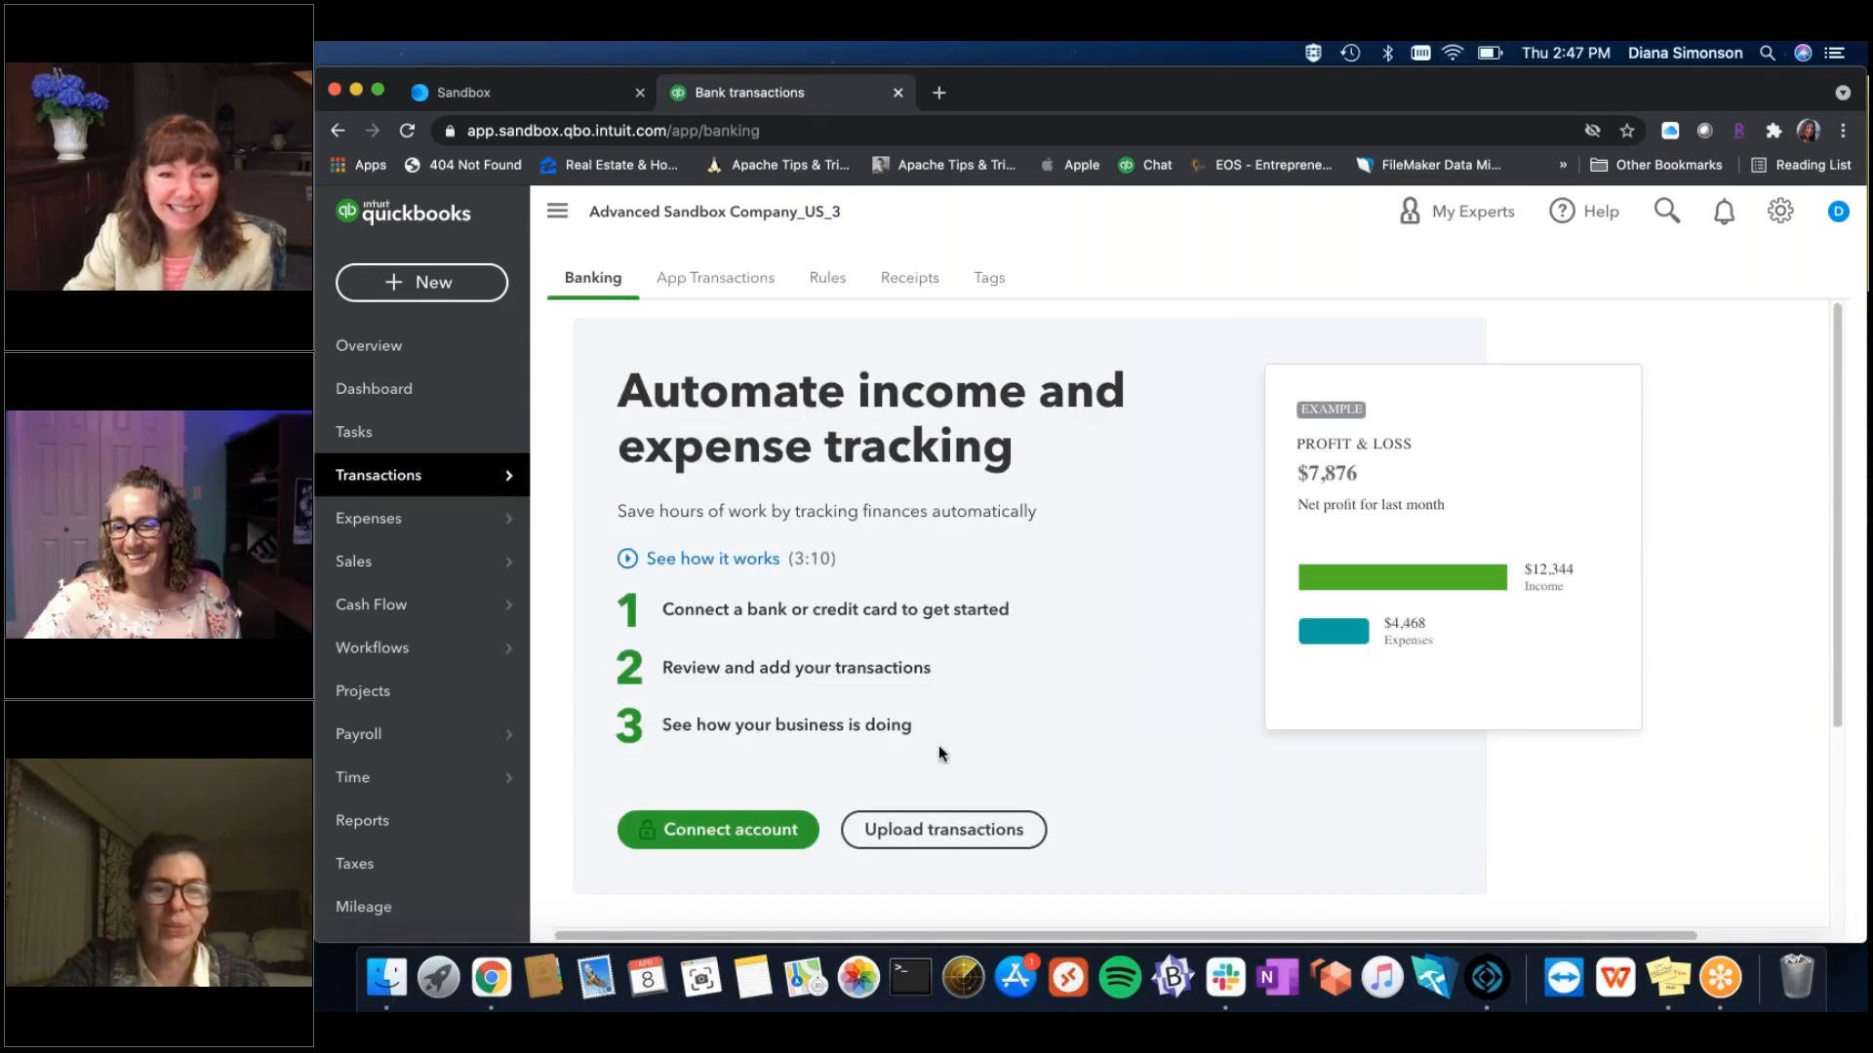